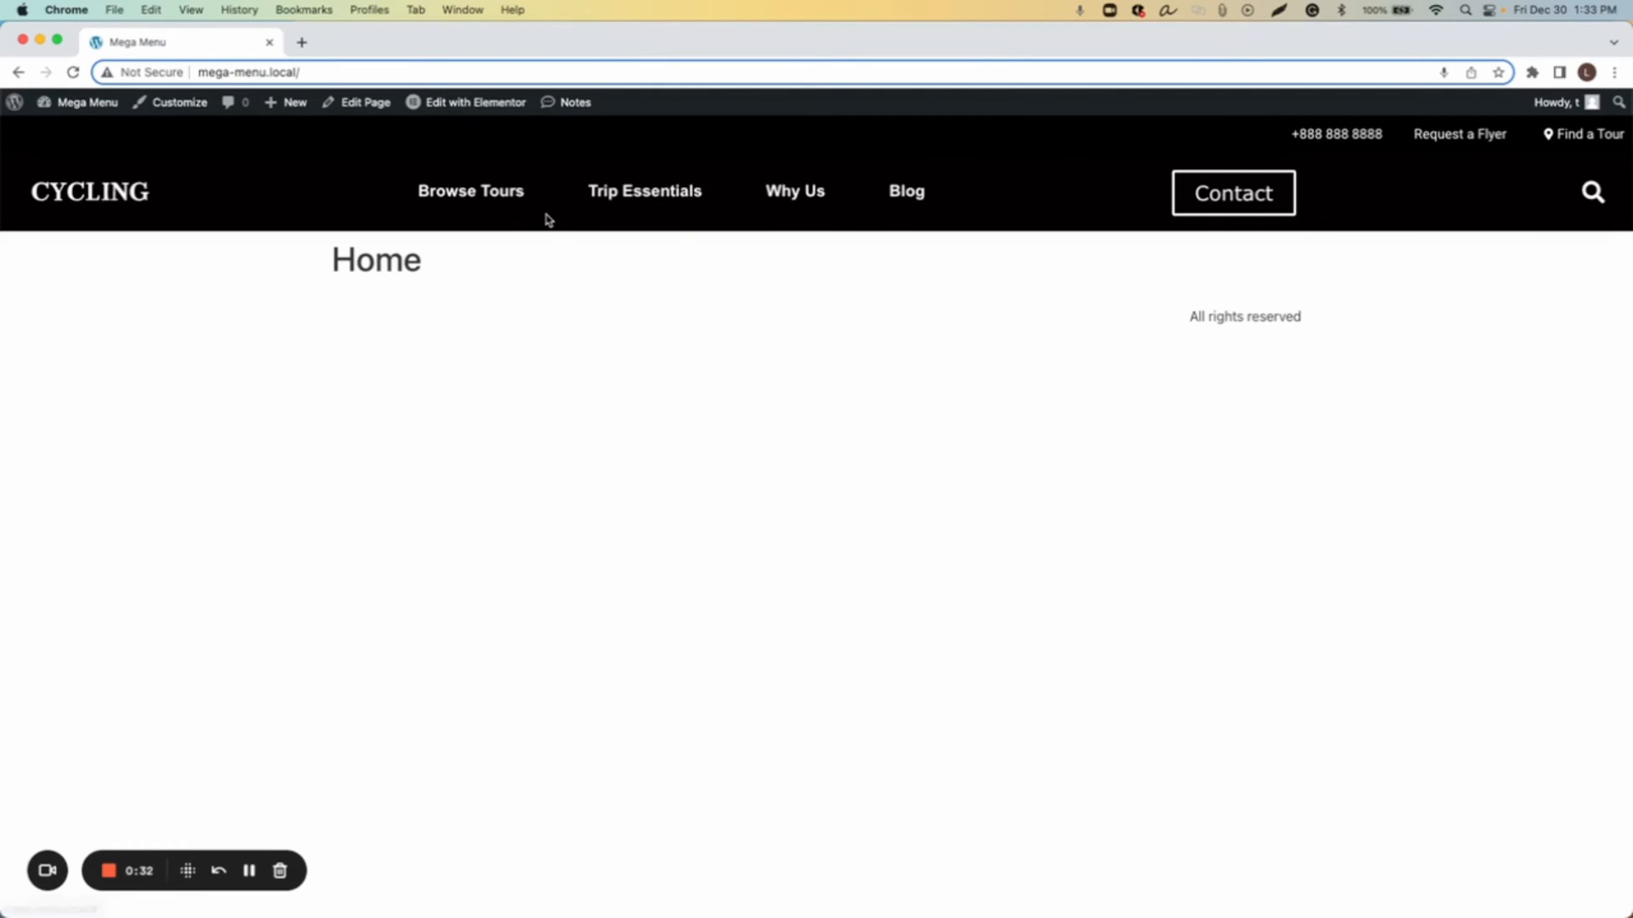
# Step: Open the Browse Tours mega menu and preview each destination's submenu before closing it
pyautogui.click(448, 203)
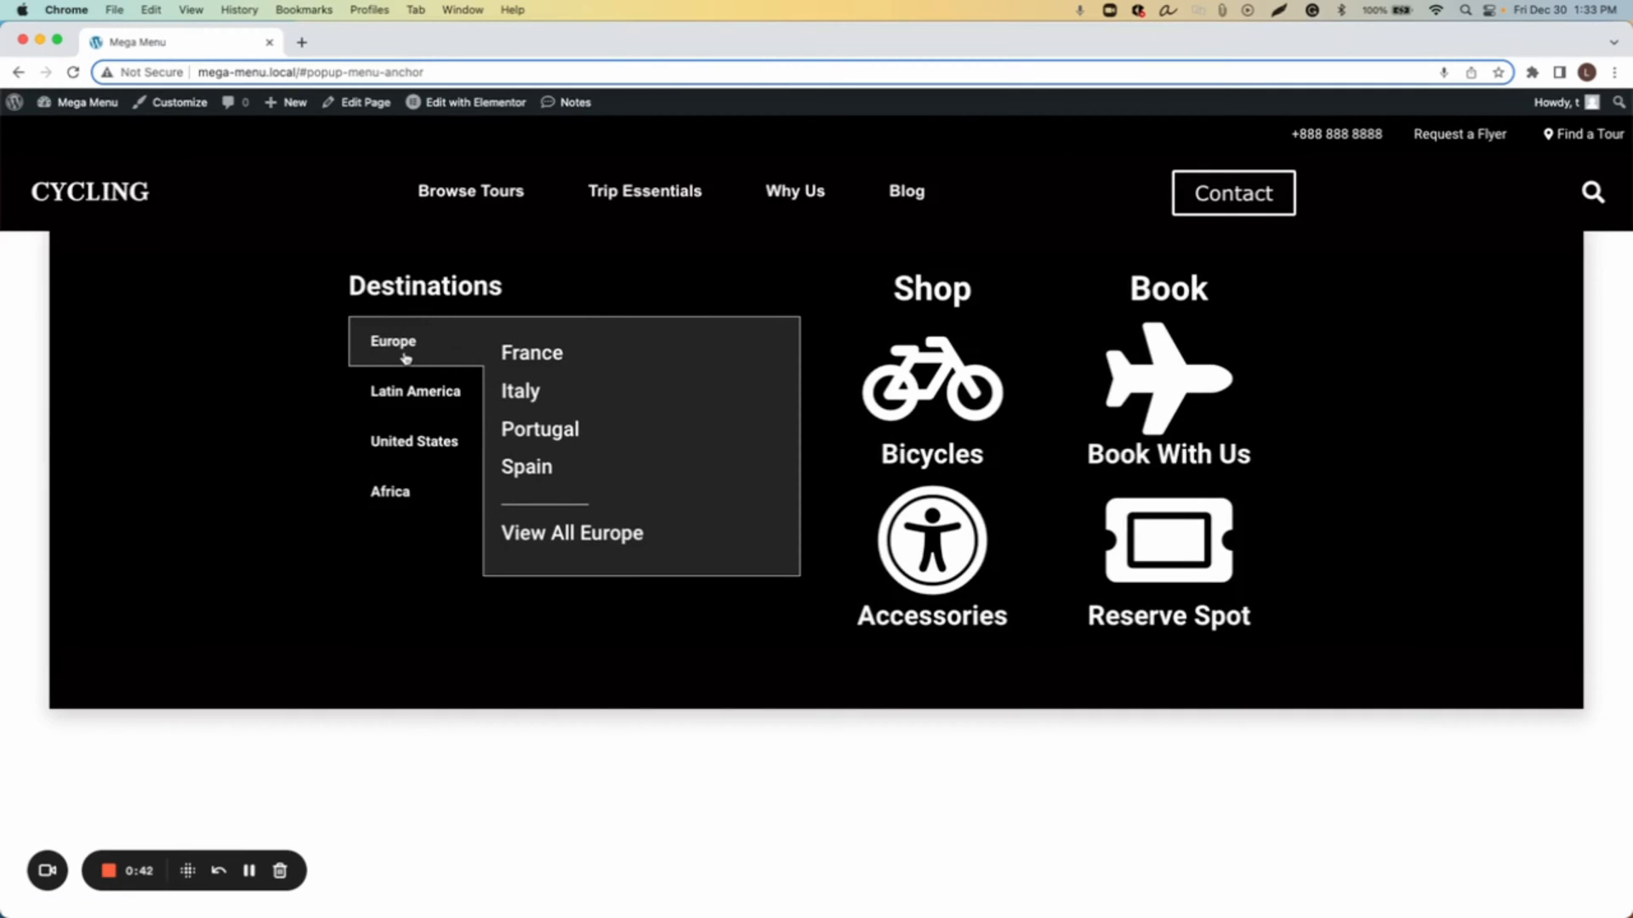
pyautogui.click(428, 393)
pyautogui.click(429, 449)
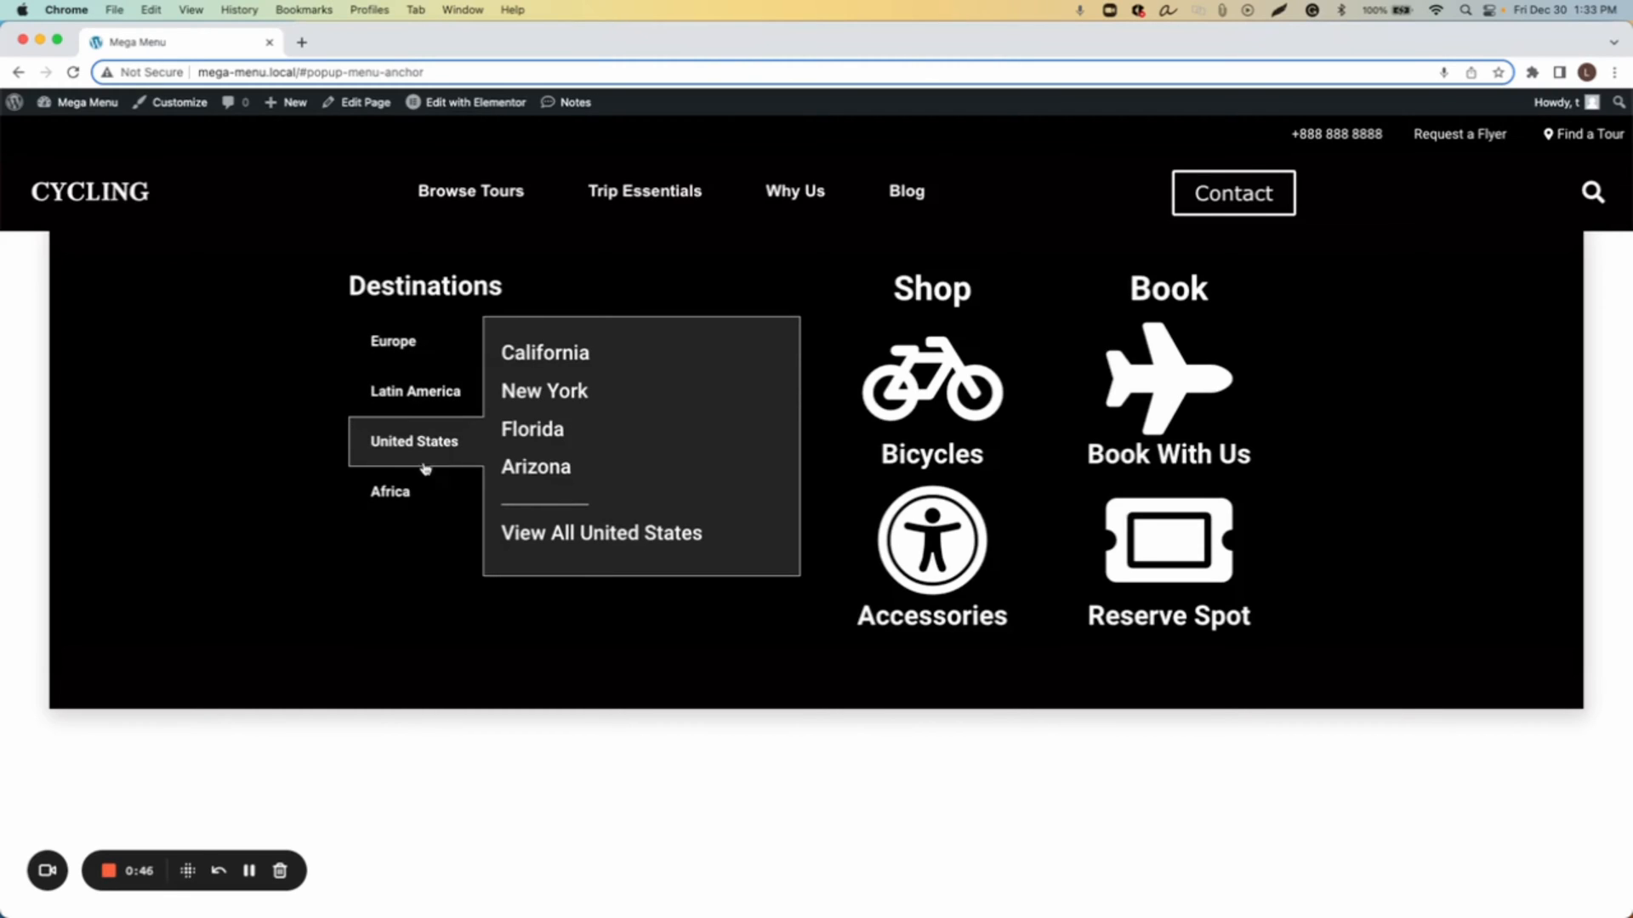
pyautogui.click(408, 497)
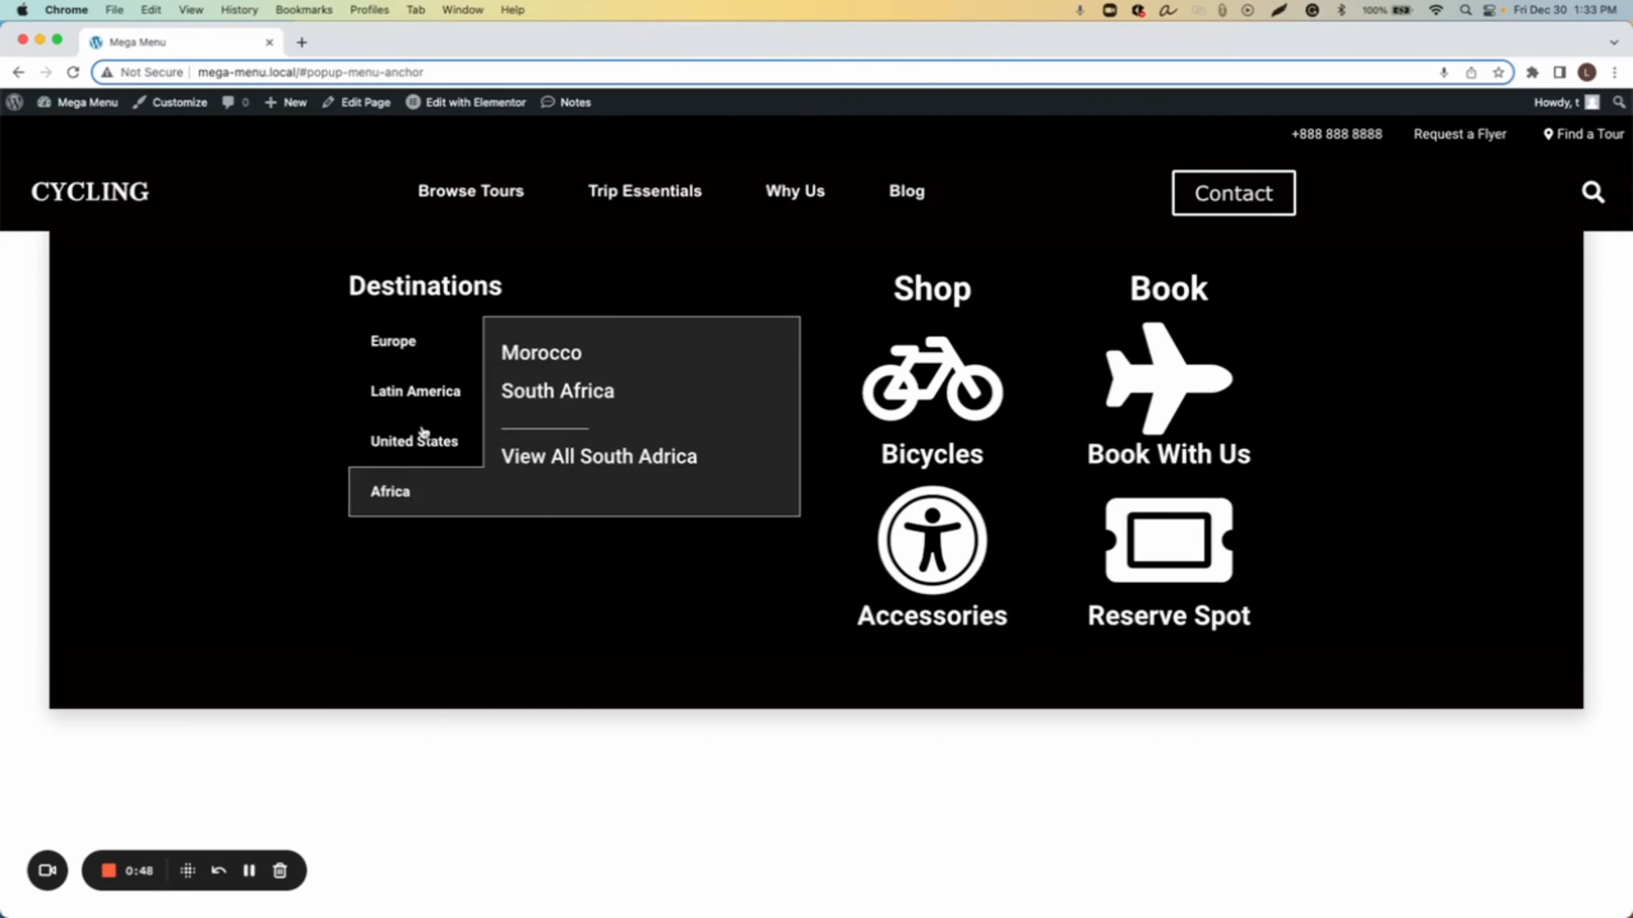
pyautogui.click(391, 348)
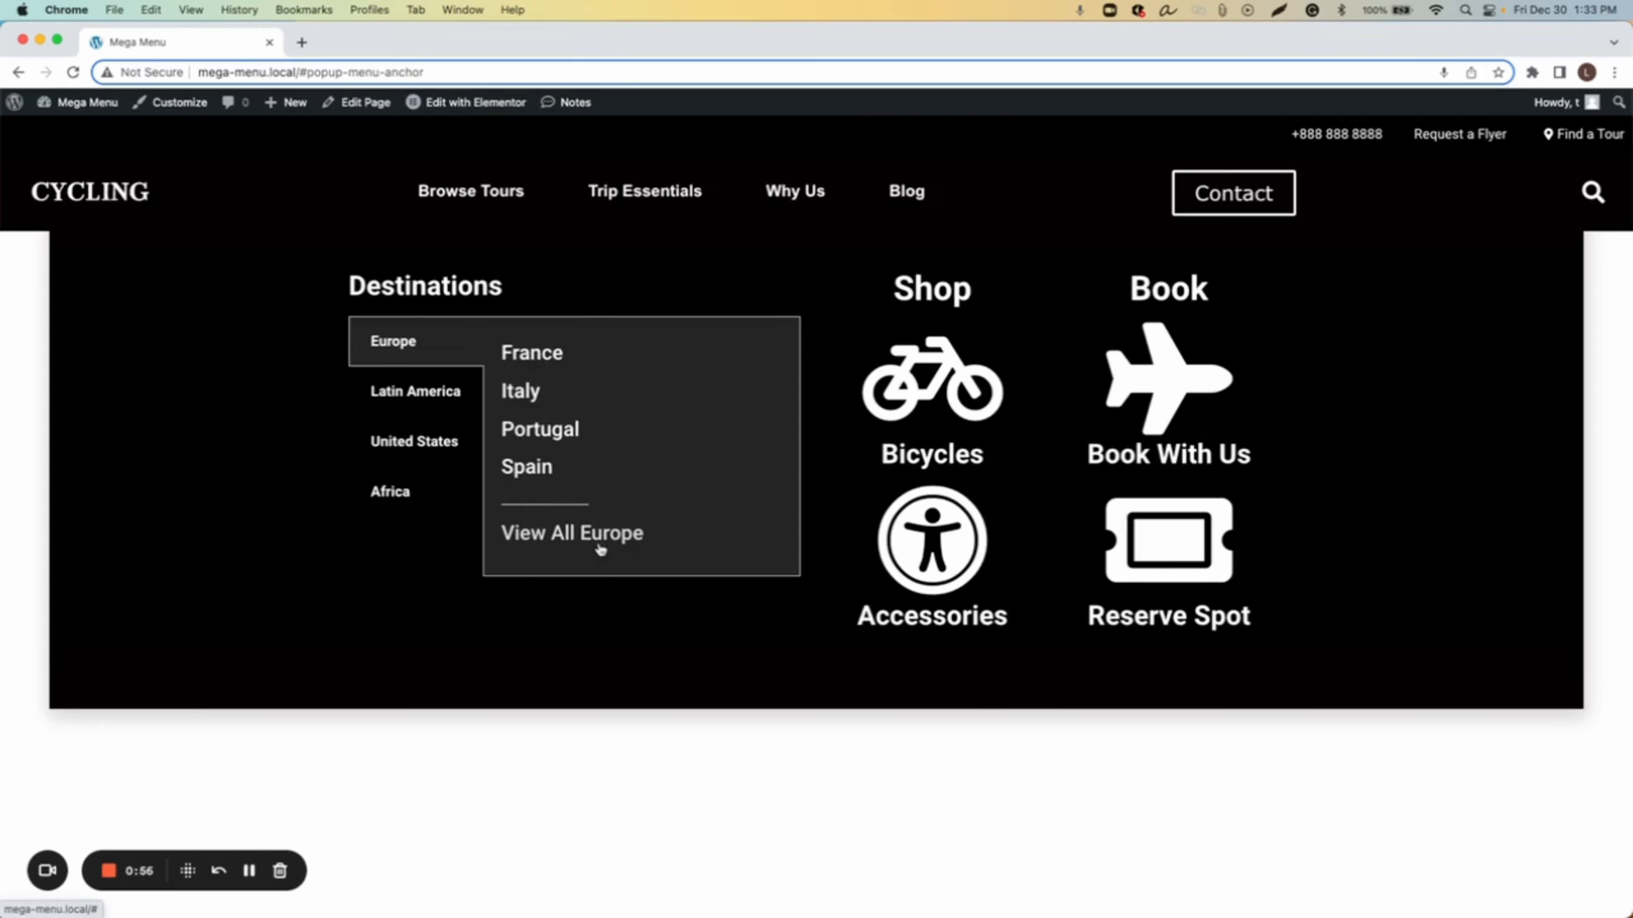
pyautogui.click(438, 403)
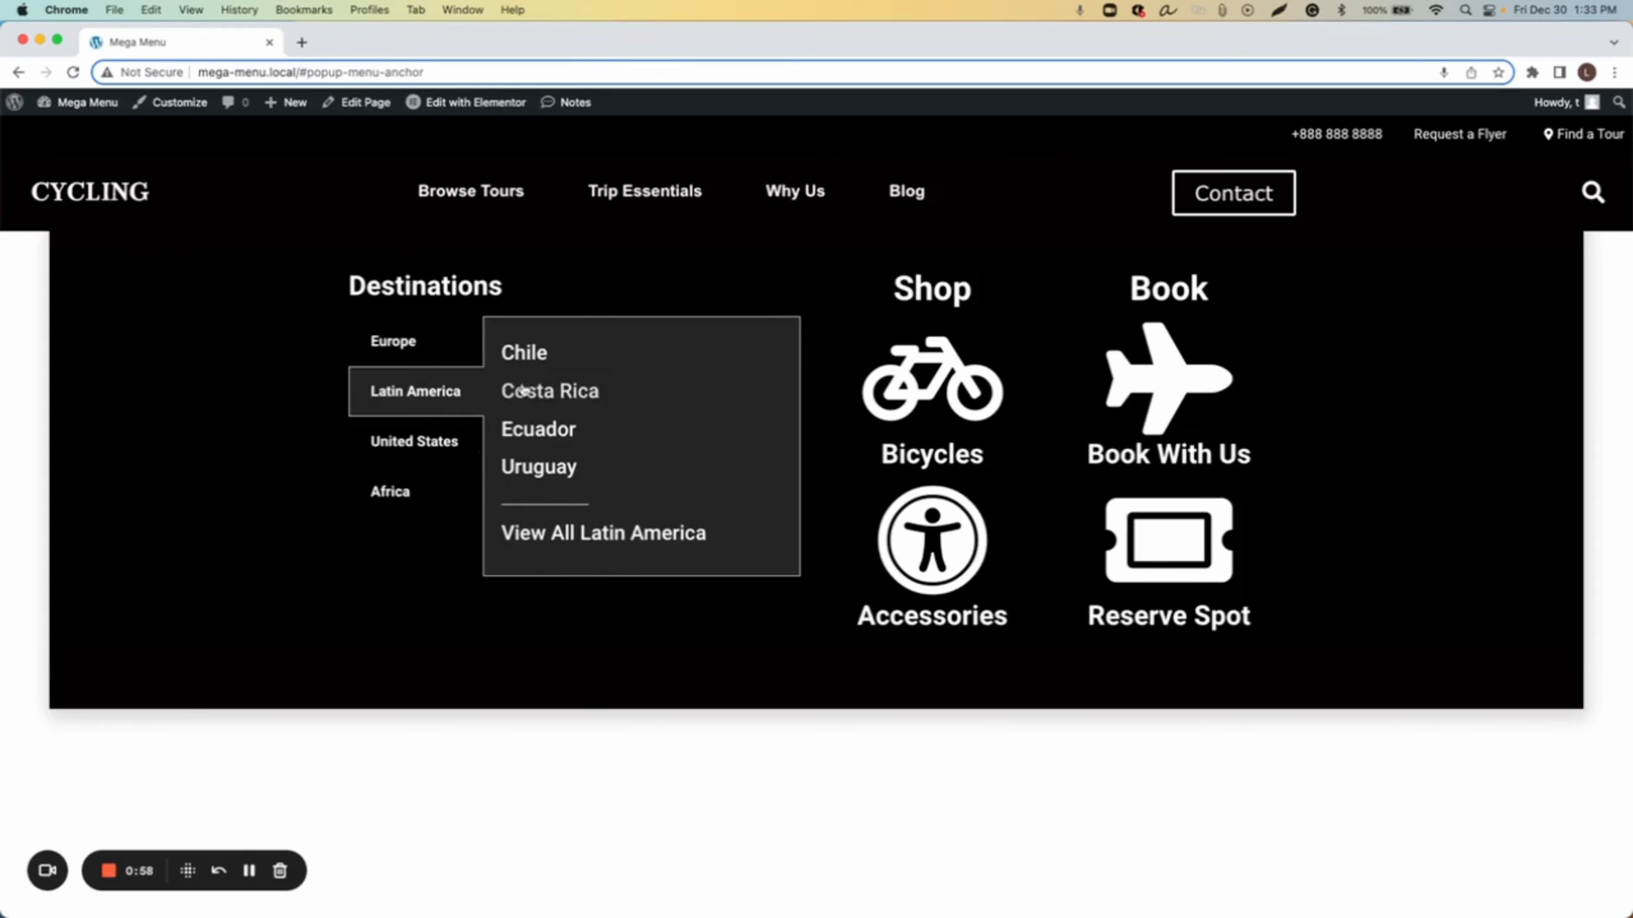
pyautogui.click(392, 454)
pyautogui.click(379, 510)
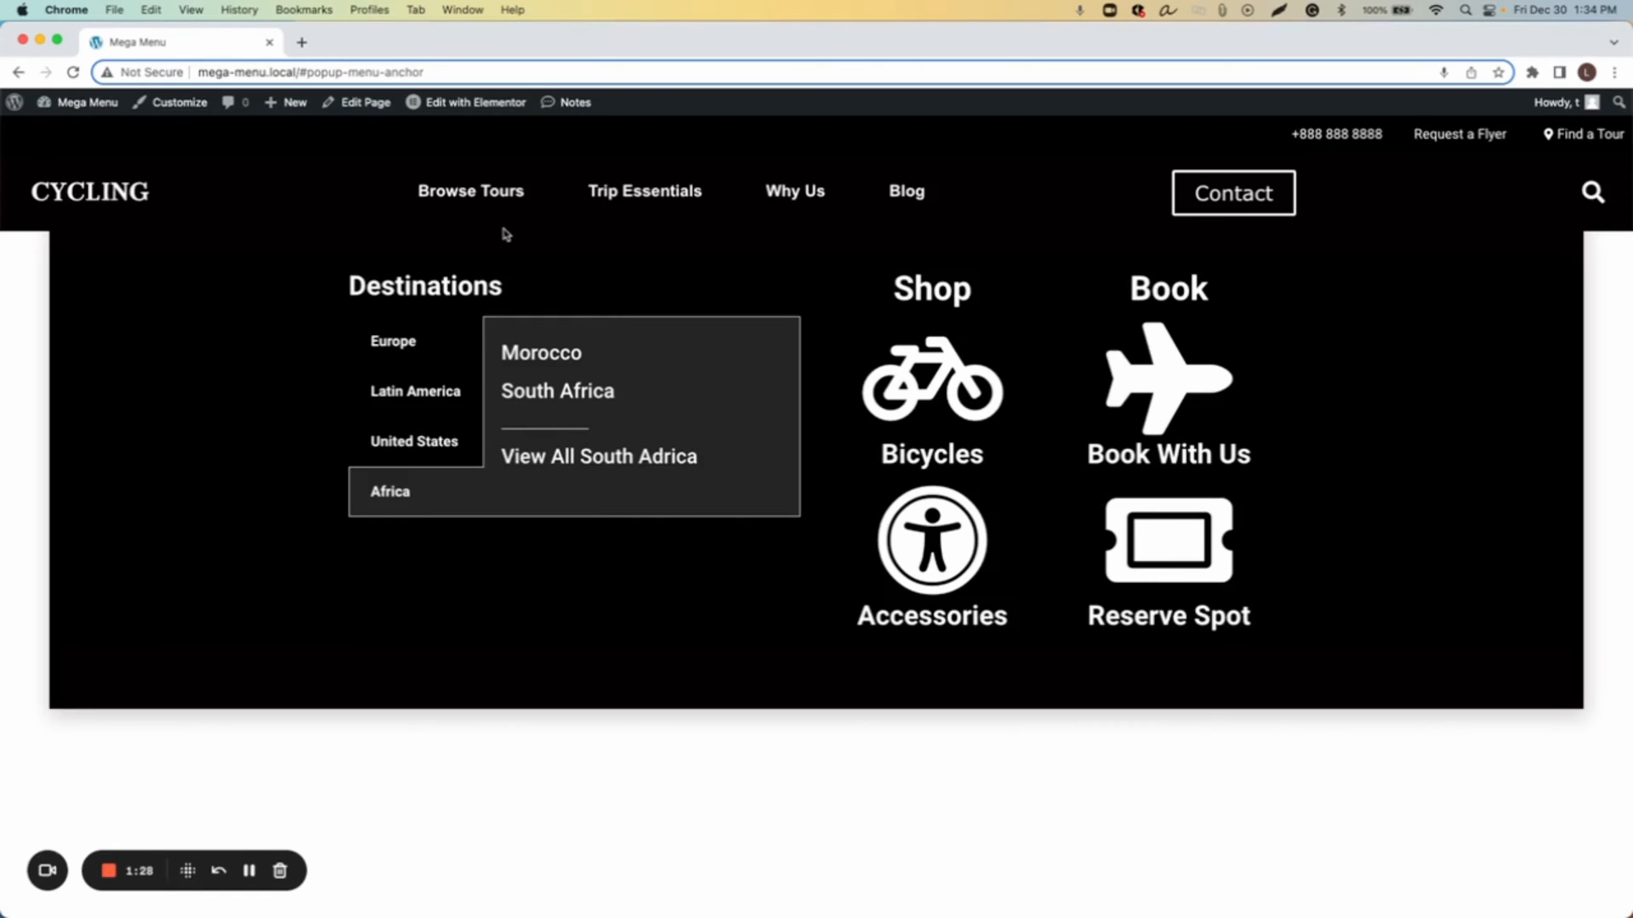
pyautogui.click(752, 788)
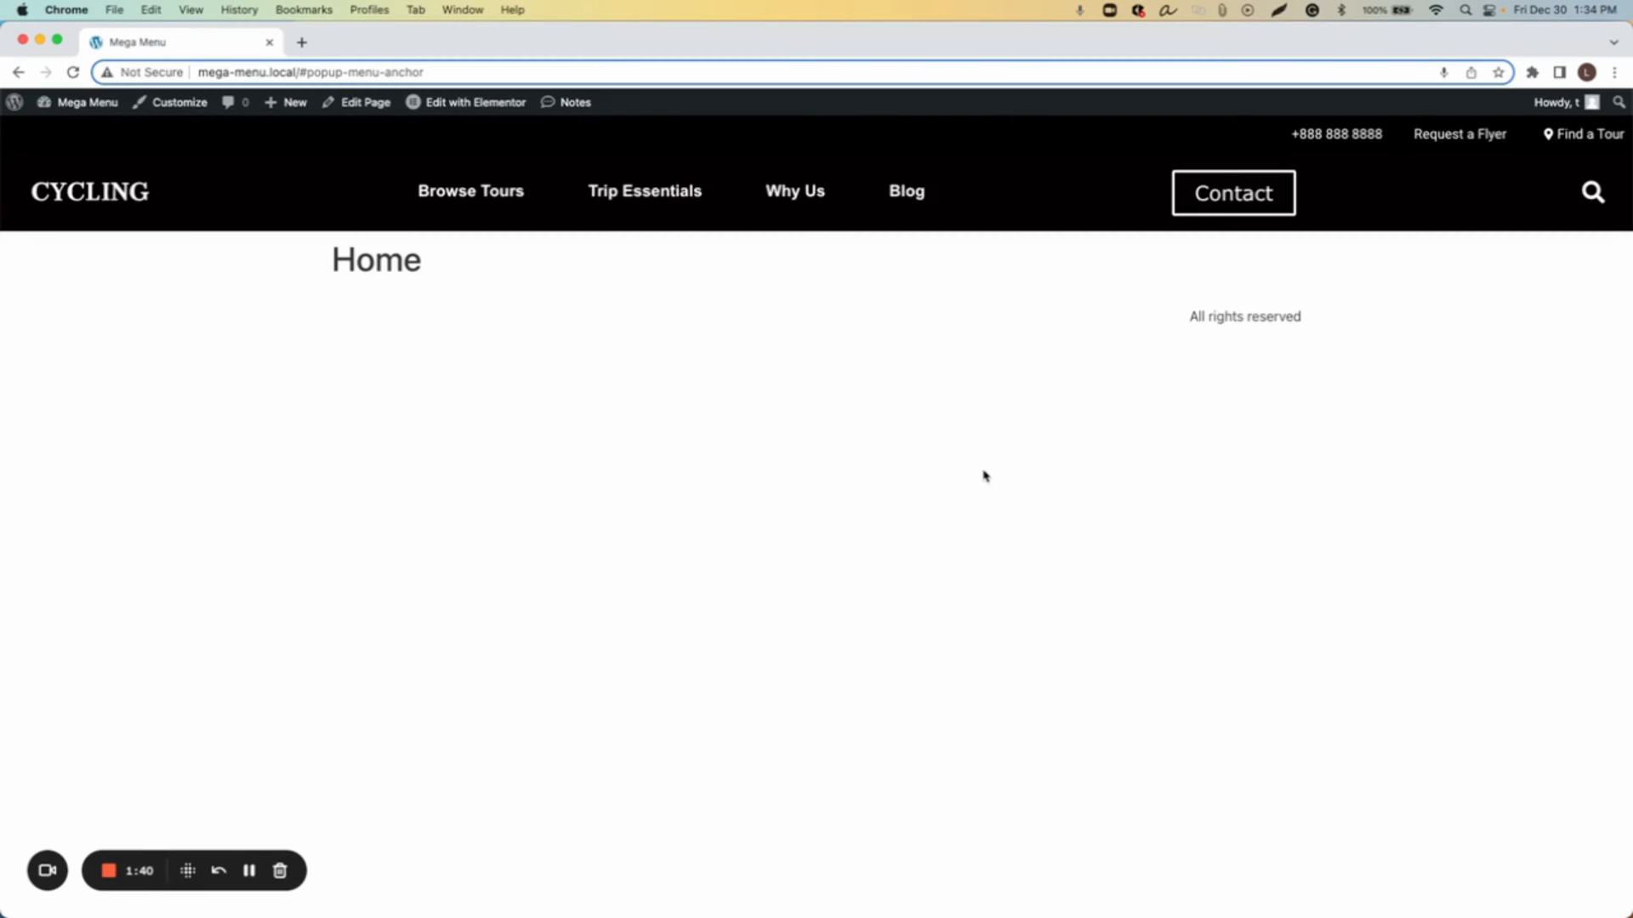
# Step: Replace the Mega Menu tab with a new blank tab and switch to the Local app
pyautogui.click(301, 41)
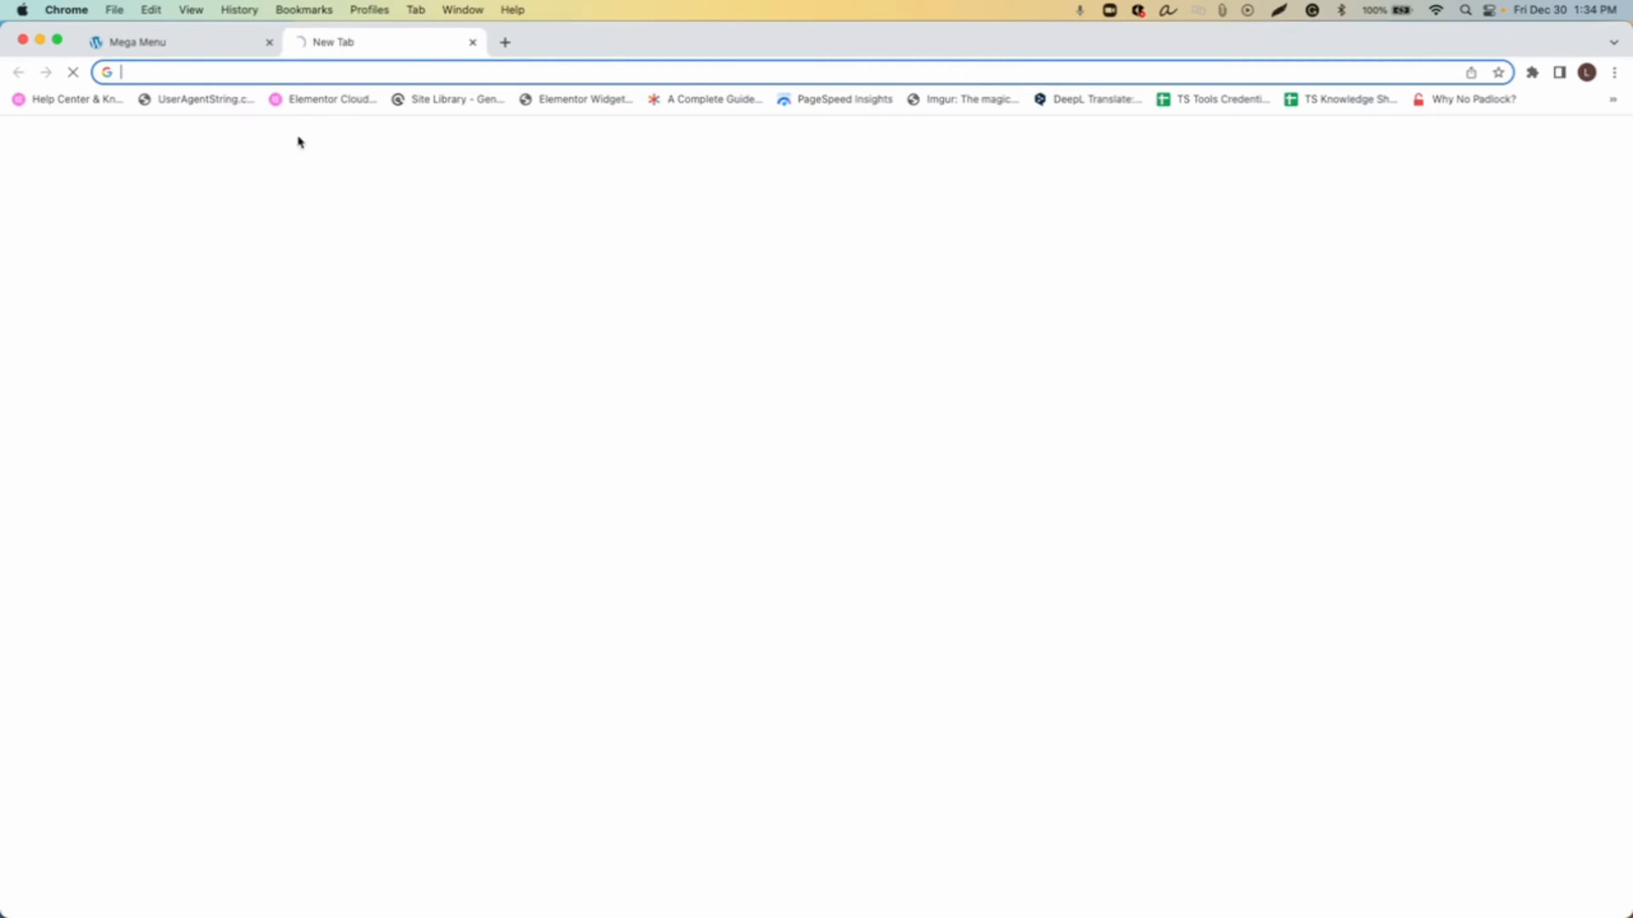
pyautogui.middleClick(209, 49)
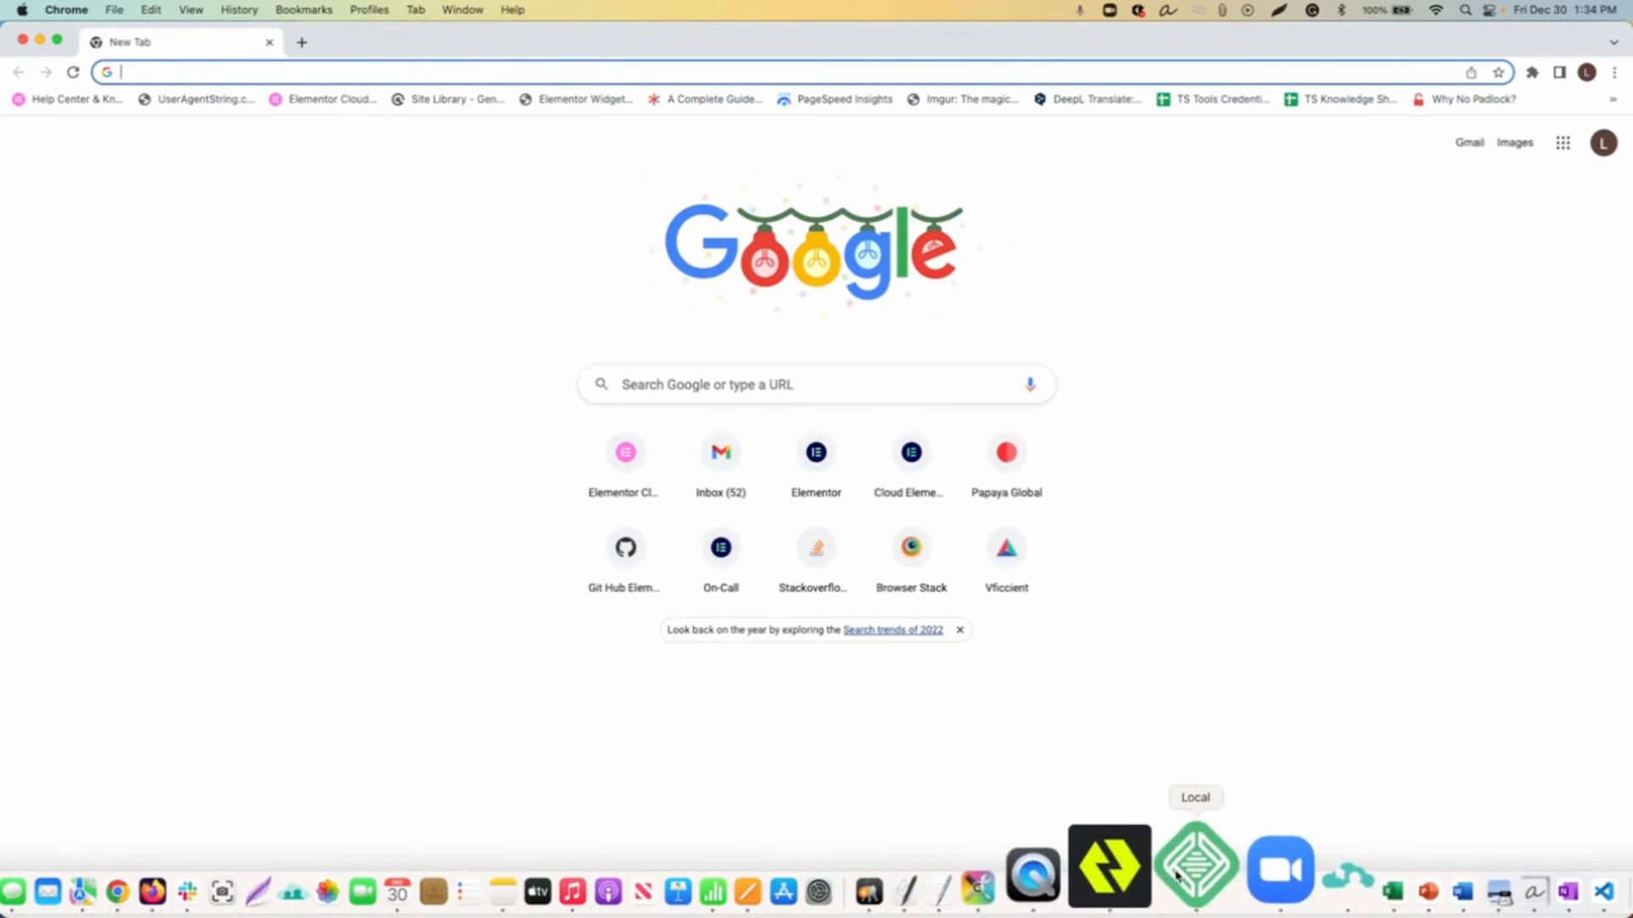
pyautogui.click(1173, 868)
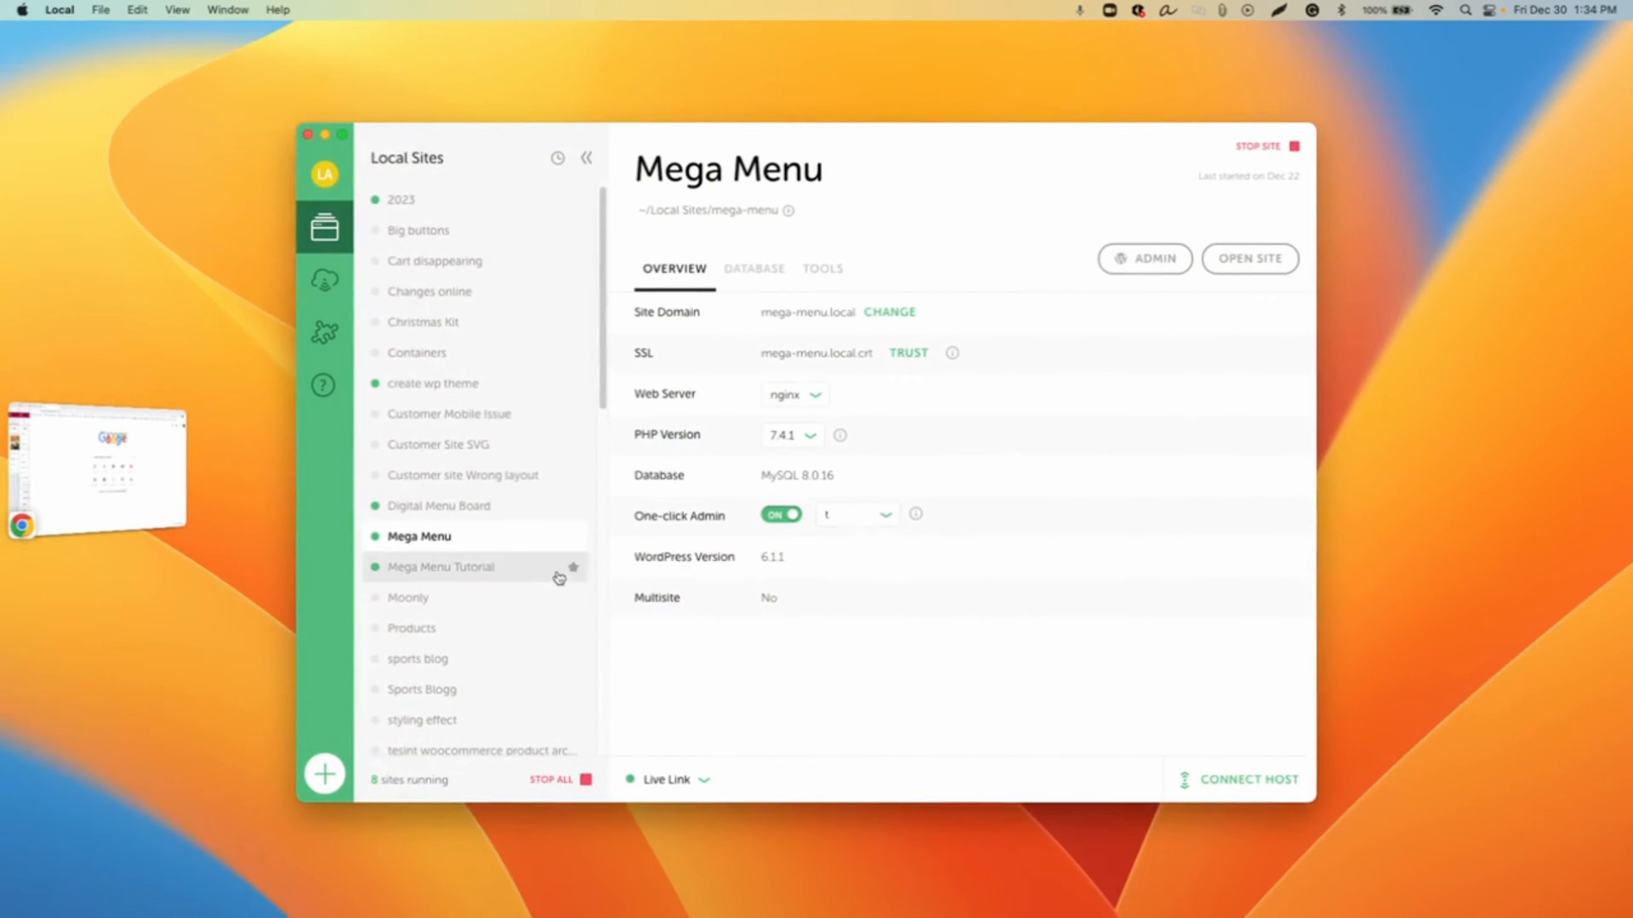
# Step: Start creating a new Local site named Cycling
pyautogui.click(337, 778)
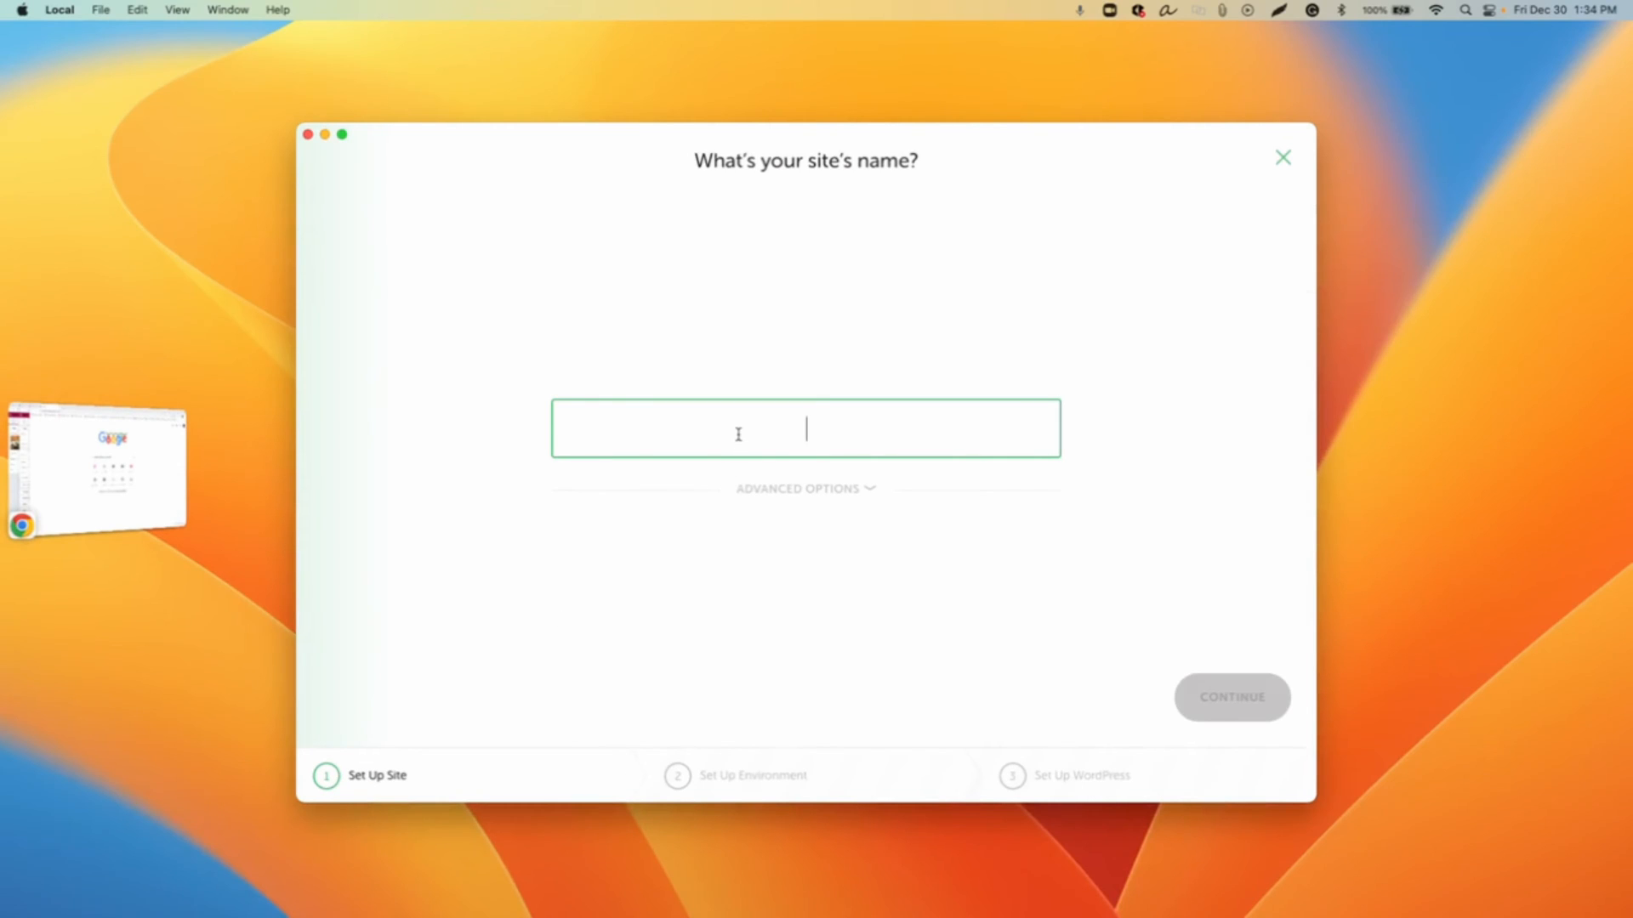
pyautogui.write('Cycli')
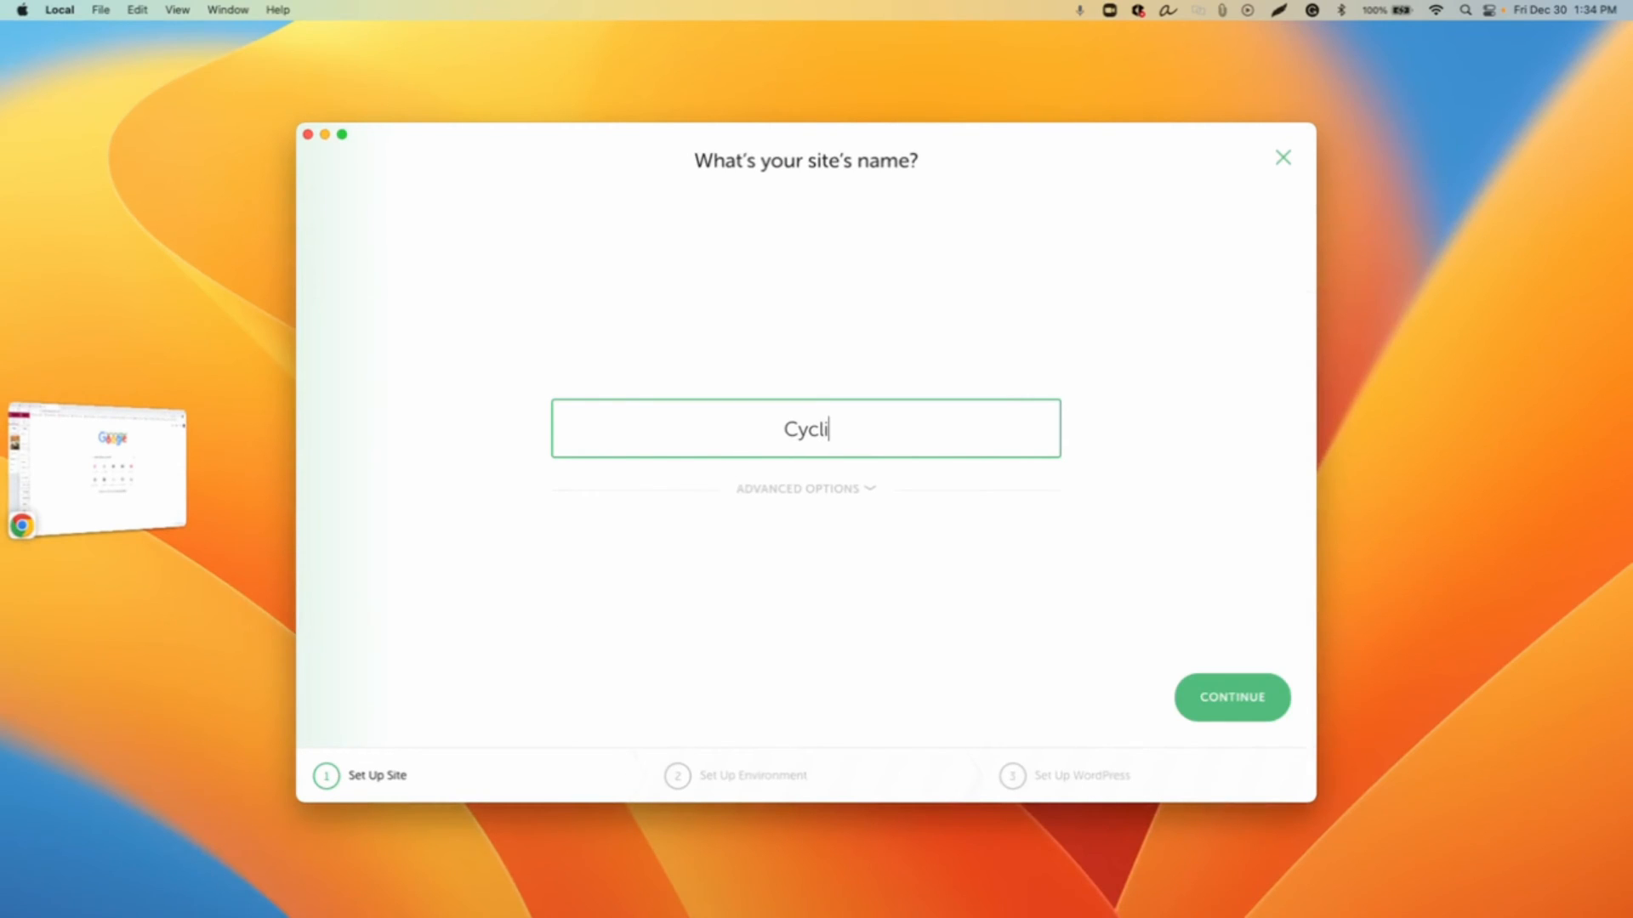
pyautogui.write('ng')
pyautogui.click(1208, 698)
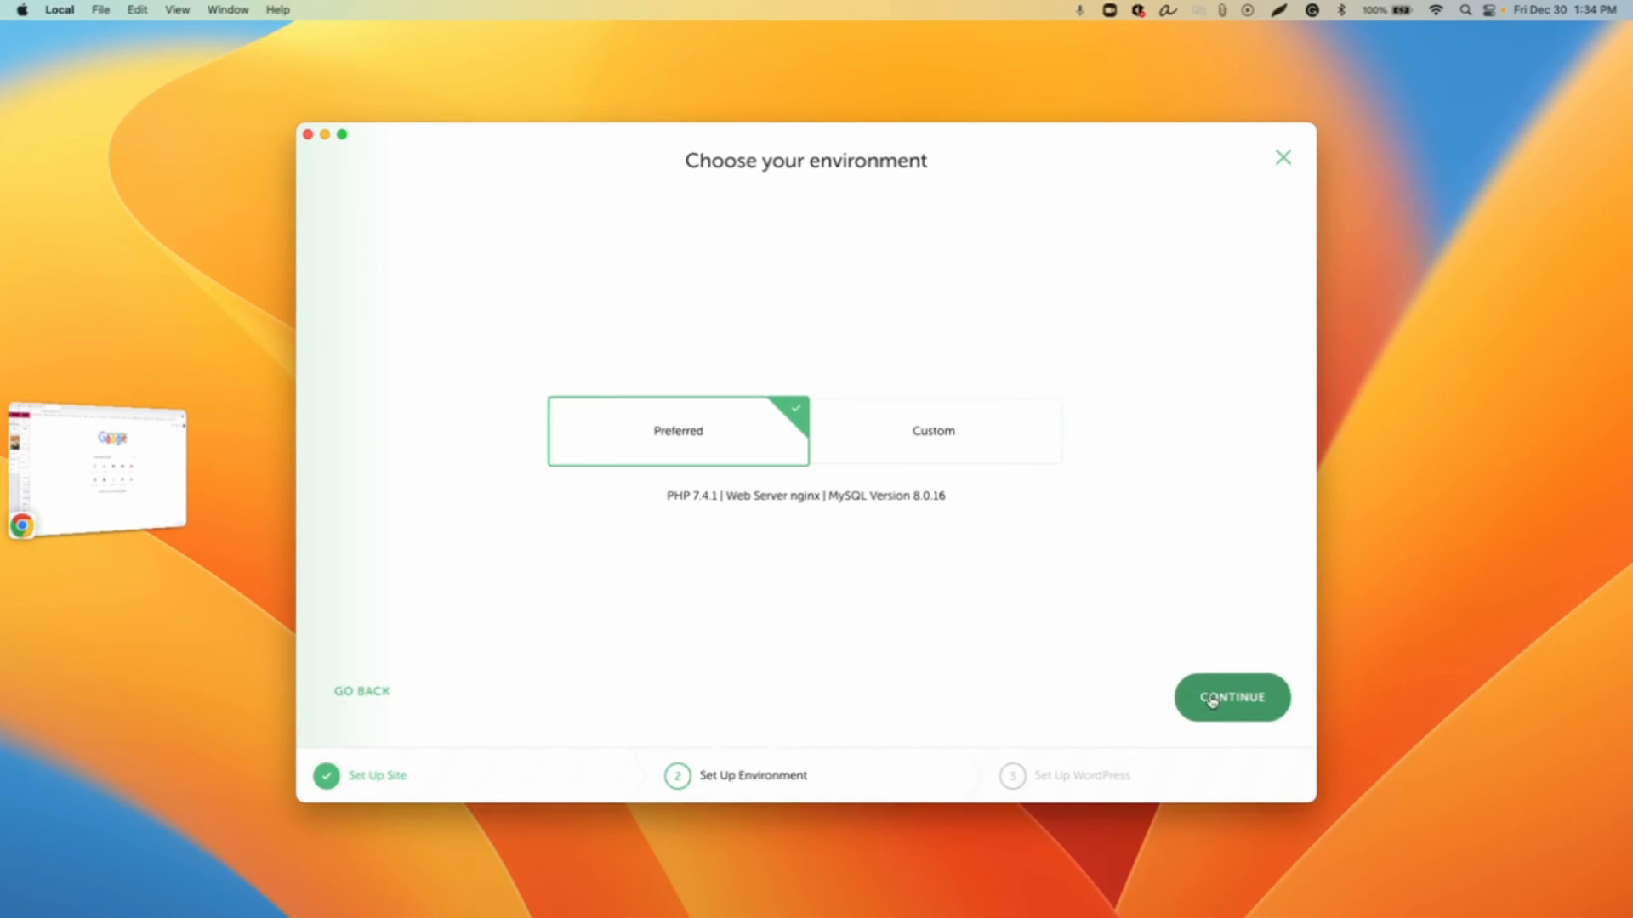
# Step: Keep the preferred environment, enter the WordPress admin username and password, and add the site
pyautogui.click(1257, 710)
pyautogui.write('t')
pyautogui.click(805, 428)
pyautogui.write('t')
pyautogui.click(1238, 702)
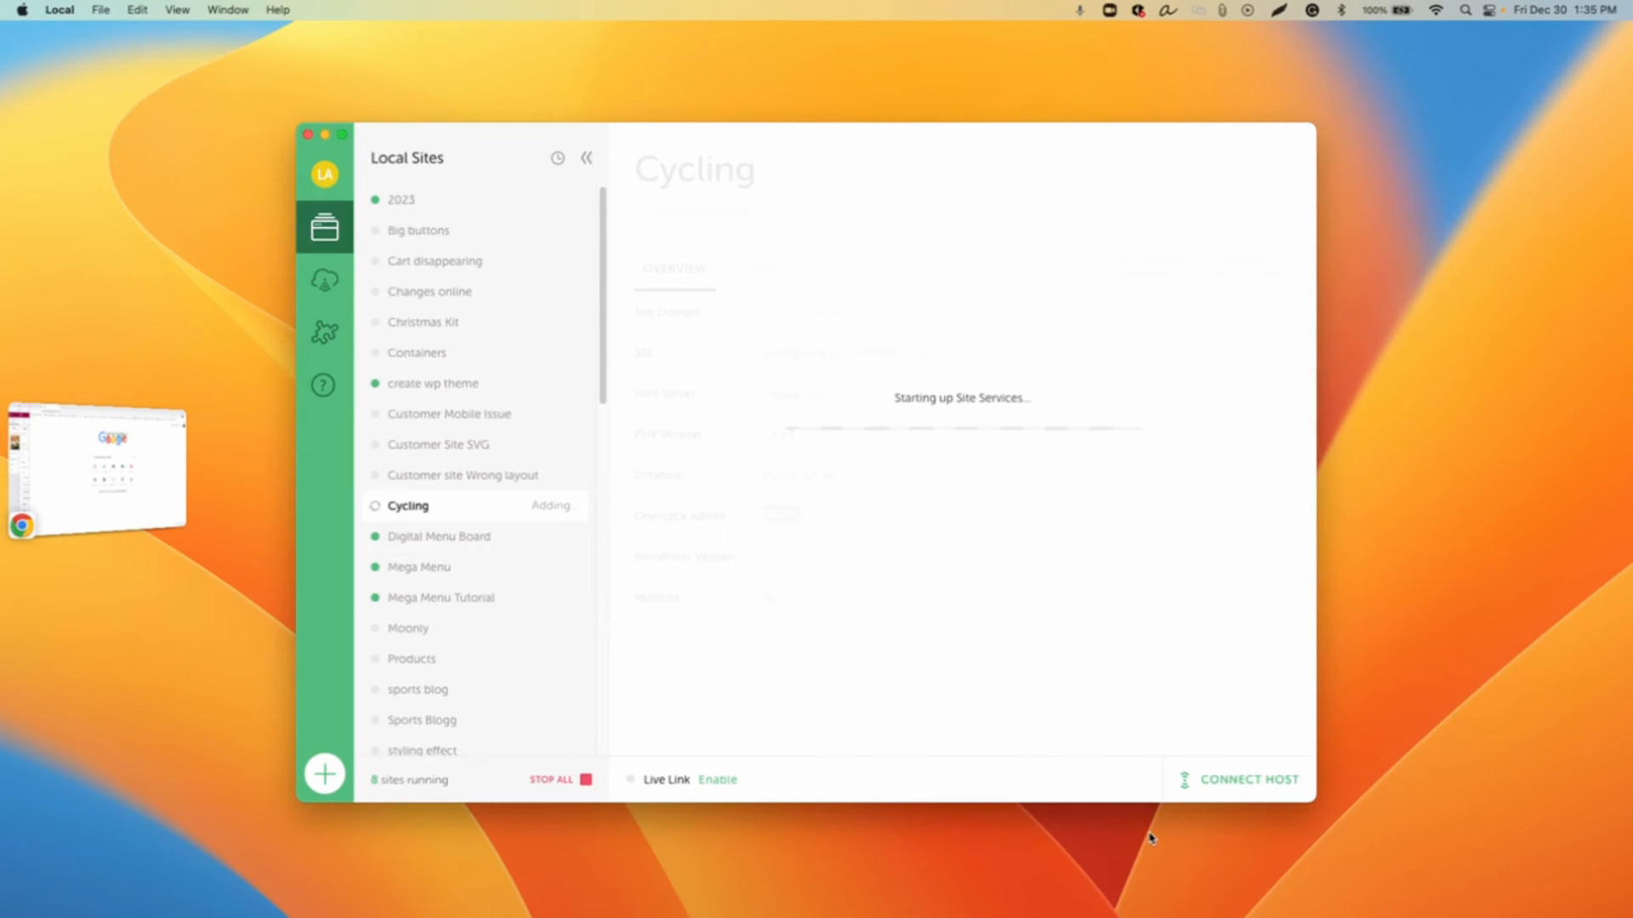
# Step: Enter the computer account password to authorize Local's changes
pyautogui.write('•••••••••')
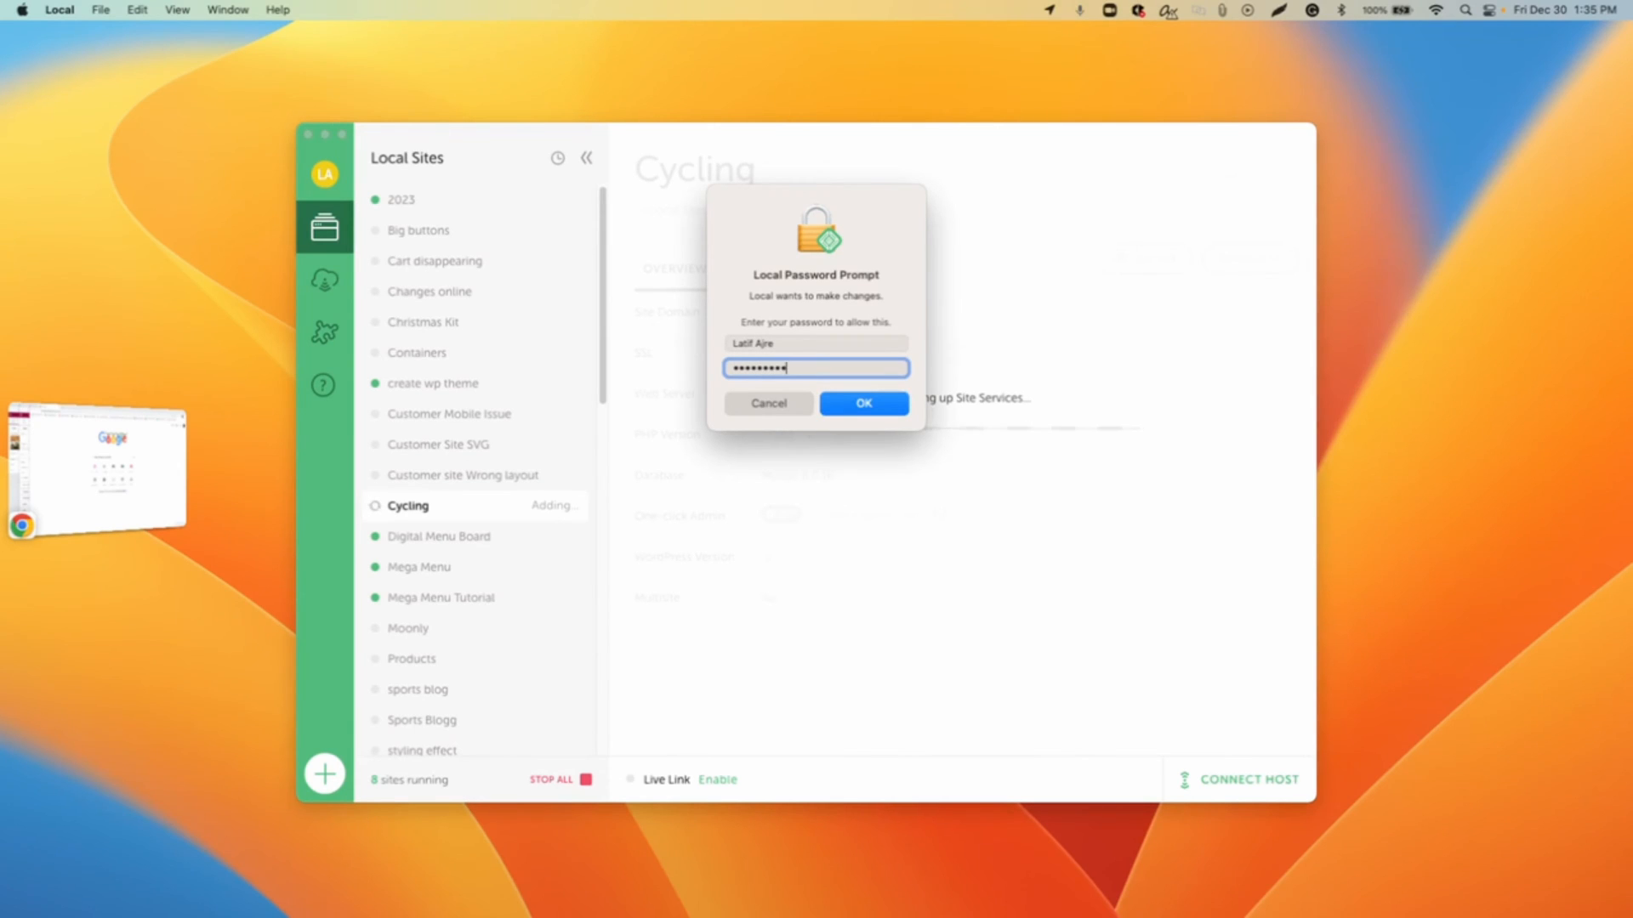
pyautogui.press('Return')
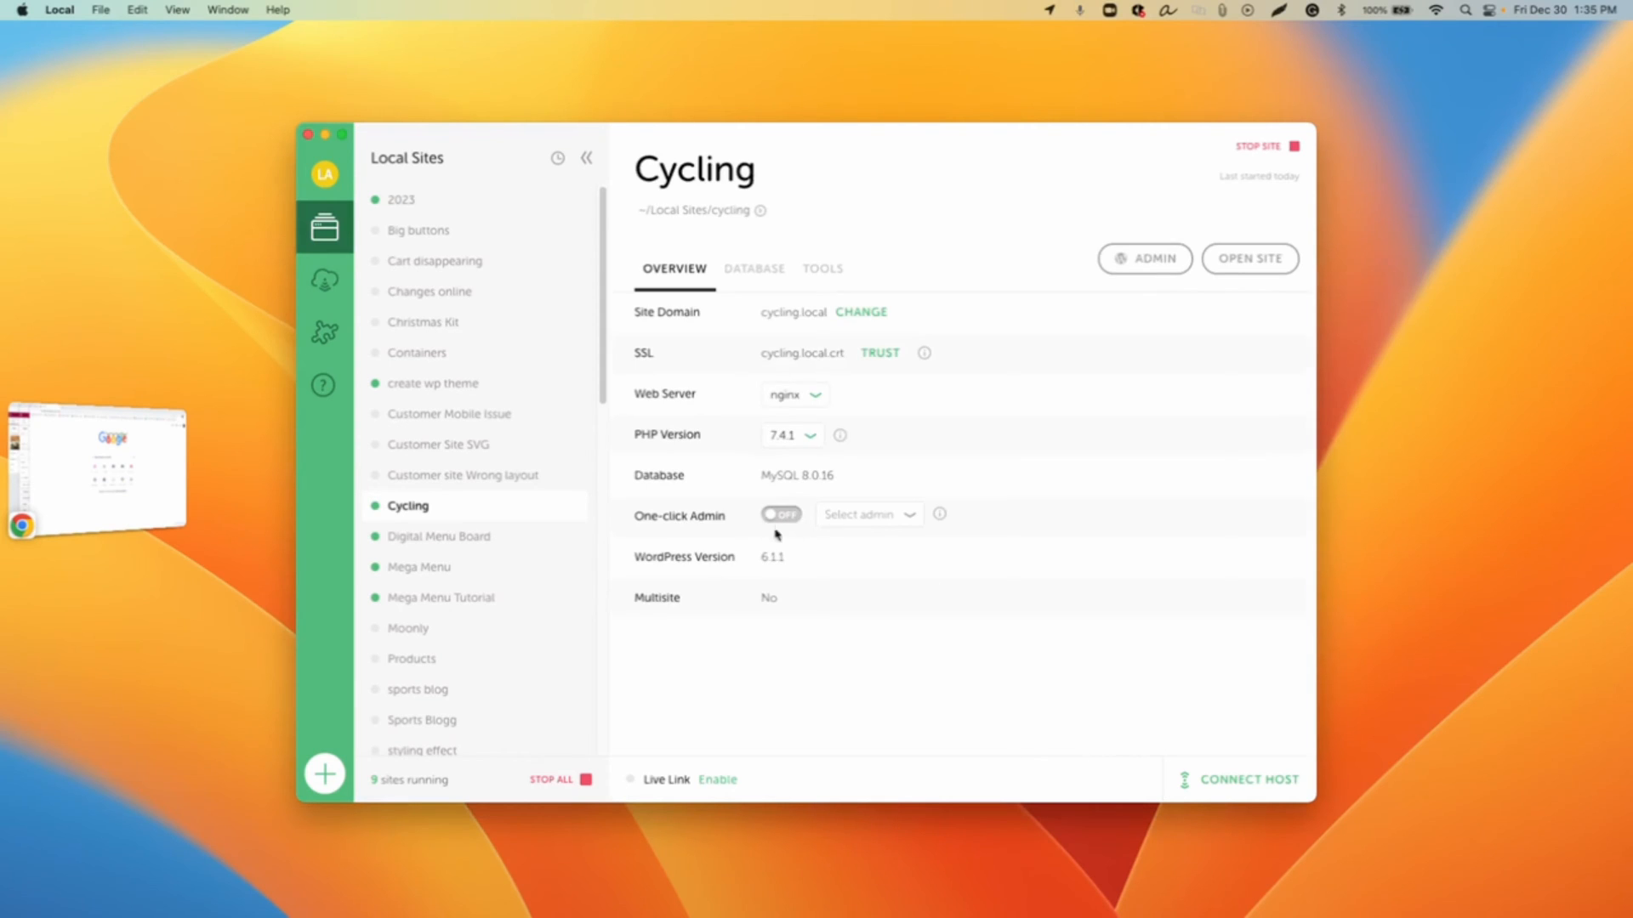
# Step: Enable one-click admin and open the Cycling site's WordPress admin dashboard
pyautogui.click(776, 522)
pyautogui.click(1146, 259)
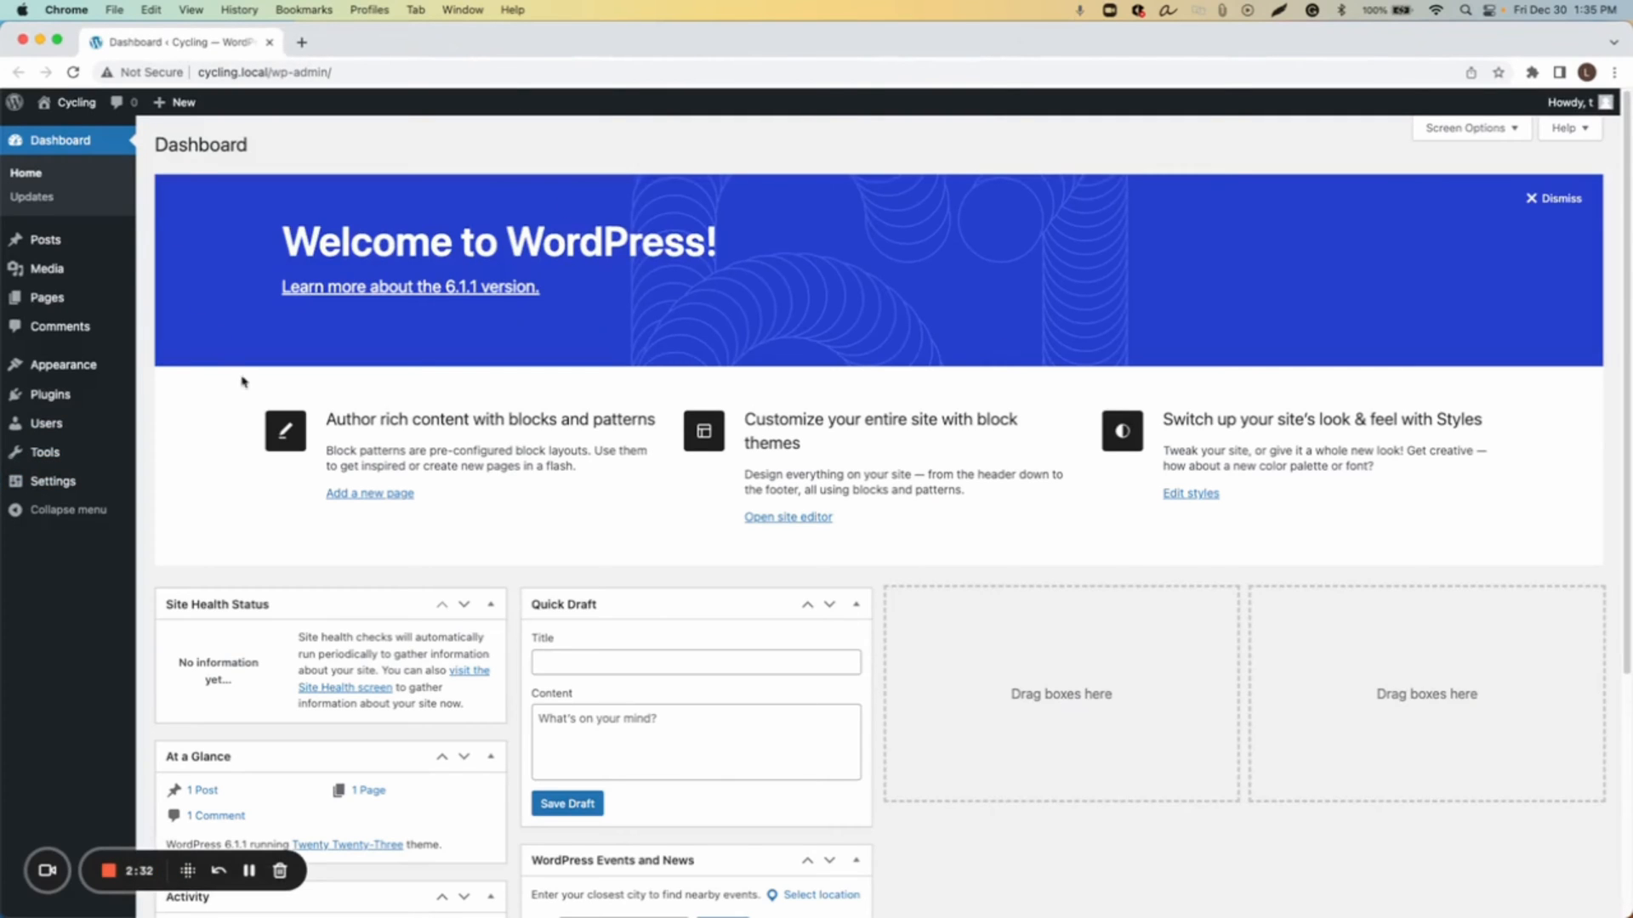
# Step: Install and activate the Hello Elementor theme
pyautogui.moveTo(95, 372)
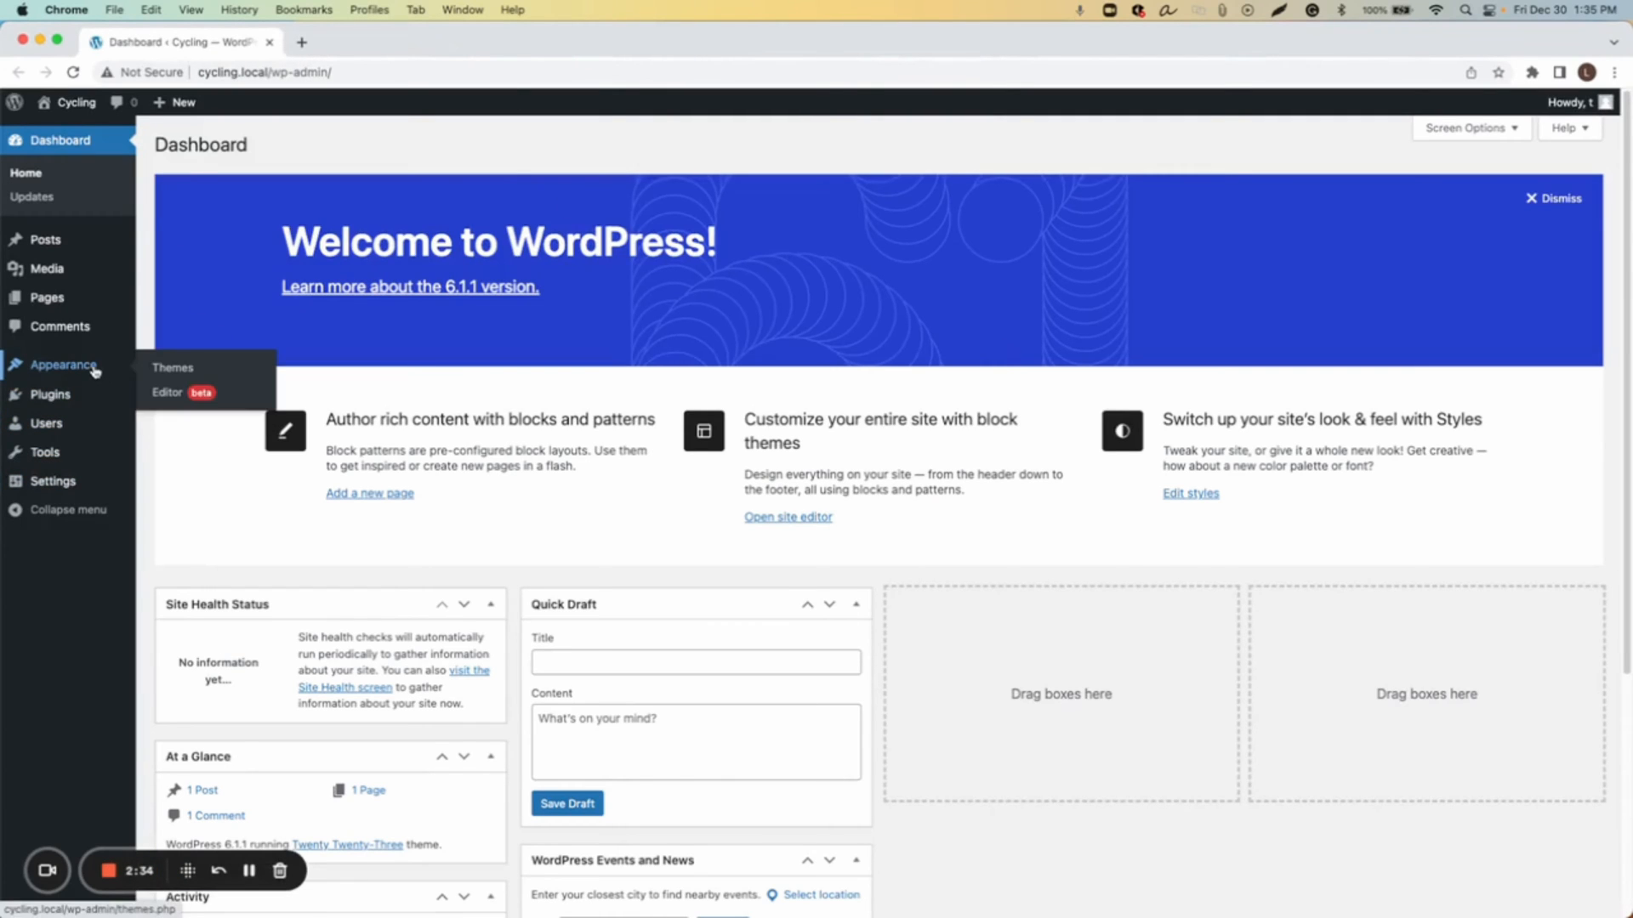
pyautogui.click(68, 366)
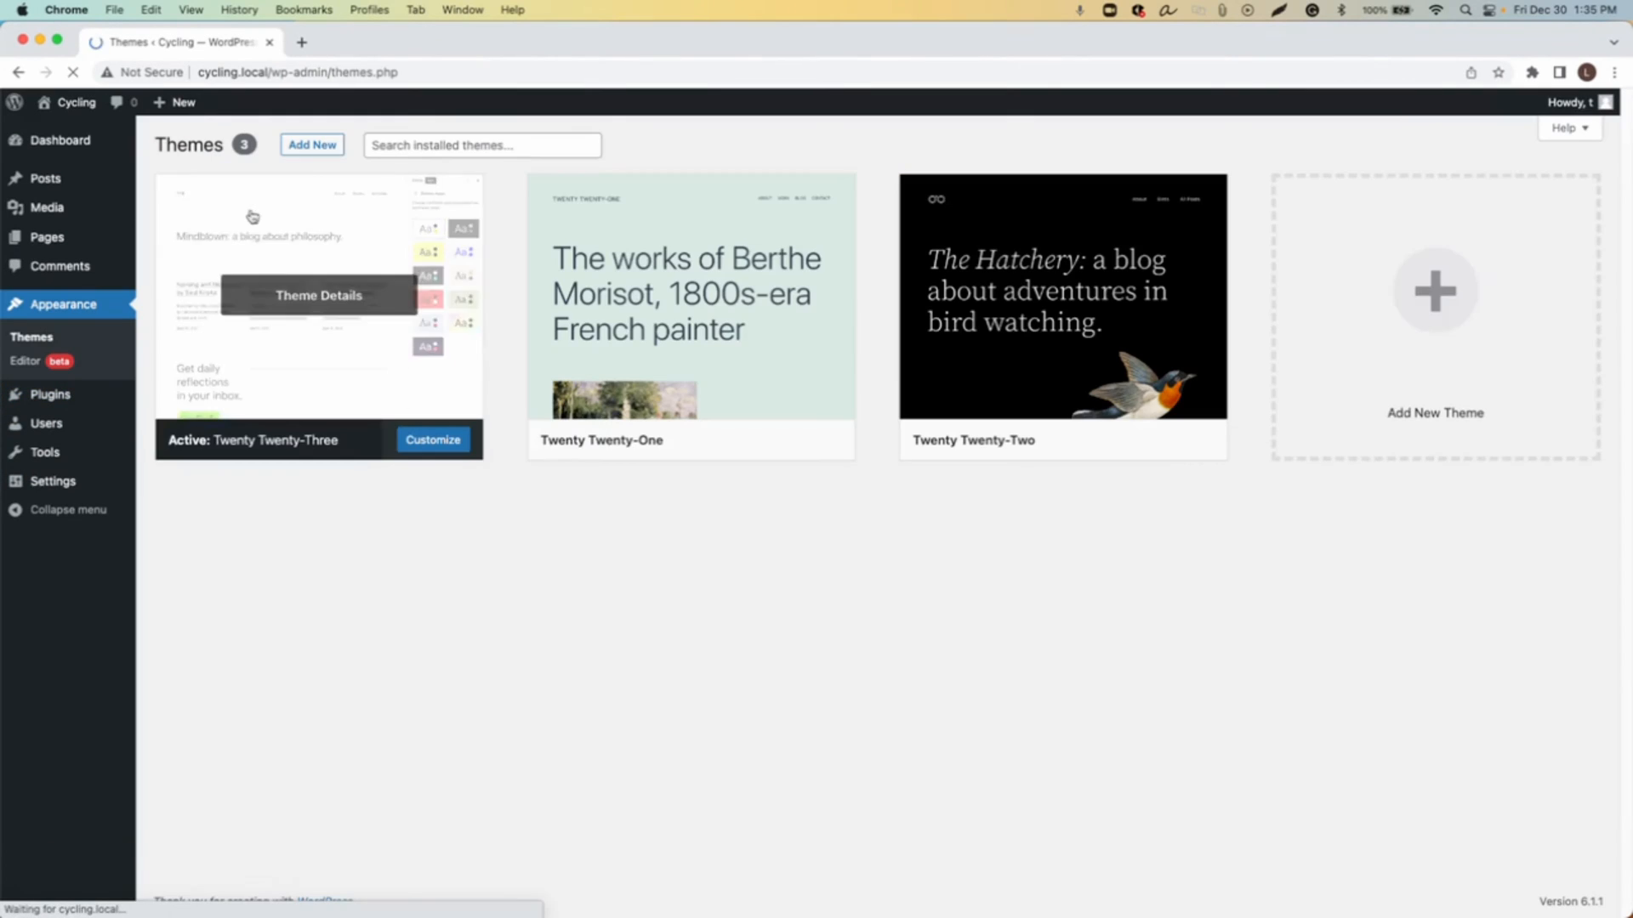
pyautogui.click(312, 146)
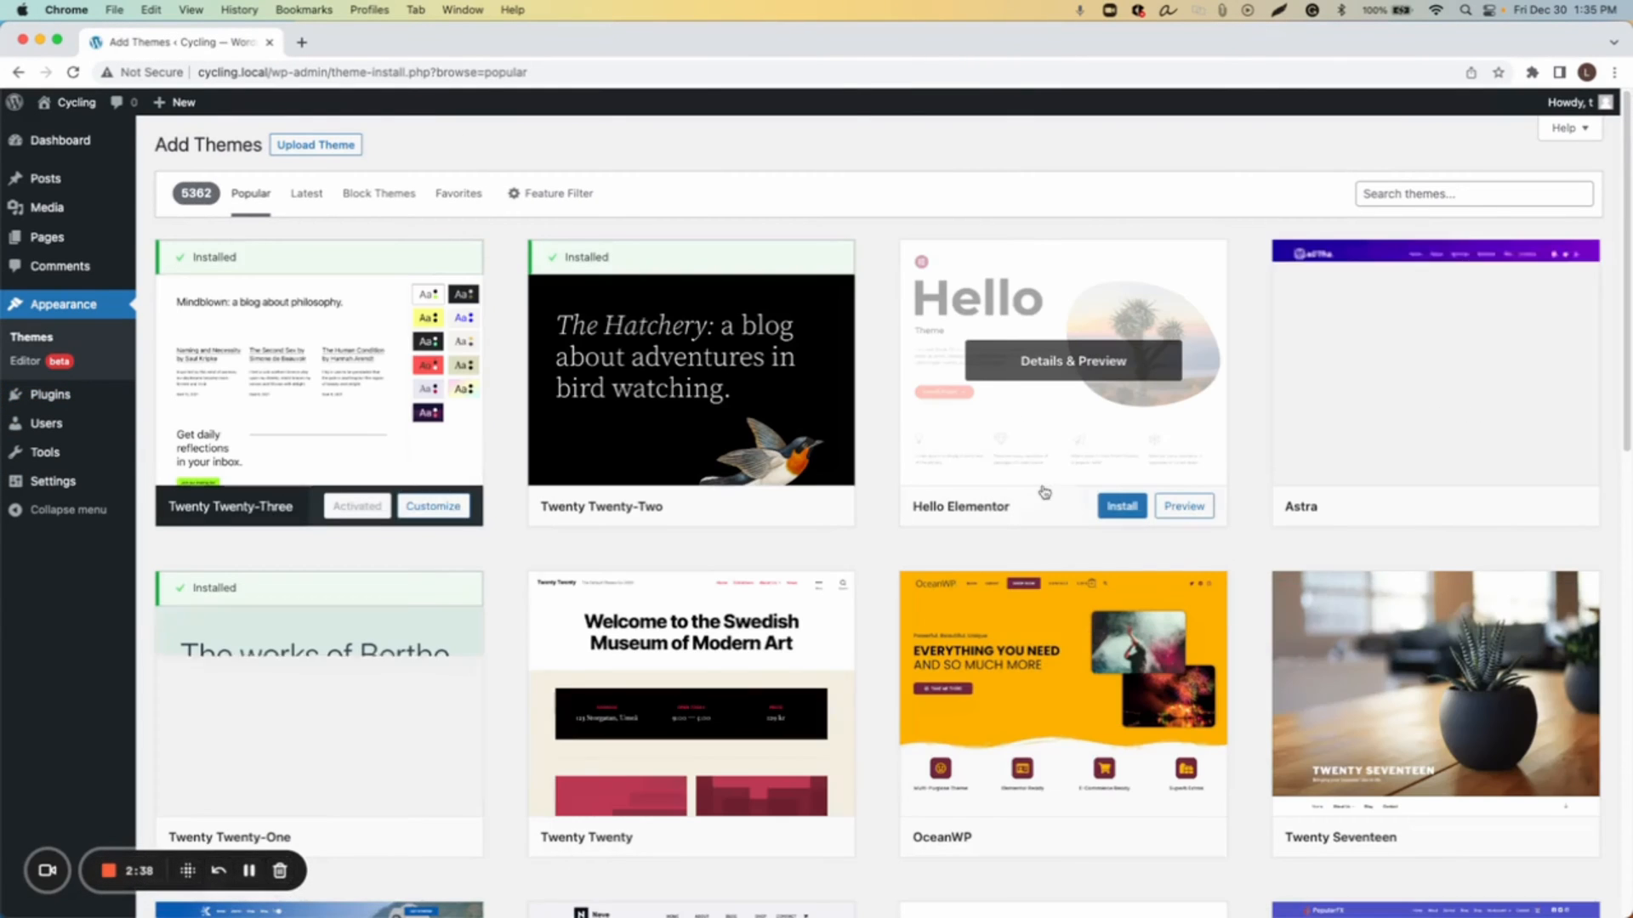
pyautogui.click(1122, 506)
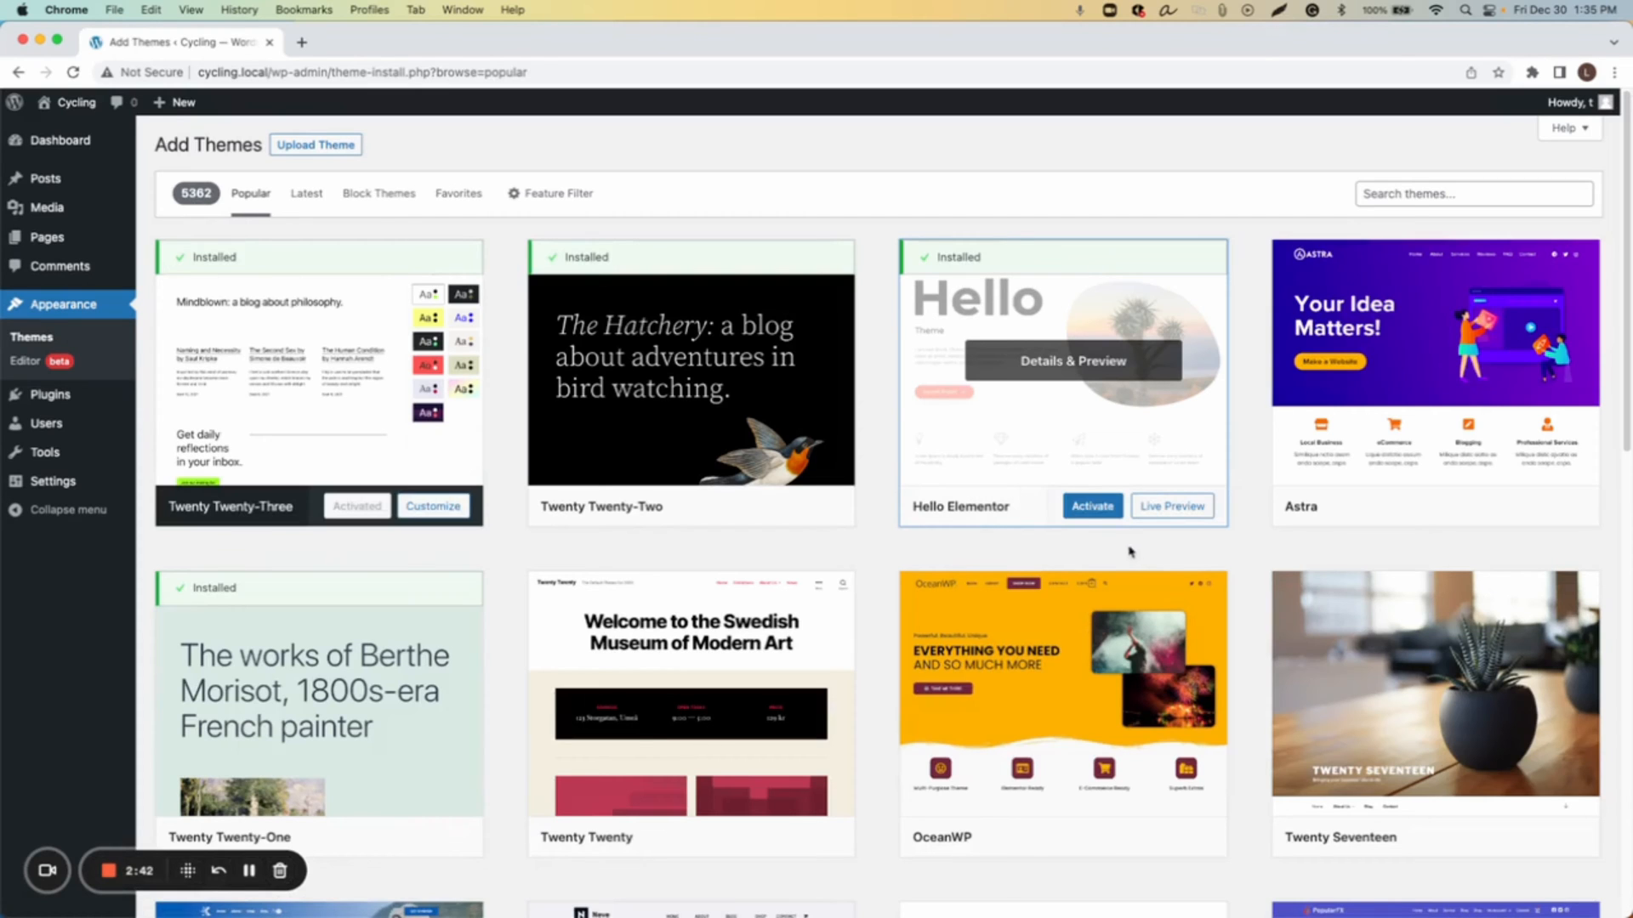
pyautogui.click(1095, 512)
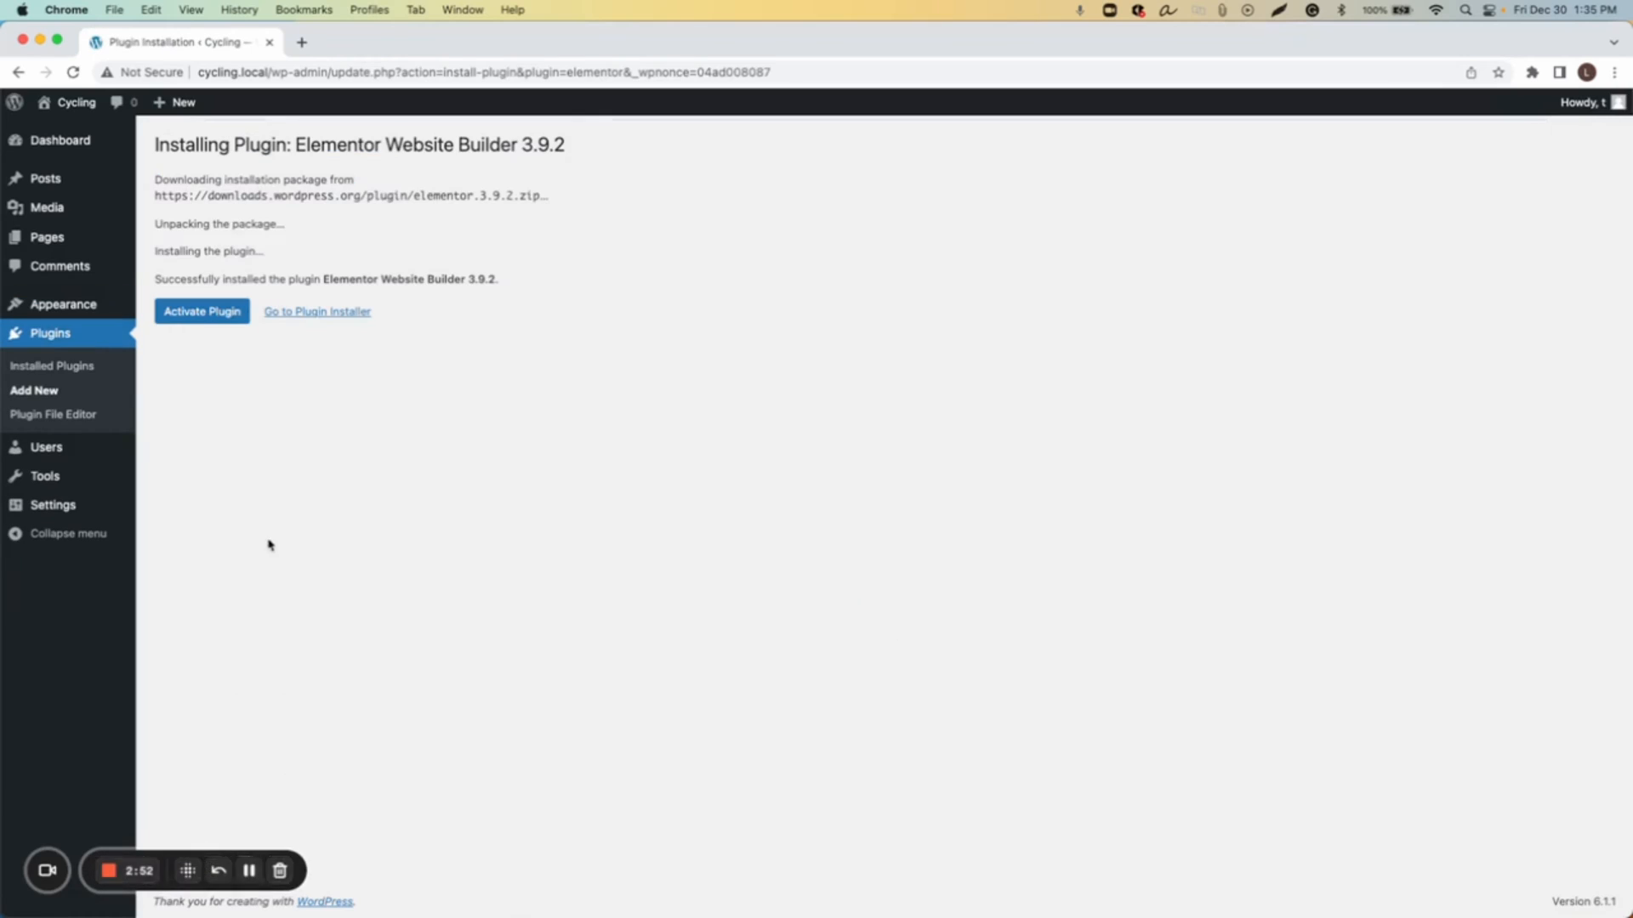
# Step: Activate the Elementor plugin and skip its onboarding setup
pyautogui.click(202, 311)
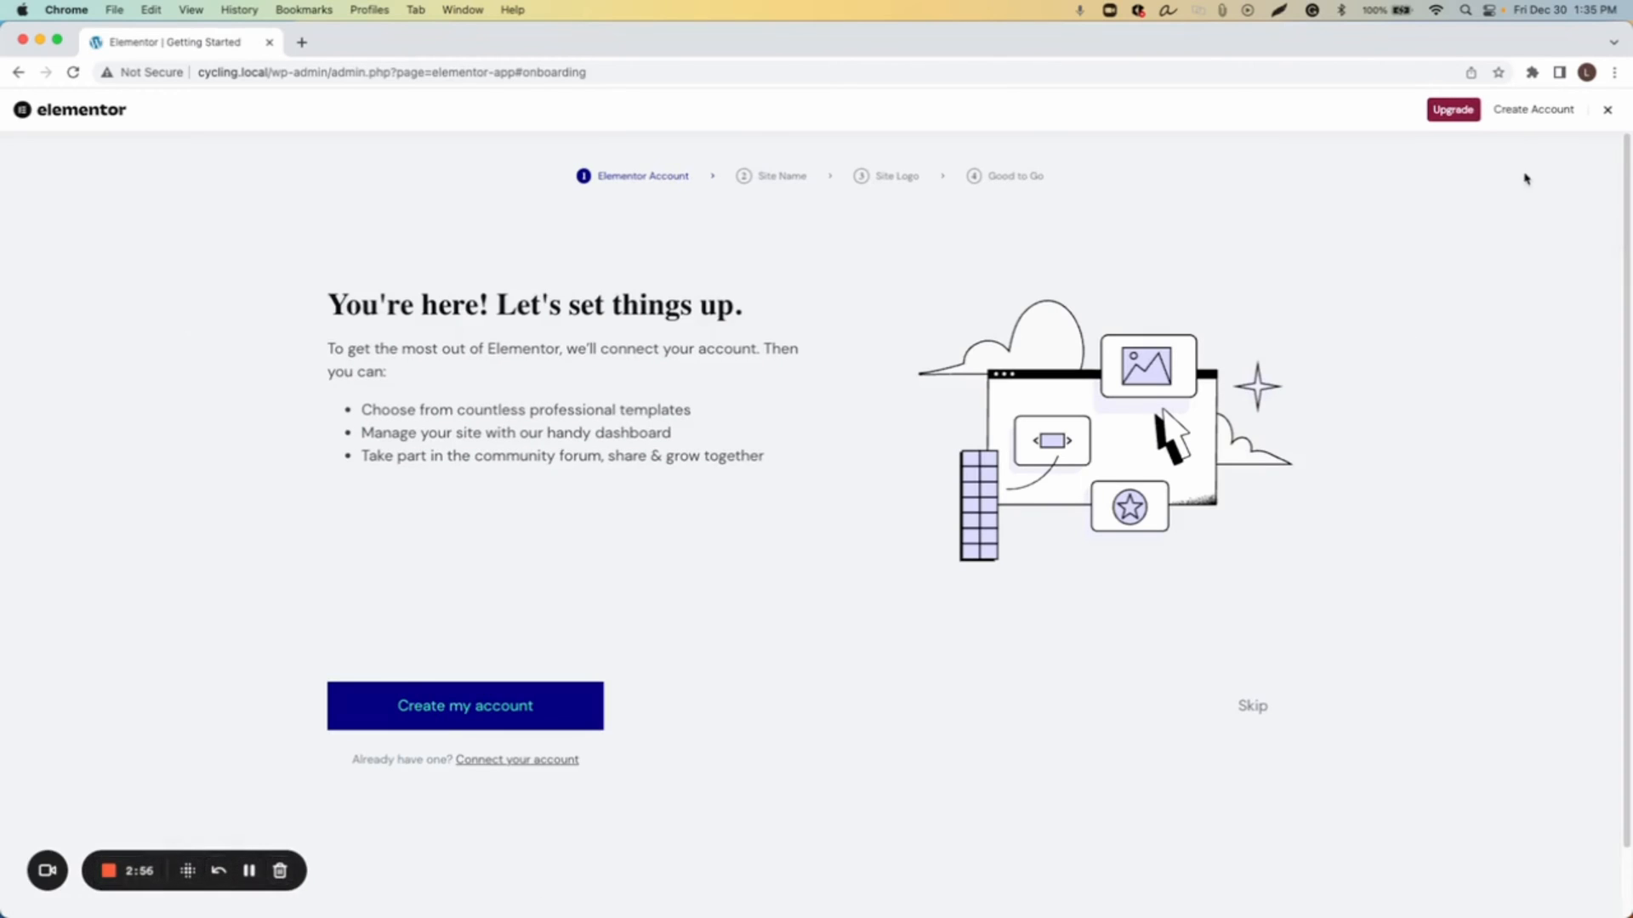
pyautogui.click(1610, 109)
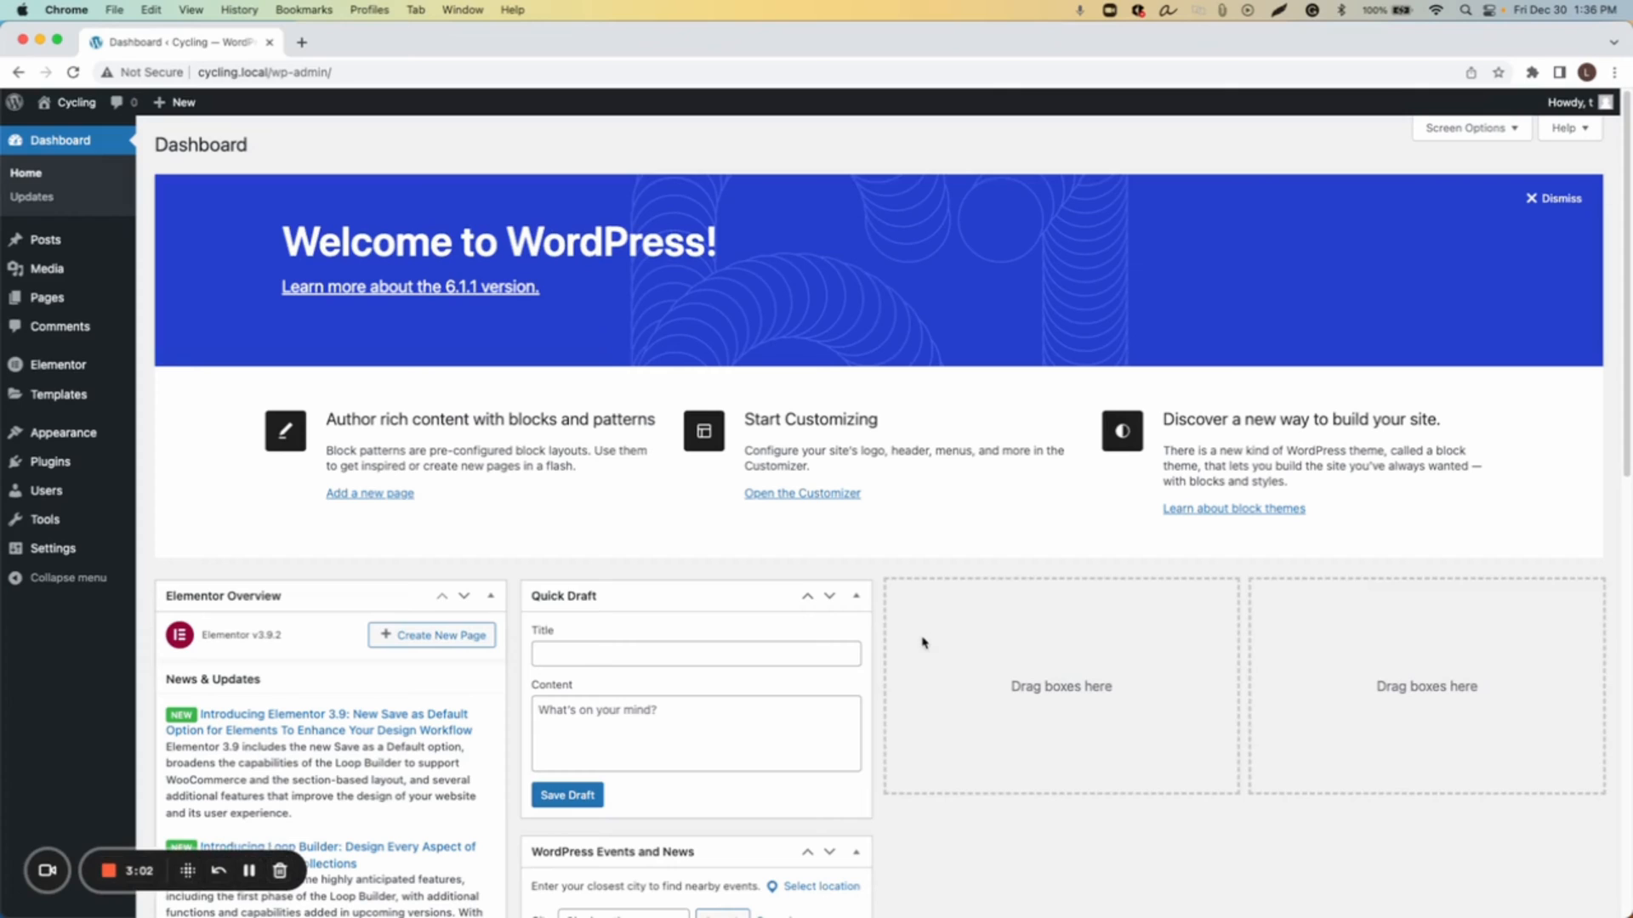
# Step: Upload elementor-pro-3.9.1.zip as a new plugin, install it and activate it
pyautogui.moveTo(51, 466)
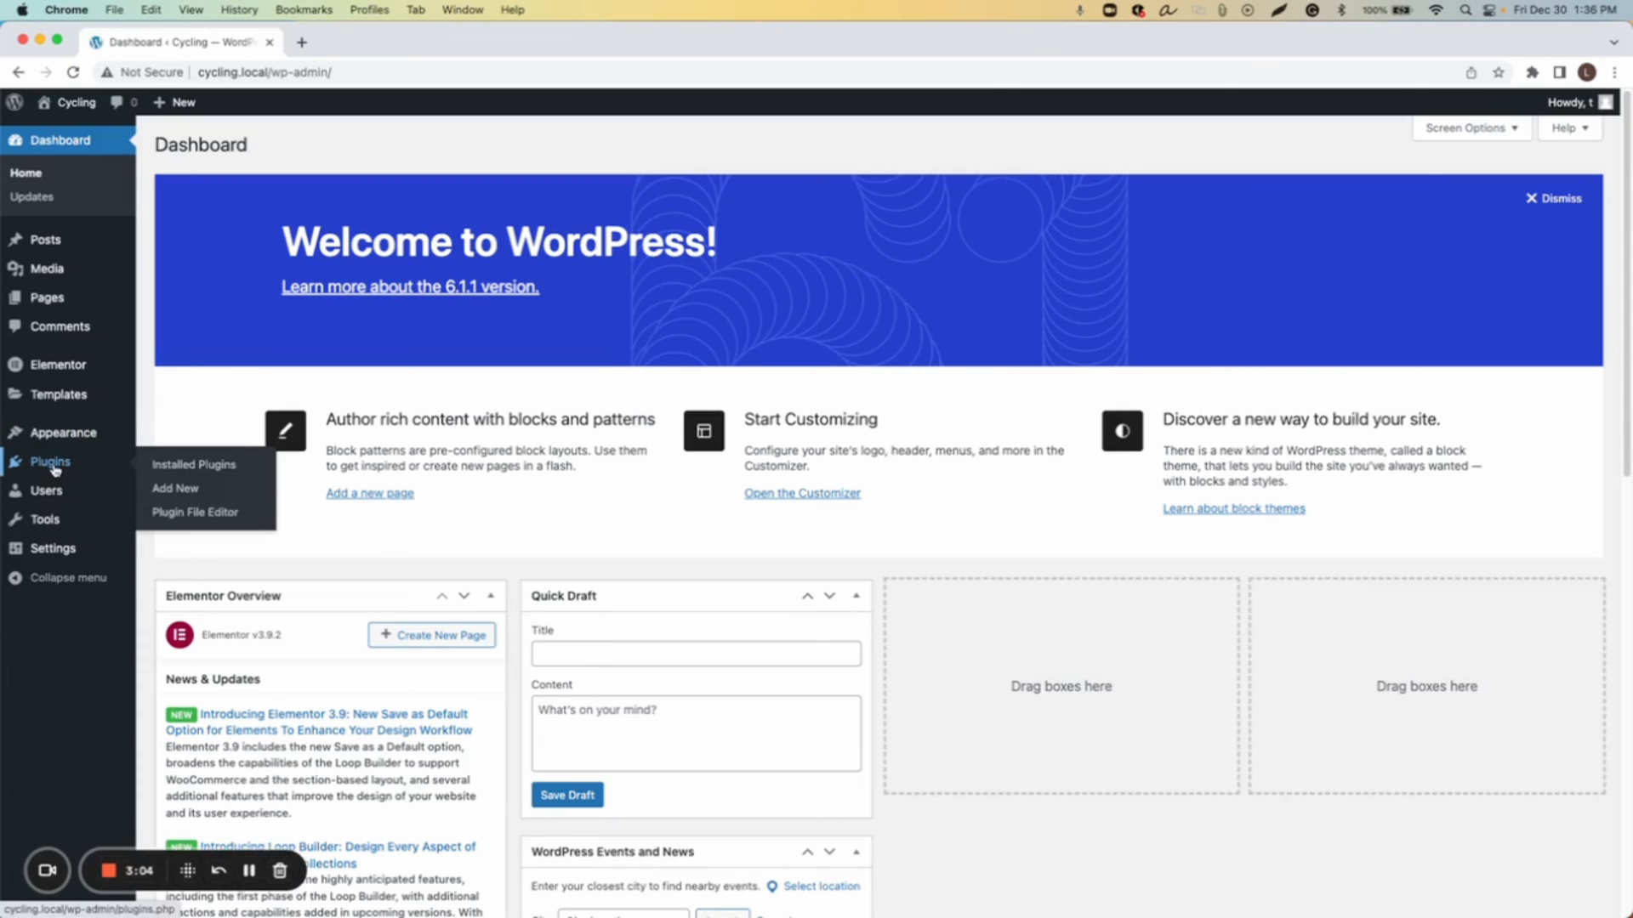
pyautogui.click(51, 464)
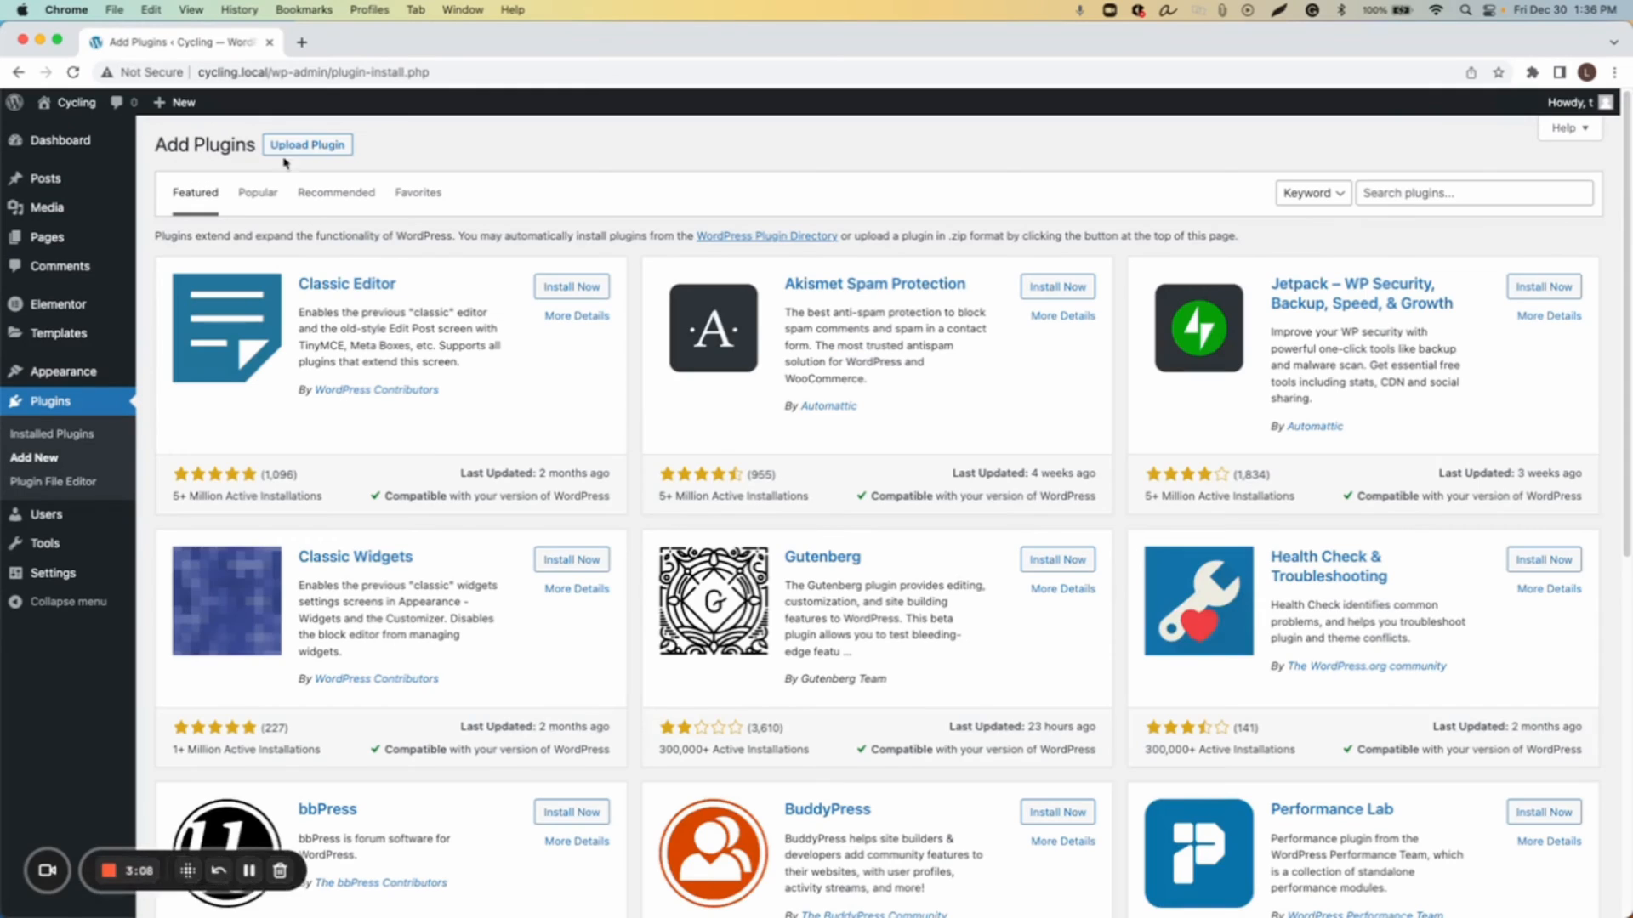
pyautogui.click(288, 149)
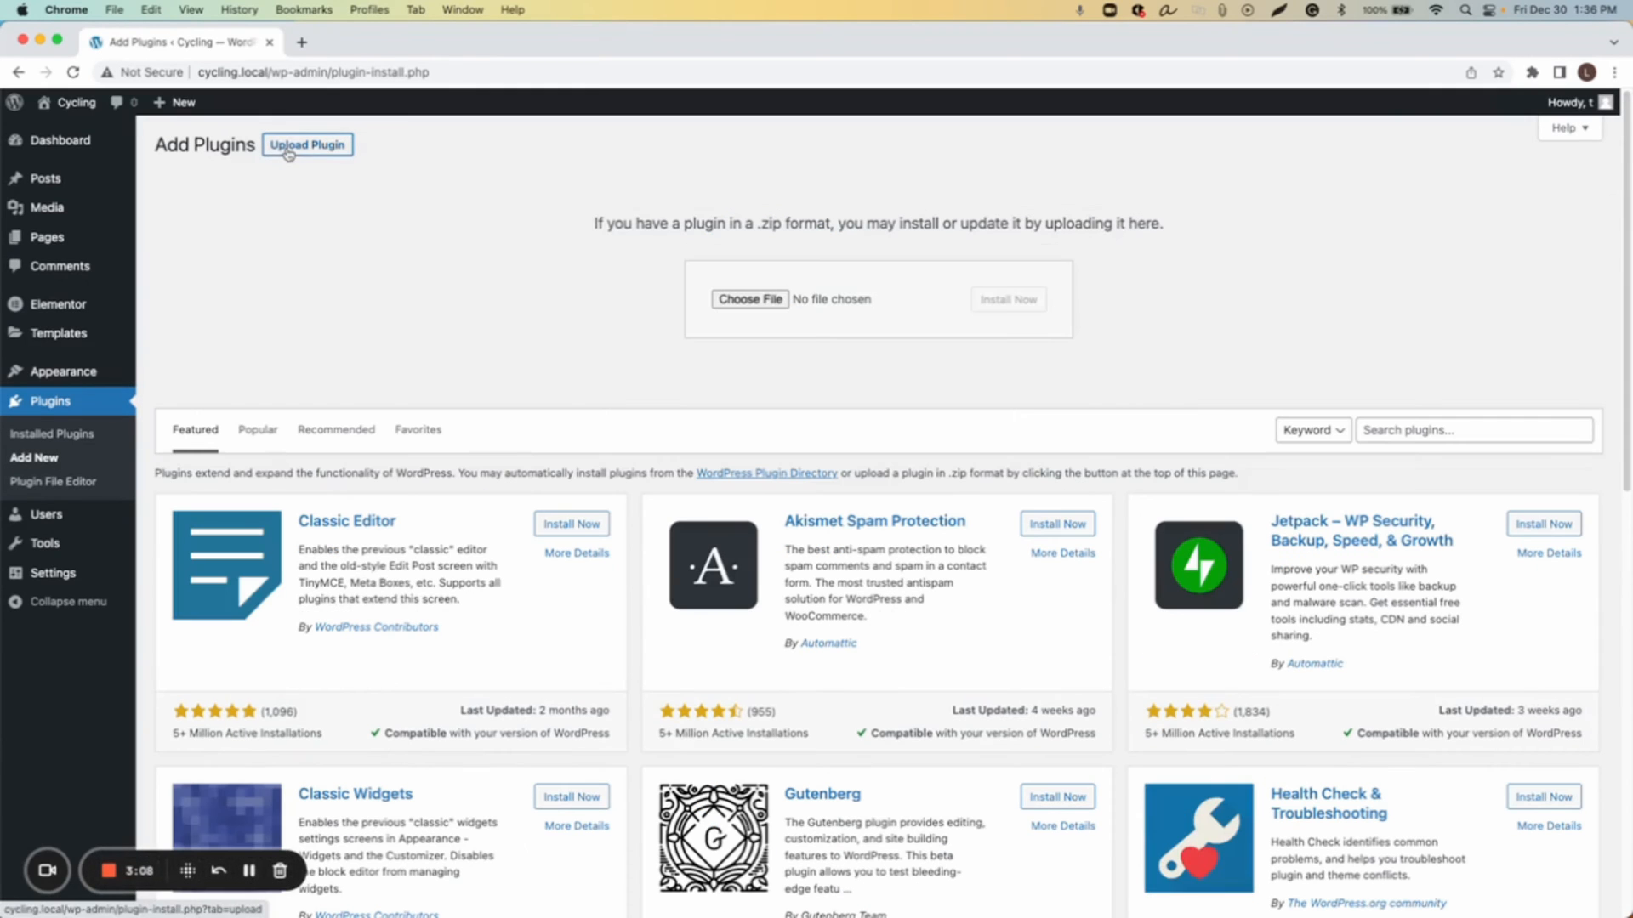
pyautogui.click(745, 299)
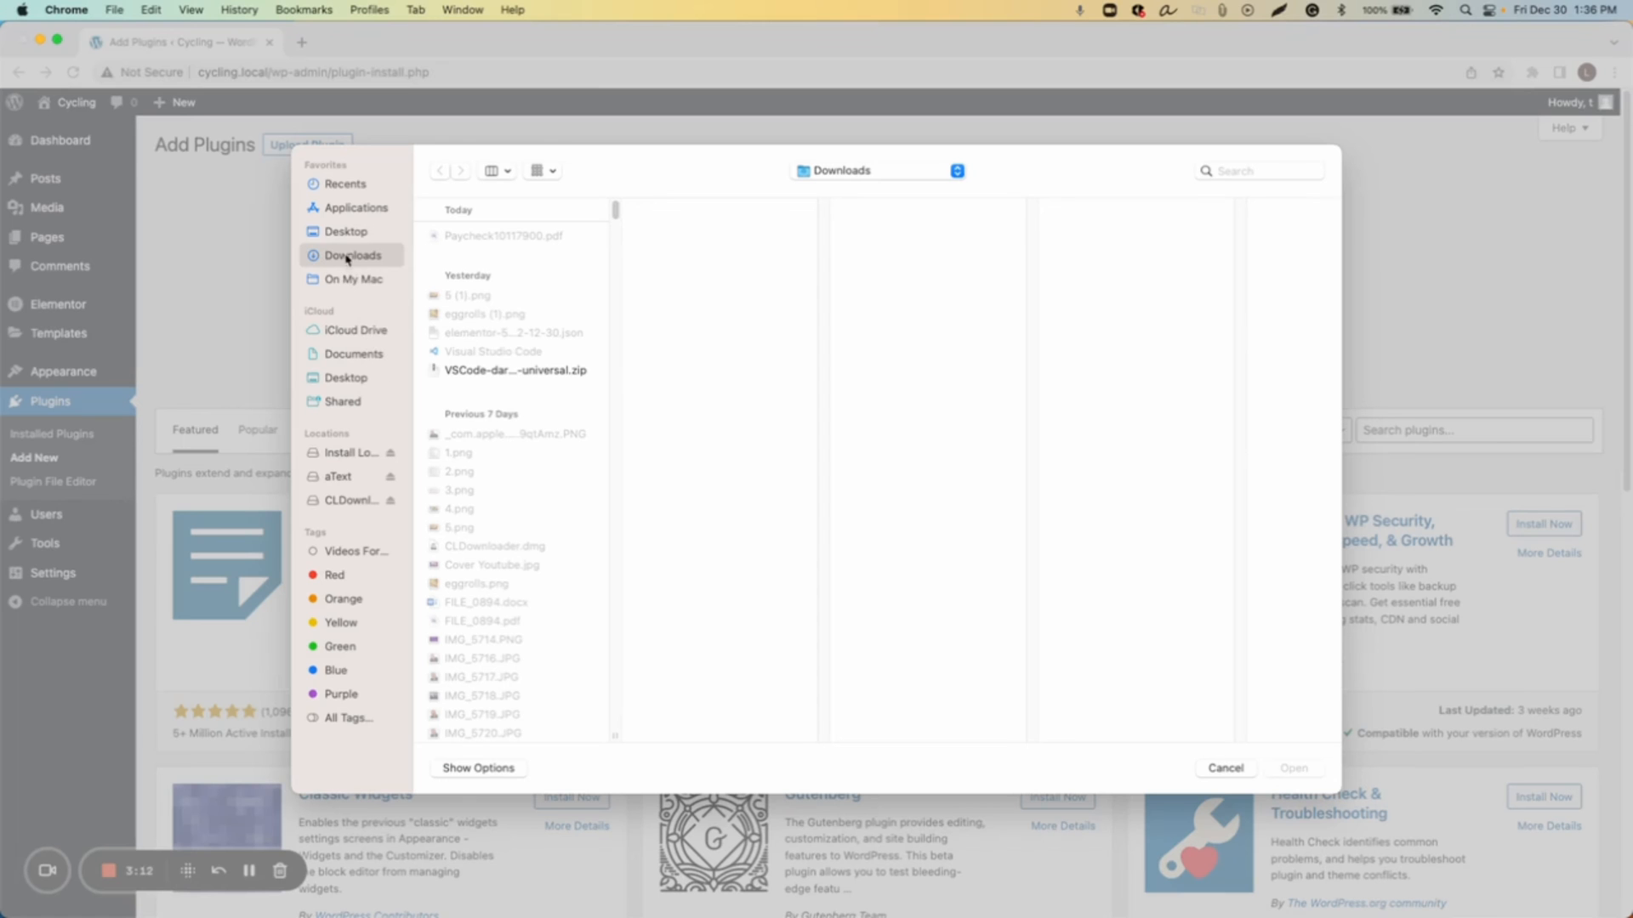
pyautogui.scroll(-15, 484, 495)
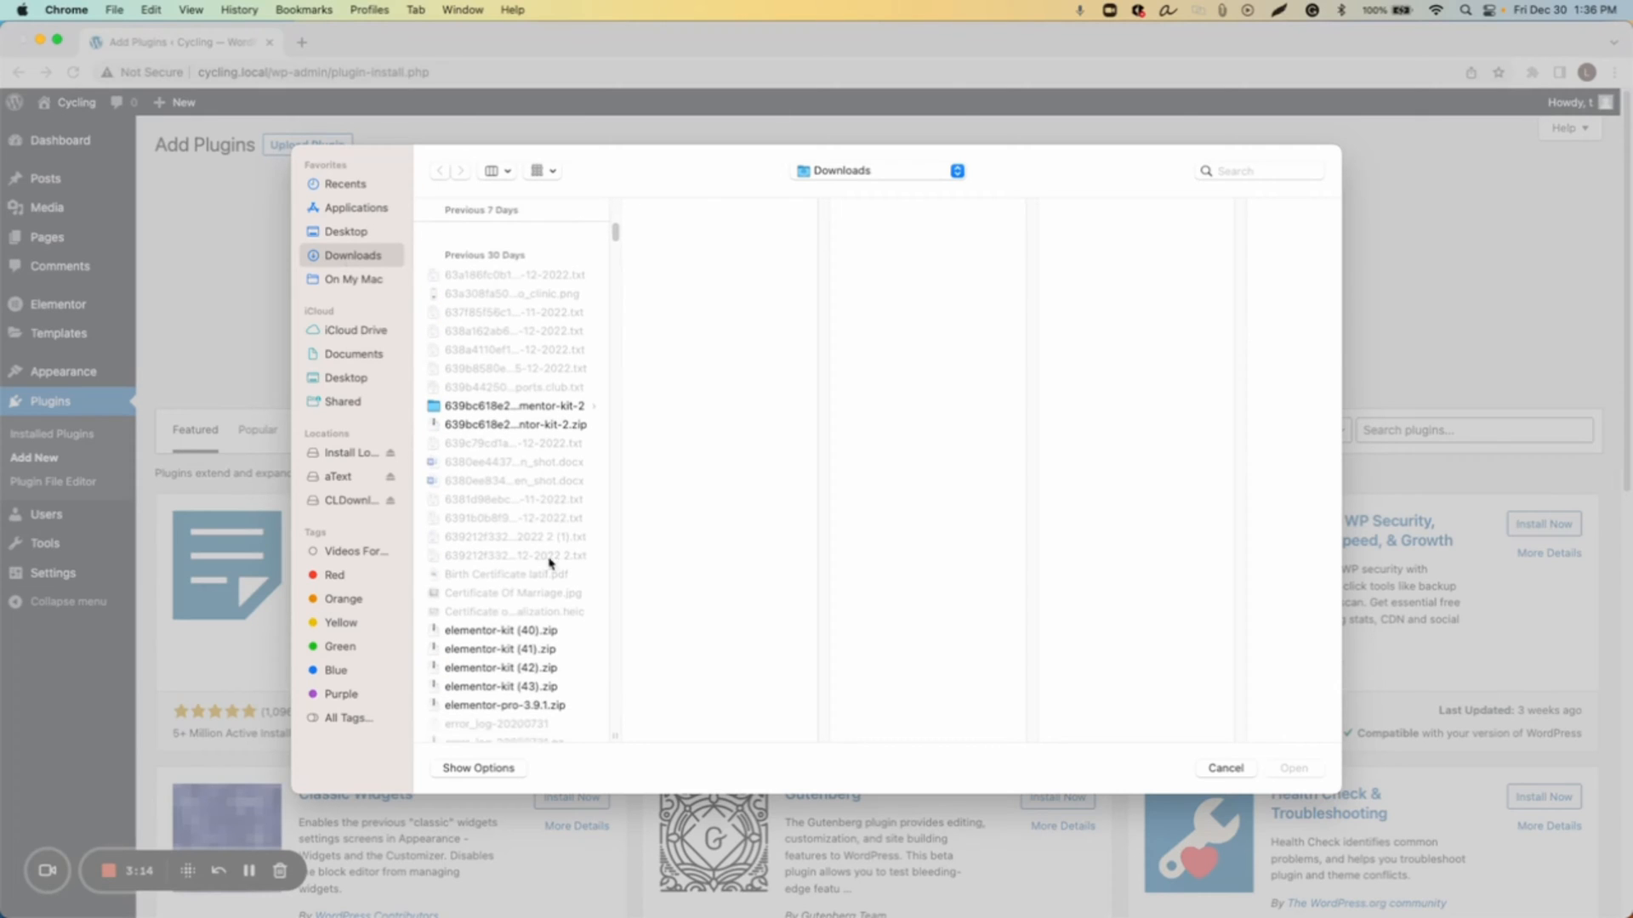
pyautogui.click(522, 696)
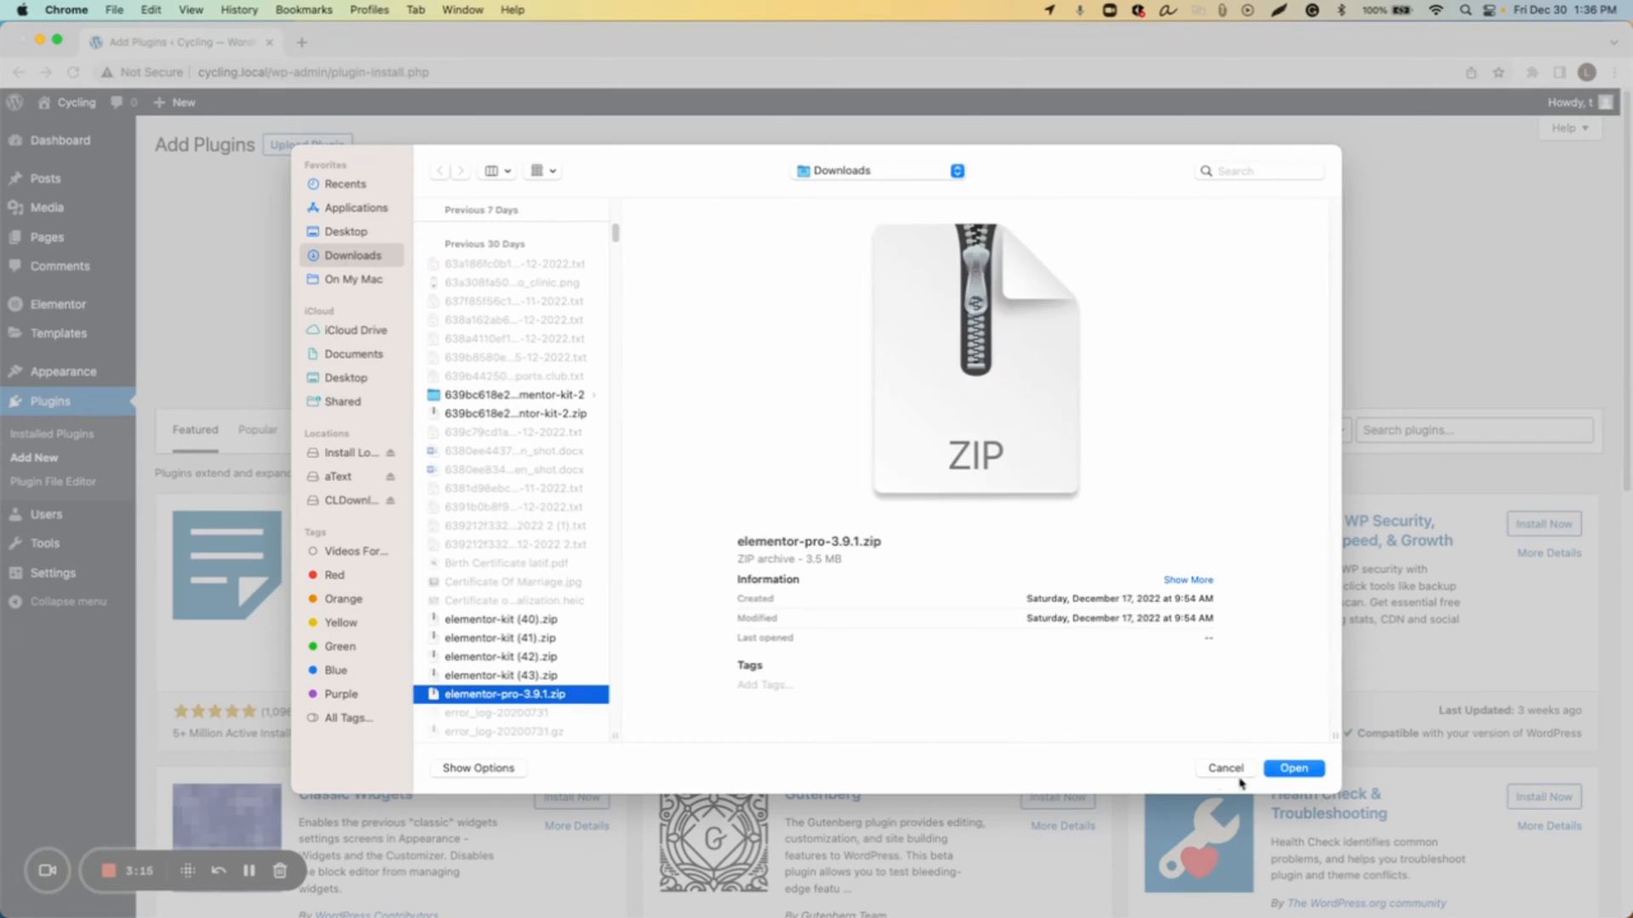
pyautogui.click(1293, 768)
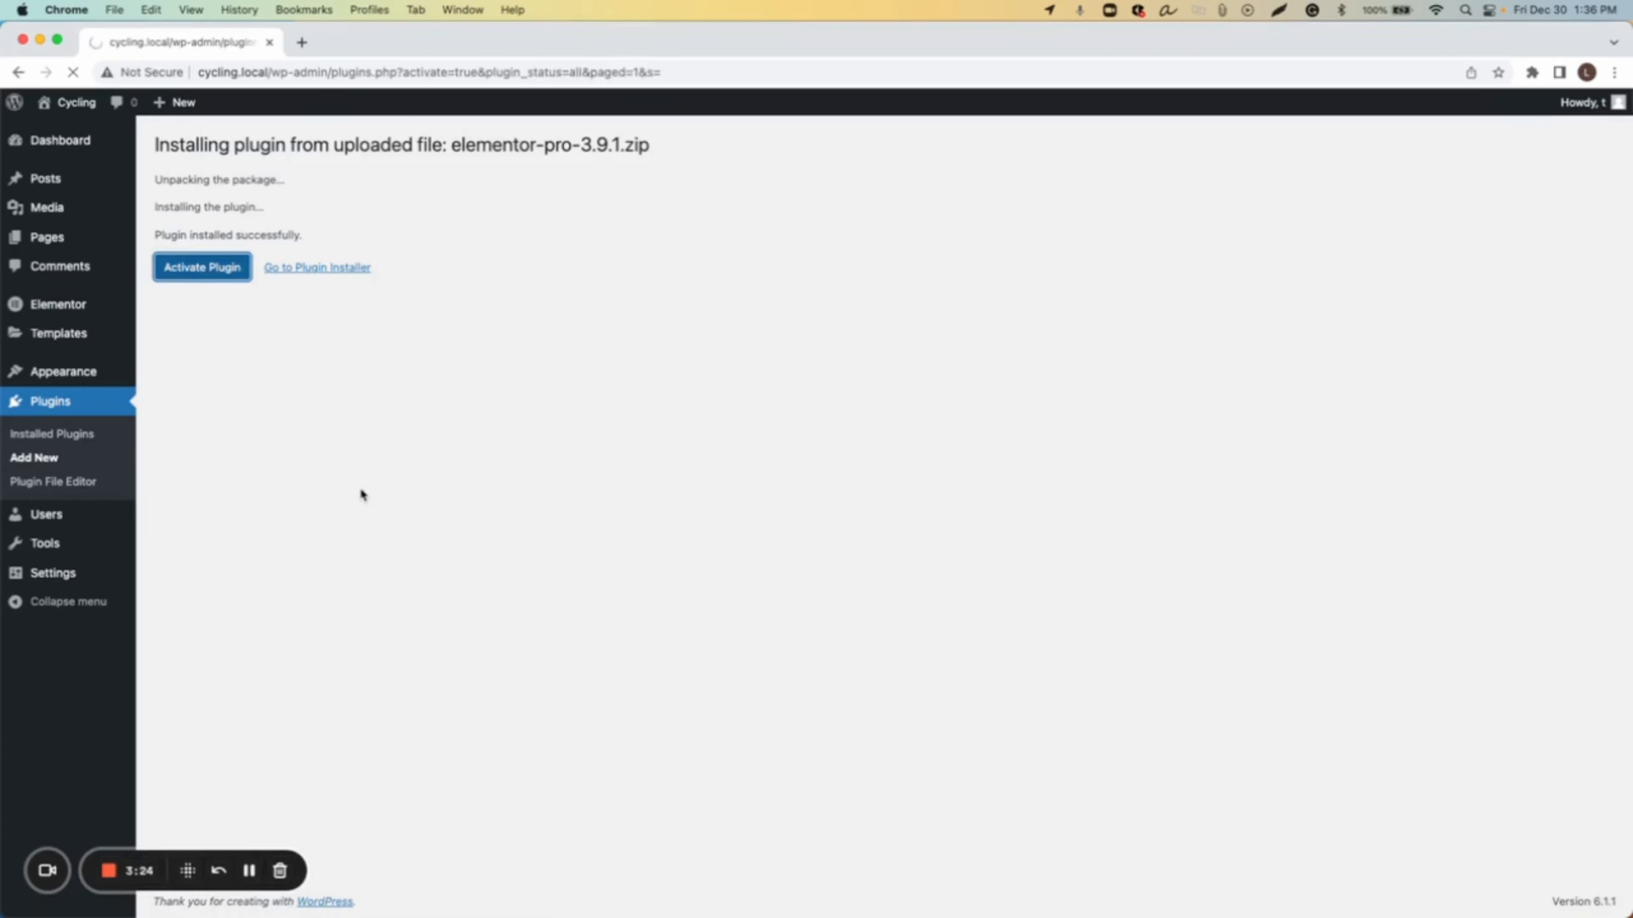
pyautogui.click(338, 408)
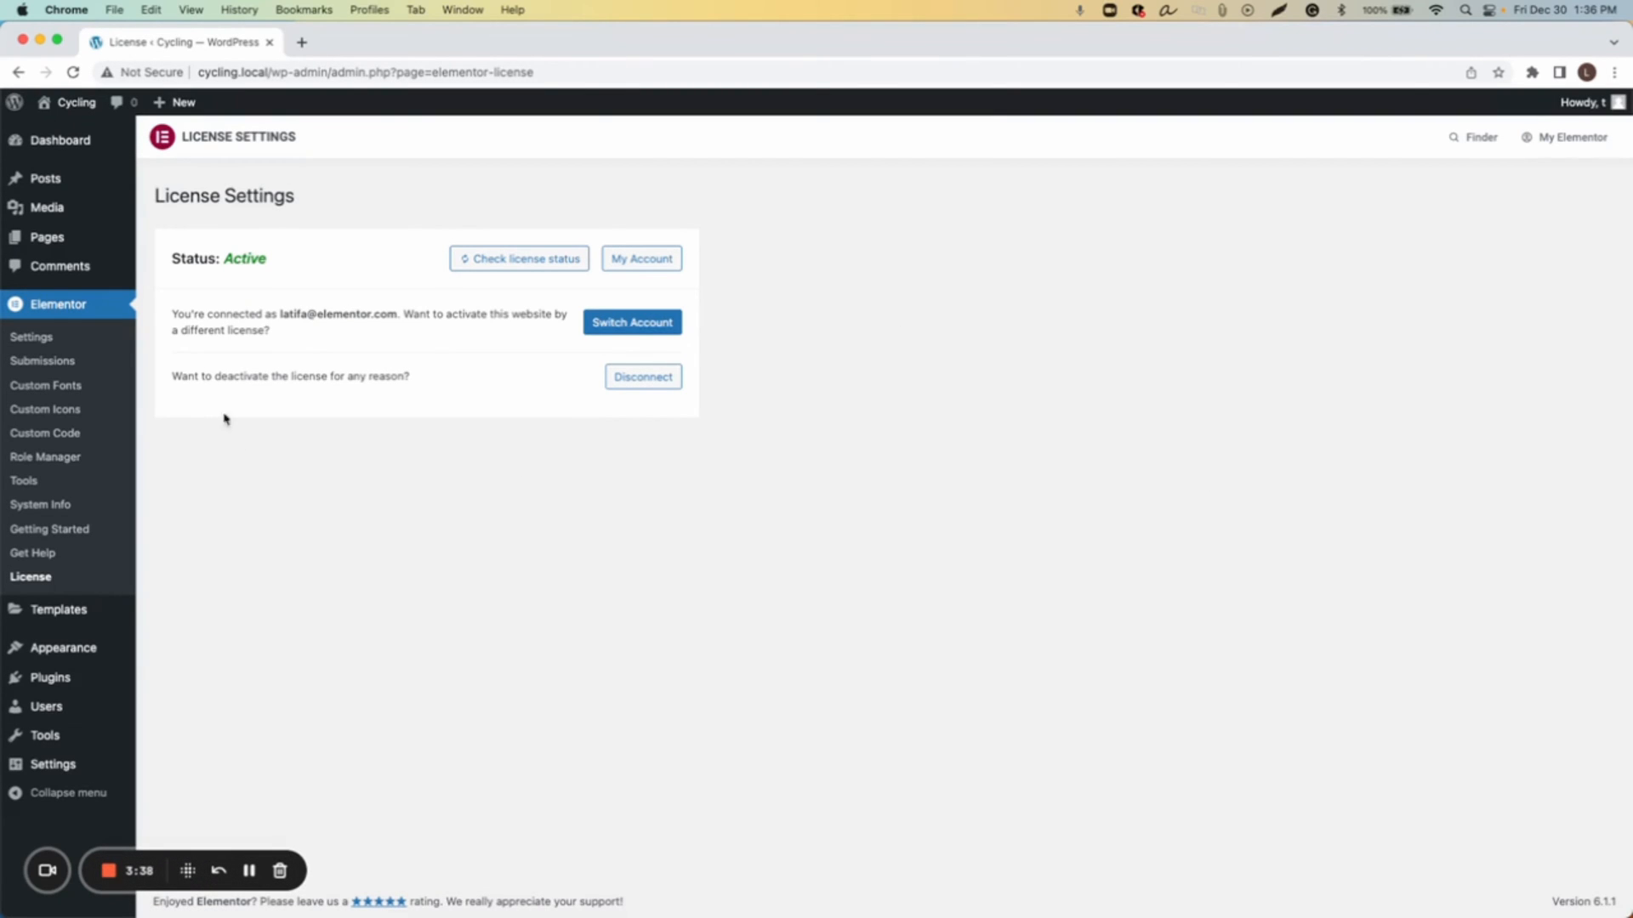
# Step: Bulk-move all existing pages to the Trash and open the Trash list
pyautogui.click(61, 242)
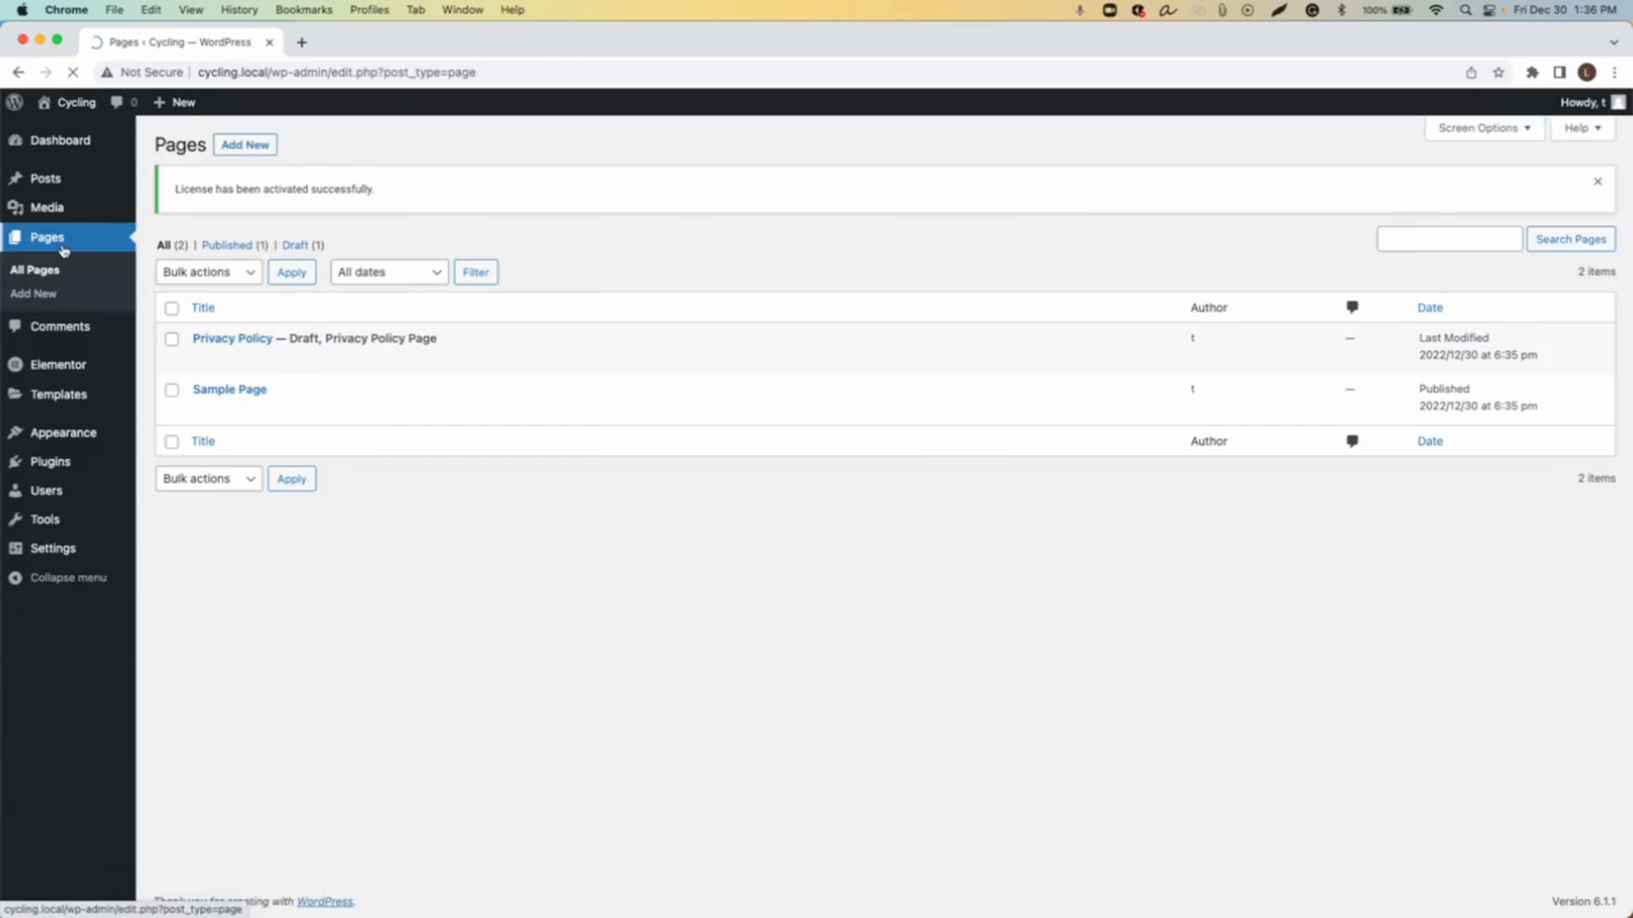
pyautogui.click(171, 308)
pyautogui.click(209, 272)
pyautogui.click(215, 312)
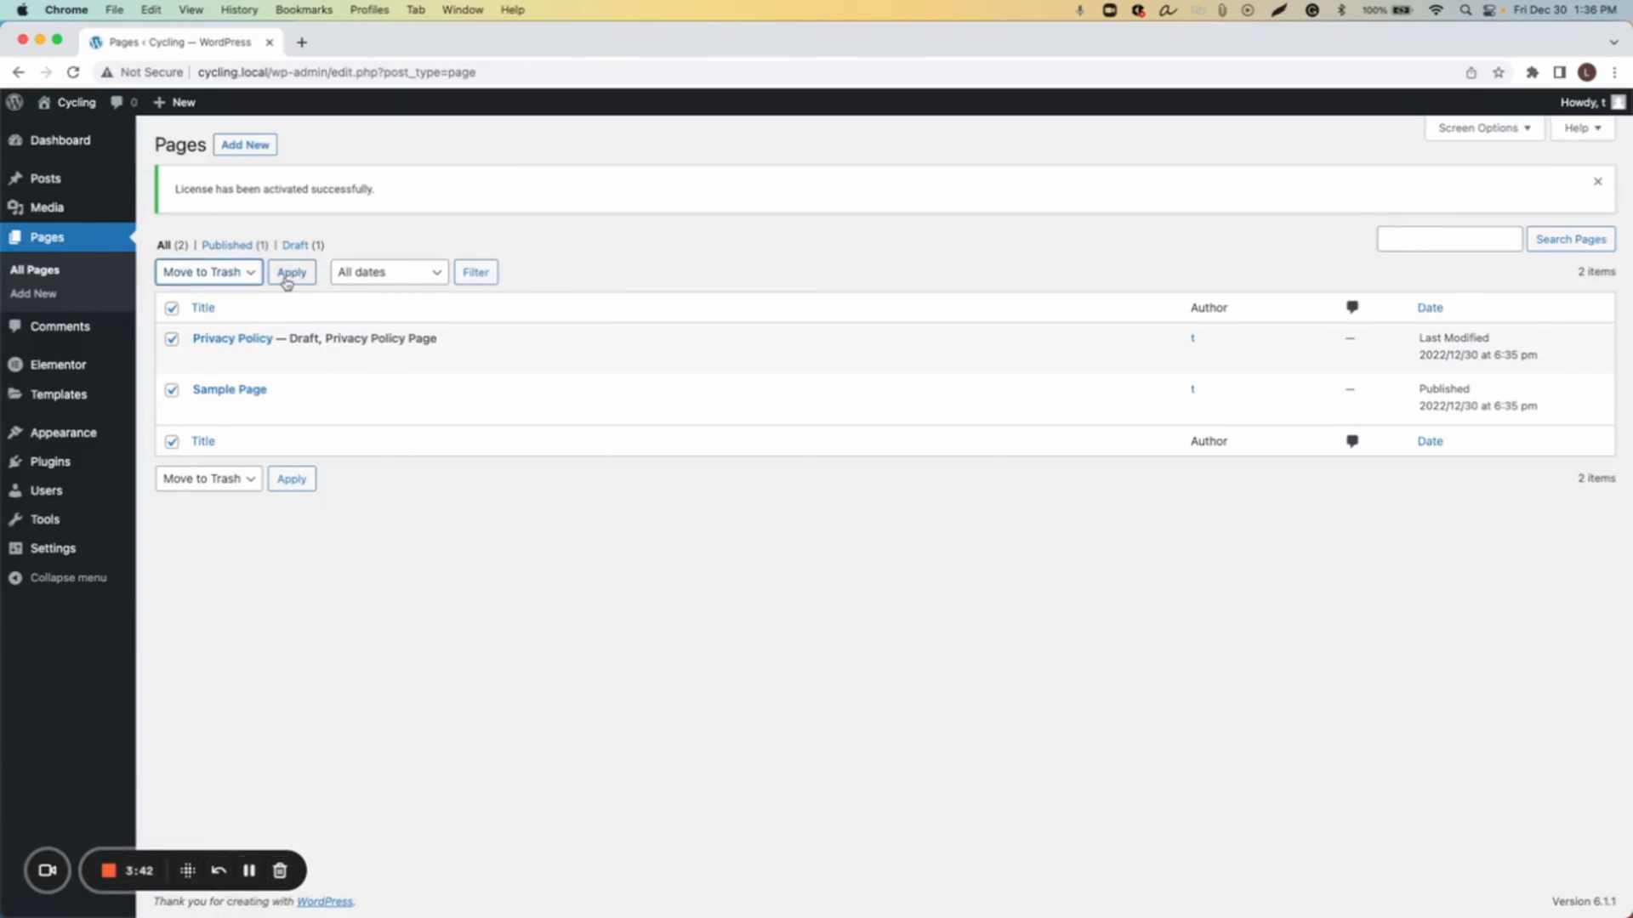
pyautogui.click(291, 272)
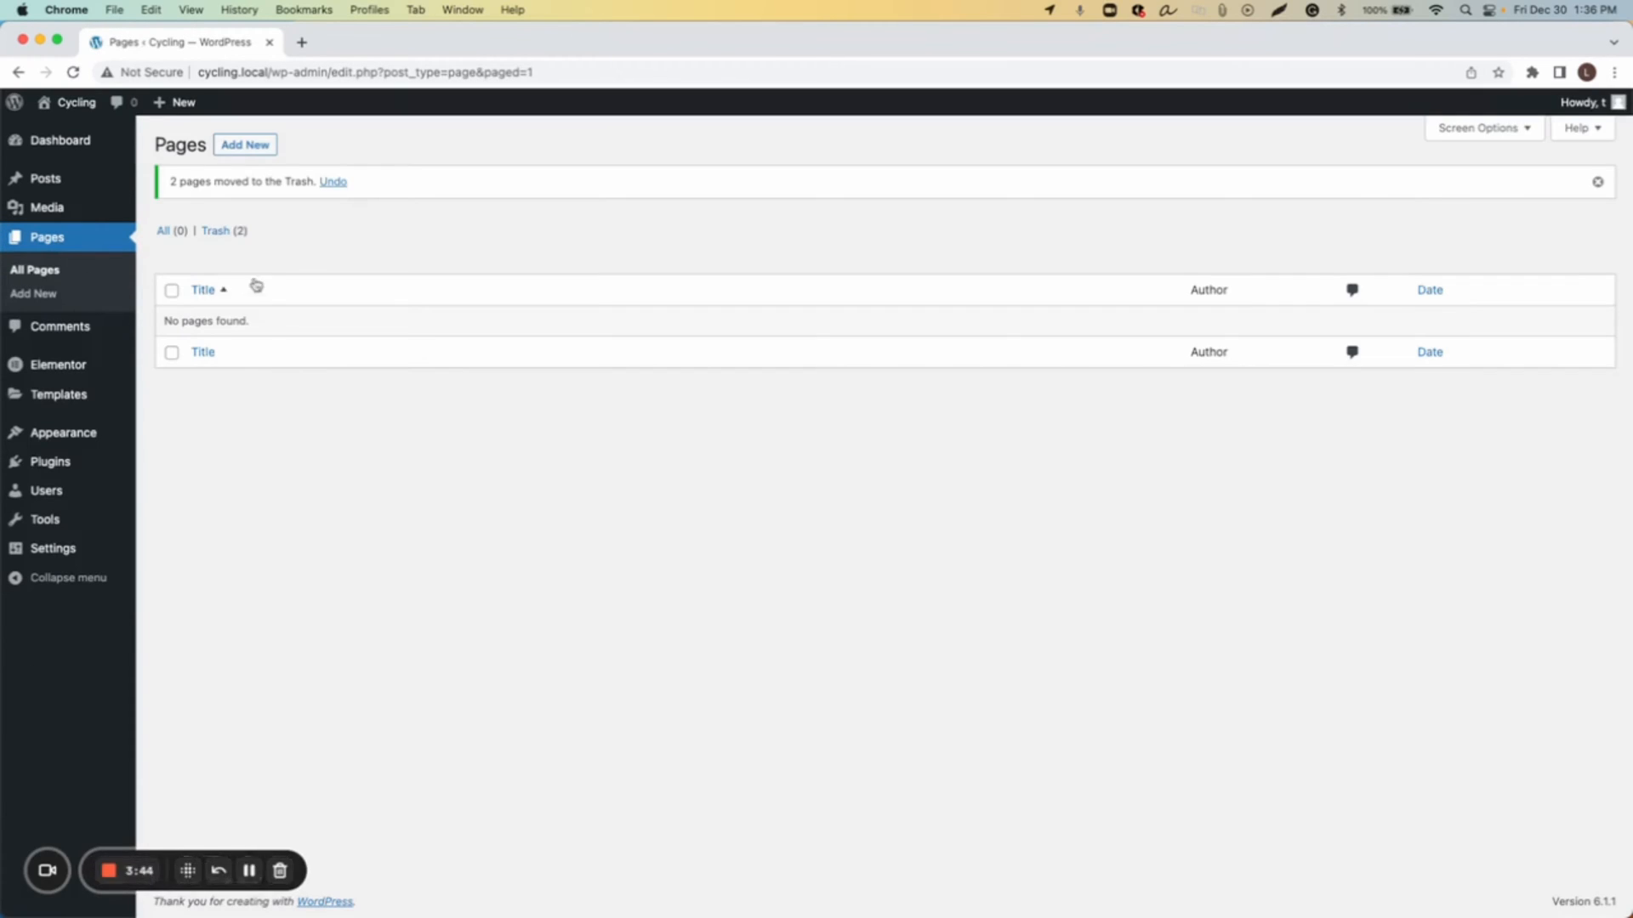
pyautogui.click(216, 231)
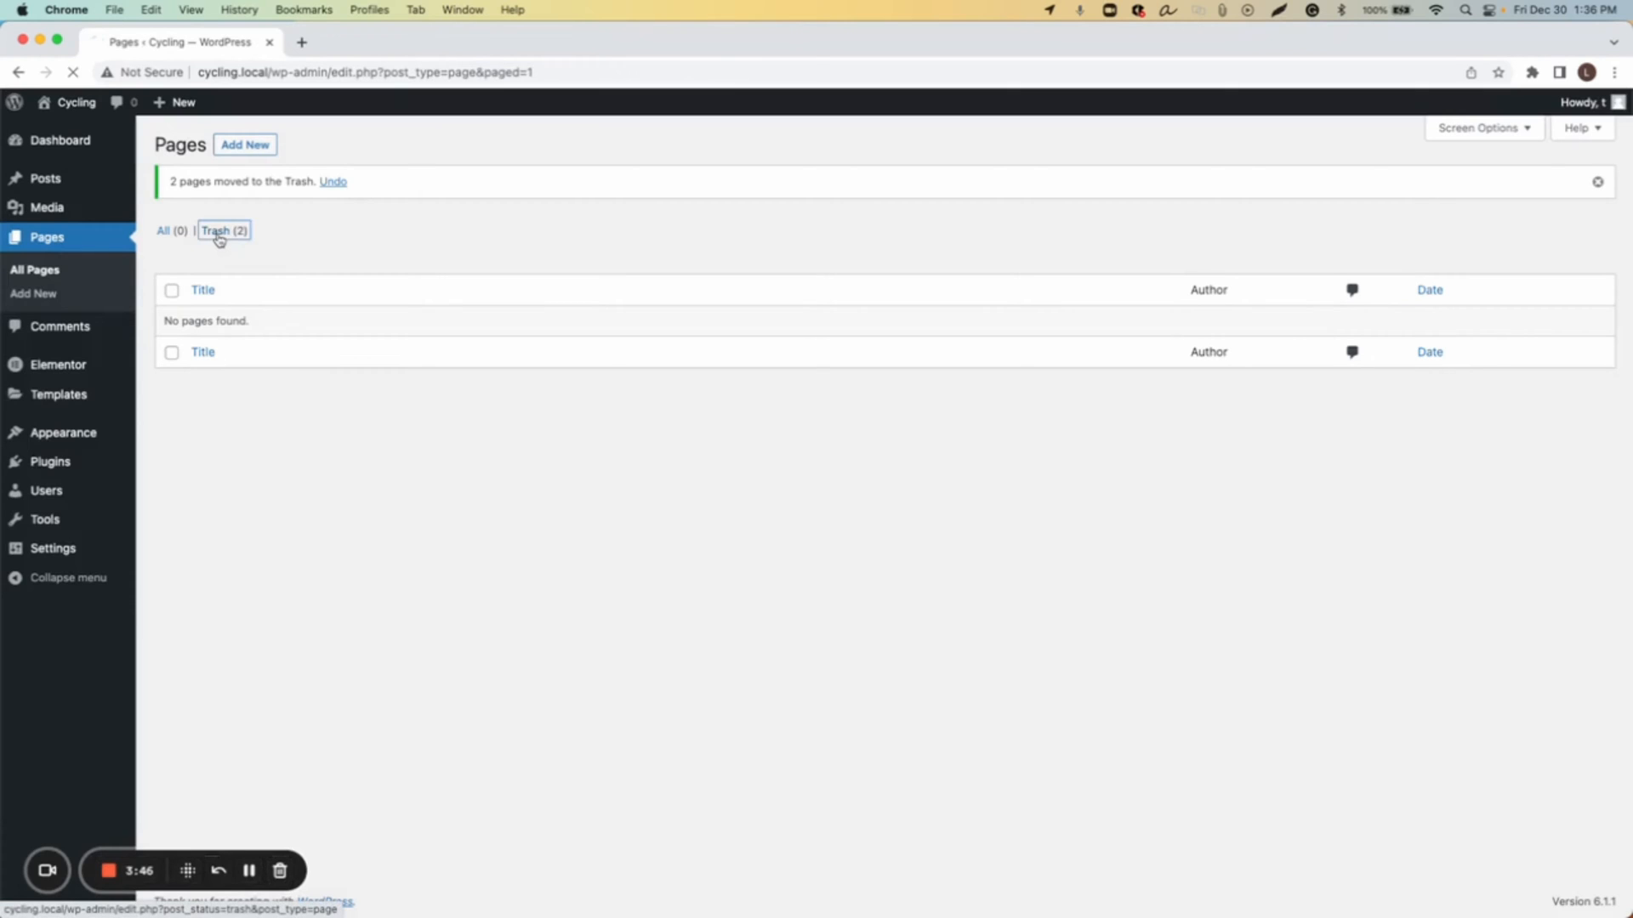
# Step: Permanently delete all pages in the Trash
pyautogui.click(173, 243)
pyautogui.click(197, 209)
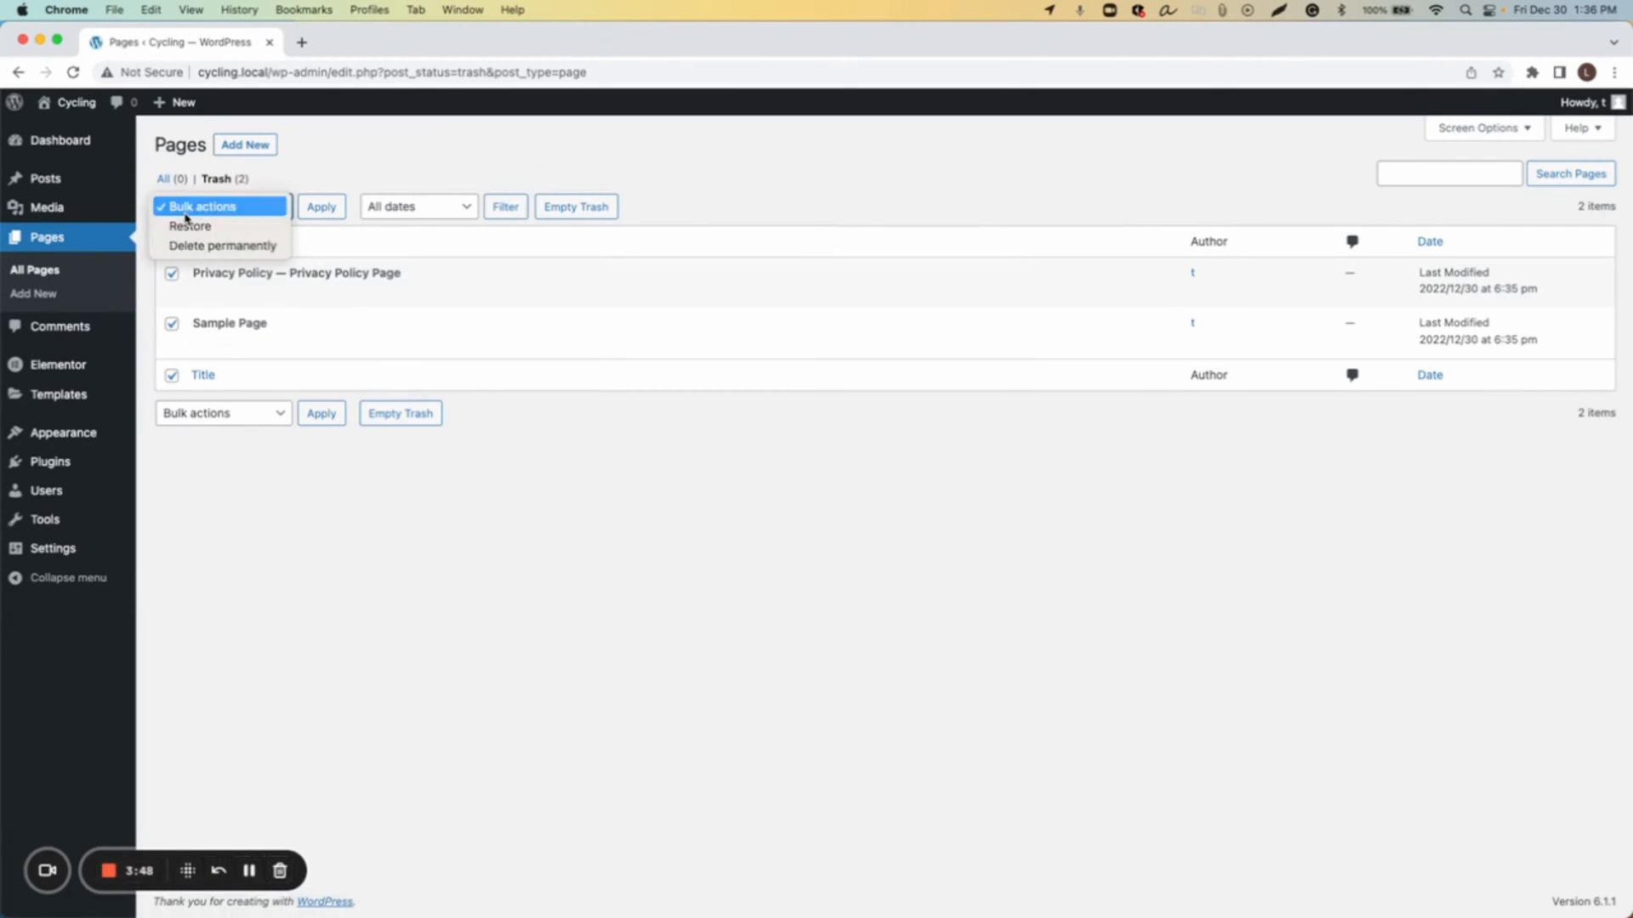
pyautogui.click(217, 244)
pyautogui.click(321, 208)
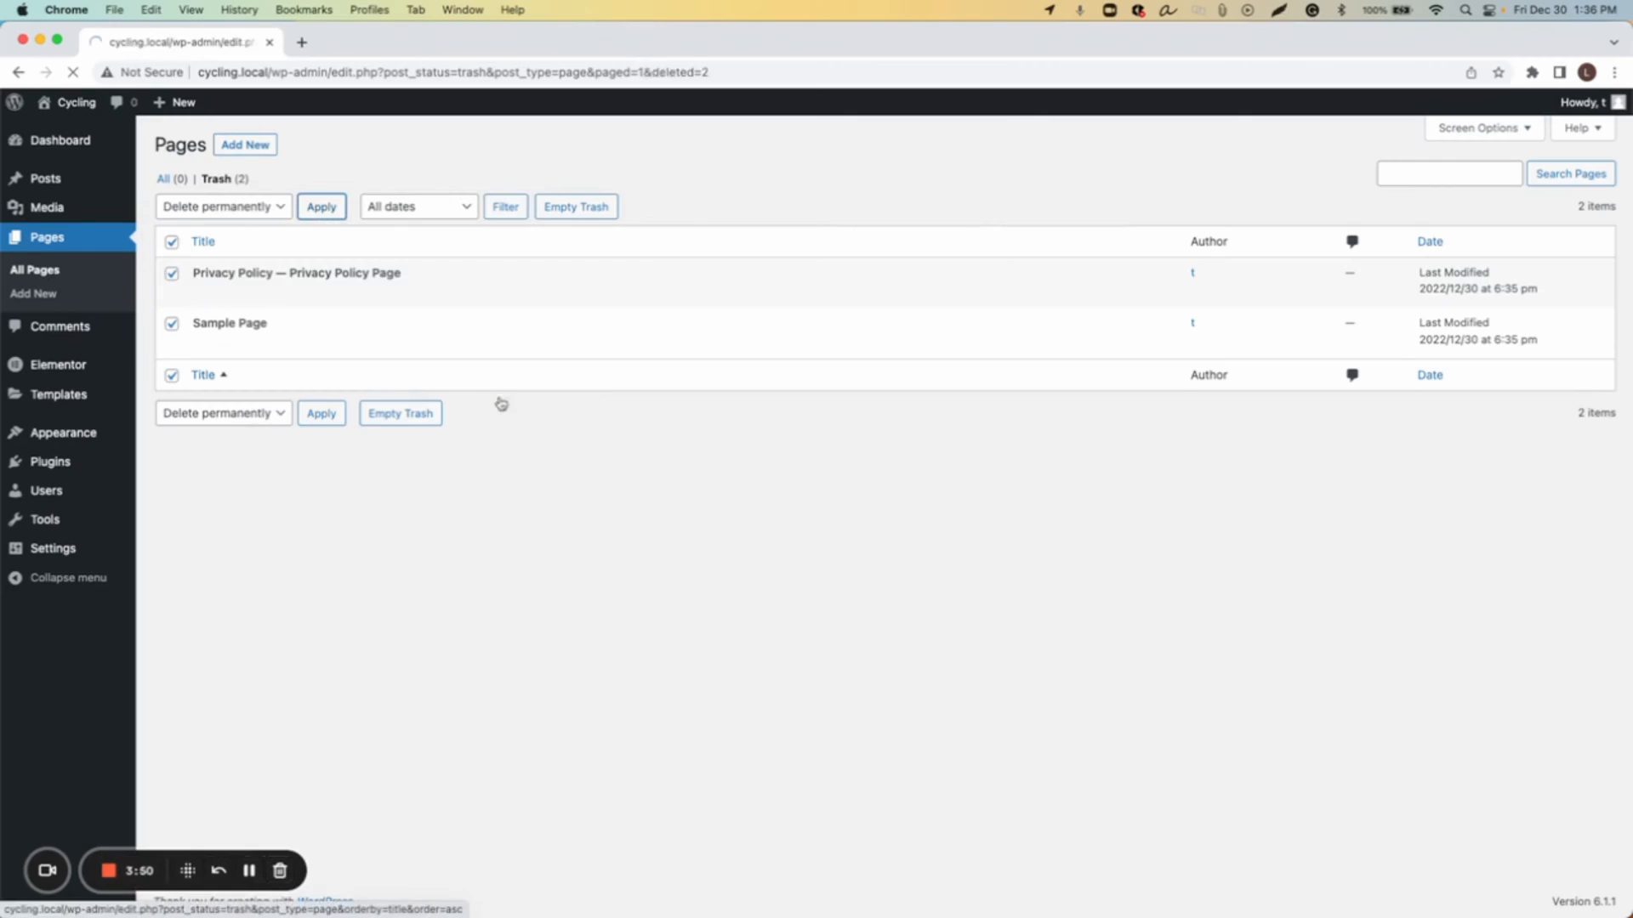
# Step: Move all posts to the Trash and permanently delete them from the Trash
pyautogui.click(46, 178)
pyautogui.click(171, 242)
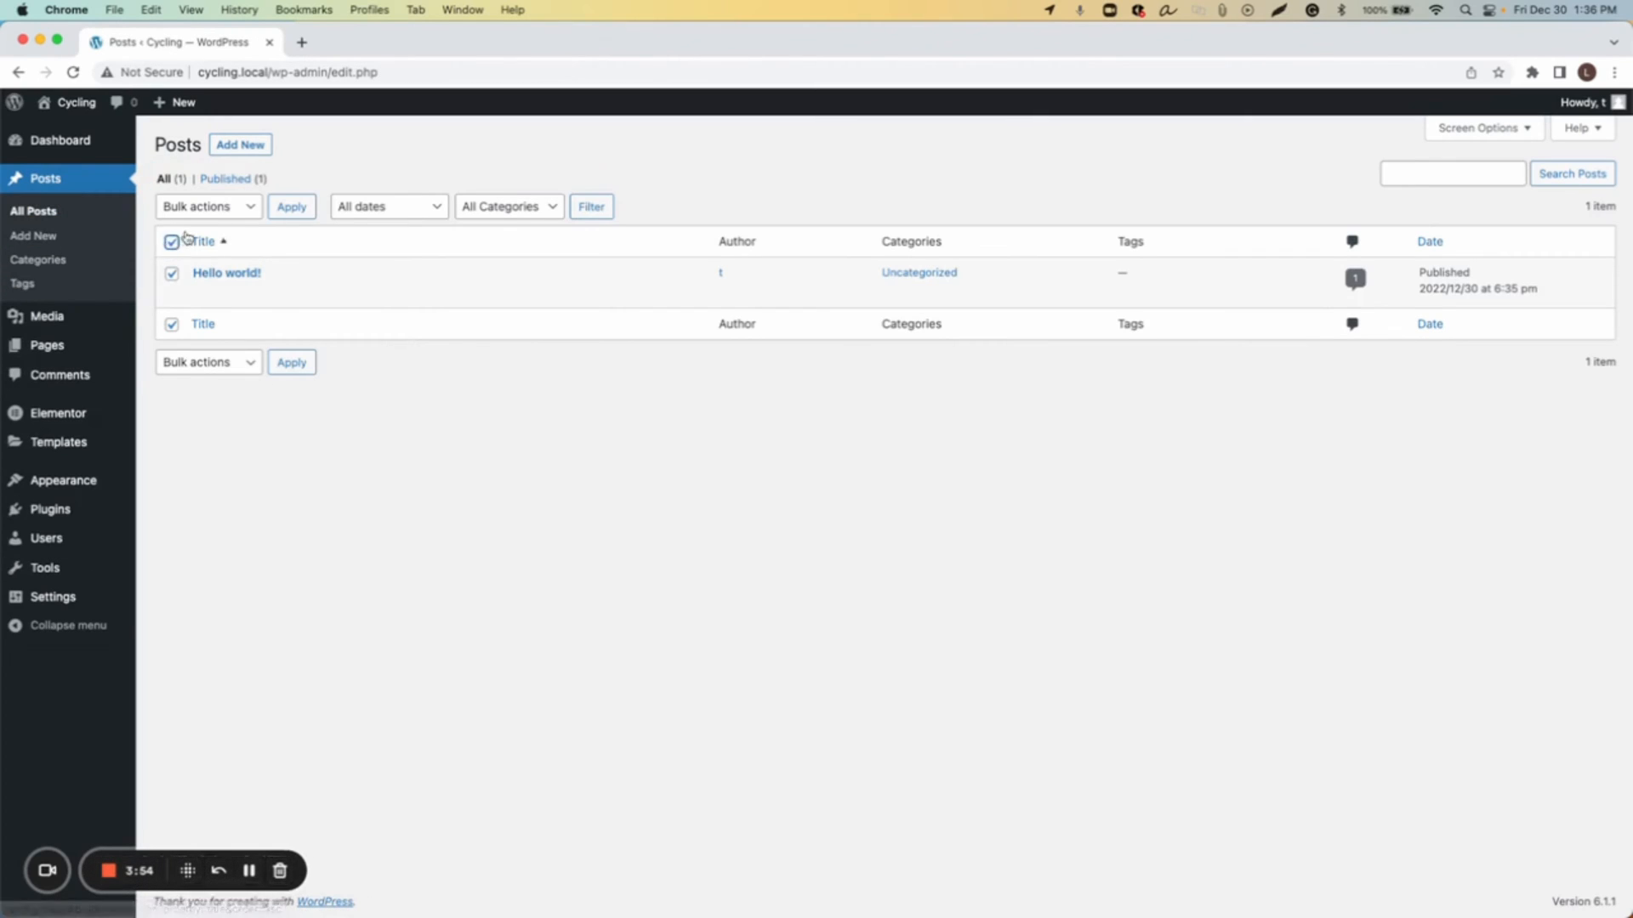
pyautogui.click(209, 207)
pyautogui.click(208, 244)
pyautogui.click(291, 206)
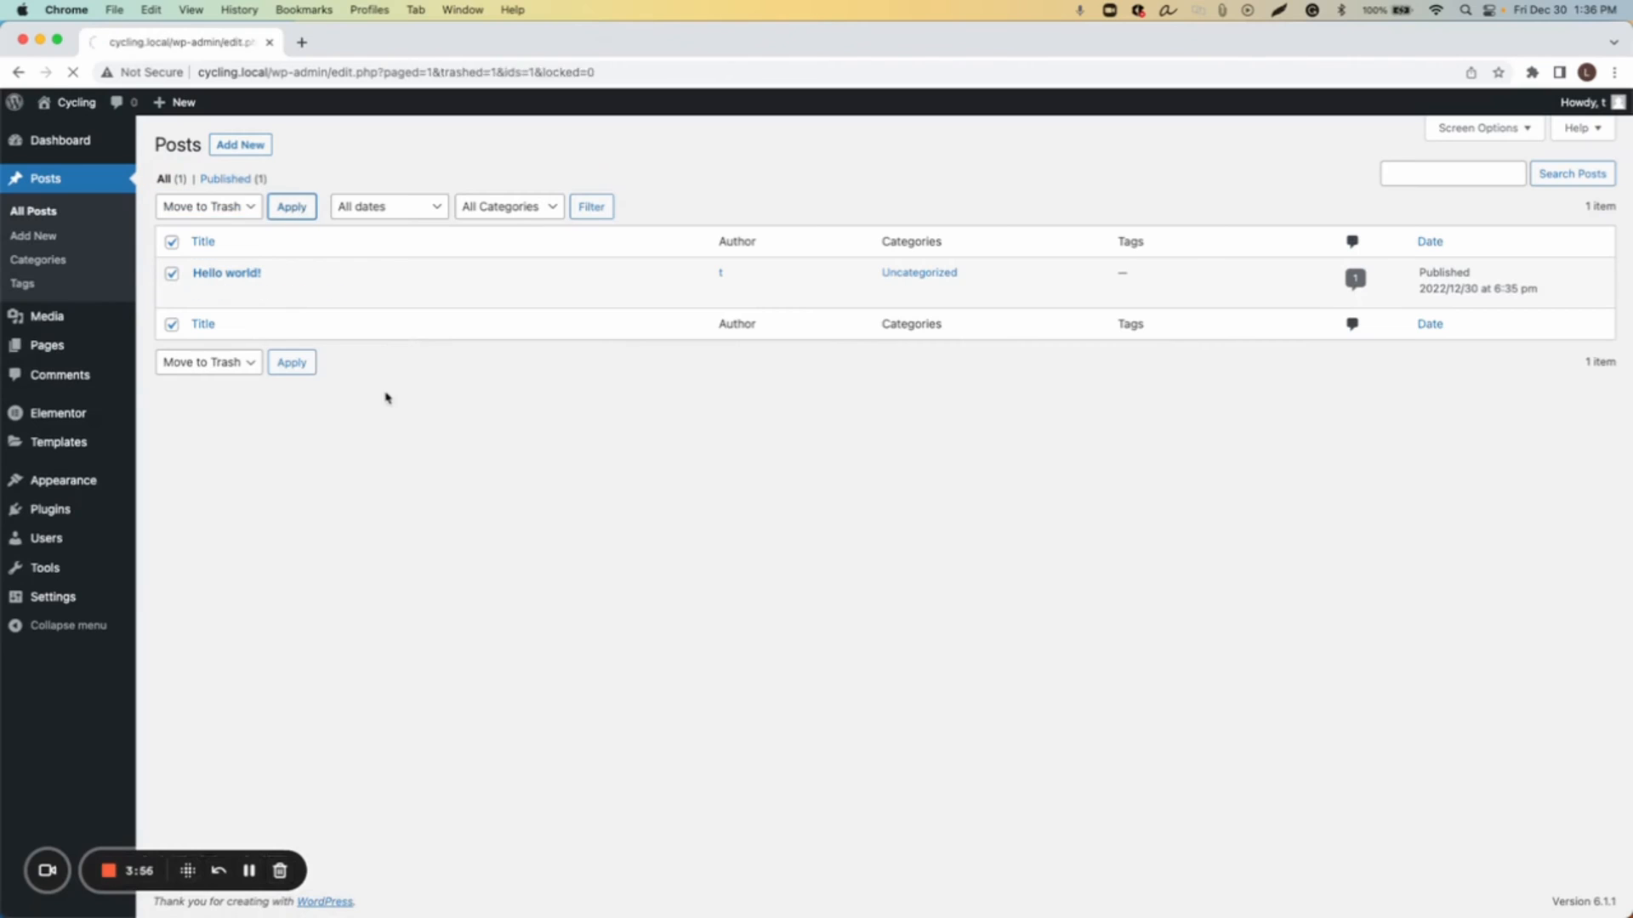
pyautogui.click(219, 232)
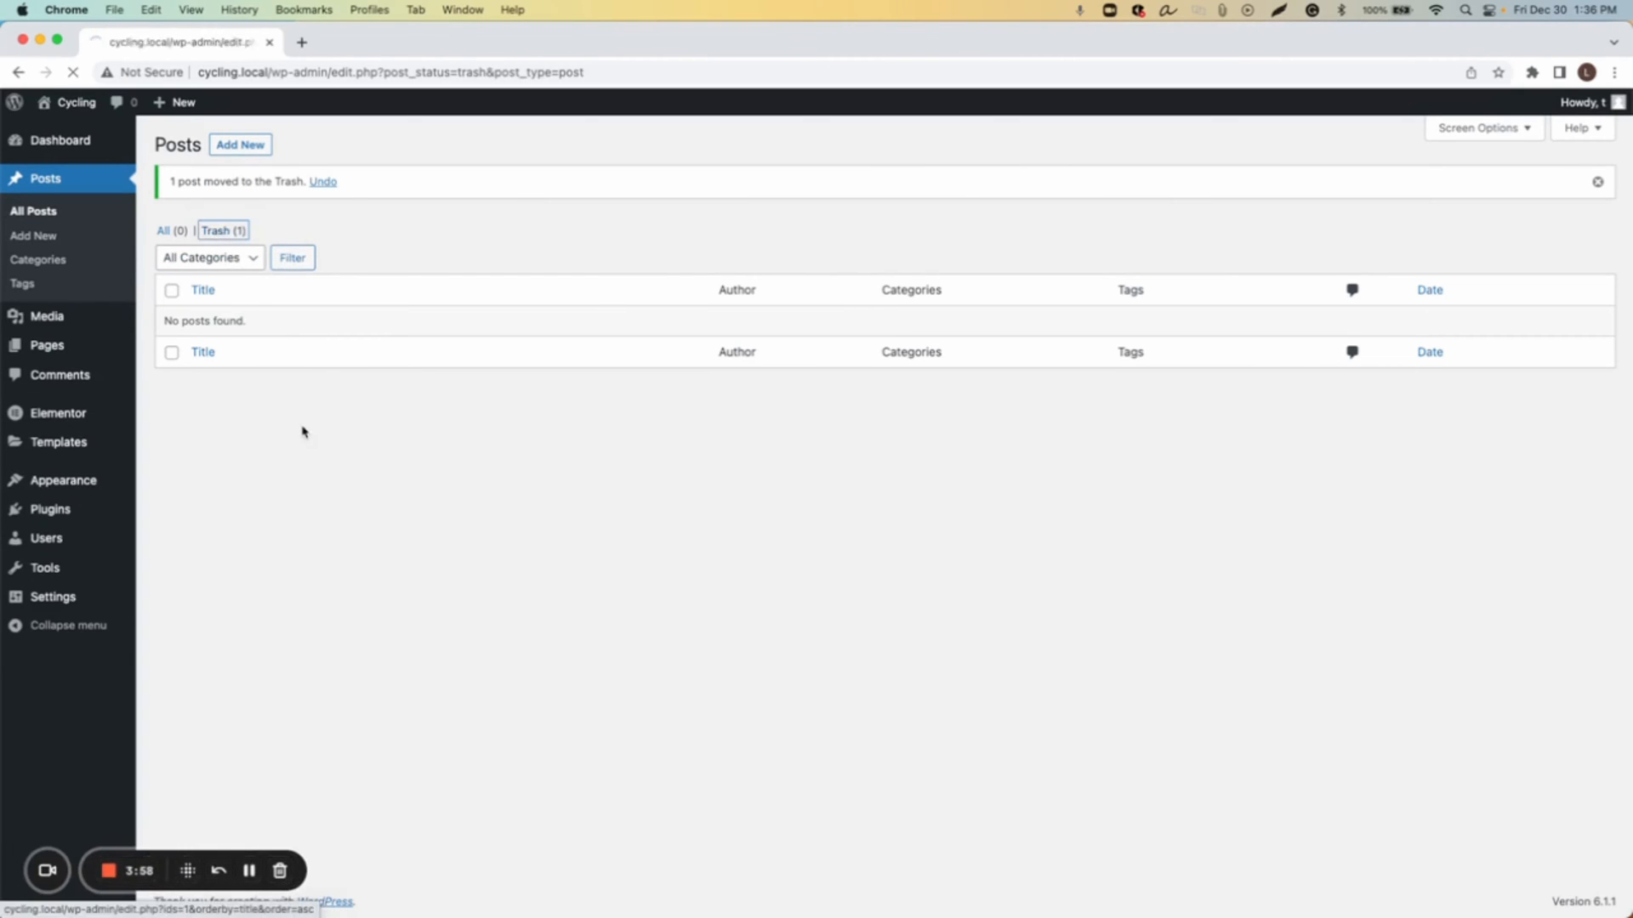
pyautogui.click(261, 294)
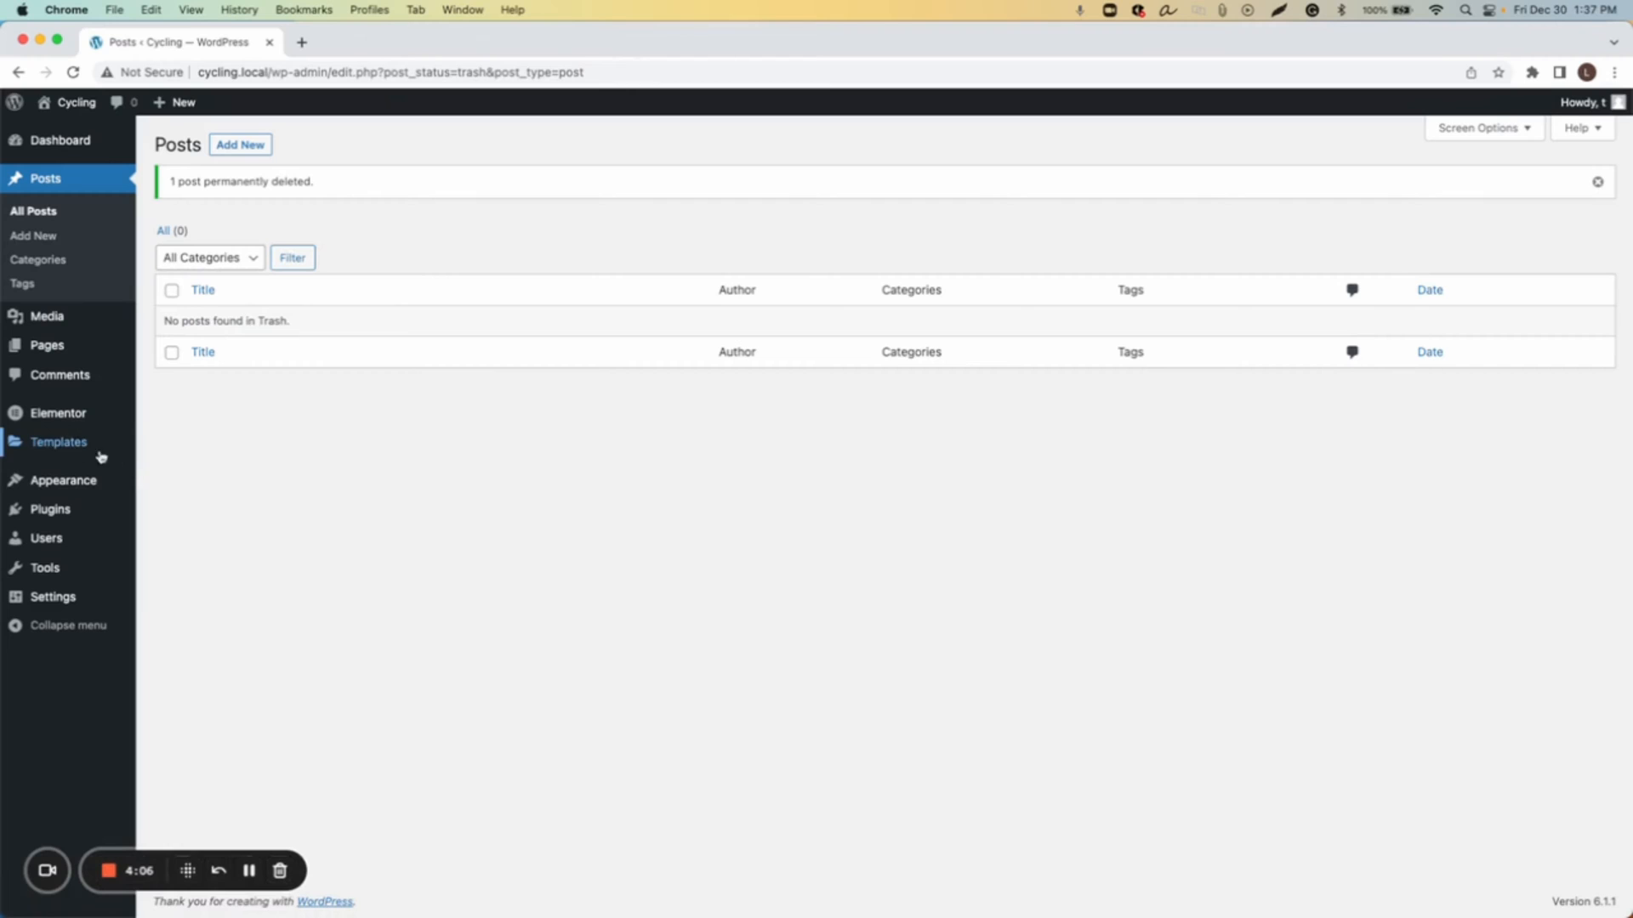
# Step: Open the Theme Builder and add a new Header template
pyautogui.moveTo(101, 449)
pyautogui.click(204, 500)
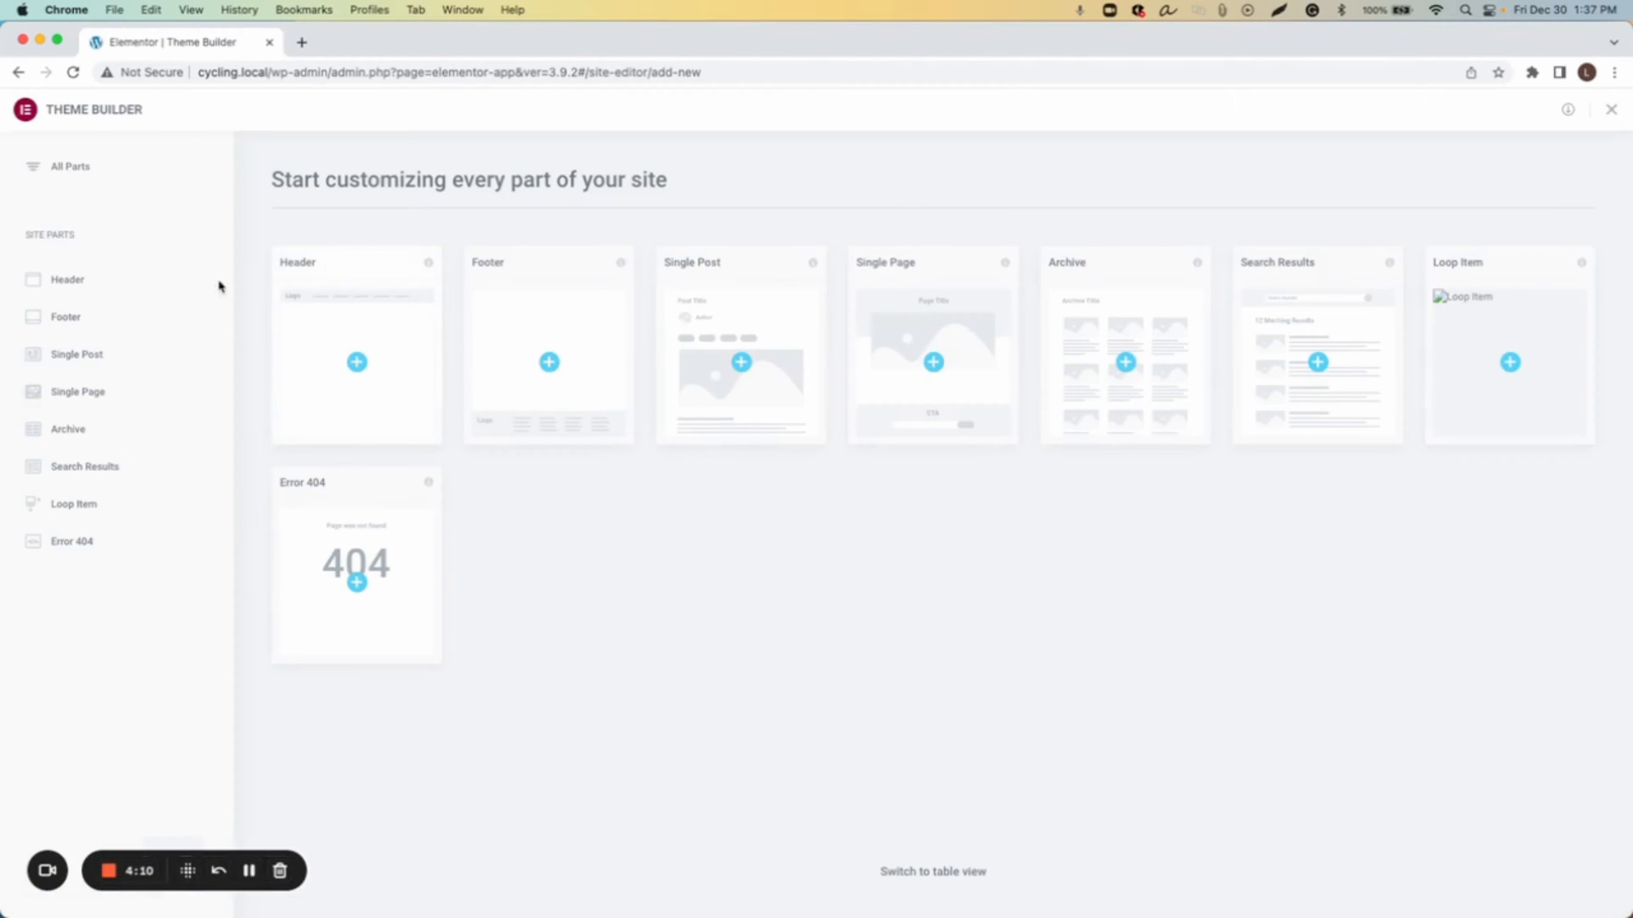
pyautogui.click(58, 287)
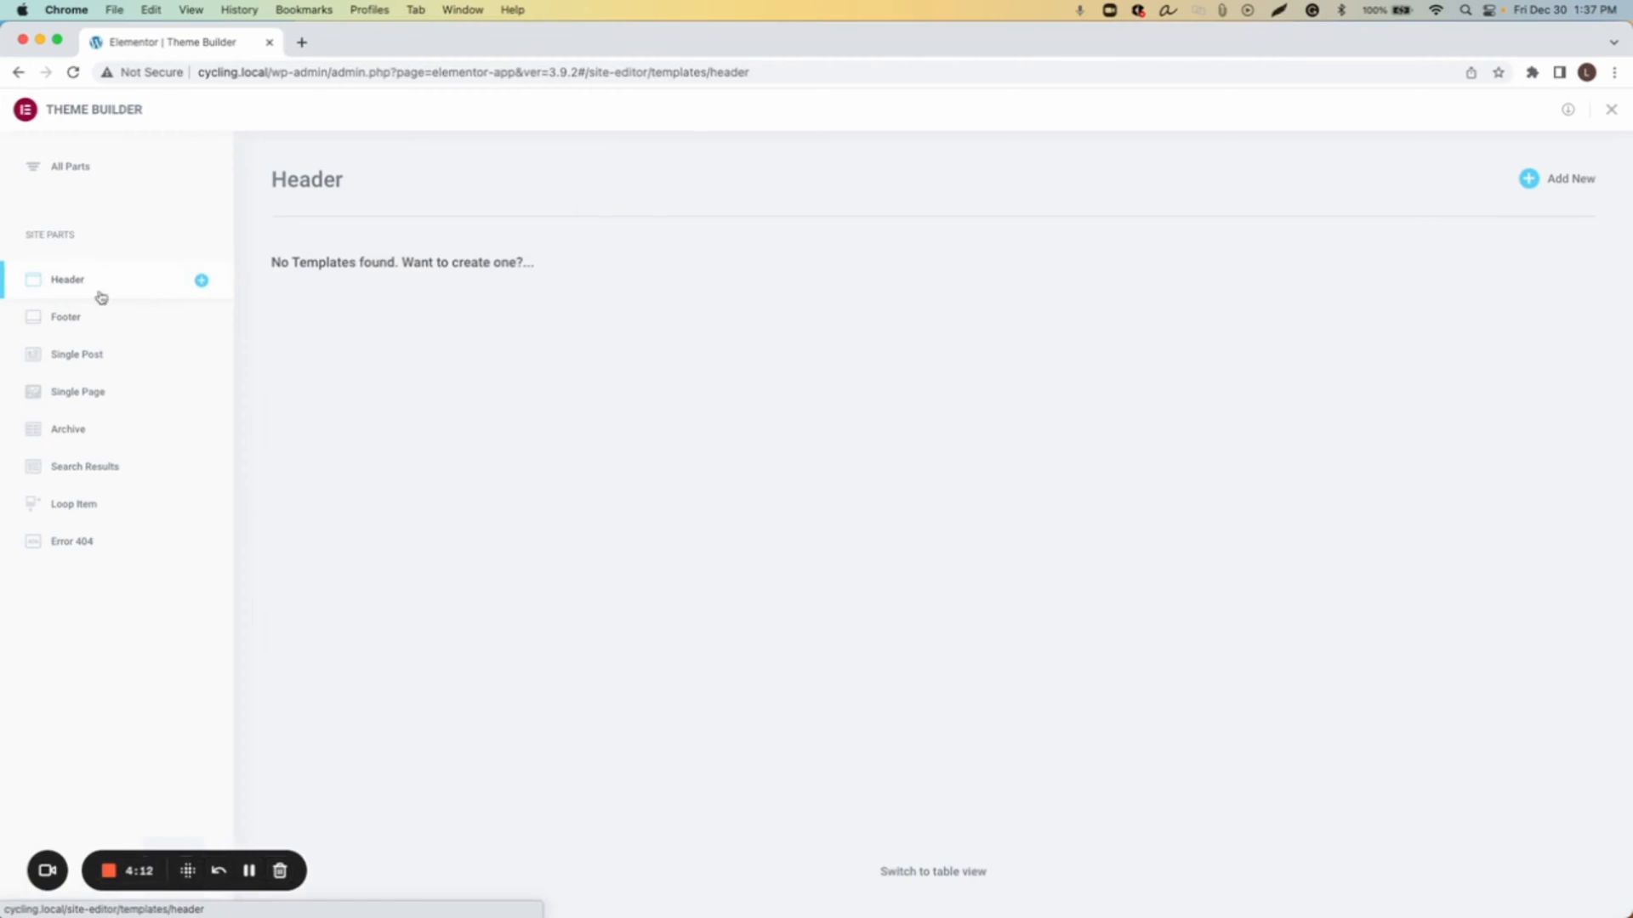
pyautogui.click(1572, 189)
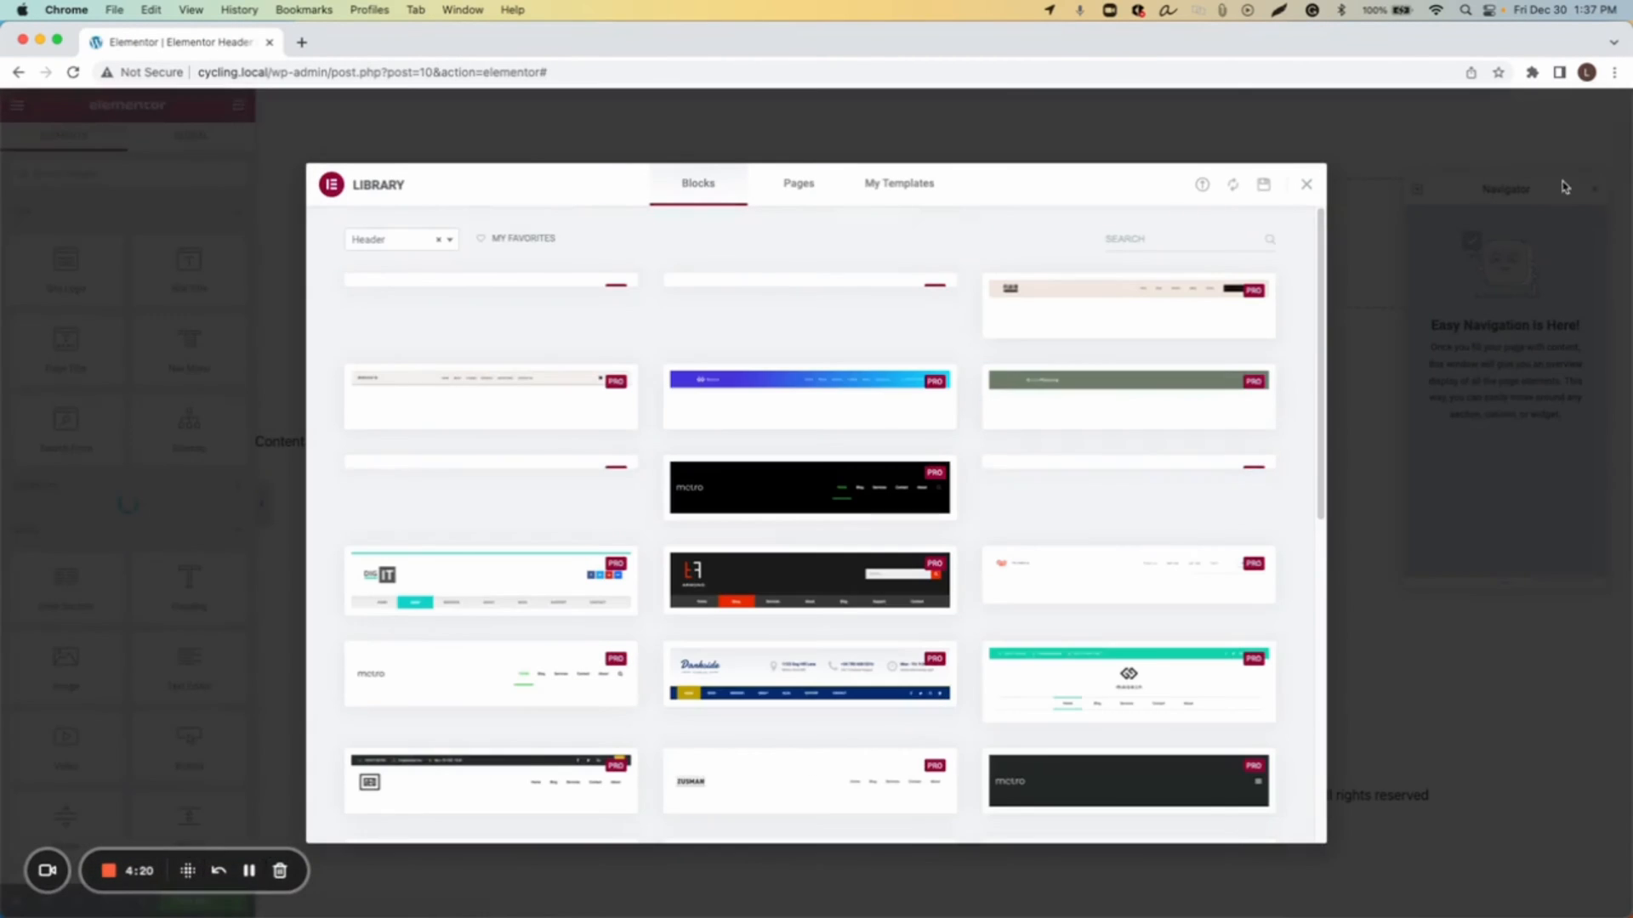
# Step: Browse the header blocks in the template library, then close the library
pyautogui.scroll(-4, 783, 377)
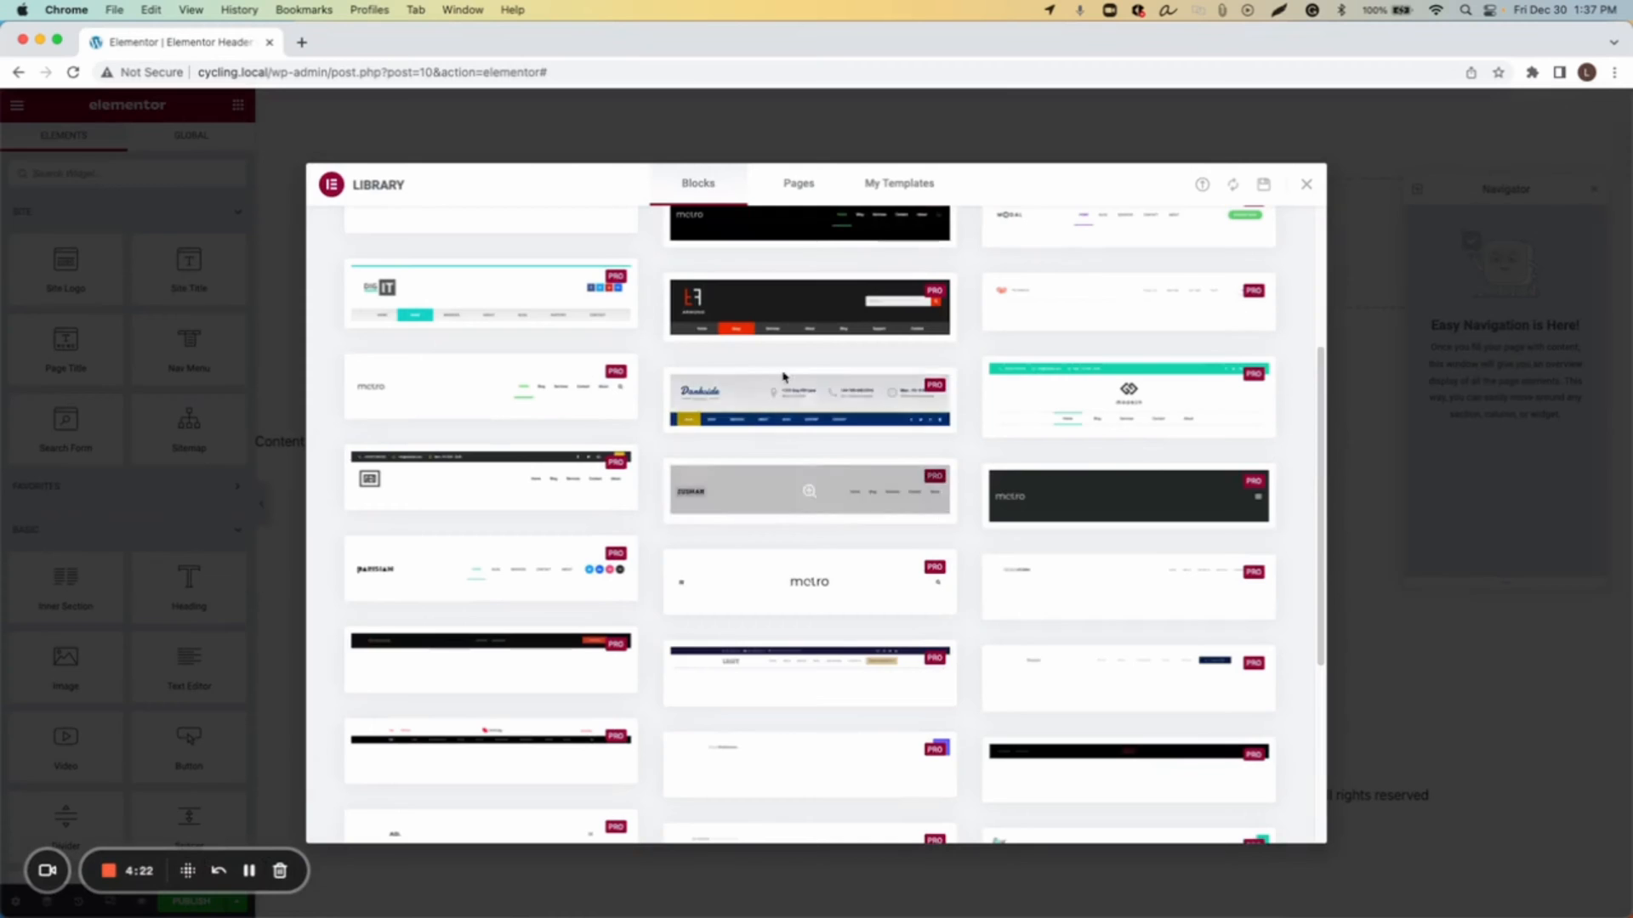
pyautogui.scroll(1, 782, 376)
pyautogui.scroll(3, 972, 462)
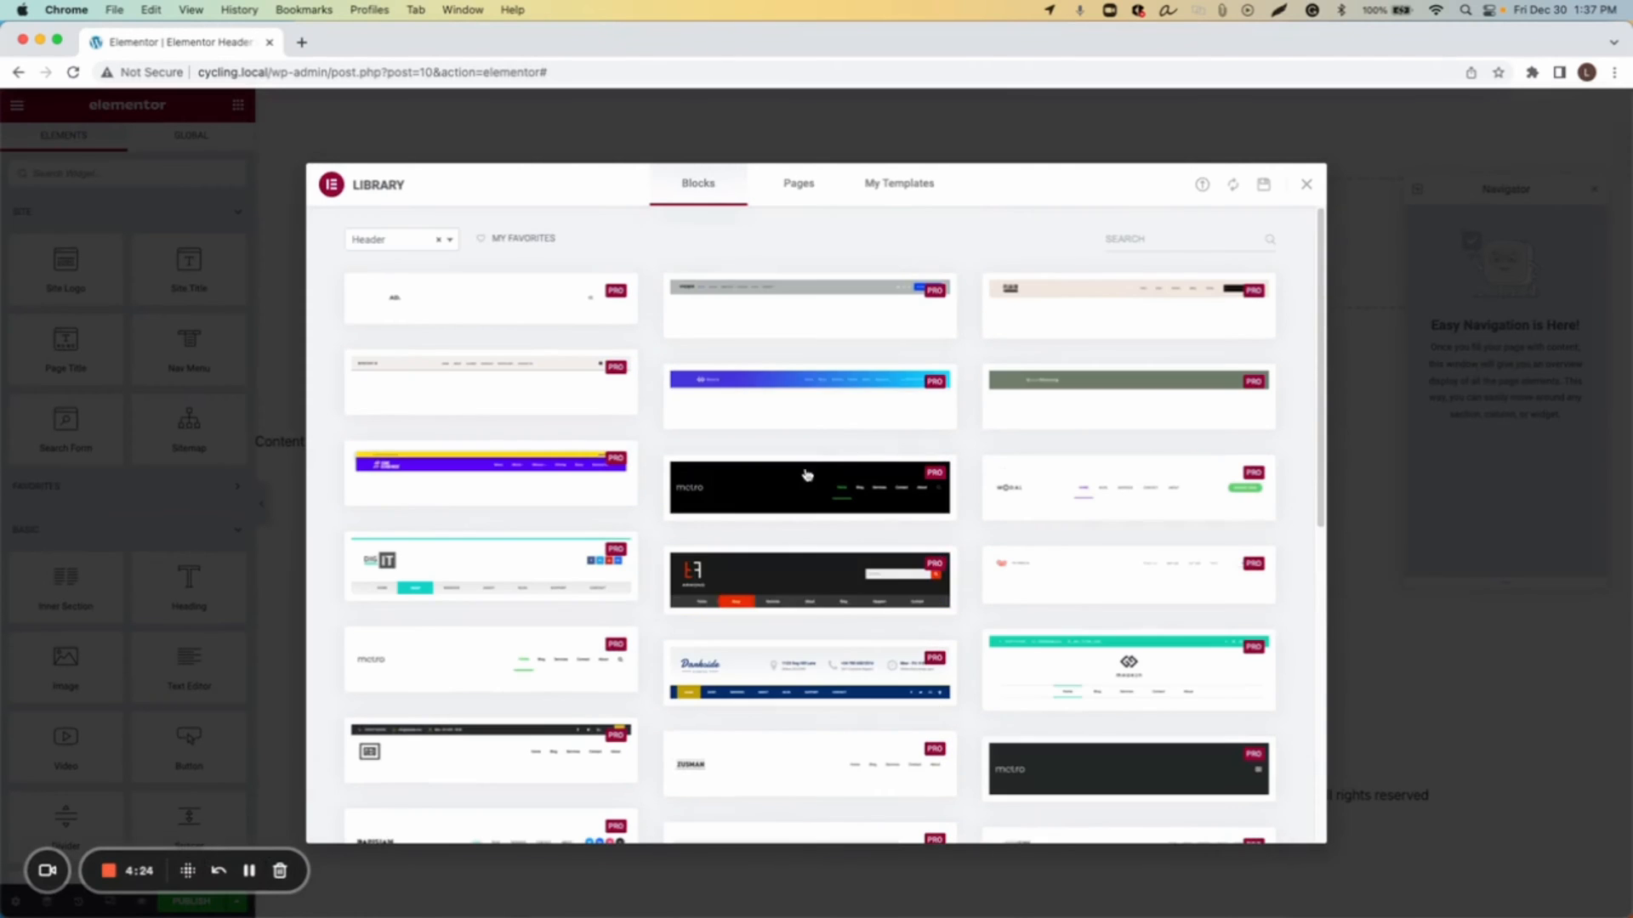
pyautogui.click(1306, 186)
# Step: Add a single-column section with Full Width content width and Stretch Section enabled
pyautogui.moveTo(1460, 194); pyautogui.dragTo(1598, 183)
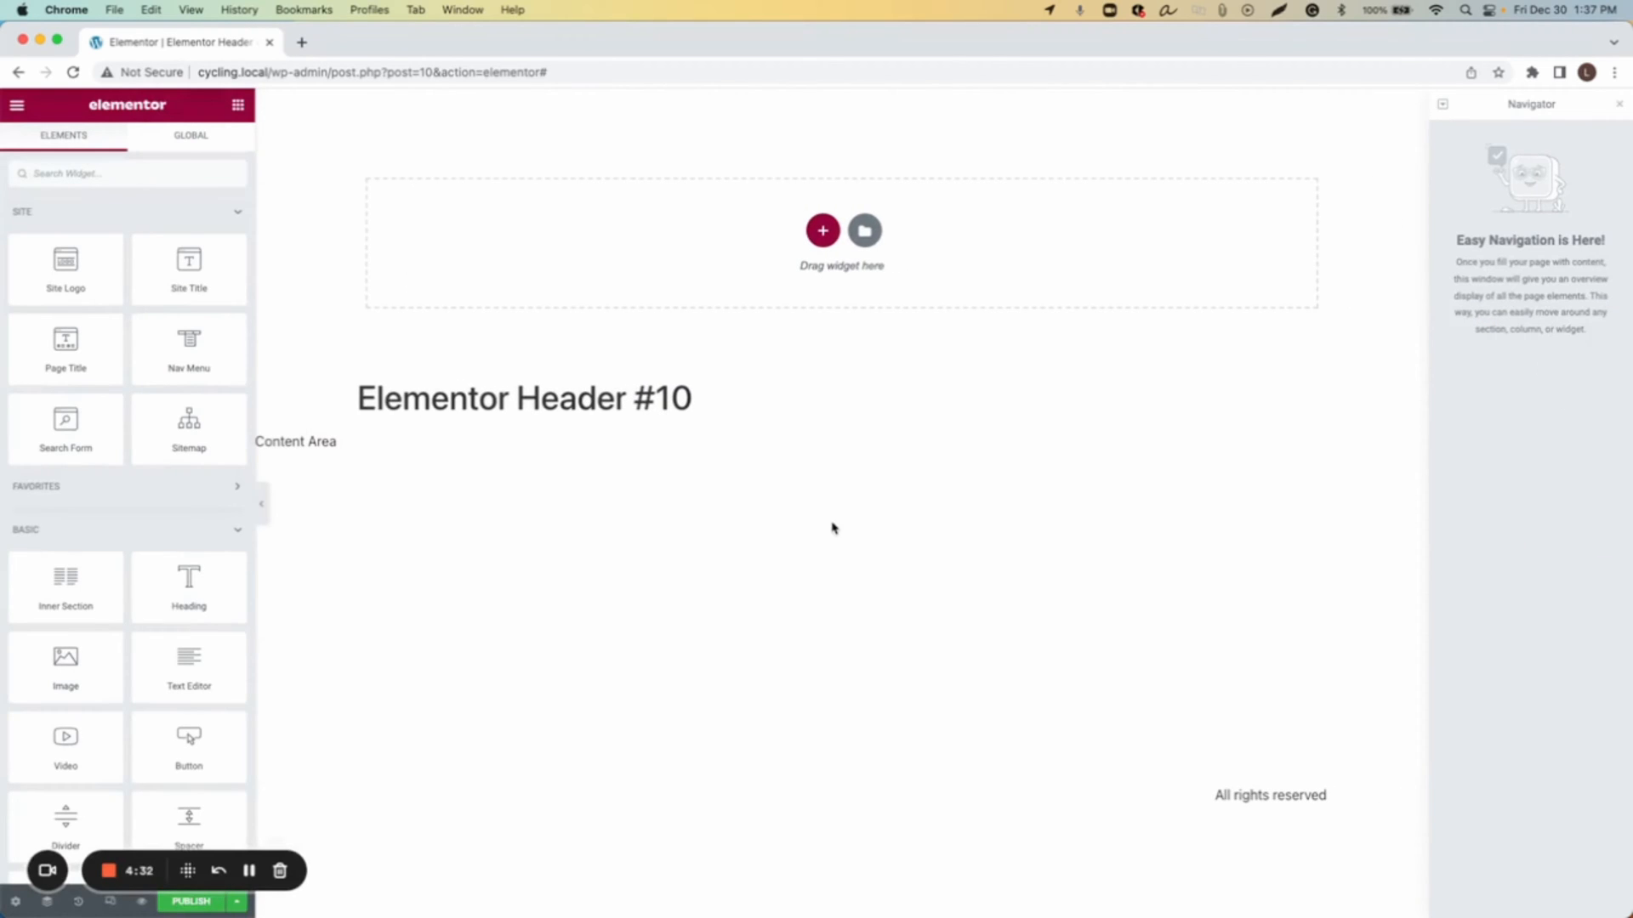
pyautogui.click(822, 230)
pyautogui.click(623, 278)
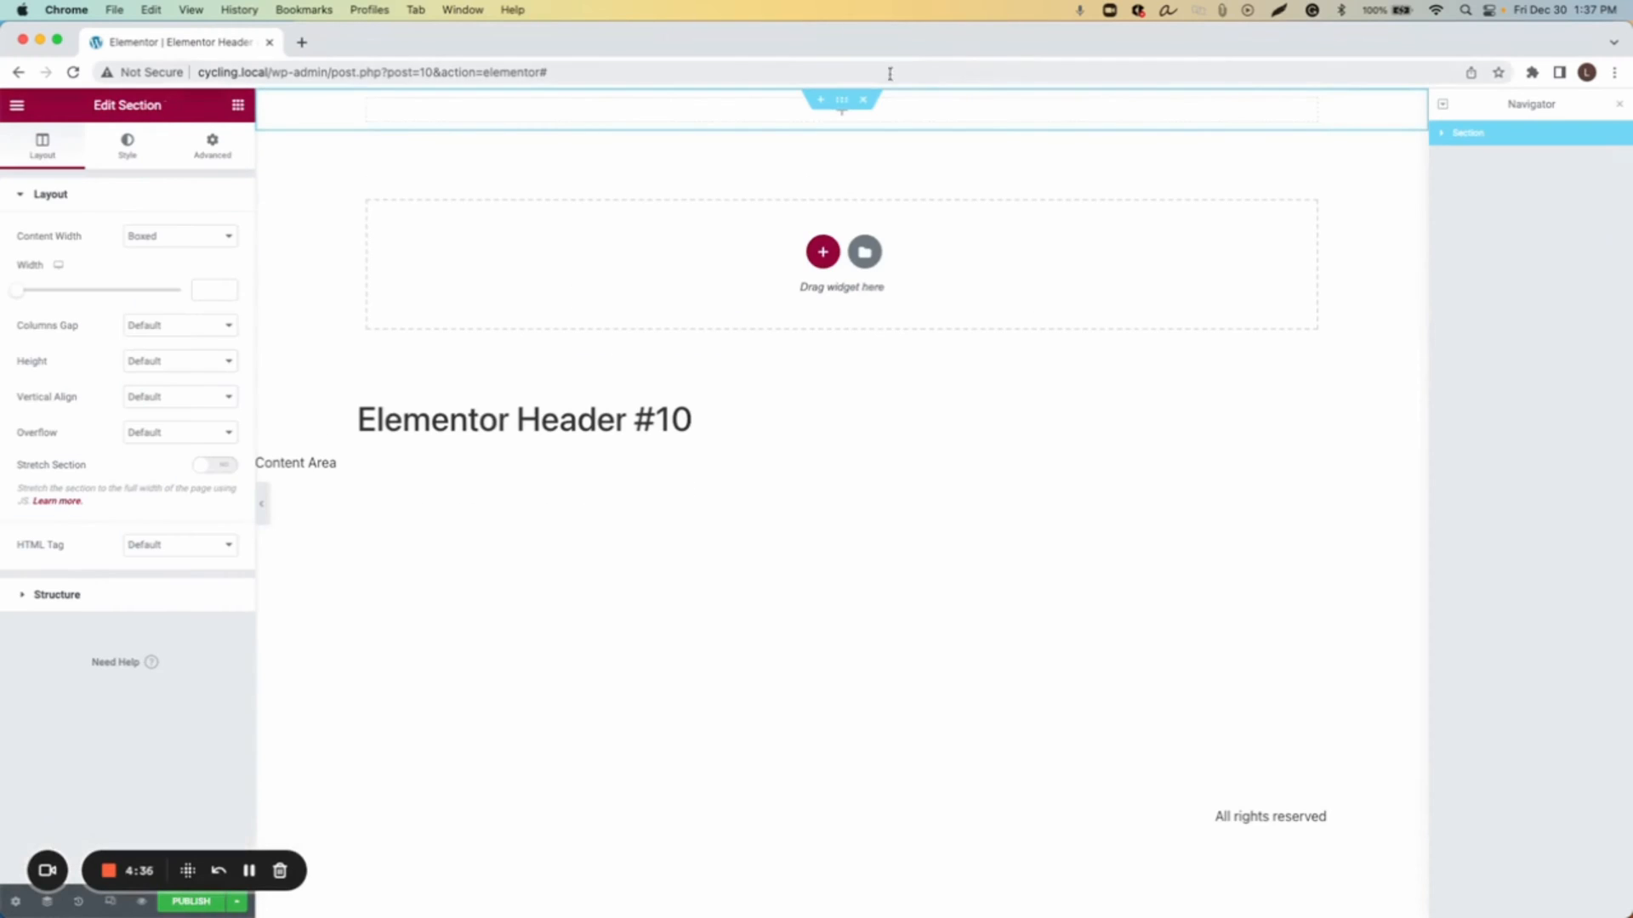
pyautogui.click(193, 249)
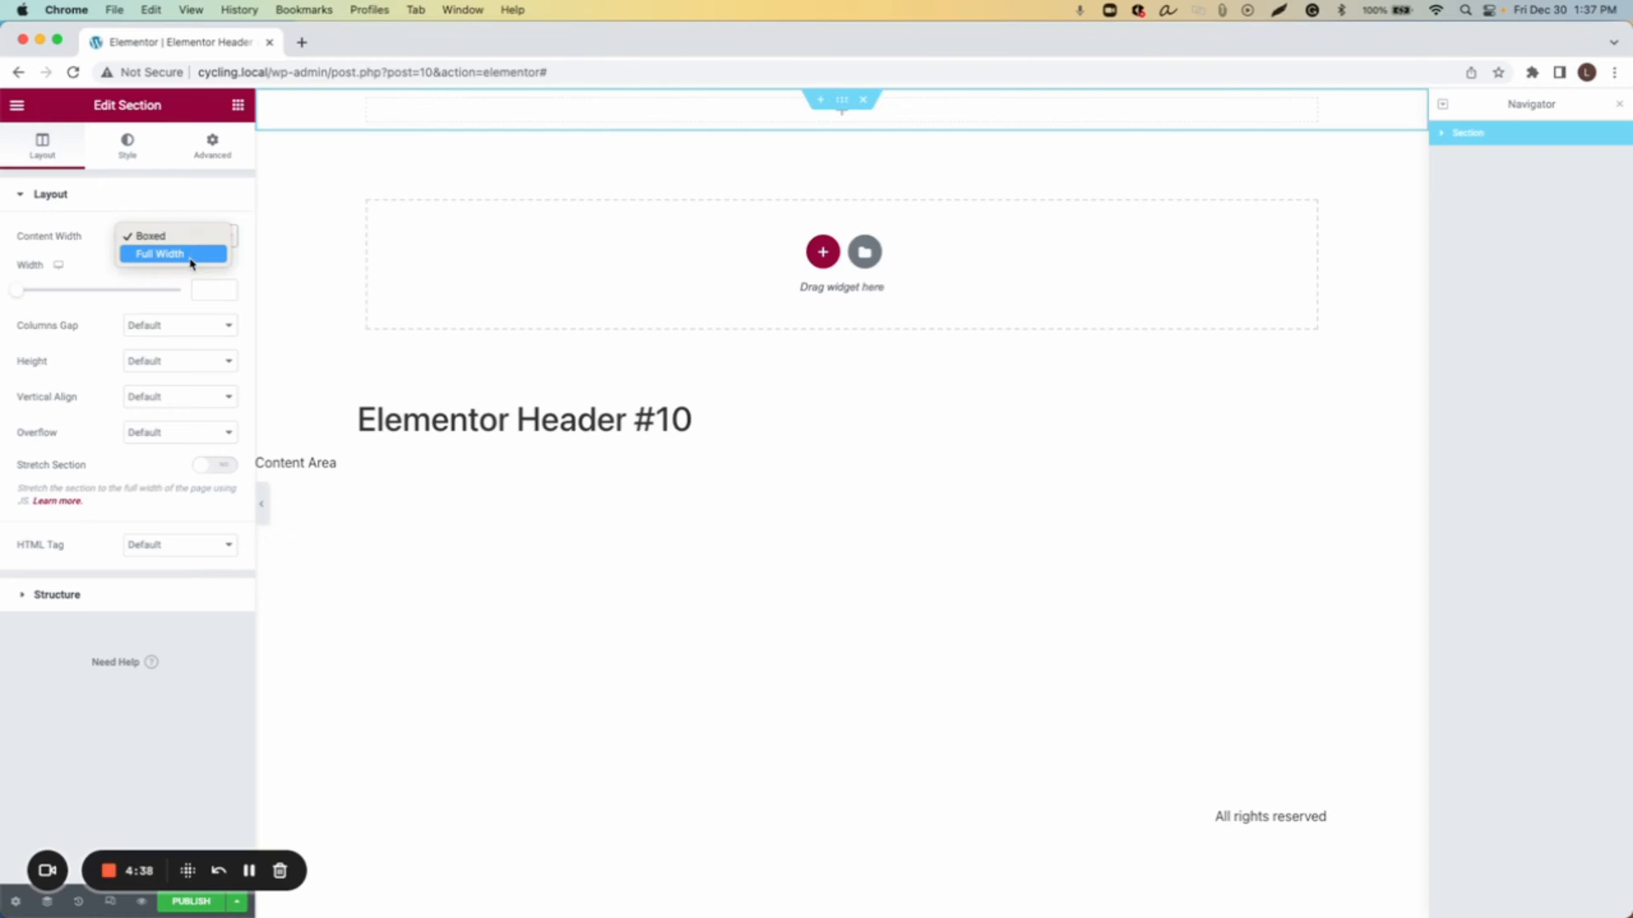
pyautogui.click(190, 254)
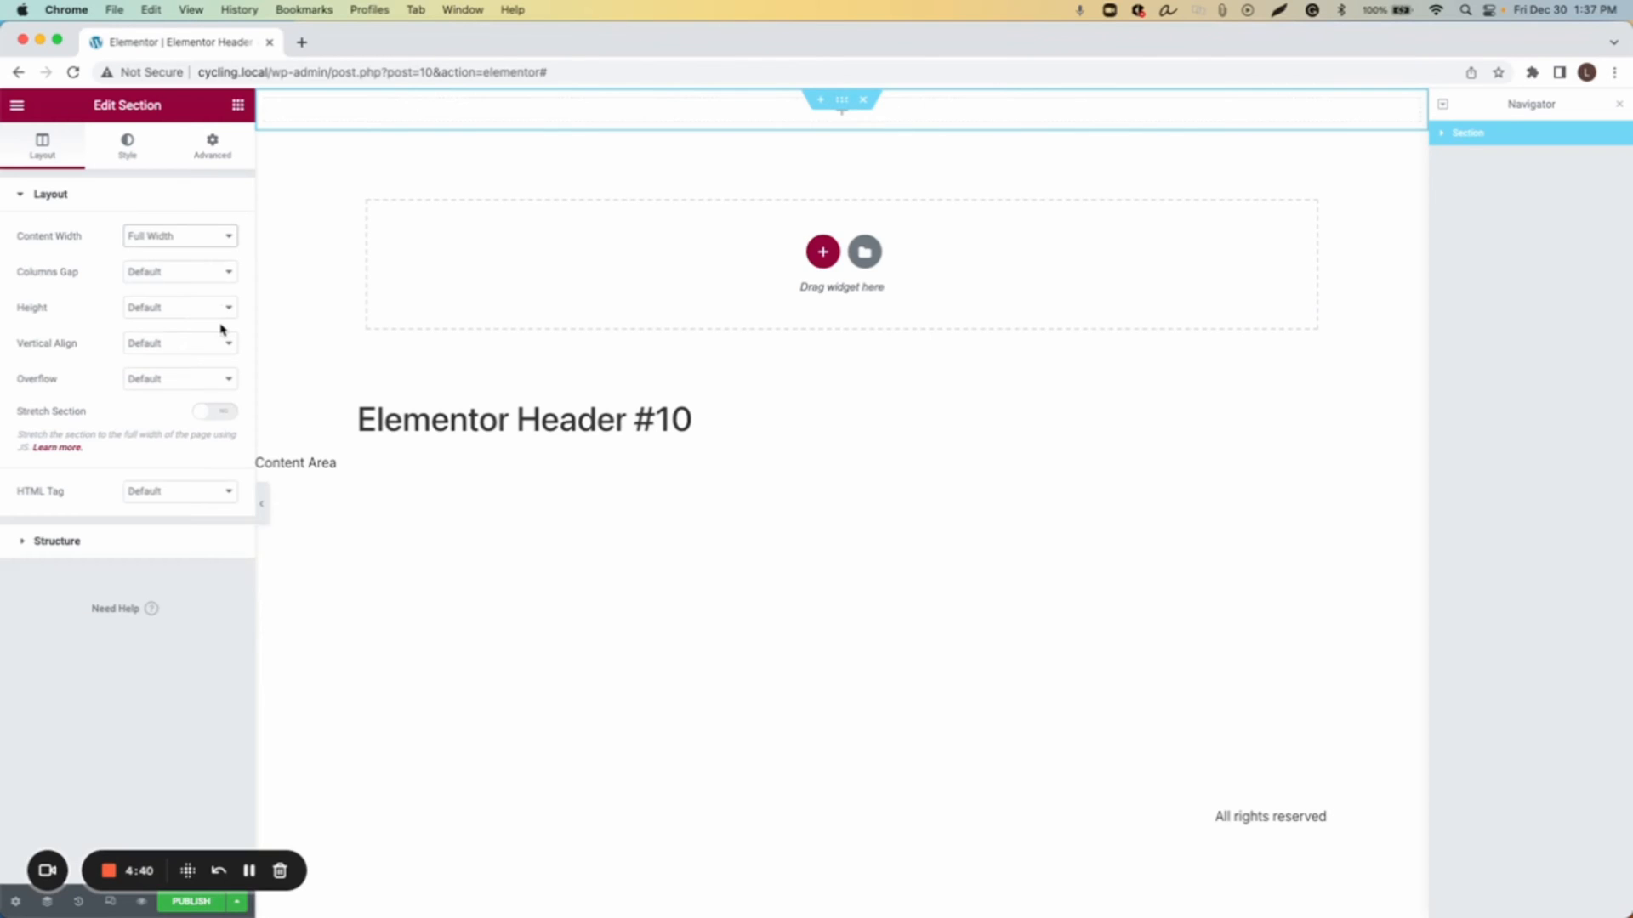
pyautogui.click(214, 413)
# Step: Give the section a classic black background color #000000
pyautogui.click(121, 146)
pyautogui.click(157, 272)
pyautogui.click(227, 307)
pyautogui.click(116, 455)
pyautogui.moveTo(135, 465); pyautogui.dragTo(228, 525)
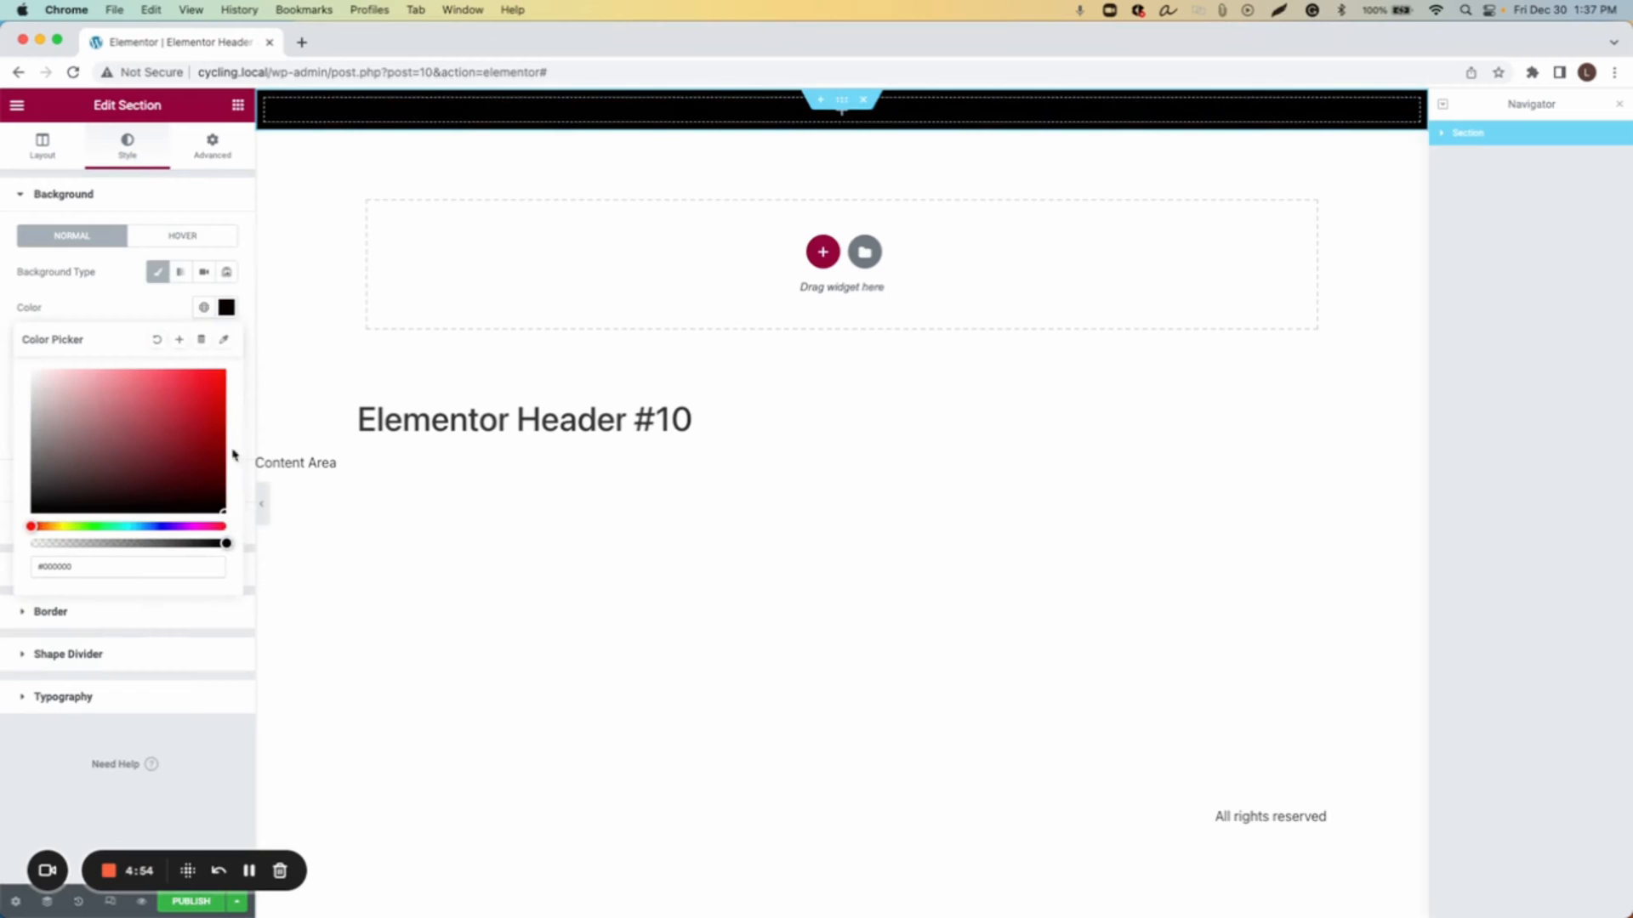
pyautogui.click(230, 312)
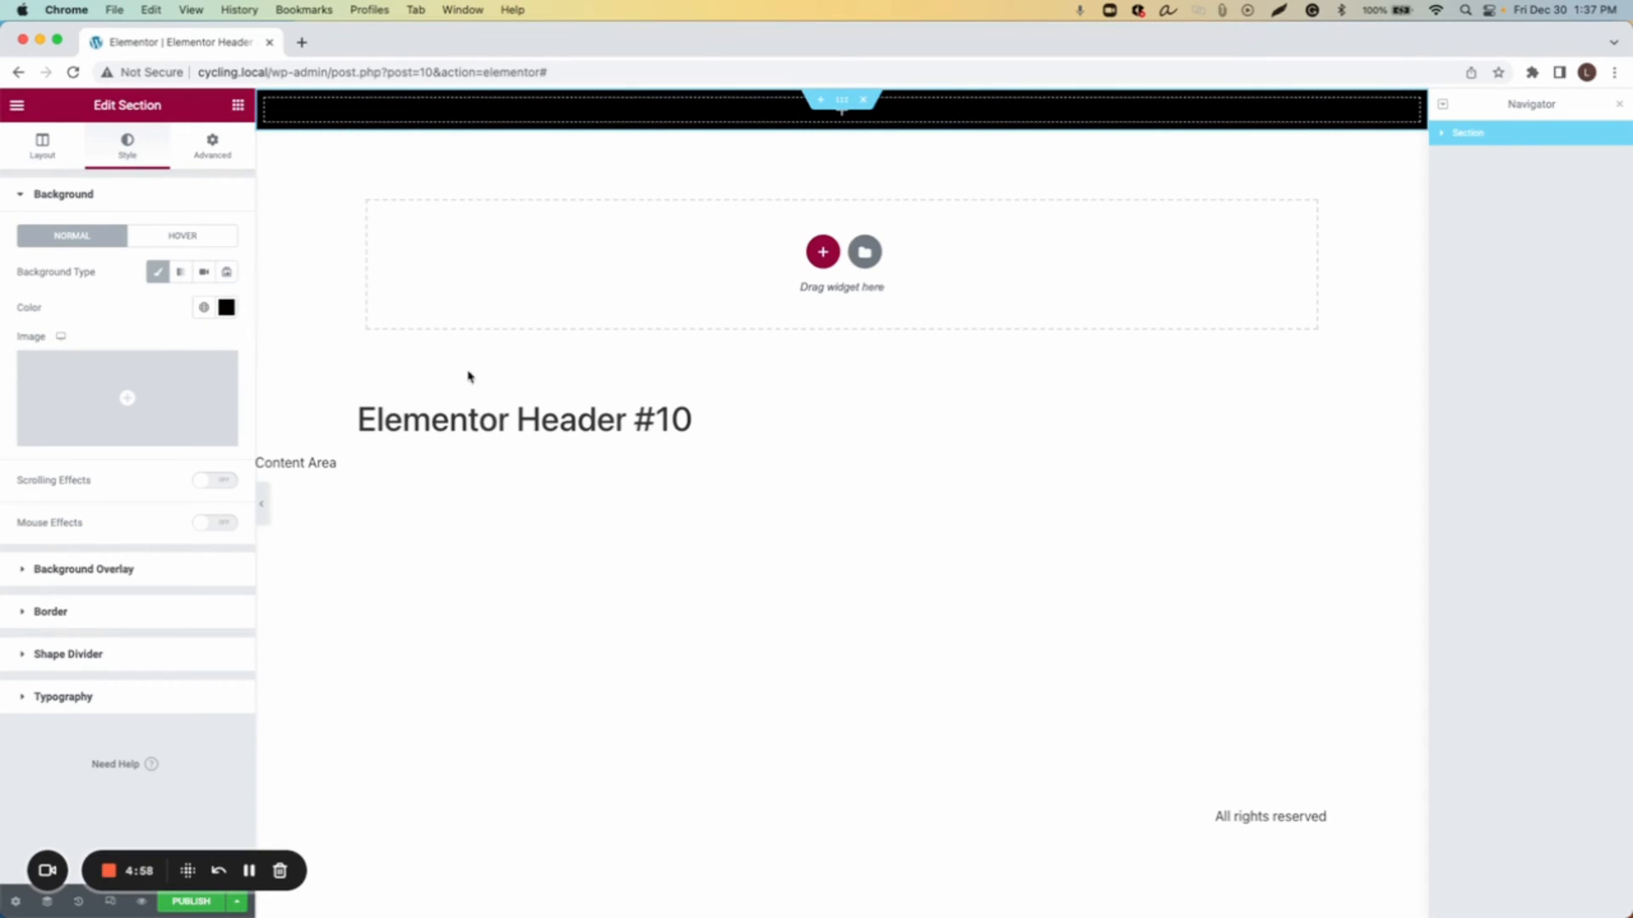
pyautogui.click(358, 120)
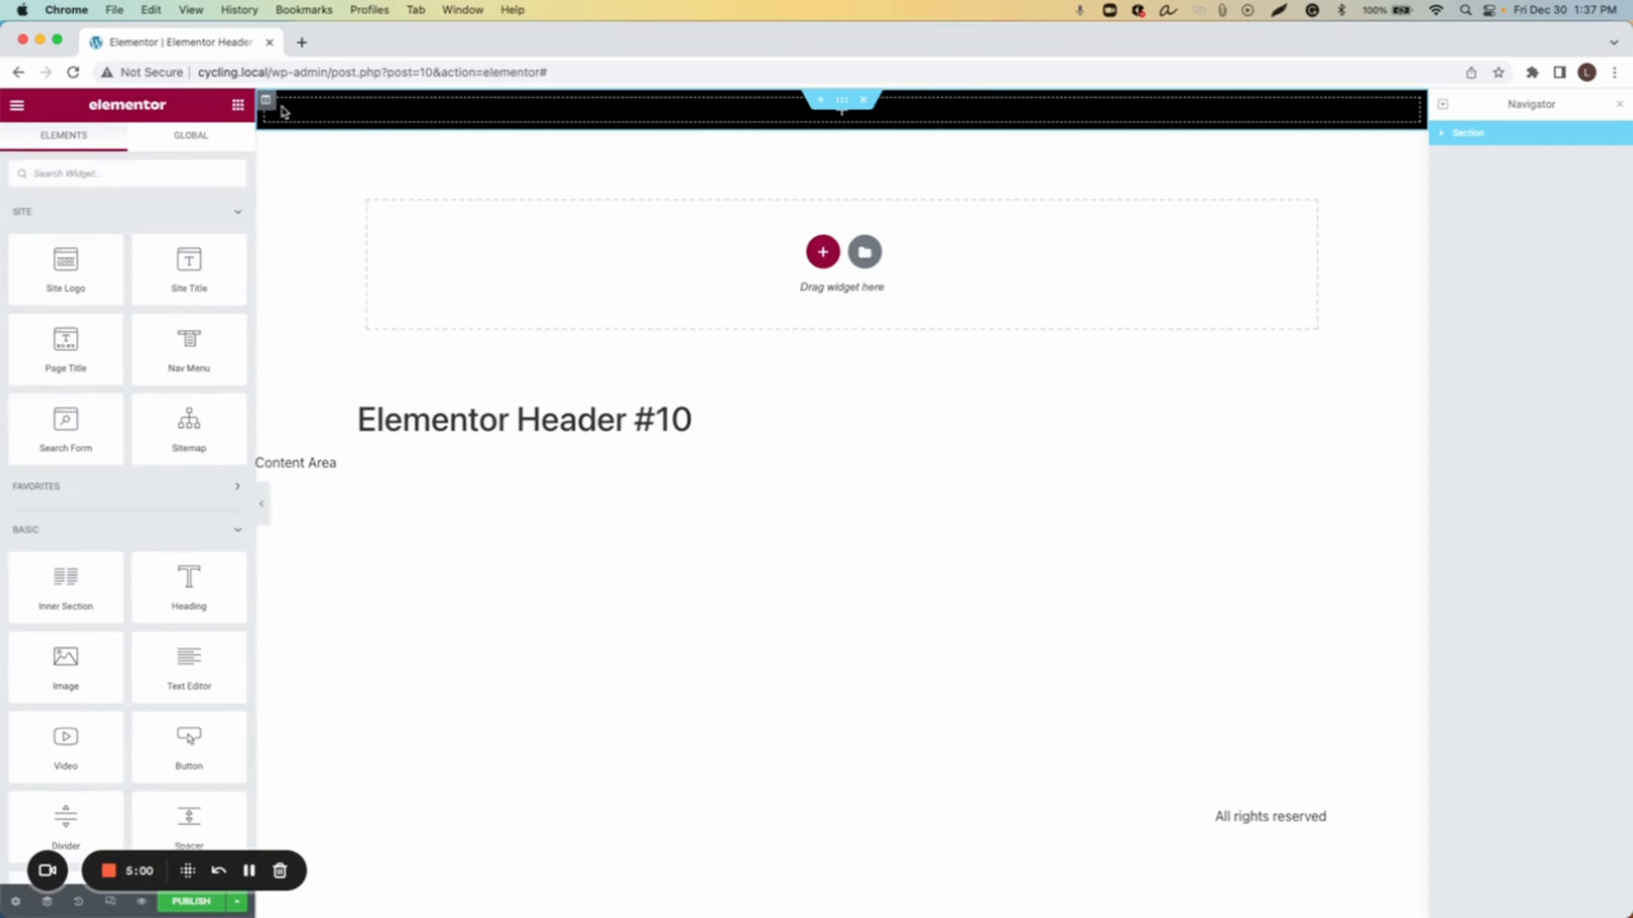
# Step: Duplicate the section's column three times to make four columns
pyautogui.rightClick(267, 104)
pyautogui.click(294, 143)
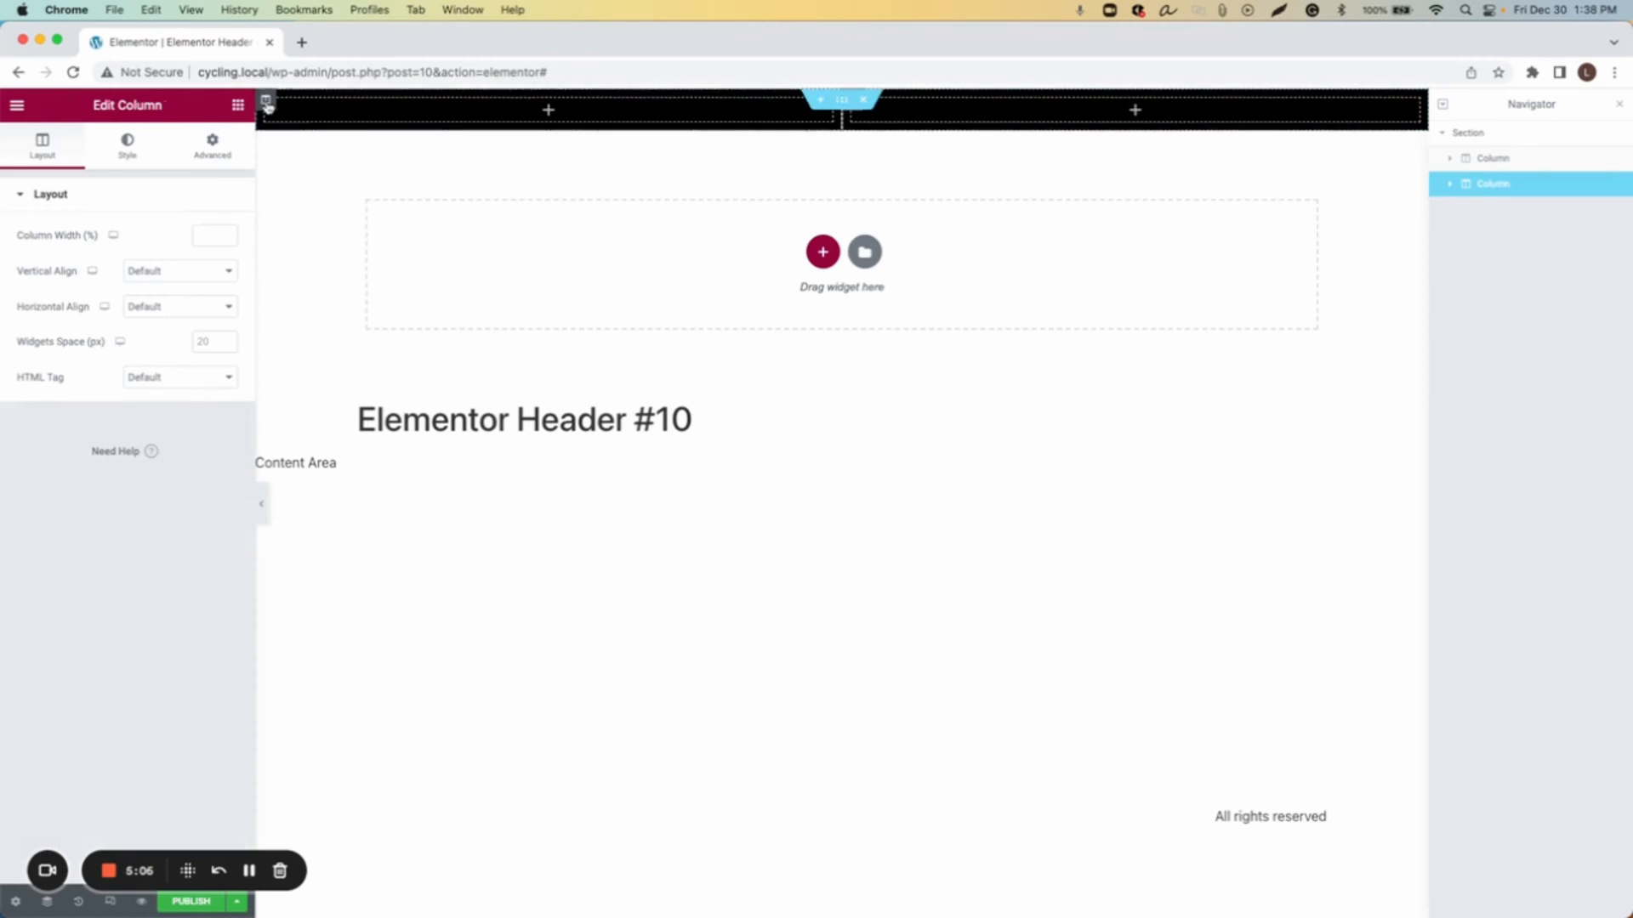
pyautogui.rightClick(267, 104)
pyautogui.click(304, 143)
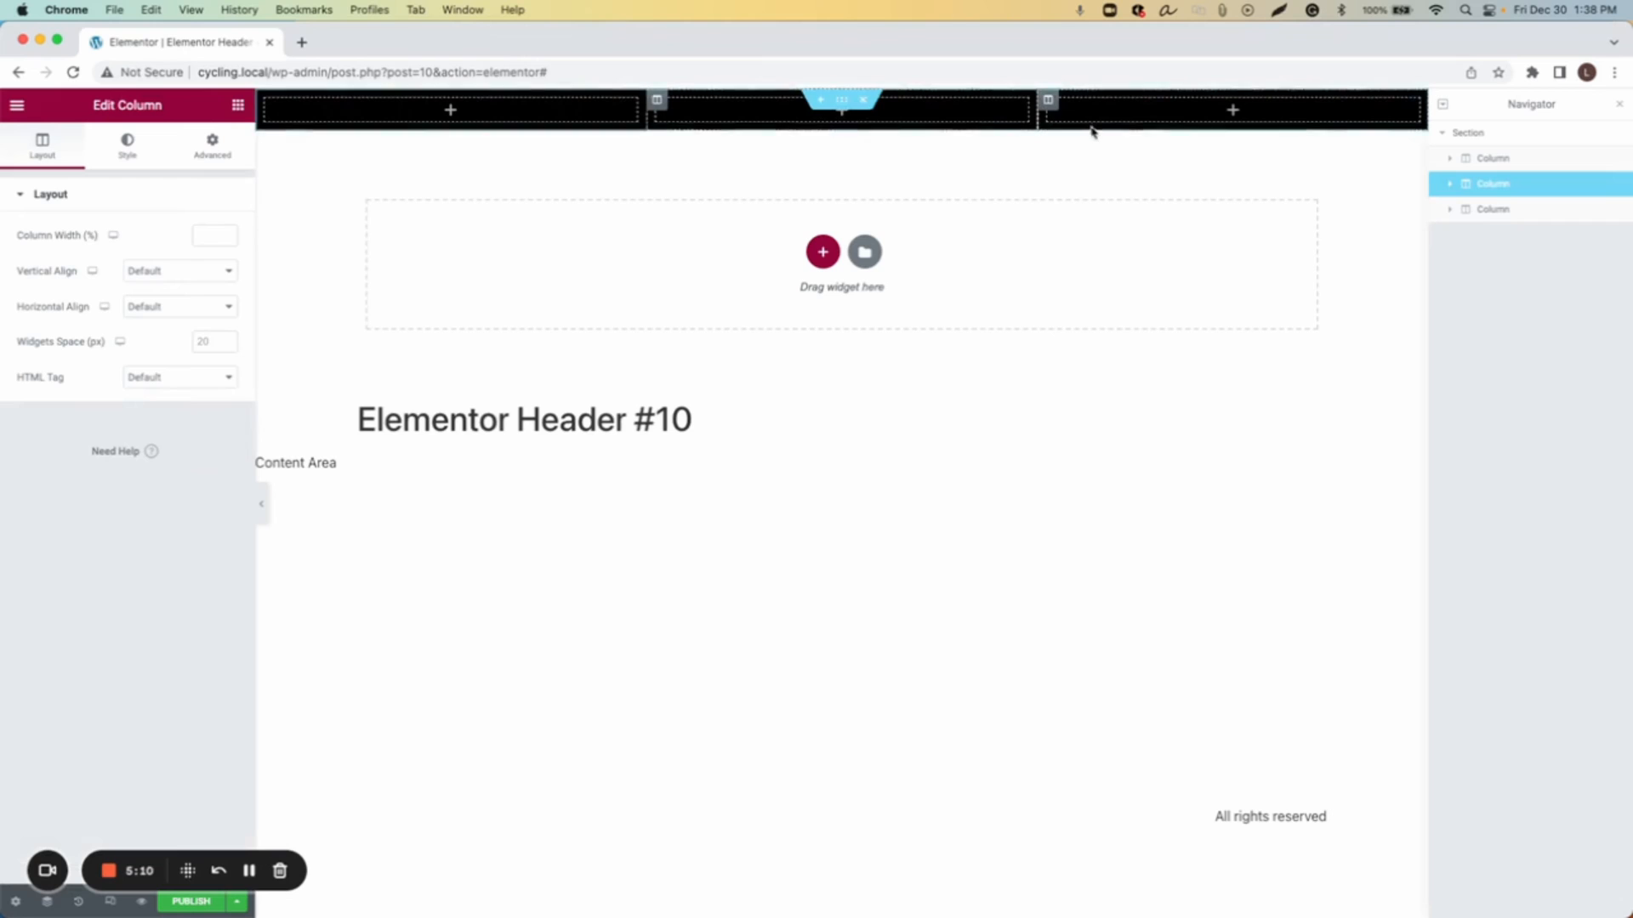
pyautogui.rightClick(269, 104)
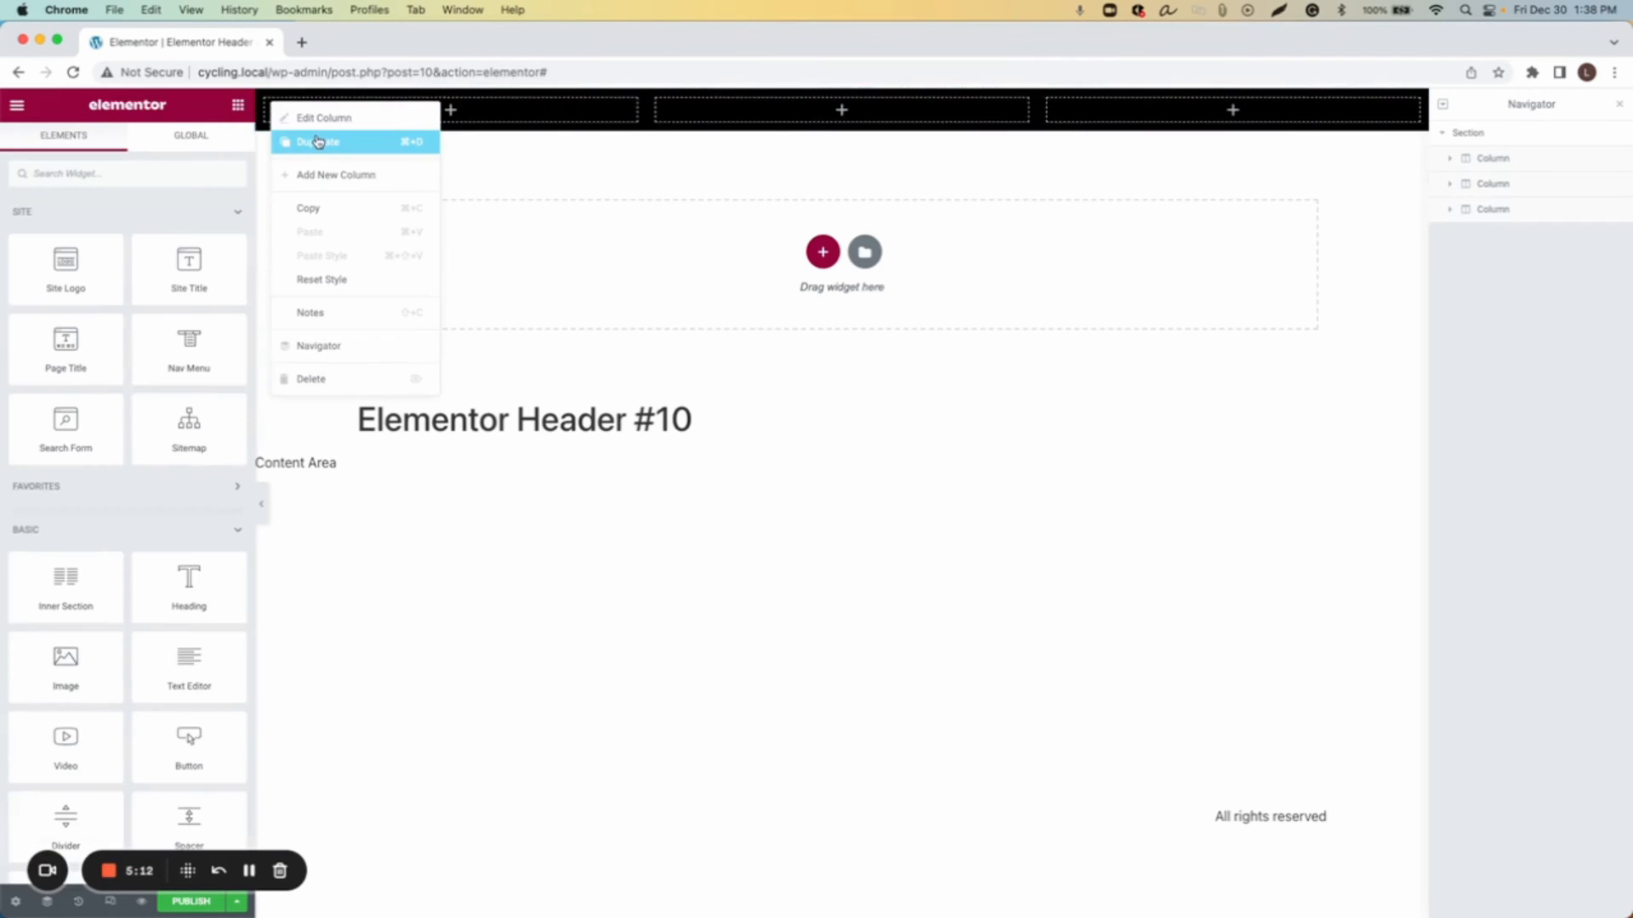
pyautogui.click(319, 142)
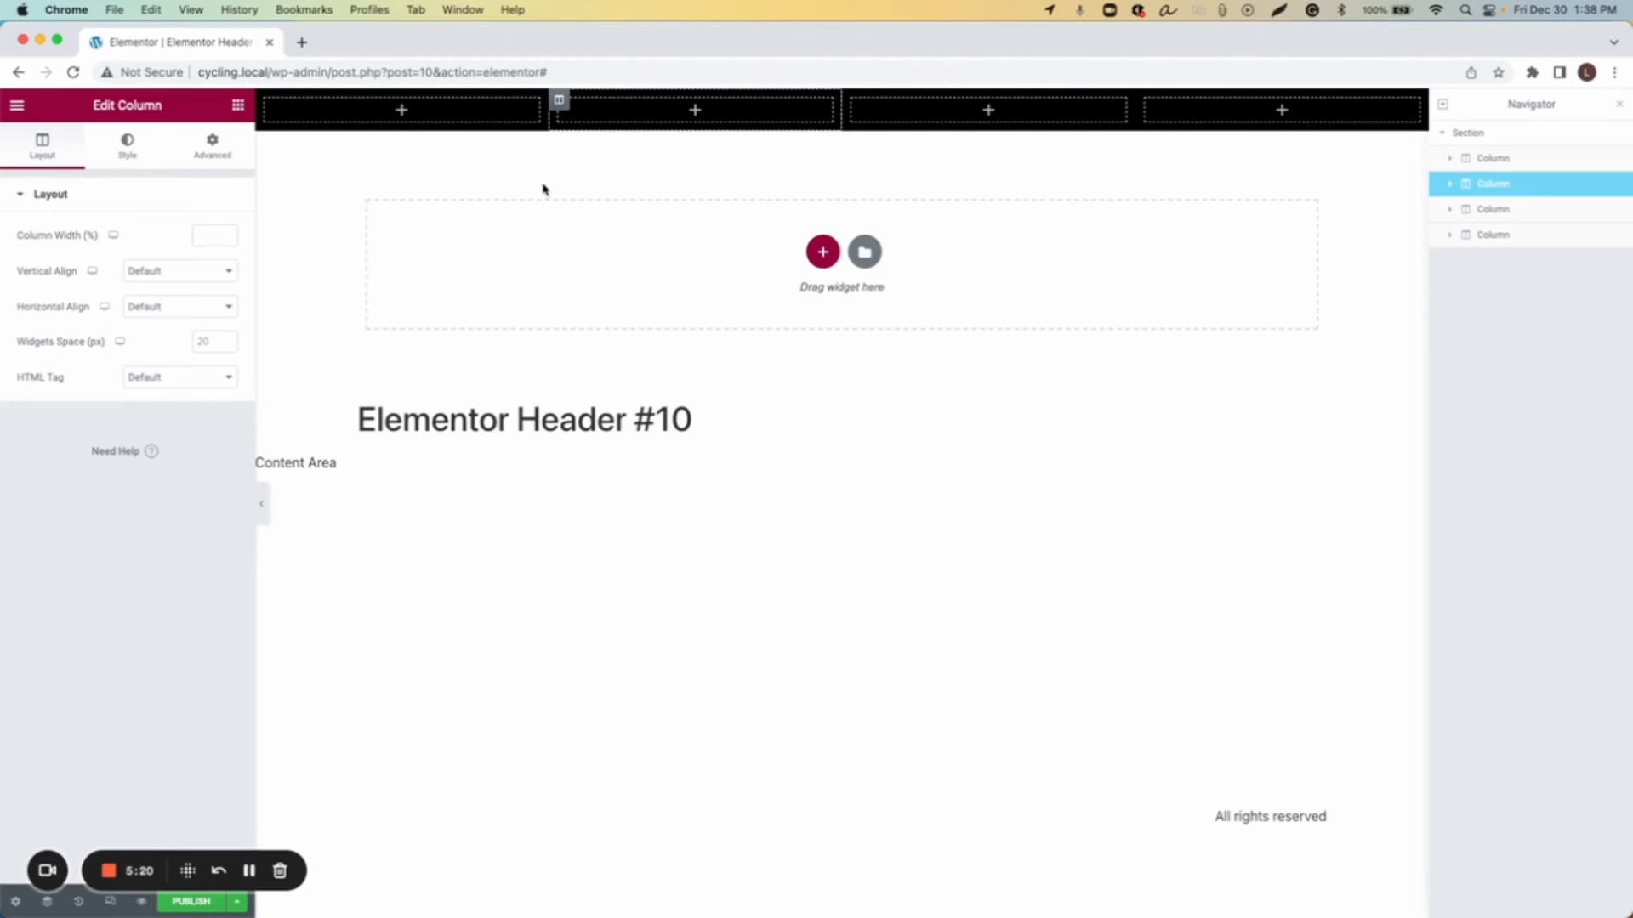
# Step: Add a Heading widget to the first column with the title Cycling
pyautogui.click(239, 107)
pyautogui.moveTo(218, 590); pyautogui.dragTo(435, 110)
pyautogui.doubleClick(190, 263)
pyautogui.tripleClick(190, 262)
pyautogui.write('Cyc')
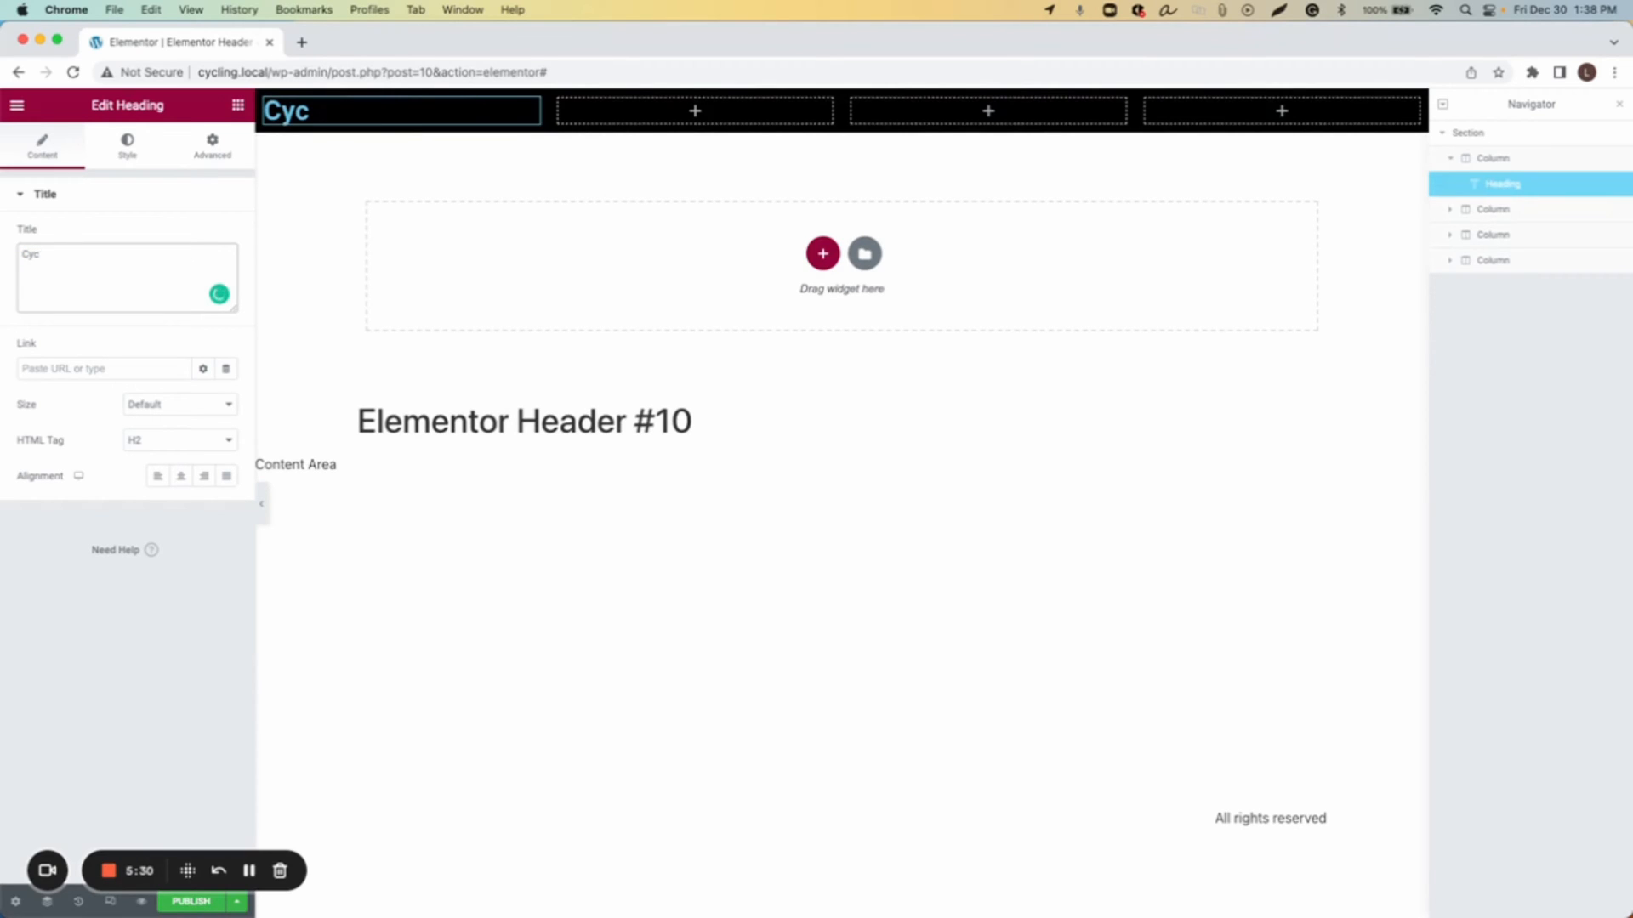
pyautogui.write('ycling')
# Step: Link the heading to the Site URL dynamic tag
pyautogui.click(111, 368)
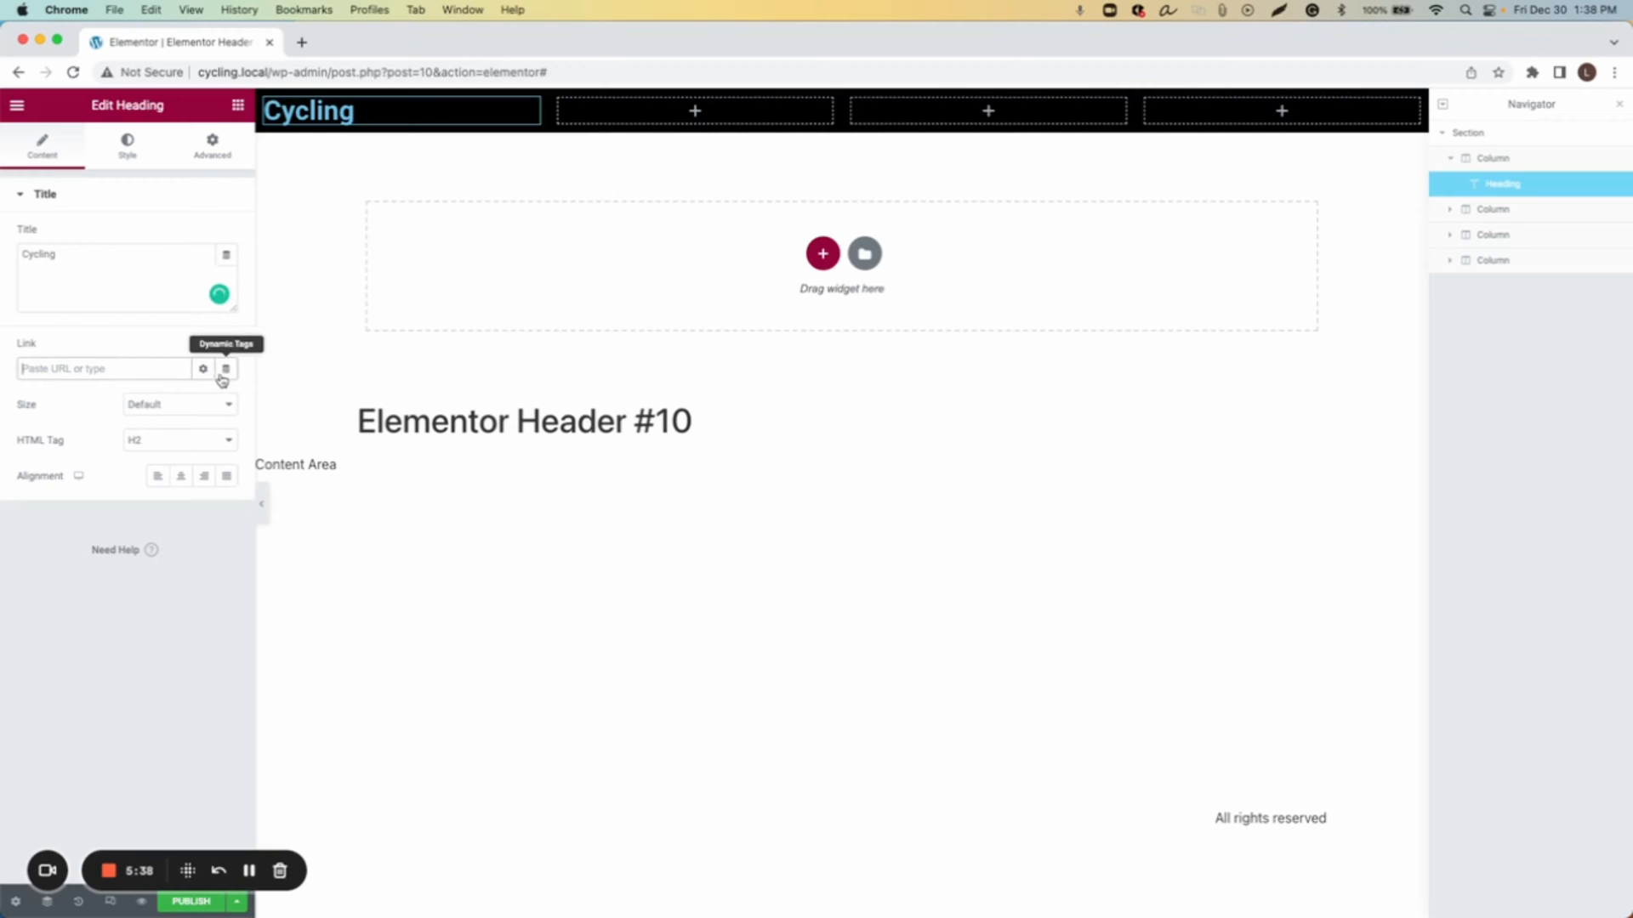
pyautogui.click(204, 370)
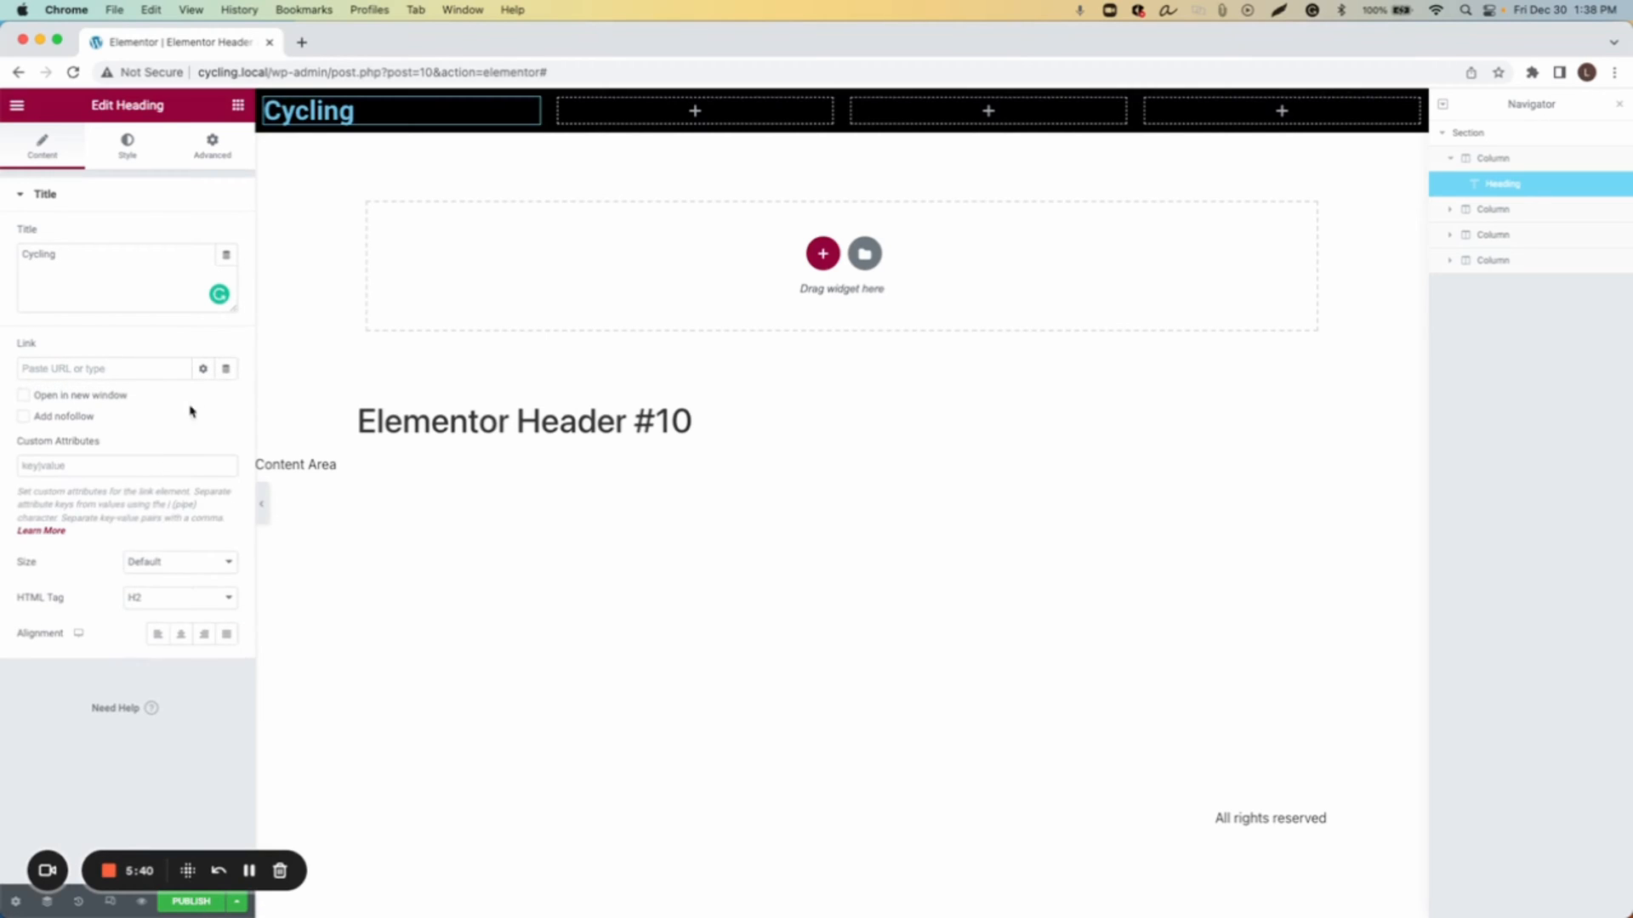
pyautogui.click(226, 370)
pyautogui.click(91, 532)
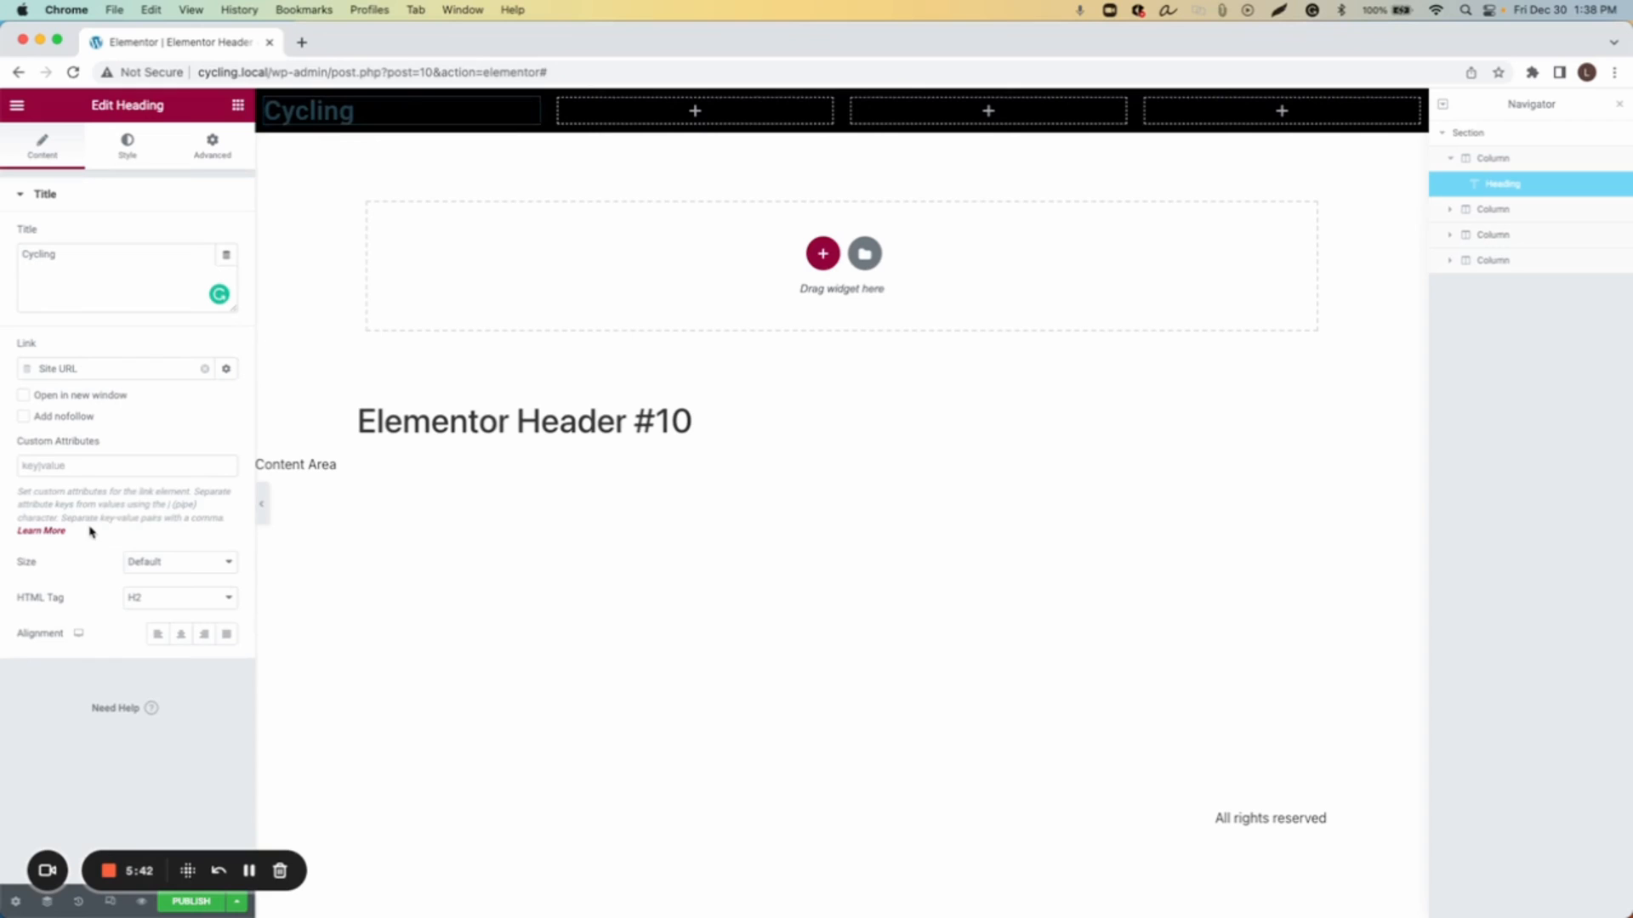
# Step: Set the heading's text color to white #FCFCFC
pyautogui.click(130, 150)
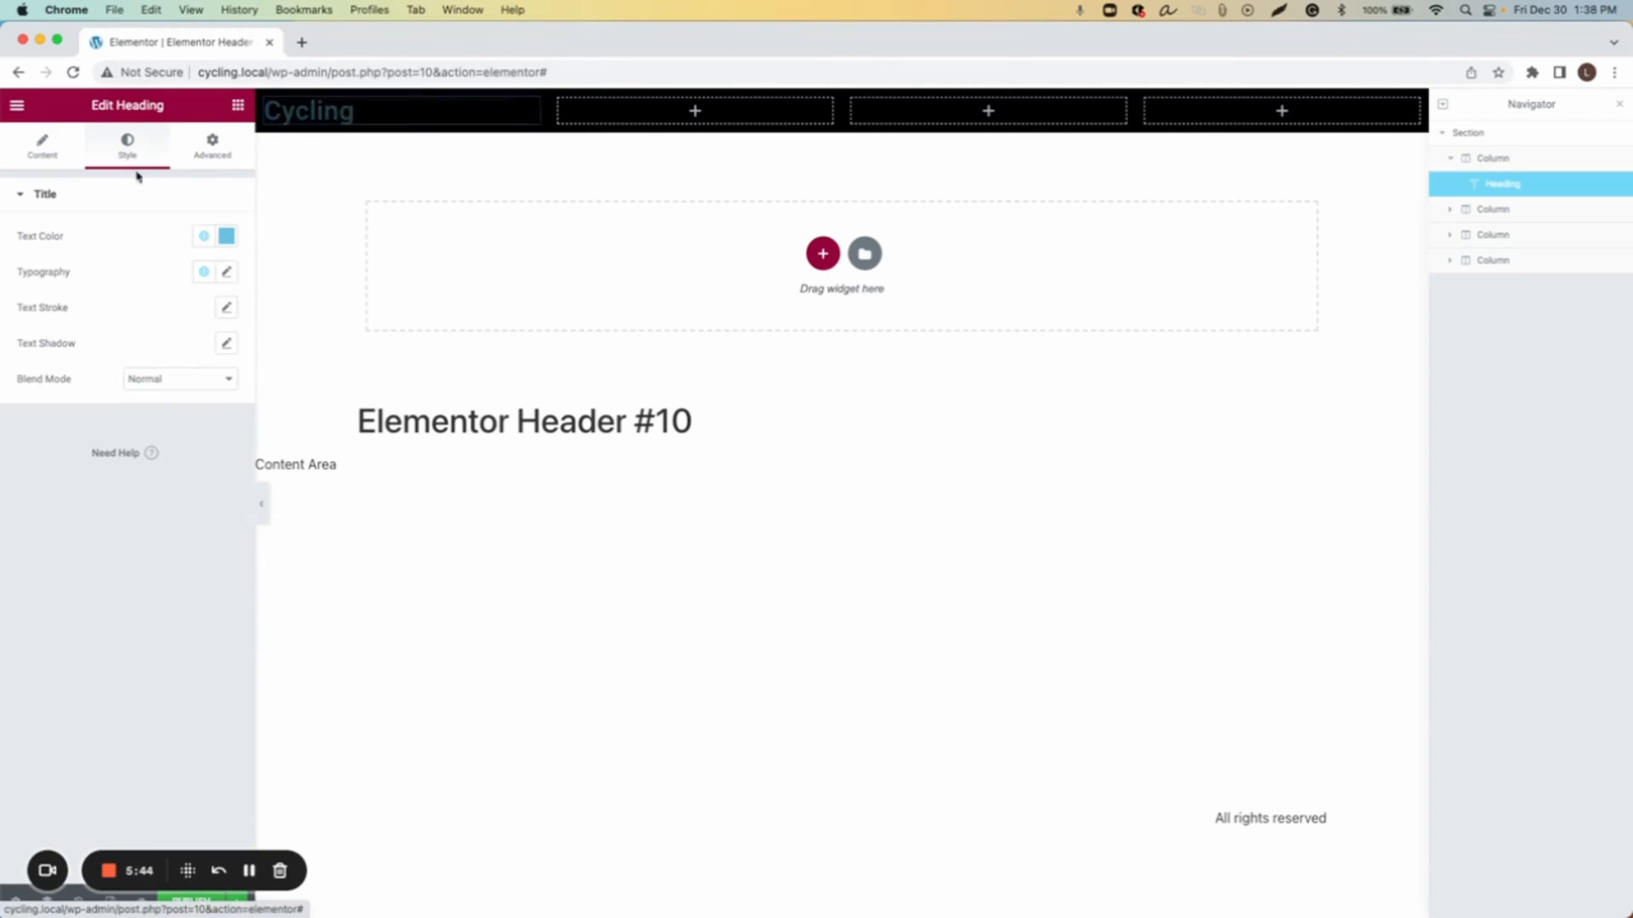
pyautogui.click(225, 236)
pyautogui.moveTo(158, 375); pyautogui.dragTo(17, 301)
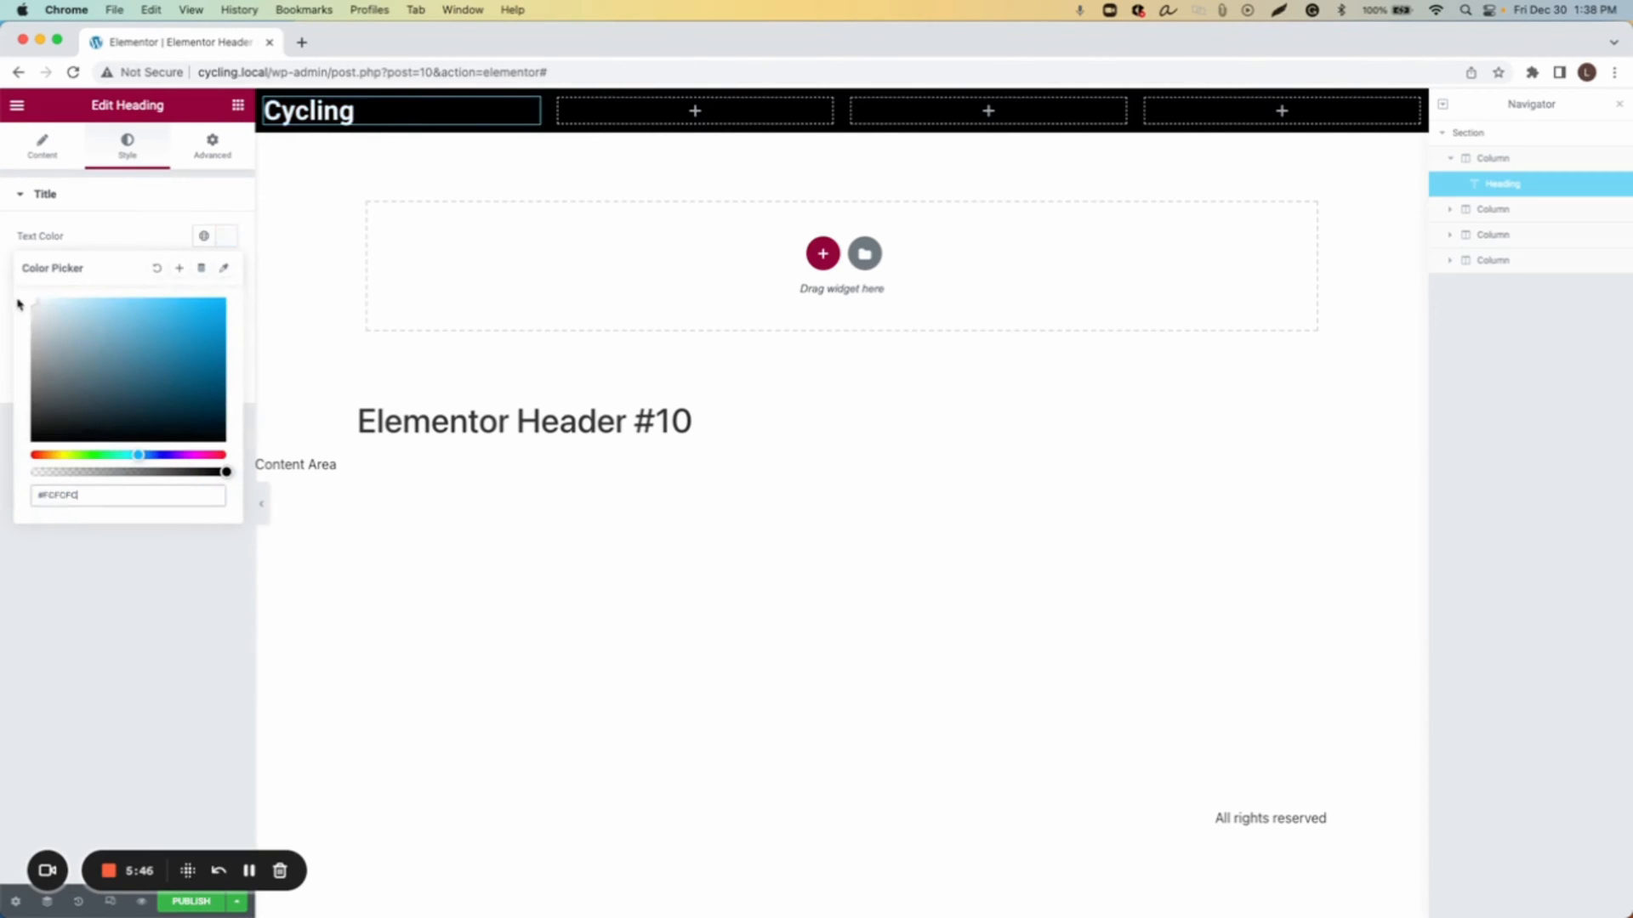
pyautogui.click(227, 238)
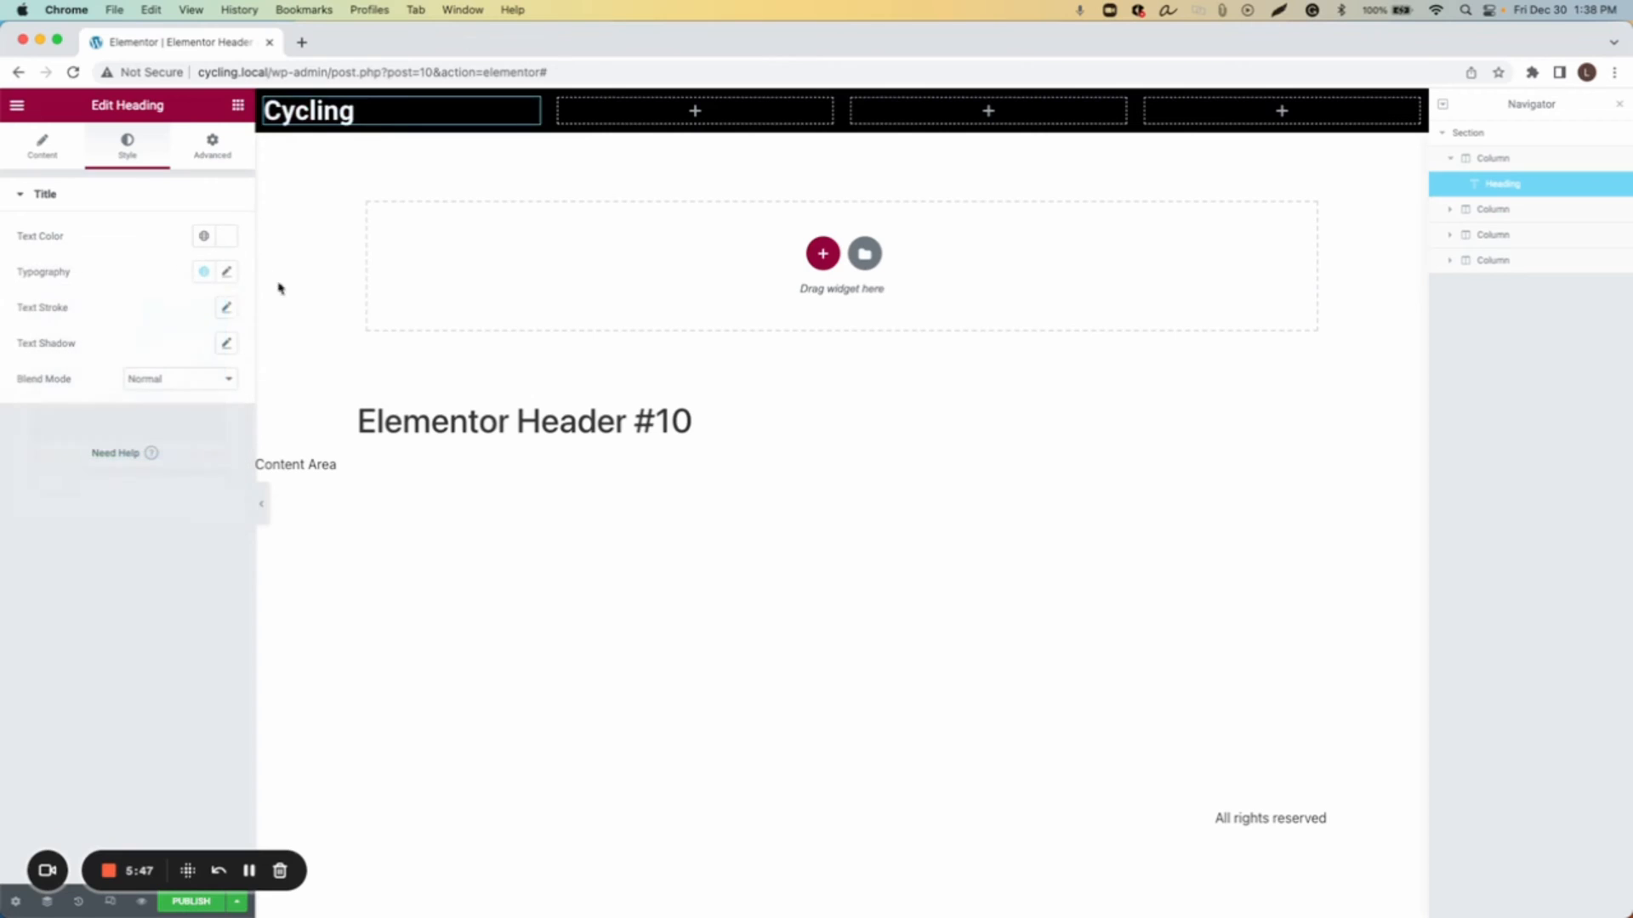
# Step: Set the heading's typography font family to Bentham
pyautogui.click(220, 278)
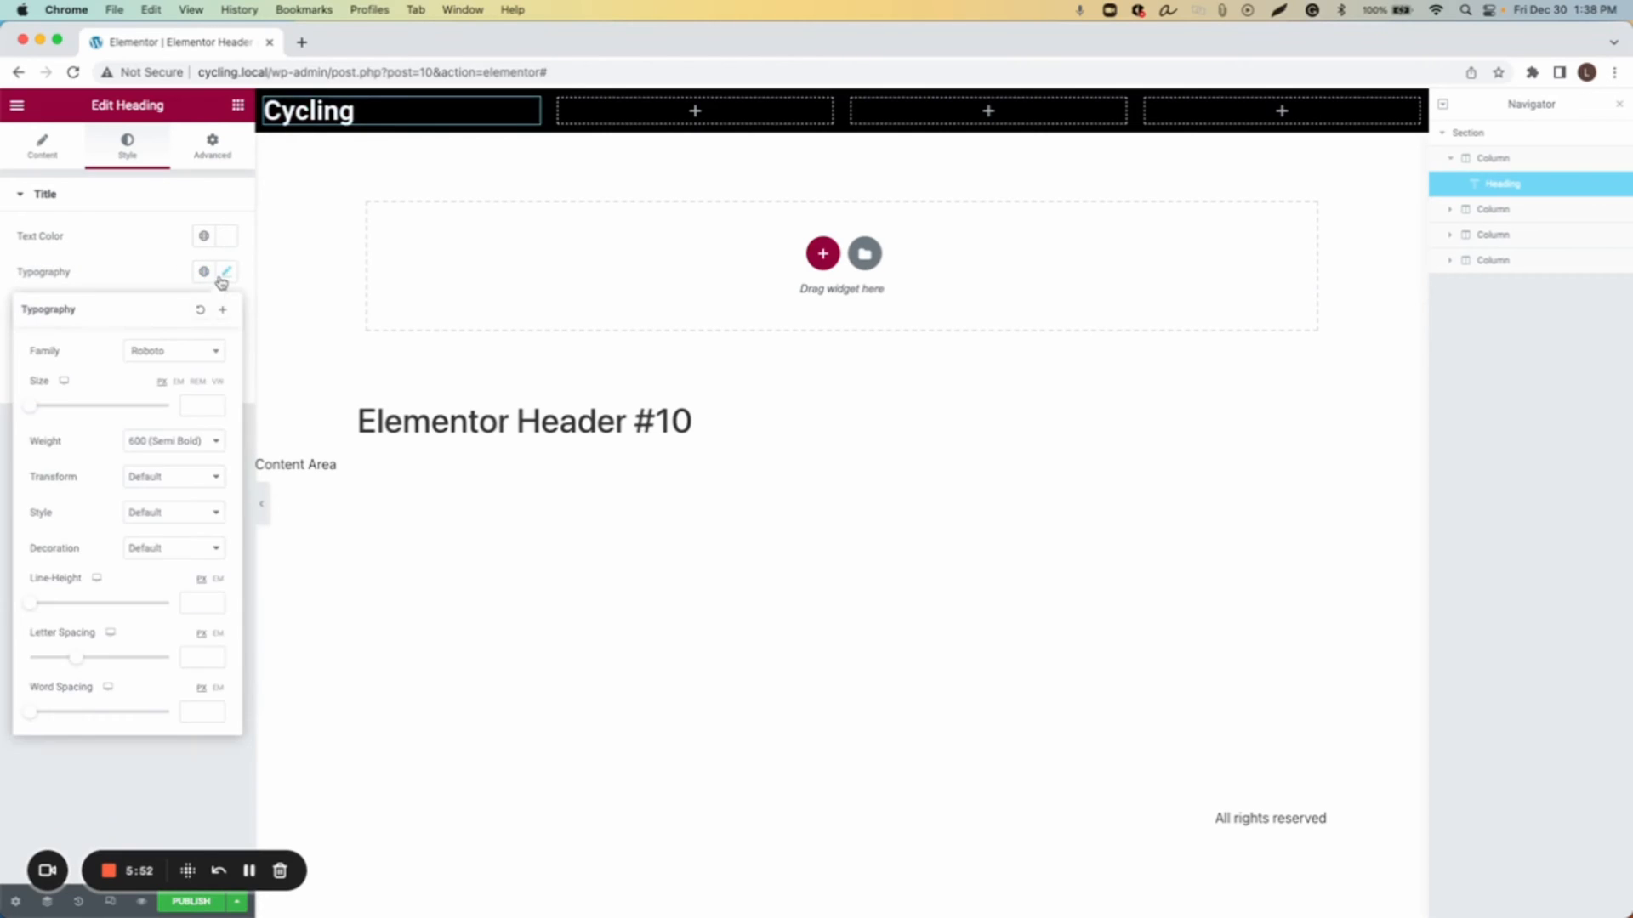
pyautogui.click(211, 352)
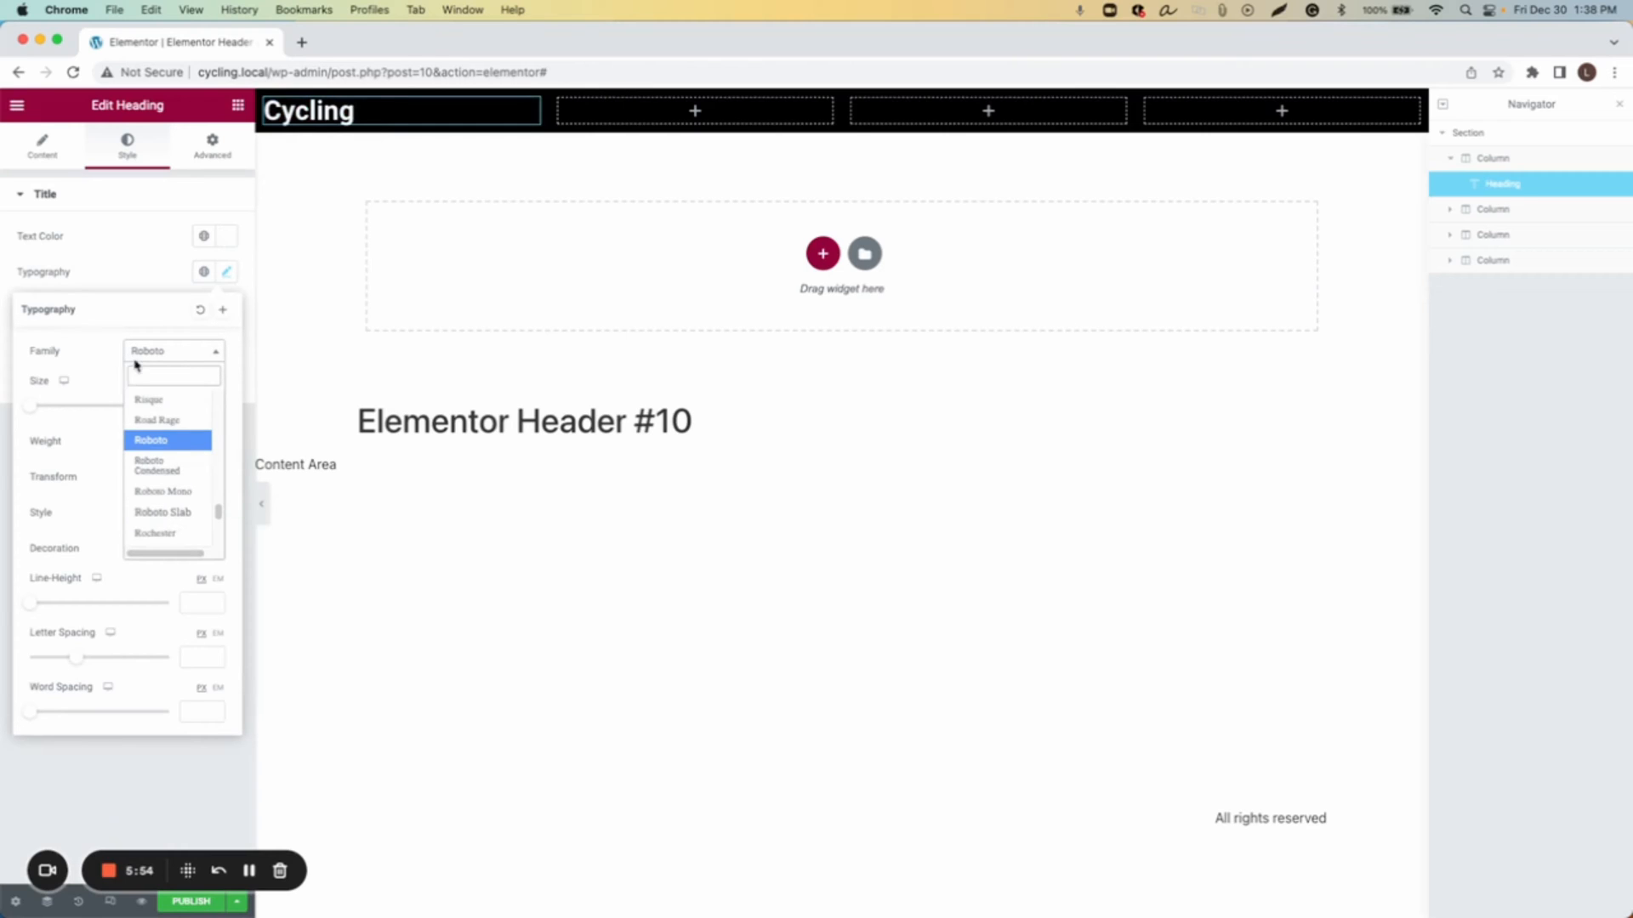
pyautogui.write('bent')
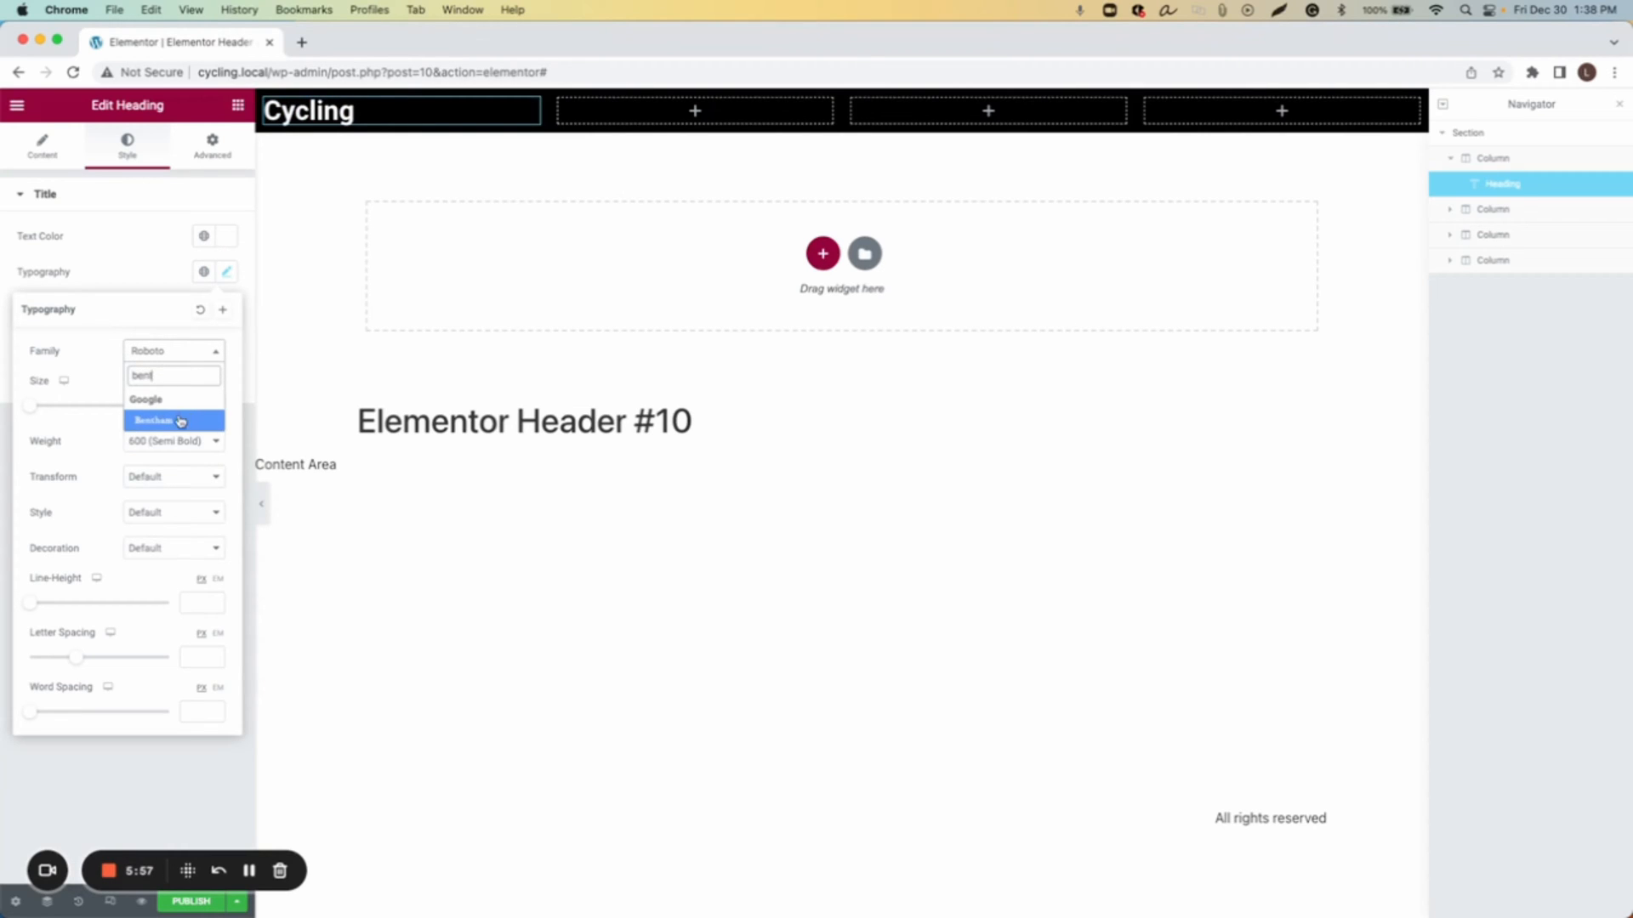
pyautogui.click(181, 421)
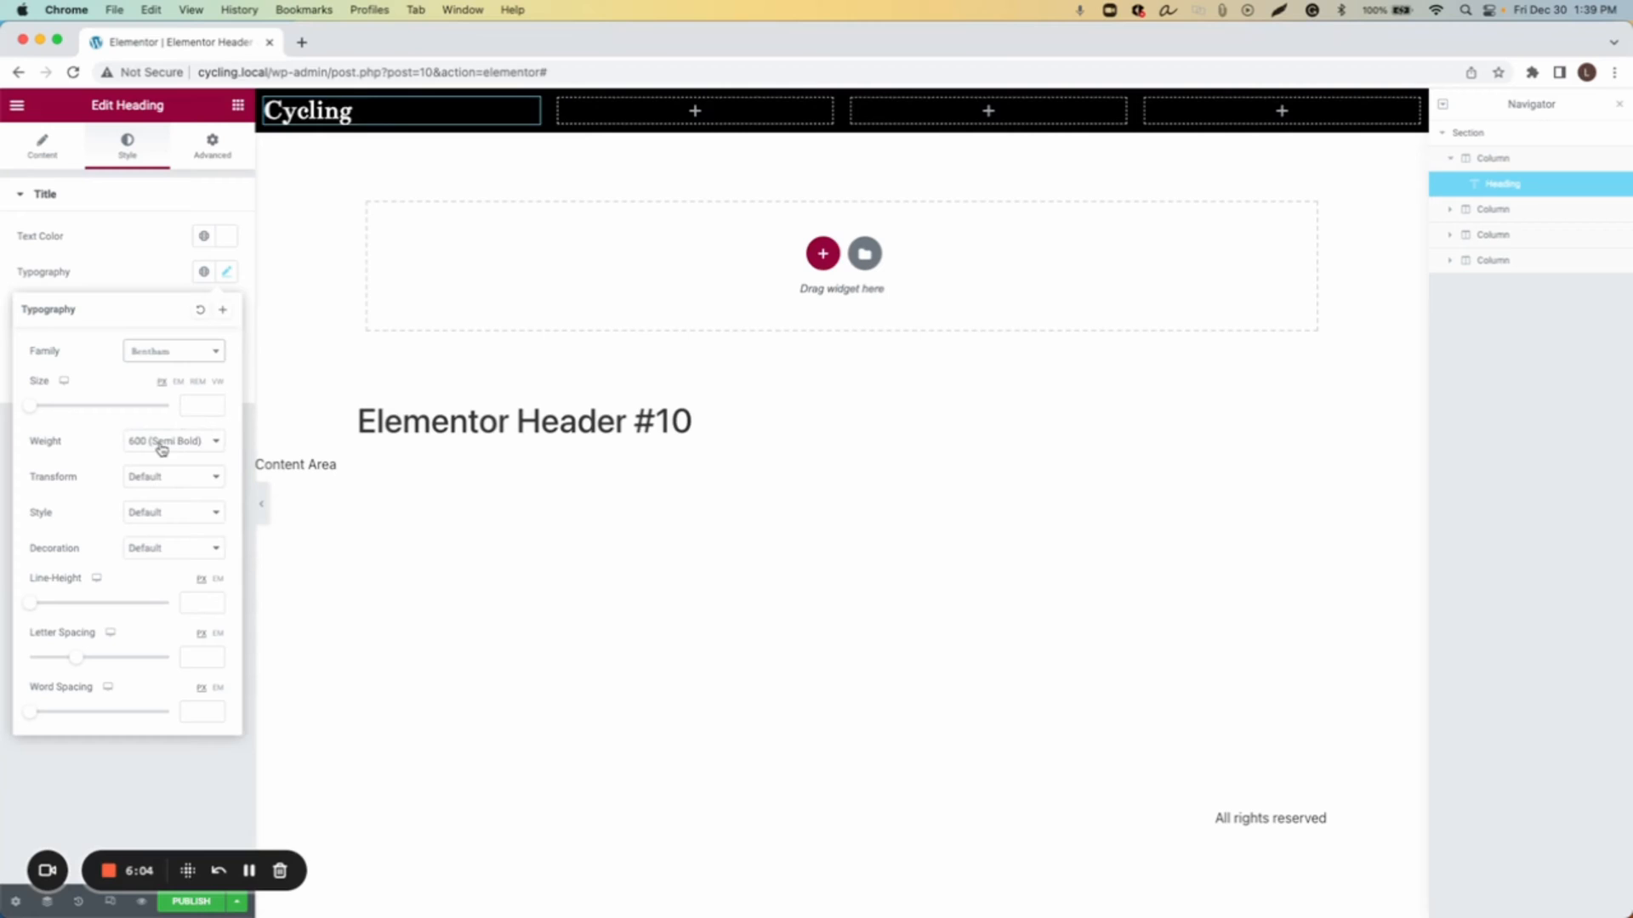
# Step: Set the heading's text transform to Uppercase and center-align it
pyautogui.click(167, 483)
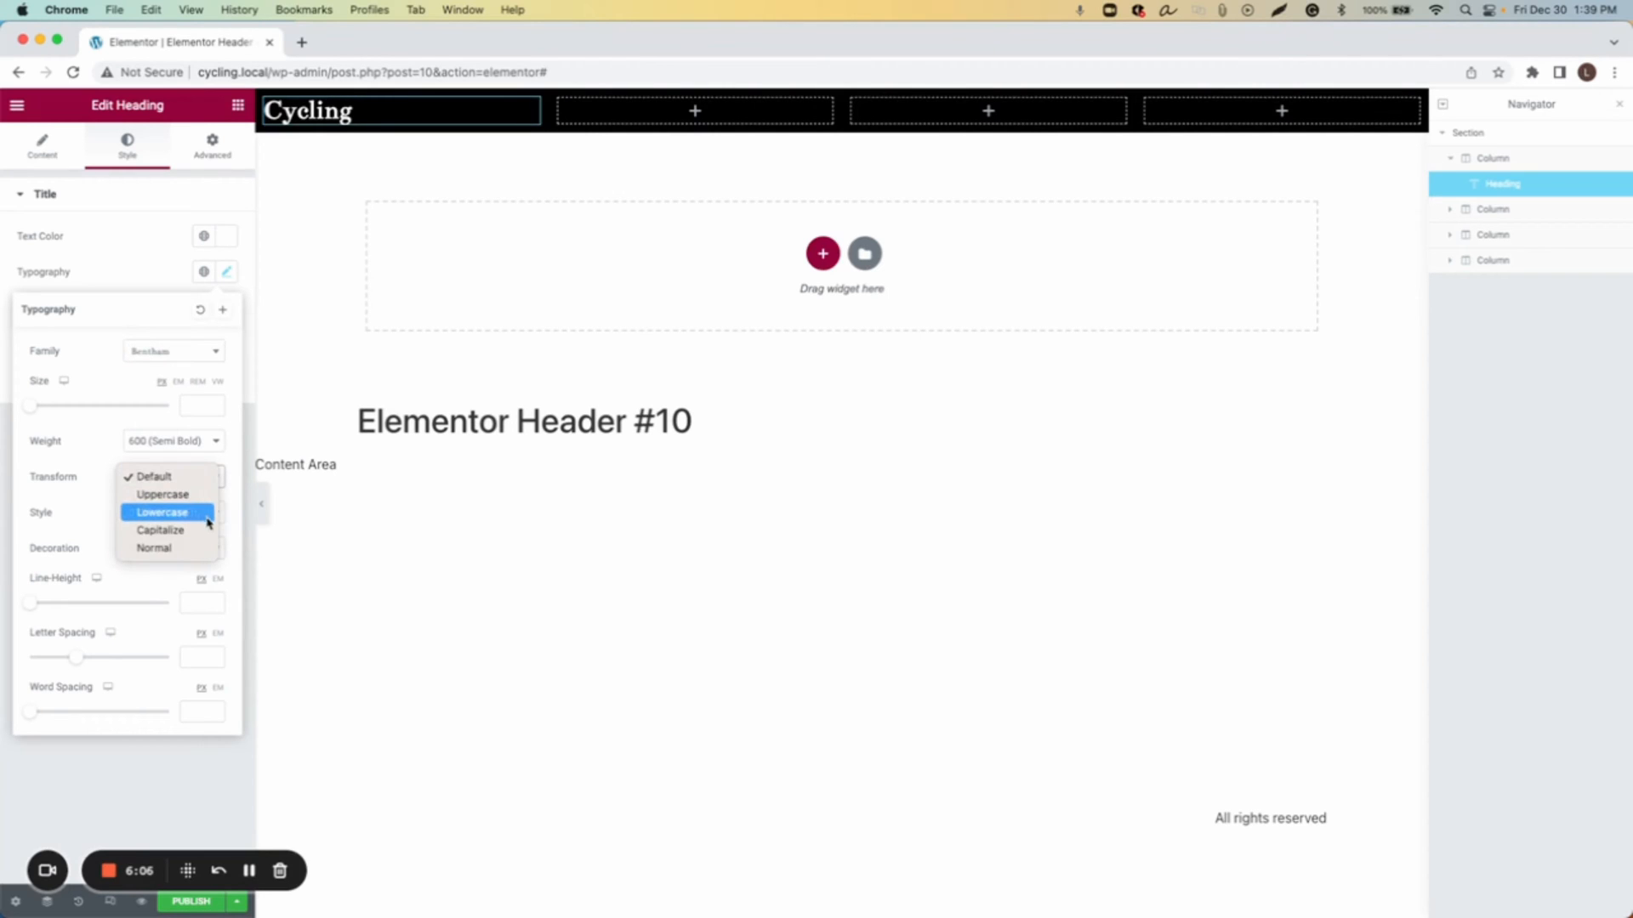
pyautogui.click(189, 494)
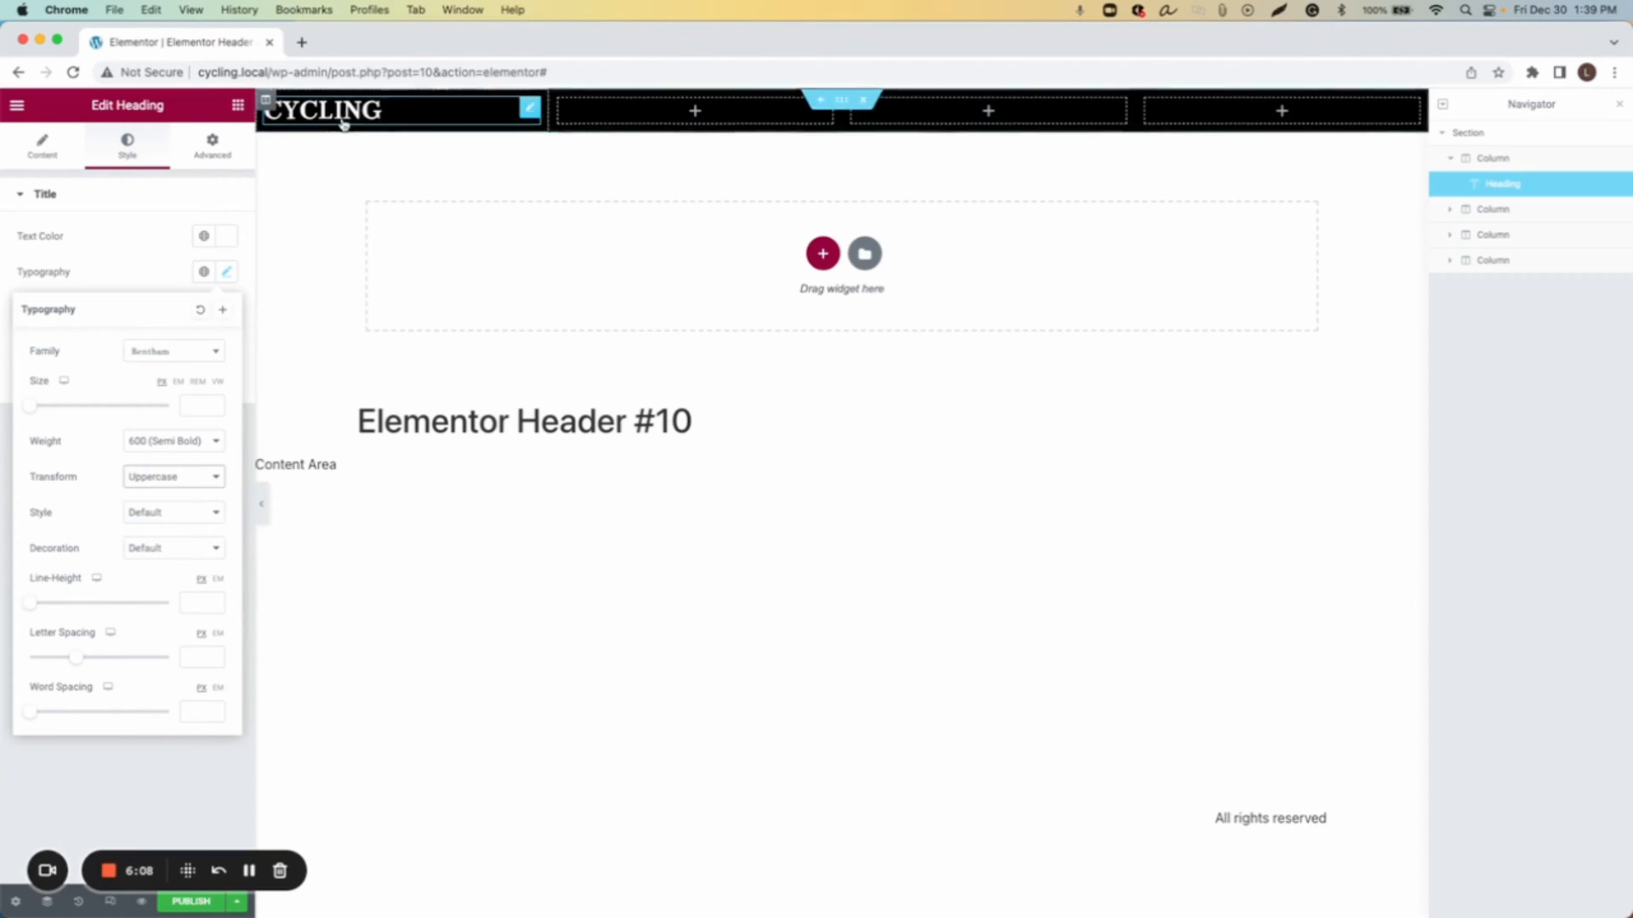
pyautogui.click(140, 242)
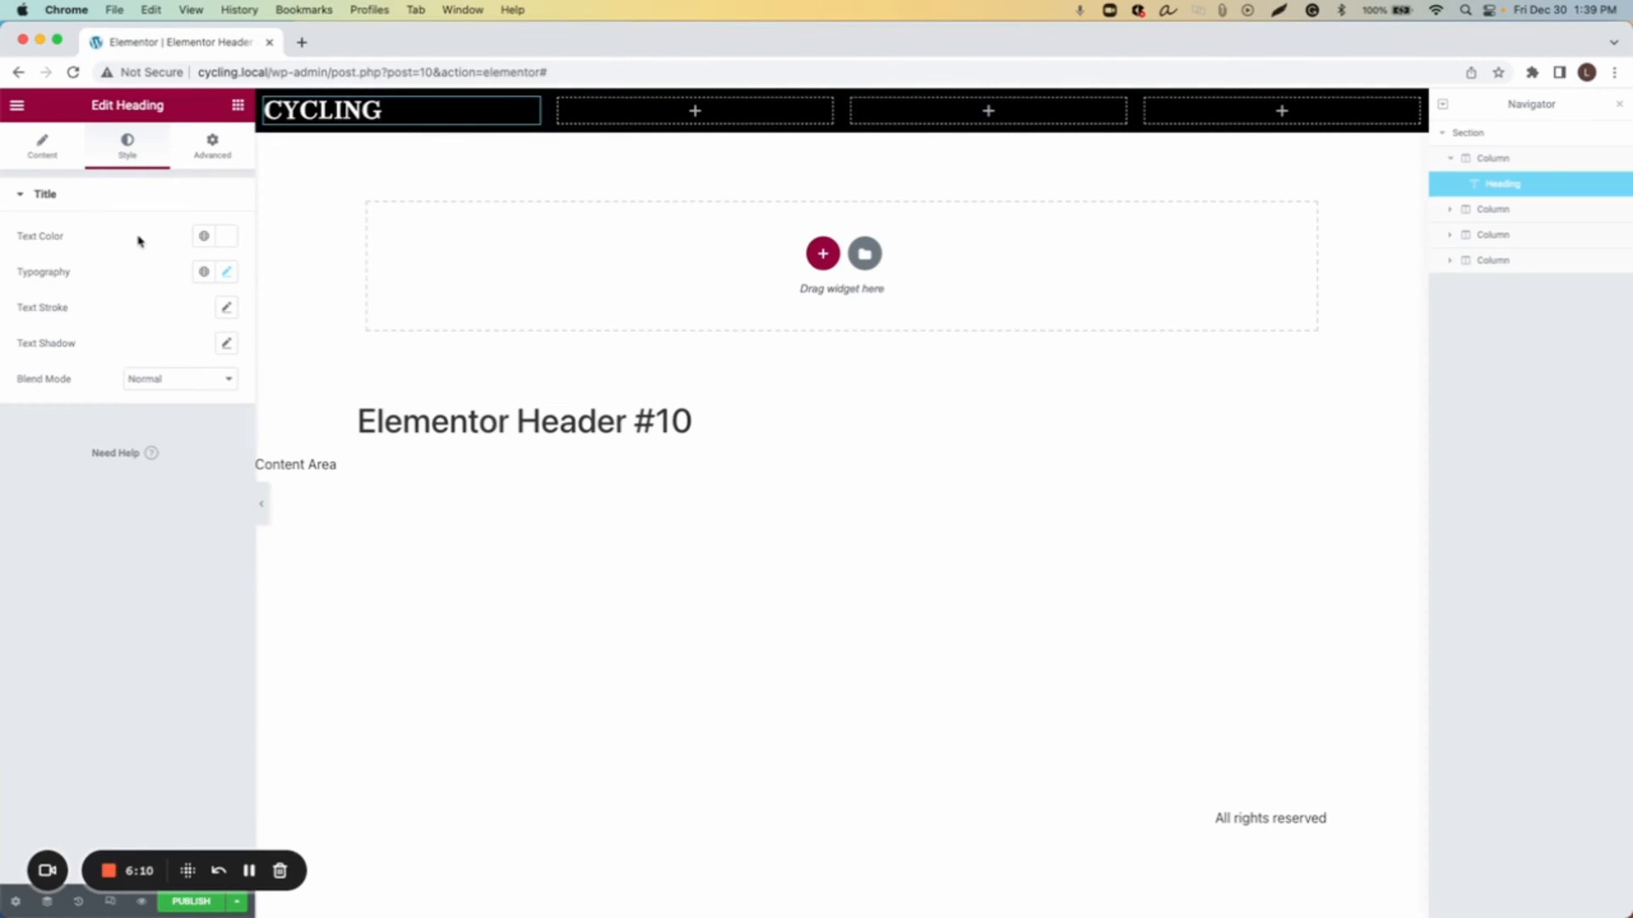
pyautogui.click(46, 146)
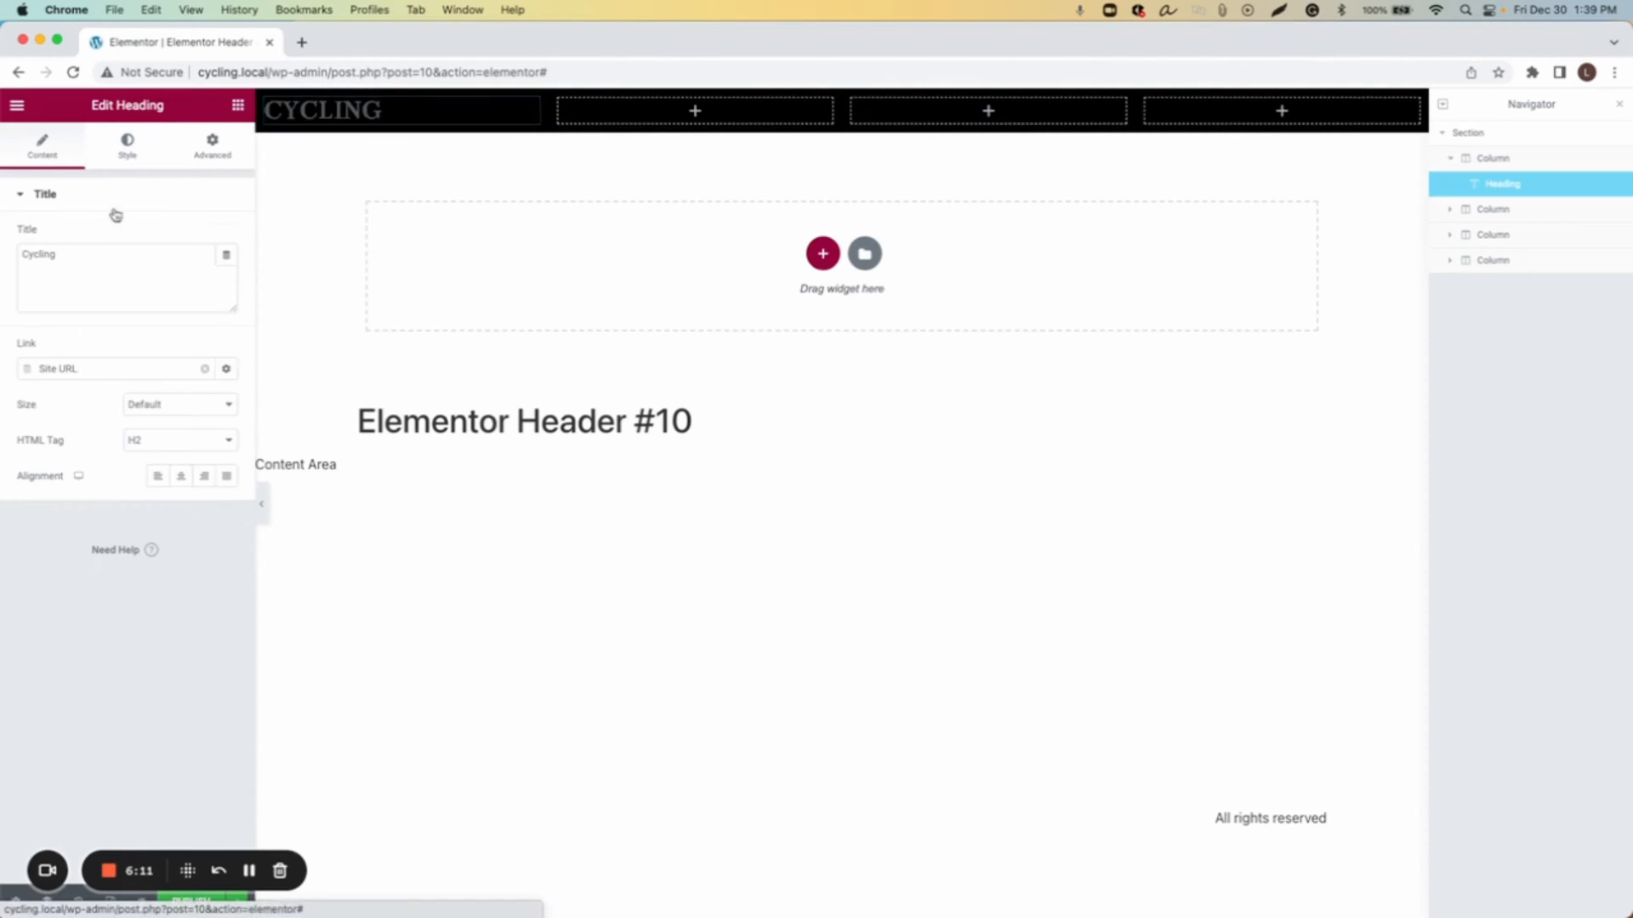
pyautogui.click(182, 477)
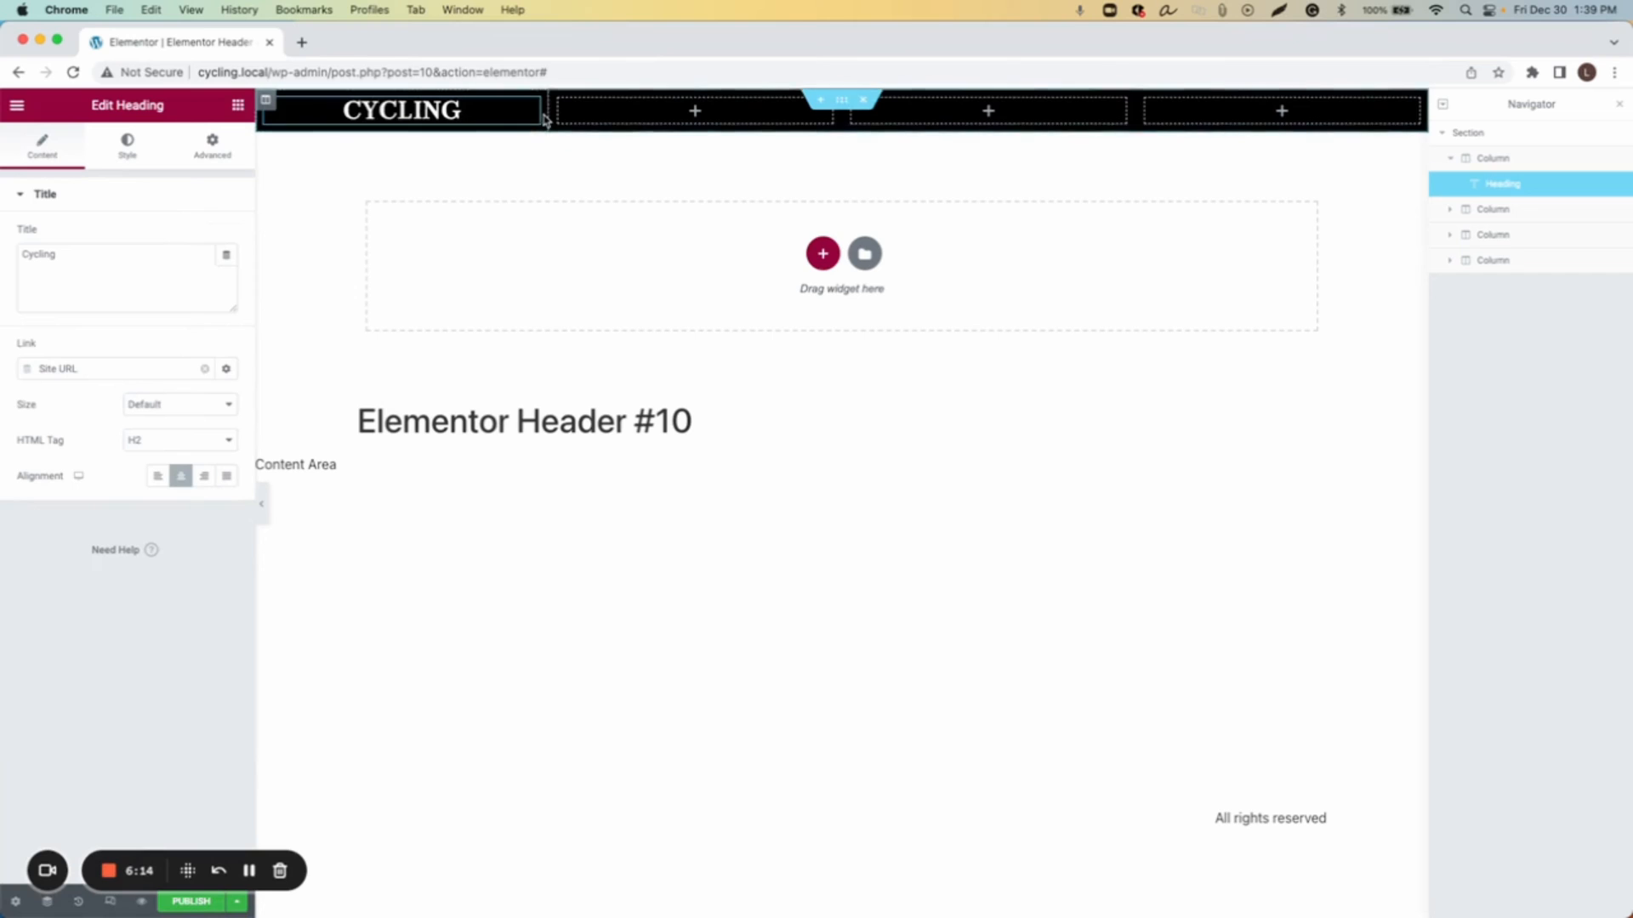
# Step: Narrow the first column to about 13% width and give it 30 top and 30 bottom padding
pyautogui.moveTo(545, 109); pyautogui.dragTo(413, 131)
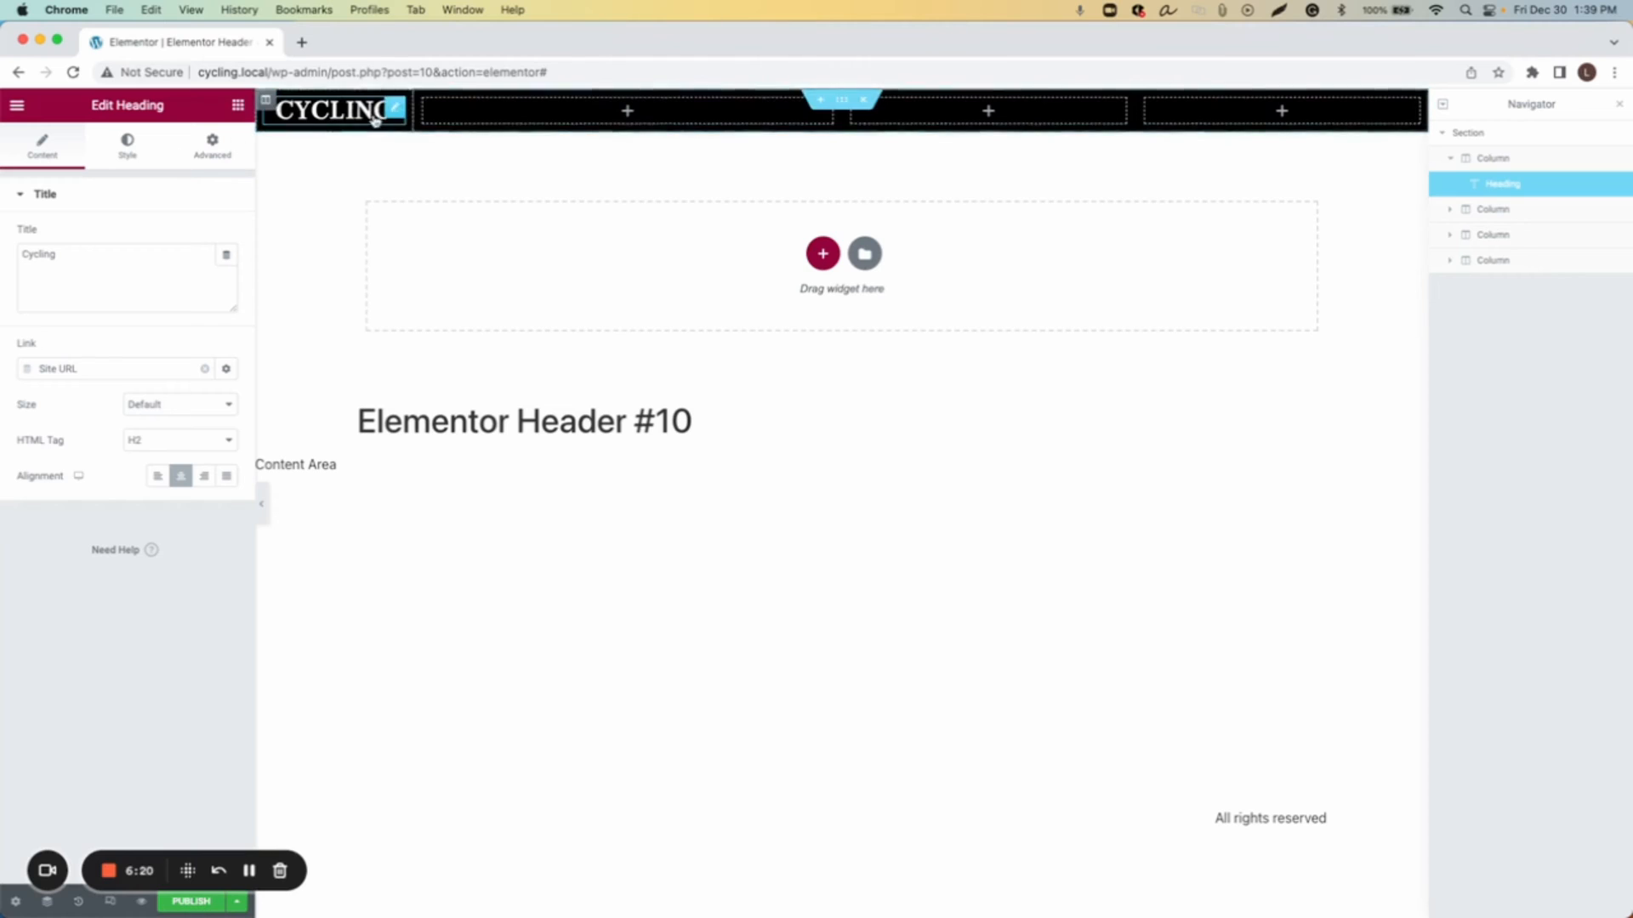
pyautogui.click(266, 101)
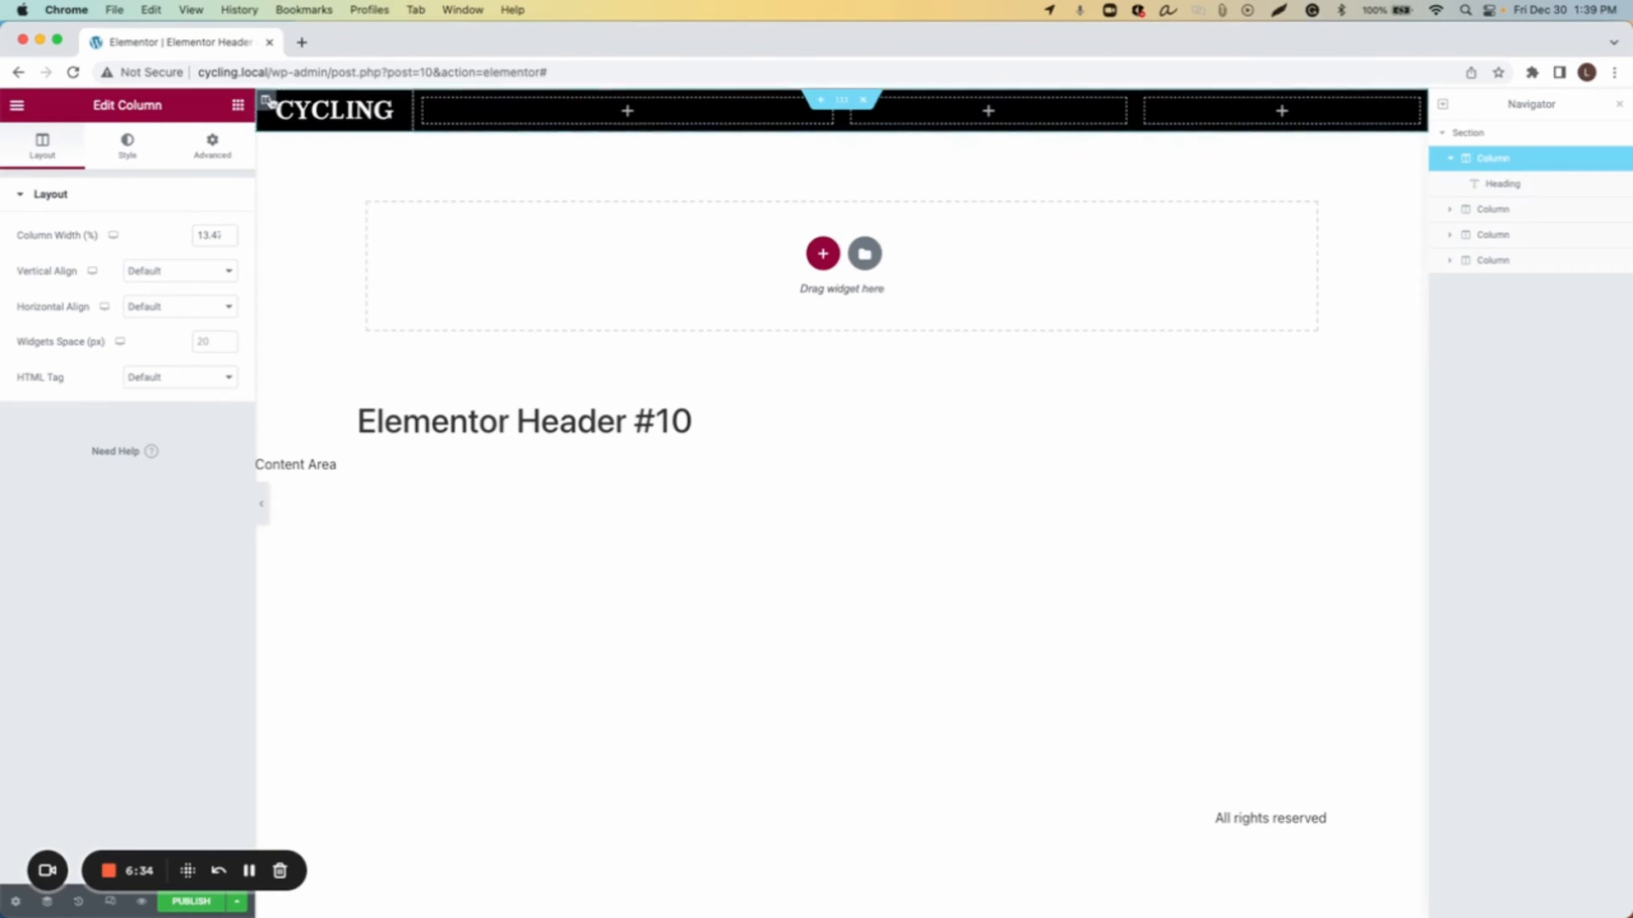
pyautogui.click(210, 150)
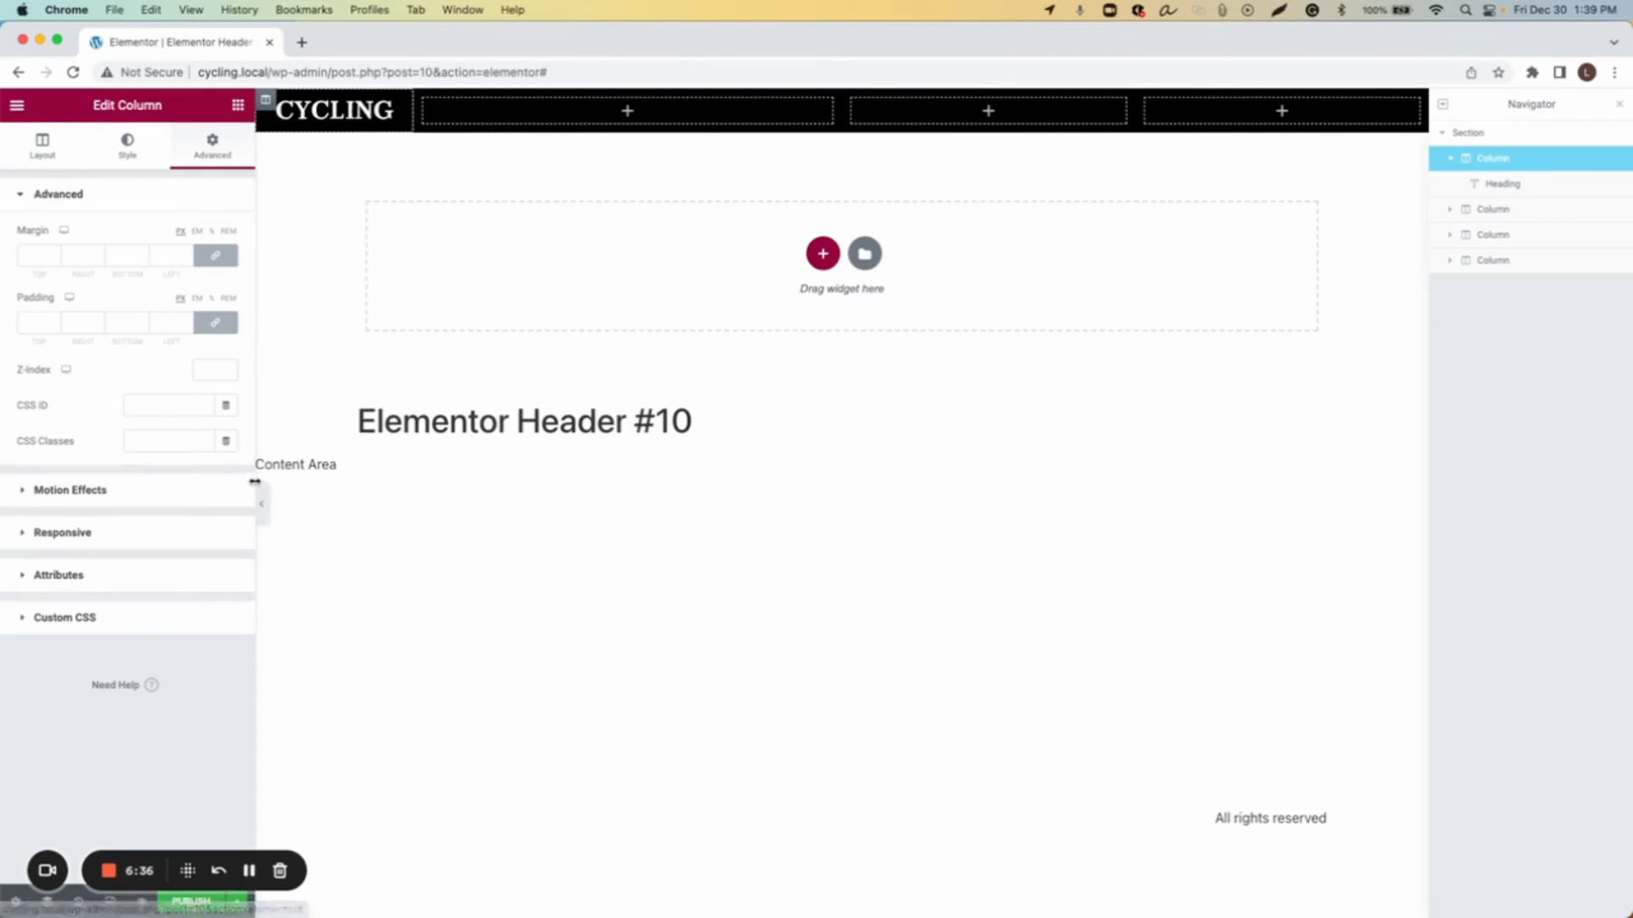
pyautogui.click(217, 325)
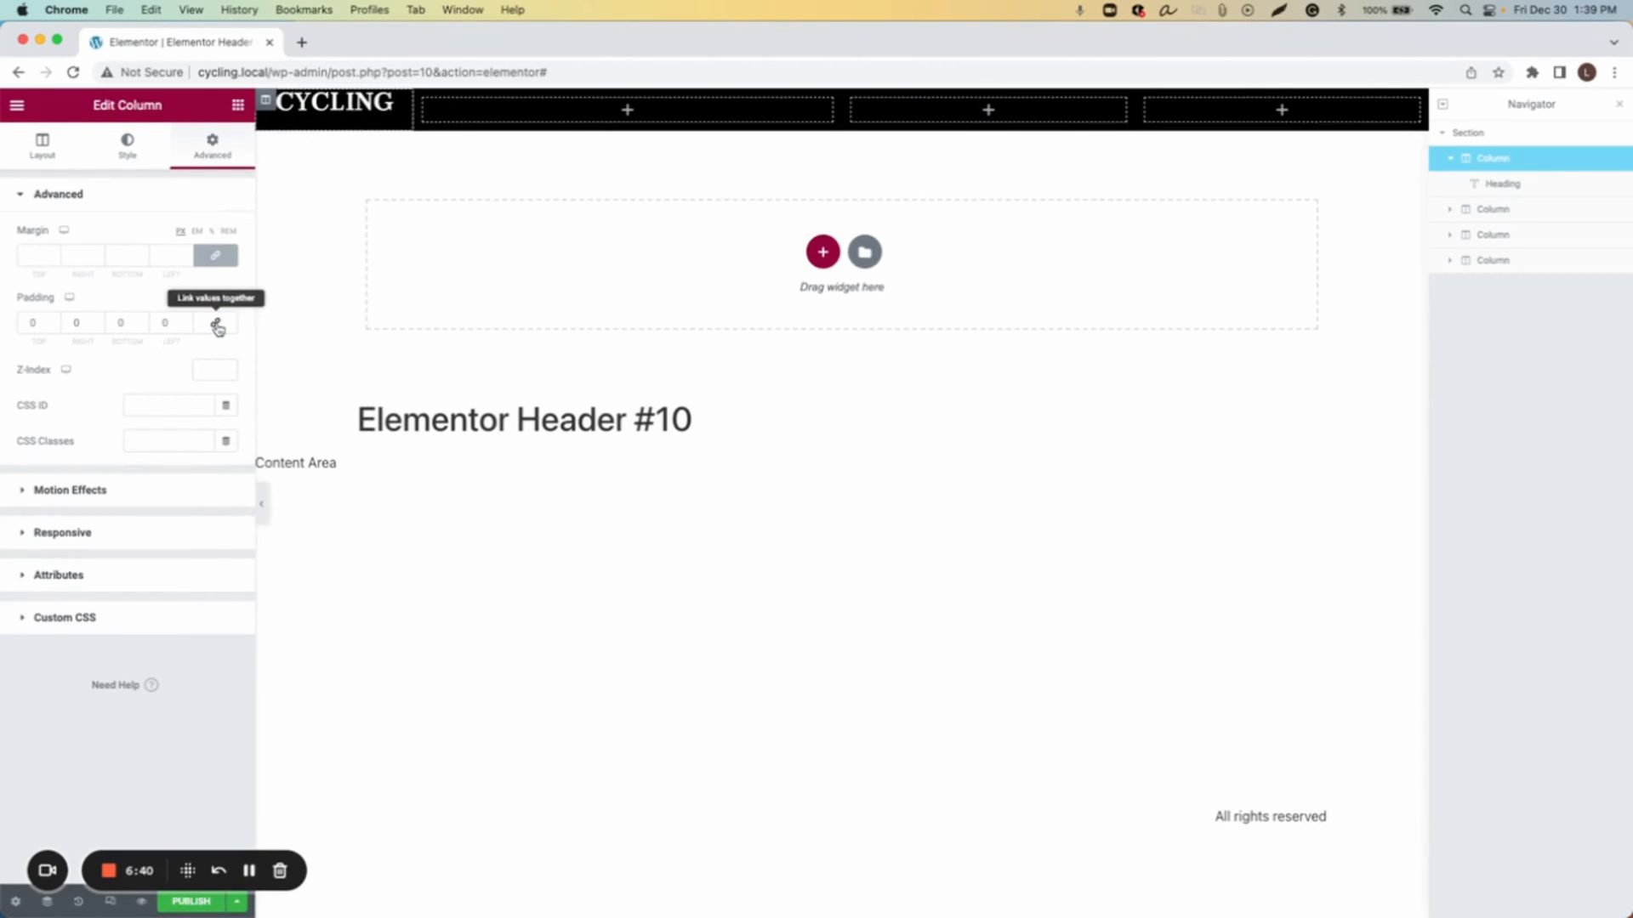
pyautogui.click(32, 325)
pyautogui.write('30')
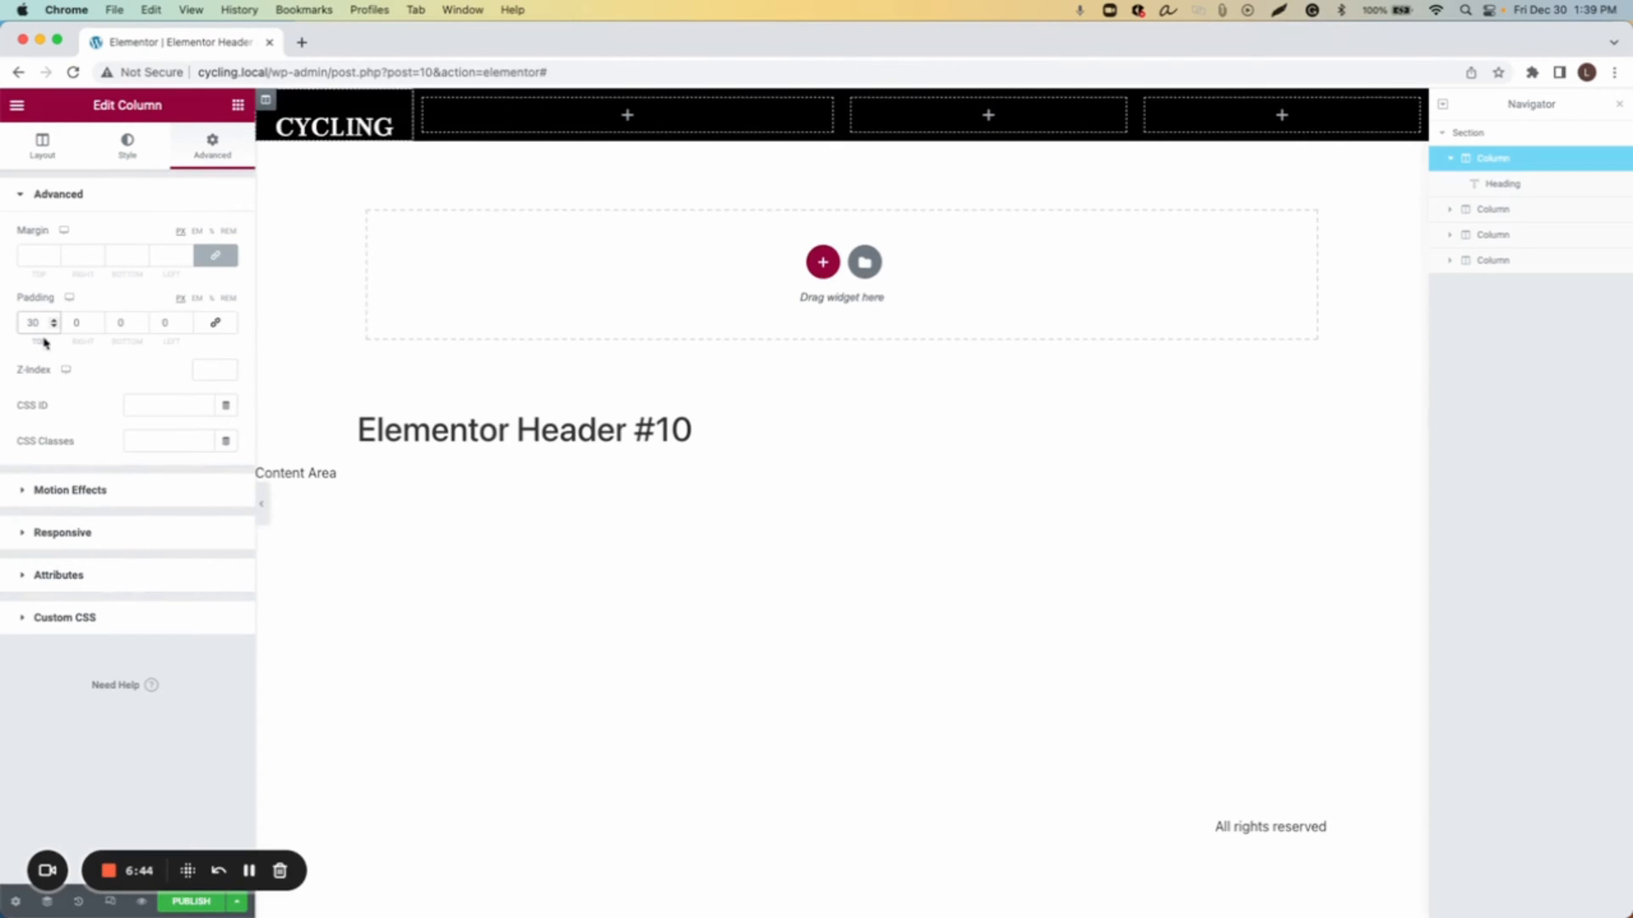
pyautogui.click(117, 323)
pyautogui.write('30')
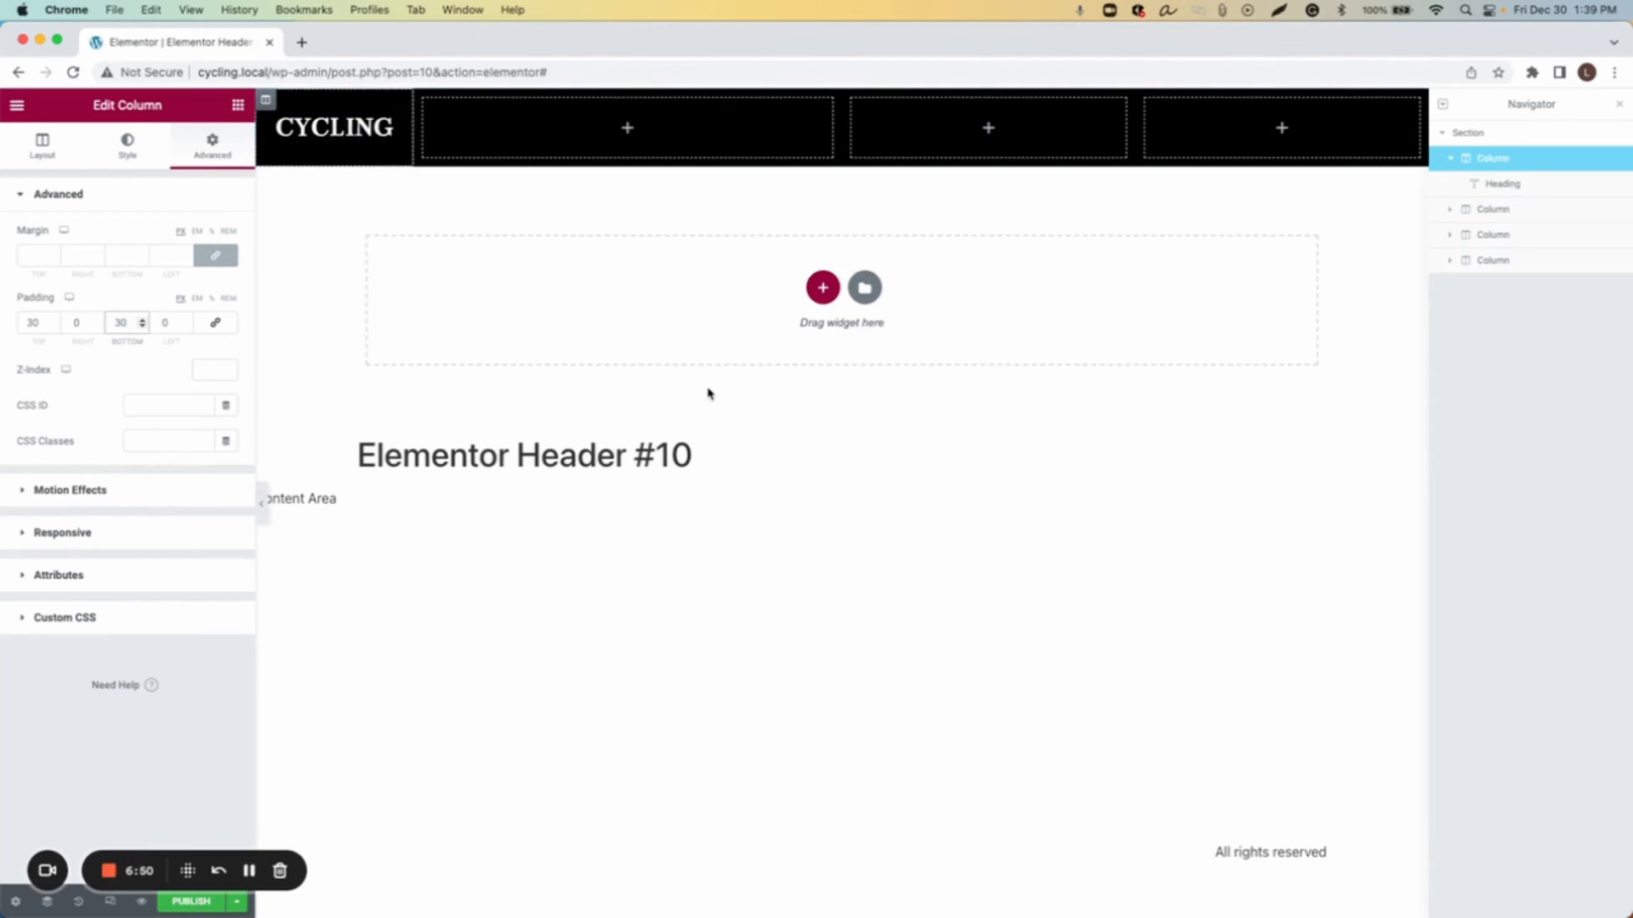
# Step: Add a Nav Menu widget to the second column and a Button widget to the third column
pyautogui.click(238, 104)
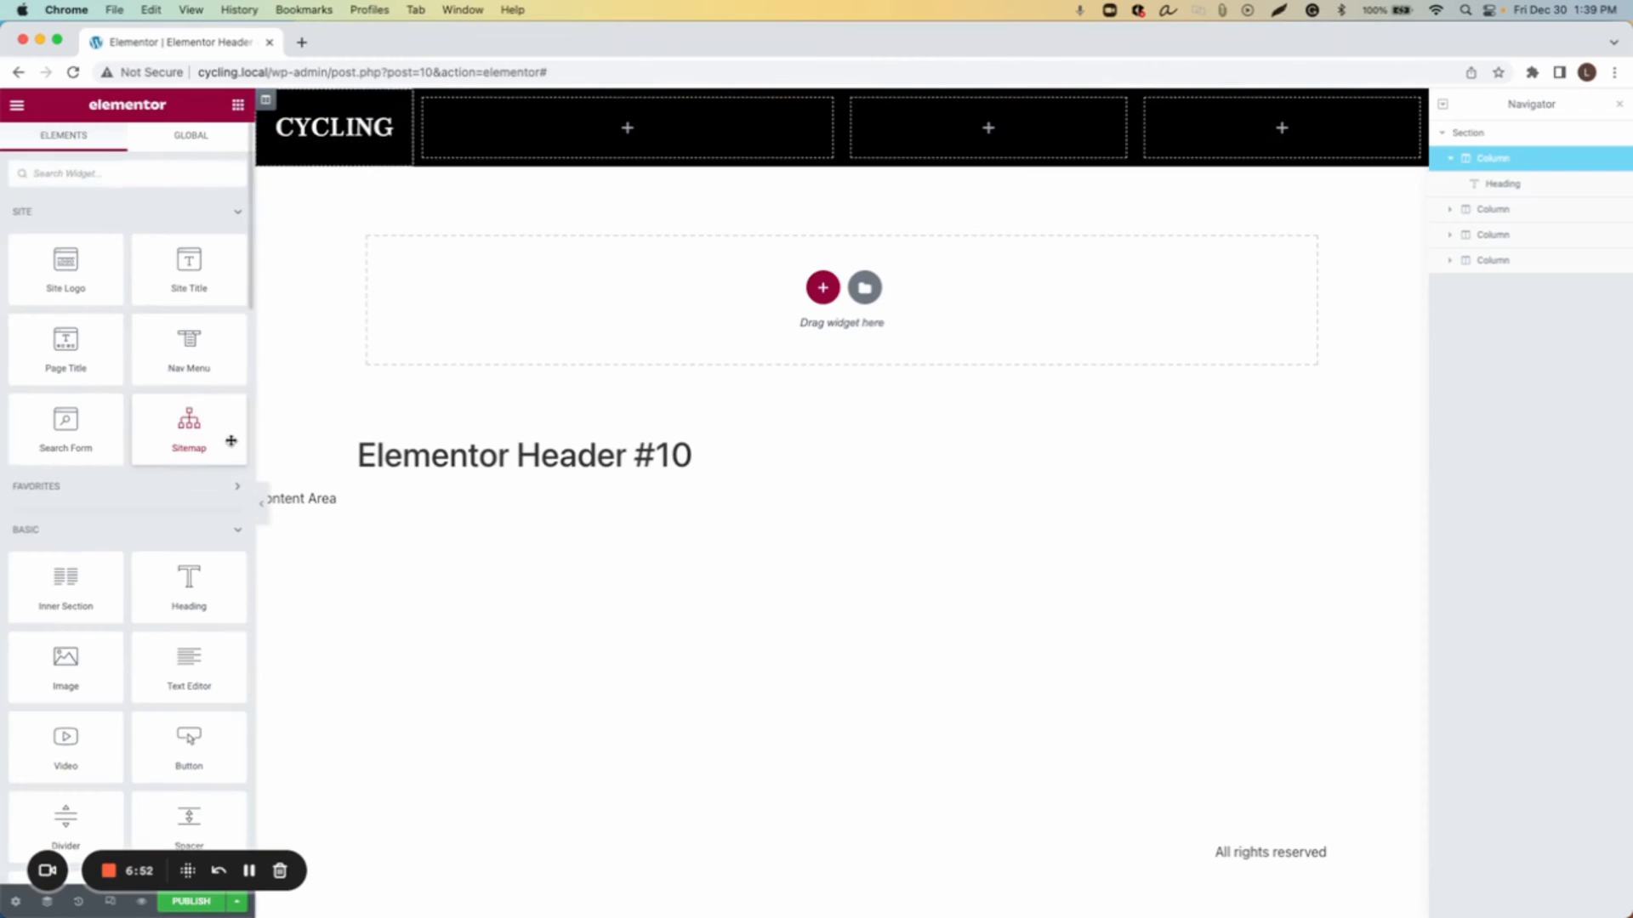
pyautogui.moveTo(189, 345); pyautogui.dragTo(627, 142)
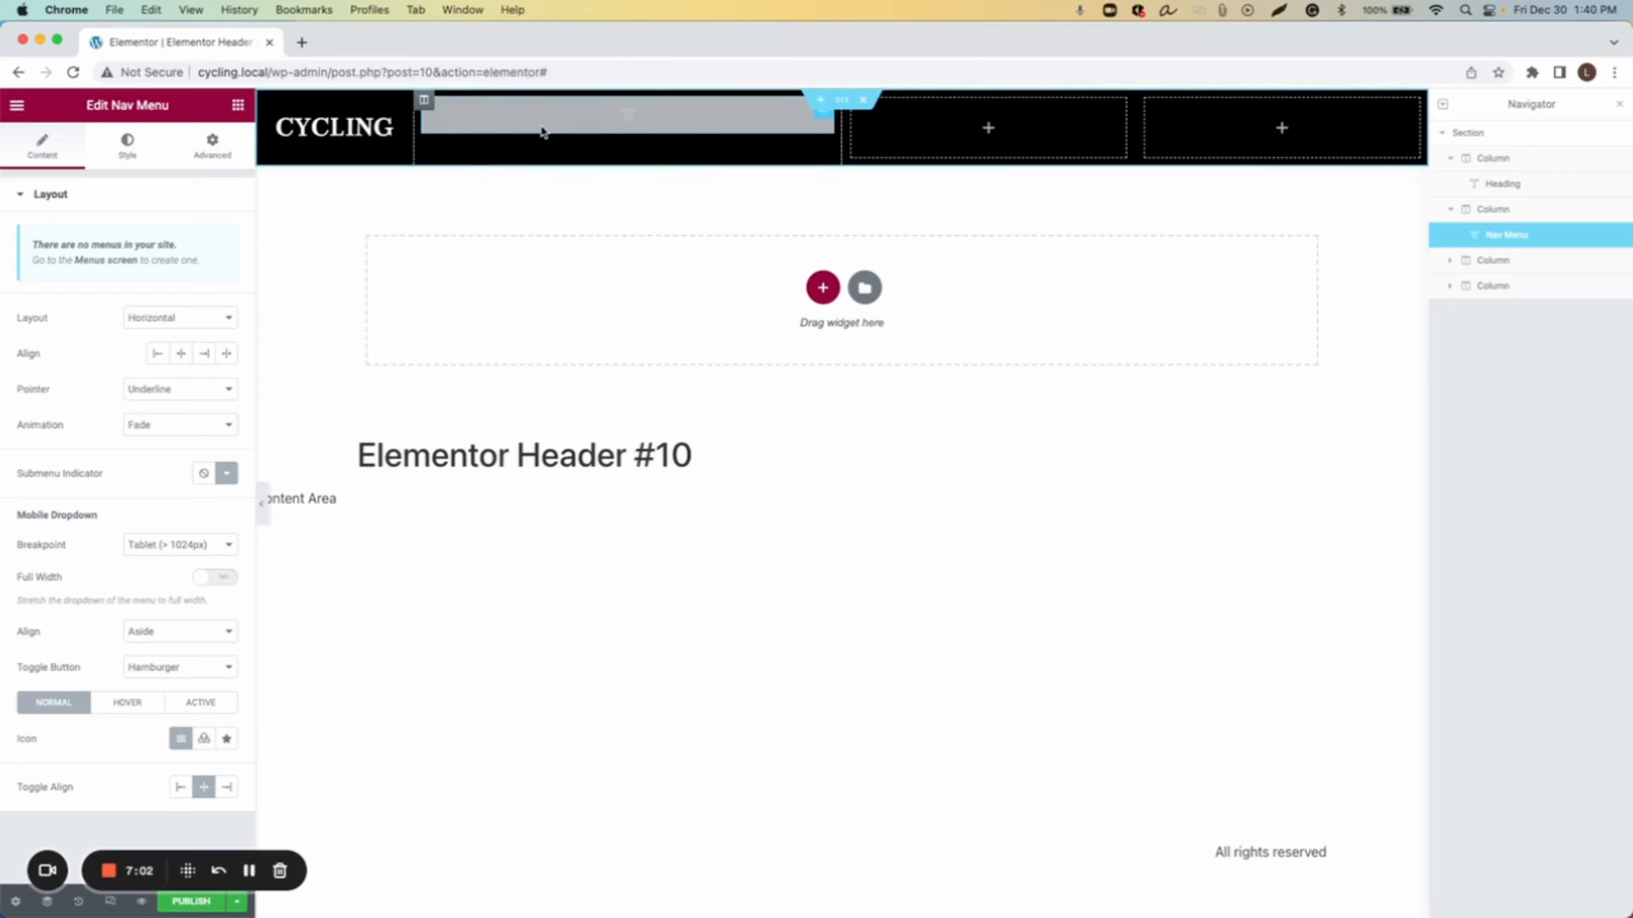
pyautogui.click(238, 104)
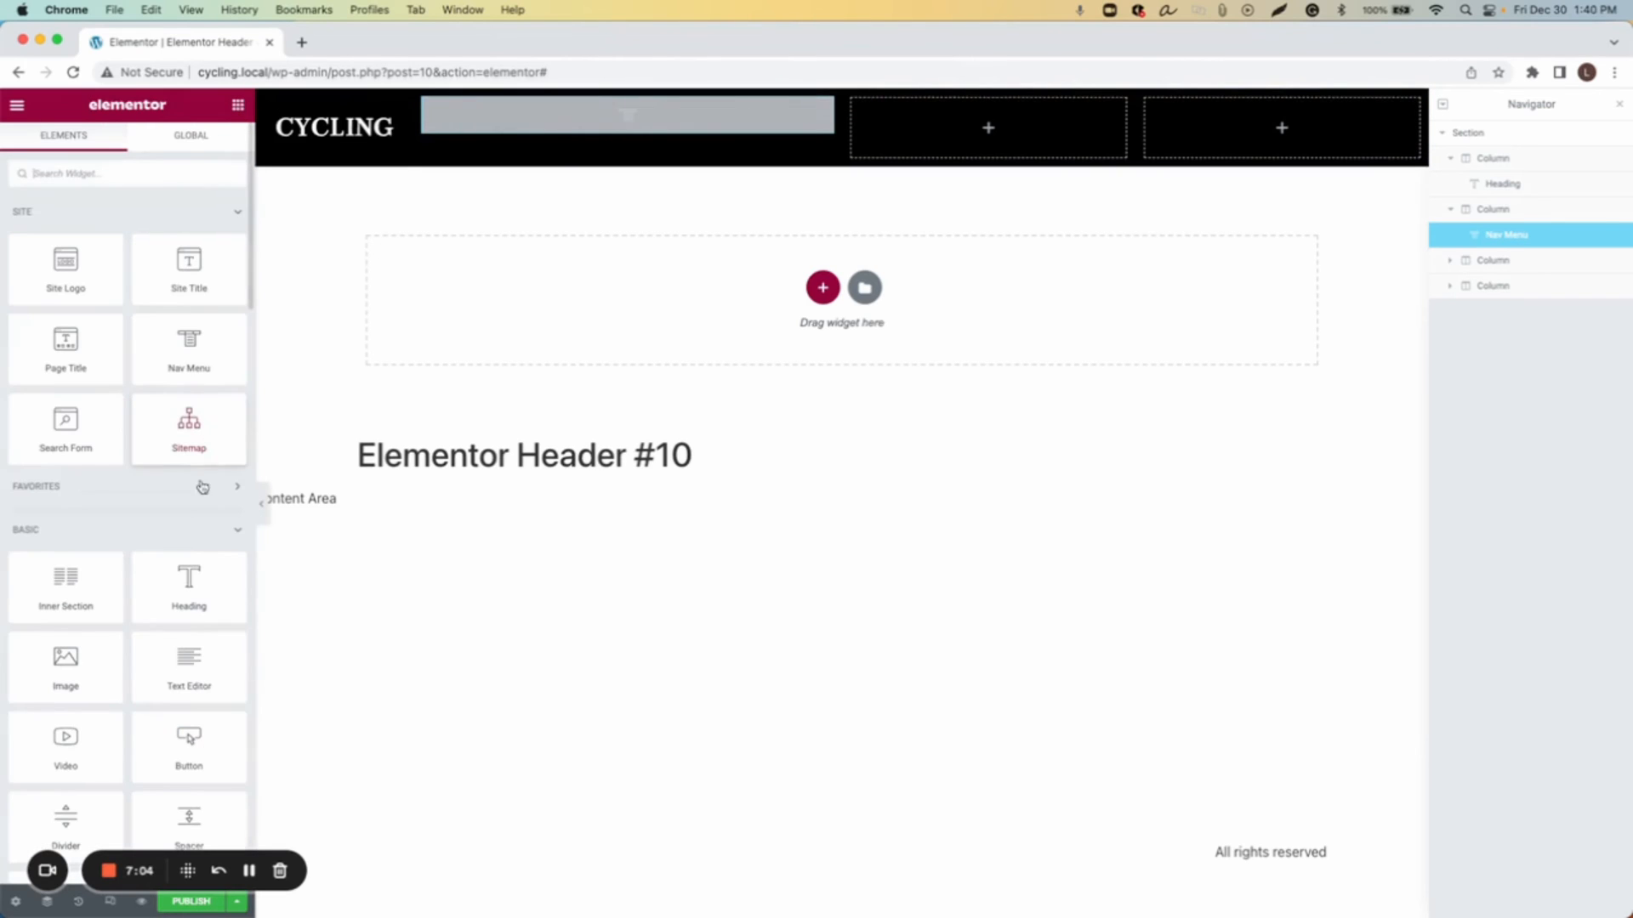
pyautogui.moveTo(195, 748); pyautogui.dragTo(973, 129)
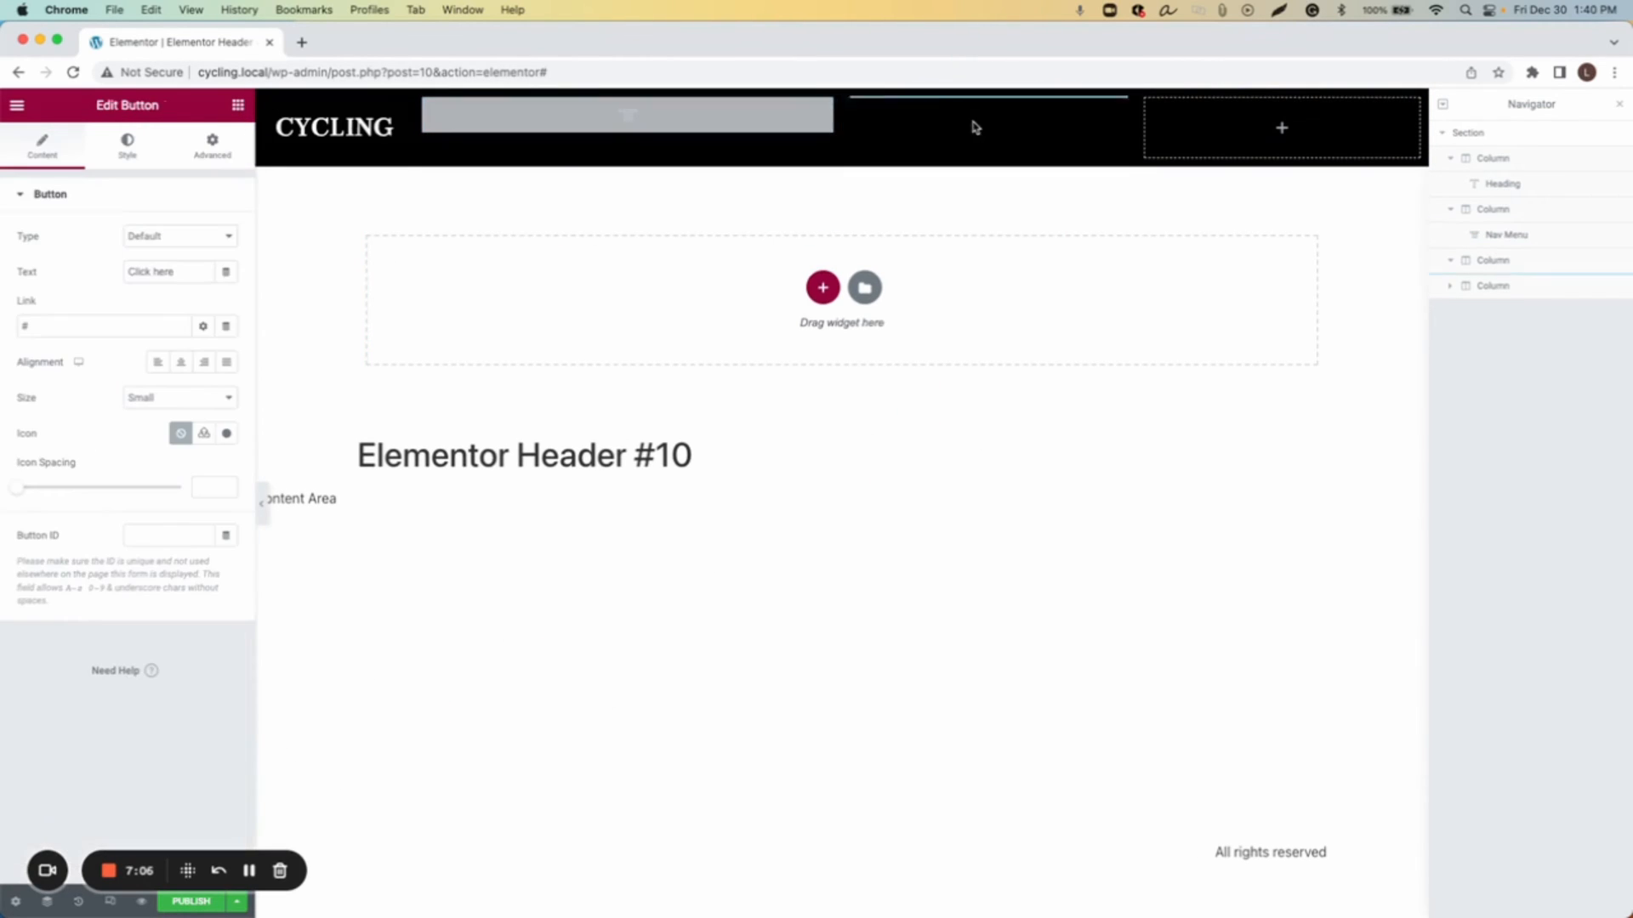
# Step: Search the widgets for search and place a Search Form widget in the fourth column
pyautogui.click(239, 104)
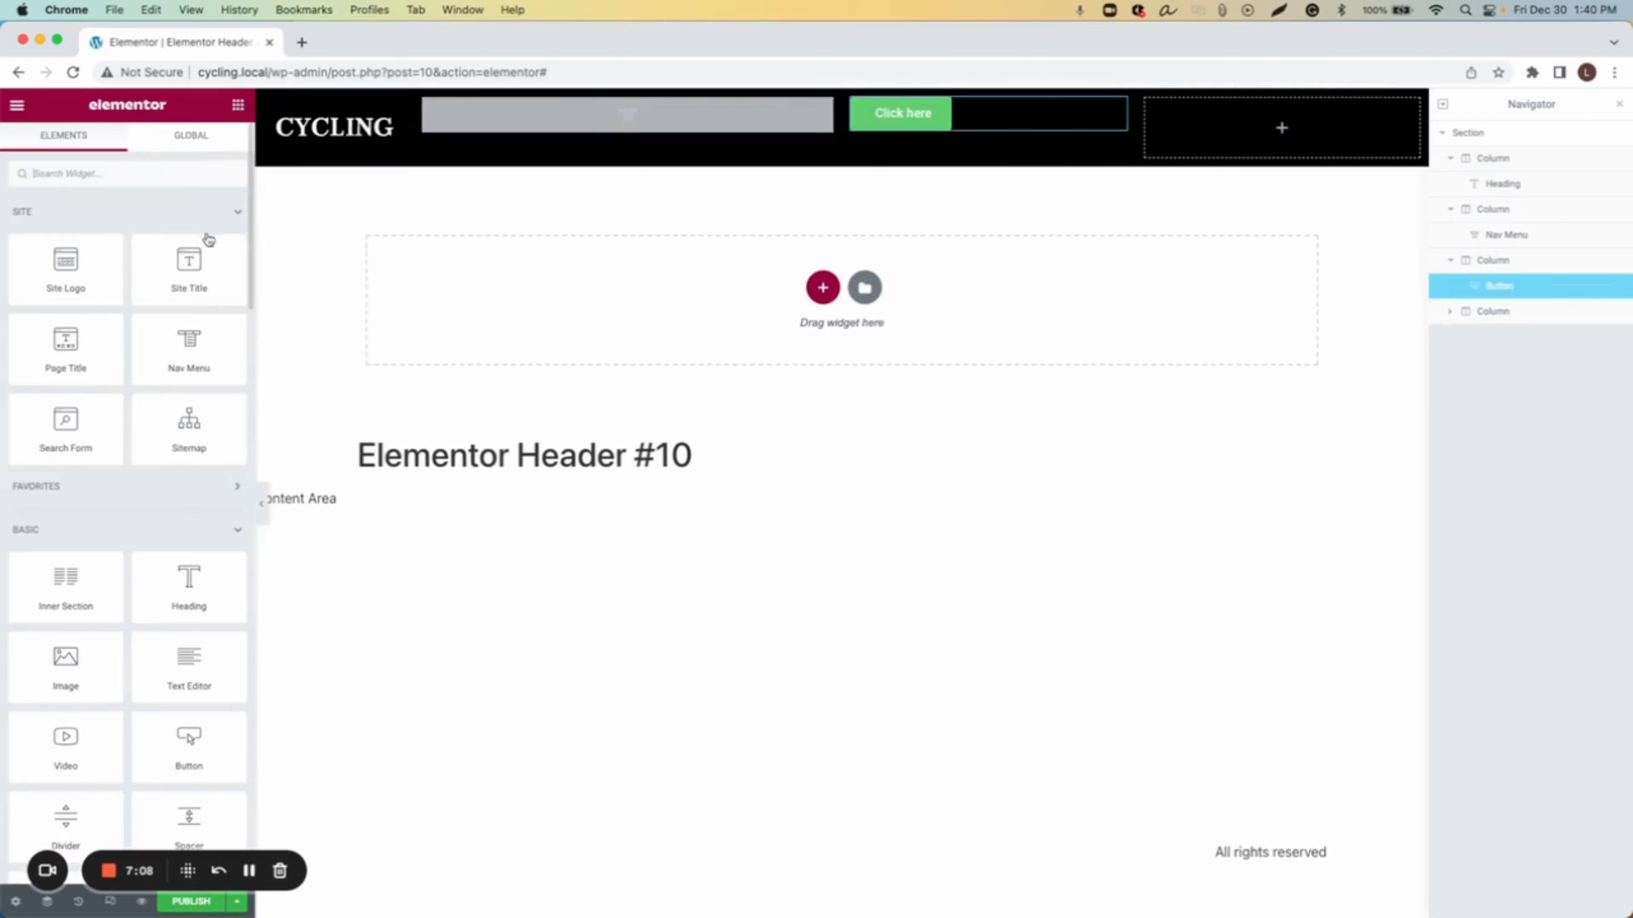
pyautogui.click(128, 175)
pyautogui.write('searc')
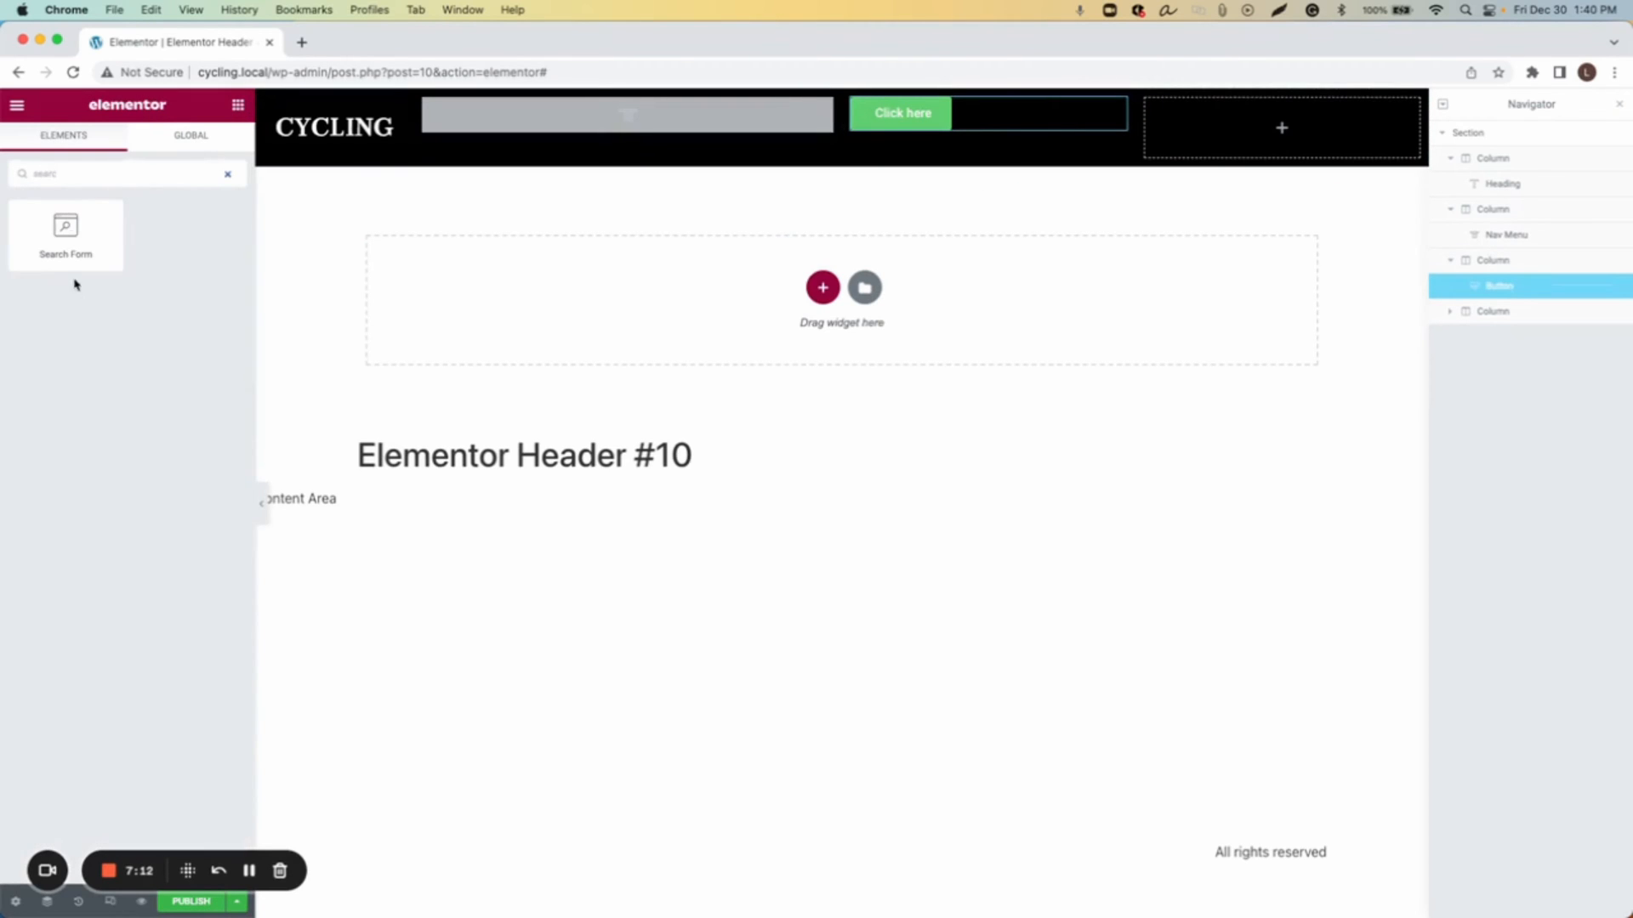
pyautogui.moveTo(66, 228); pyautogui.dragTo(1291, 133)
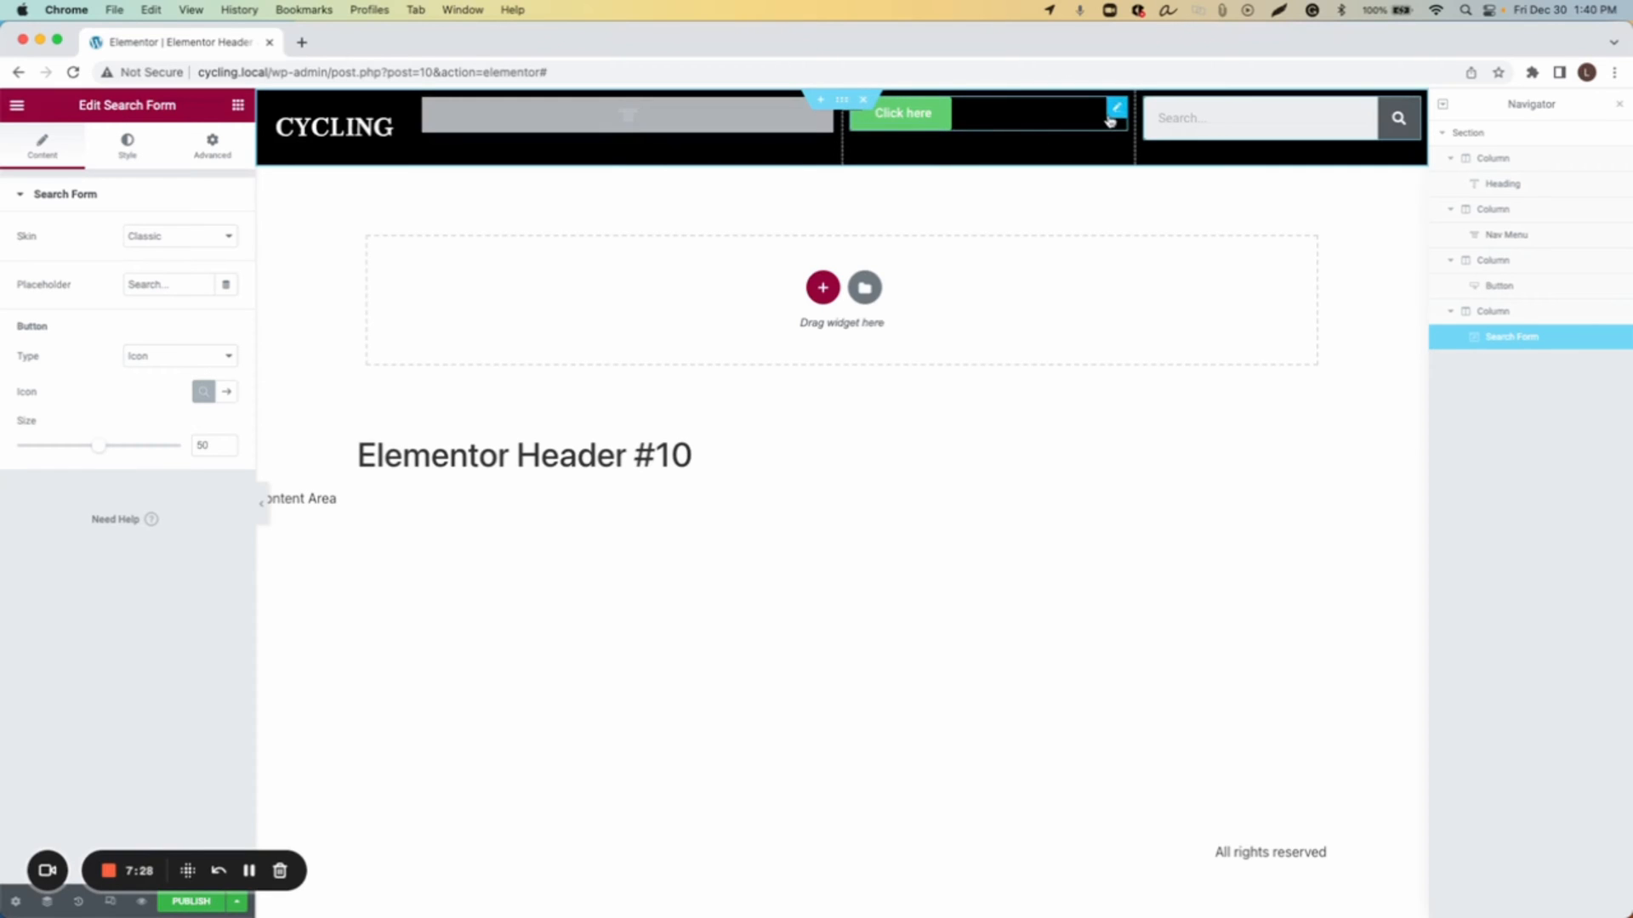
# Step: Left-align the button and change its text to Contact
pyautogui.moveTo(1114, 117); pyautogui.dragTo(1081, 153)
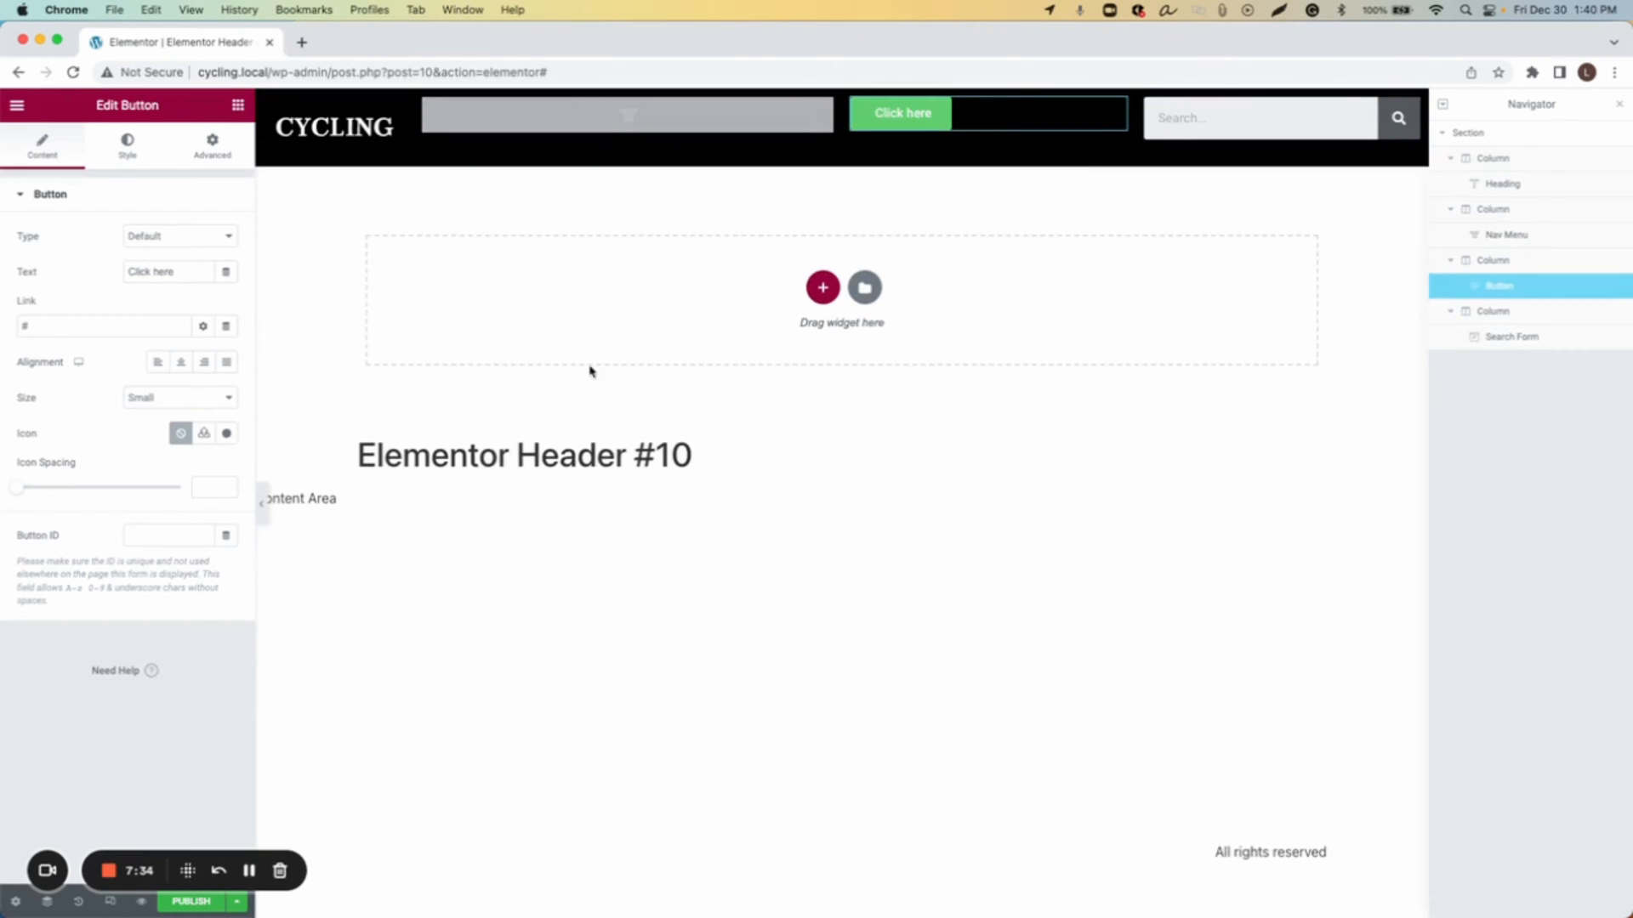
pyautogui.click(156, 372)
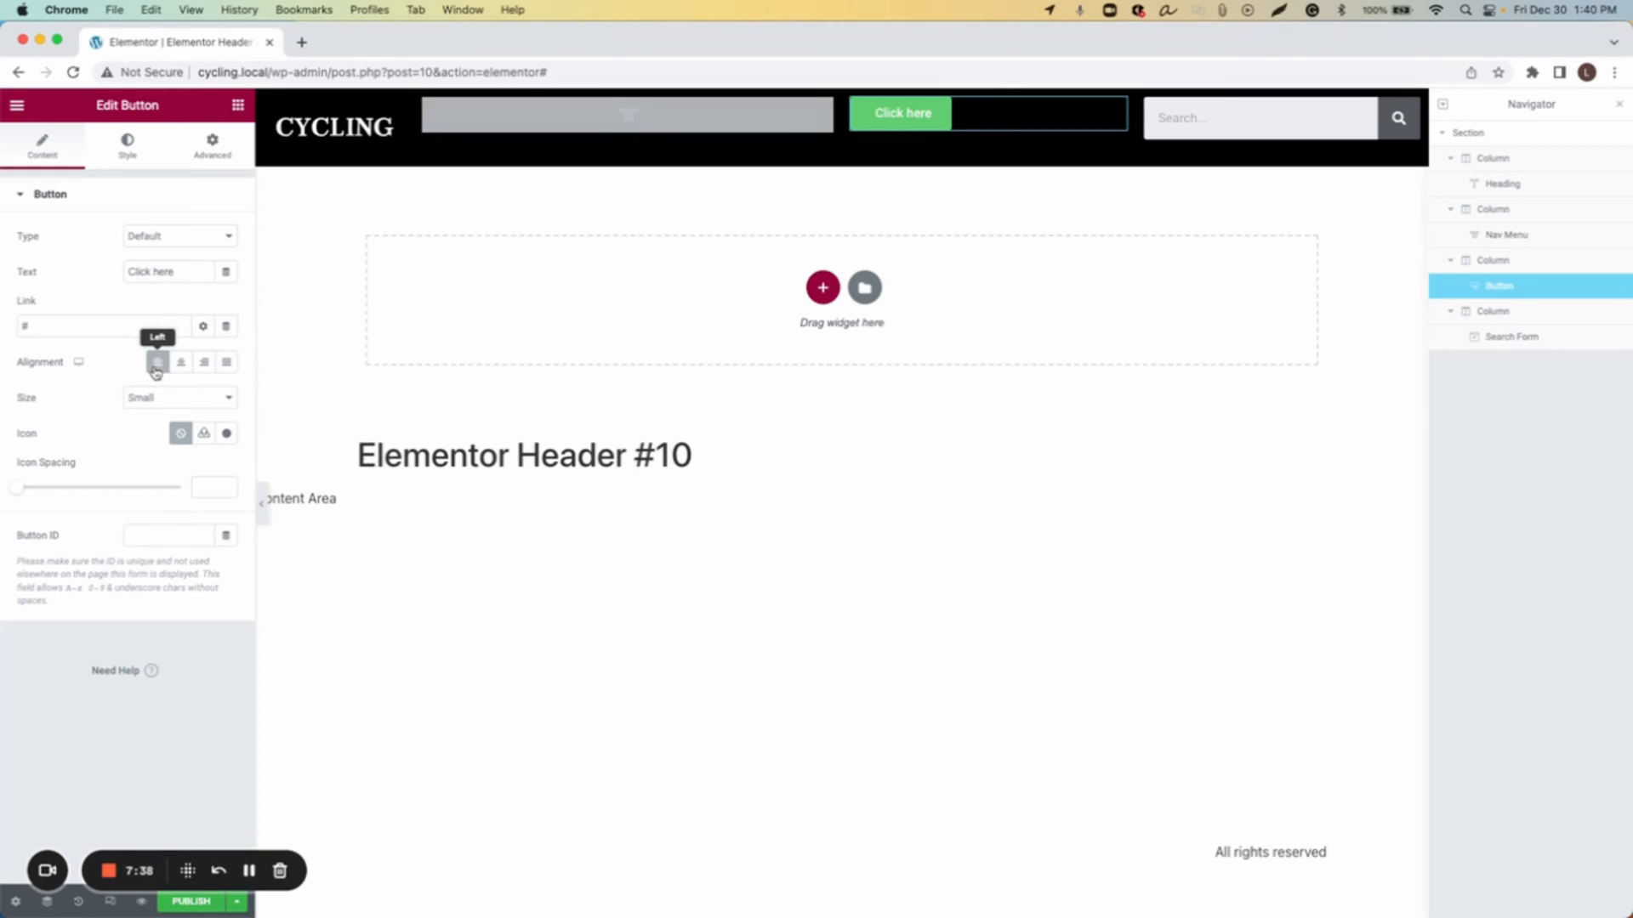
pyautogui.tripleClick(175, 273)
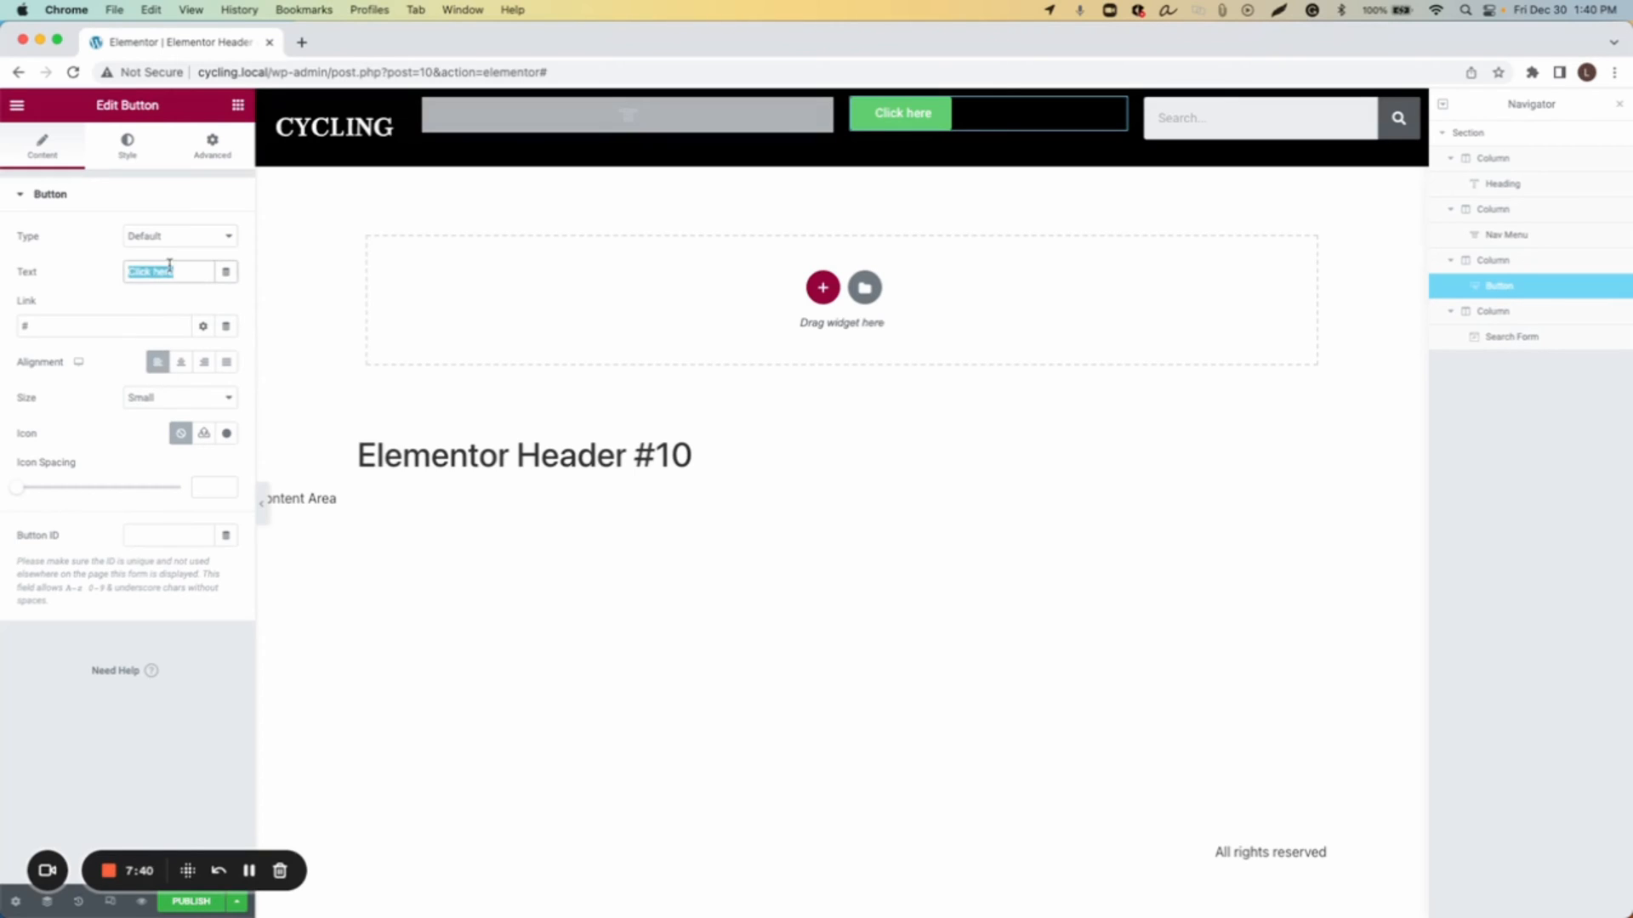
pyautogui.write('Contact')
# Step: Make the button's background color fully transparent
pyautogui.click(128, 155)
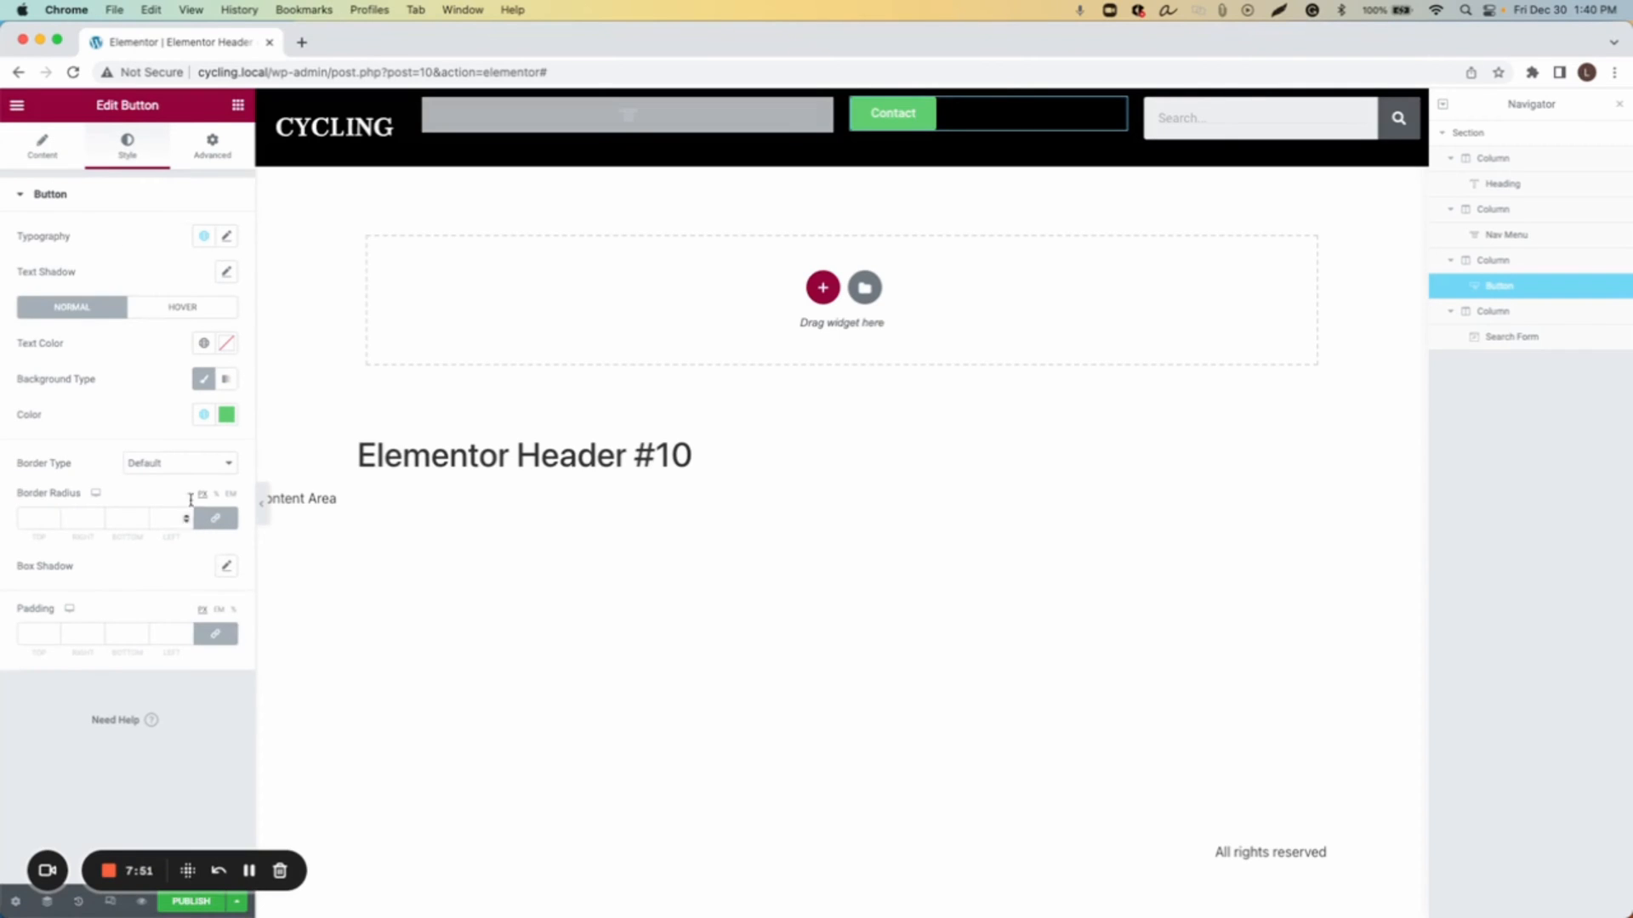
pyautogui.click(226, 416)
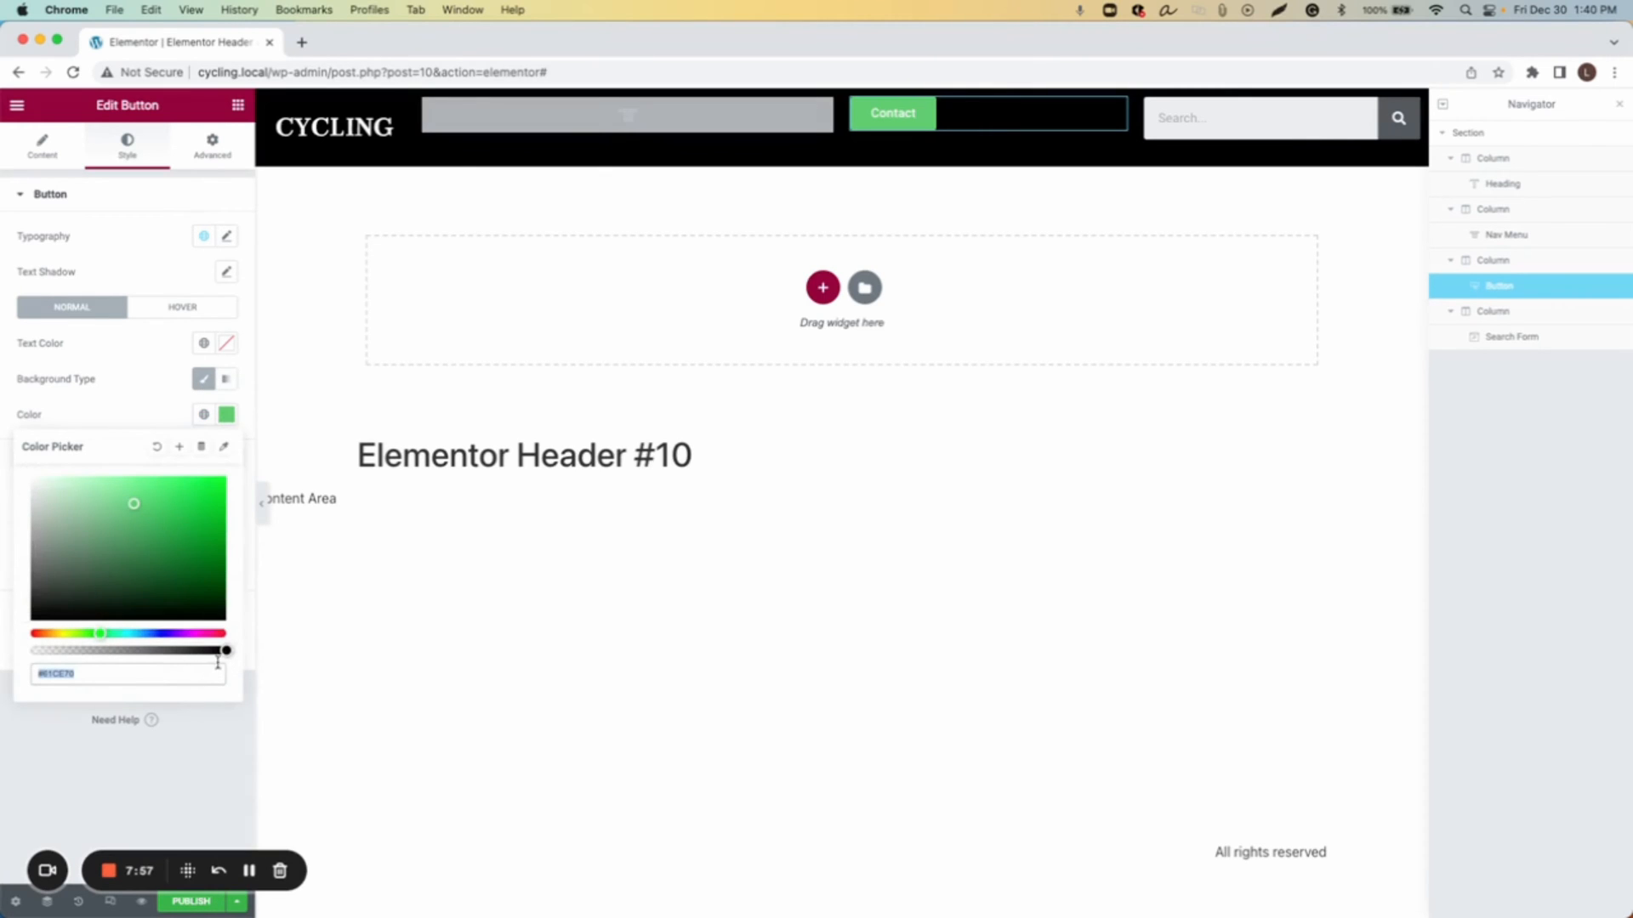
pyautogui.moveTo(226, 652); pyautogui.dragTo(32, 651)
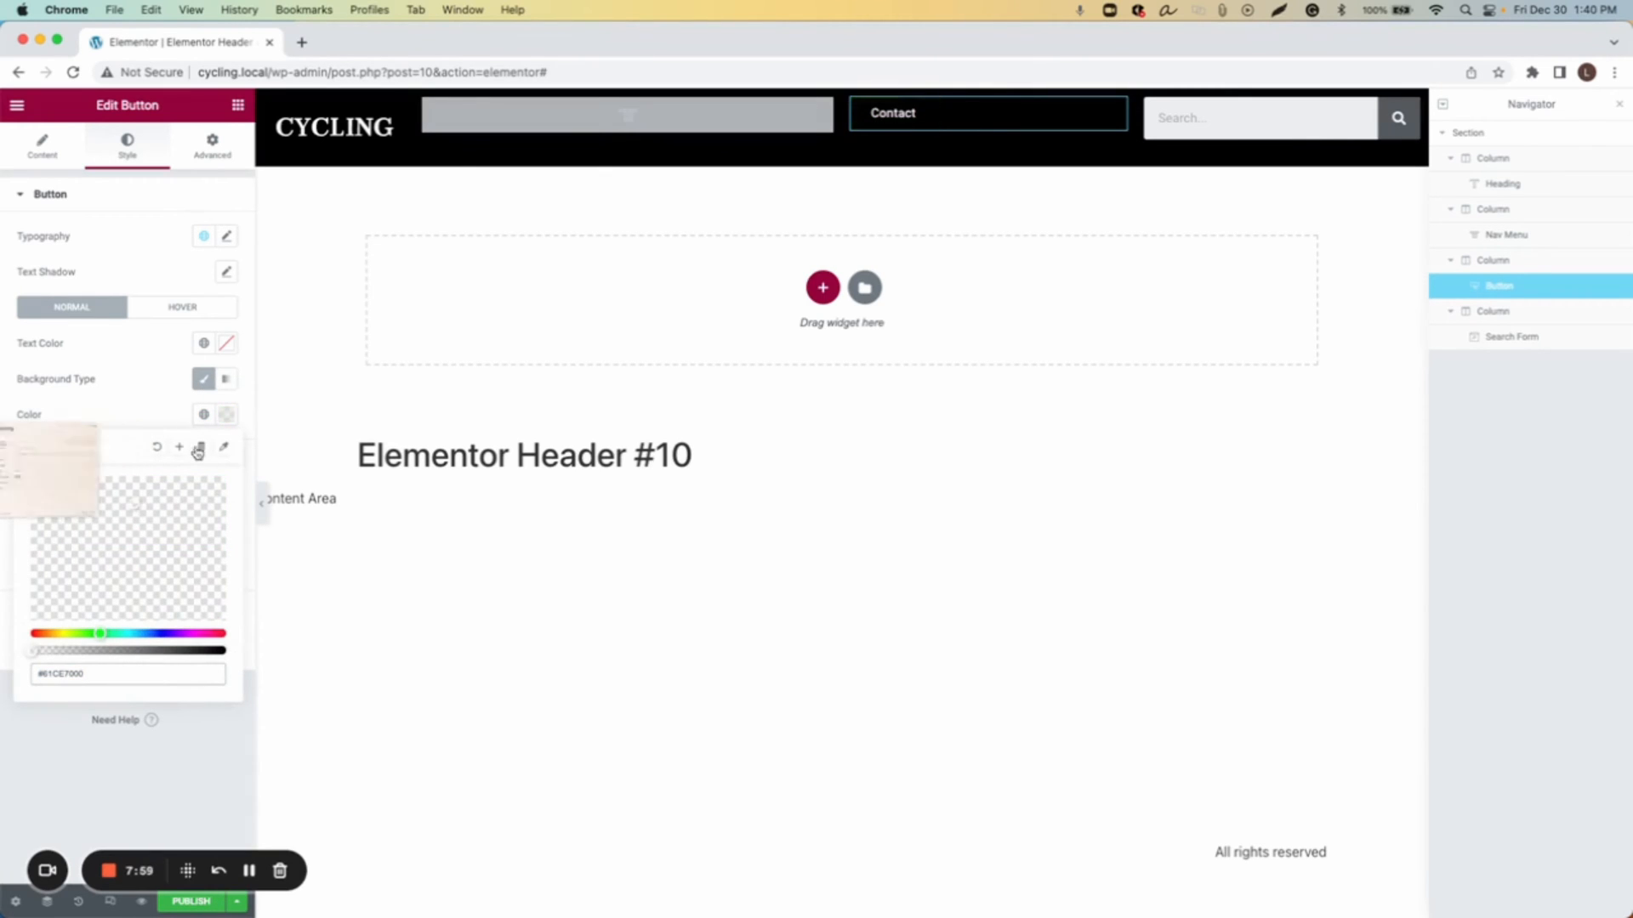
pyautogui.click(227, 419)
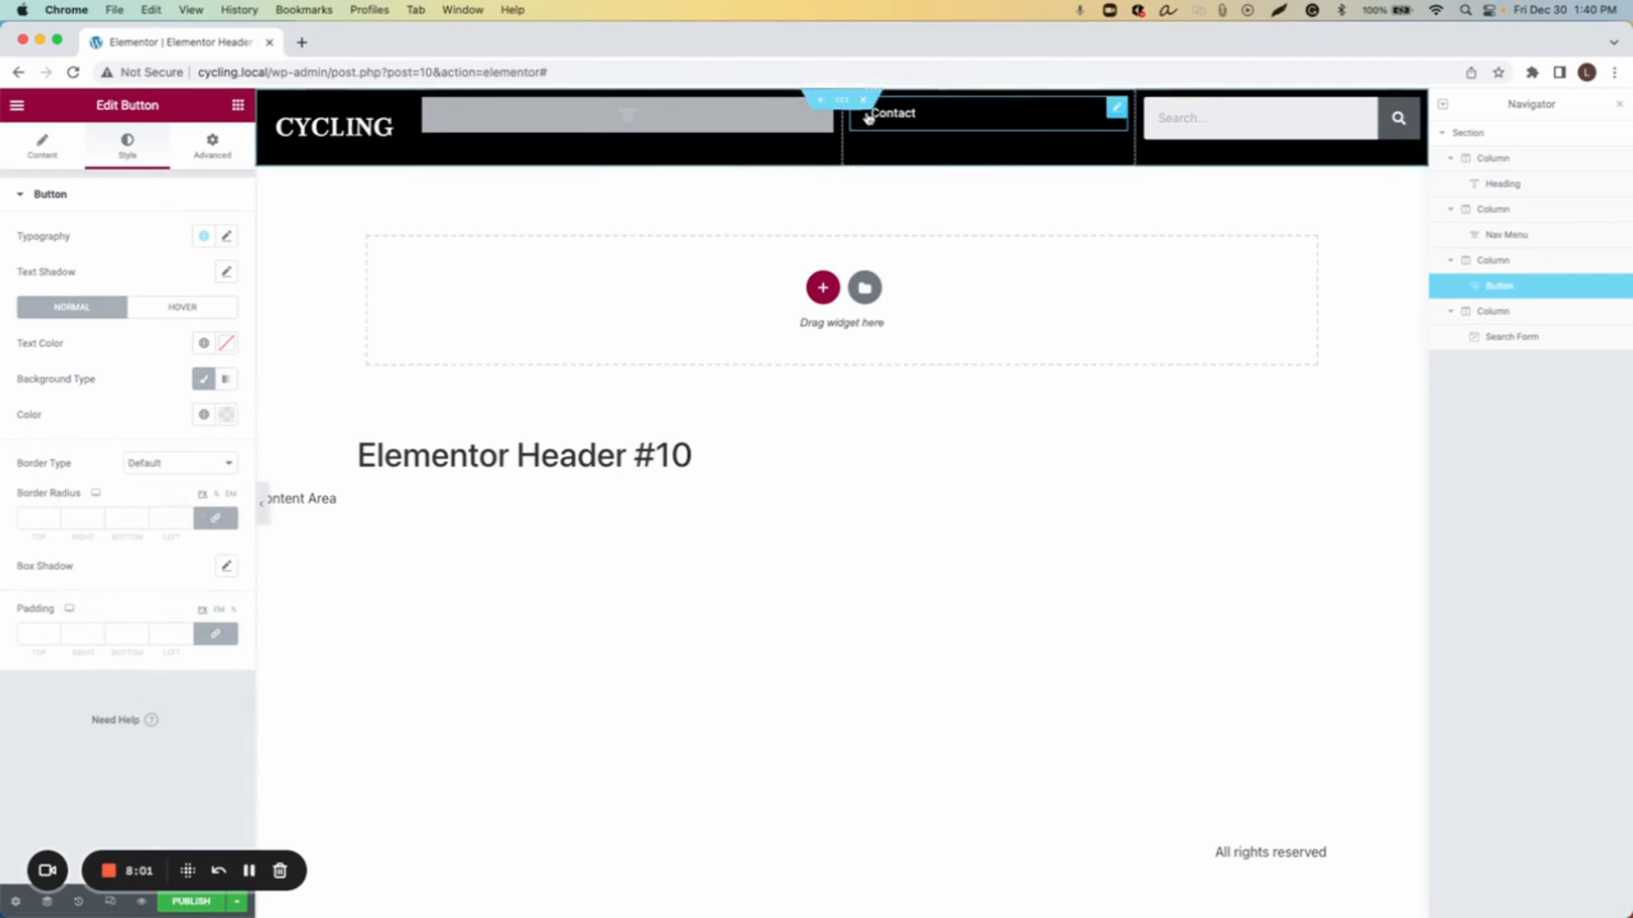
# Step: Give the button a solid border 3 wide and set its font size to 24
pyautogui.click(166, 467)
pyautogui.click(167, 500)
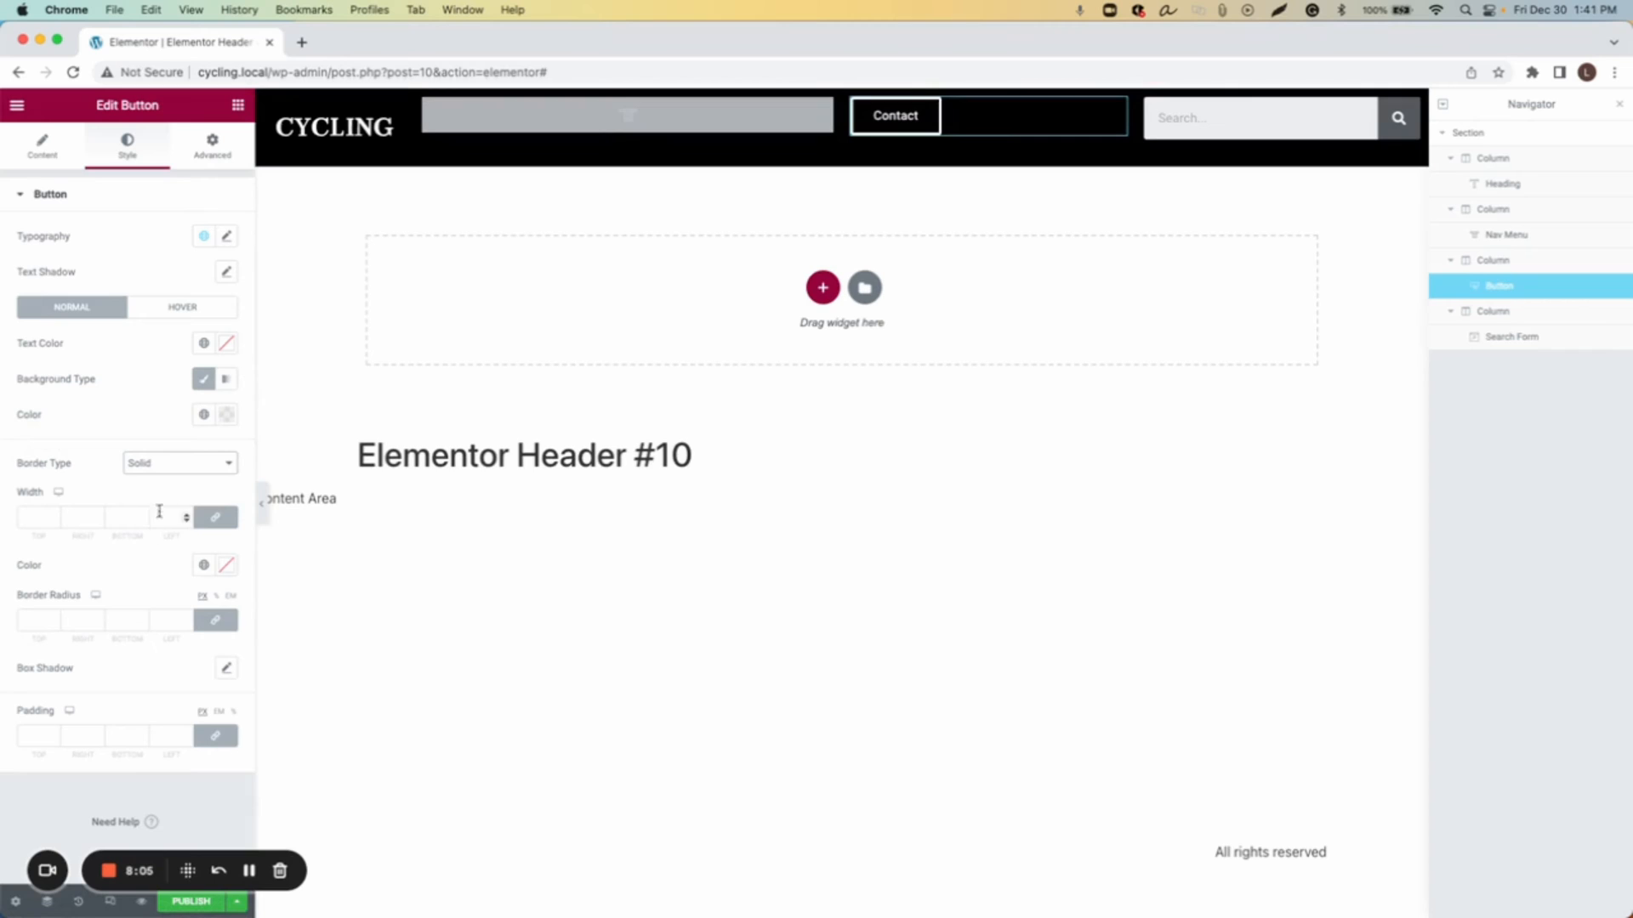
pyautogui.click(54, 518)
pyautogui.write('3')
pyautogui.click(227, 240)
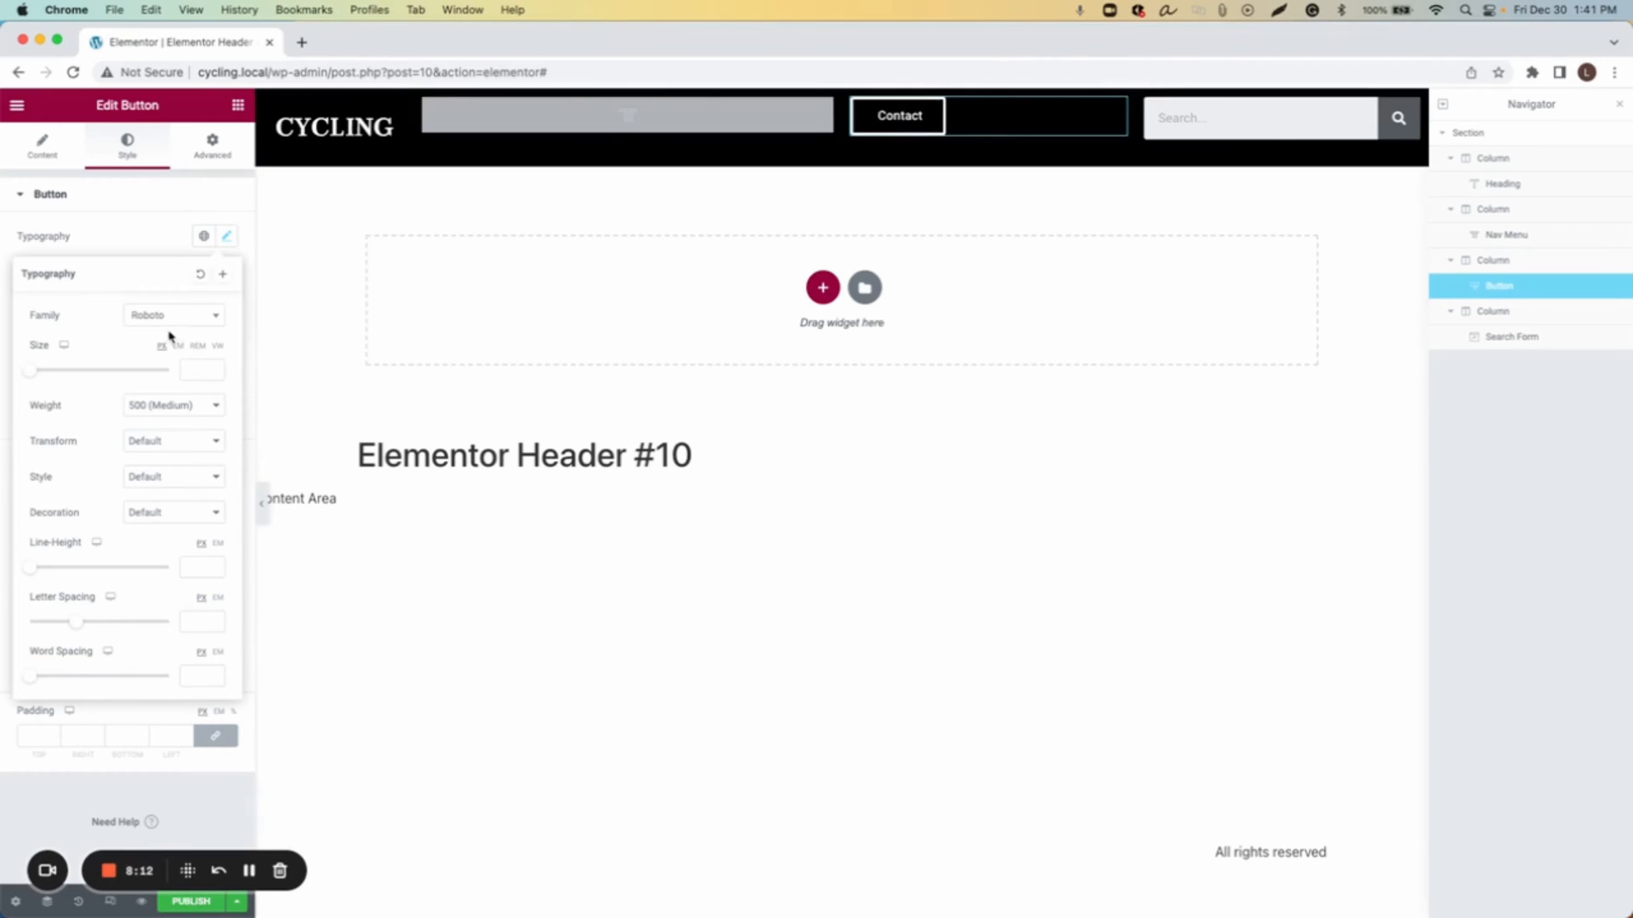
pyautogui.moveTo(31, 371); pyautogui.dragTo(47, 383)
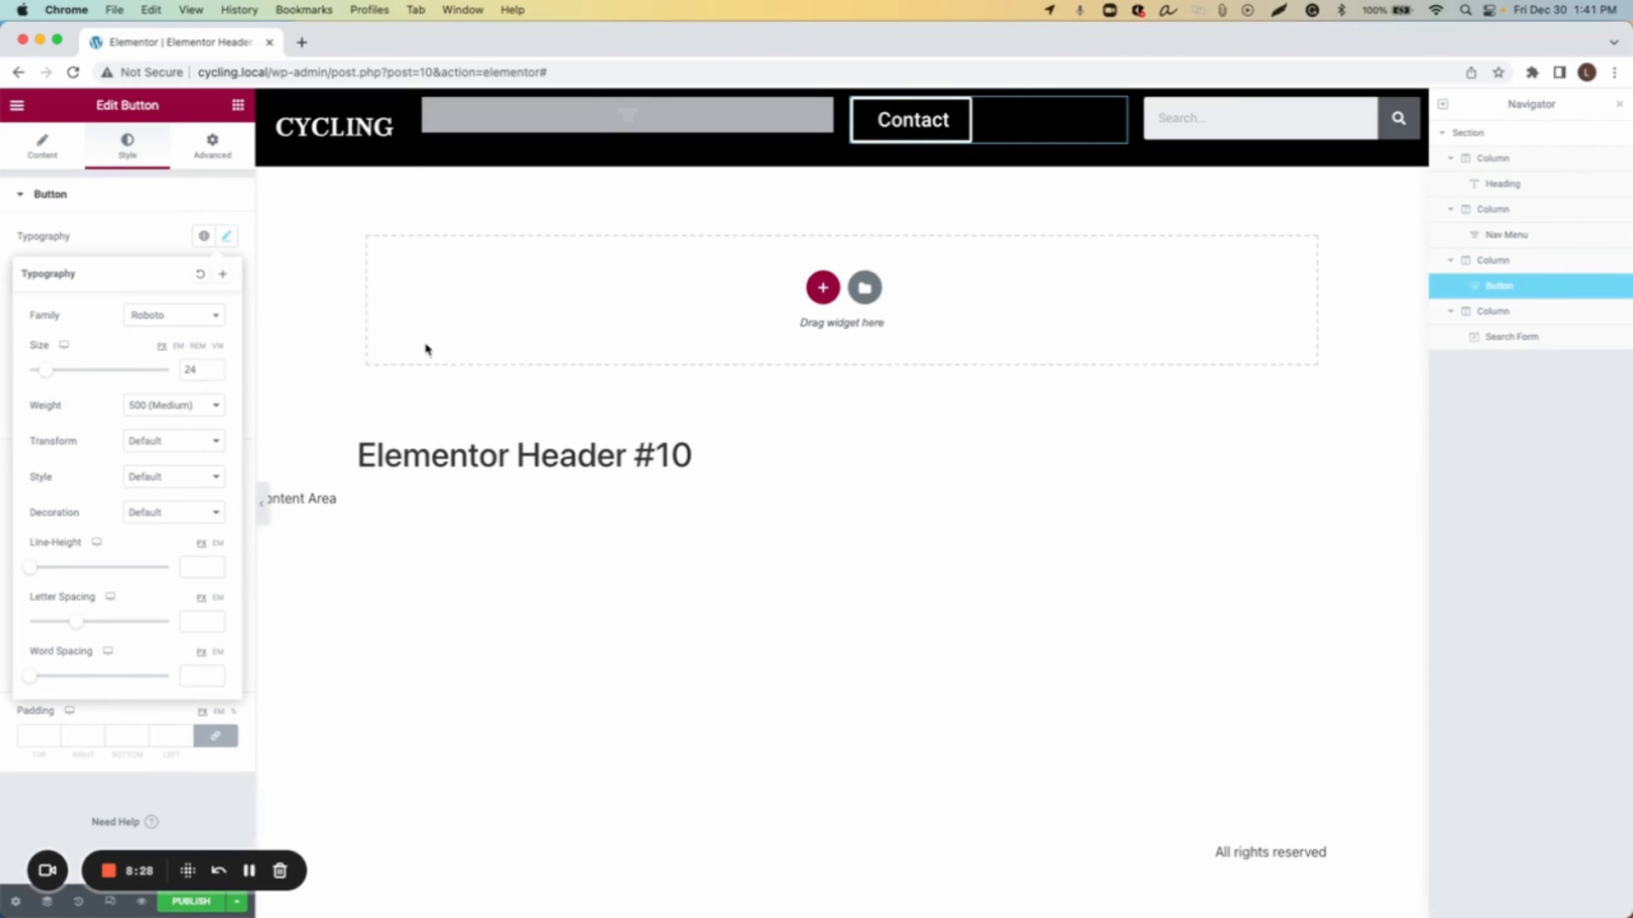
# Step: Set the button widget's padding to 12 top and 4 bottom
pyautogui.click(219, 159)
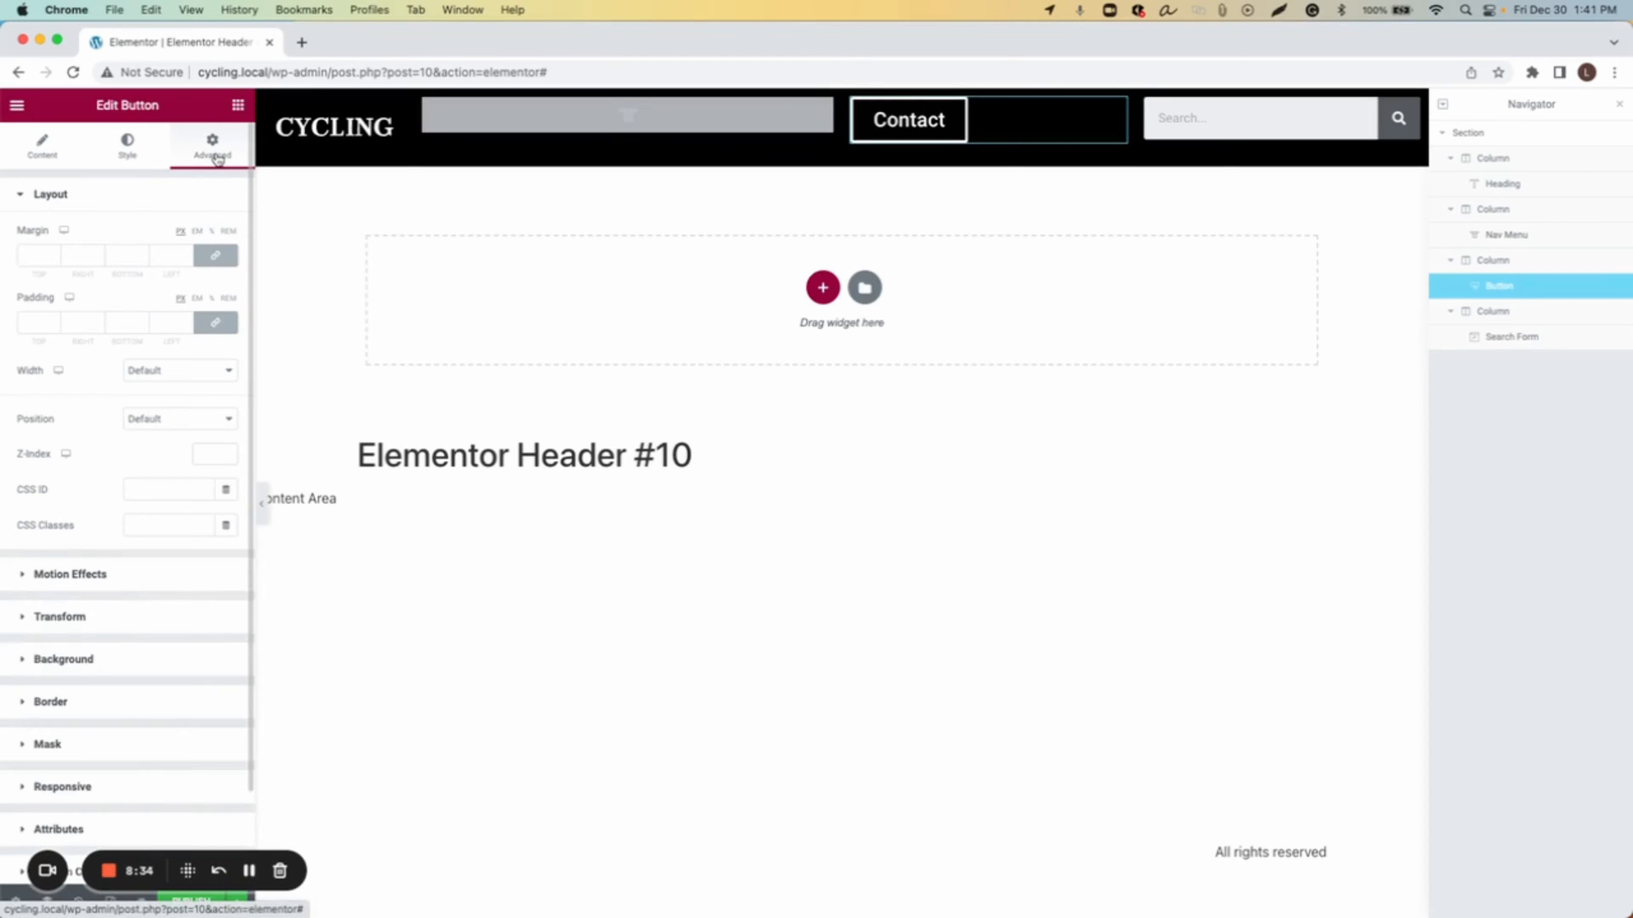
pyautogui.click(215, 323)
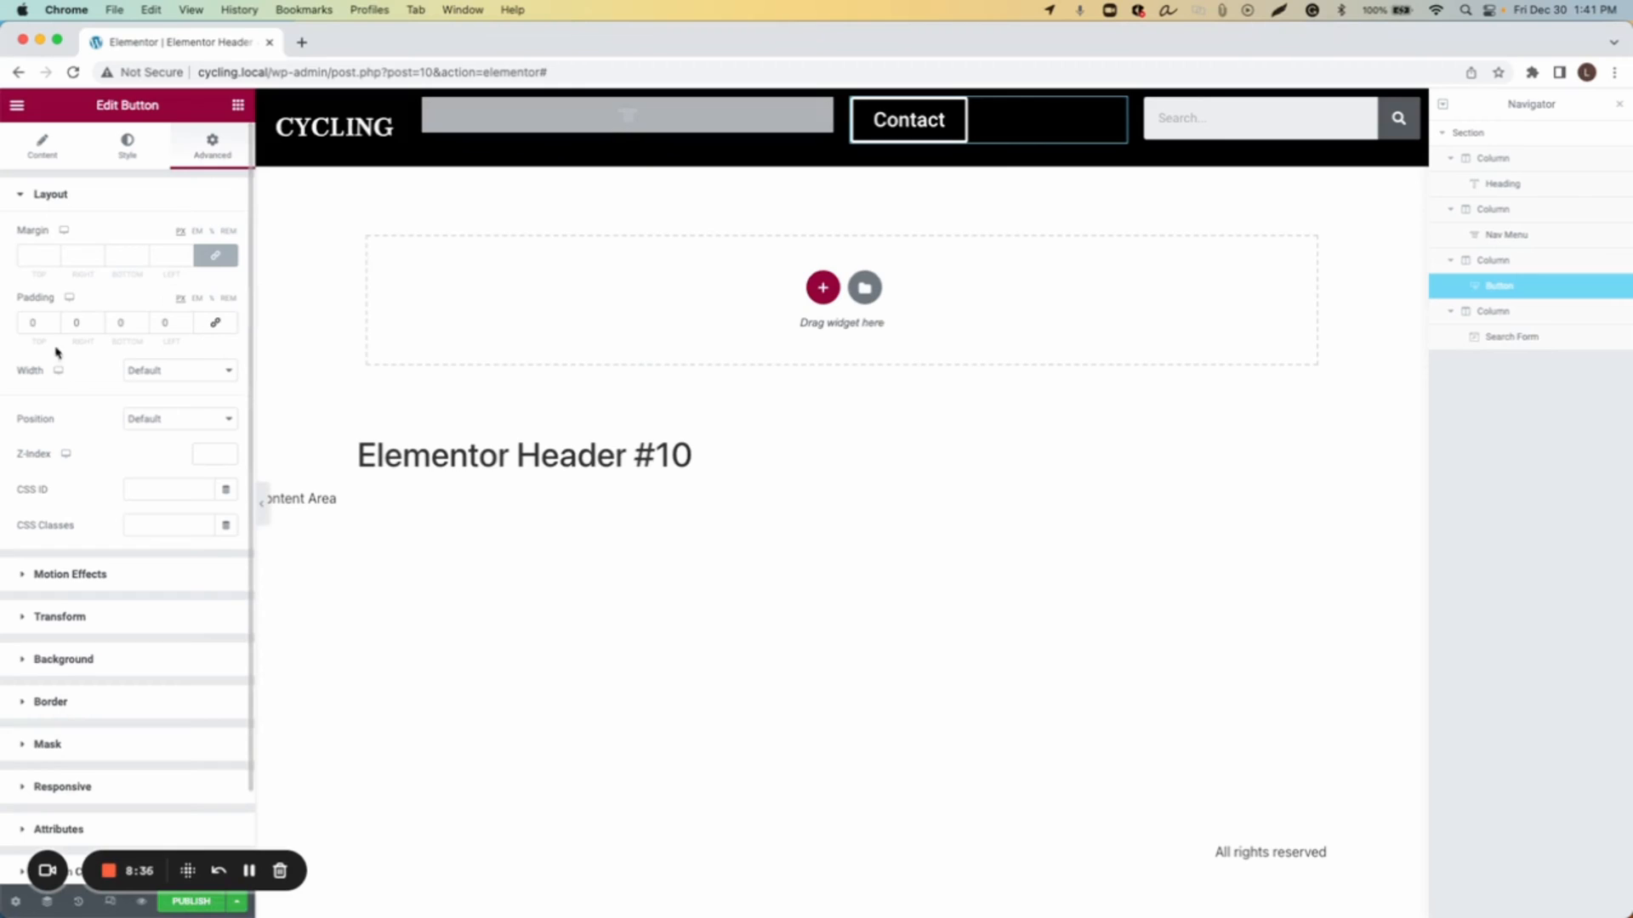
pyautogui.tripleClick(51, 320)
pyautogui.doubleClick(51, 320)
pyautogui.tripleClick(51, 321)
pyautogui.doubleClick(51, 321)
pyautogui.click(52, 320)
pyautogui.click(53, 321)
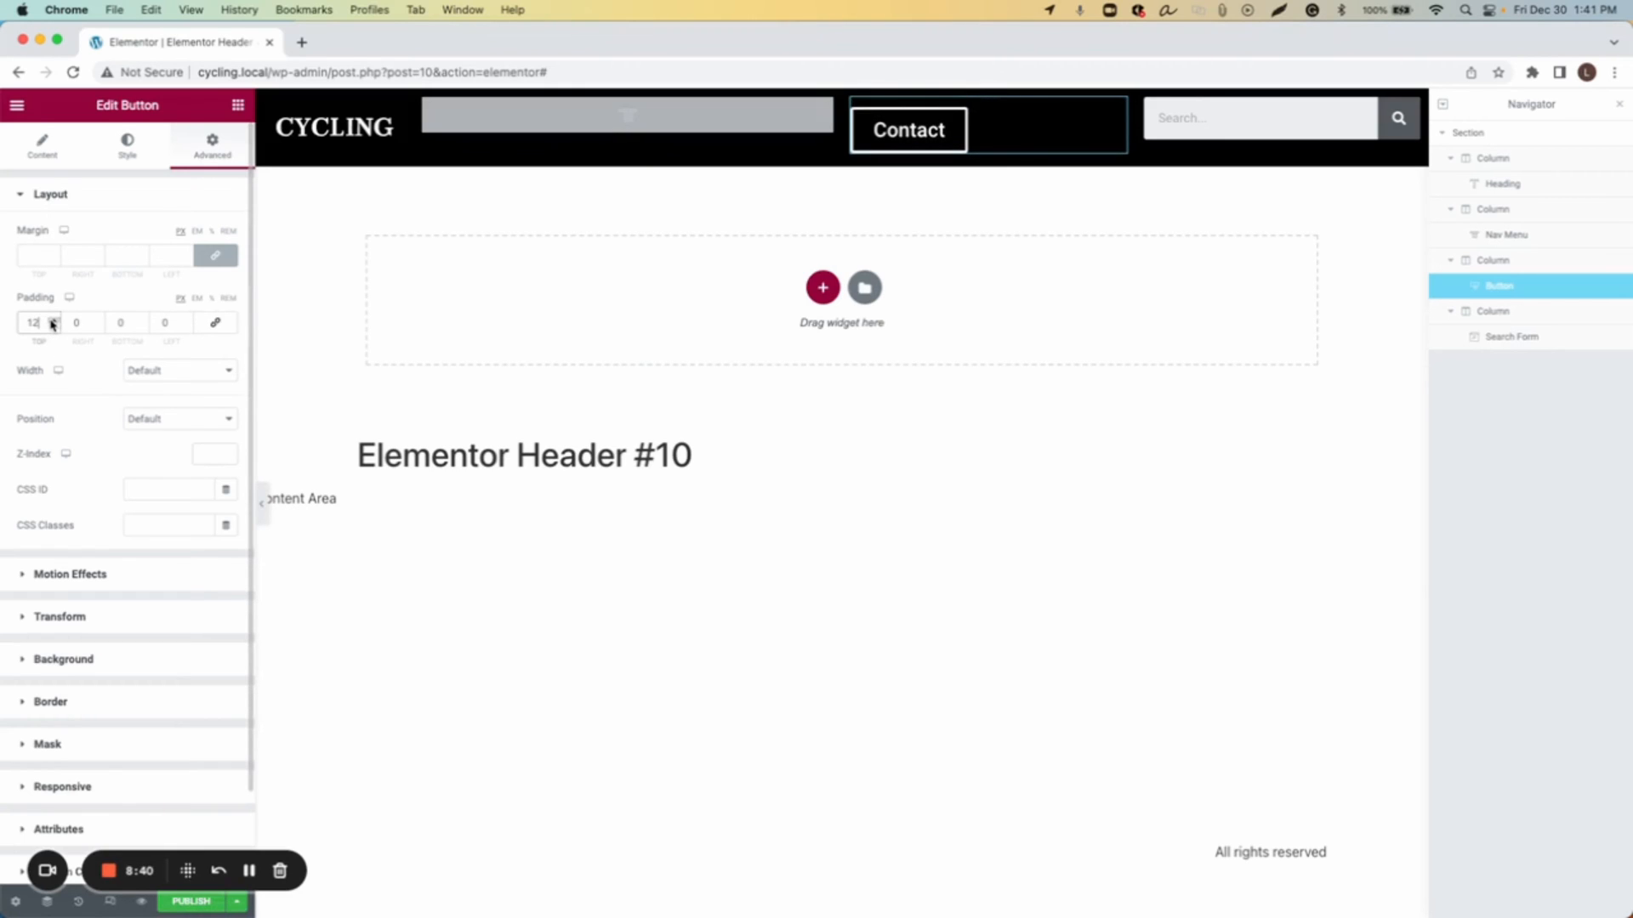
pyautogui.click(98, 321)
pyautogui.click(99, 327)
pyautogui.click(142, 320)
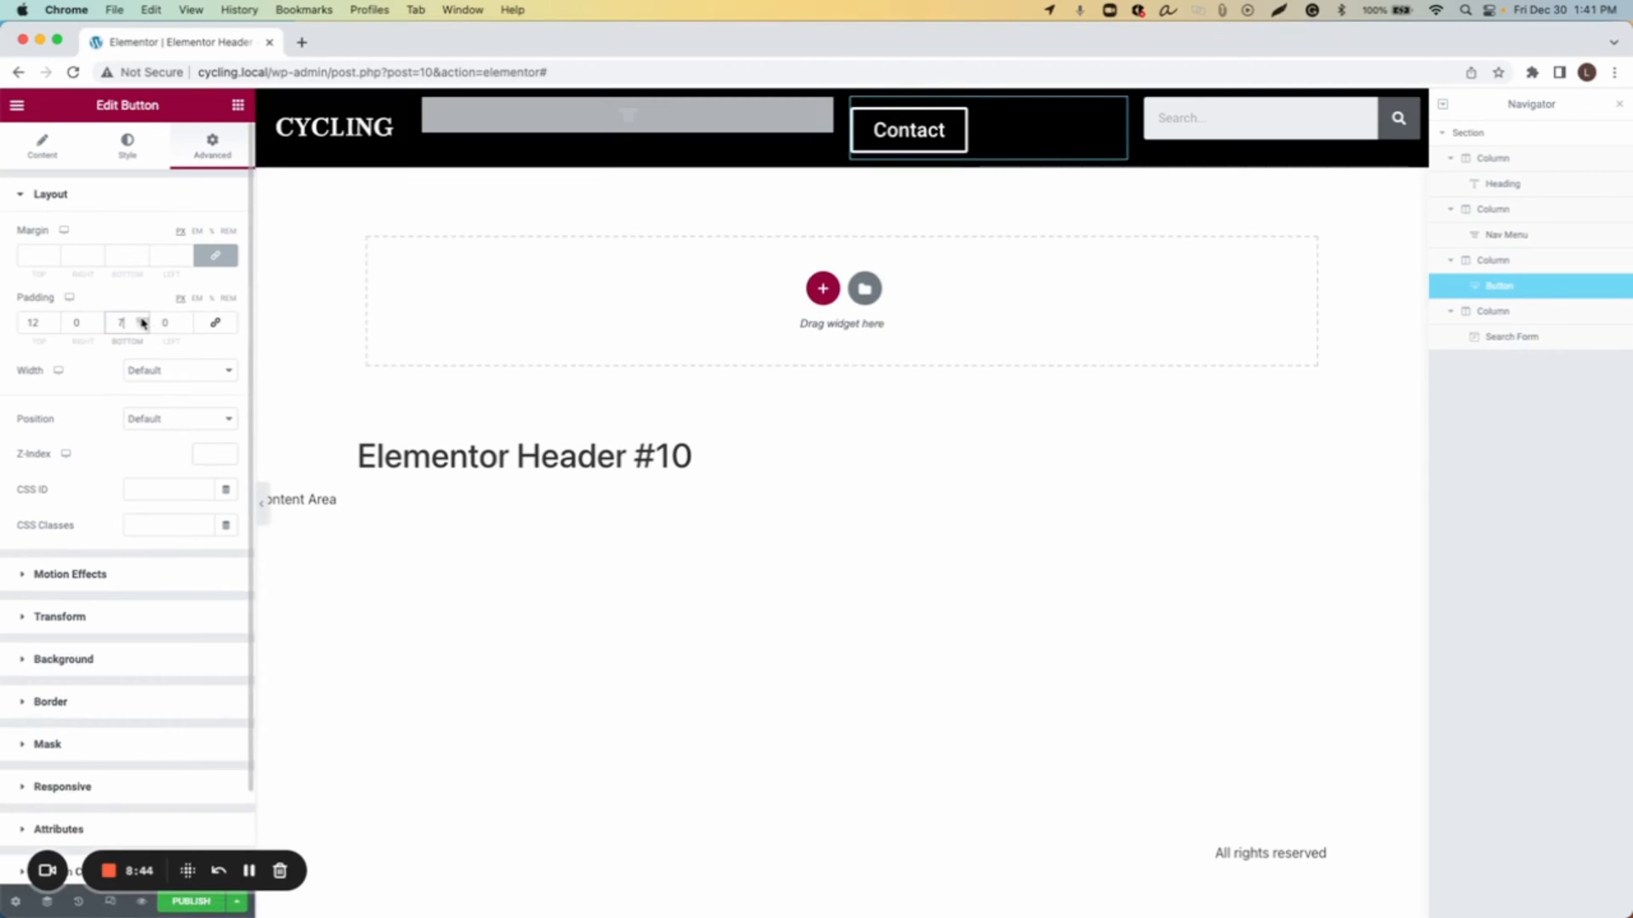
pyautogui.click(142, 321)
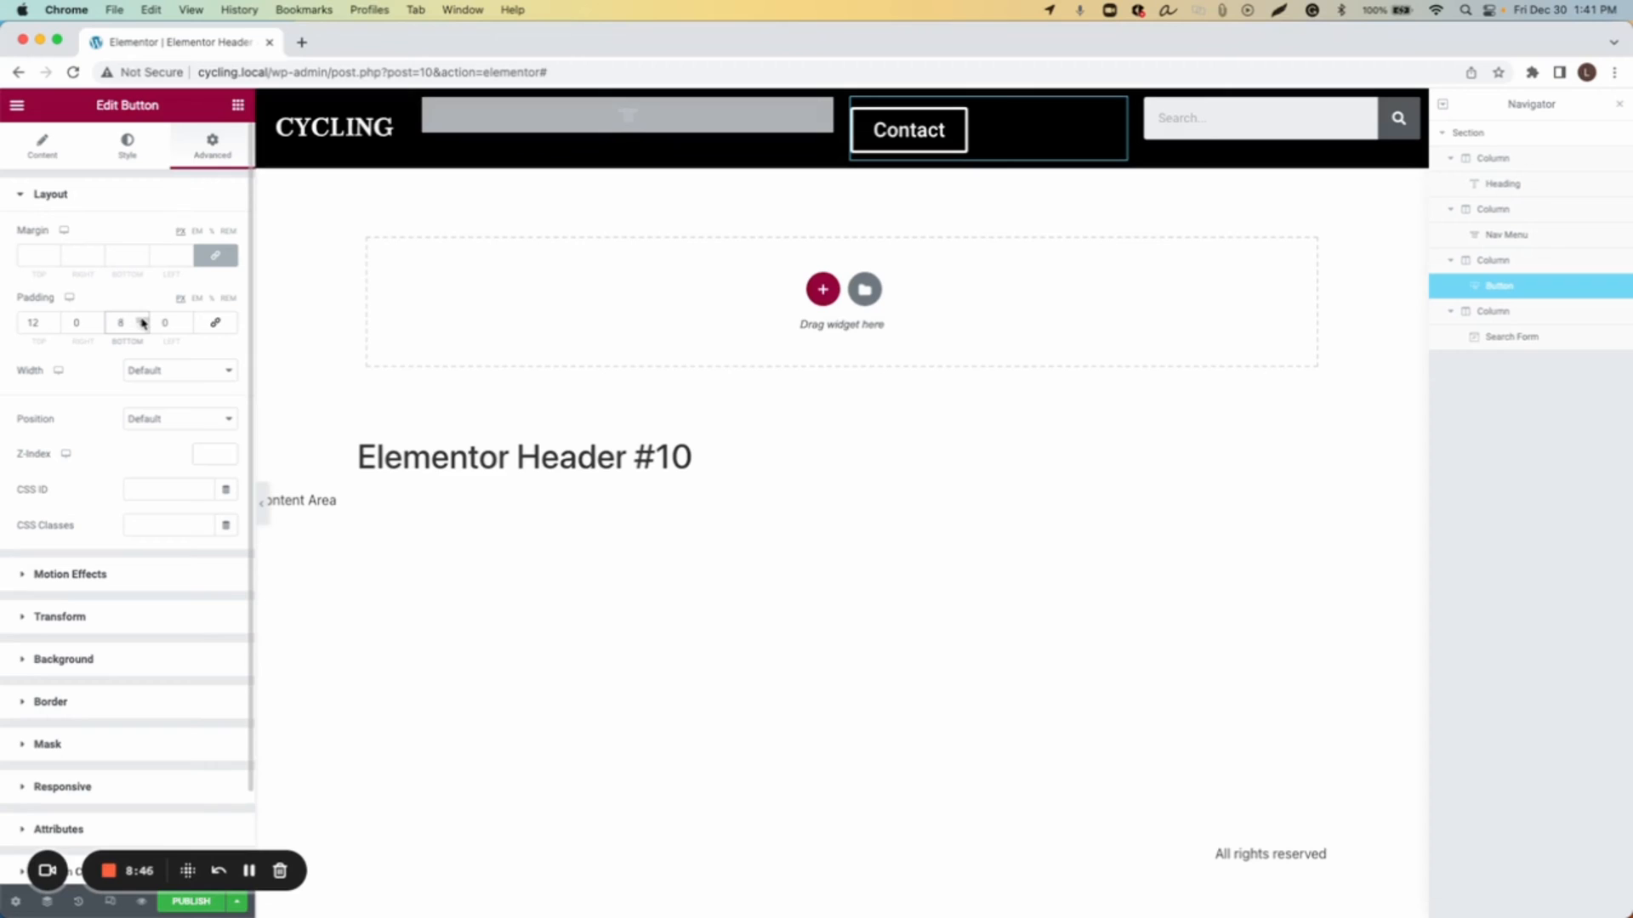
pyautogui.click(142, 326)
pyautogui.click(142, 326)
pyautogui.click(142, 326)
pyautogui.click(142, 327)
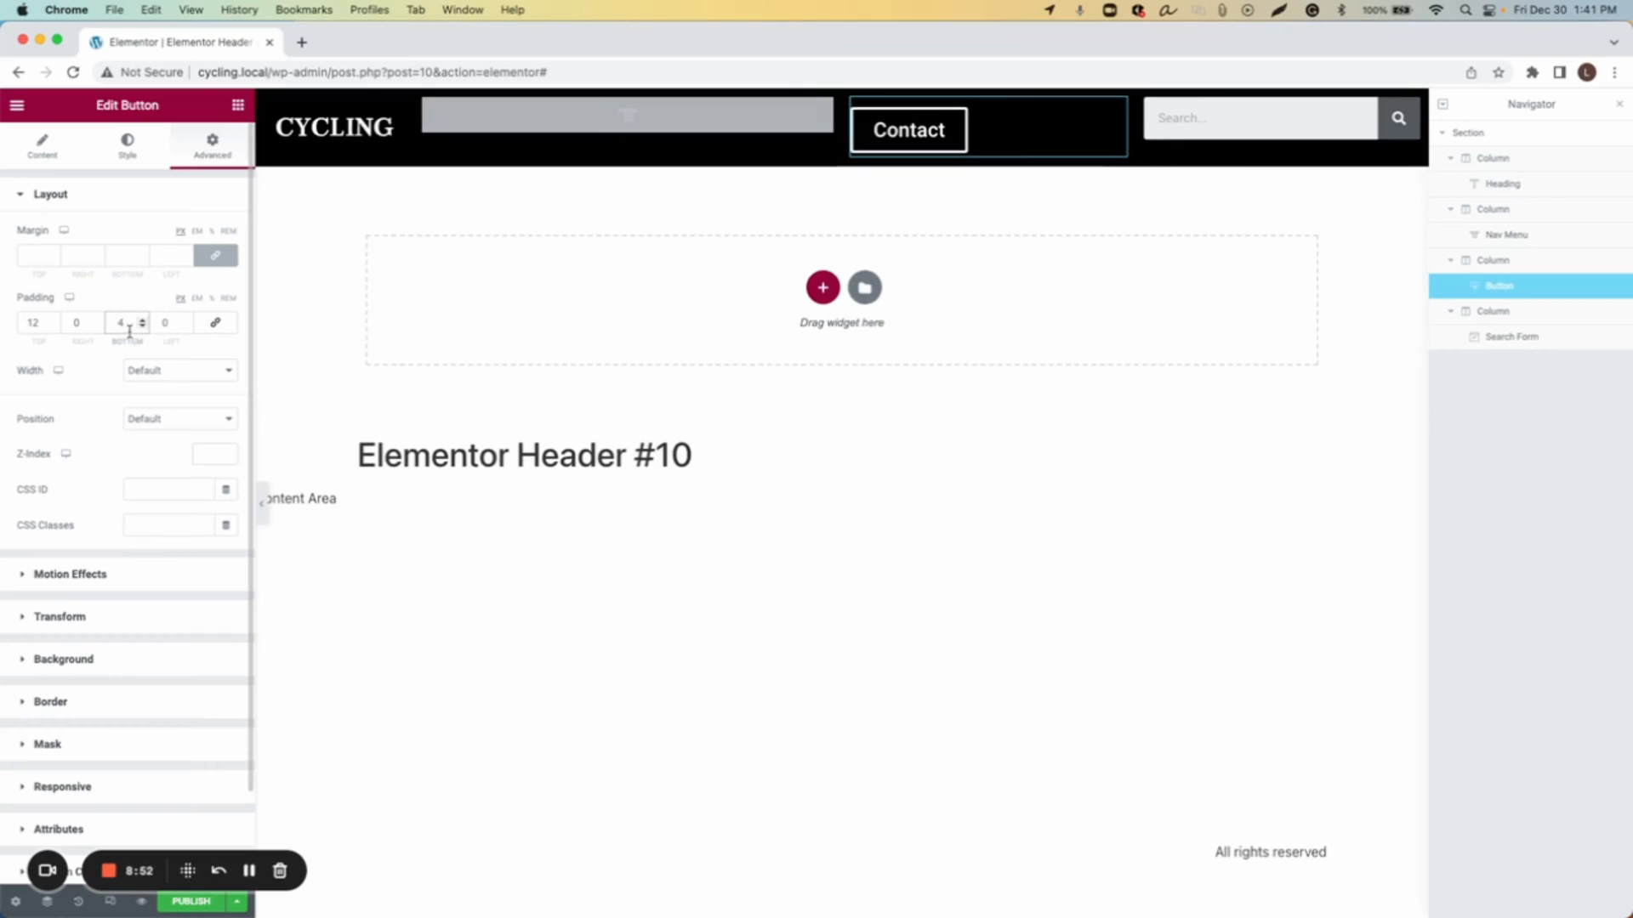
# Step: Switch the search form widget's skin to Full Screen
pyautogui.click(1014, 561)
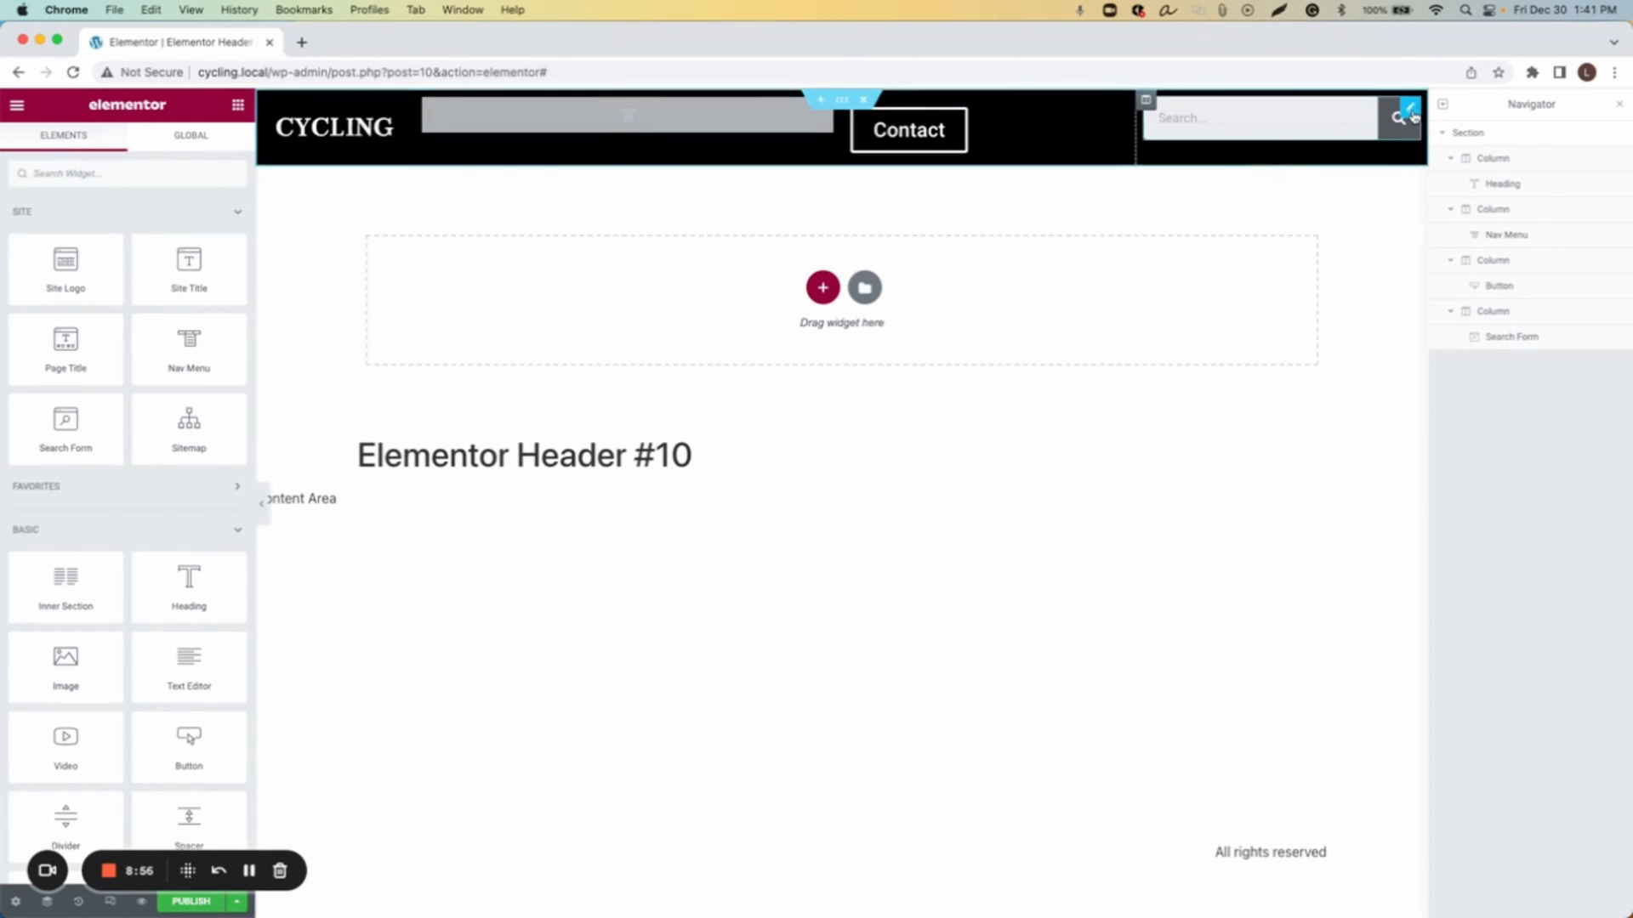
pyautogui.click(1411, 110)
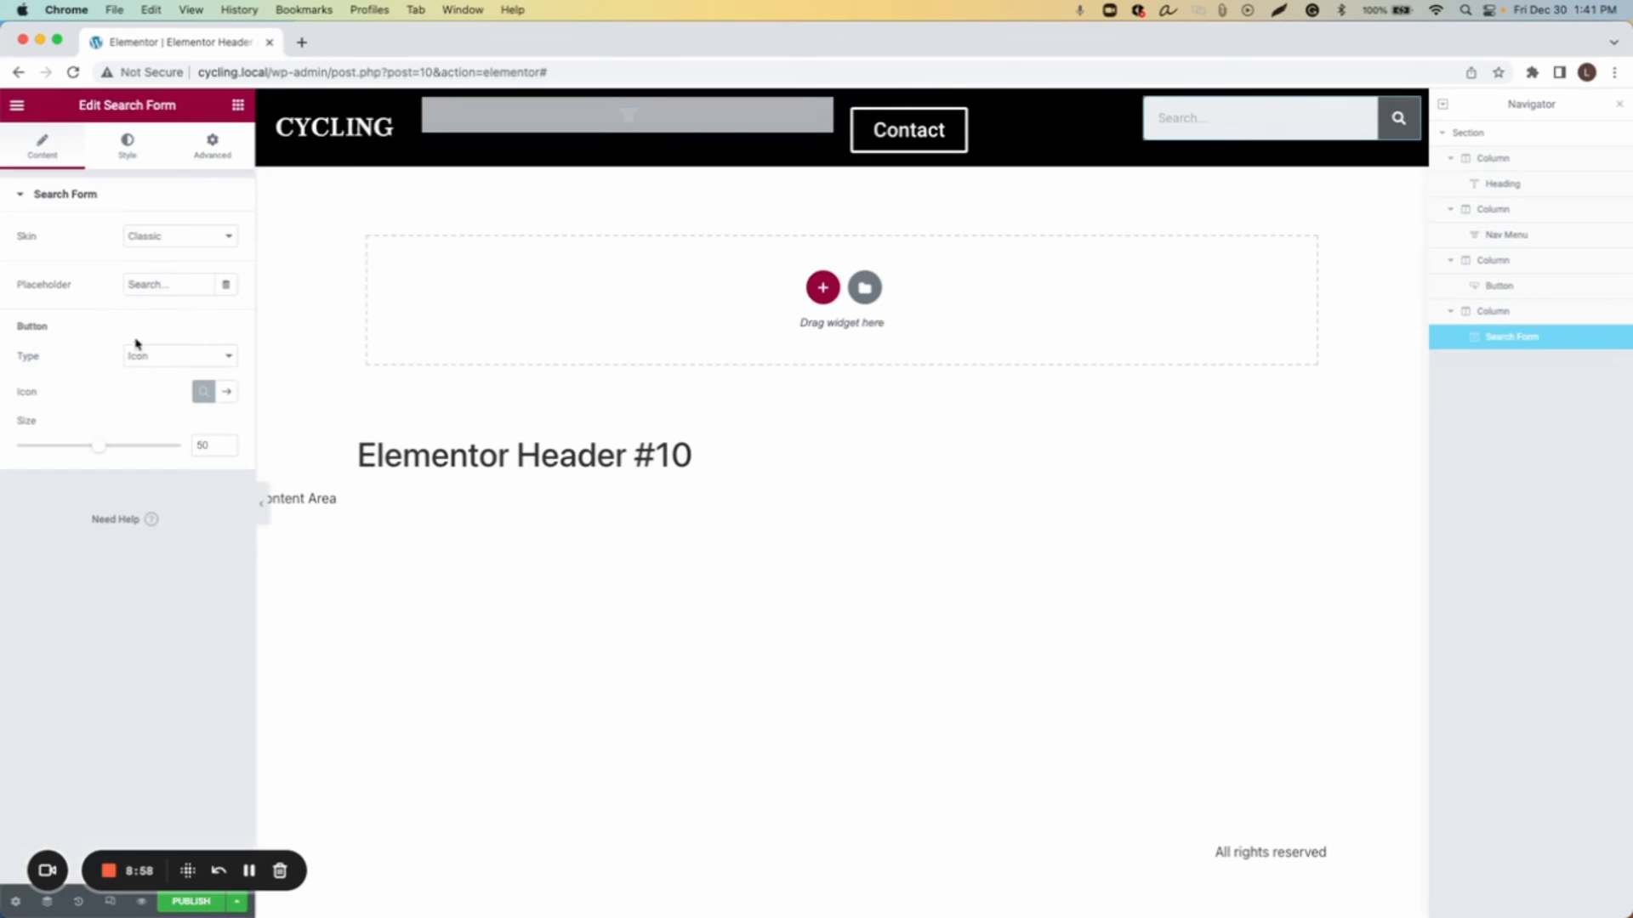
pyautogui.click(208, 238)
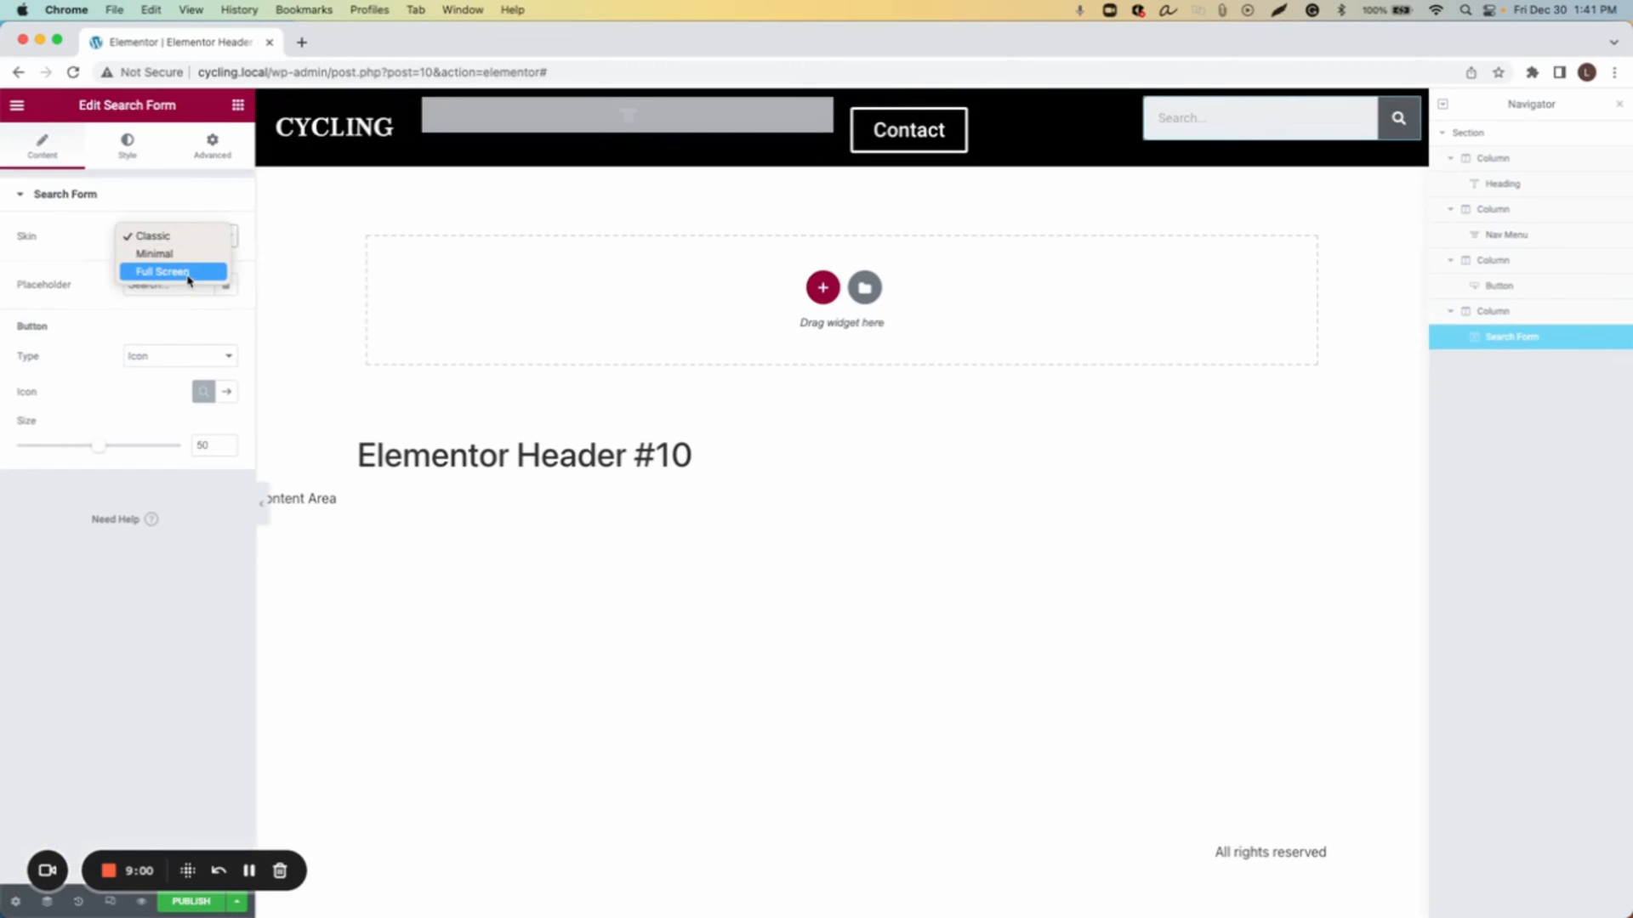
pyautogui.click(187, 272)
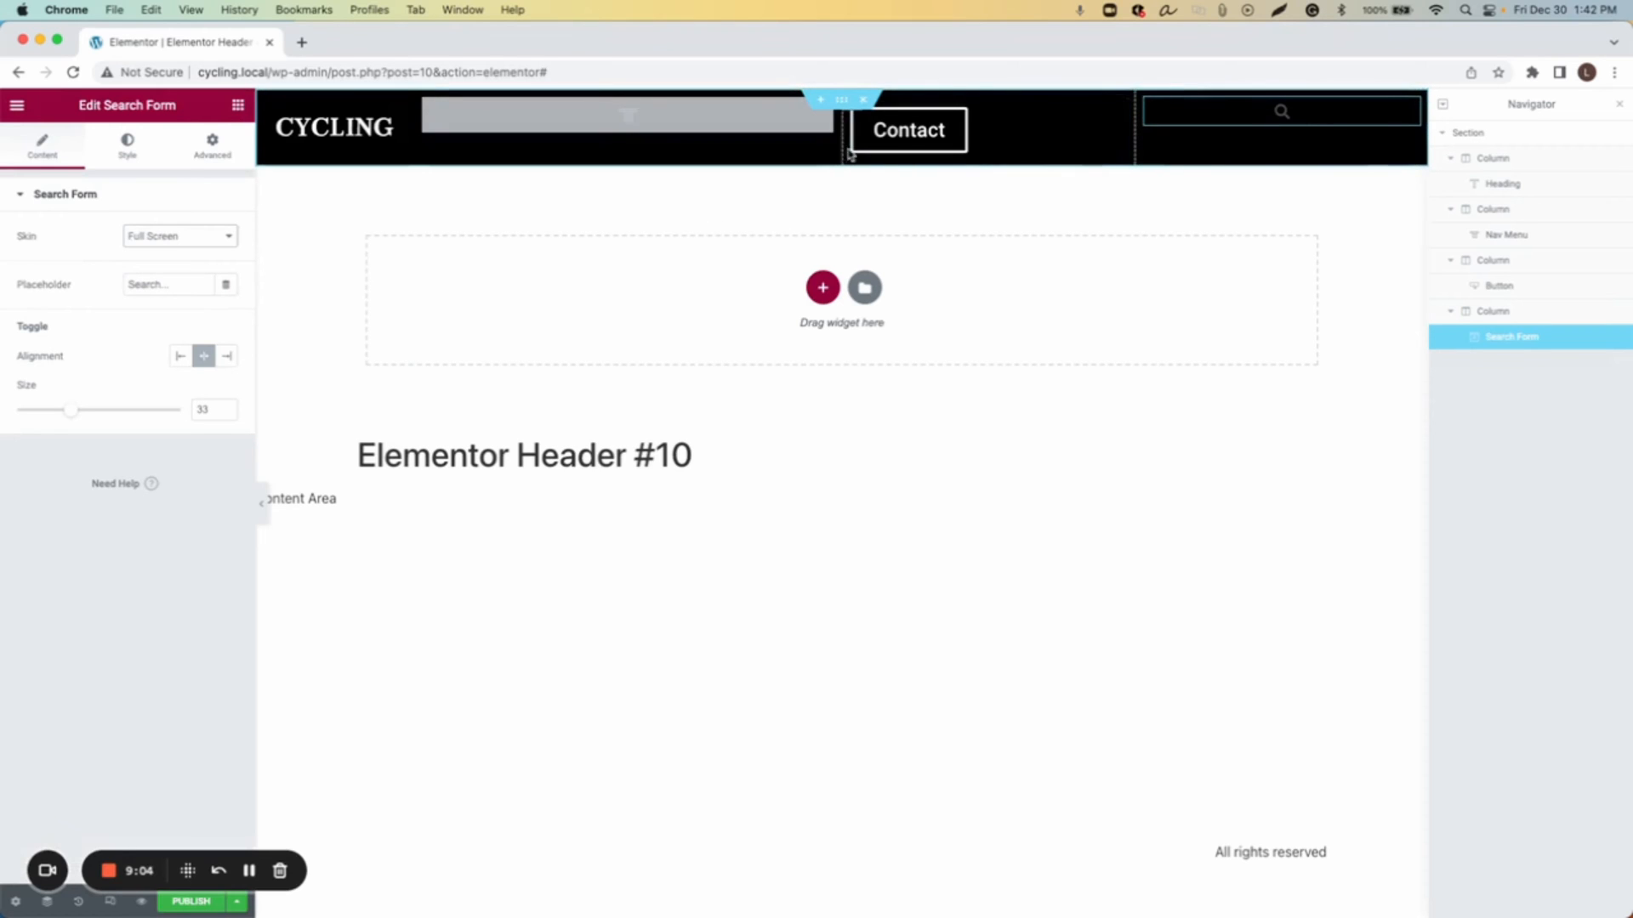
# Step: Widen the navigation menu column and the button column by moving their column borders
pyautogui.moveTo(844, 153); pyautogui.dragTo(979, 151)
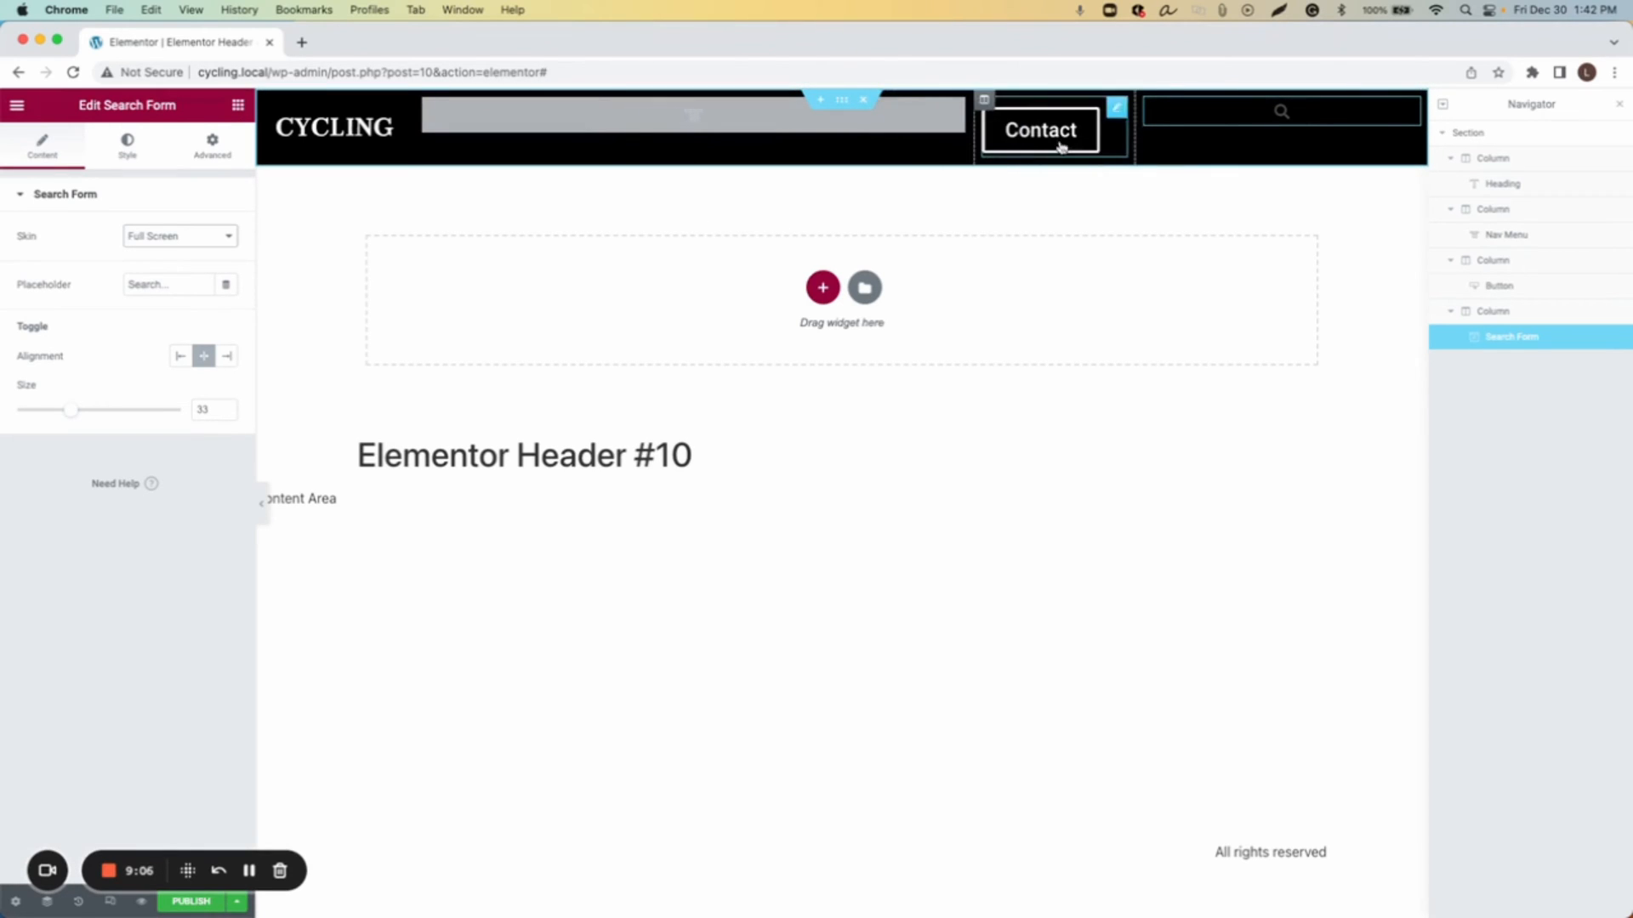
pyautogui.moveTo(1141, 134); pyautogui.dragTo(1303, 136)
# Step: Give the search form's column a top padding of 12
pyautogui.click(1313, 100)
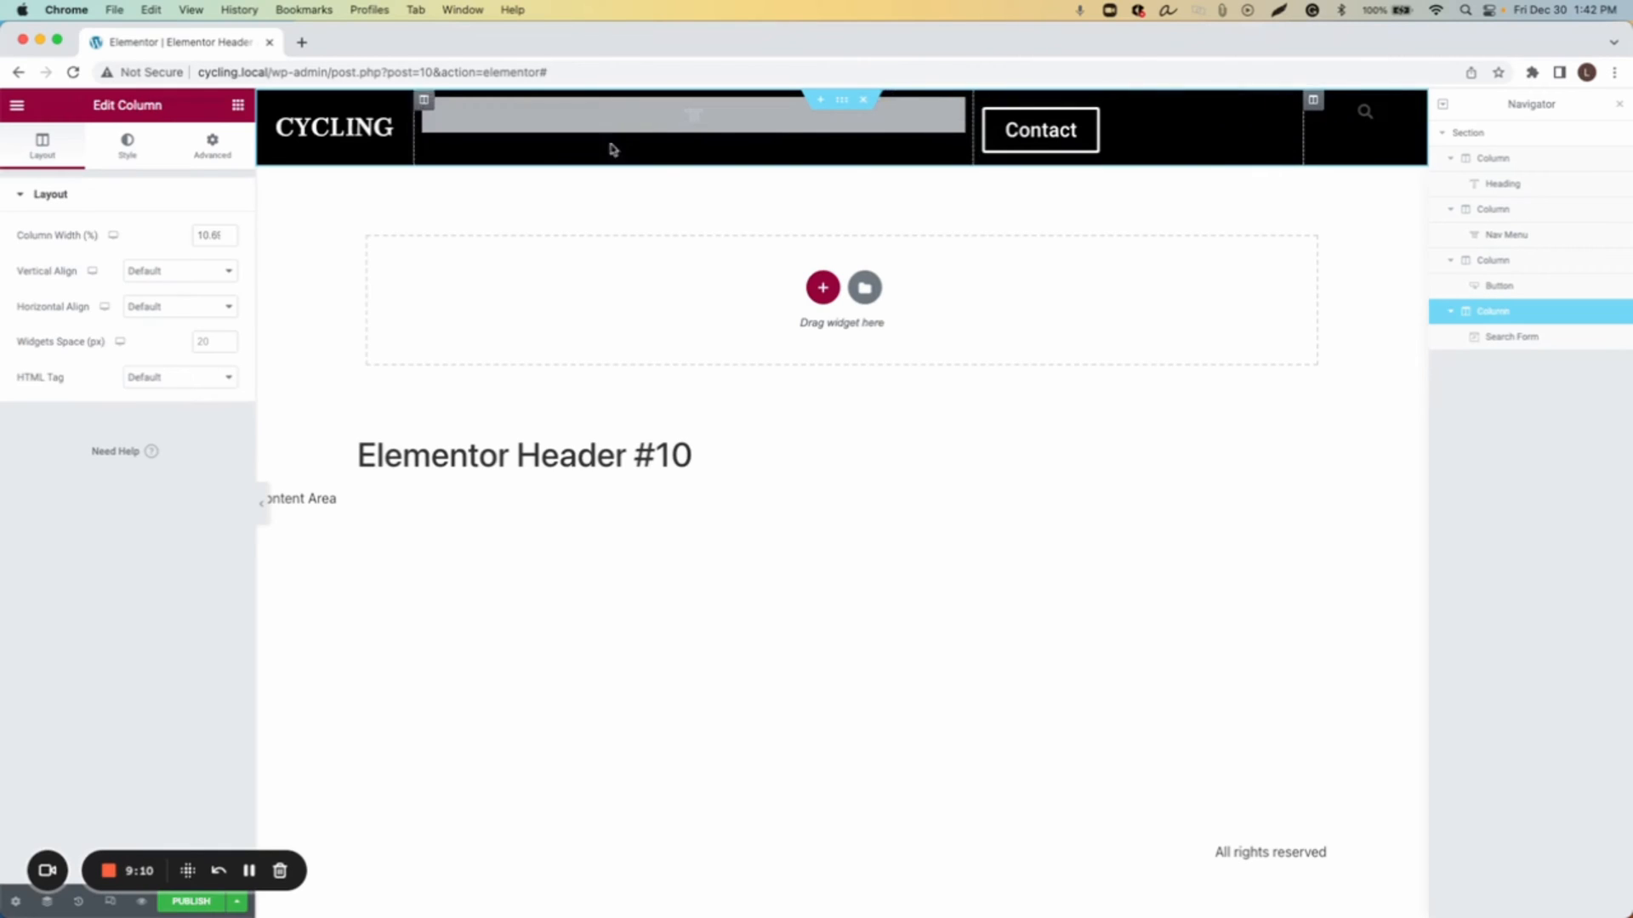
pyautogui.click(235, 158)
pyautogui.click(202, 329)
pyautogui.click(33, 323)
pyautogui.write('12')
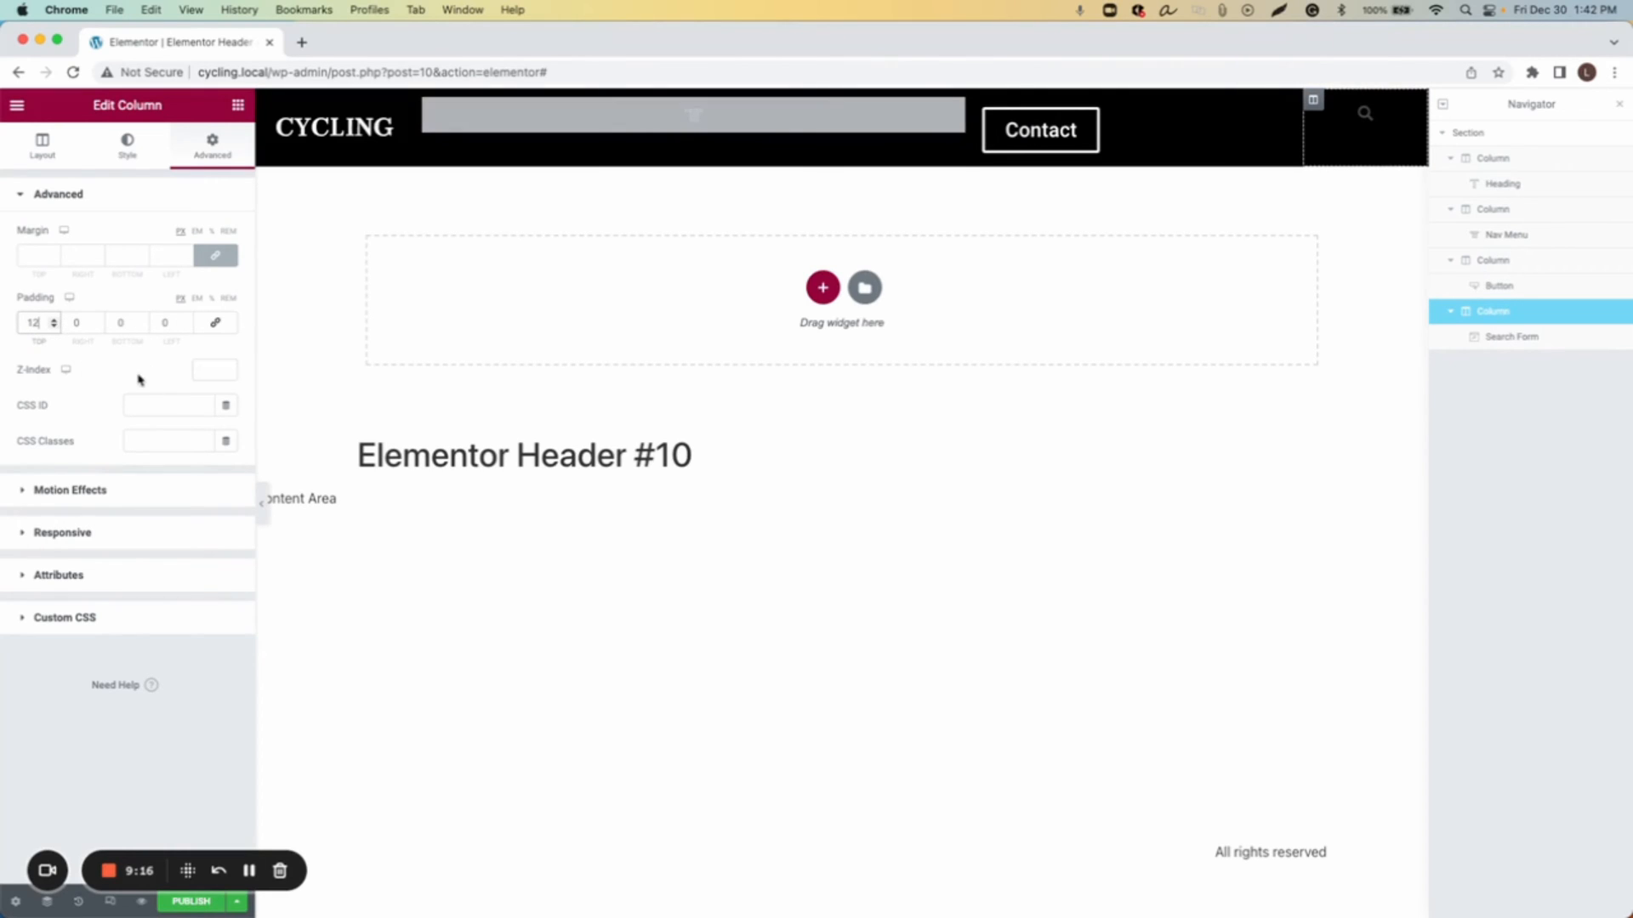
pyautogui.click(122, 323)
# Step: Enlarge the search toggle icon to a size of 59
pyautogui.click(1361, 121)
pyautogui.moveTo(876, 318); pyautogui.dragTo(1119, 277)
pyautogui.click(1120, 278)
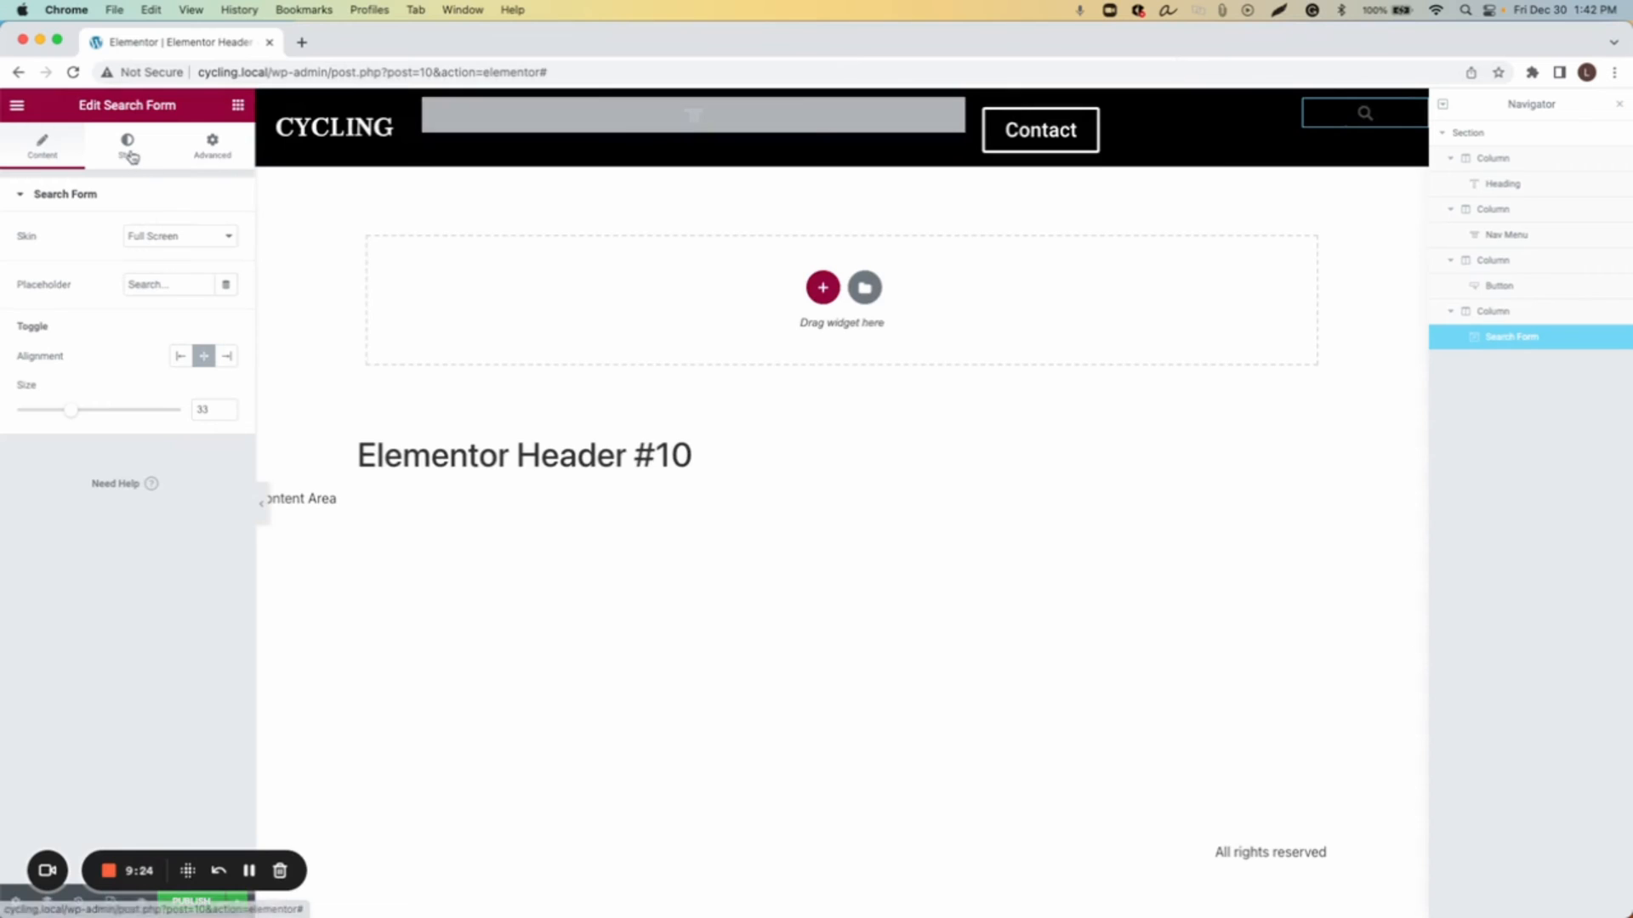
pyautogui.moveTo(70, 411); pyautogui.dragTo(117, 422)
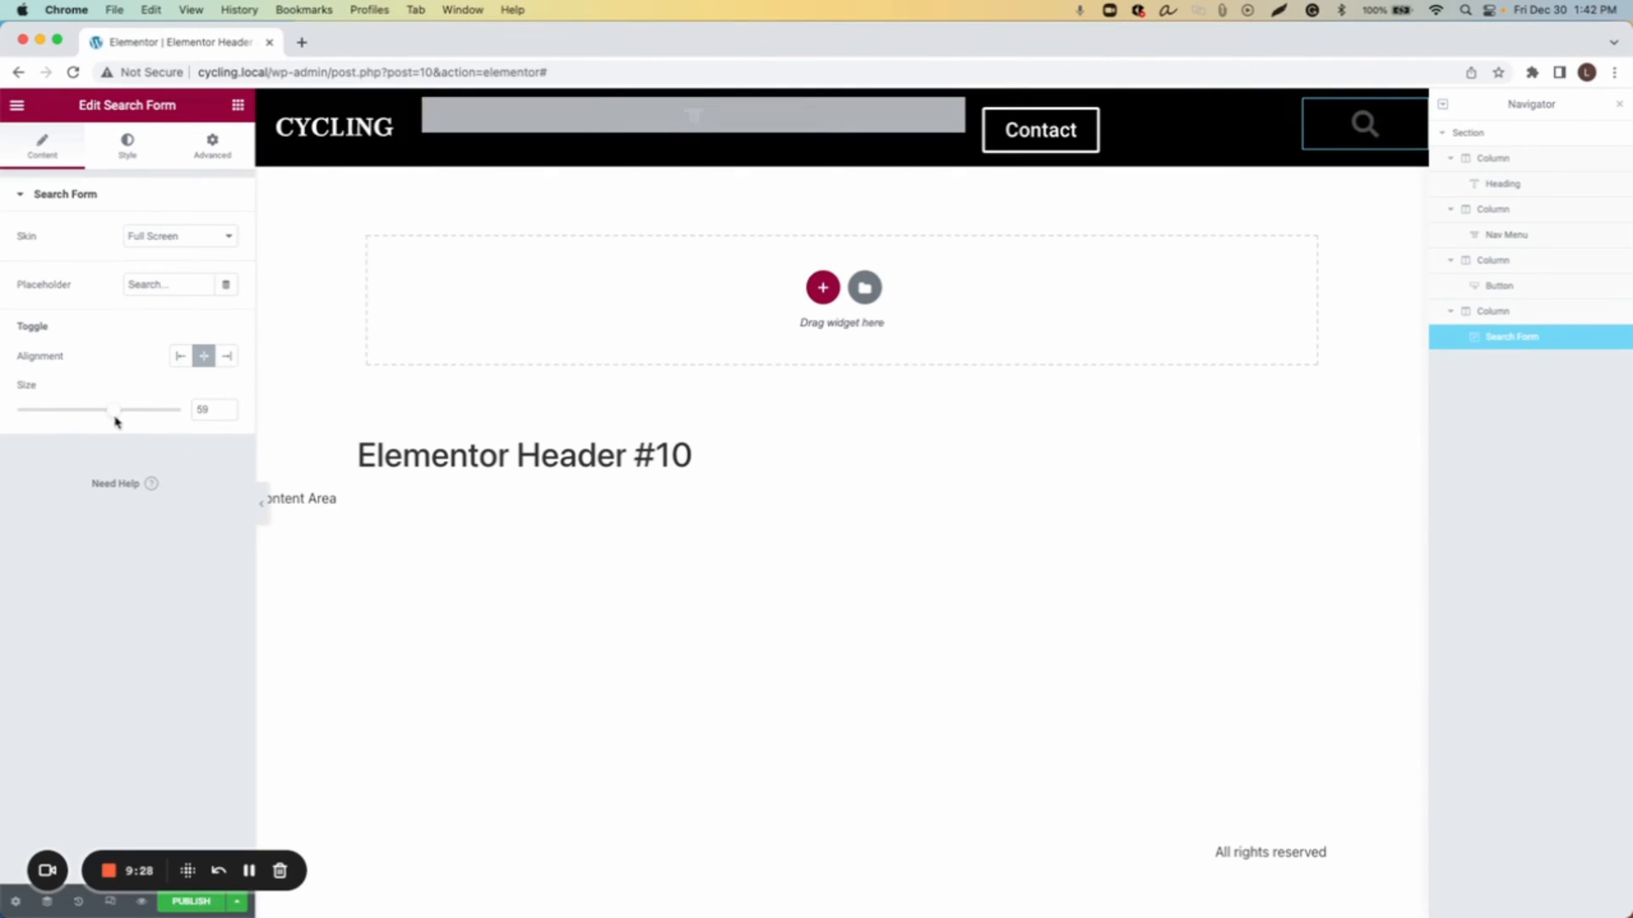
# Step: Set the search input's text color to white
pyautogui.click(131, 154)
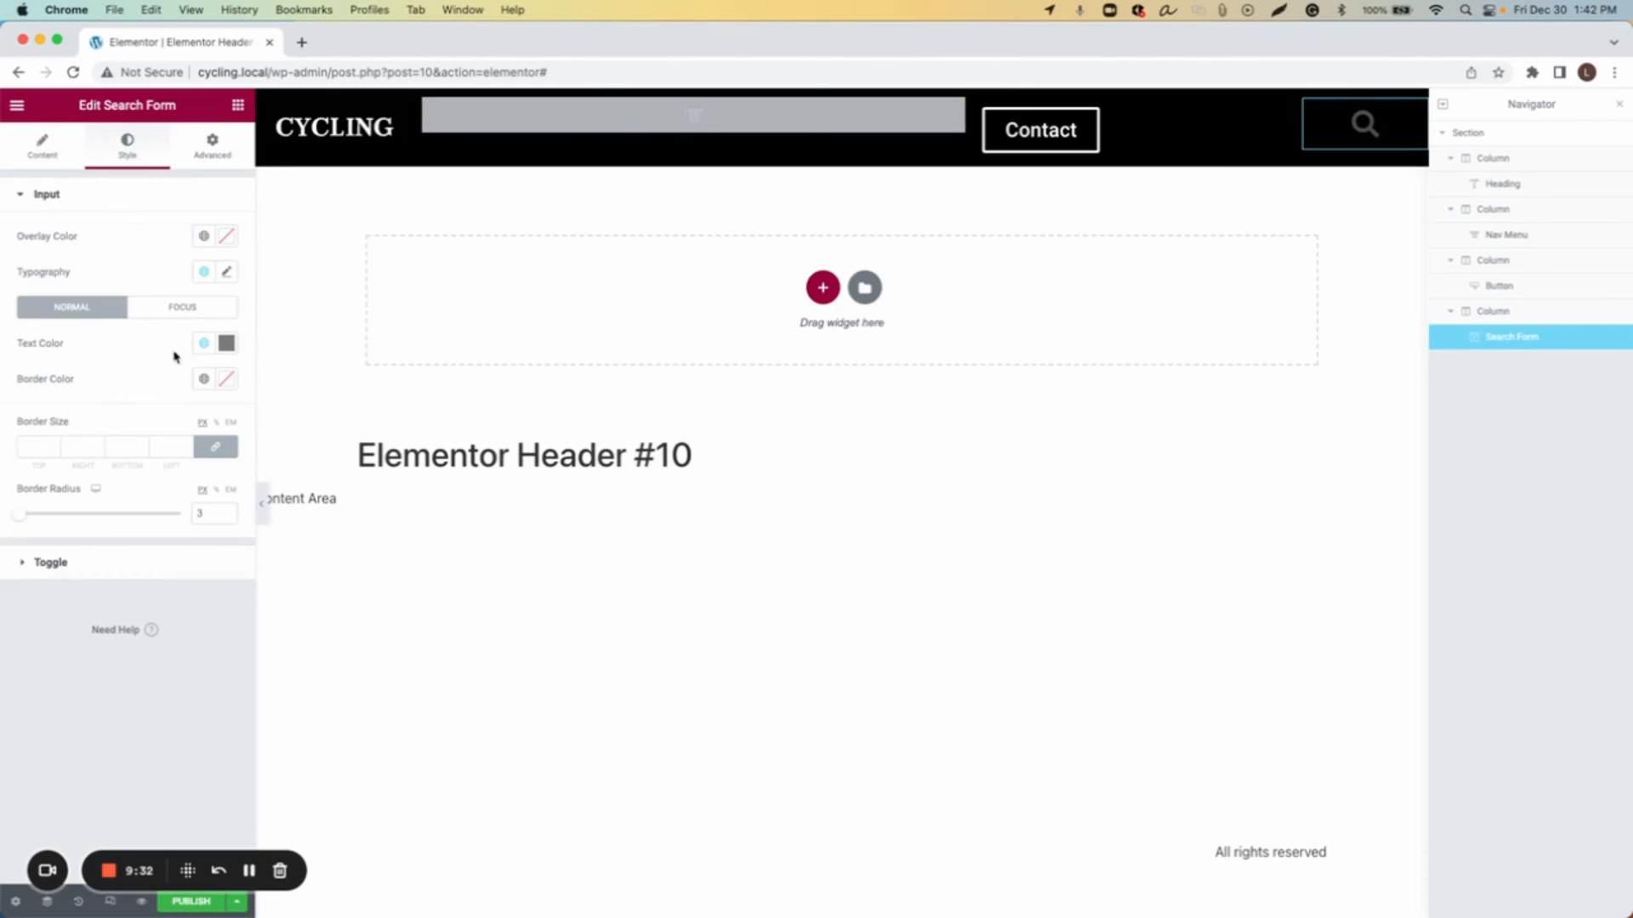
pyautogui.click(225, 345)
pyautogui.click(32, 407)
pyautogui.click(226, 343)
# Step: Set the search toggle's normal color to #FFFFFF
pyautogui.click(70, 568)
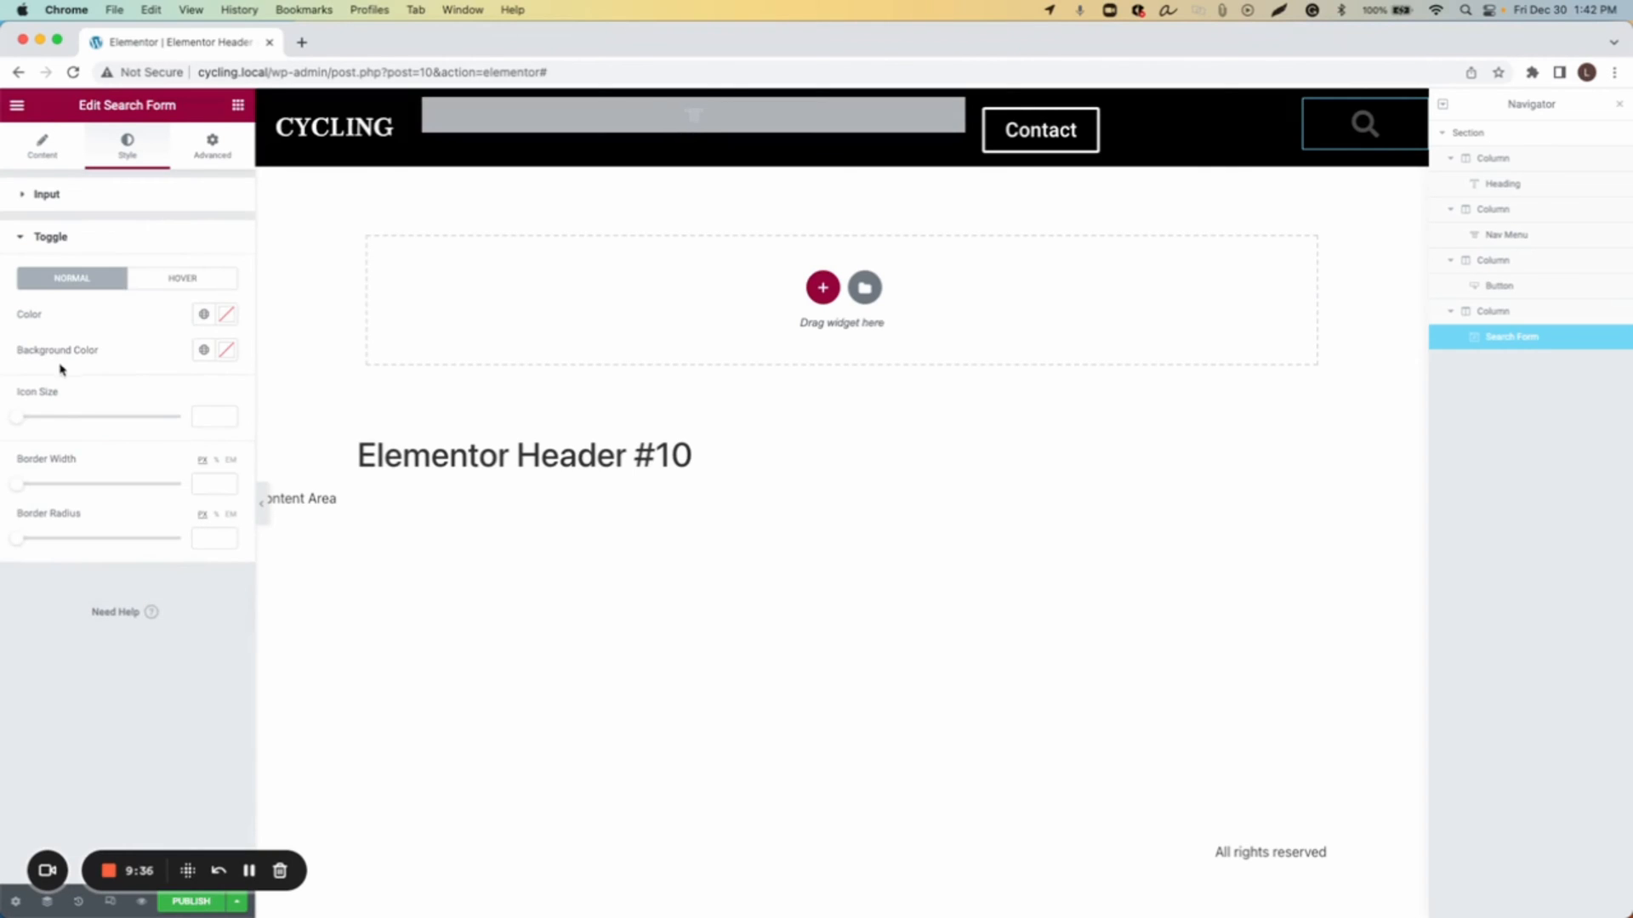
pyautogui.click(225, 313)
pyautogui.click(33, 380)
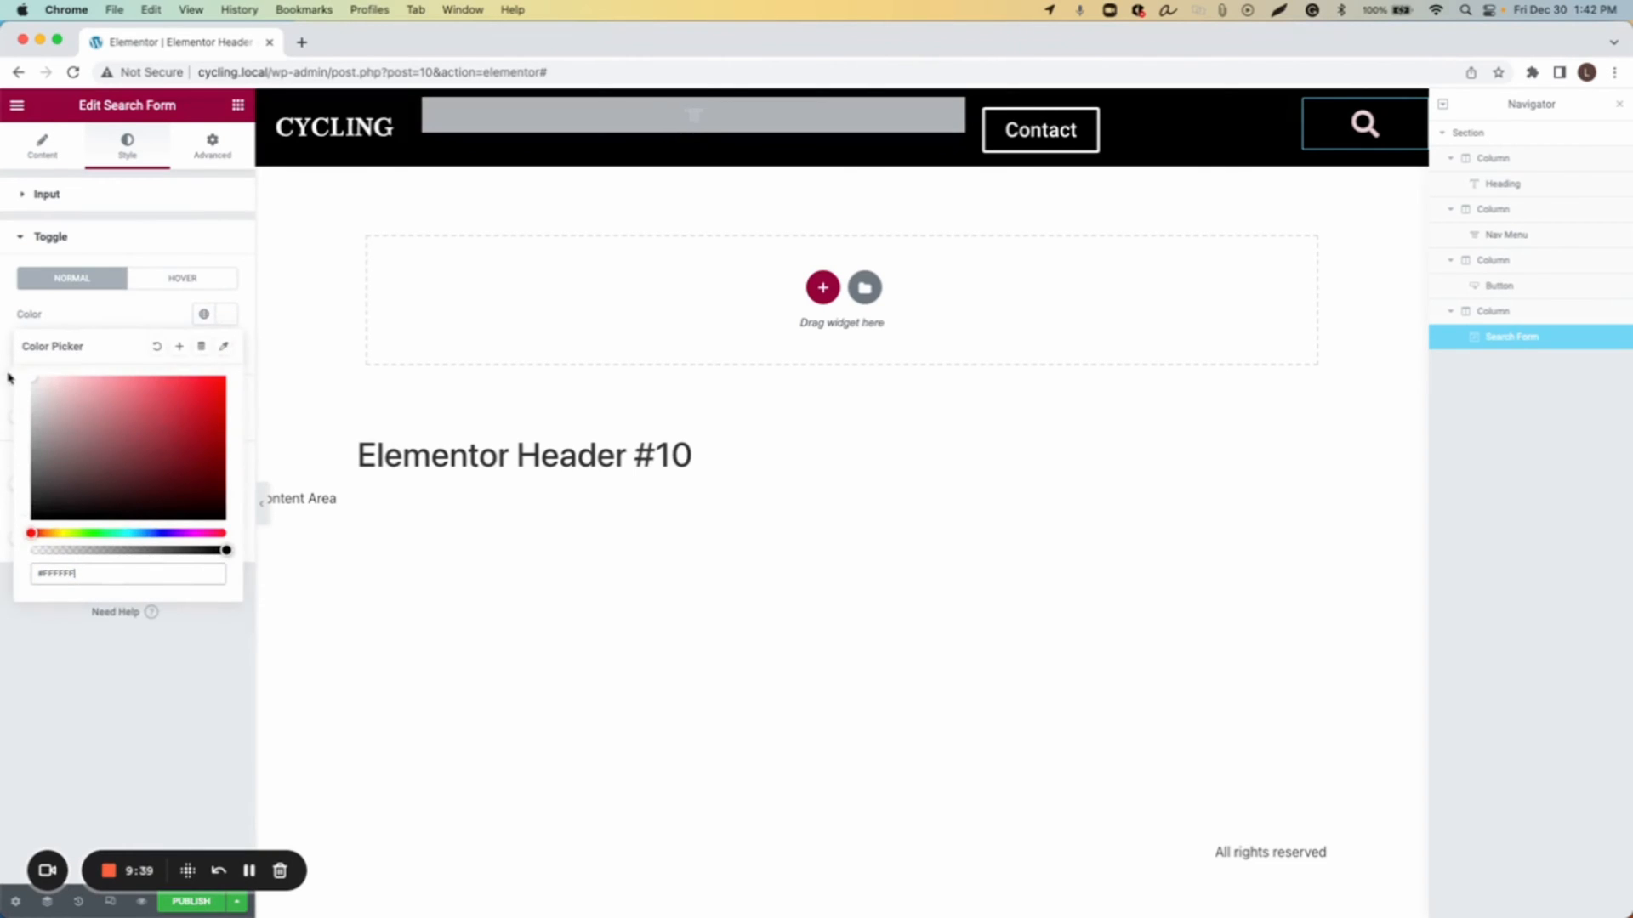
pyautogui.click(226, 315)
# Step: Test the full-screen search overlay by opening it, entering sample text and closing it
pyautogui.click(1363, 128)
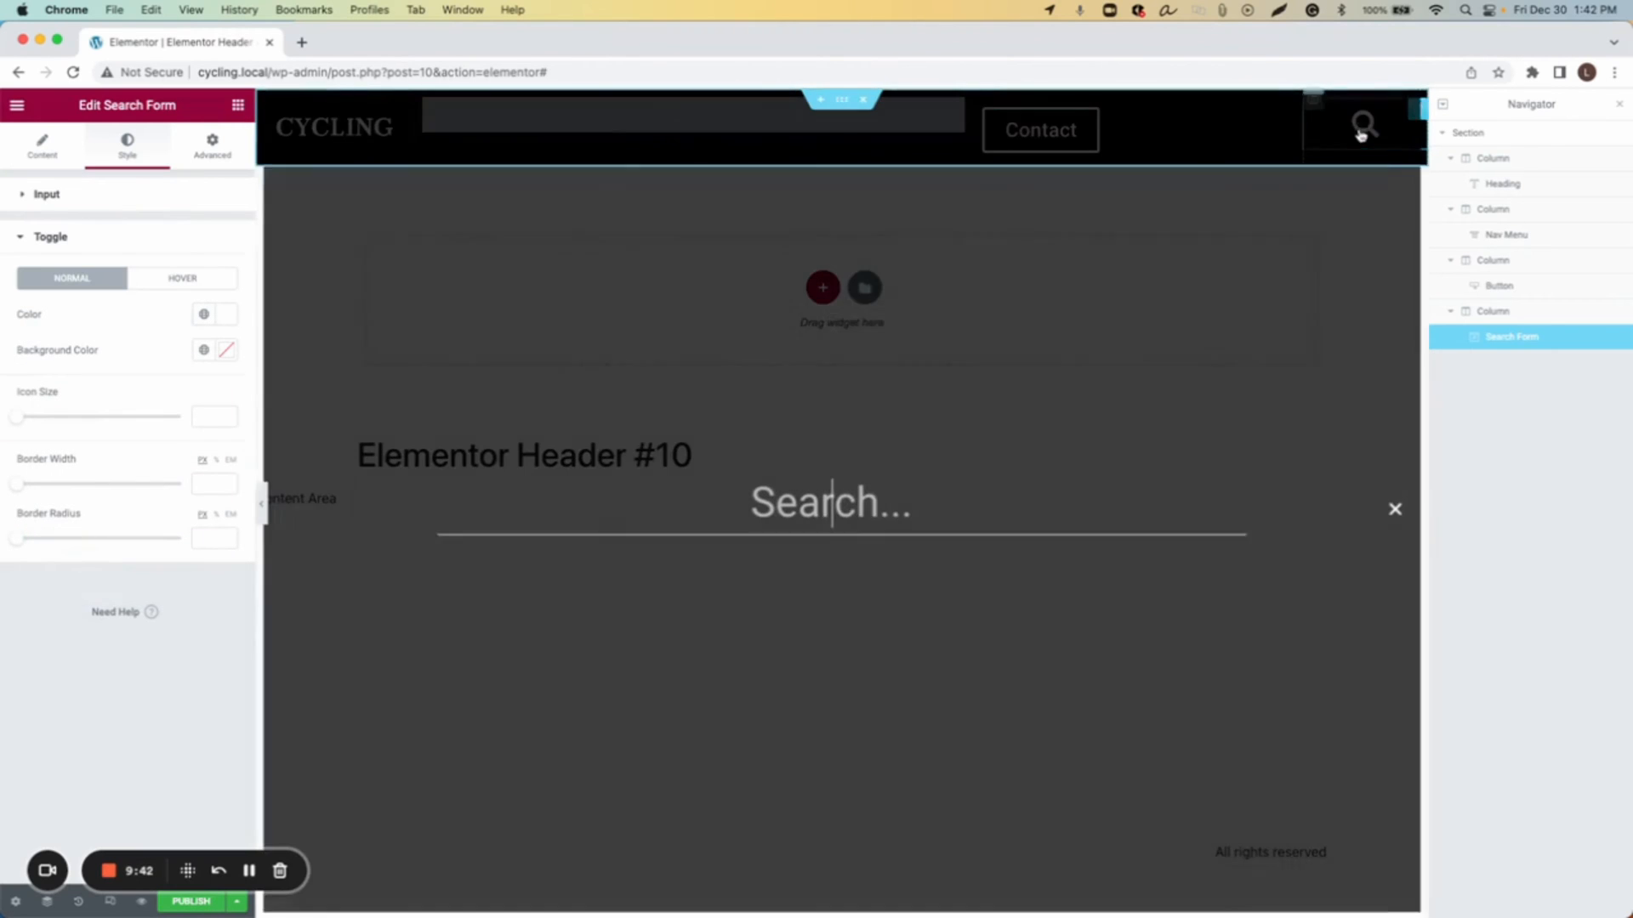
pyautogui.write('asasas')
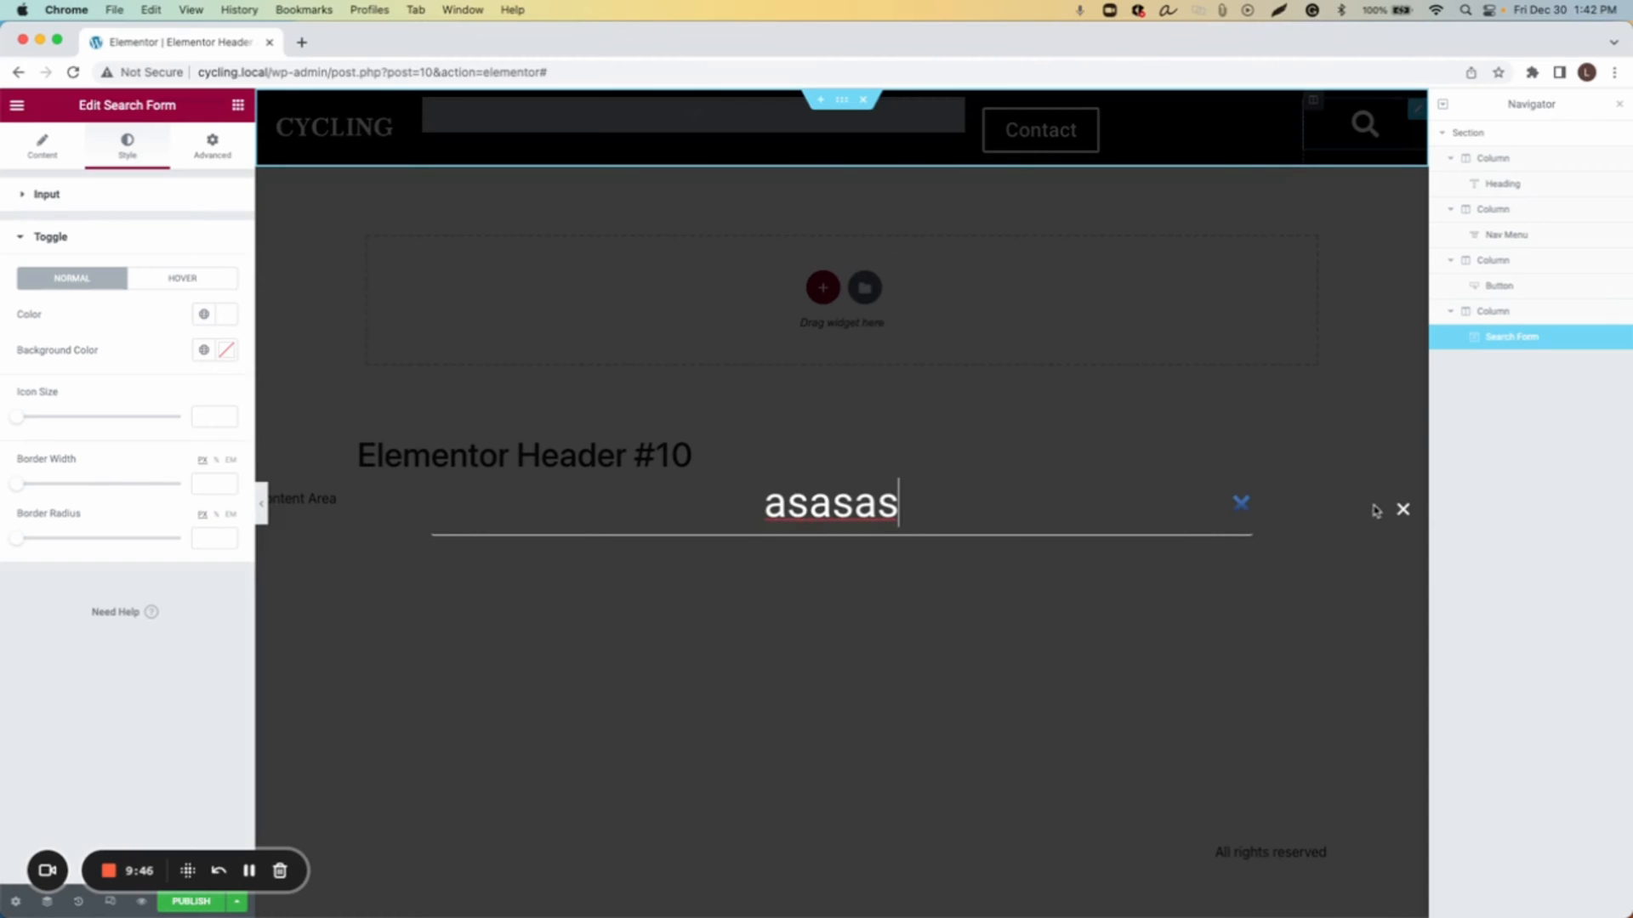
pyautogui.click(1401, 510)
pyautogui.click(1341, 605)
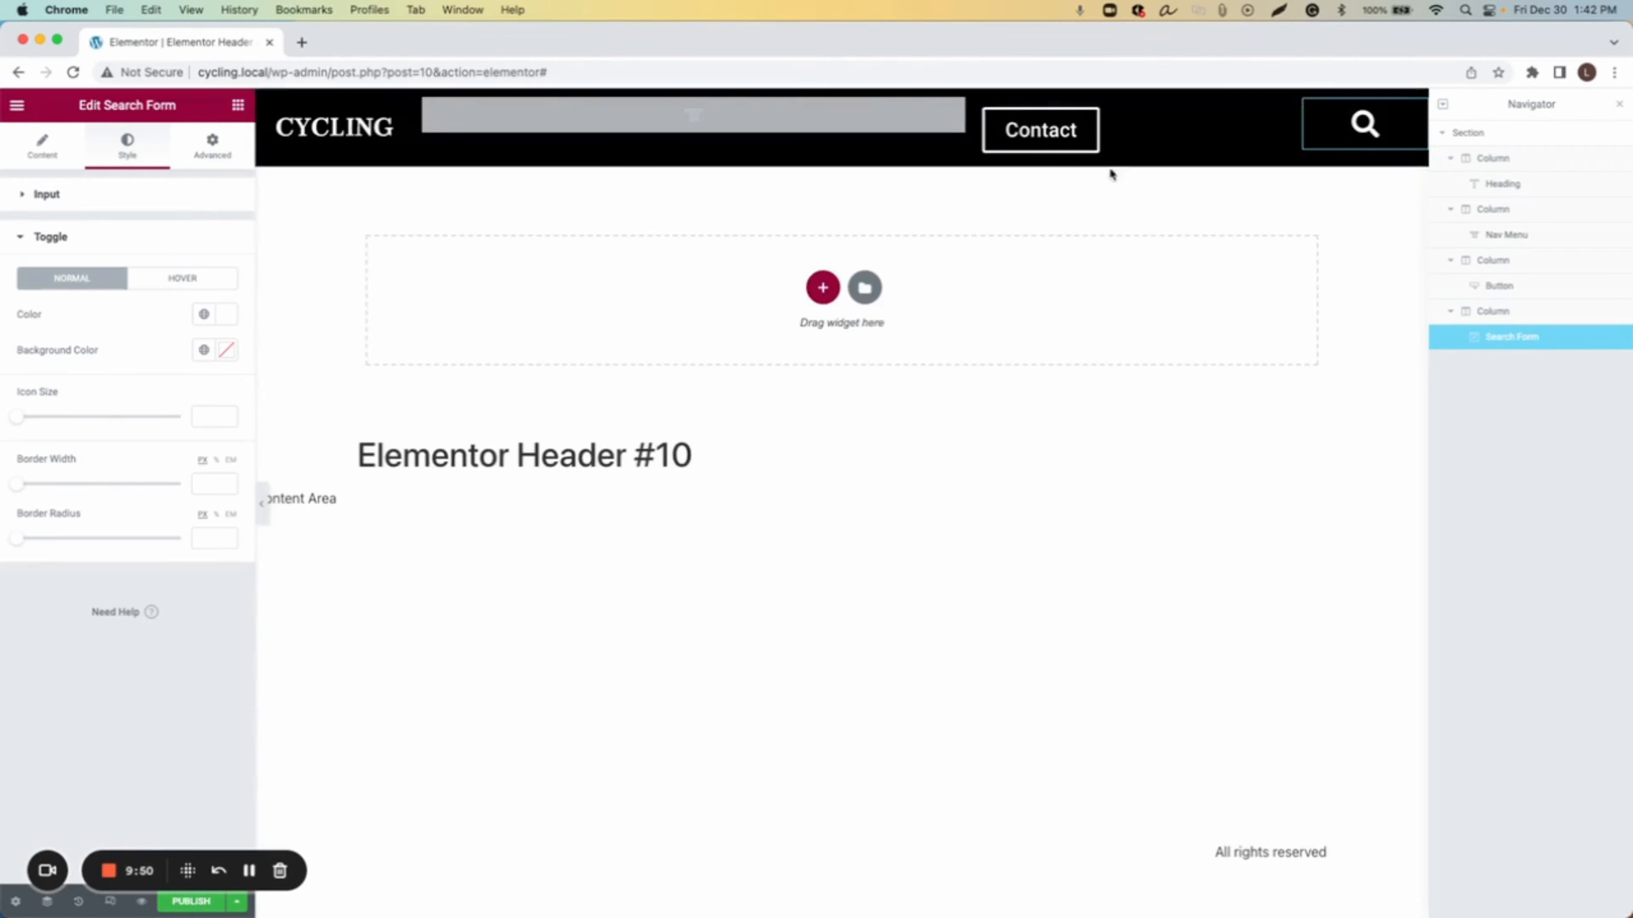
# Step: Widen the navigation menu column further into the button column
pyautogui.moveTo(972, 144); pyautogui.dragTo(1056, 156)
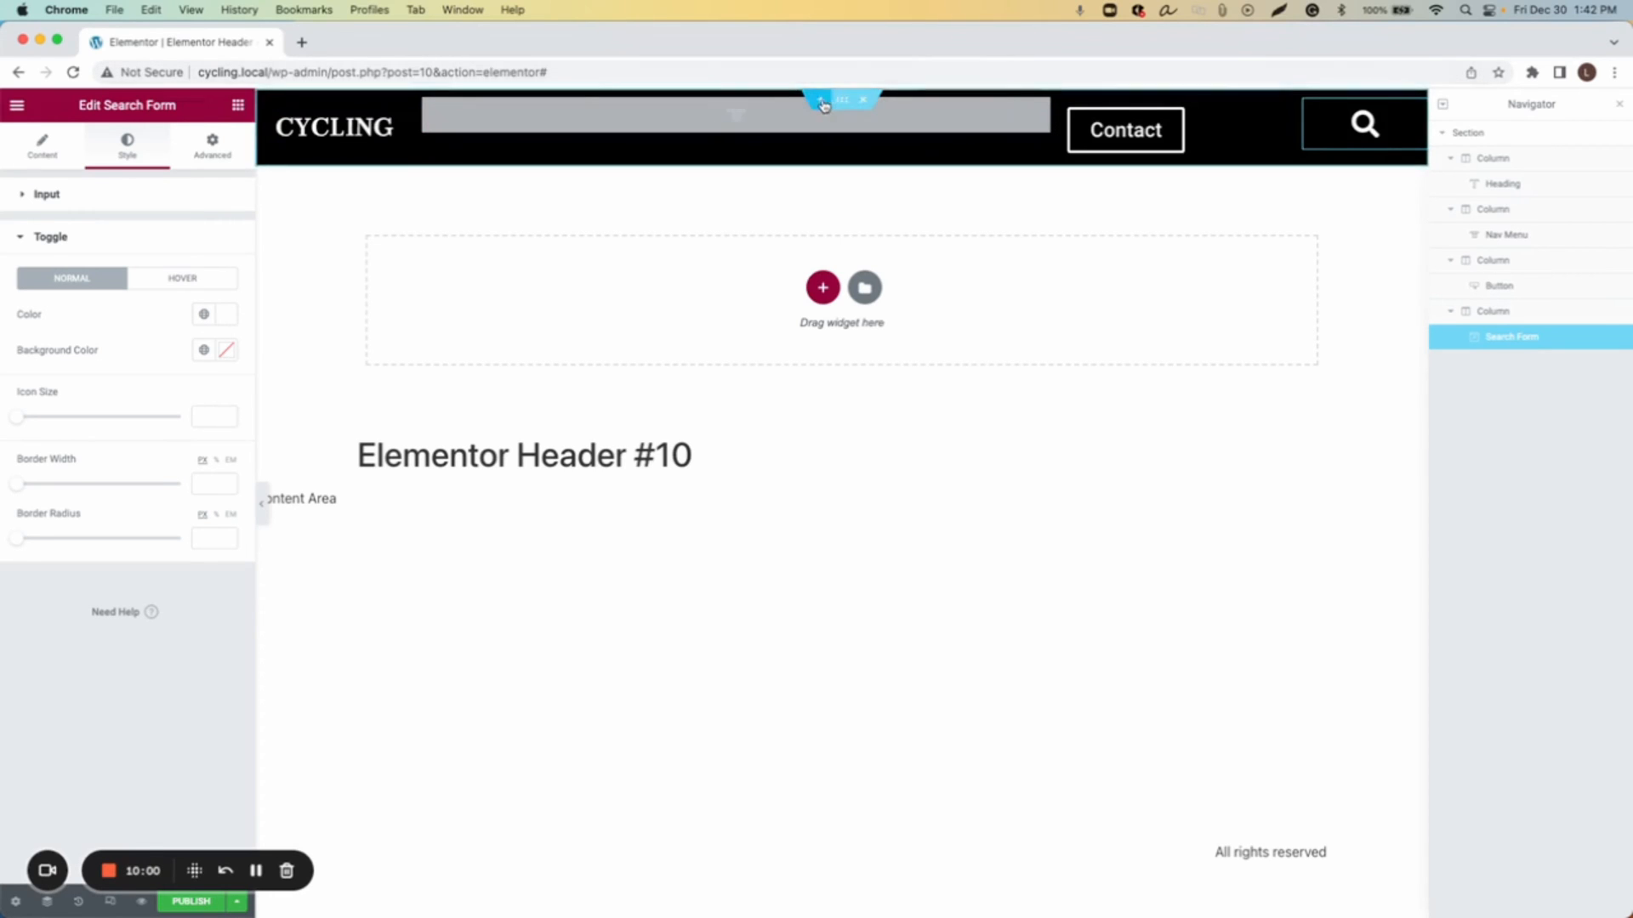
# Step: Add a new single-column section above the header section
pyautogui.click(821, 102)
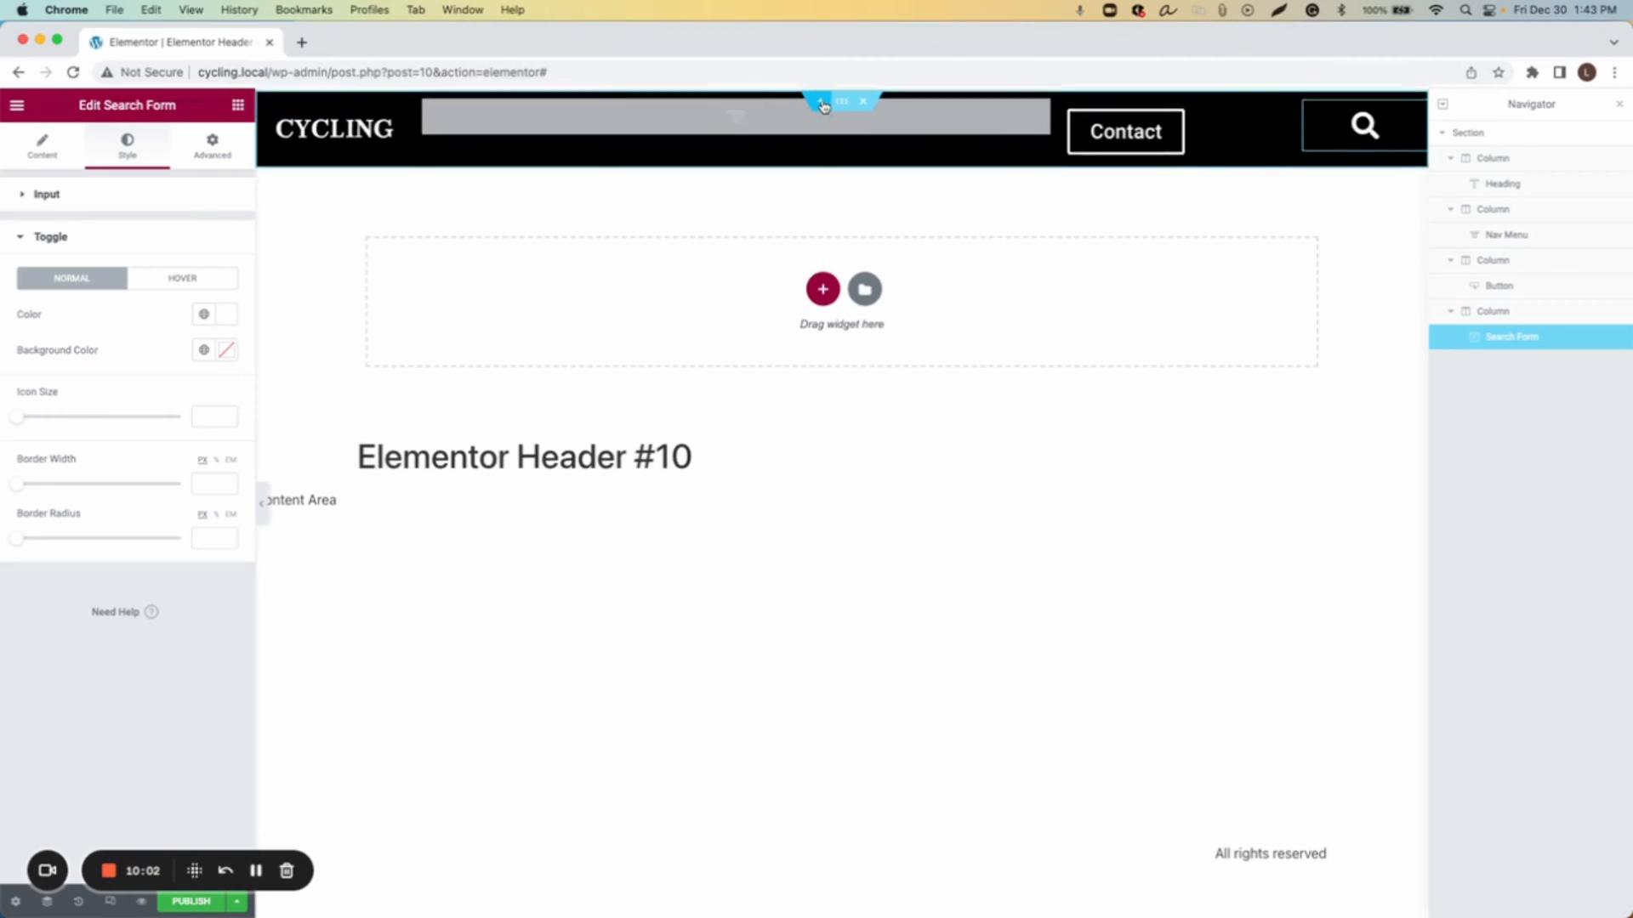
pyautogui.click(816, 167)
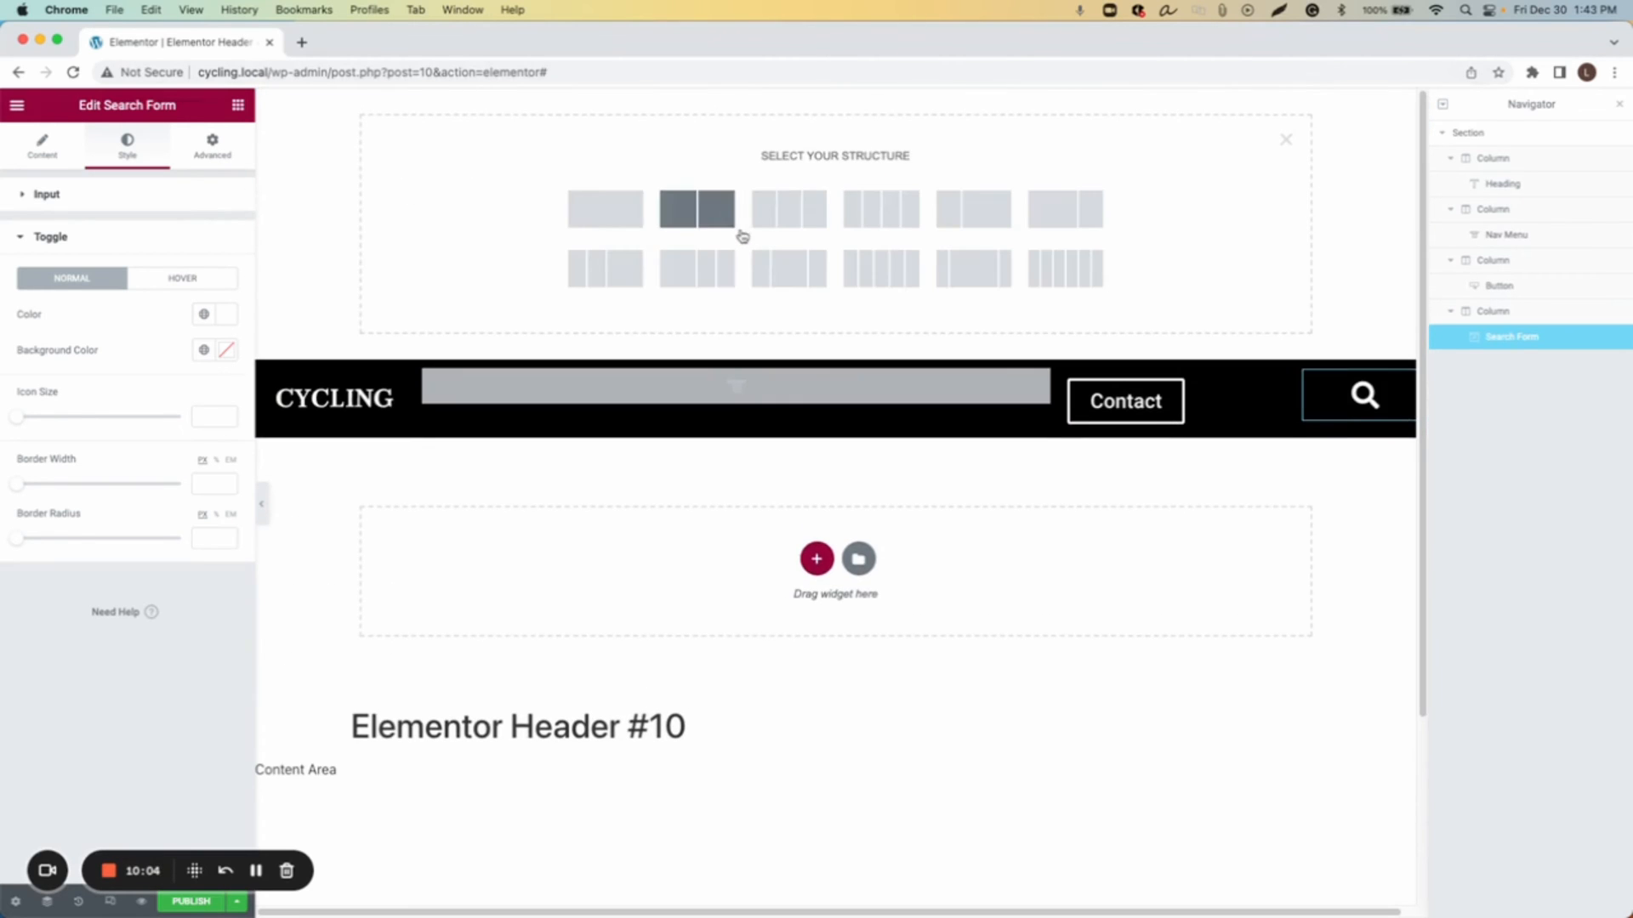
pyautogui.click(622, 225)
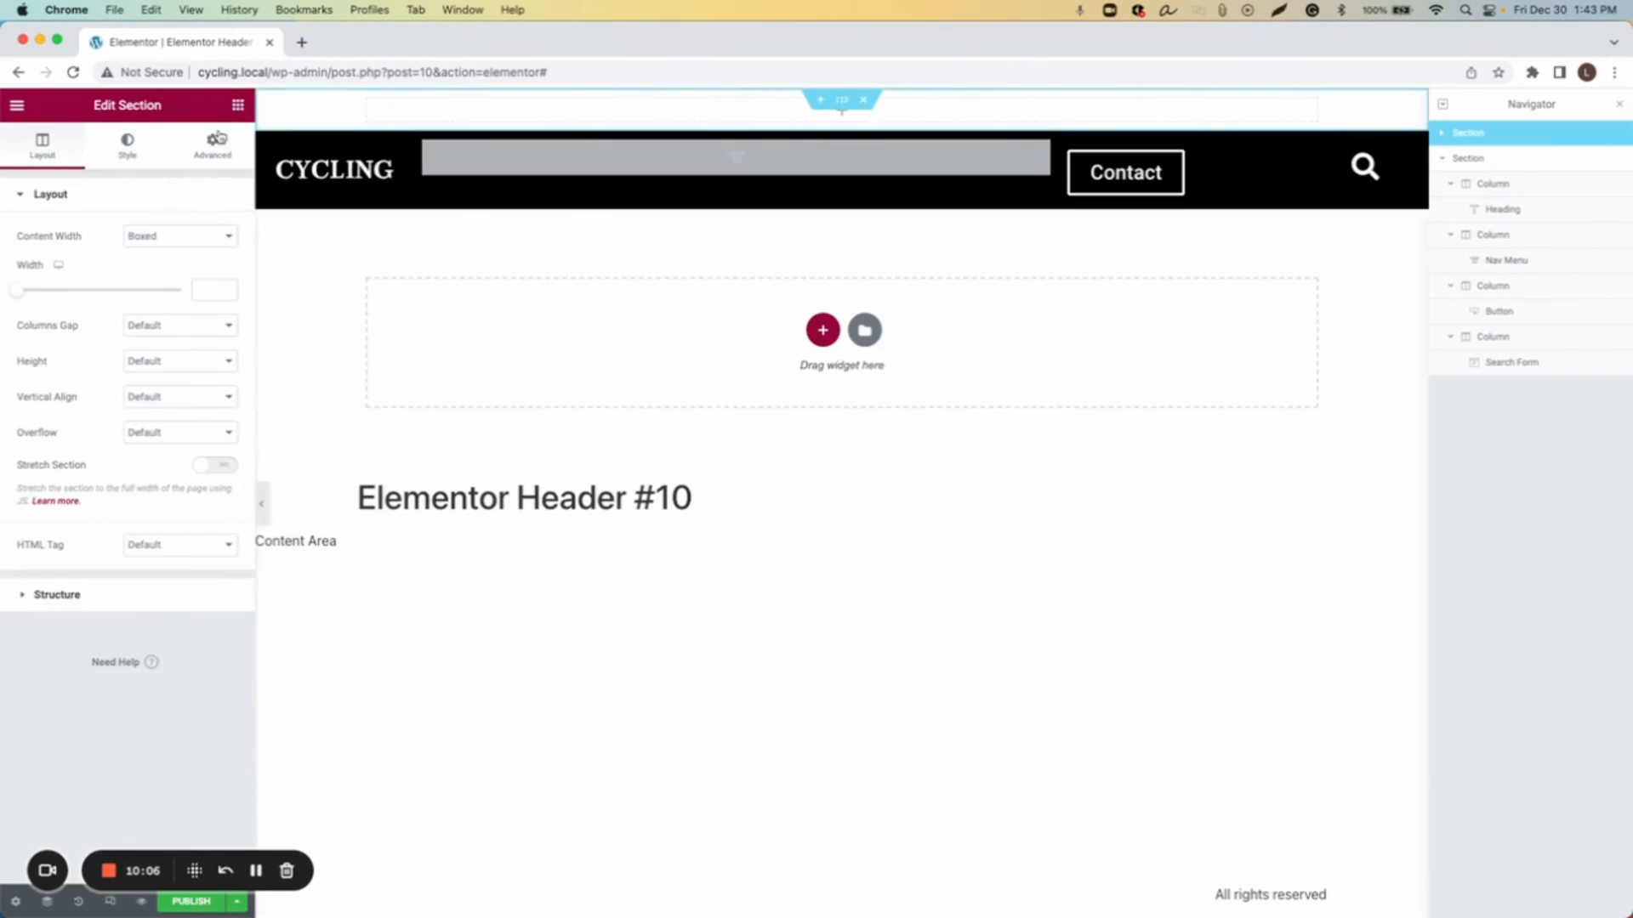
# Step: Set the new section's content width to Full Width and enable Stretch Section
pyautogui.click(136, 236)
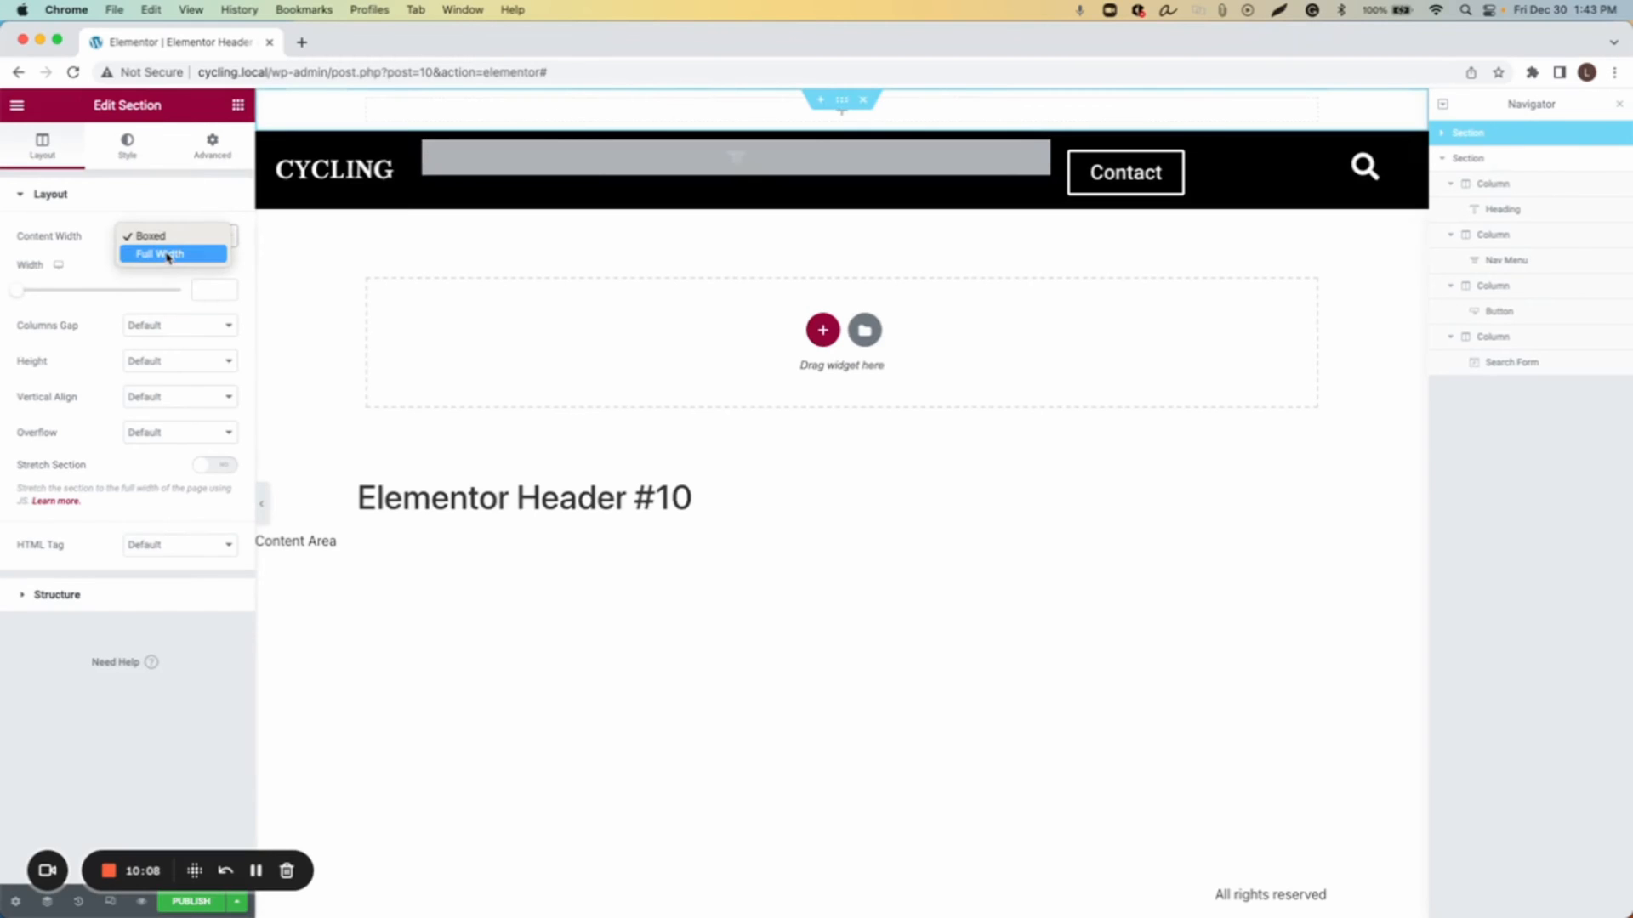
pyautogui.click(168, 256)
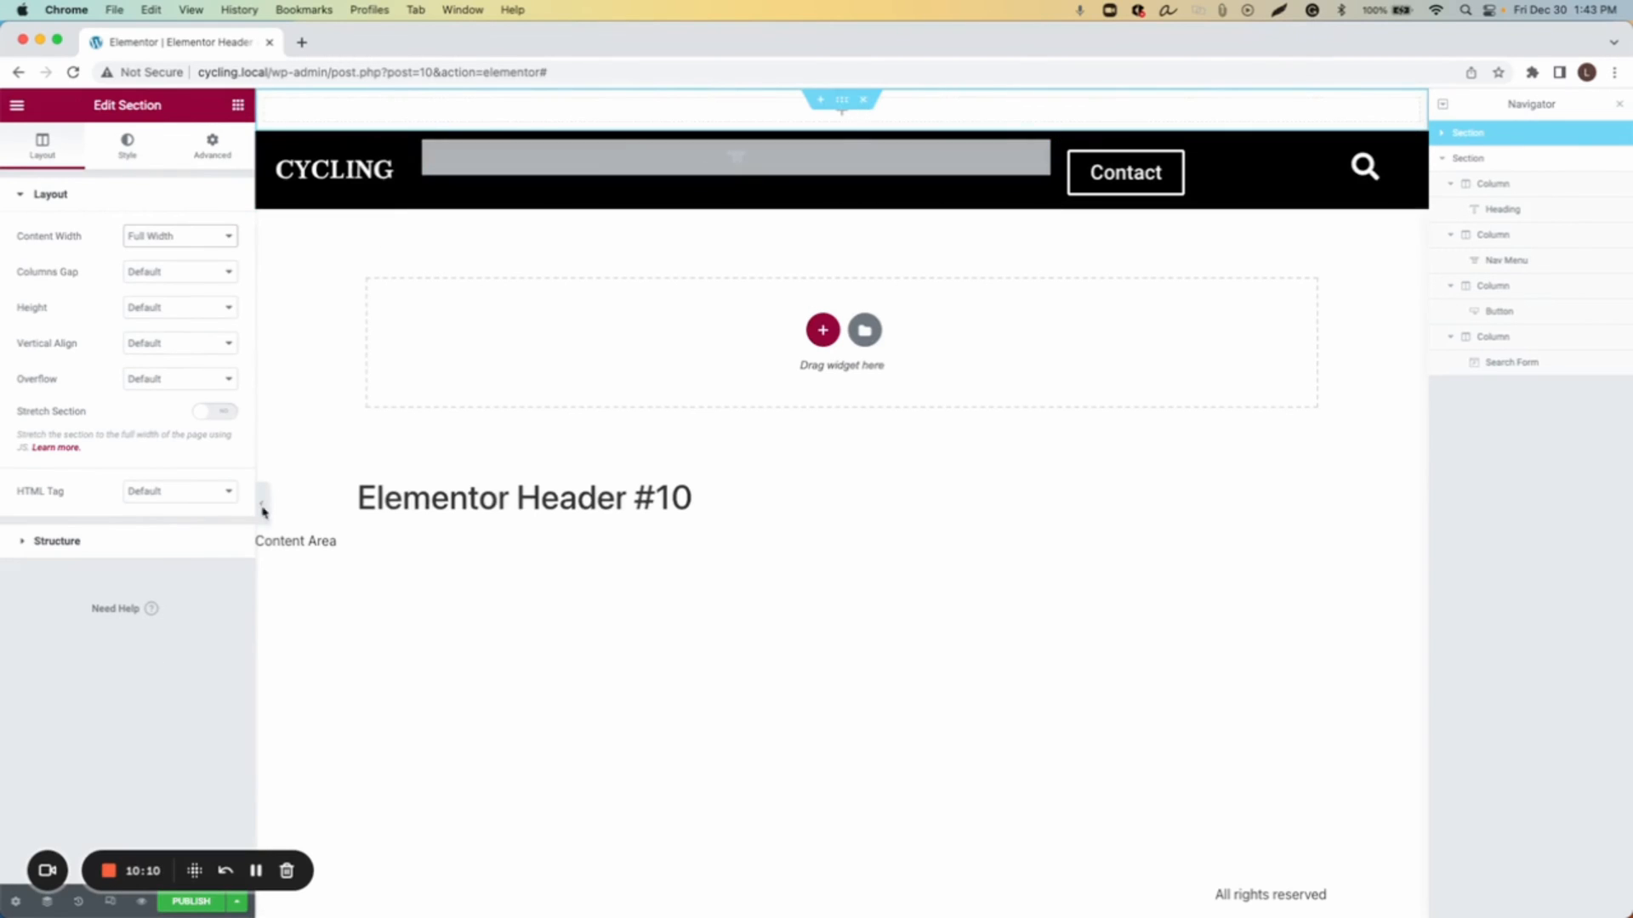
pyautogui.click(223, 412)
# Step: Give the new section a classic background color of #000000
pyautogui.click(125, 148)
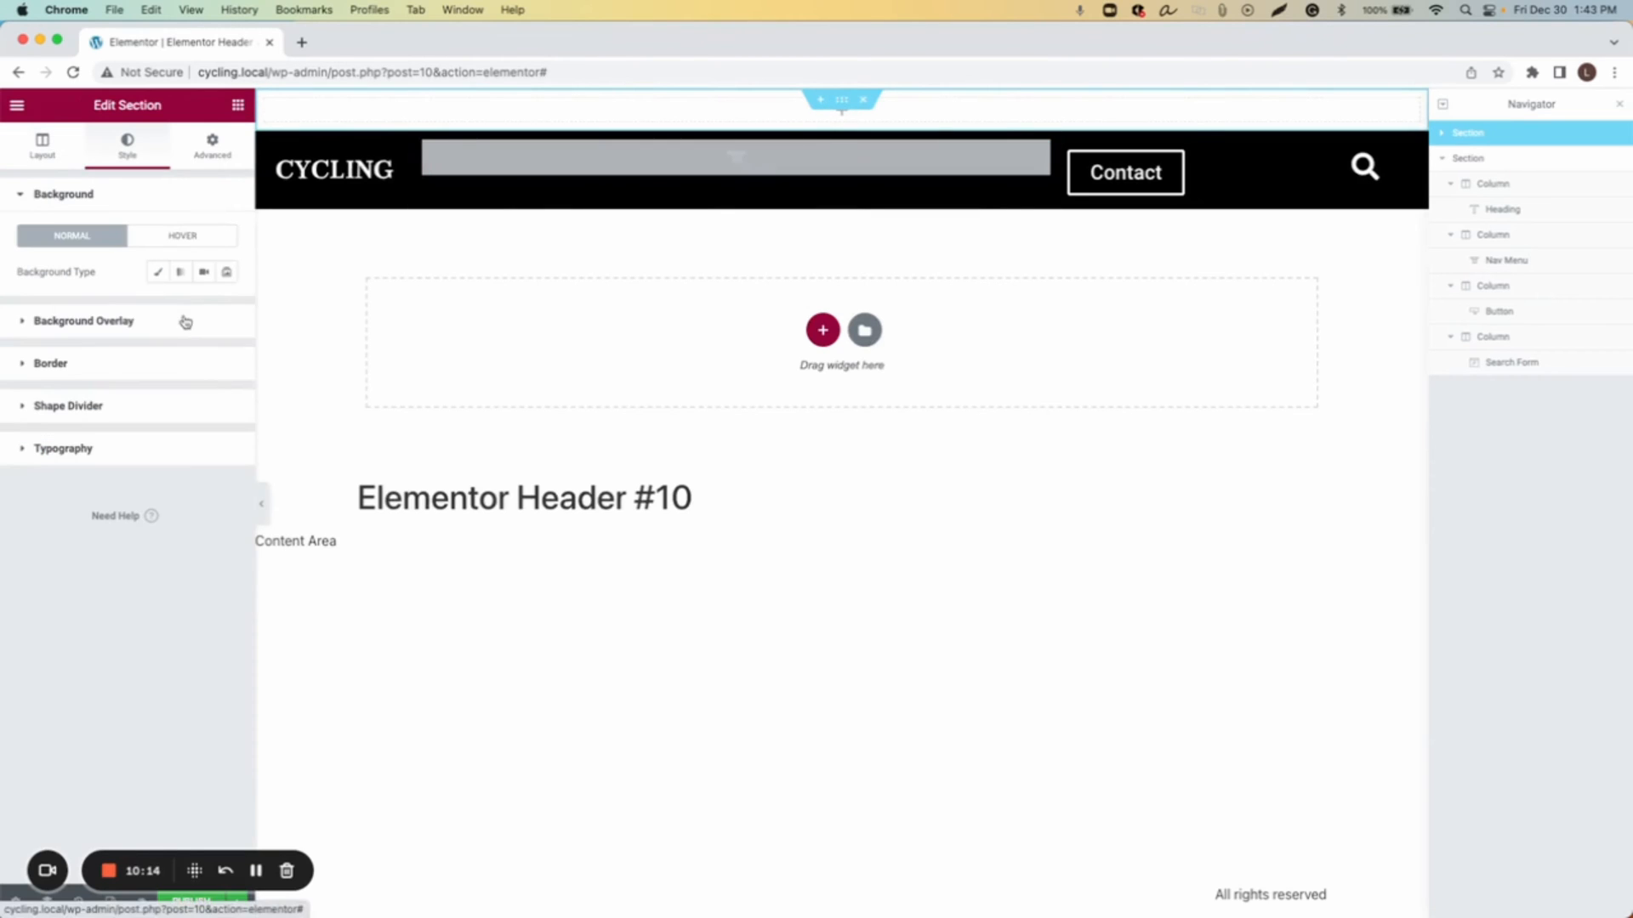
pyautogui.click(157, 272)
pyautogui.click(226, 307)
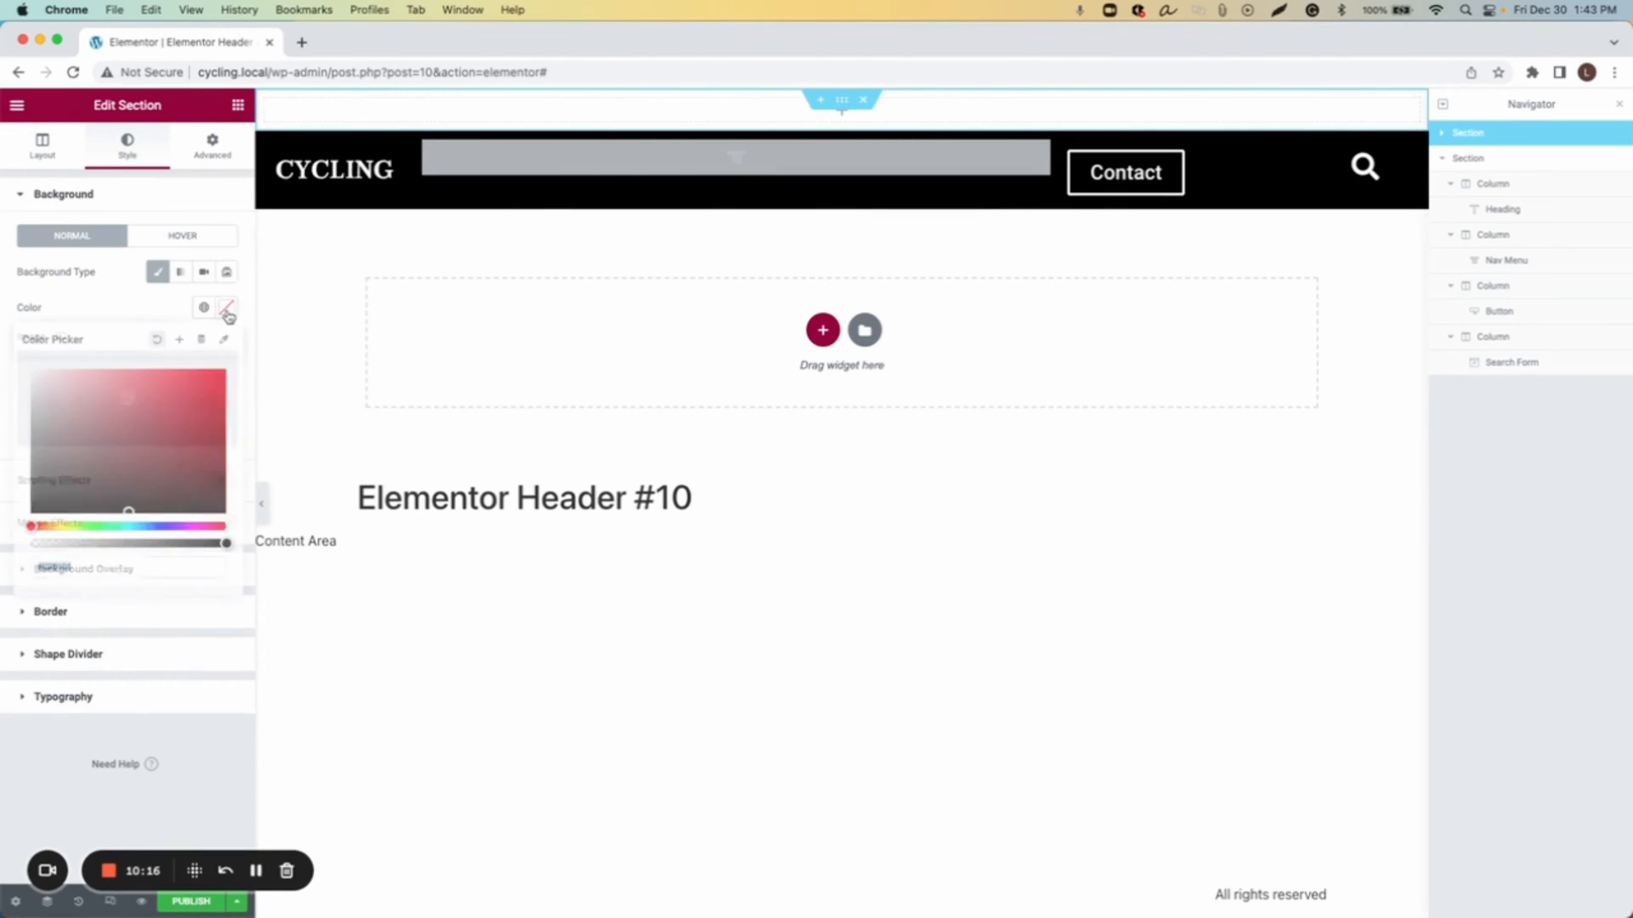
pyautogui.moveTo(157, 426); pyautogui.dragTo(244, 544)
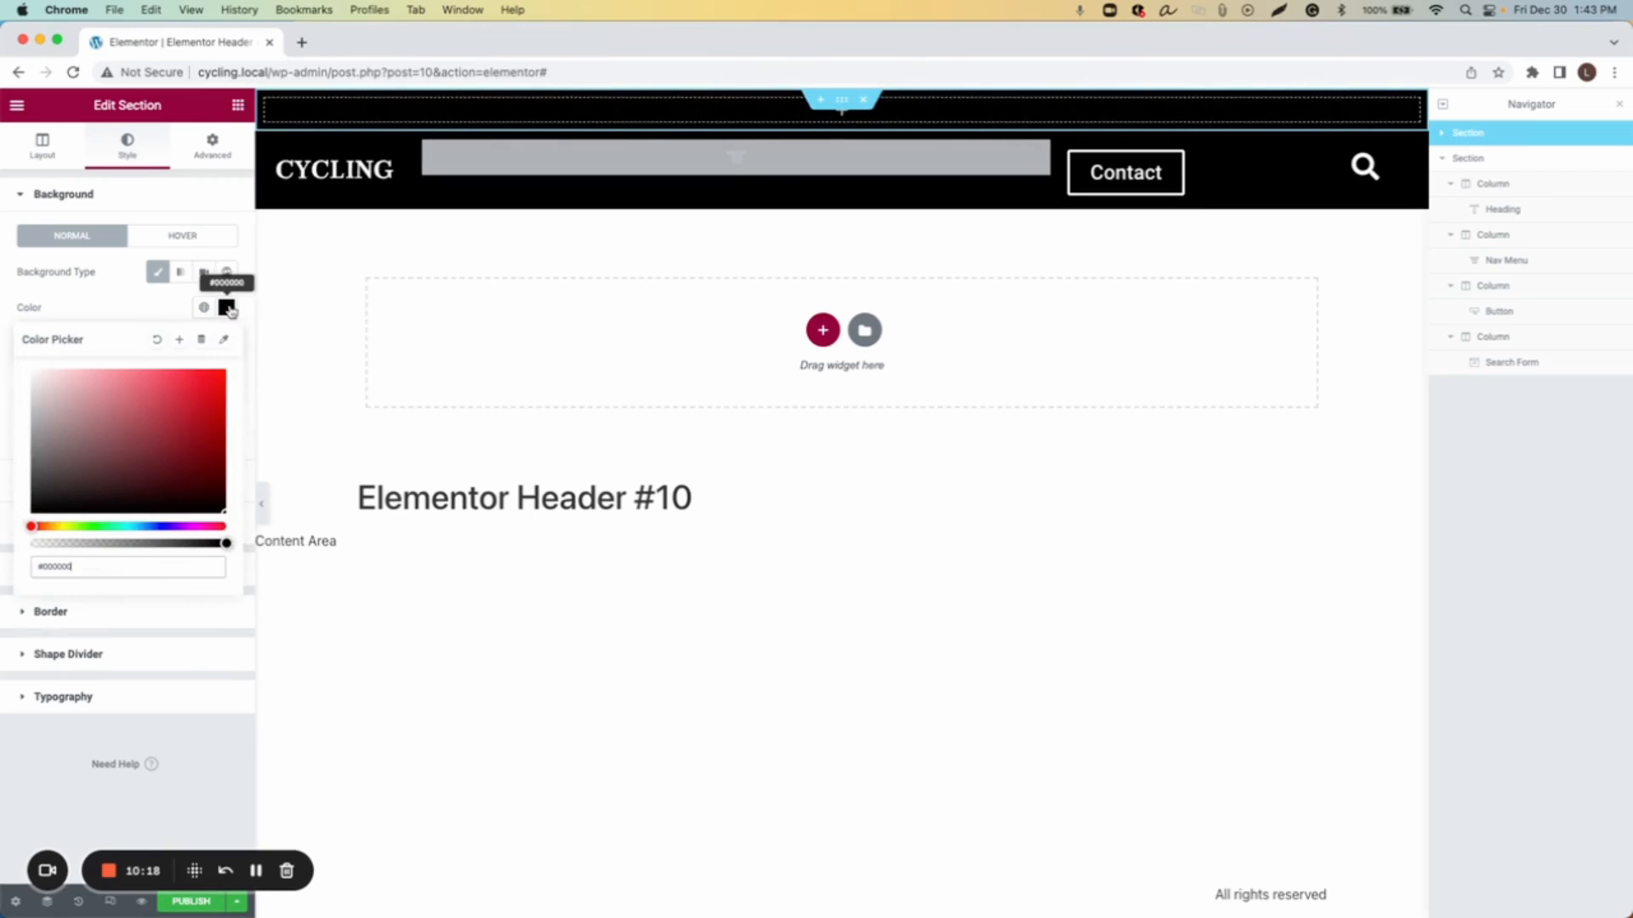
pyautogui.click(231, 309)
# Step: Search the widgets for icon and place an Icon List widget into the new top section
pyautogui.click(237, 104)
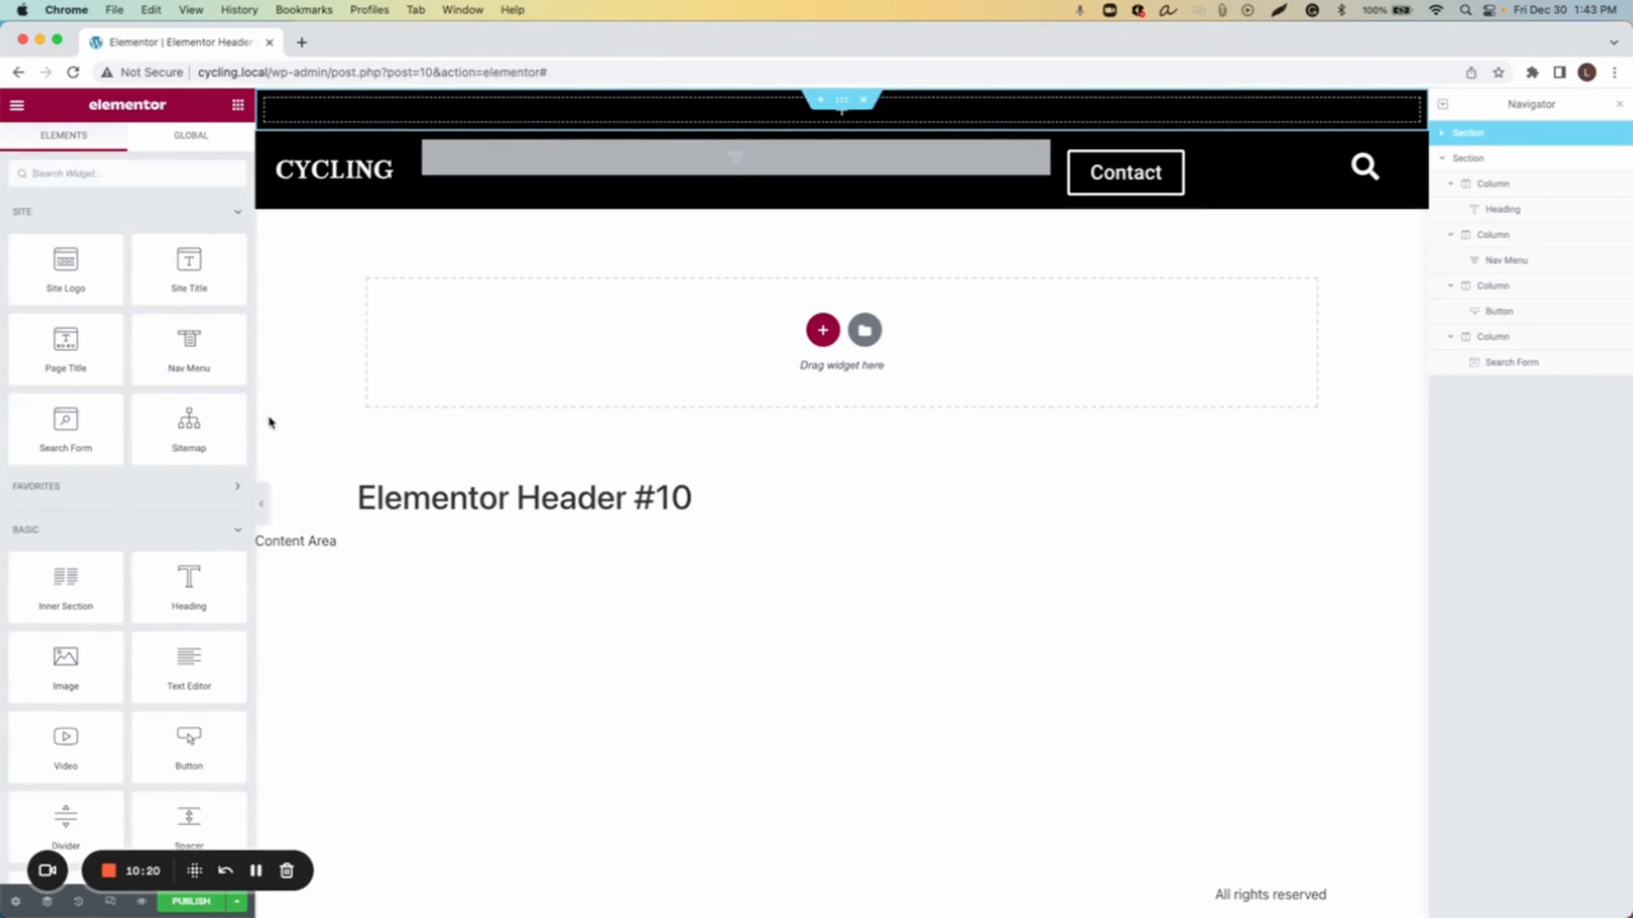
pyautogui.click(189, 173)
pyautogui.write('icon')
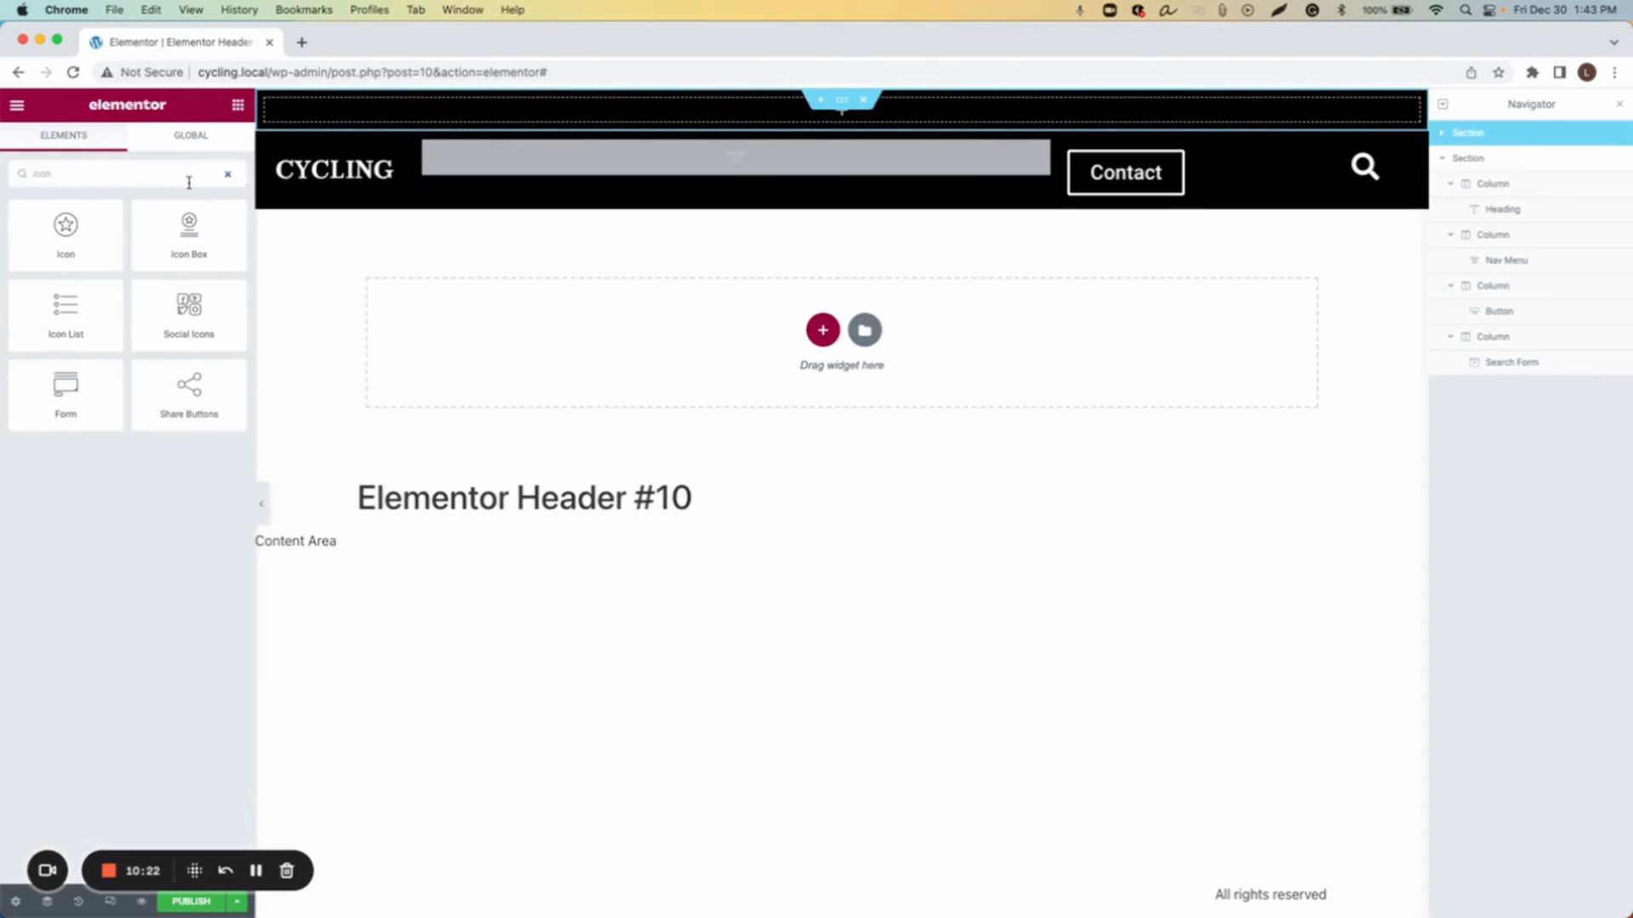
pyautogui.moveTo(66, 308); pyautogui.dragTo(744, 98)
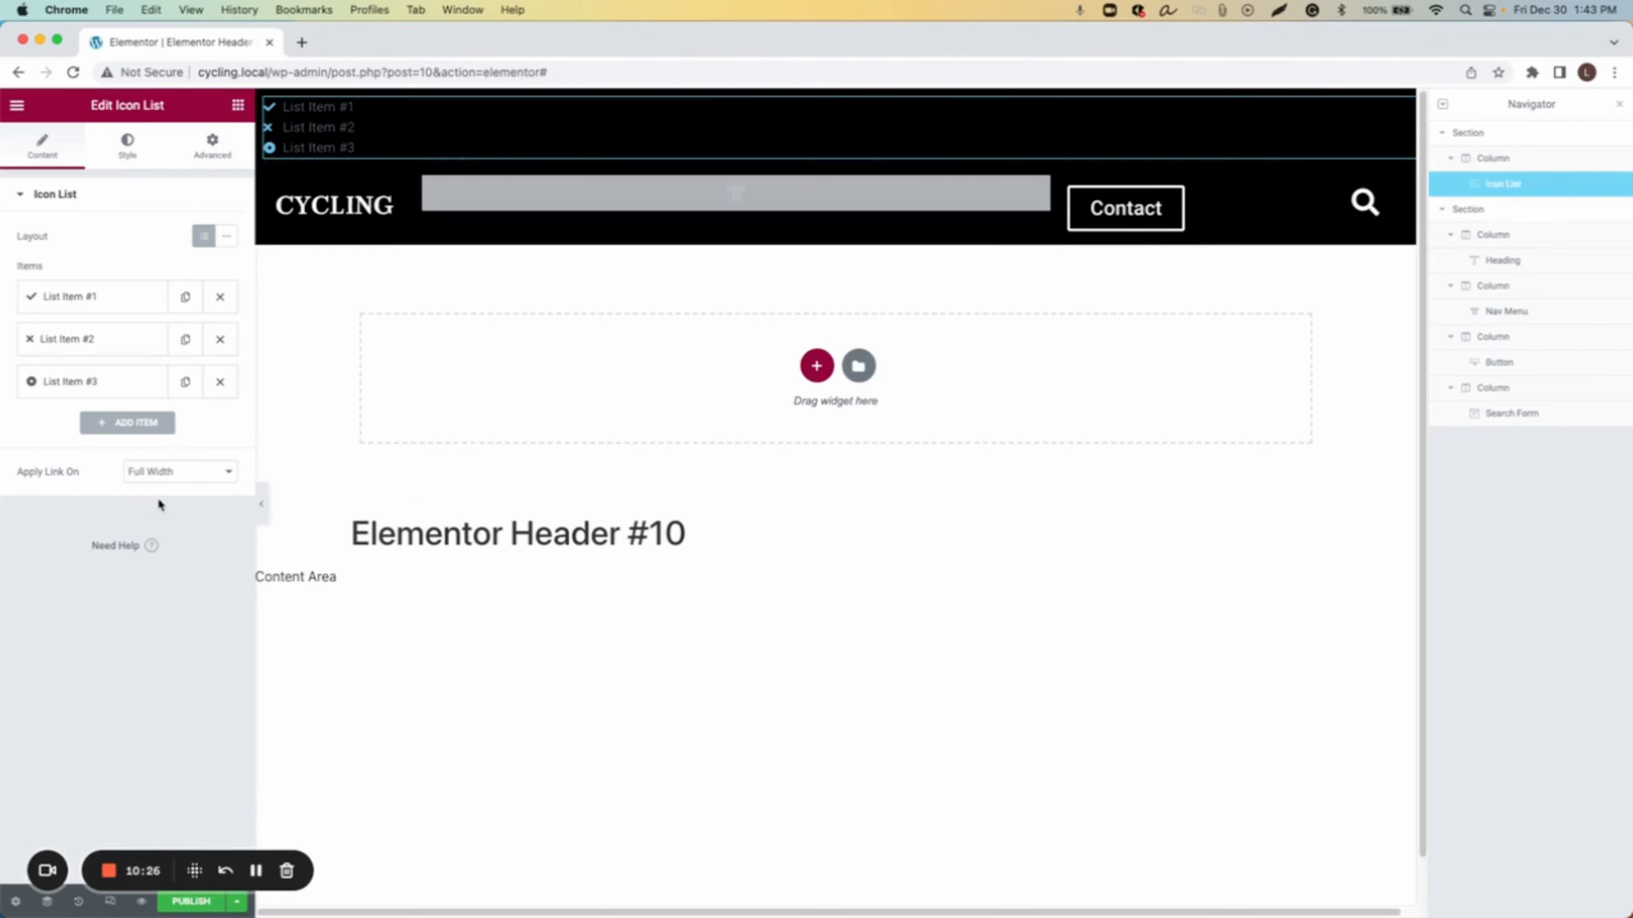
# Step: Set the icon list to inline layout and align it to the right
pyautogui.click(226, 239)
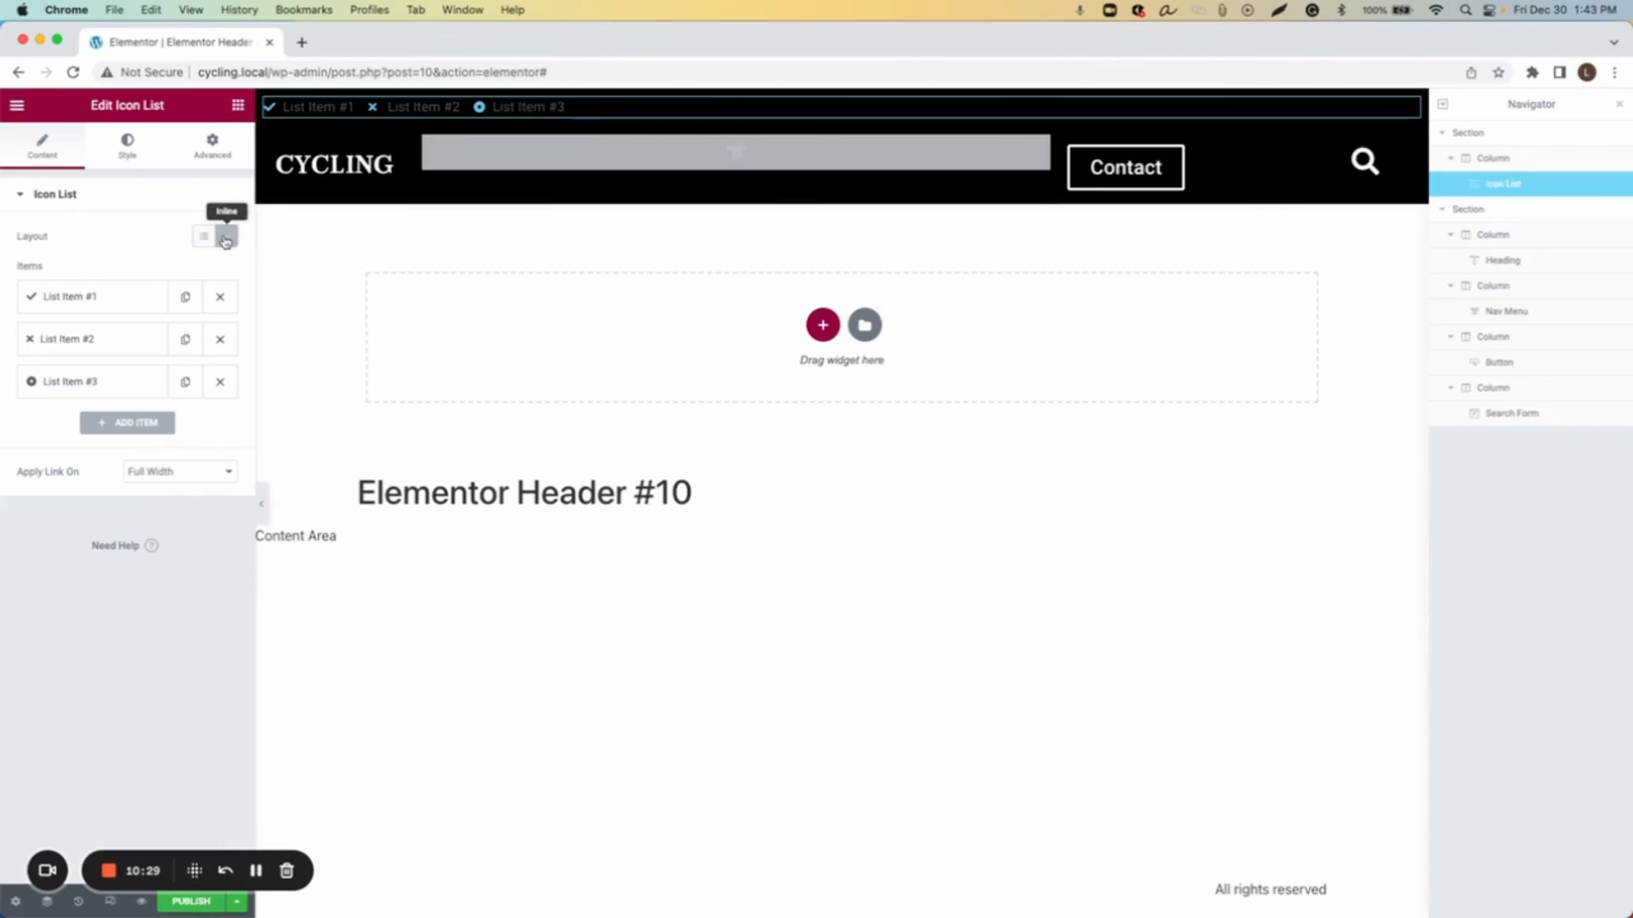
pyautogui.click(130, 156)
pyautogui.click(224, 294)
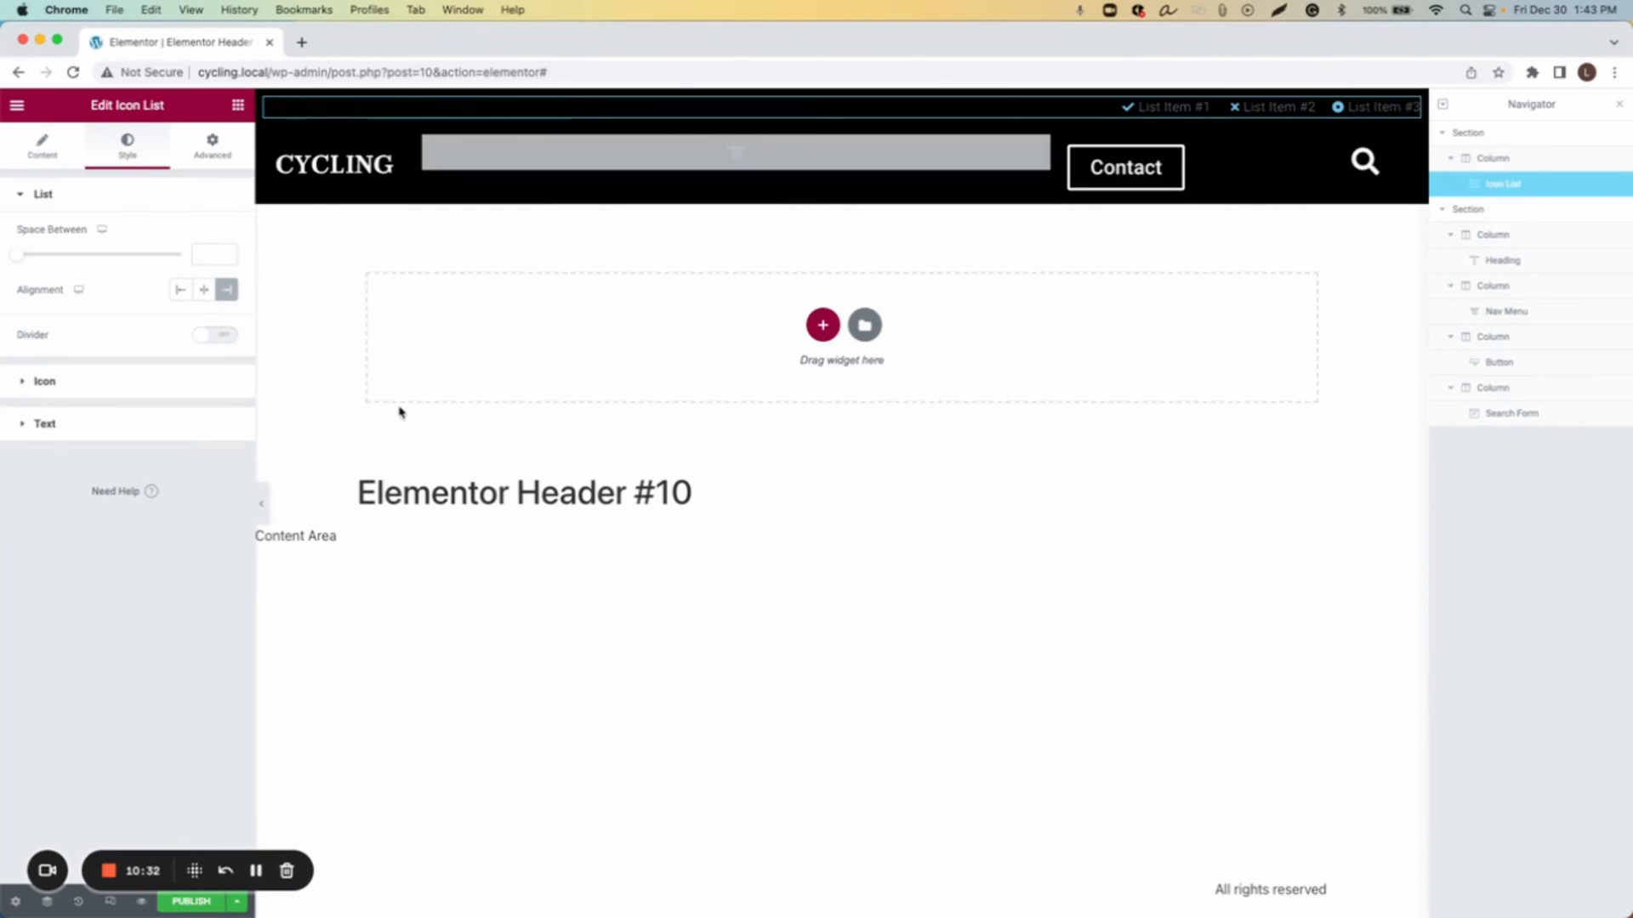
# Step: Remove the icons from the first and second list items
pyautogui.click(45, 151)
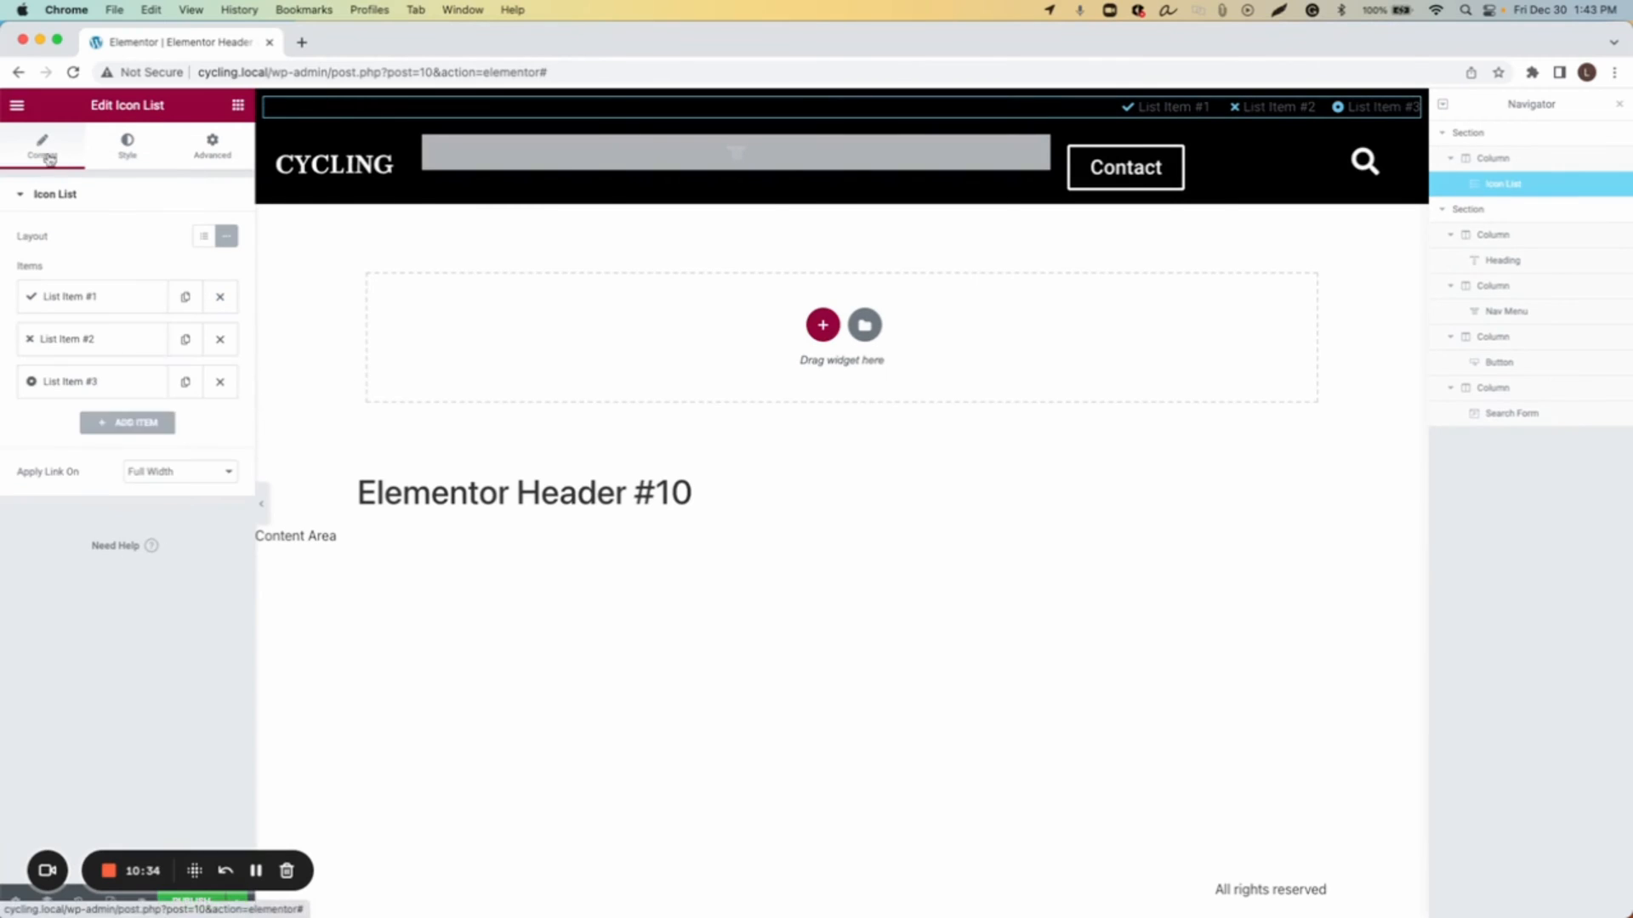
pyautogui.click(65, 298)
pyautogui.click(213, 423)
pyautogui.click(100, 563)
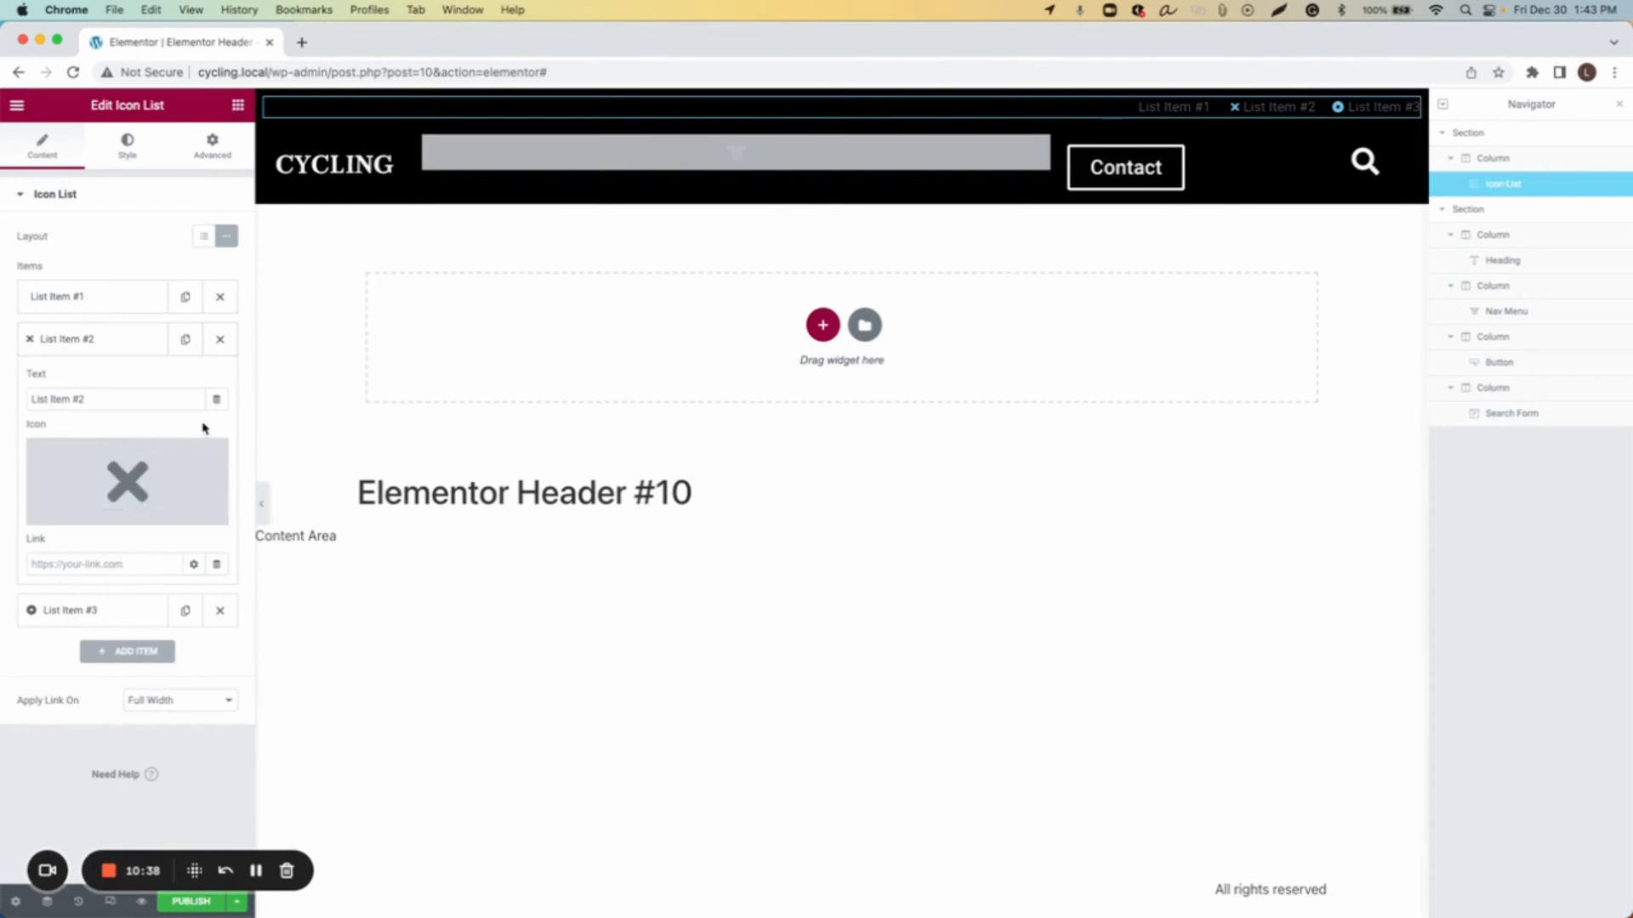
pyautogui.moveTo(208, 458)
pyautogui.click(211, 469)
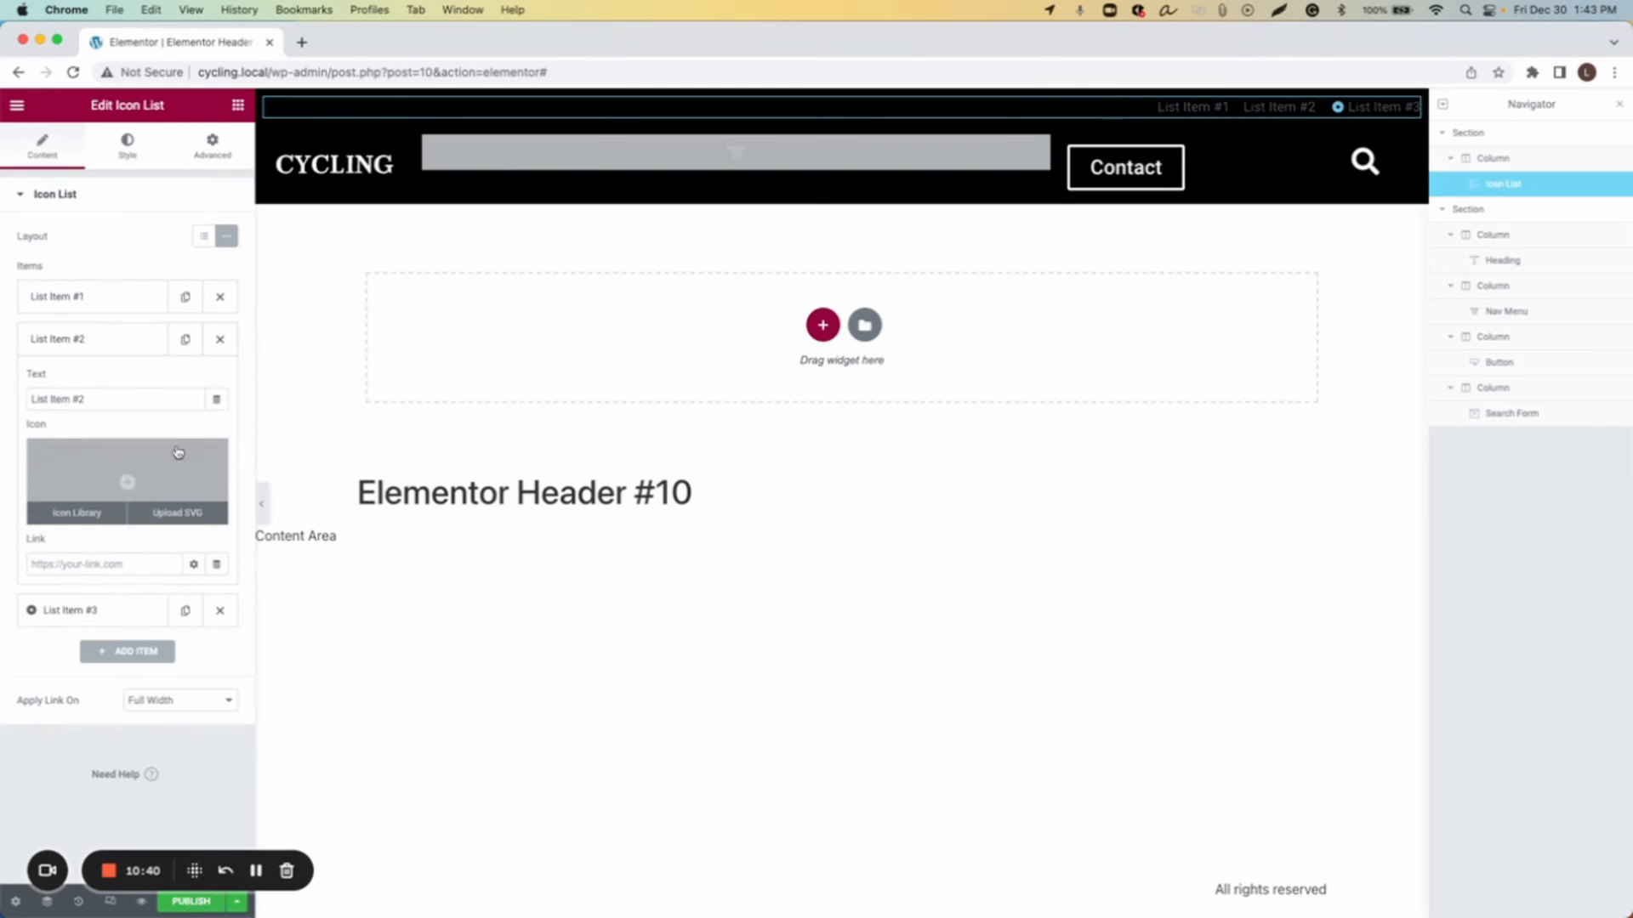
# Step: Replace the first list item's text with a placeholder phone number
pyautogui.click(77, 304)
pyautogui.doubleClick(102, 356)
pyautogui.tripleClick(102, 356)
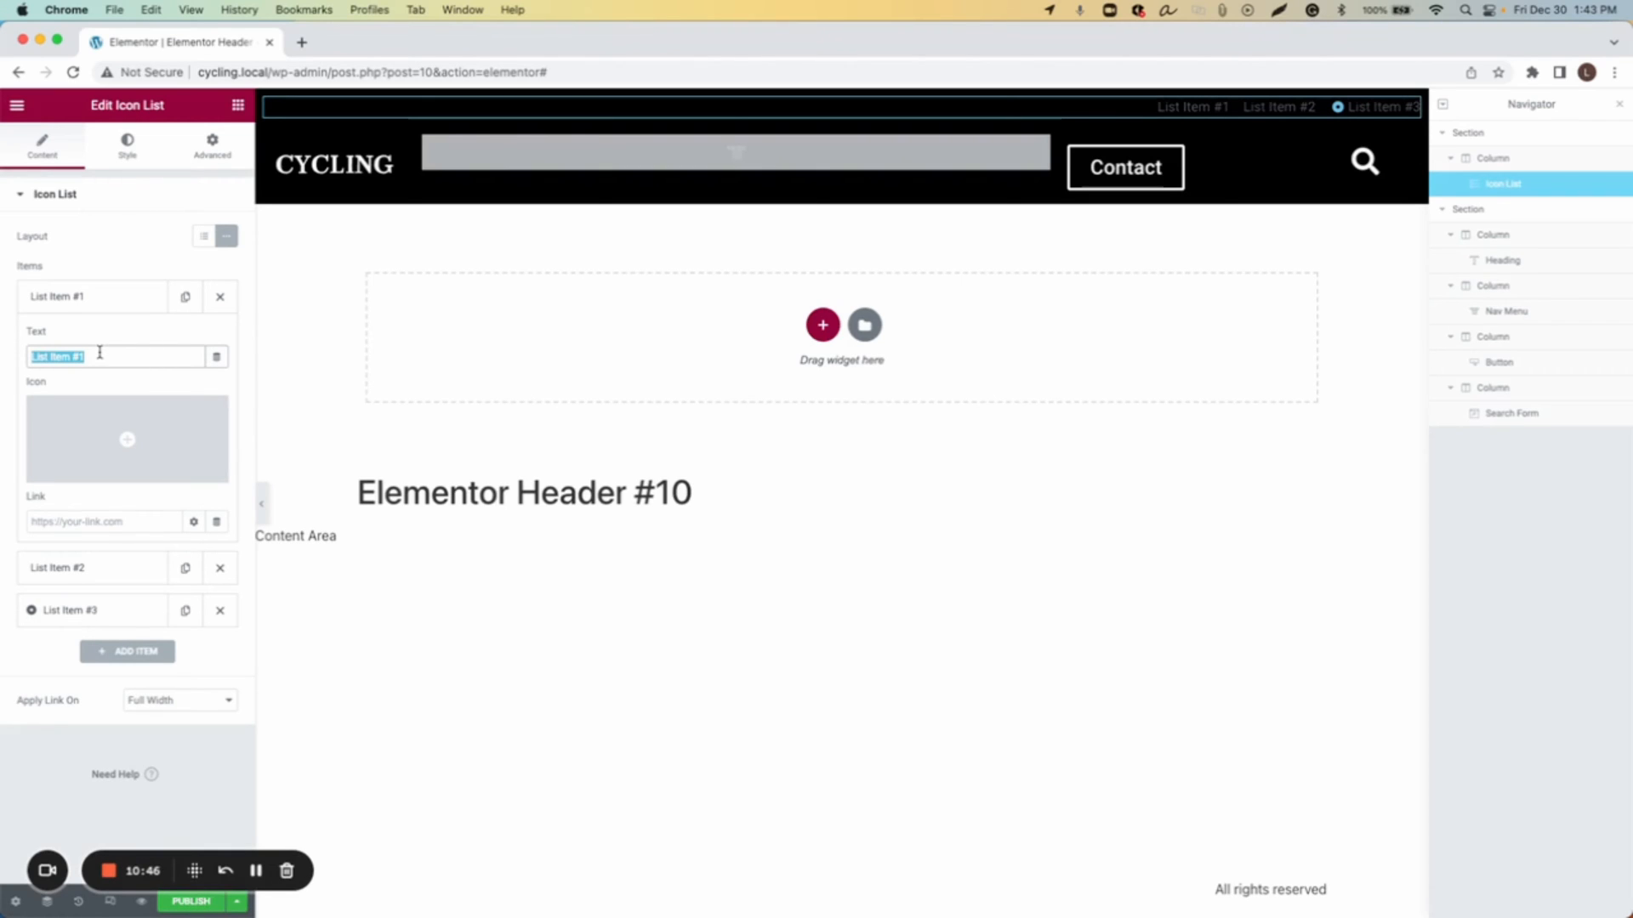
pyautogui.write('+')
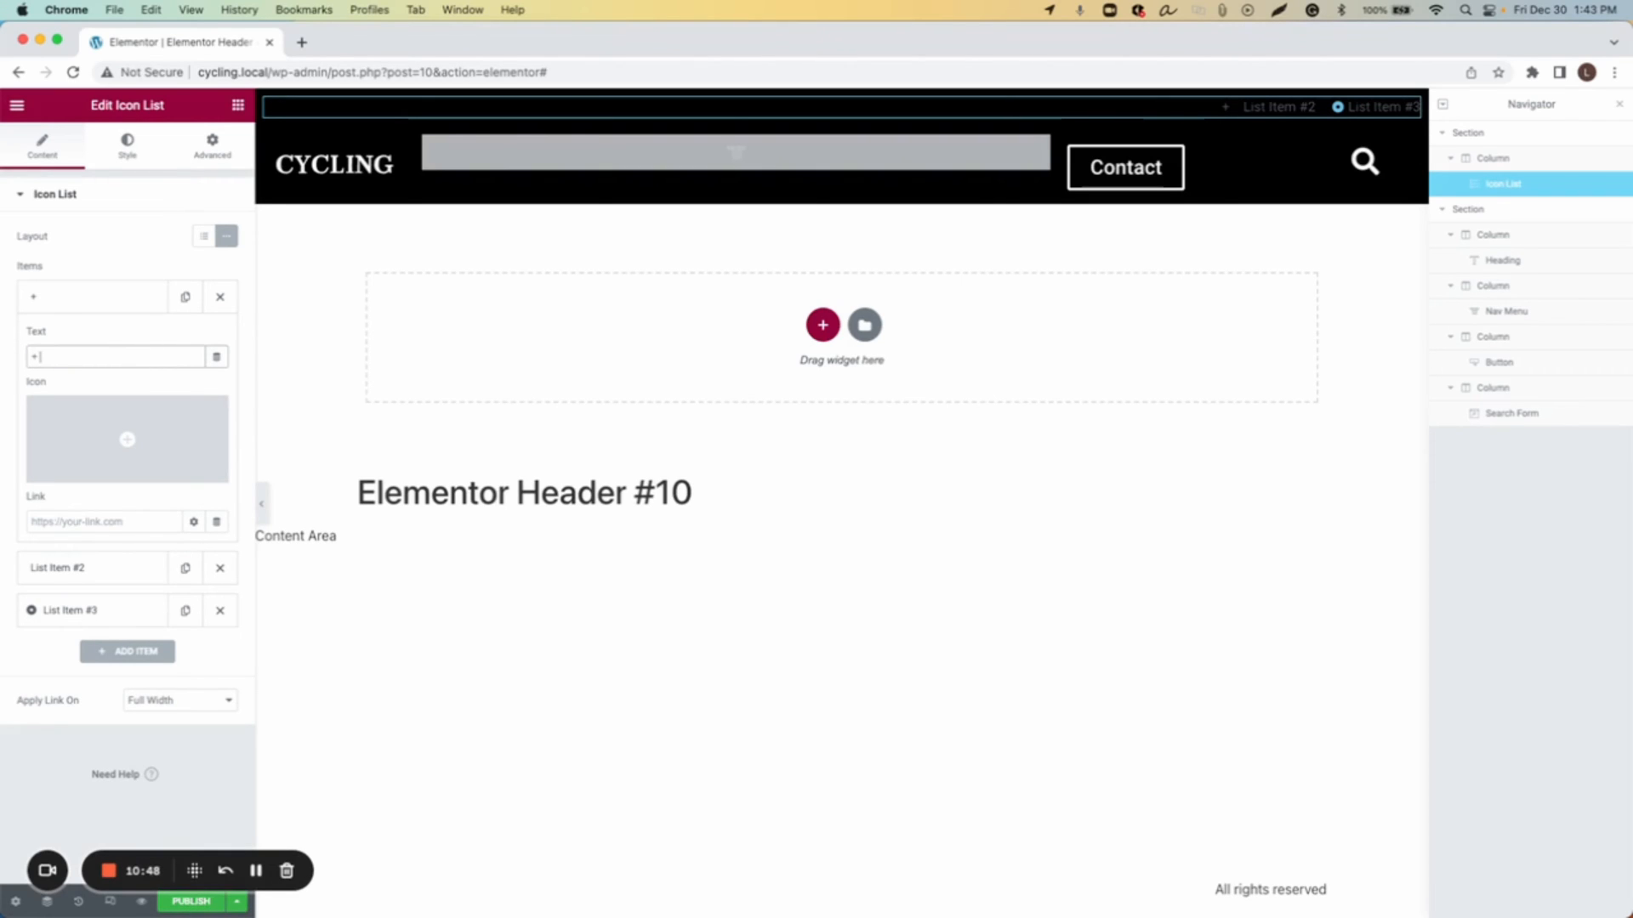
pyautogui.write('888 888 8888')
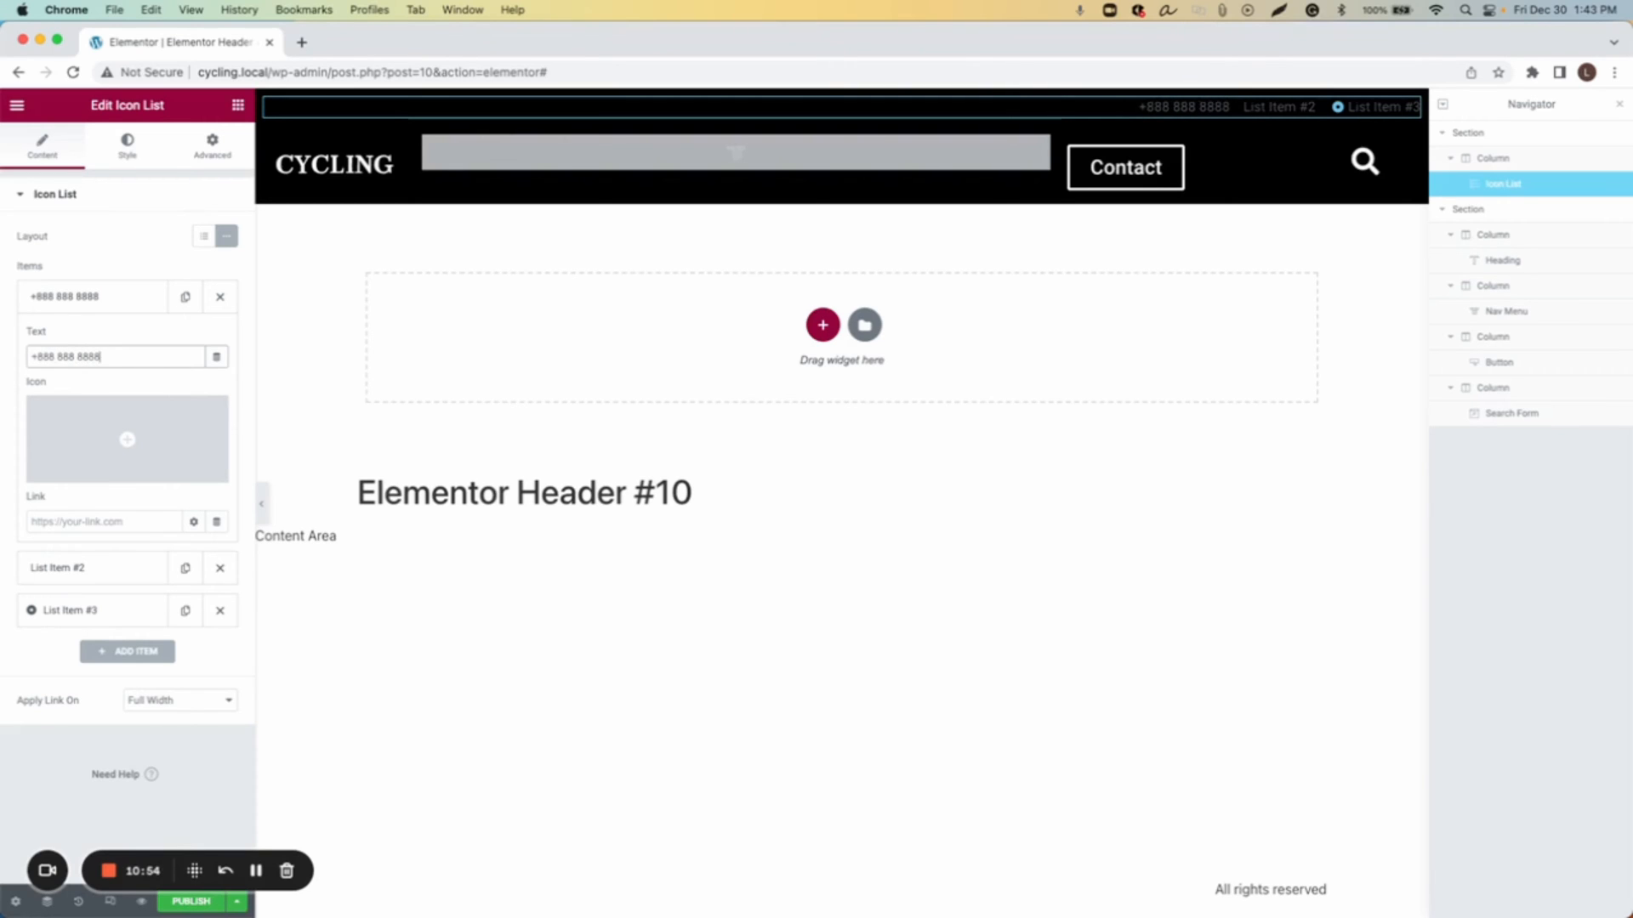
# Step: Set the first list item's link to tel:#
pyautogui.click(45, 521)
pyautogui.write('tel:#')
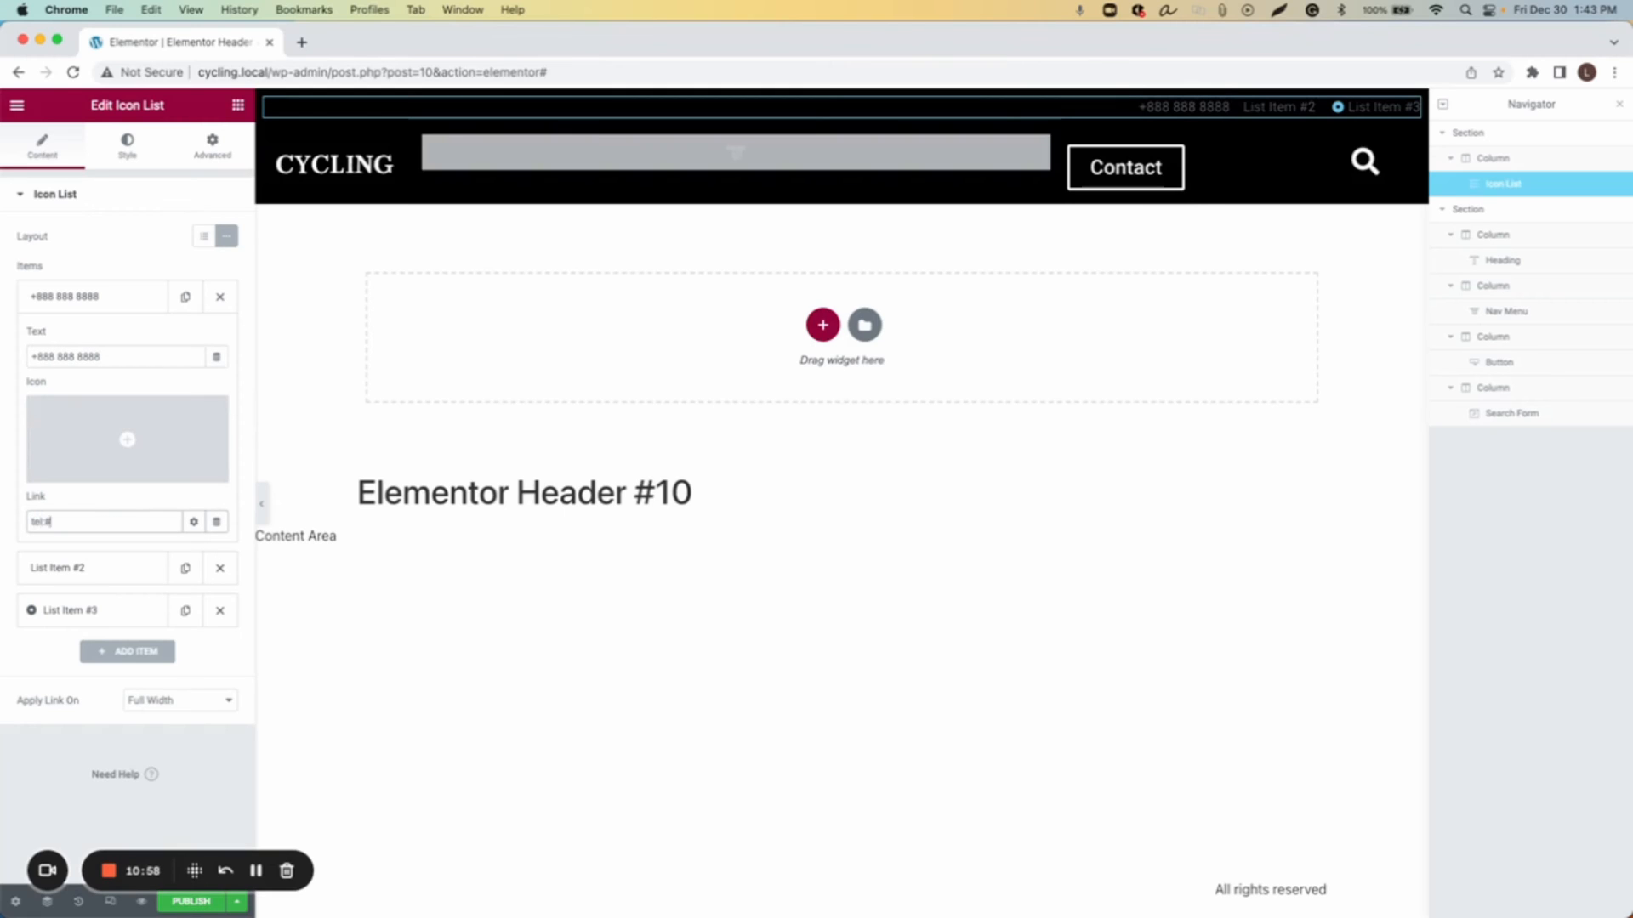
pyautogui.click(99, 297)
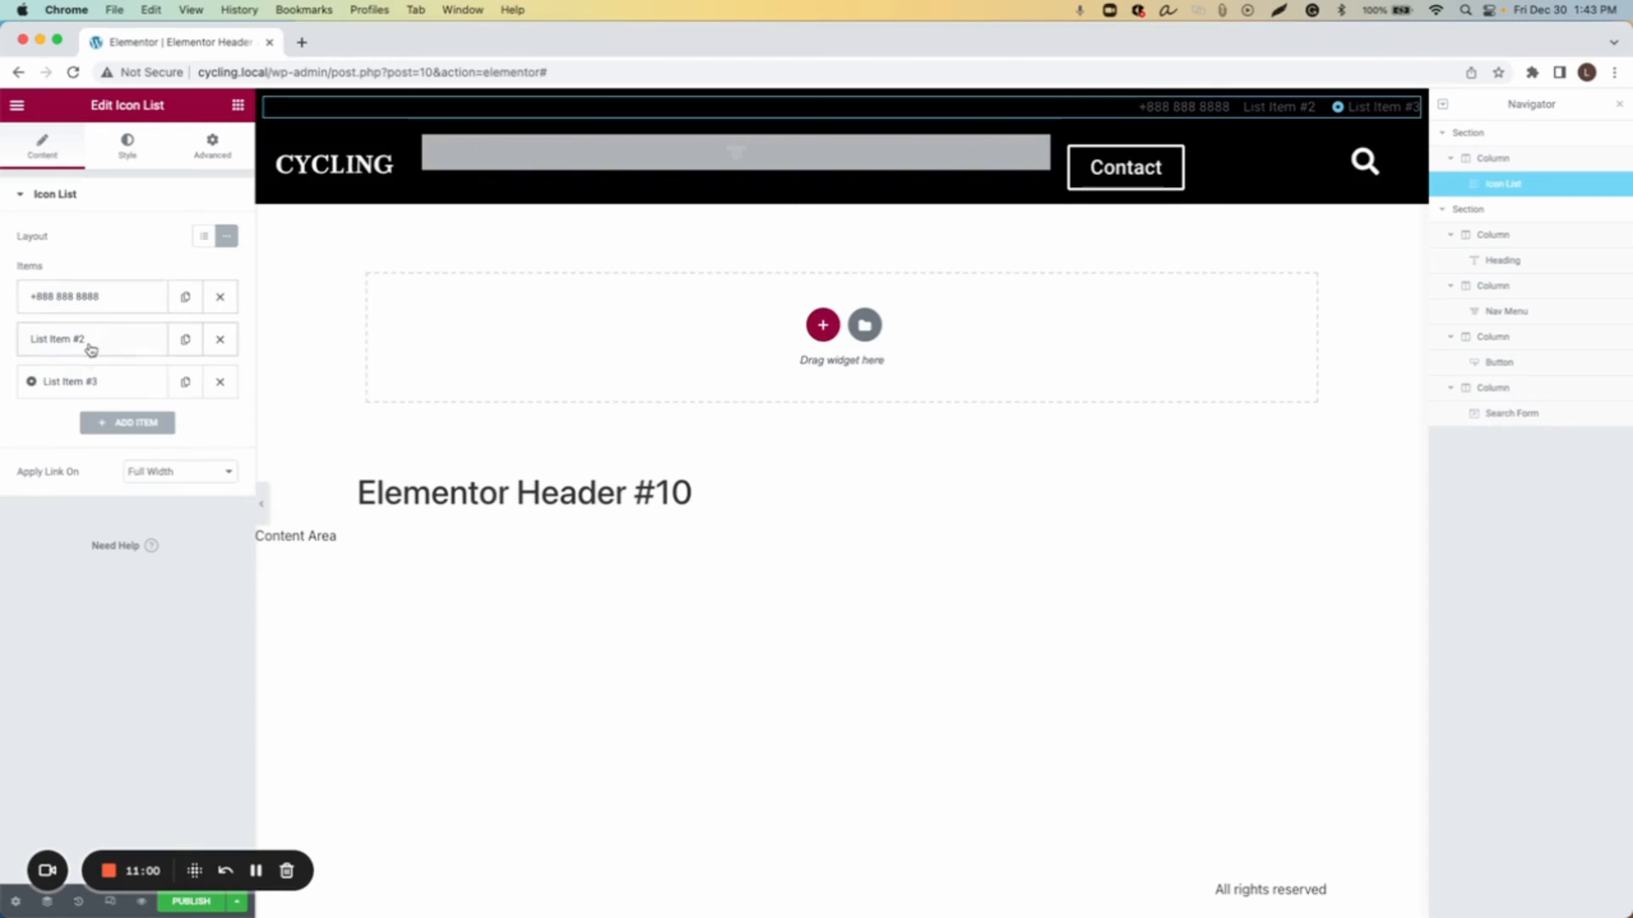
# Step: Rename the second list item to Request A Flayer and set its link to #
pyautogui.click(92, 347)
pyautogui.tripleClick(117, 403)
pyautogui.write('Request A Flayer')
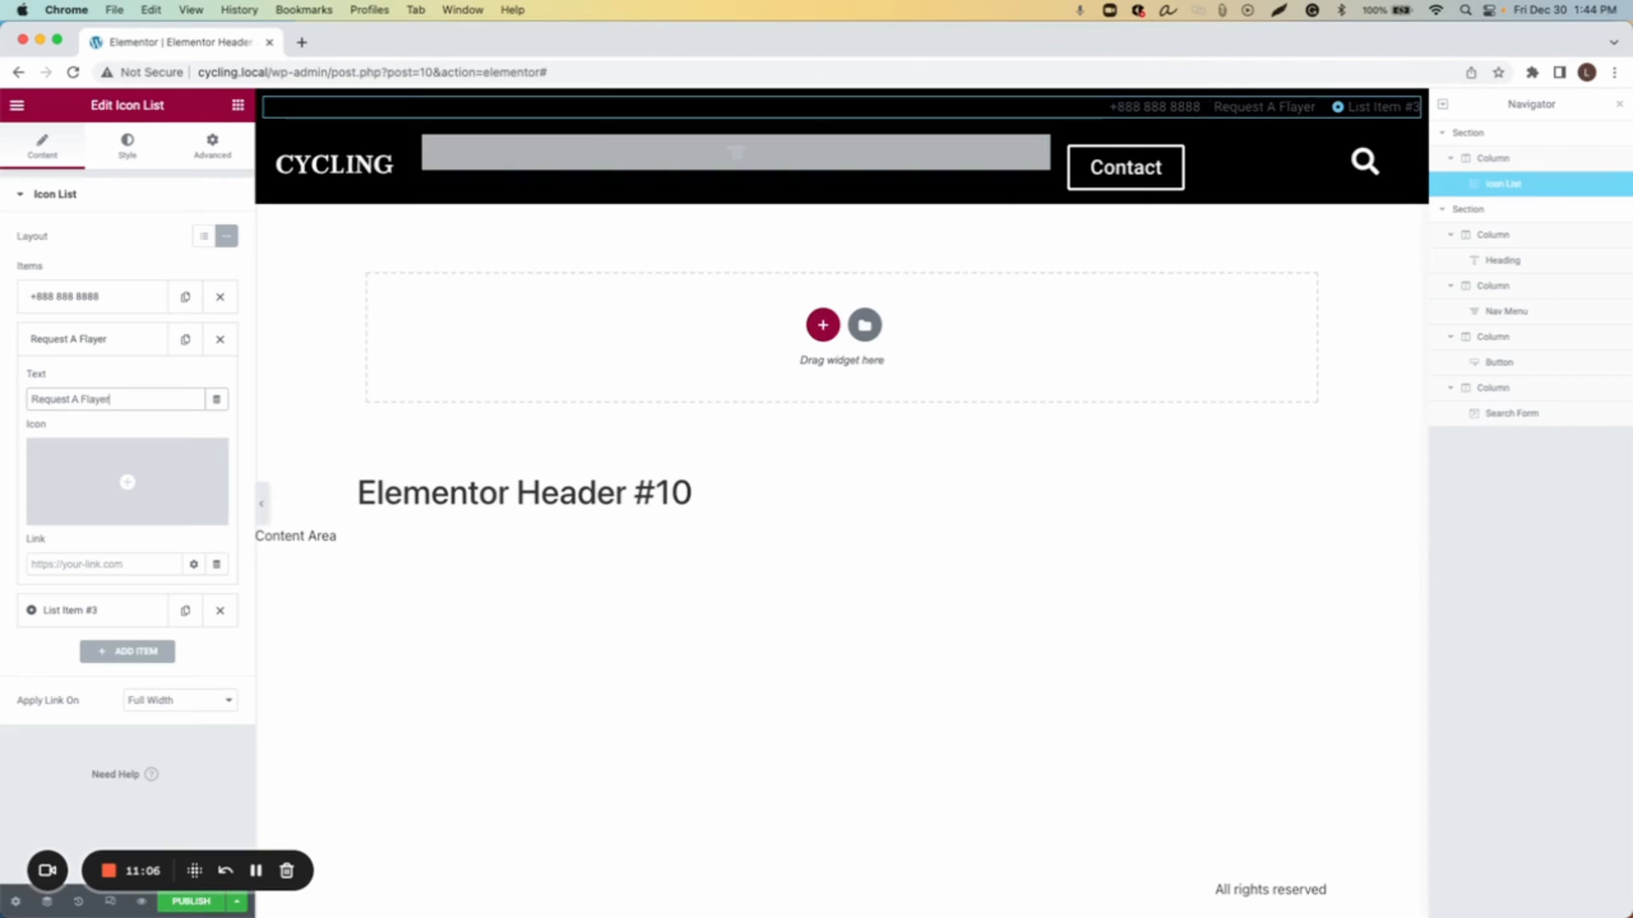
pyautogui.click(89, 565)
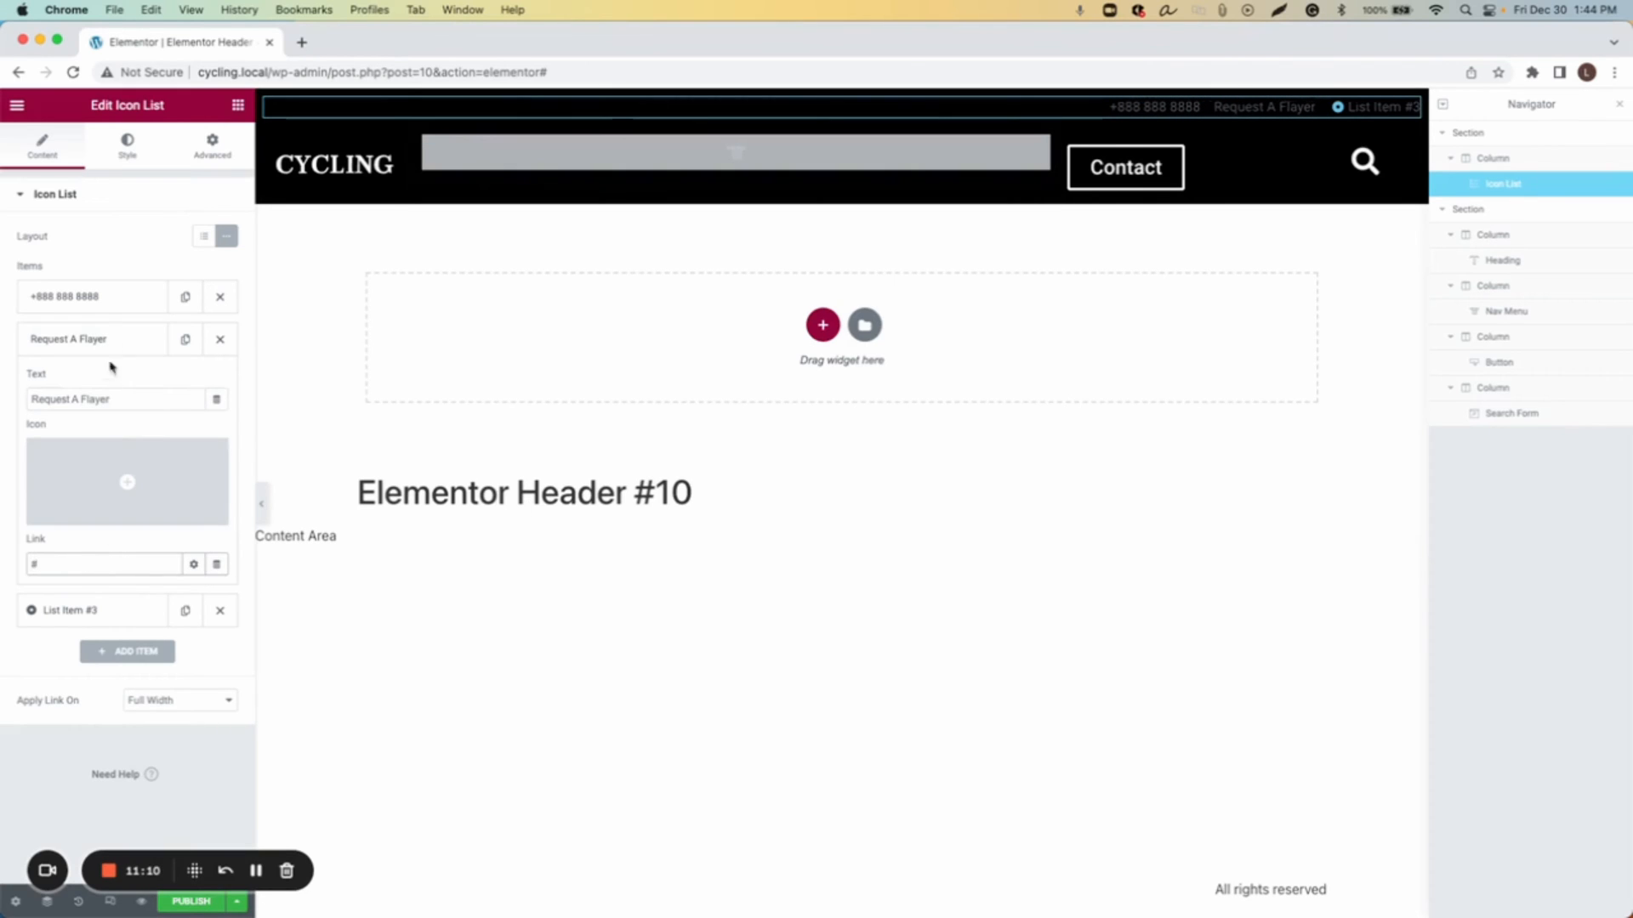
pyautogui.click(110, 338)
# Step: Rename the third list item to Find Tour
pyautogui.click(94, 386)
pyautogui.tripleClick(112, 437)
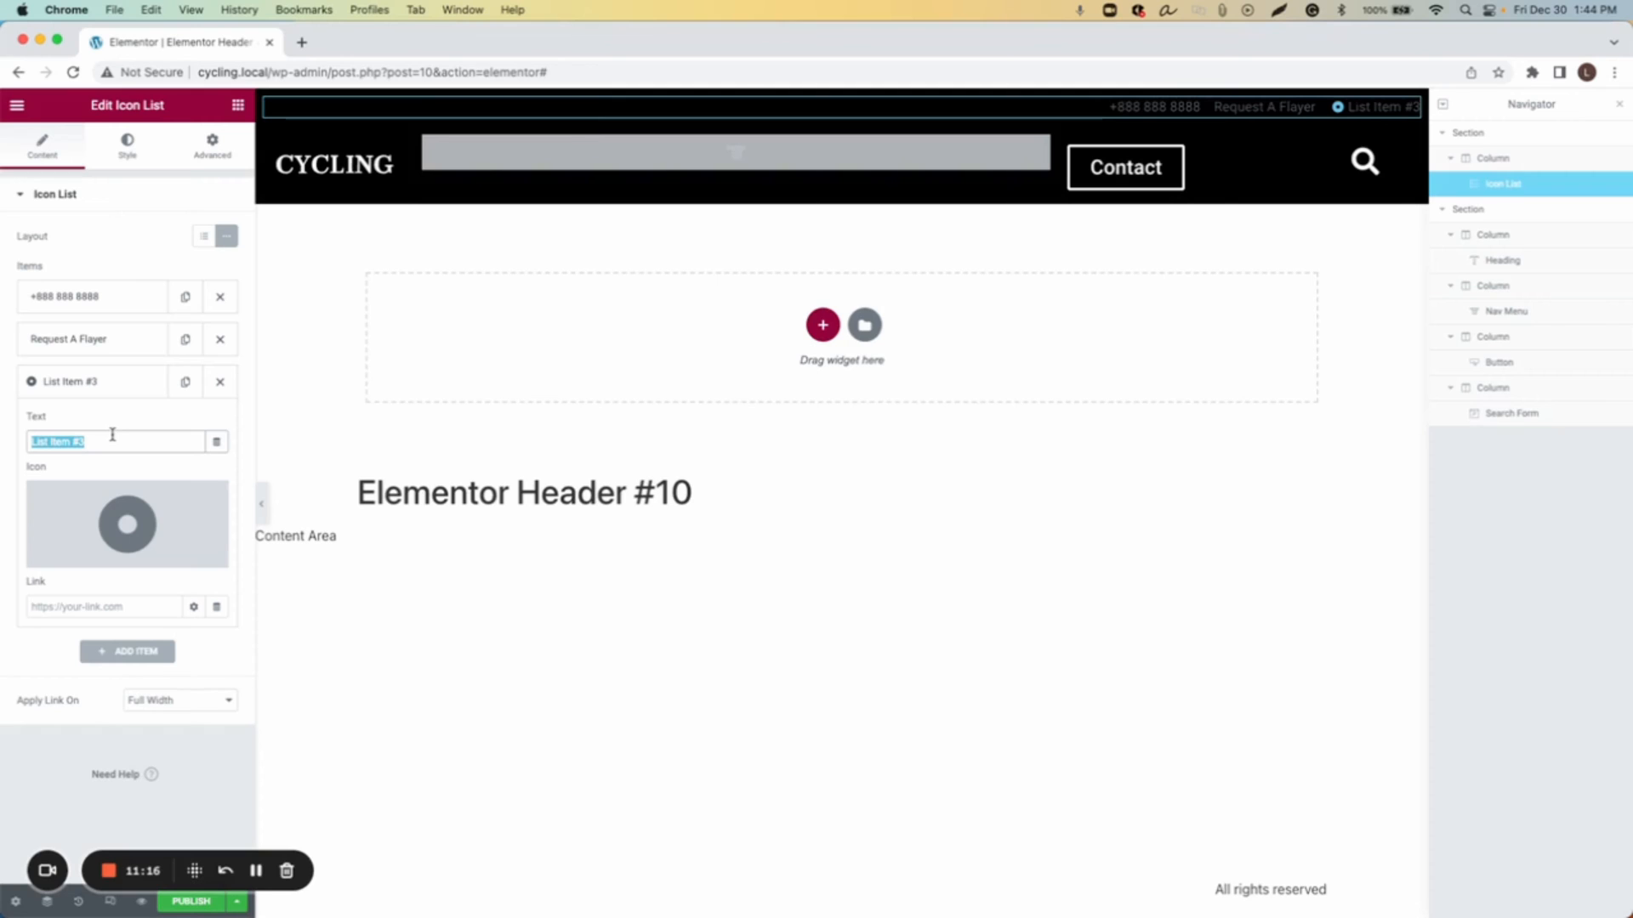
pyautogui.write('Find Tour')
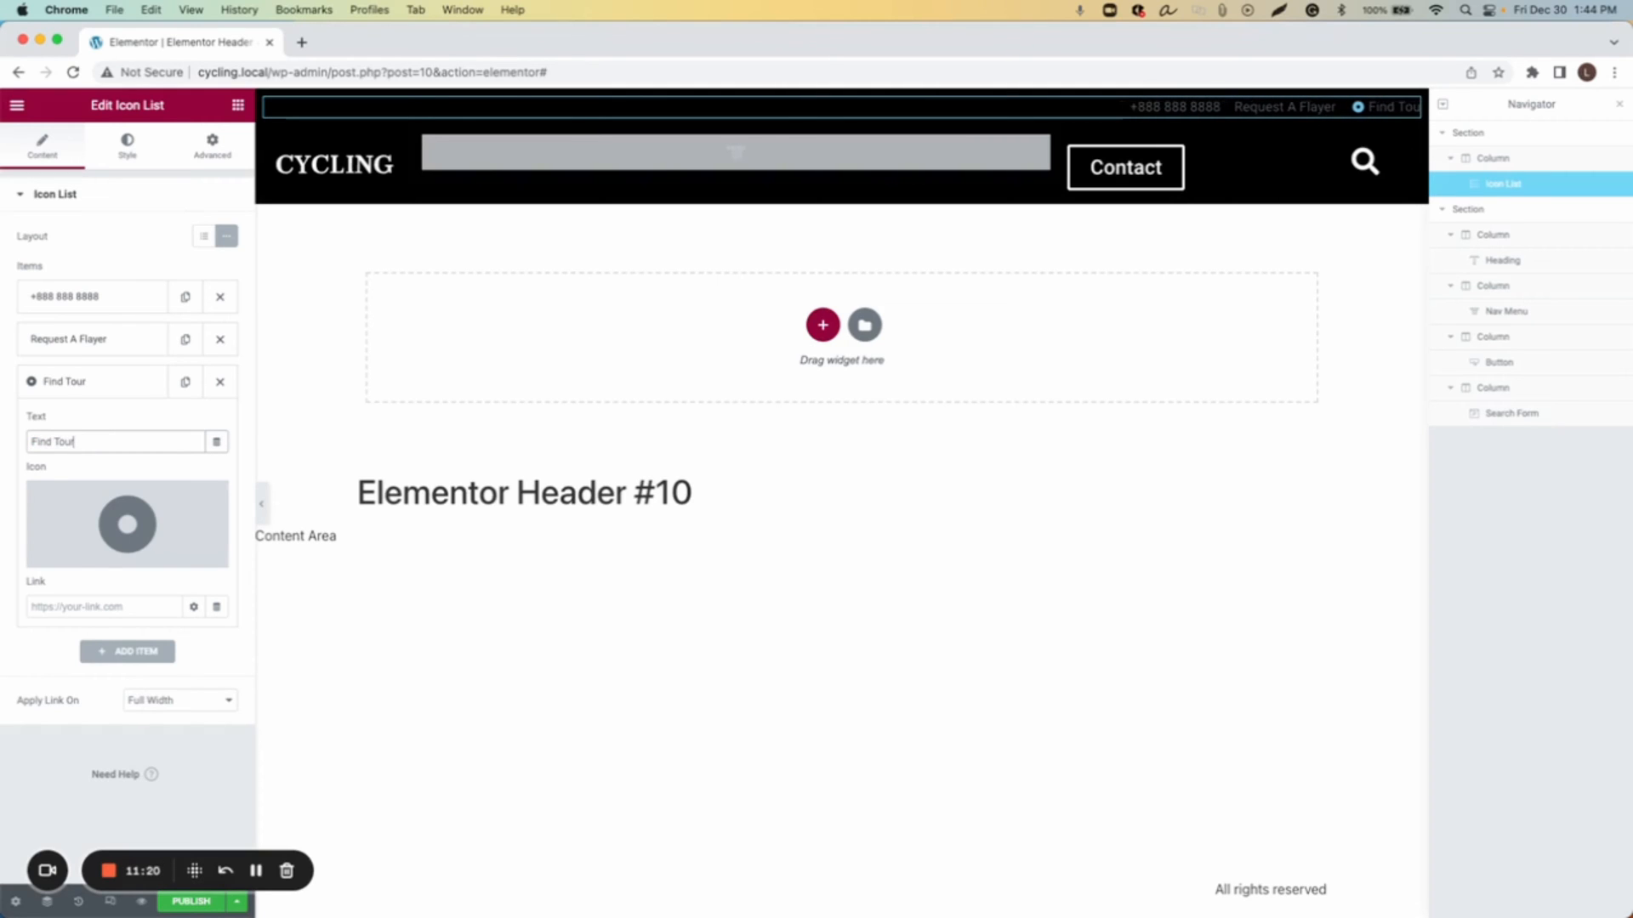
# Step: Replace the third item's icon with a map marker icon searched for in the icon library
pyautogui.click(132, 485)
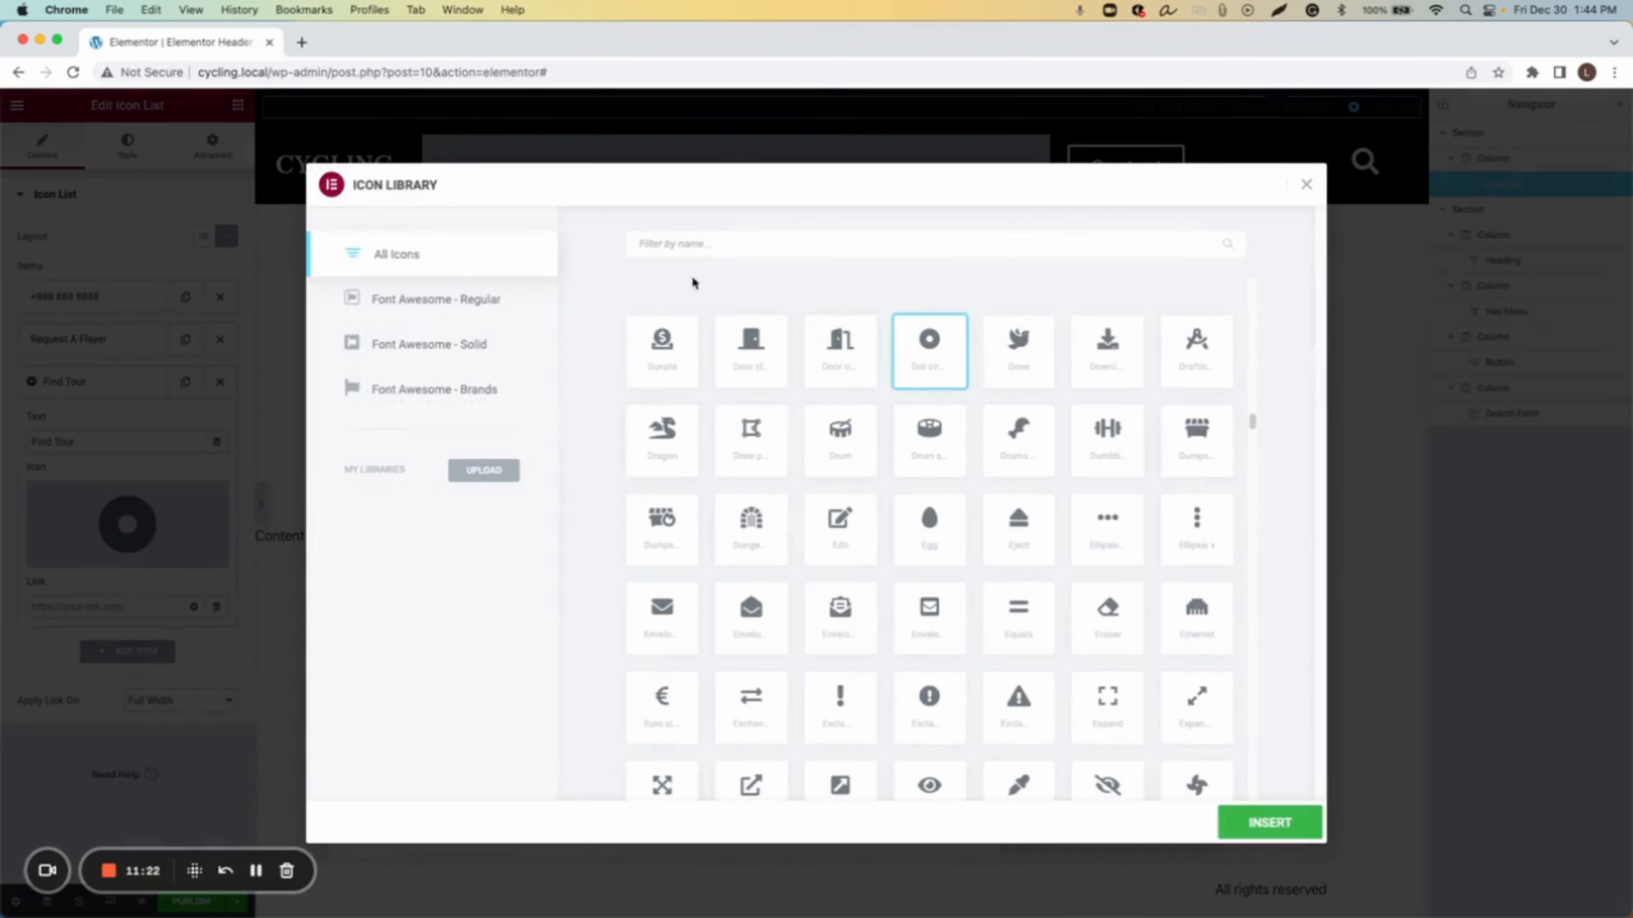
pyautogui.click(704, 250)
pyautogui.write('loca')
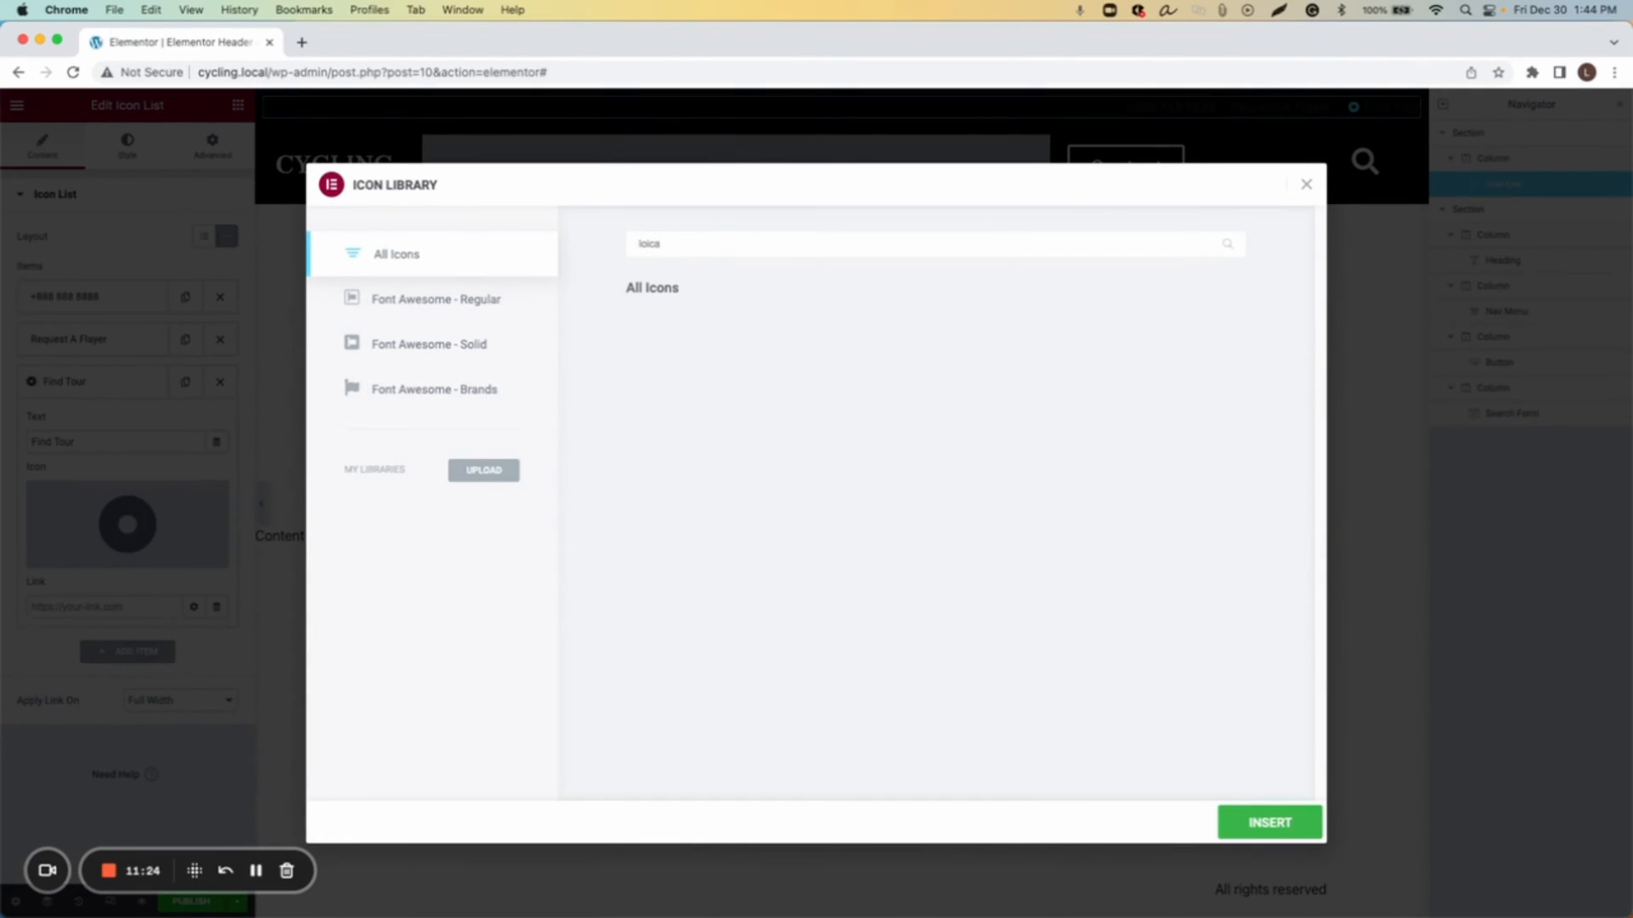
pyautogui.write('cat')
pyautogui.doubleClick(678, 244)
pyautogui.write('map')
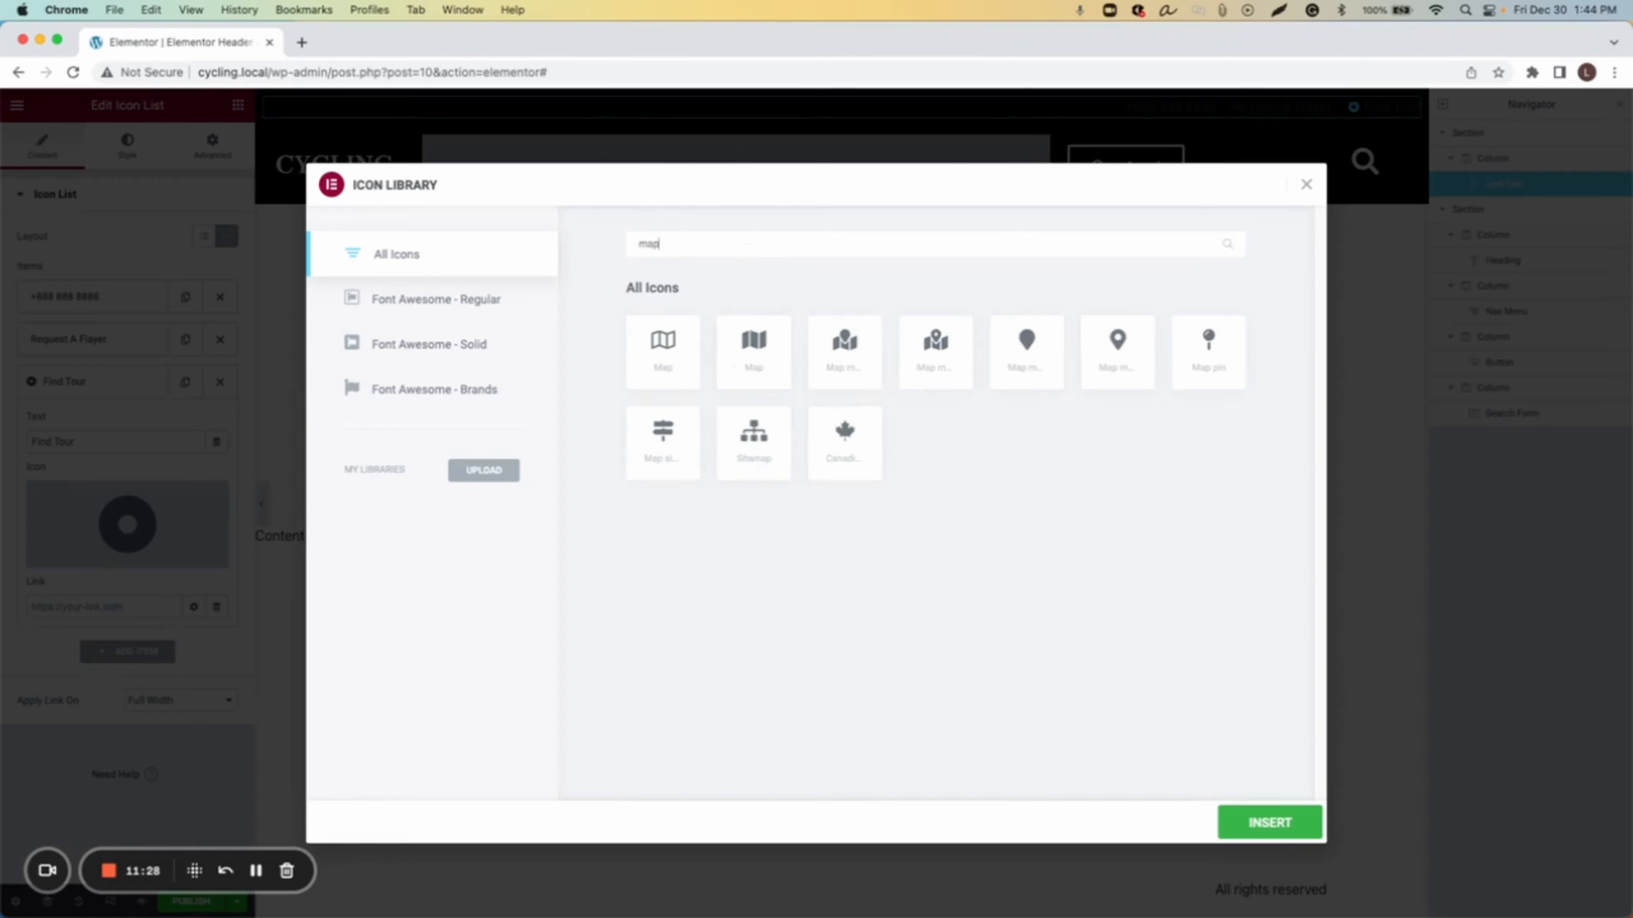
pyautogui.click(1119, 352)
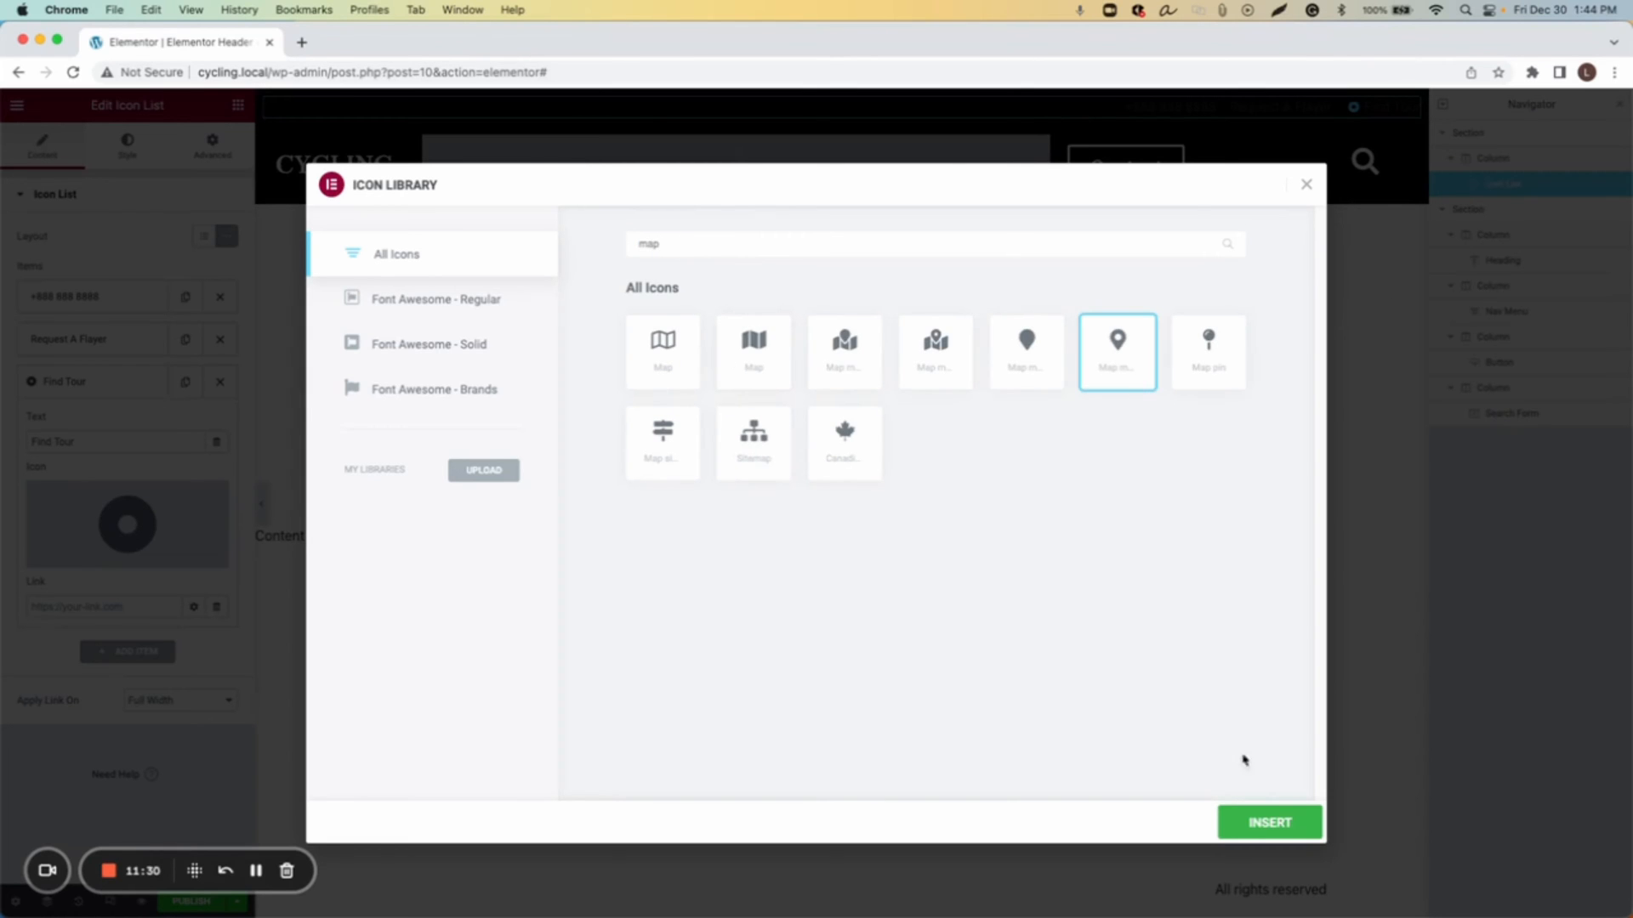
pyautogui.click(1270, 823)
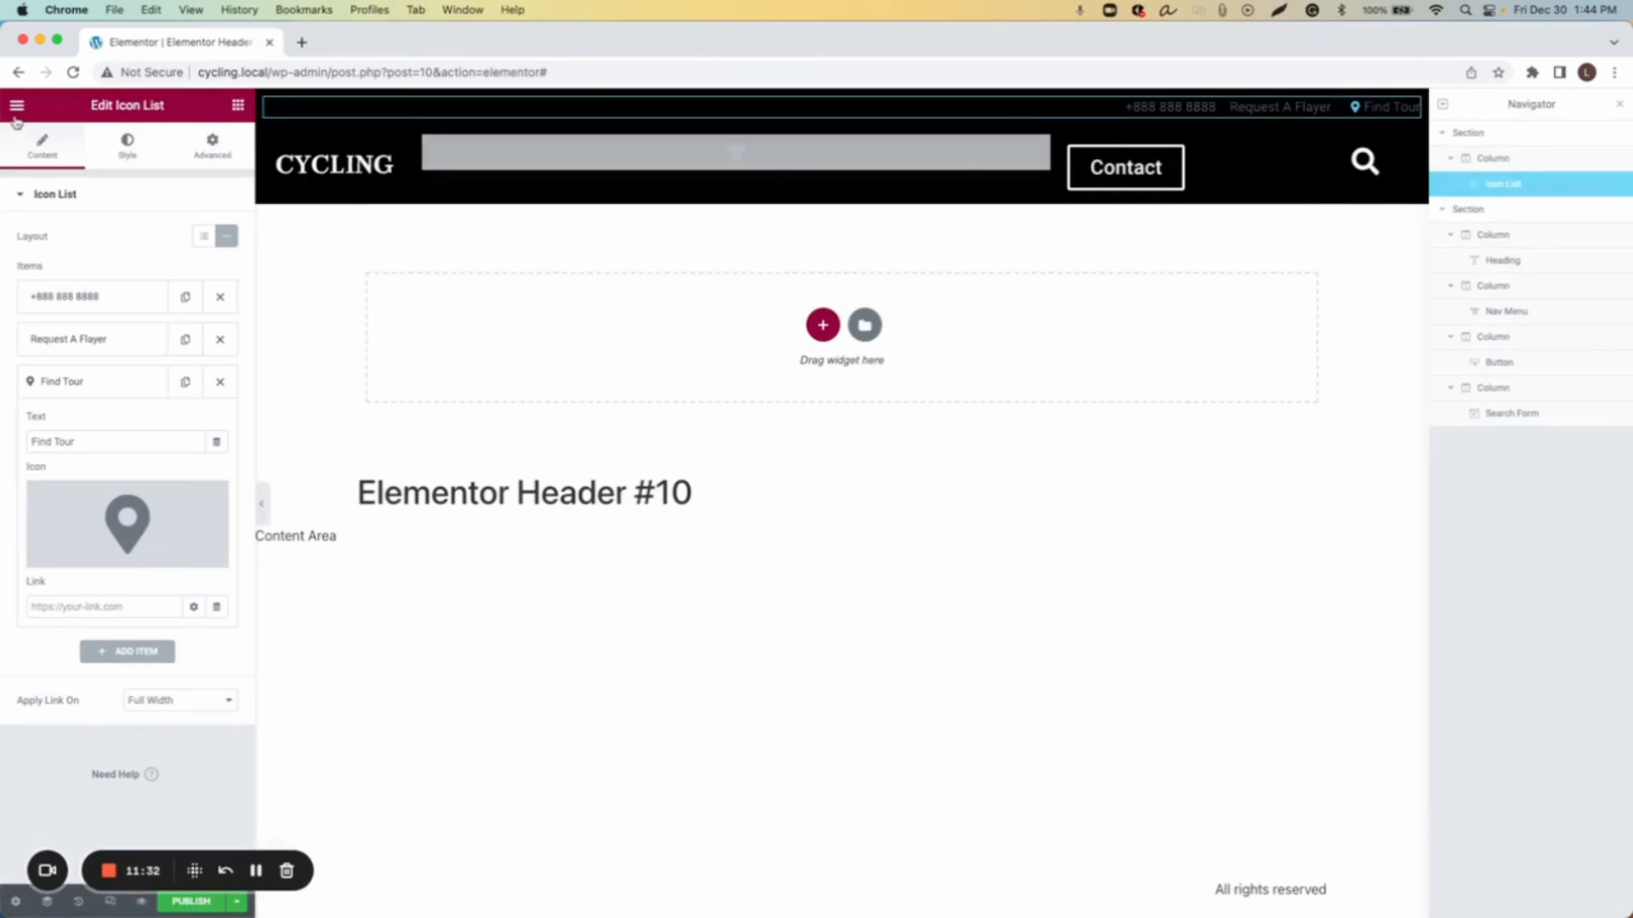
# Step: Set the icon list's icon color to white
pyautogui.click(127, 144)
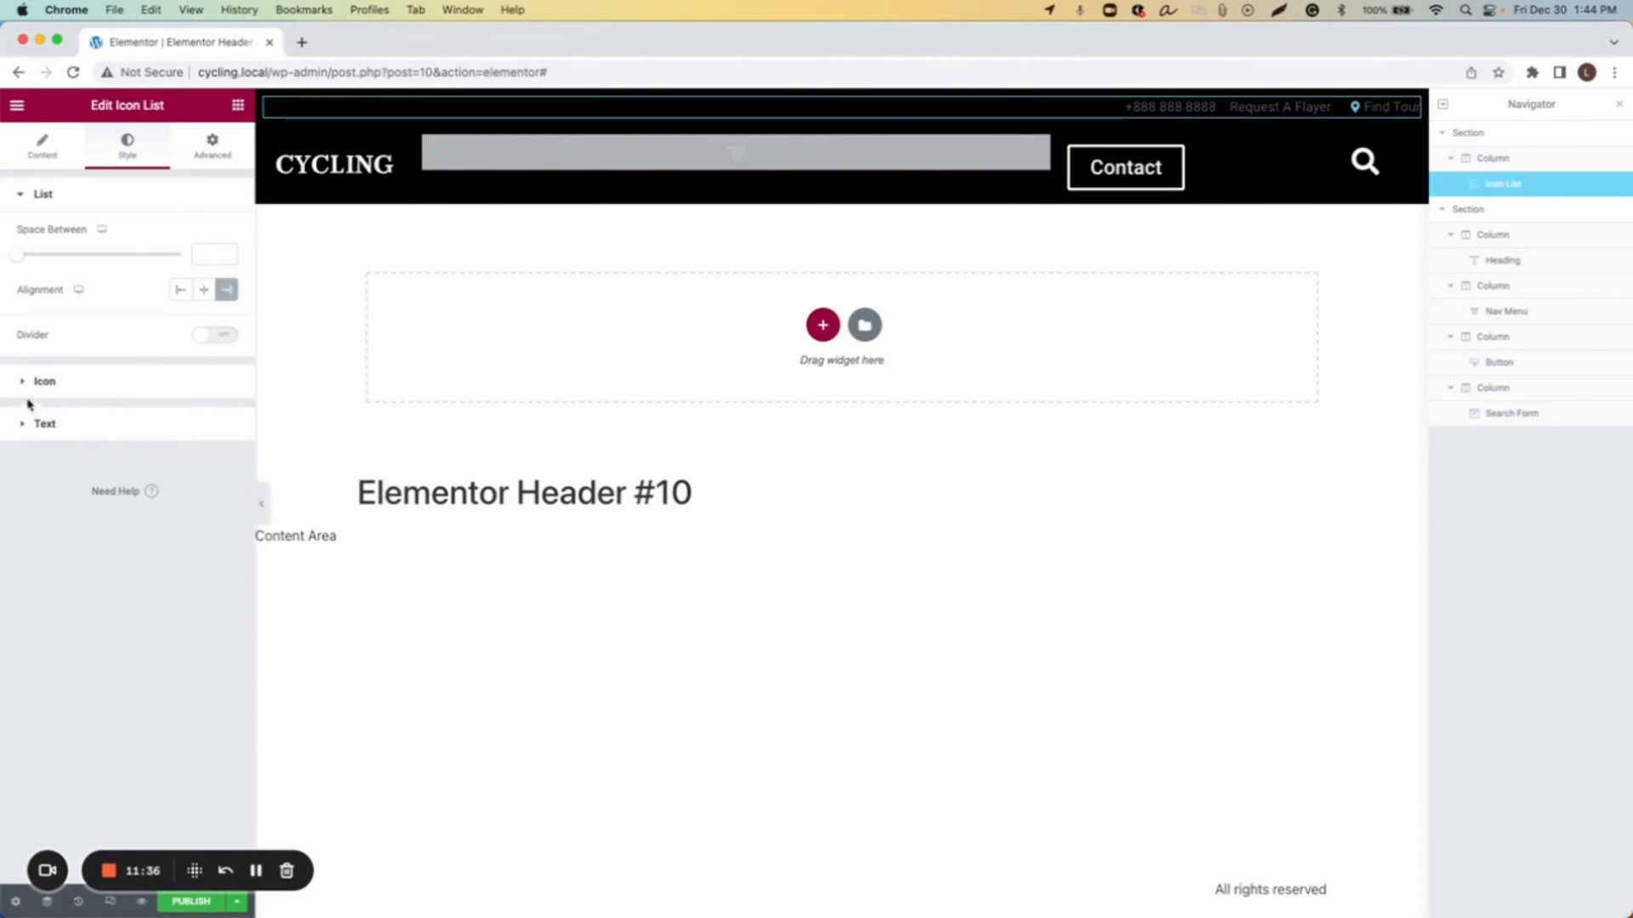
pyautogui.click(47, 383)
pyautogui.click(226, 279)
pyautogui.moveTo(138, 383); pyautogui.dragTo(10, 344)
pyautogui.click(226, 279)
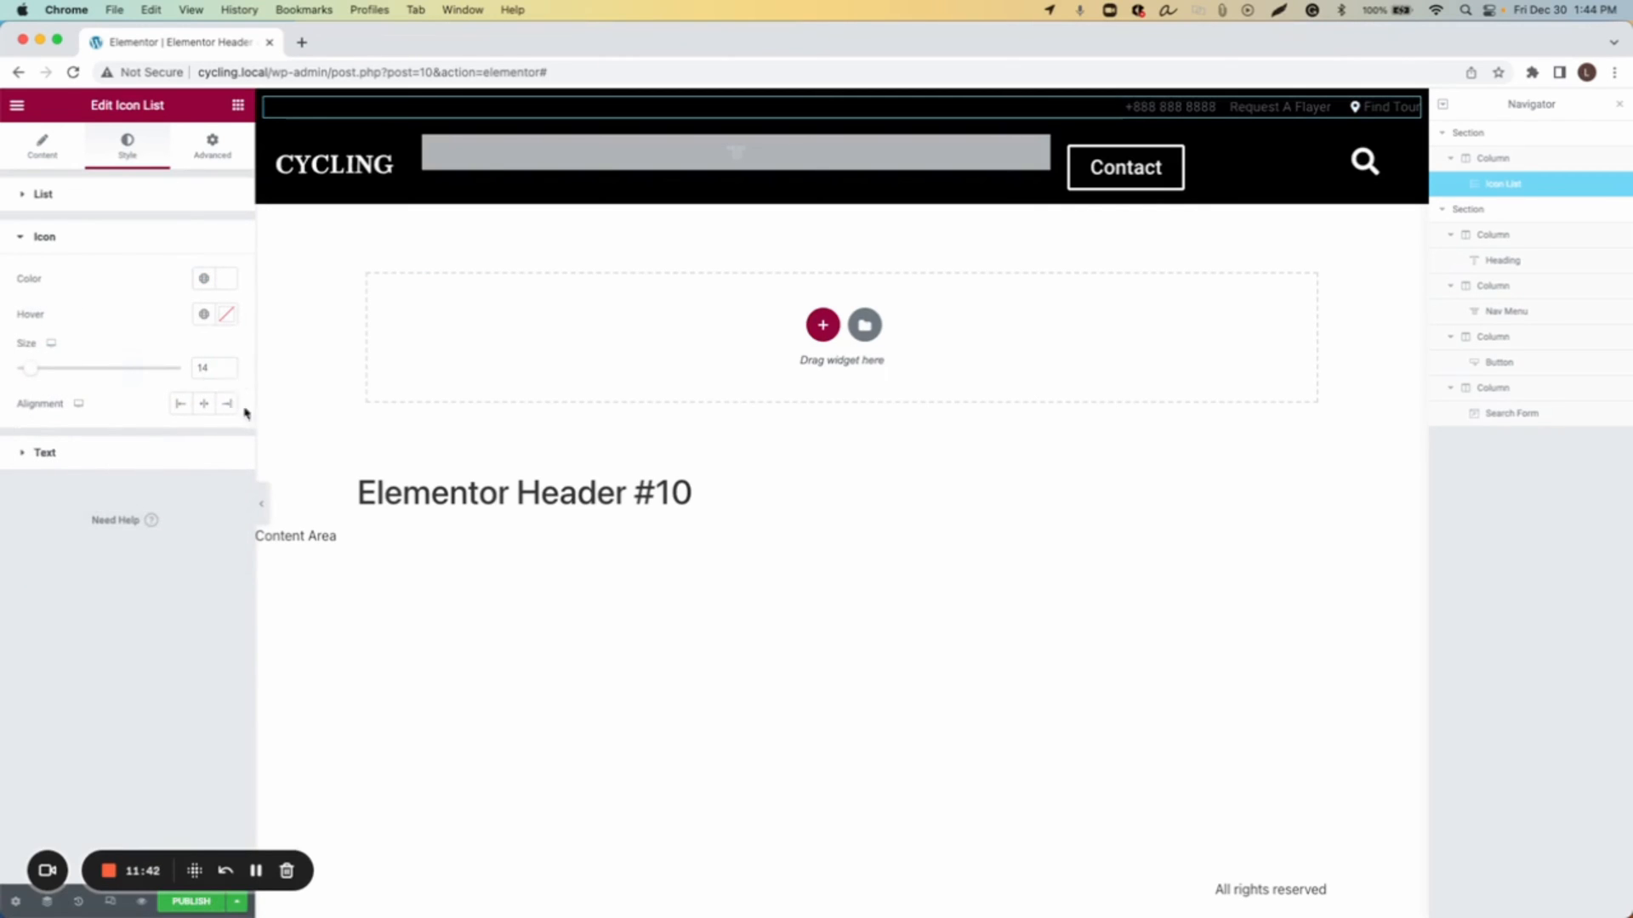
# Step: Set the icon list's text color to white
pyautogui.click(72, 453)
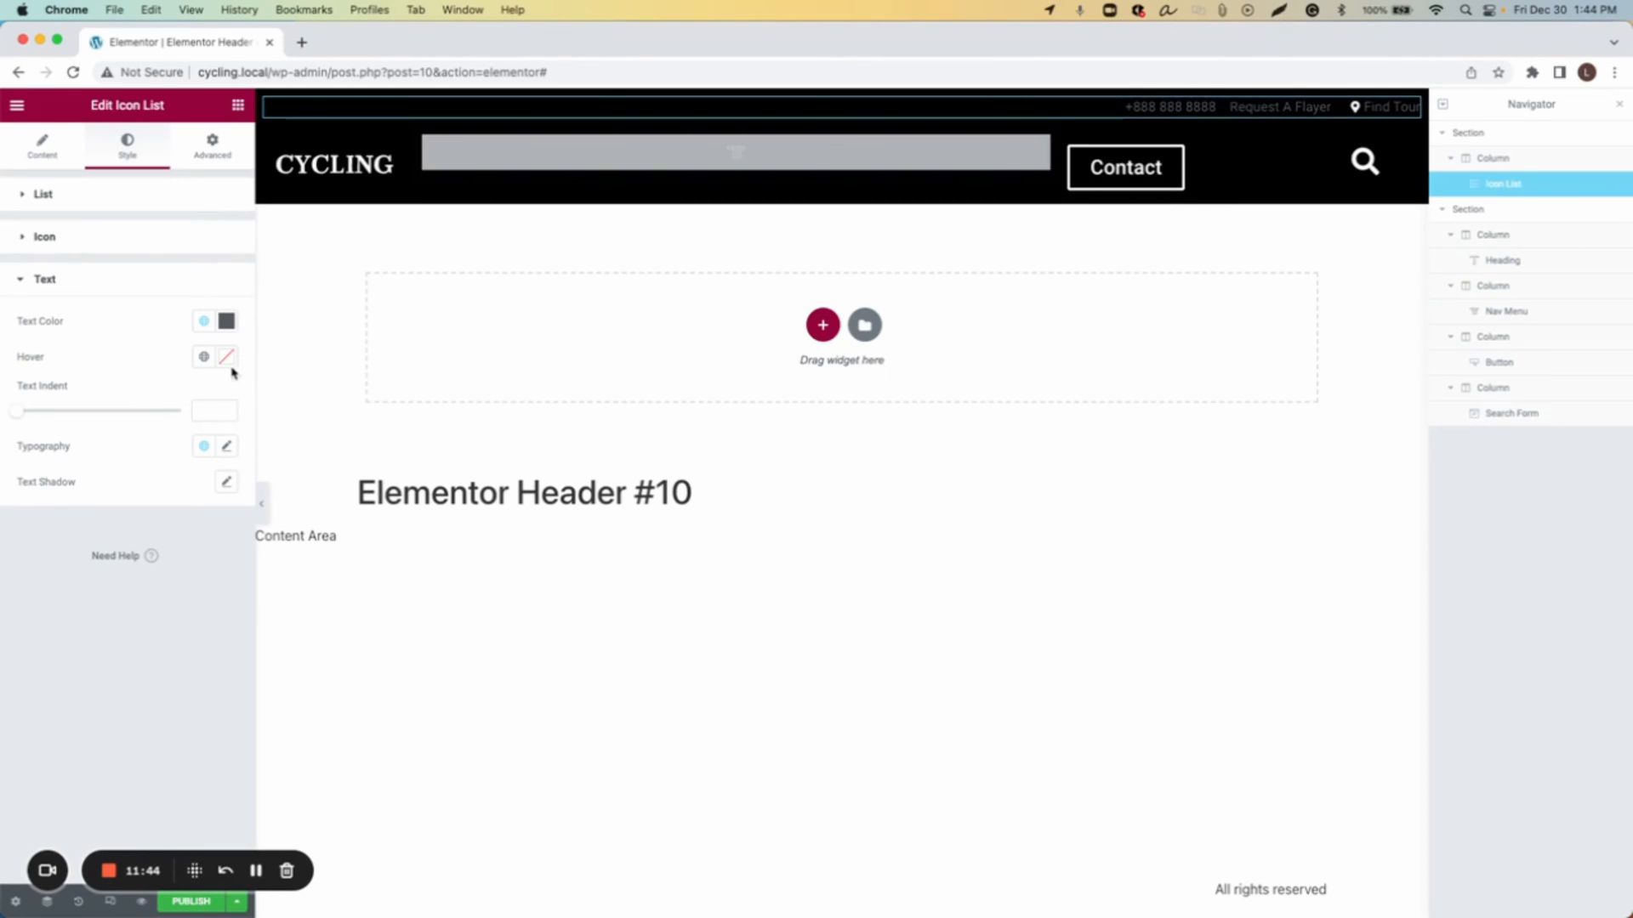
pyautogui.click(226, 321)
pyautogui.moveTo(36, 388); pyautogui.dragTo(13, 378)
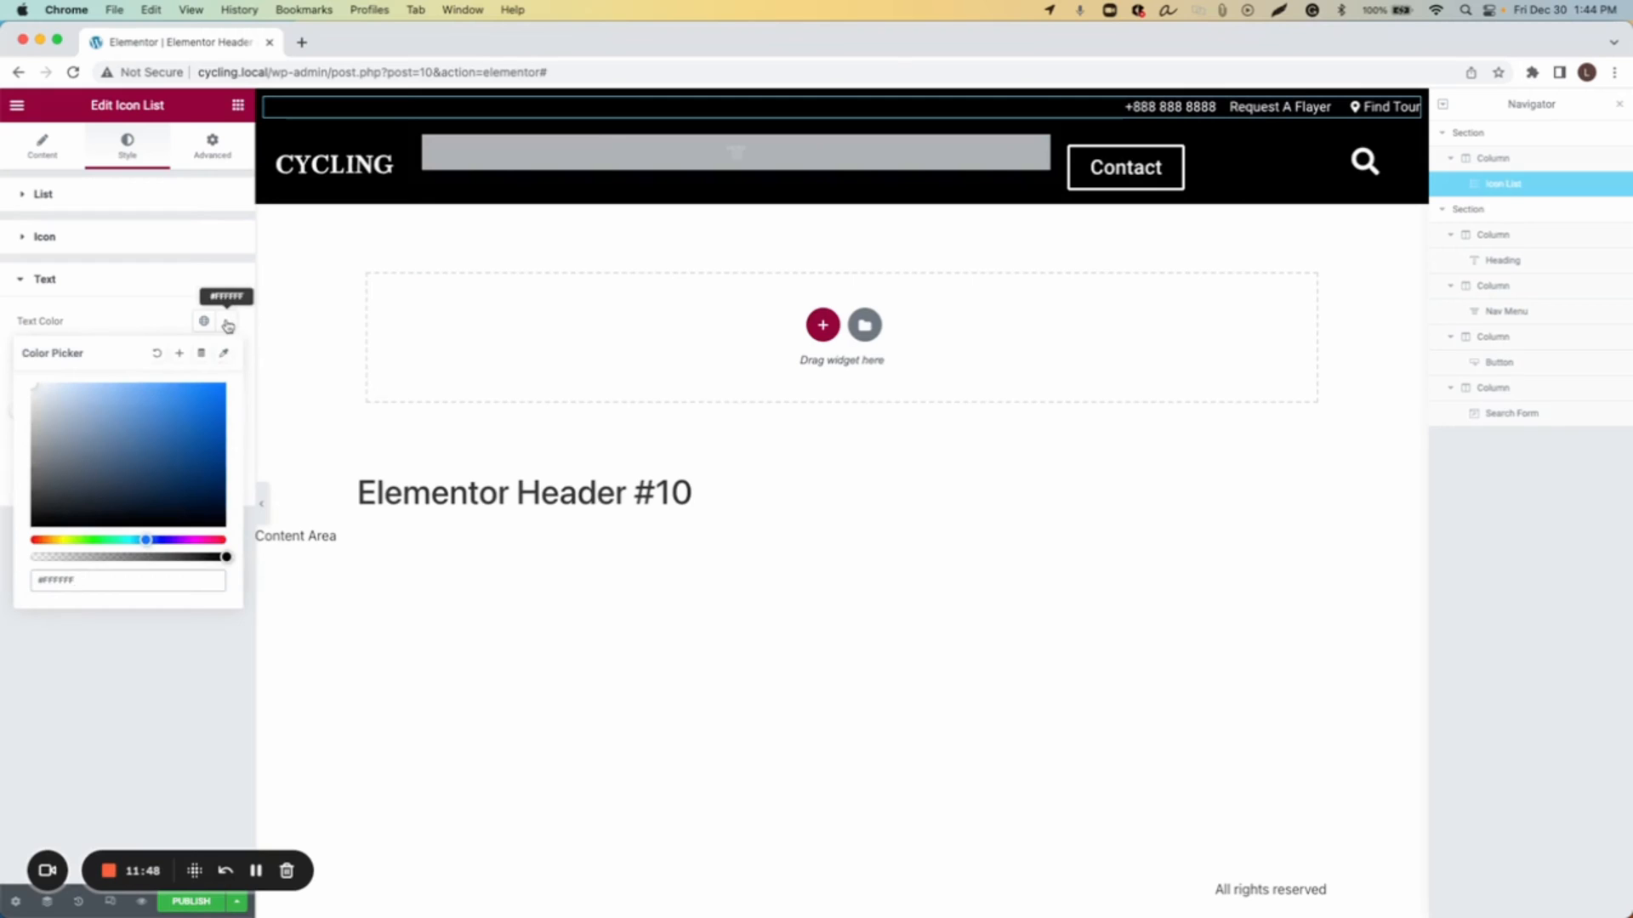
pyautogui.click(227, 323)
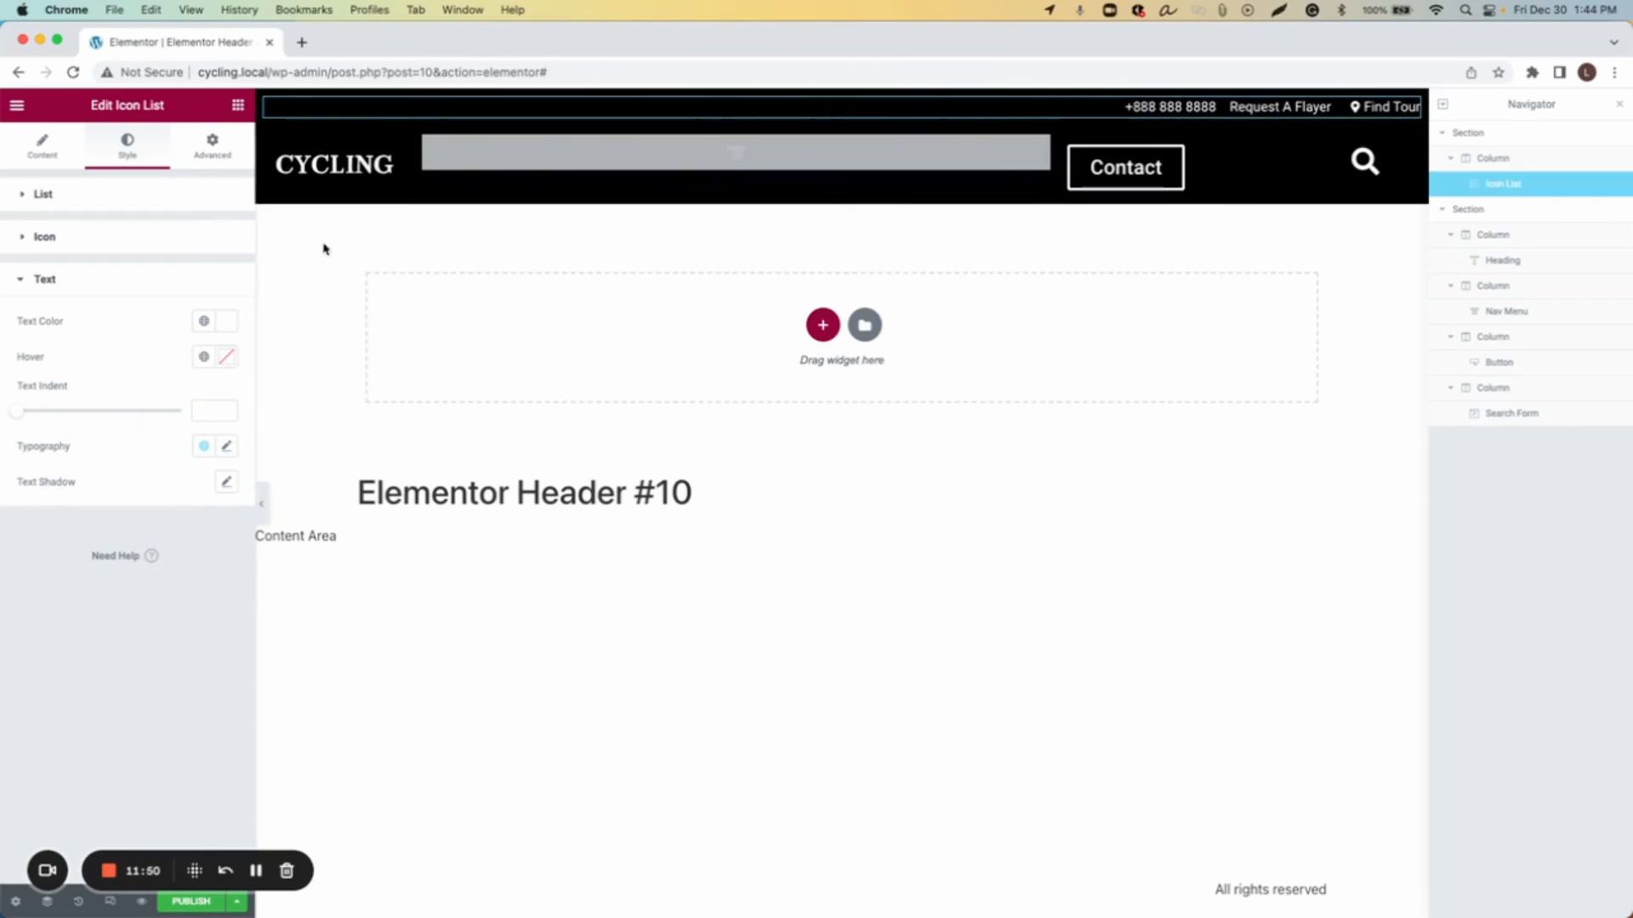
# Step: Set the icon list's text typography size to 19
pyautogui.click(226, 447)
pyautogui.moveTo(30, 581); pyautogui.dragTo(44, 586)
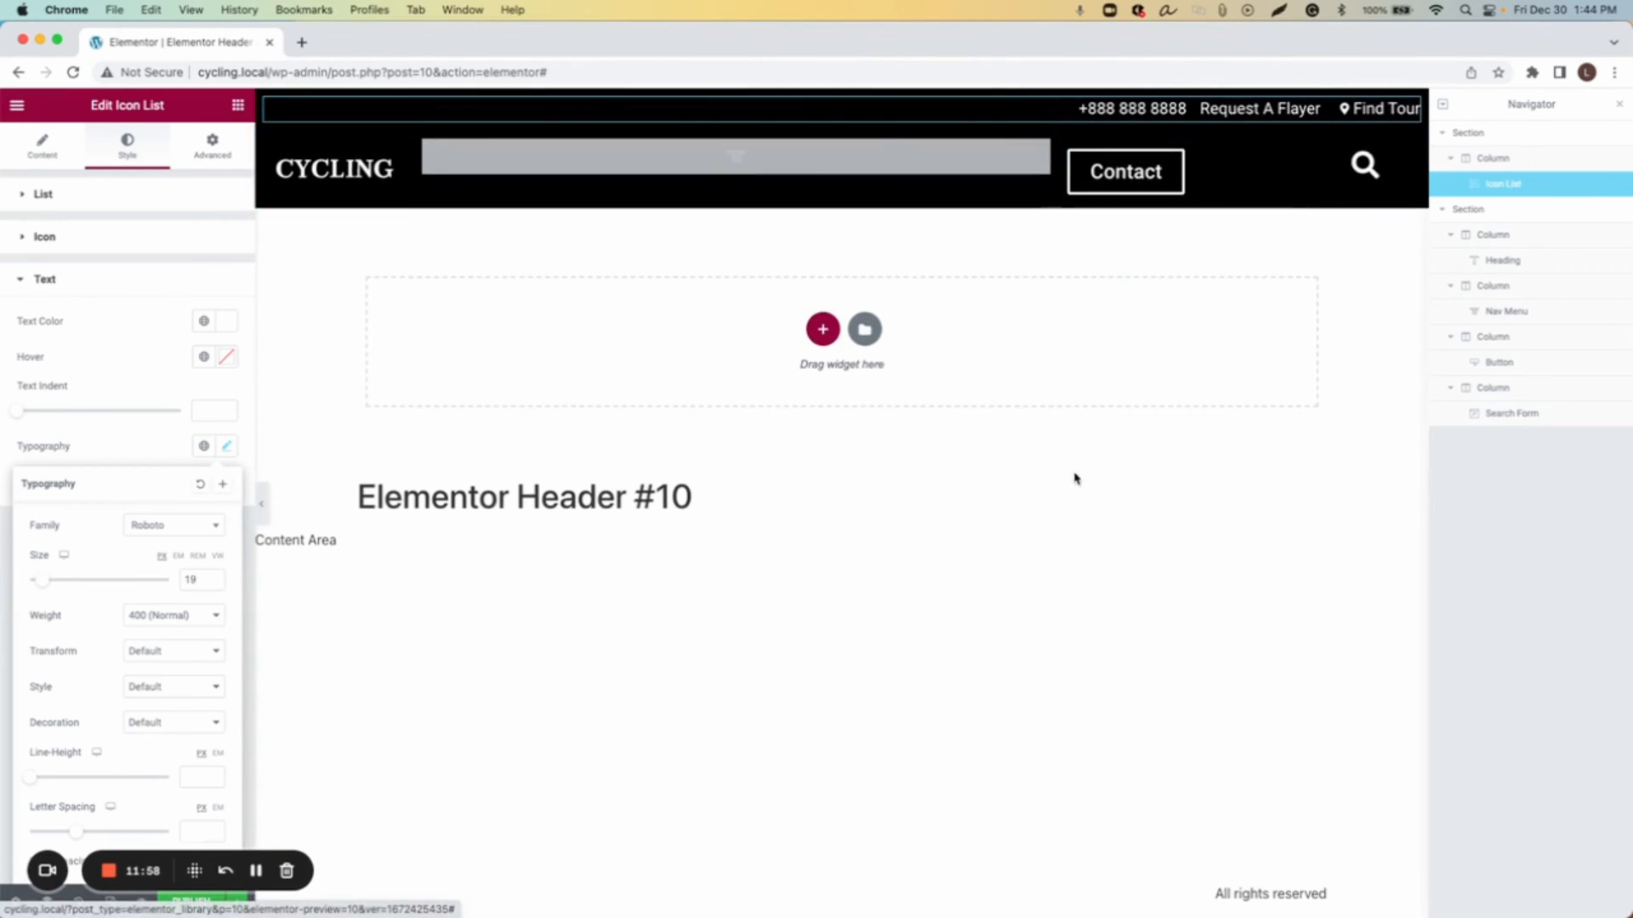
pyautogui.click(1051, 555)
# Step: Widen the search bar column in the header and publish the template
pyautogui.moveTo(1059, 176); pyautogui.dragTo(1095, 181)
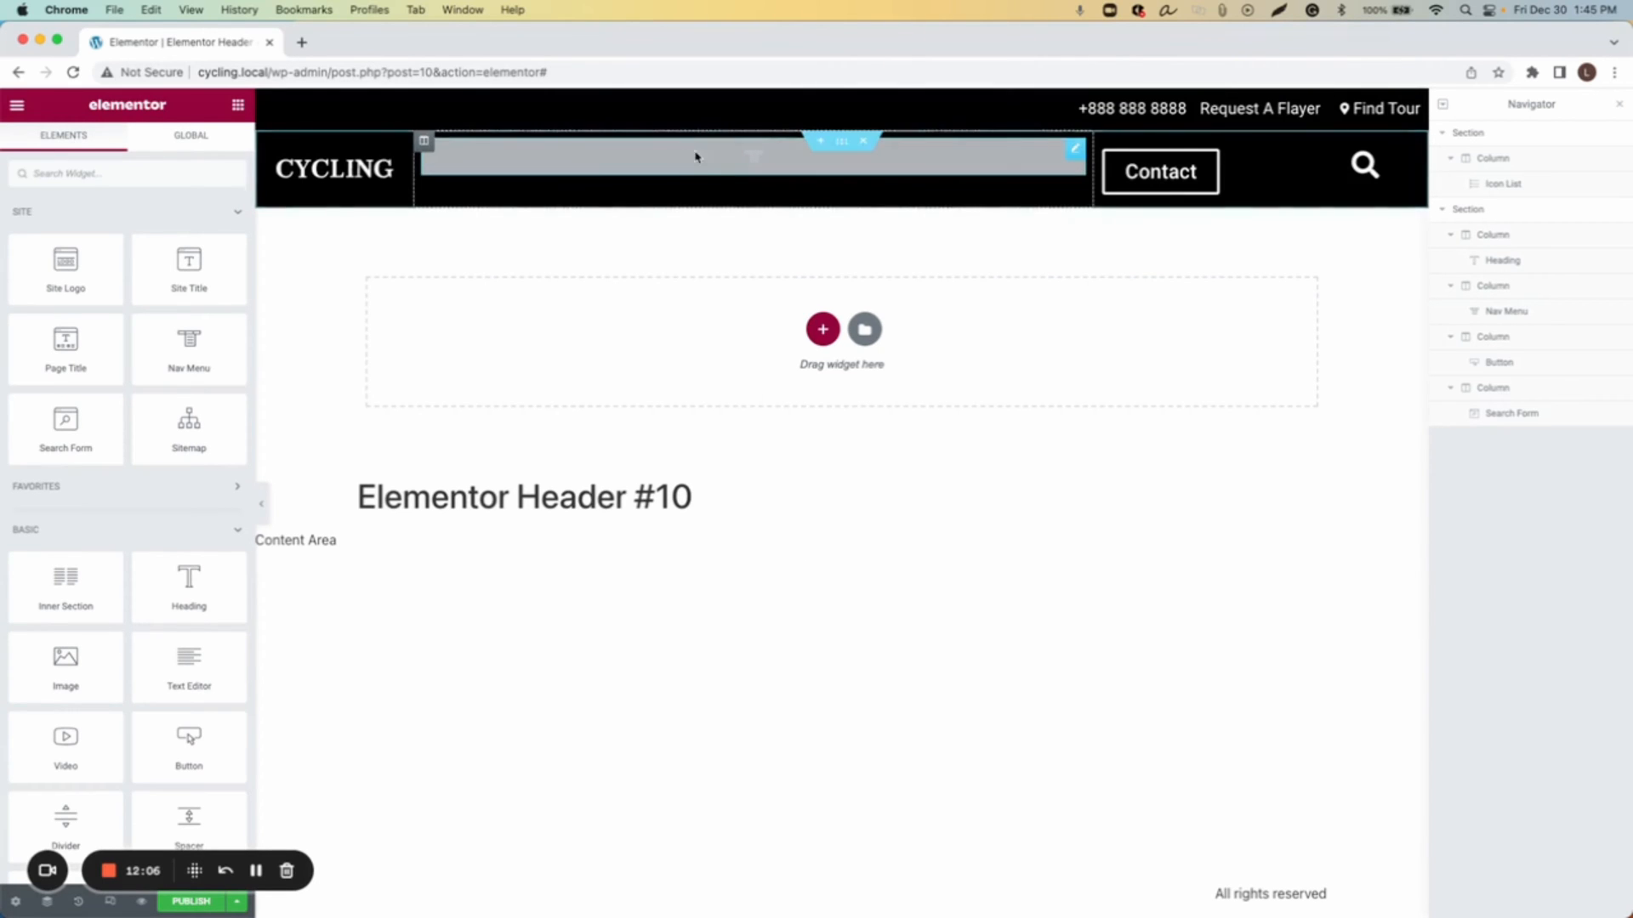
pyautogui.click(189, 903)
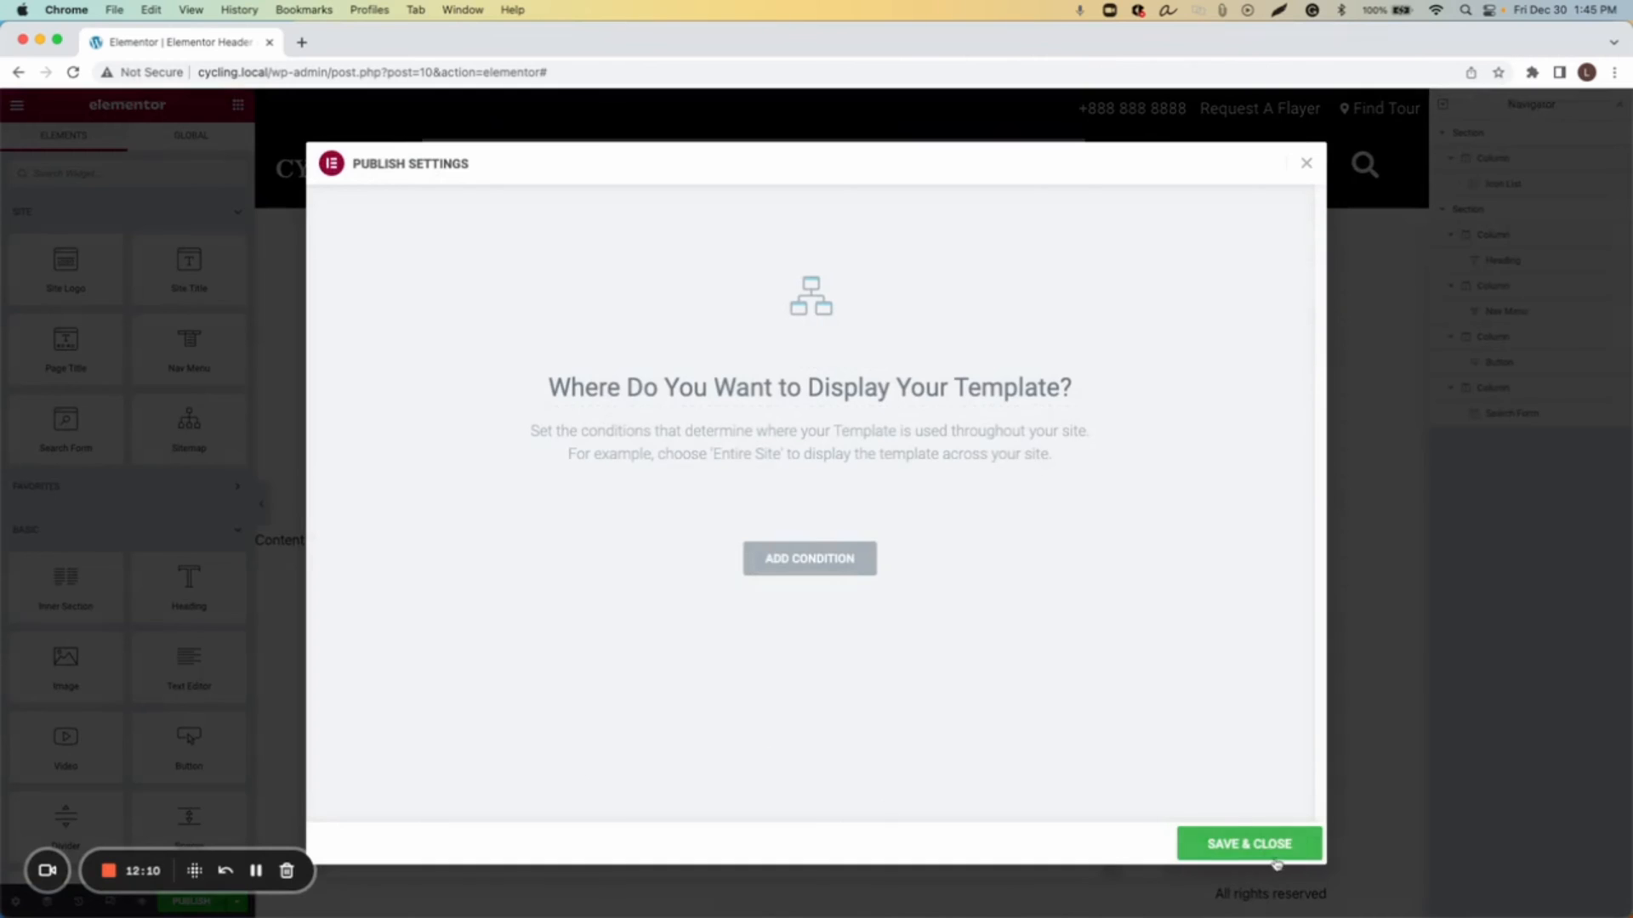
pyautogui.click(1276, 859)
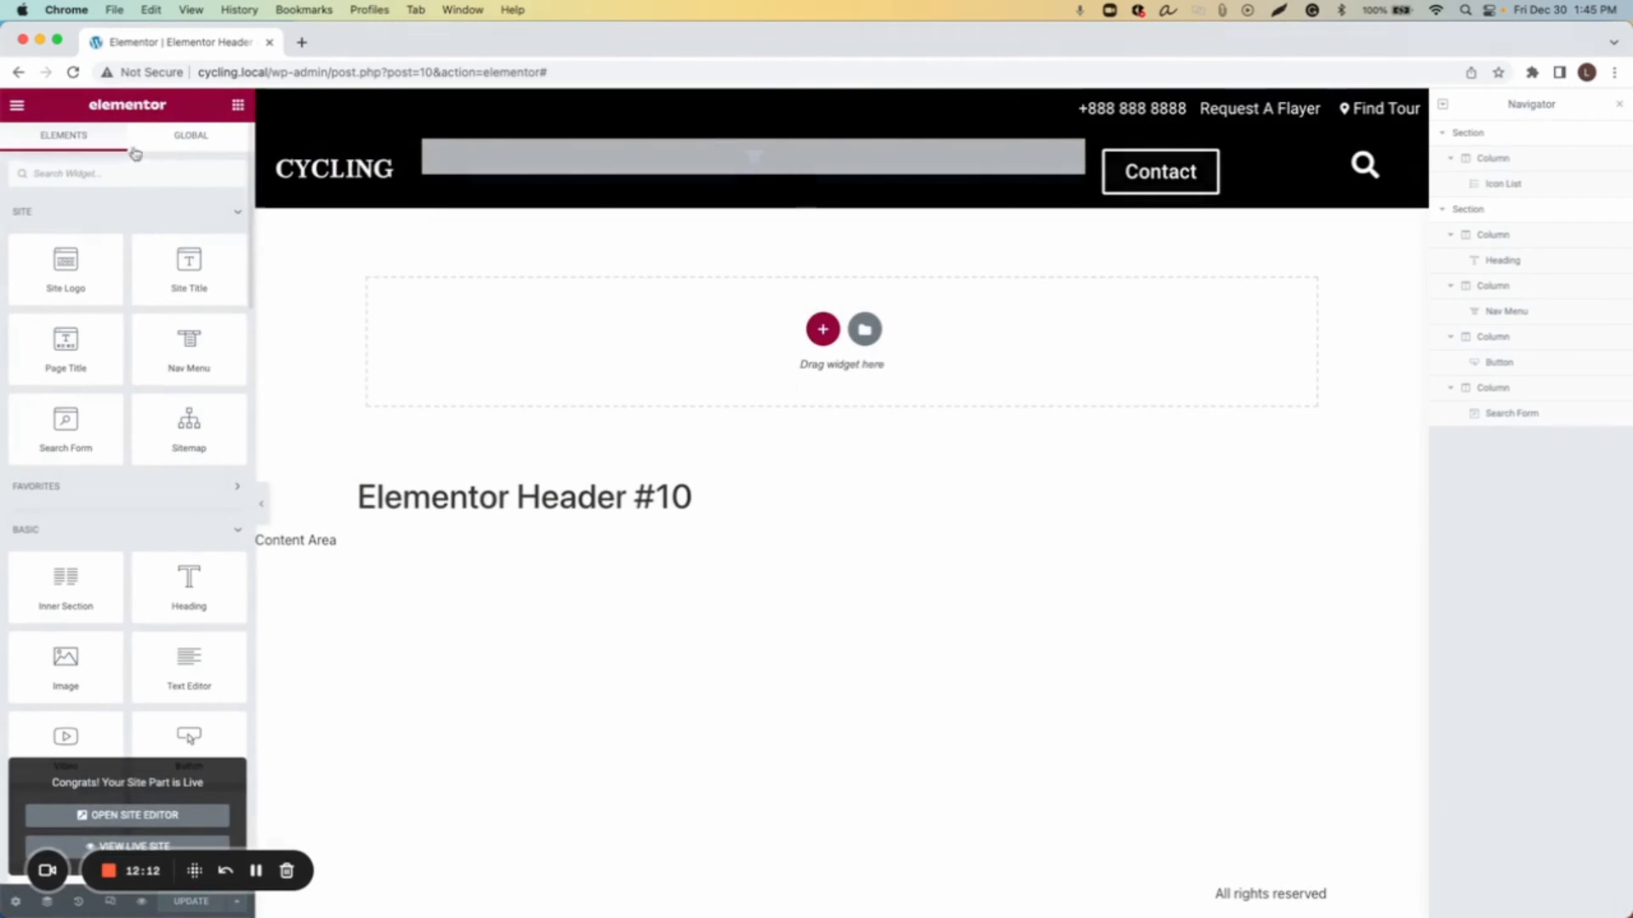
# Step: Exit the Elementor editor and open the WordPress Menus page
pyautogui.click(17, 105)
pyautogui.click(99, 435)
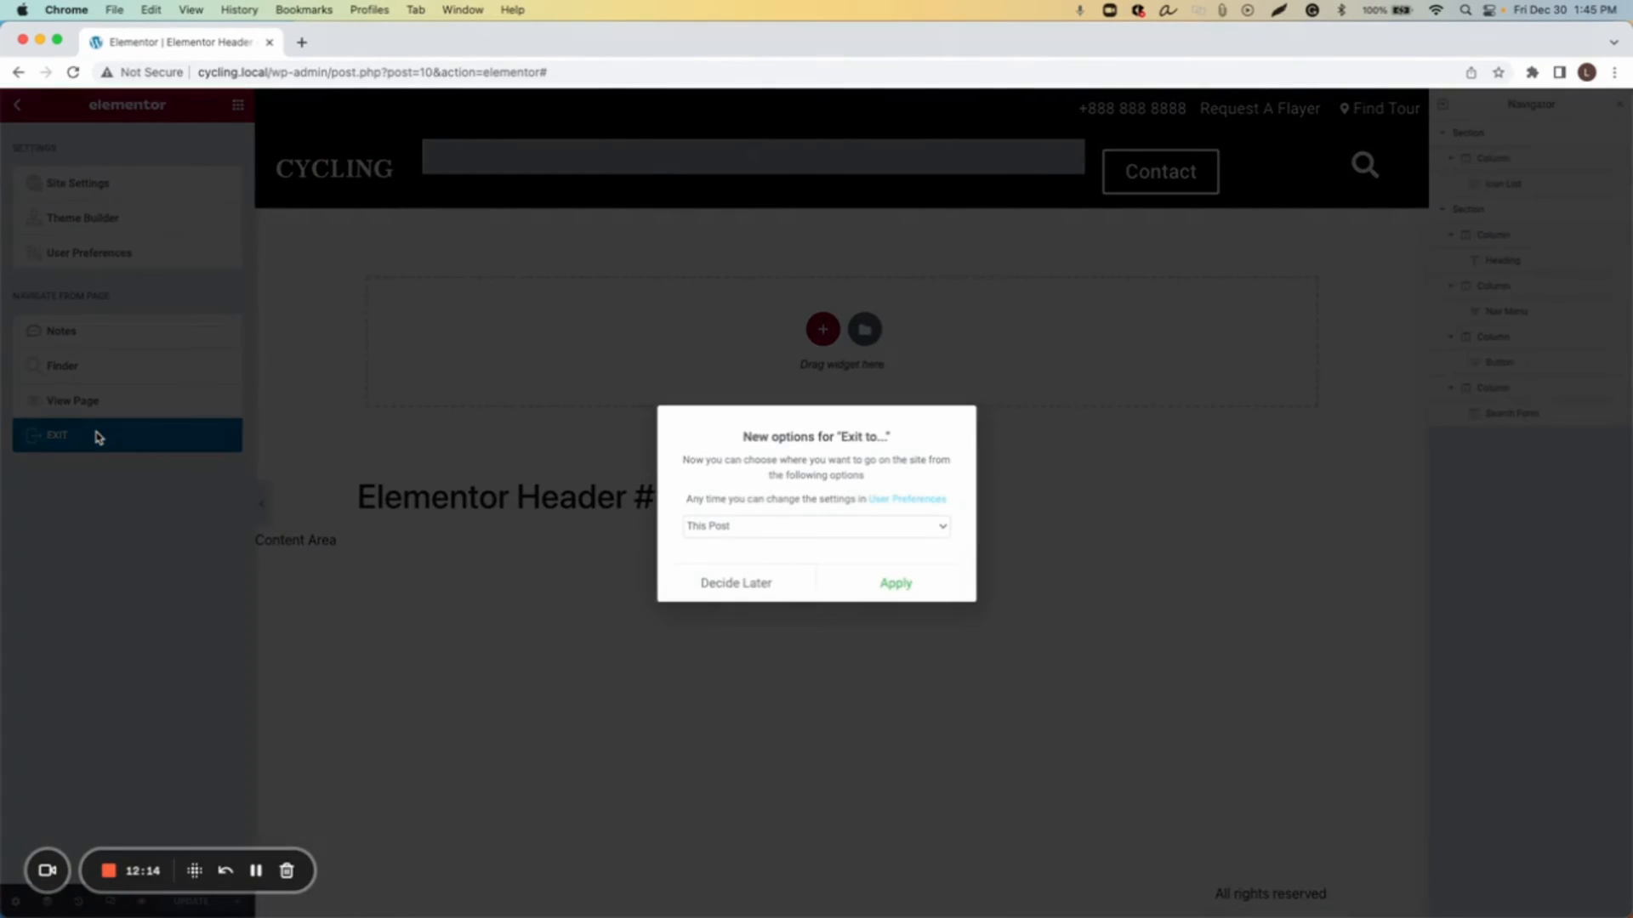
pyautogui.click(736, 585)
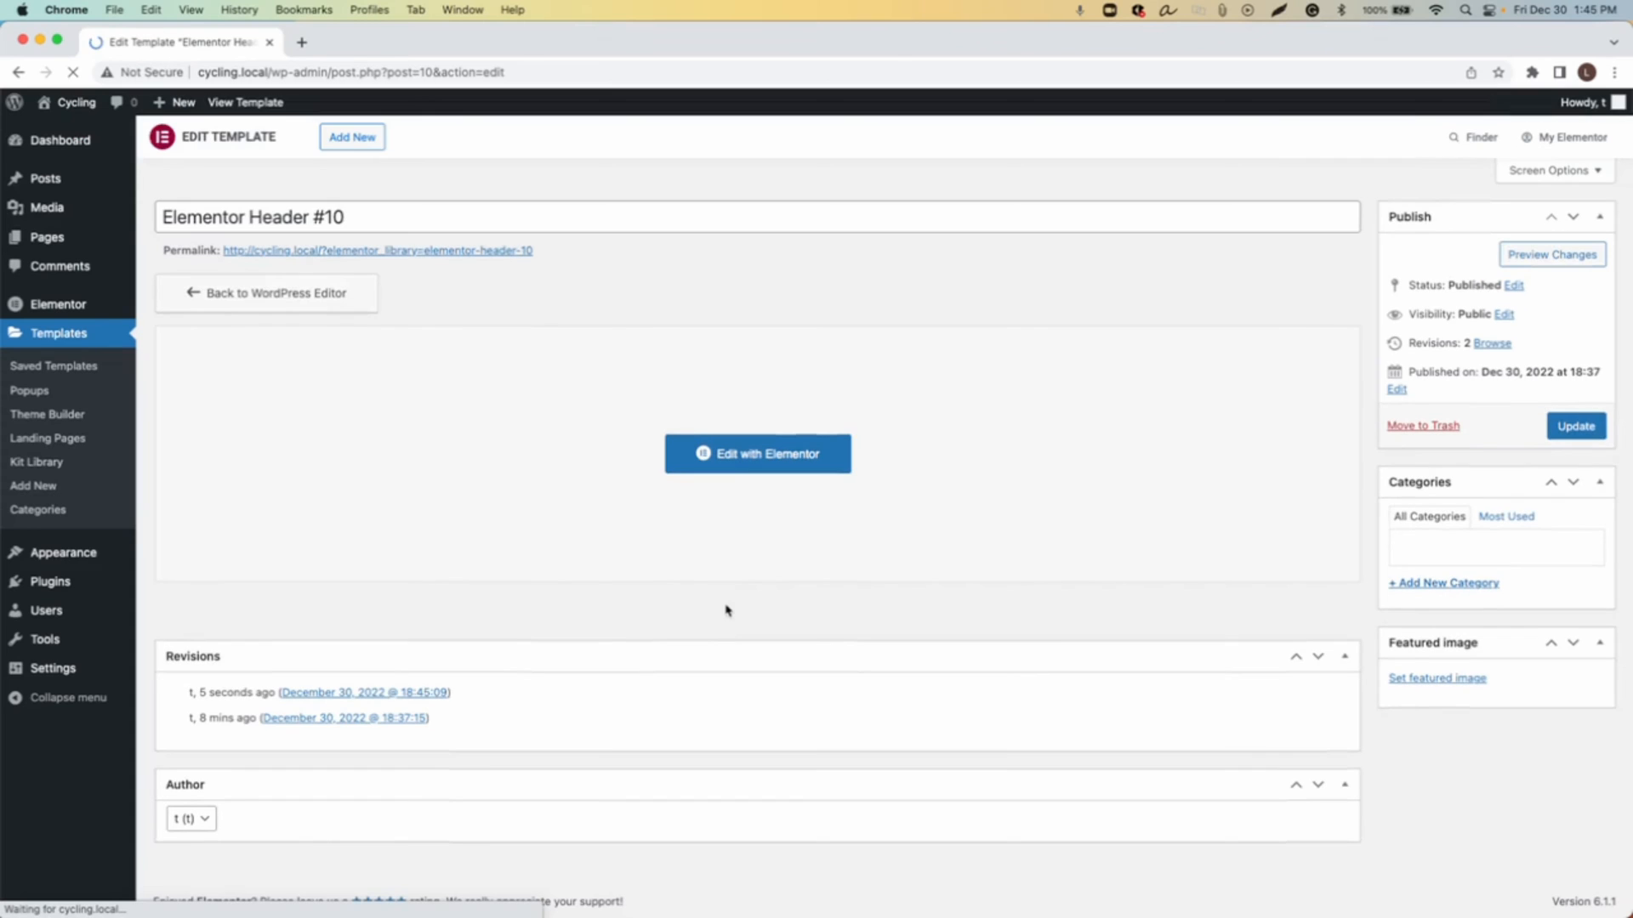
pyautogui.moveTo(102, 557)
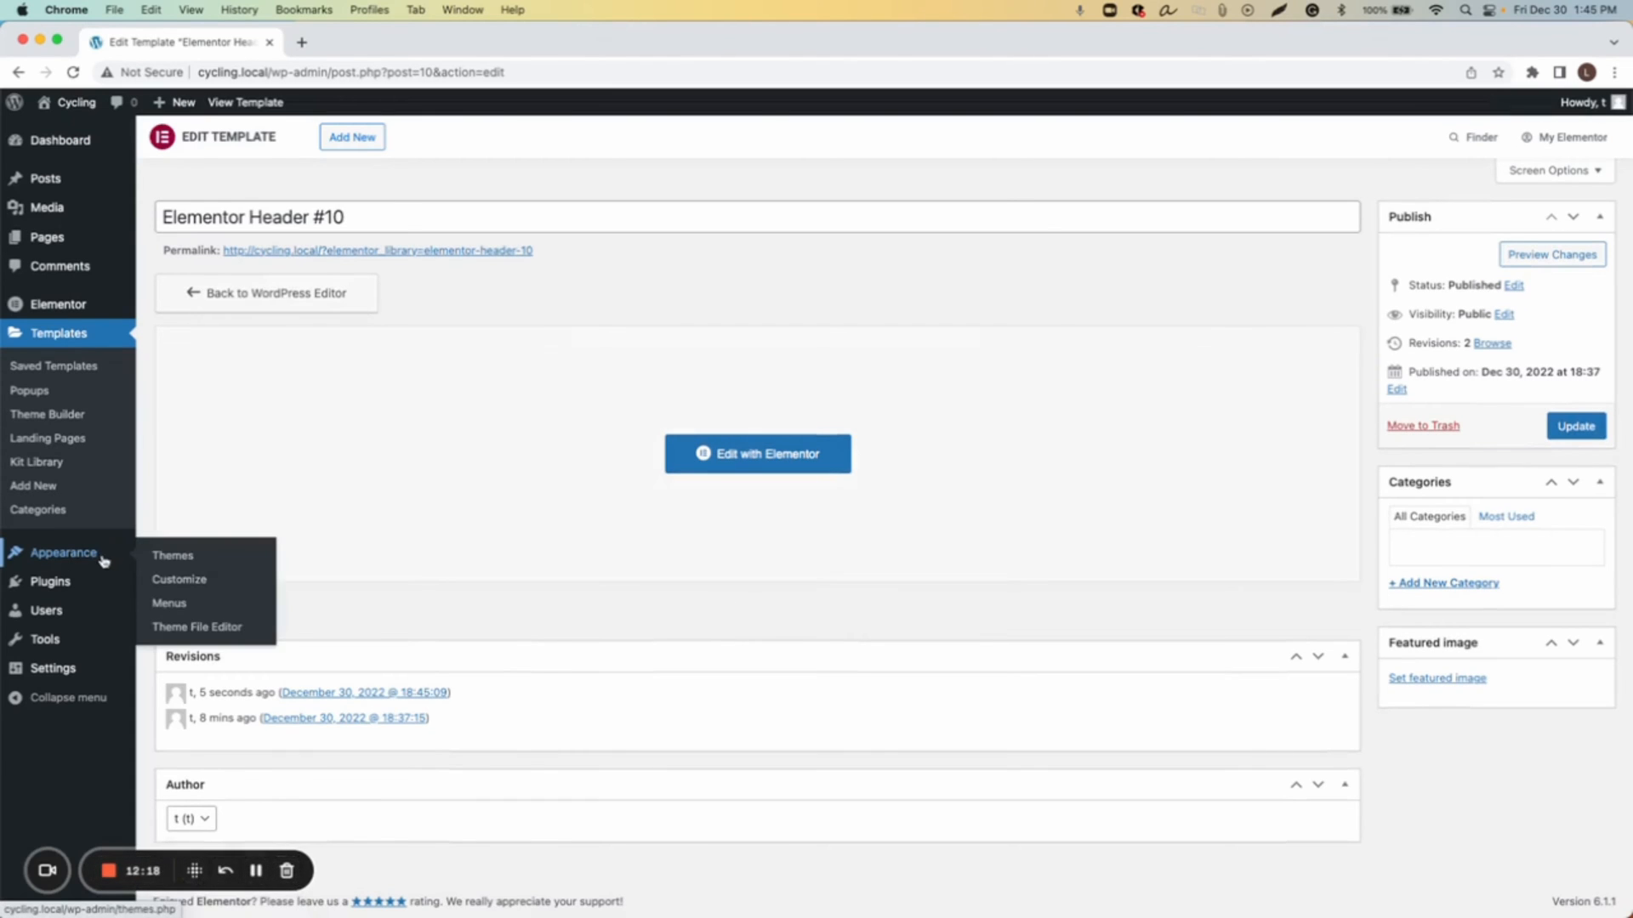
pyautogui.click(173, 603)
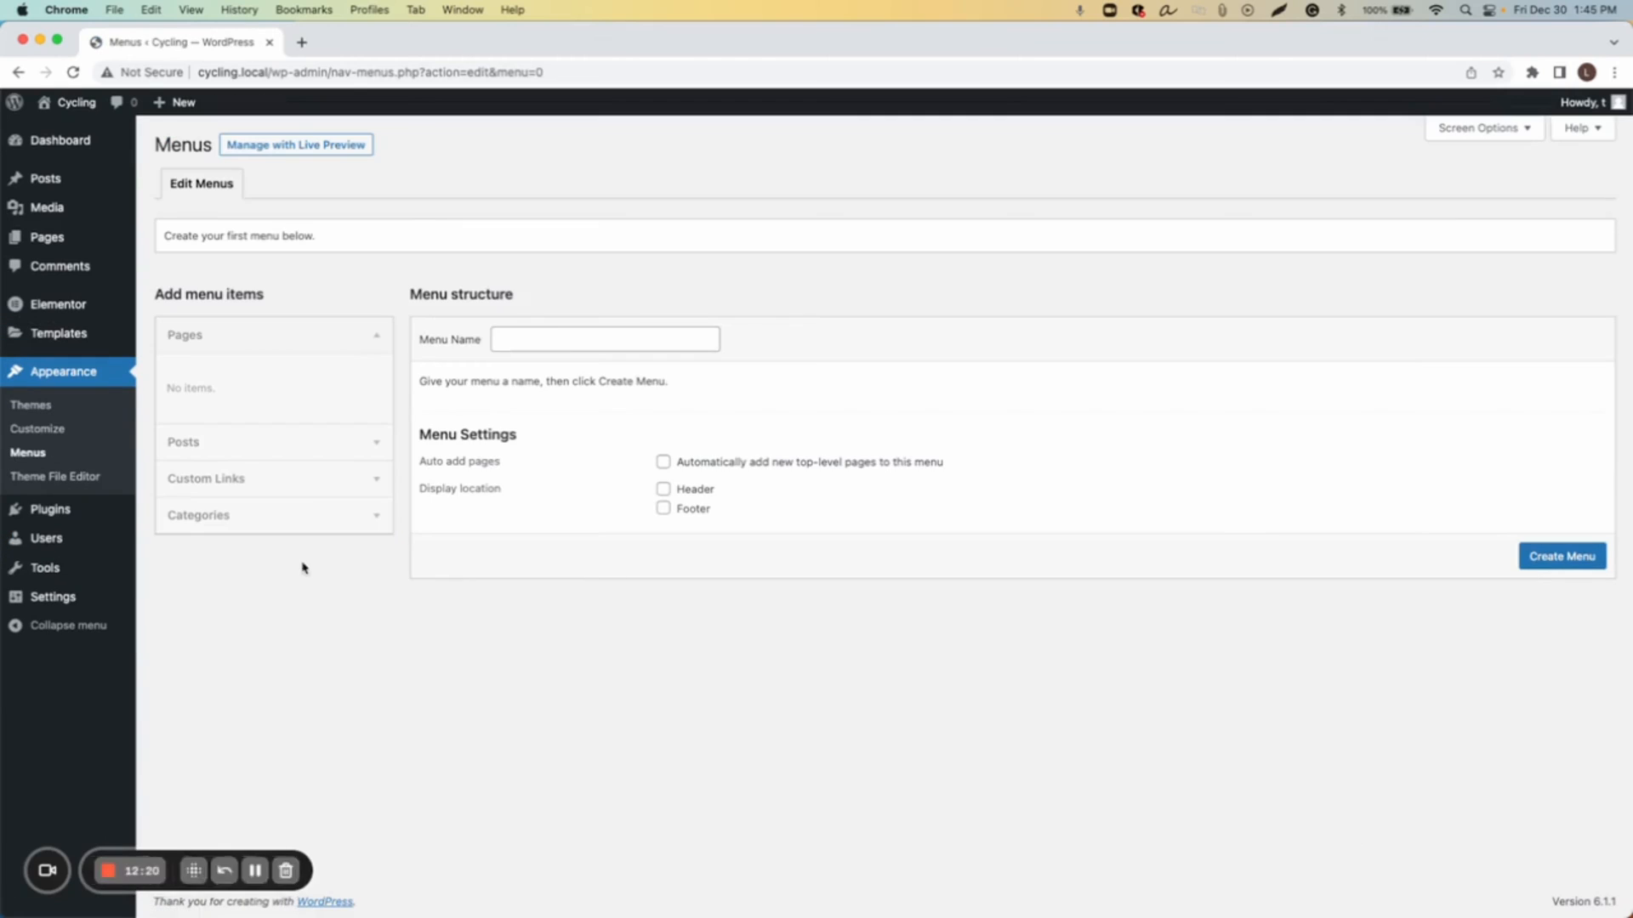
# Step: Create a new menu named Main_Menu
pyautogui.click(556, 335)
pyautogui.write('Main')
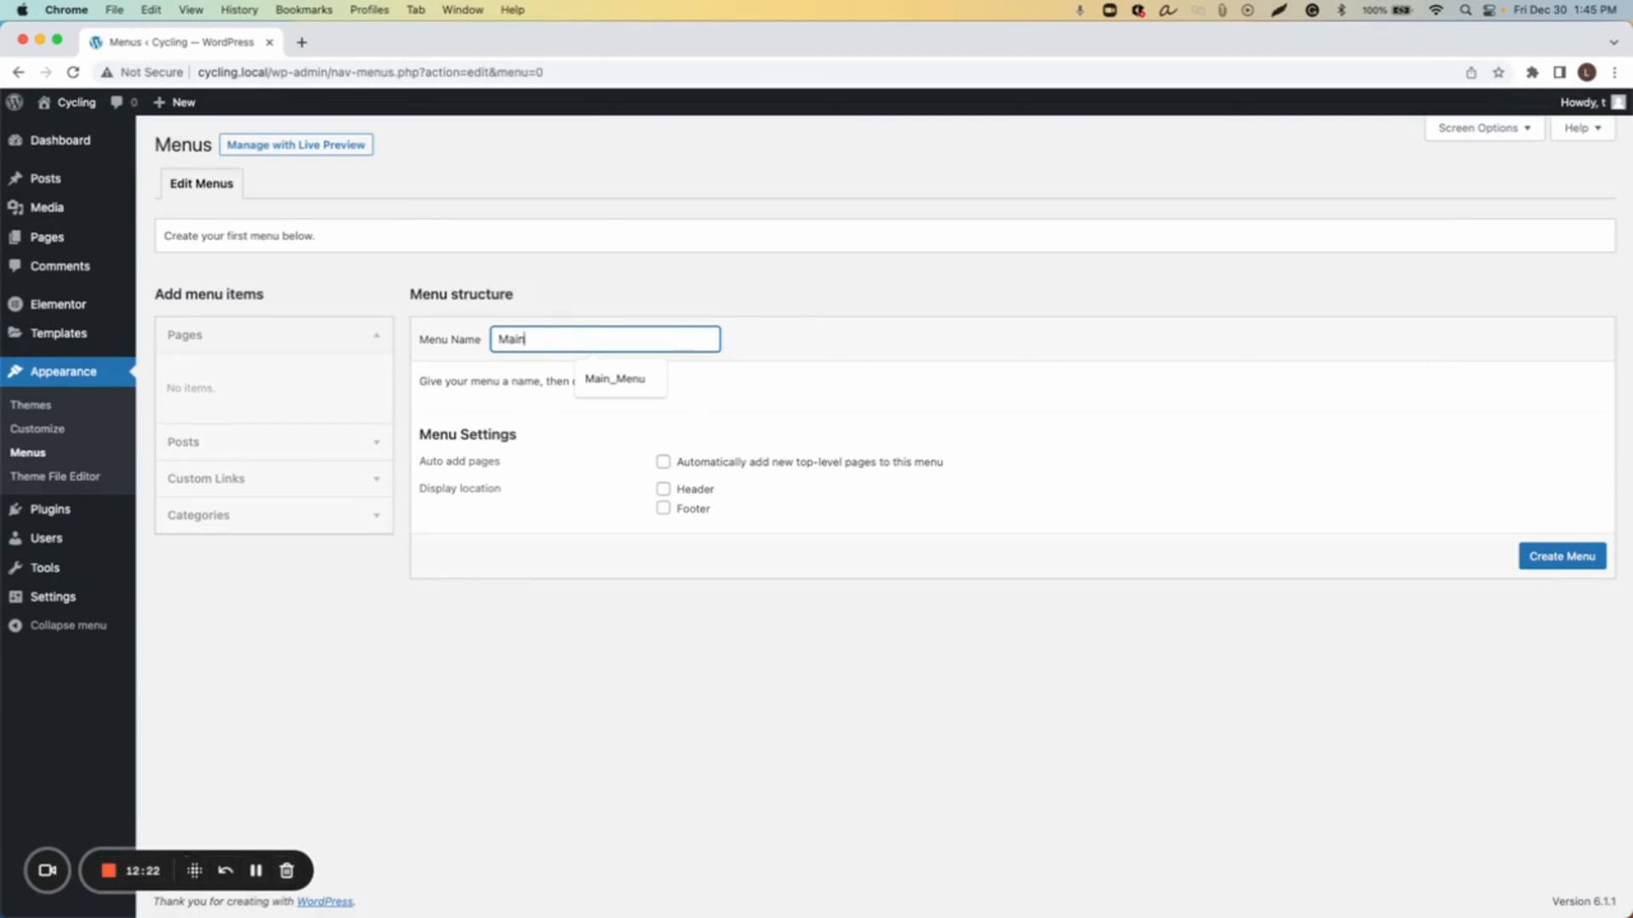
pyautogui.write('_Menu')
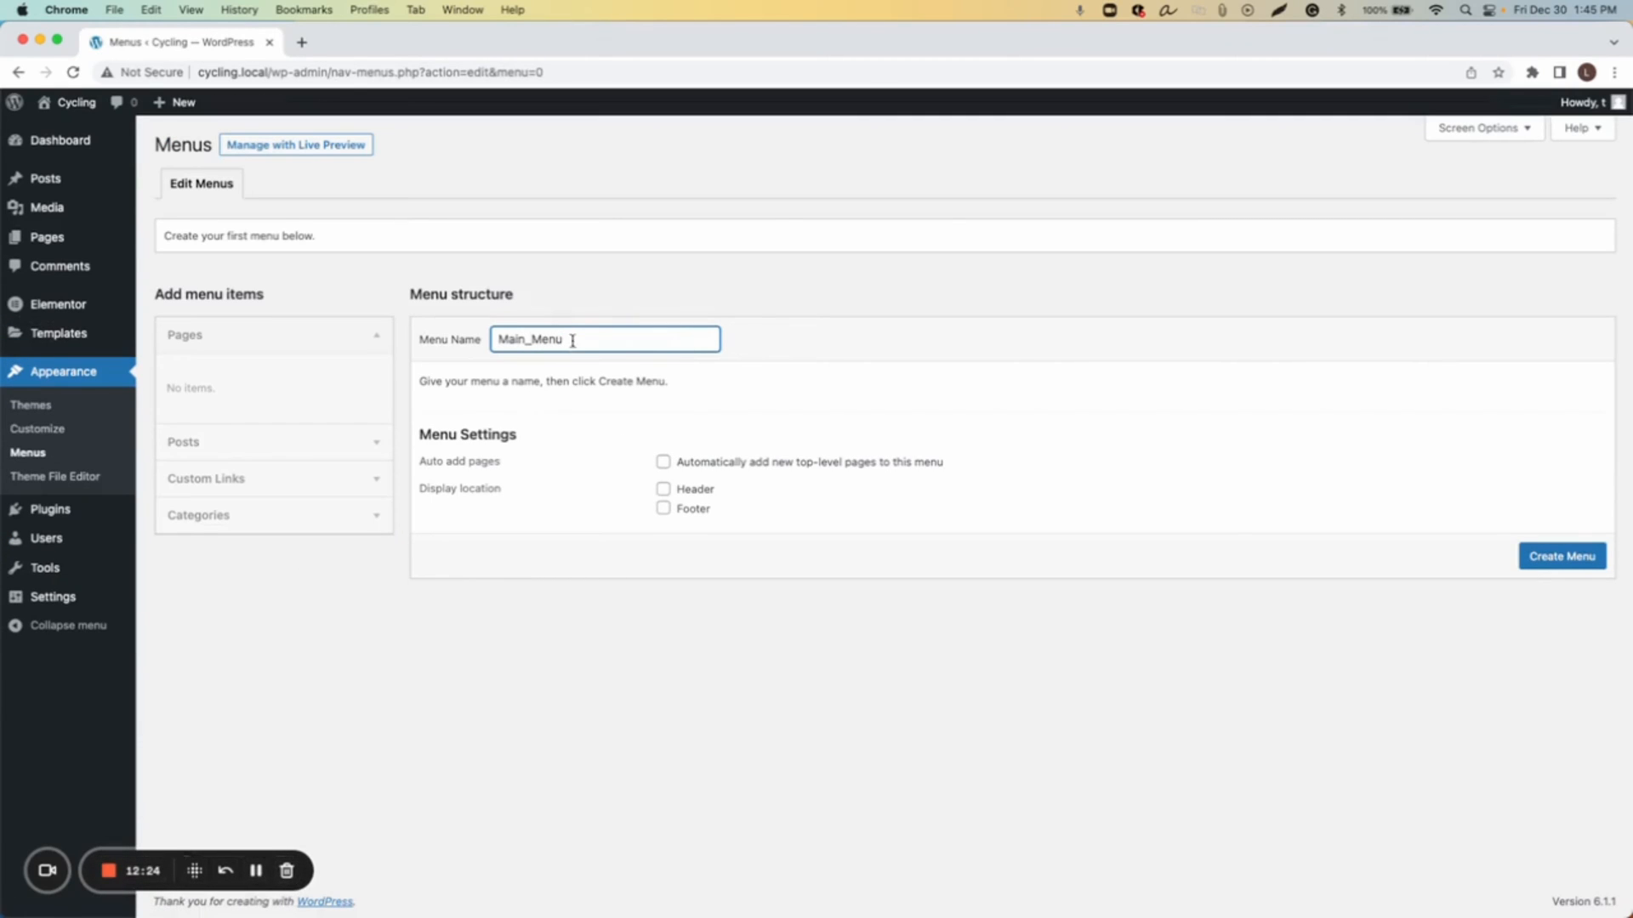
pyautogui.click(1526, 557)
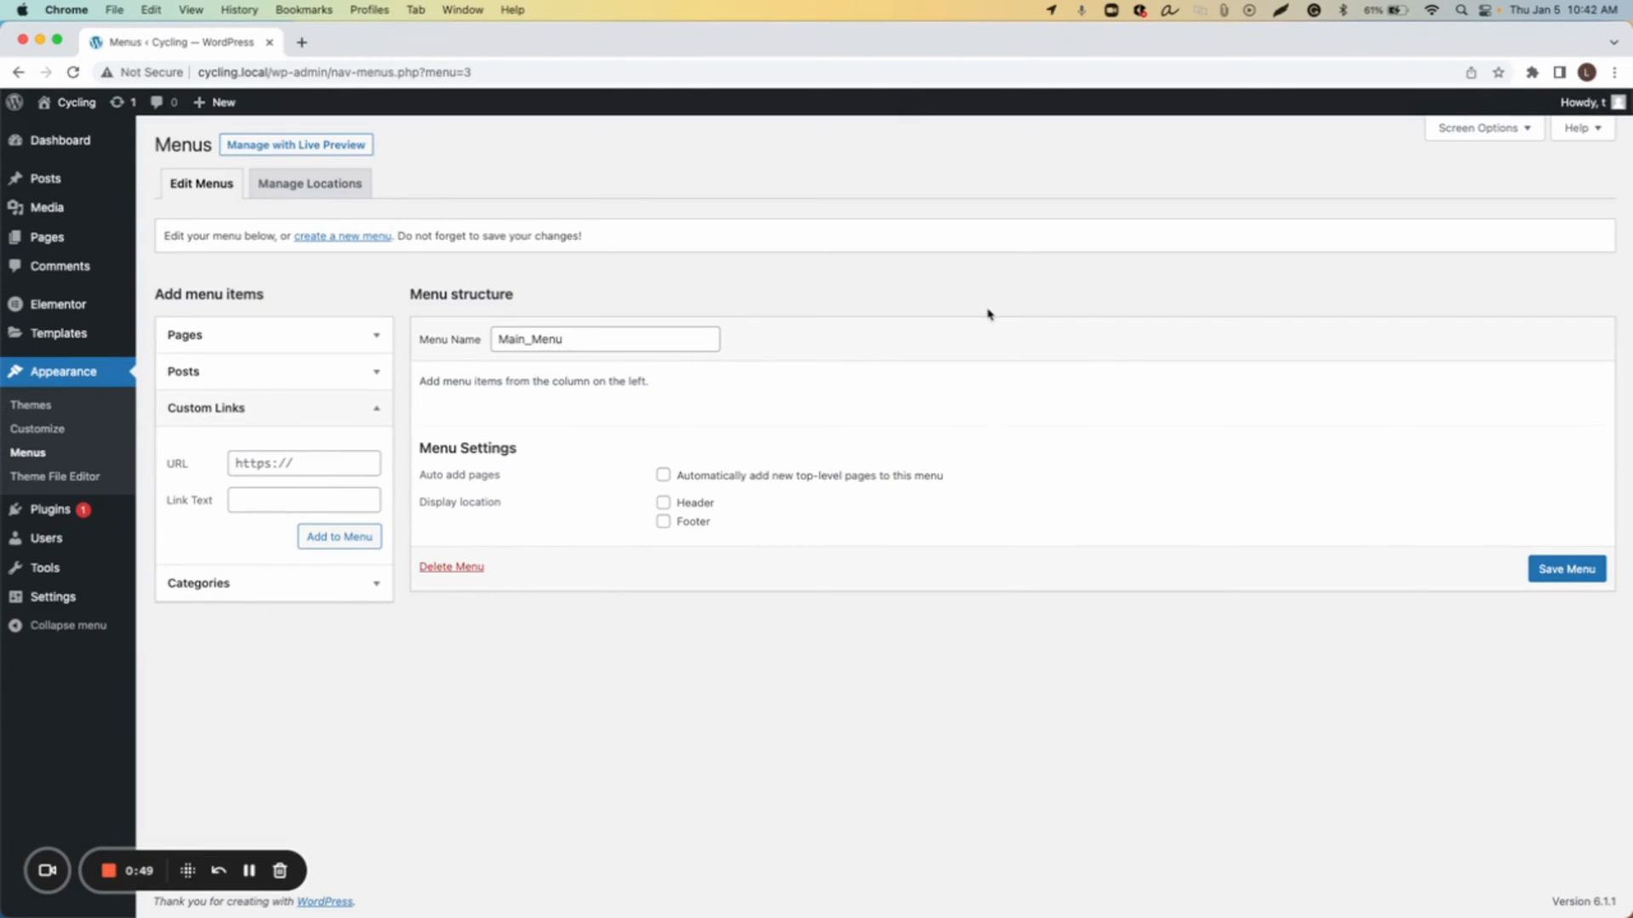
# Step: Add a custom link with URL # and link text Browse Tours to the menu
pyautogui.click(292, 465)
pyautogui.press('super+a')
pyautogui.write('#')
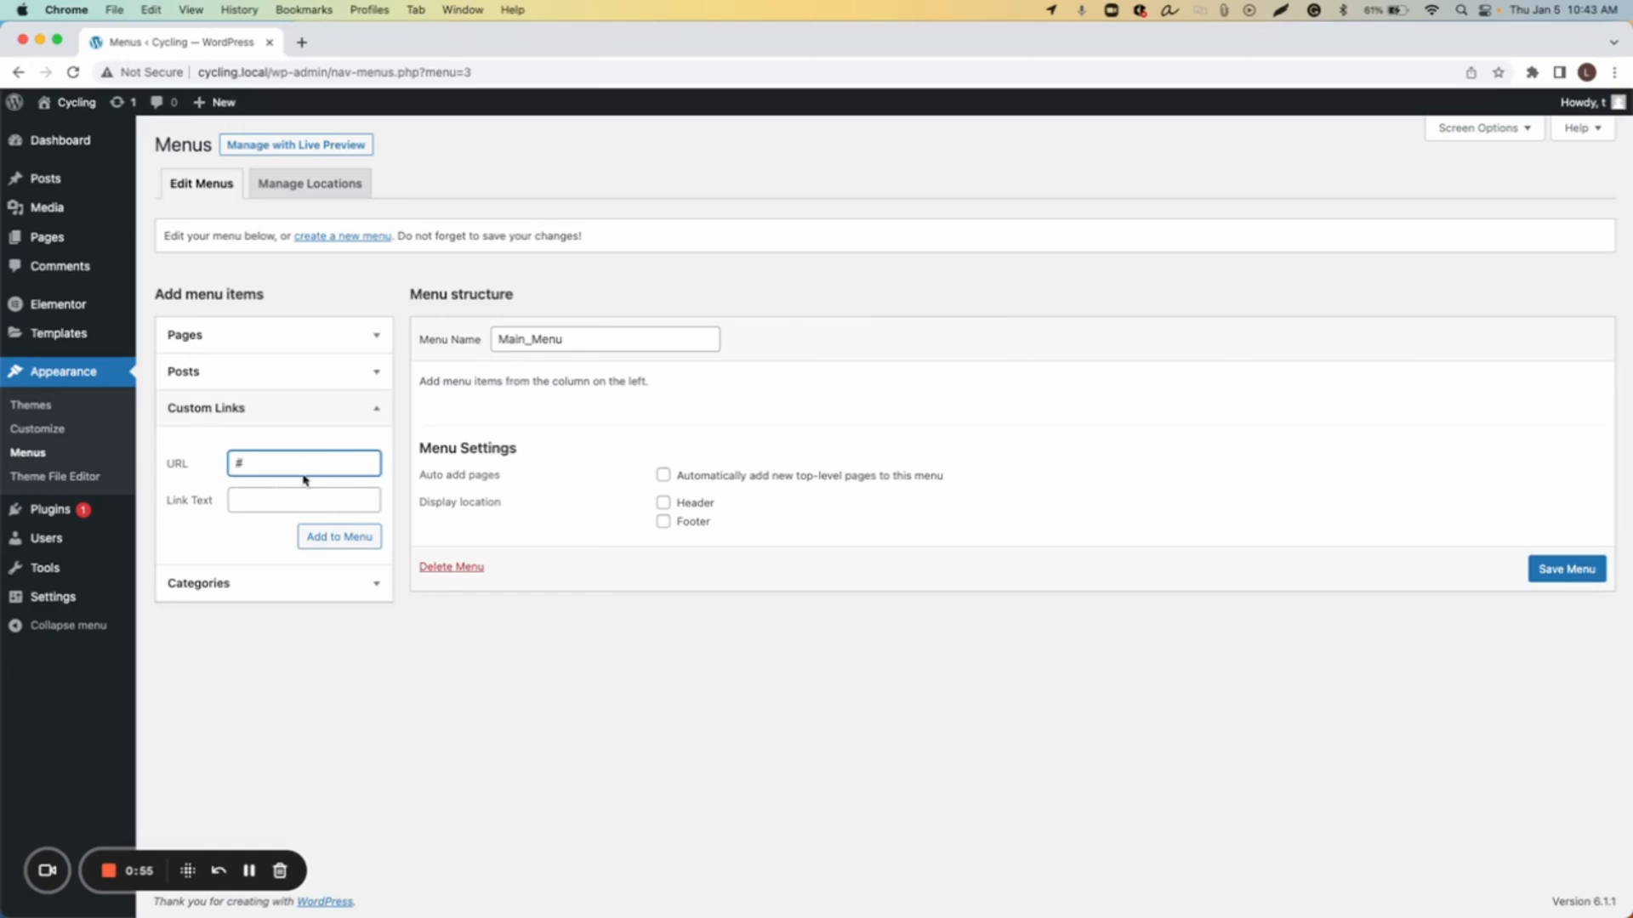
pyautogui.click(258, 500)
pyautogui.write('Browse Tours')
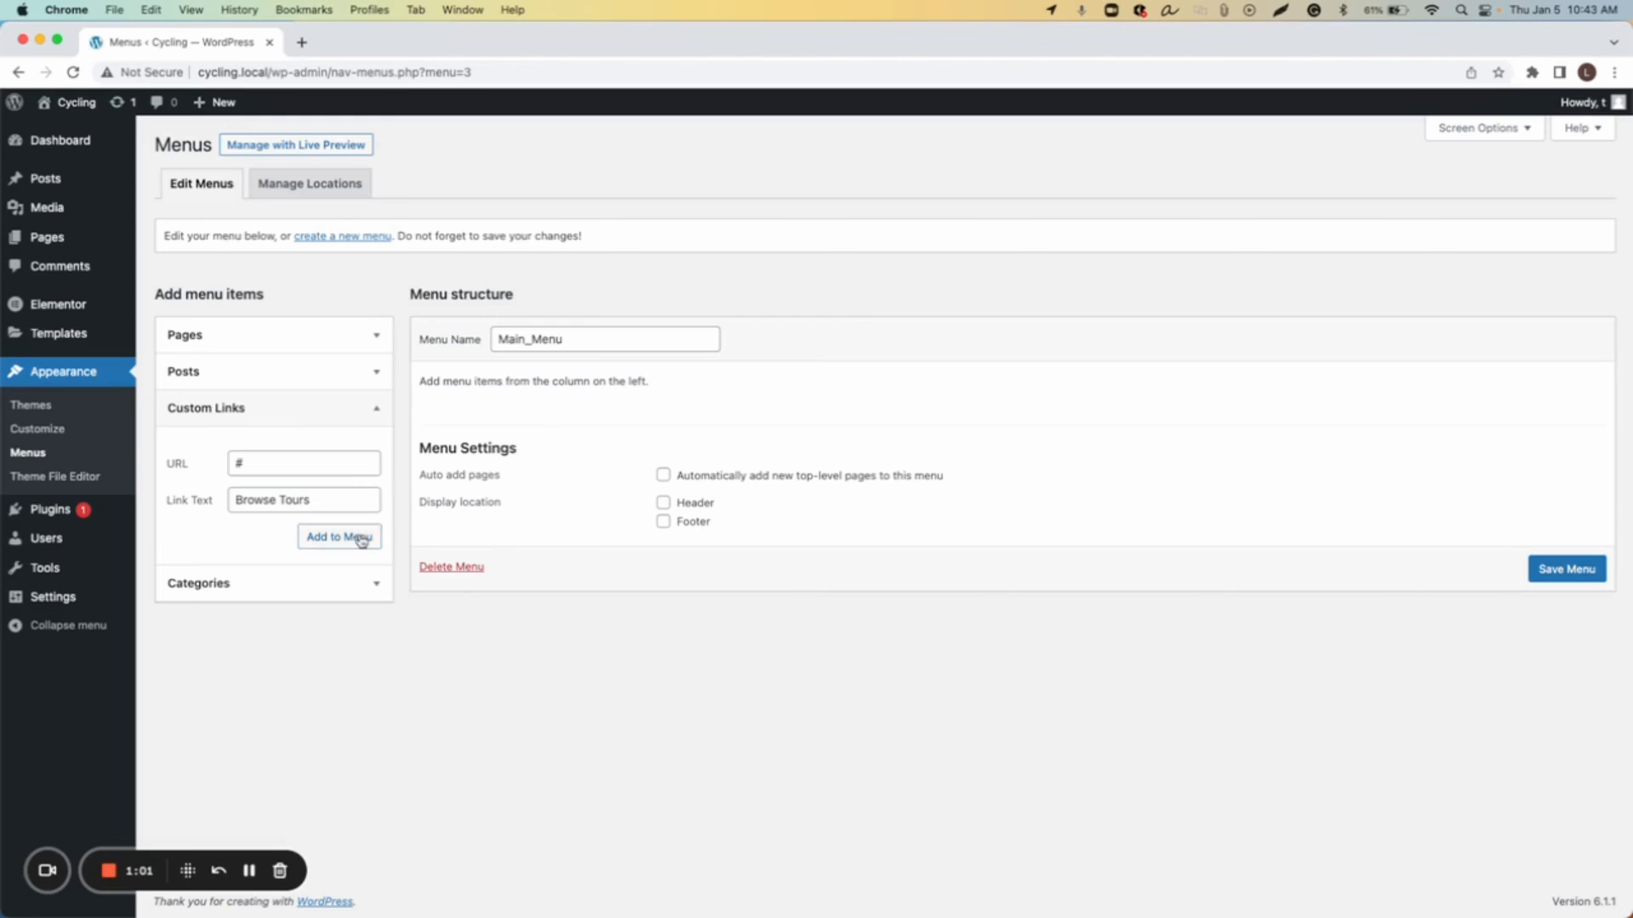
pyautogui.click(353, 537)
# Step: Add a custom link with URL # and link text Trip Essentials to the menu
pyautogui.click(314, 460)
pyautogui.write('#')
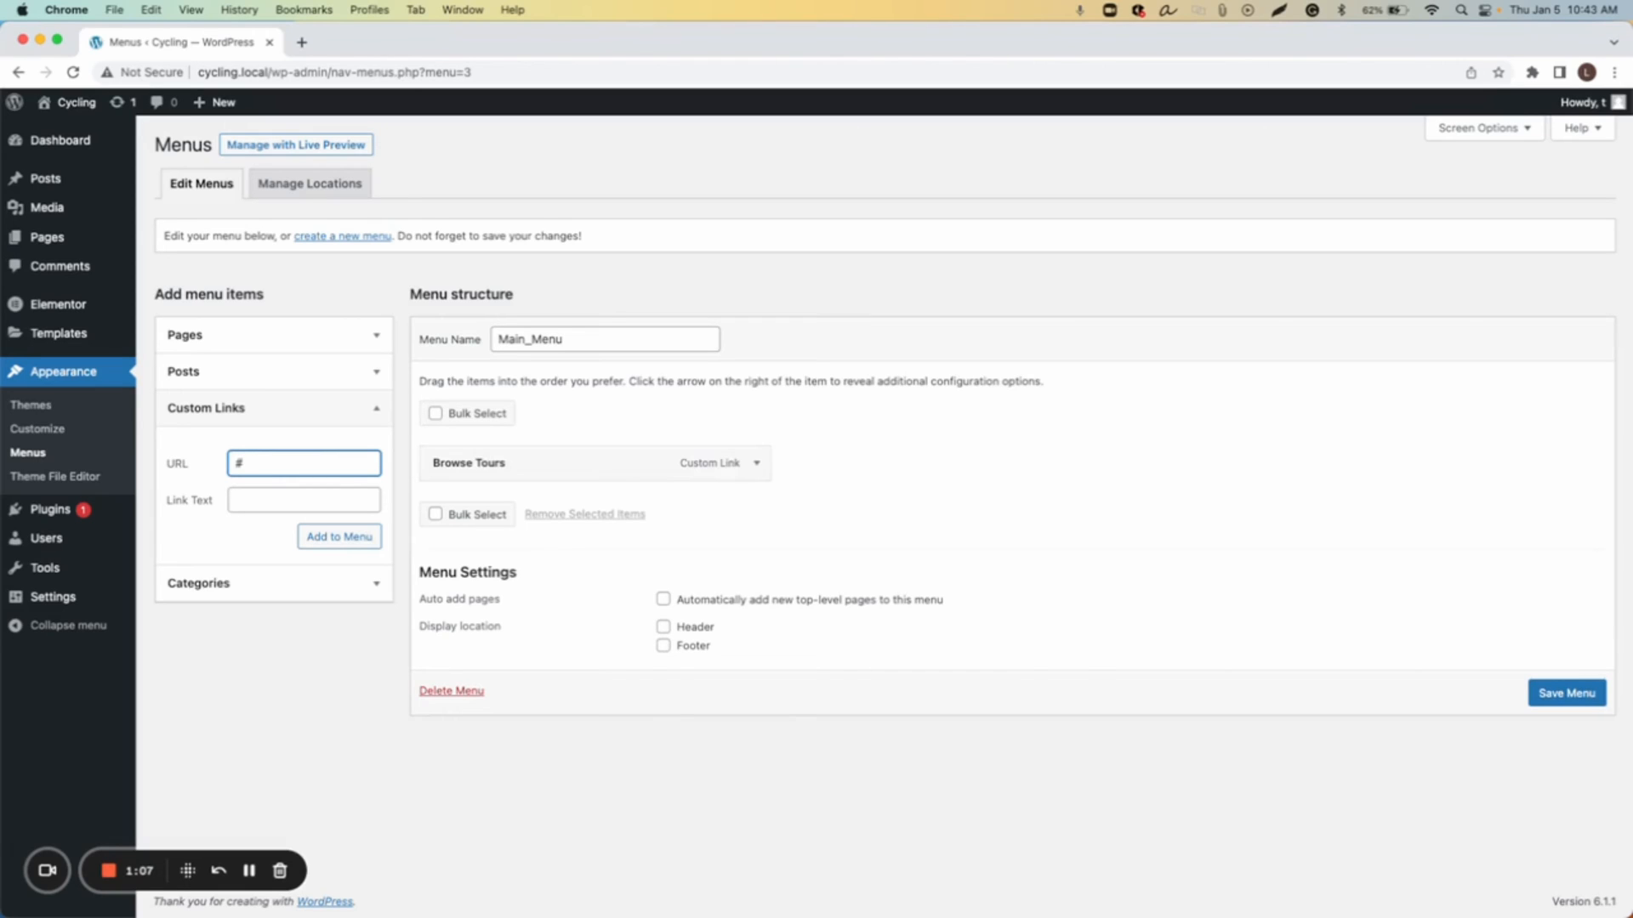
pyautogui.write('Trip E')
pyautogui.press('BackSpace')
pyautogui.press('BackSpace')
pyautogui.press('Tab')
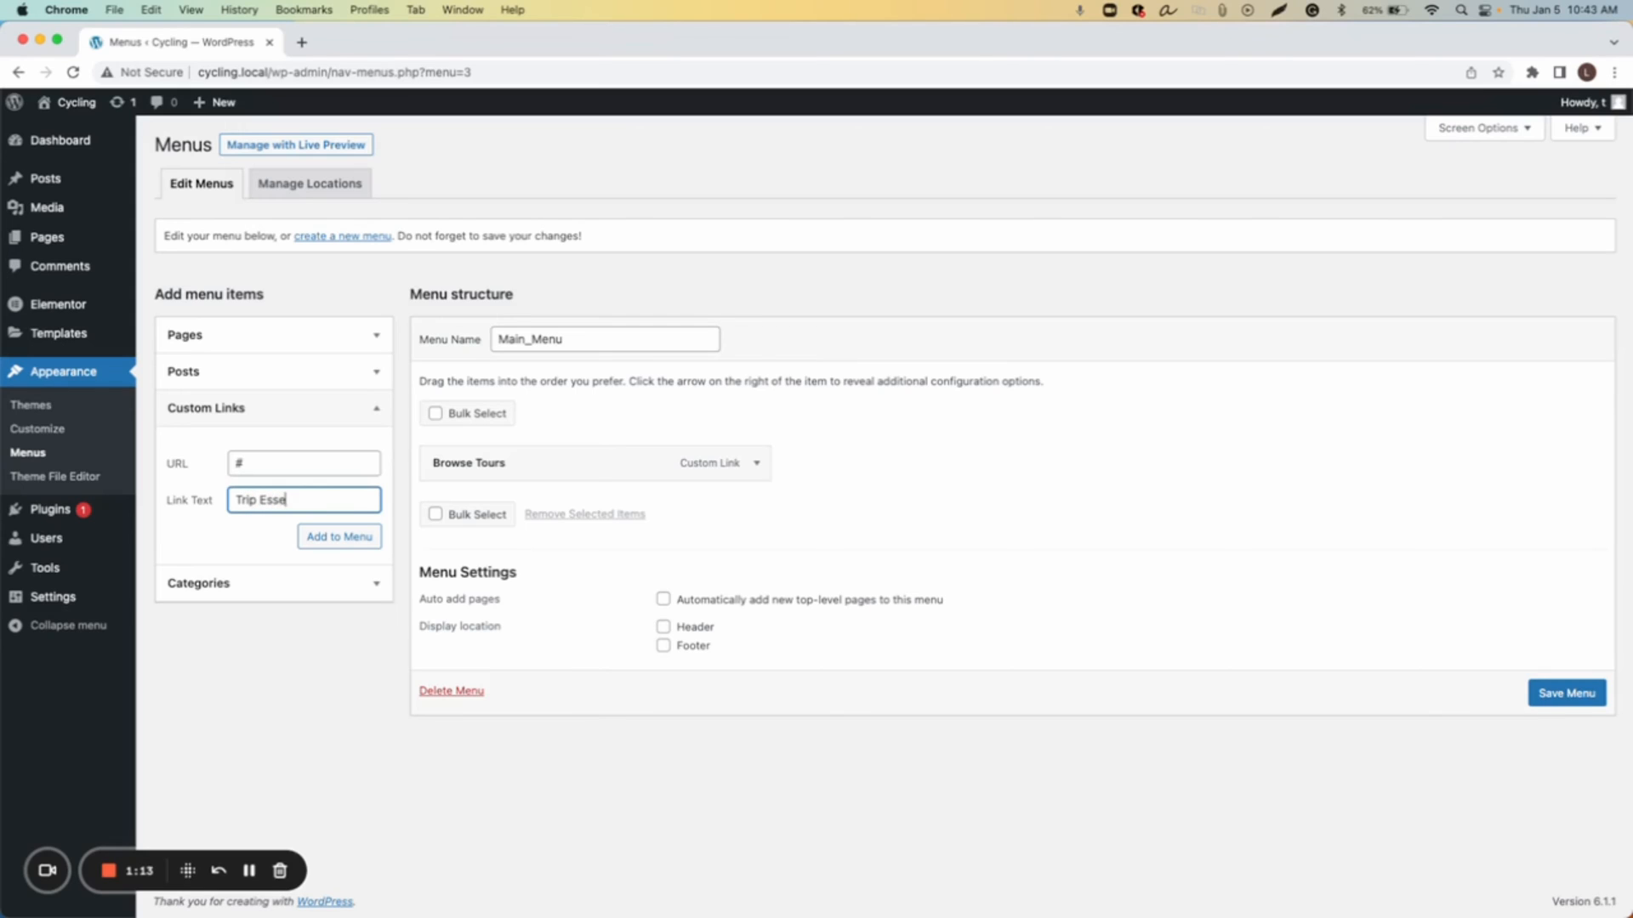
pyautogui.click(338, 535)
# Step: Add a custom link with URL # and link text Why Us to the menu
pyautogui.click(307, 466)
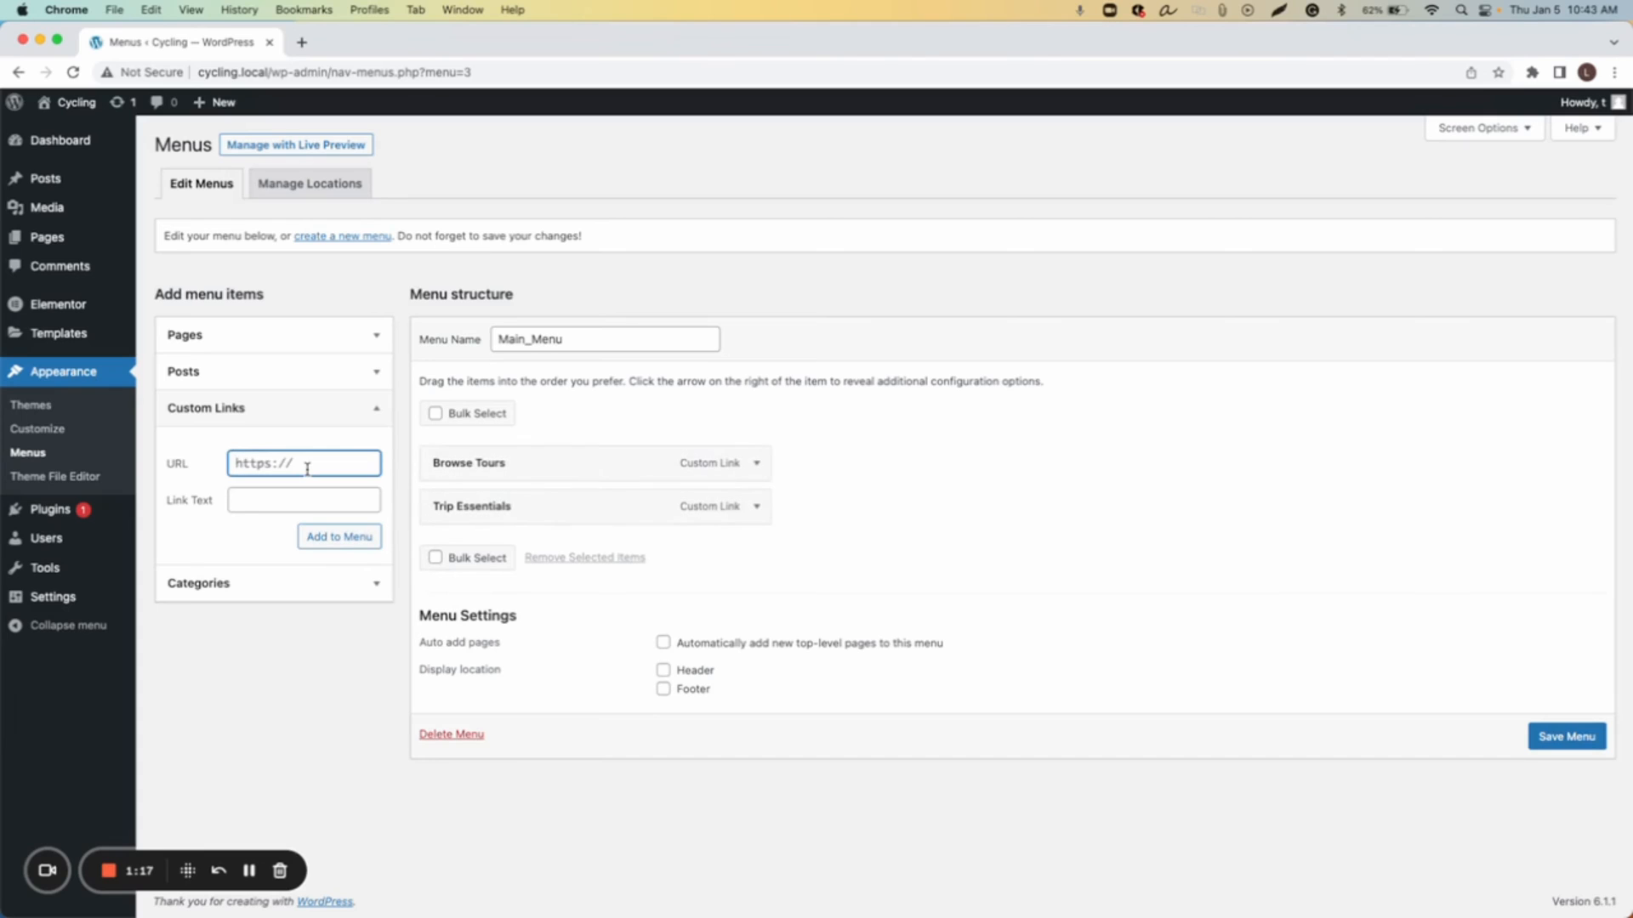
pyautogui.write('#')
pyautogui.write('Why')
pyautogui.press('BackSpace')
pyautogui.press('Tab')
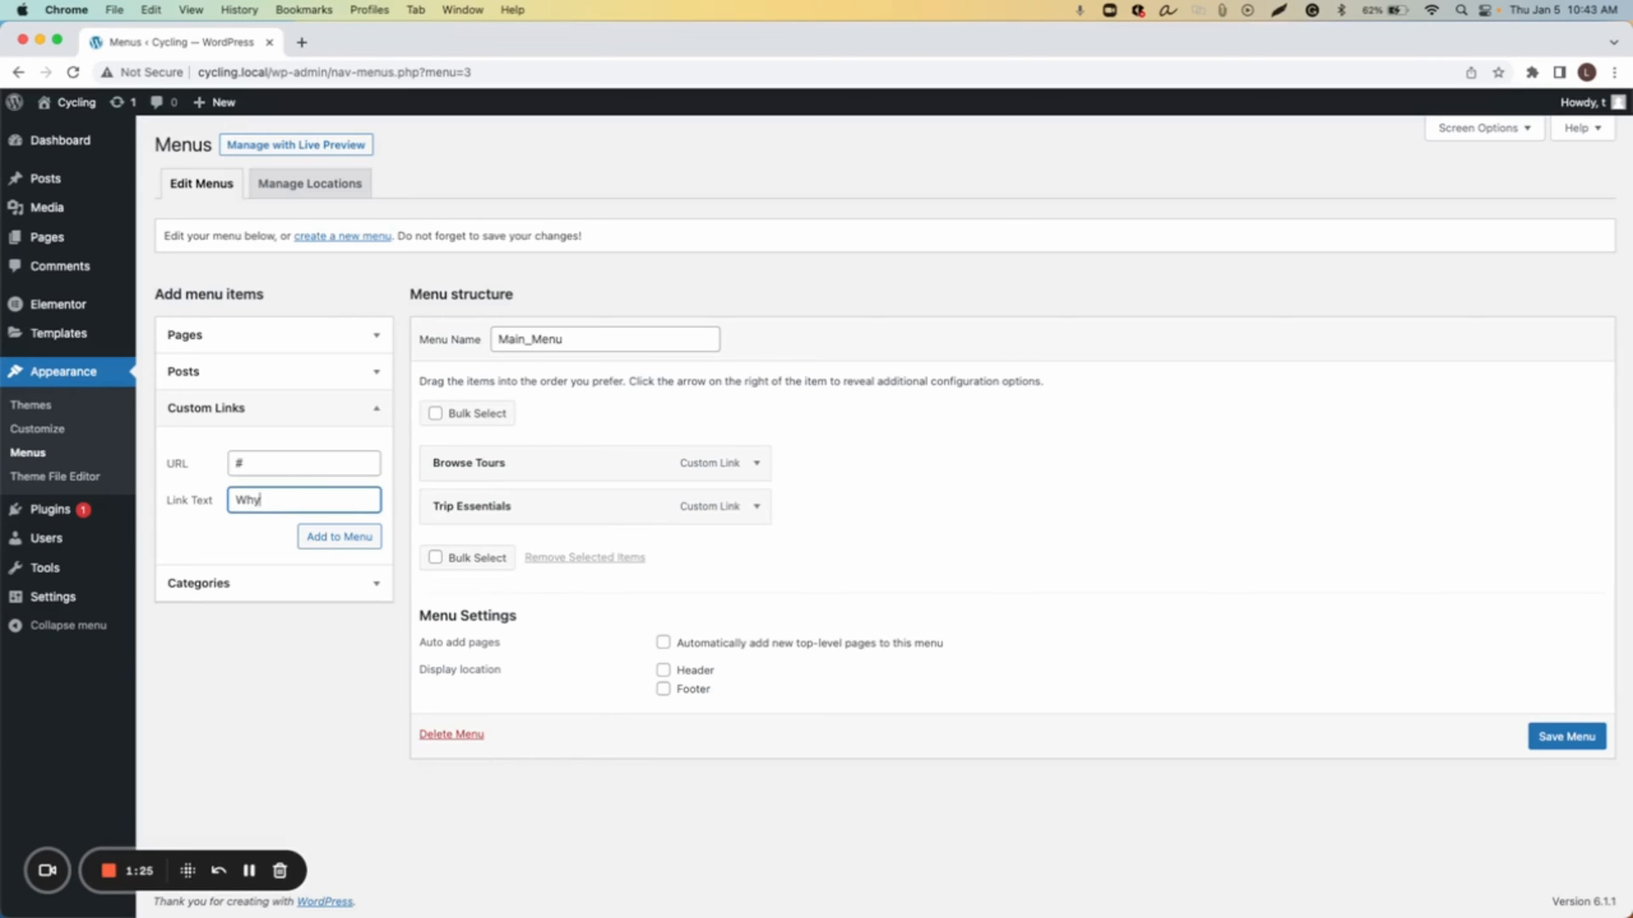
pyautogui.click(337, 537)
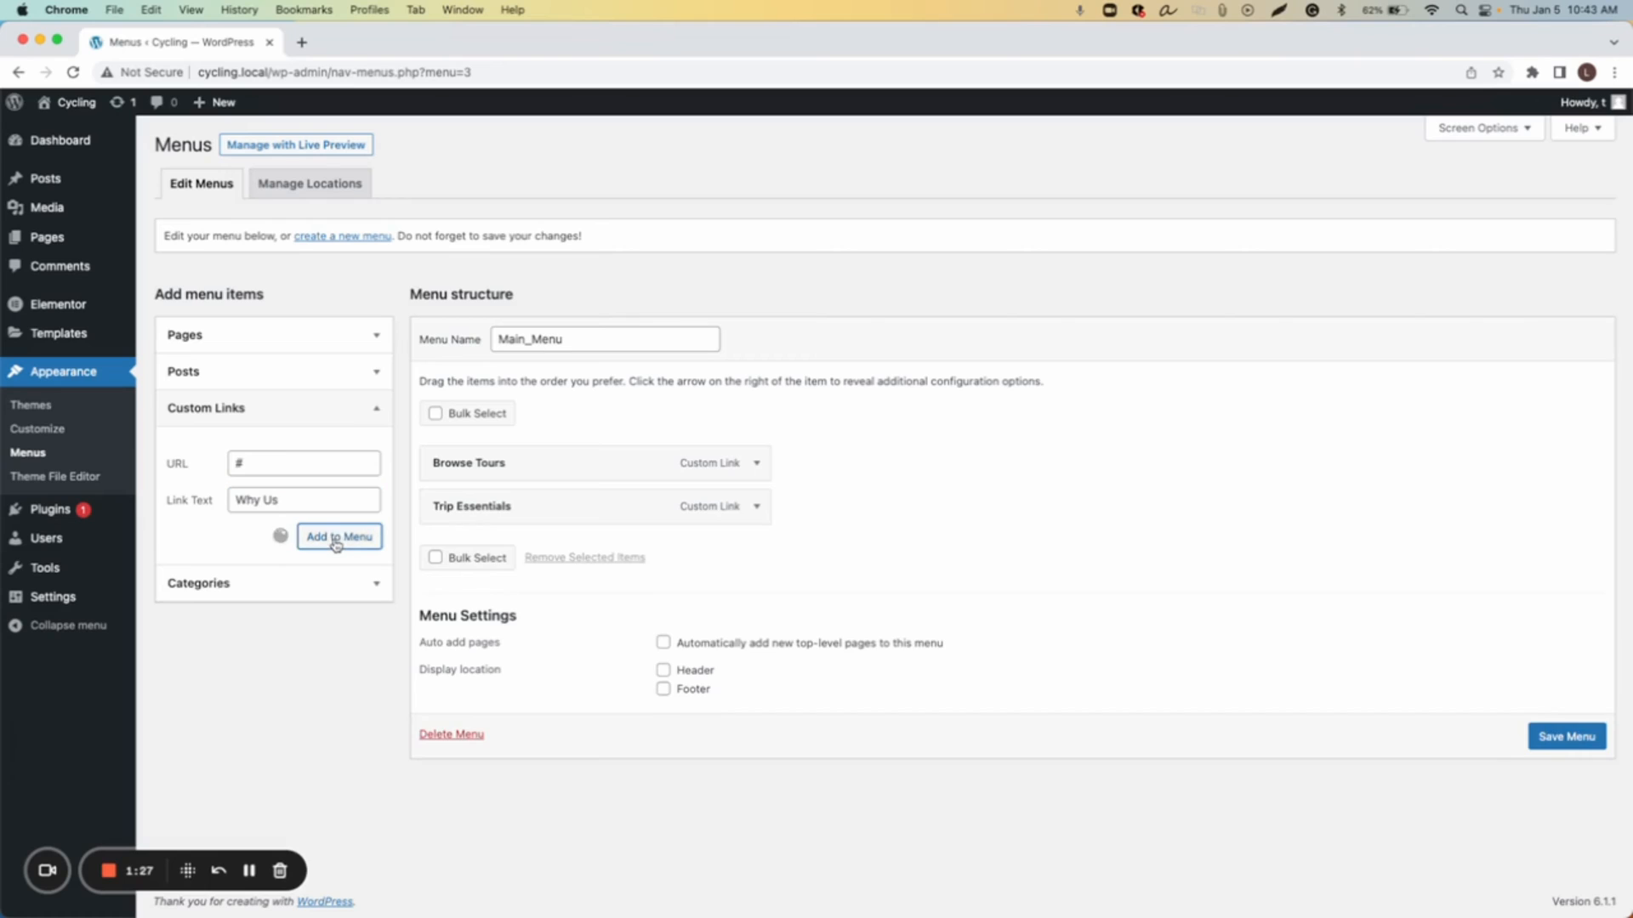
# Step: Add a custom link with URL # and link text Blog to the menu
pyautogui.click(308, 462)
pyautogui.write('#')
pyautogui.click(303, 498)
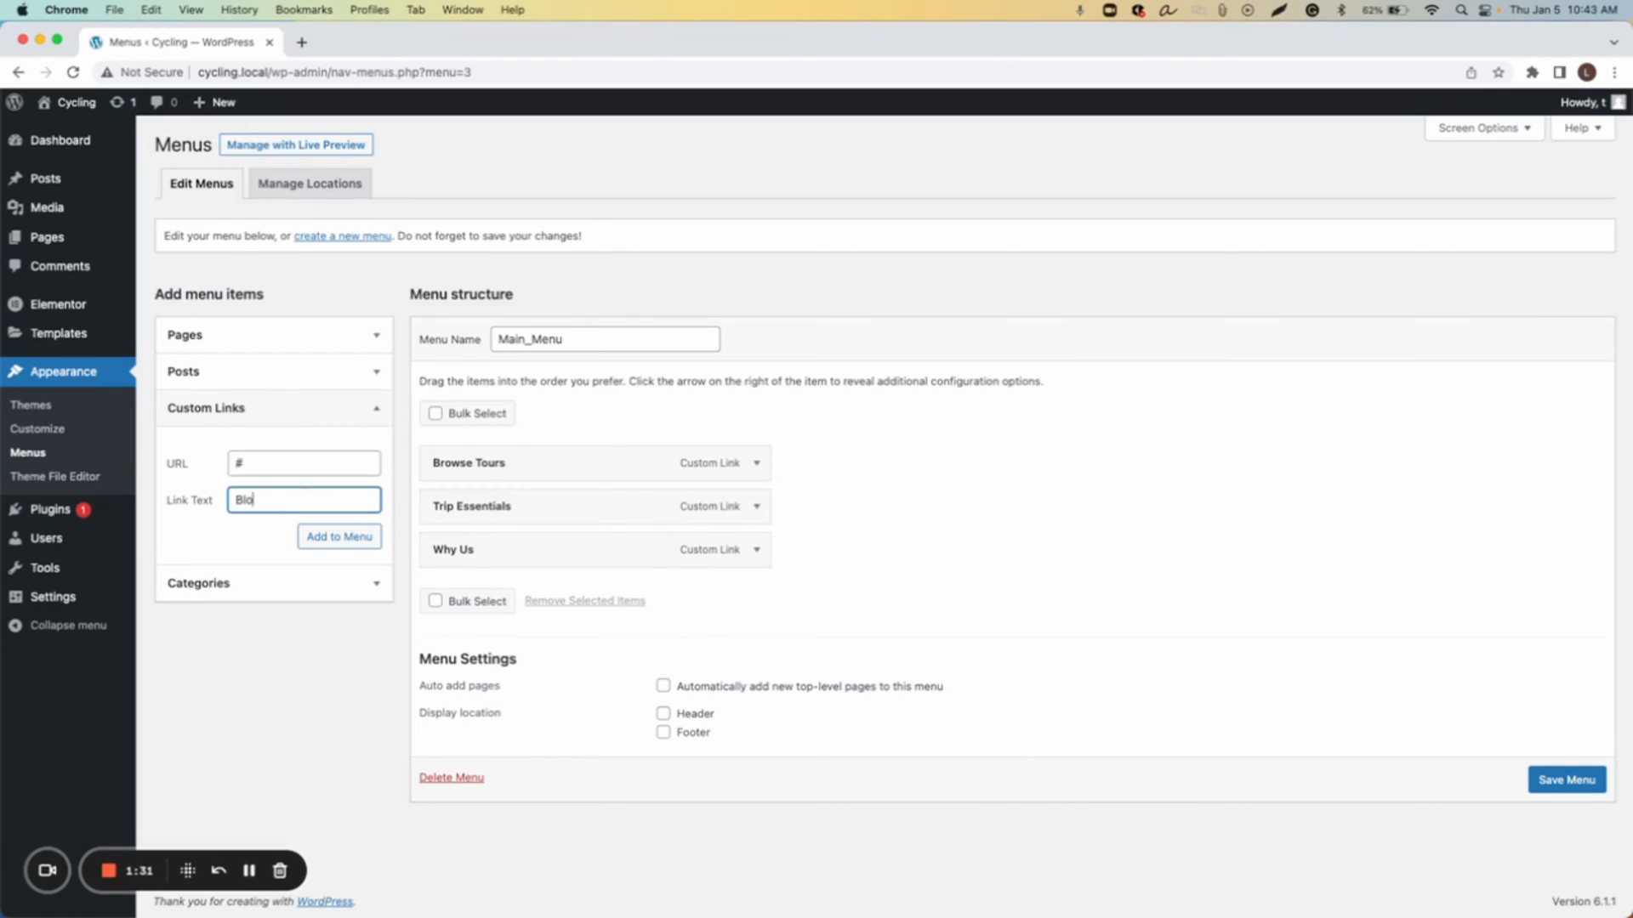
pyautogui.write('Blog')
pyautogui.click(339, 537)
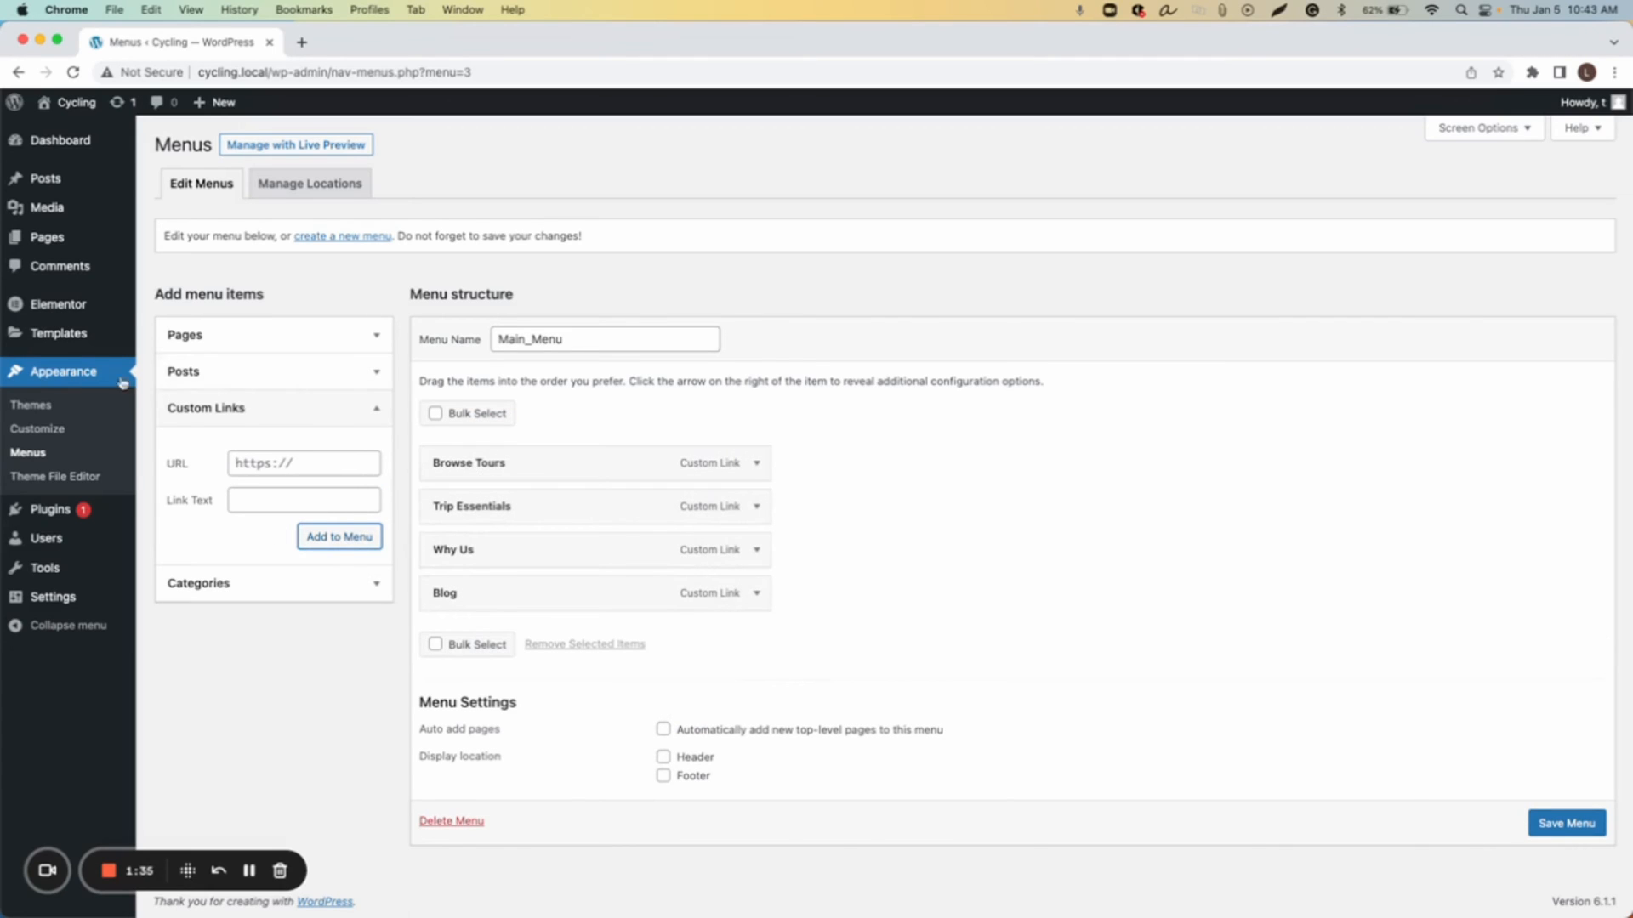
pyautogui.moveTo(75, 336)
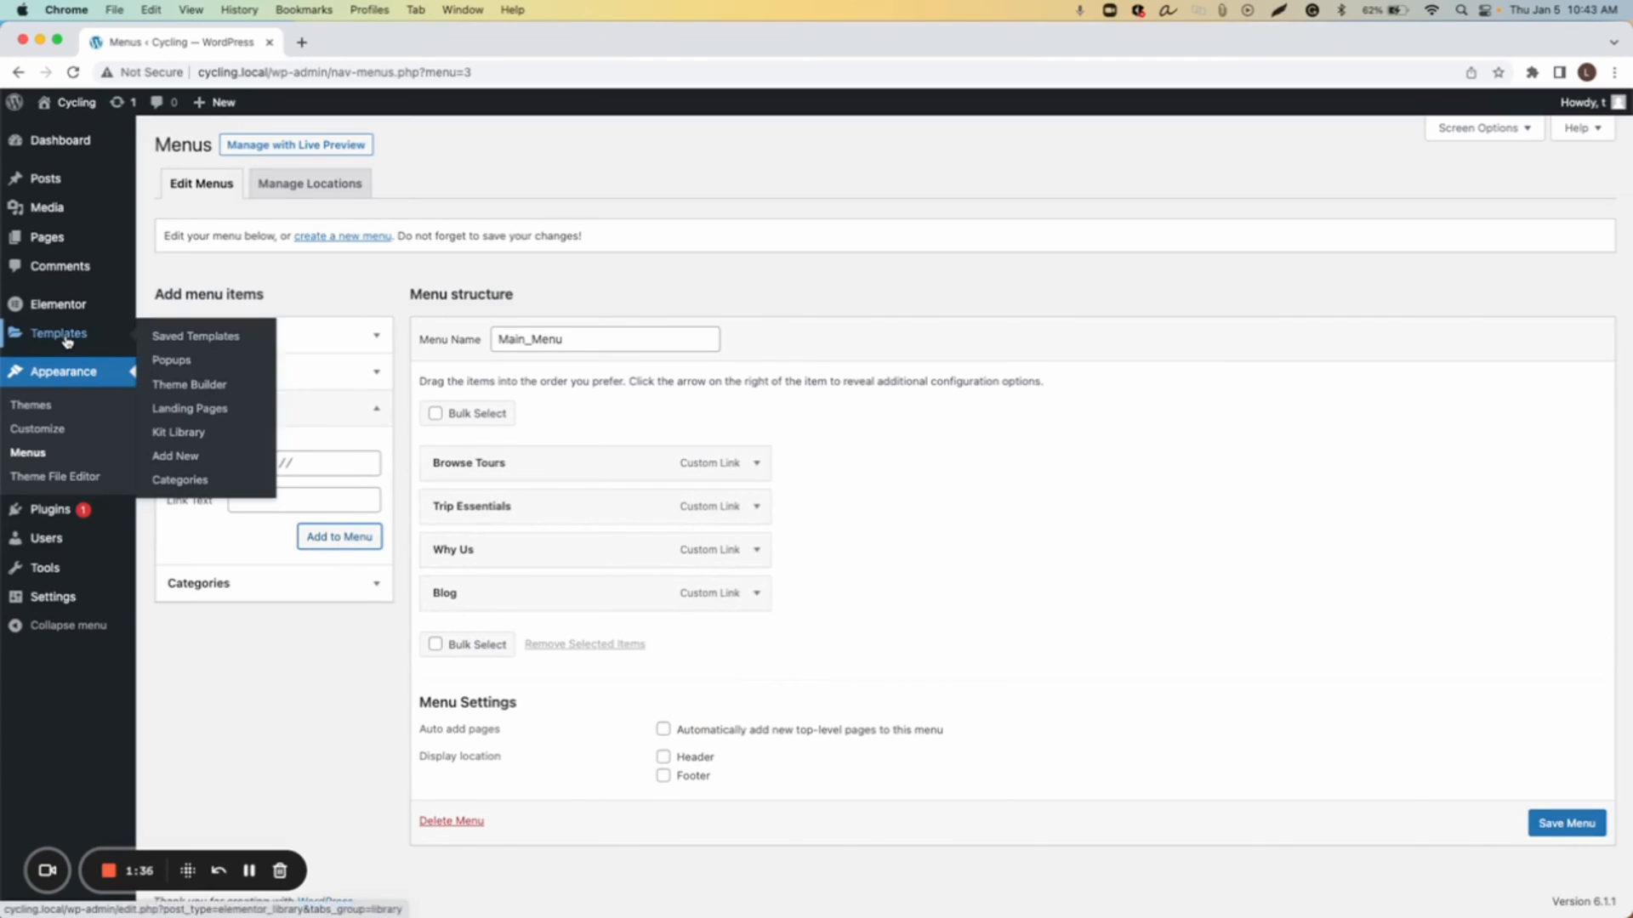
pyautogui.click(191, 387)
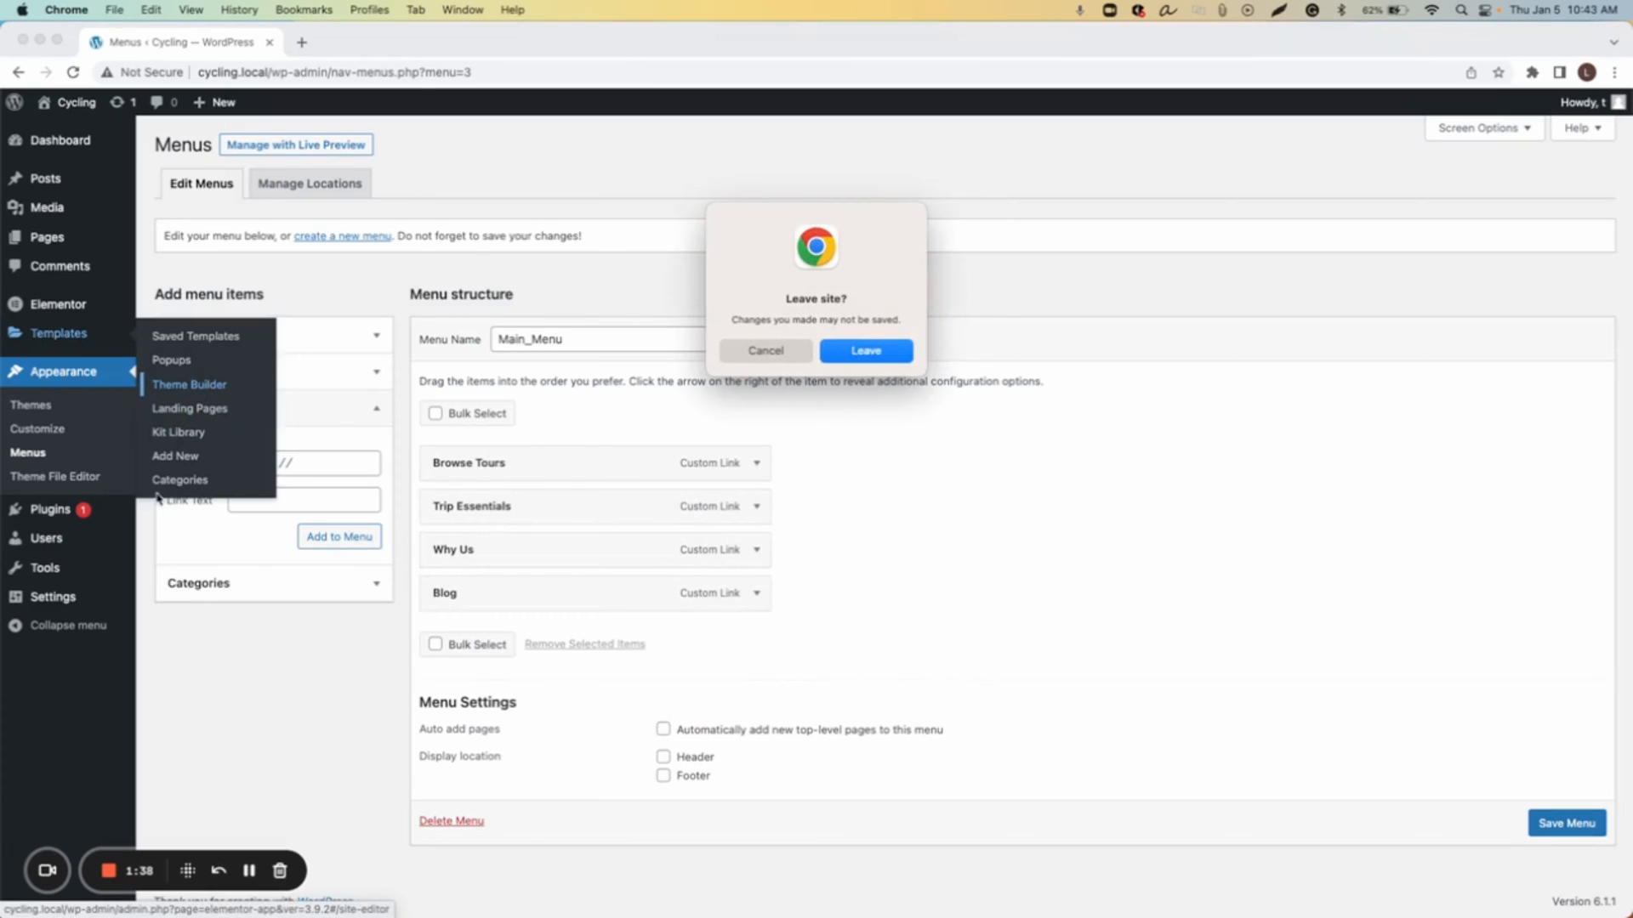
pyautogui.click(775, 355)
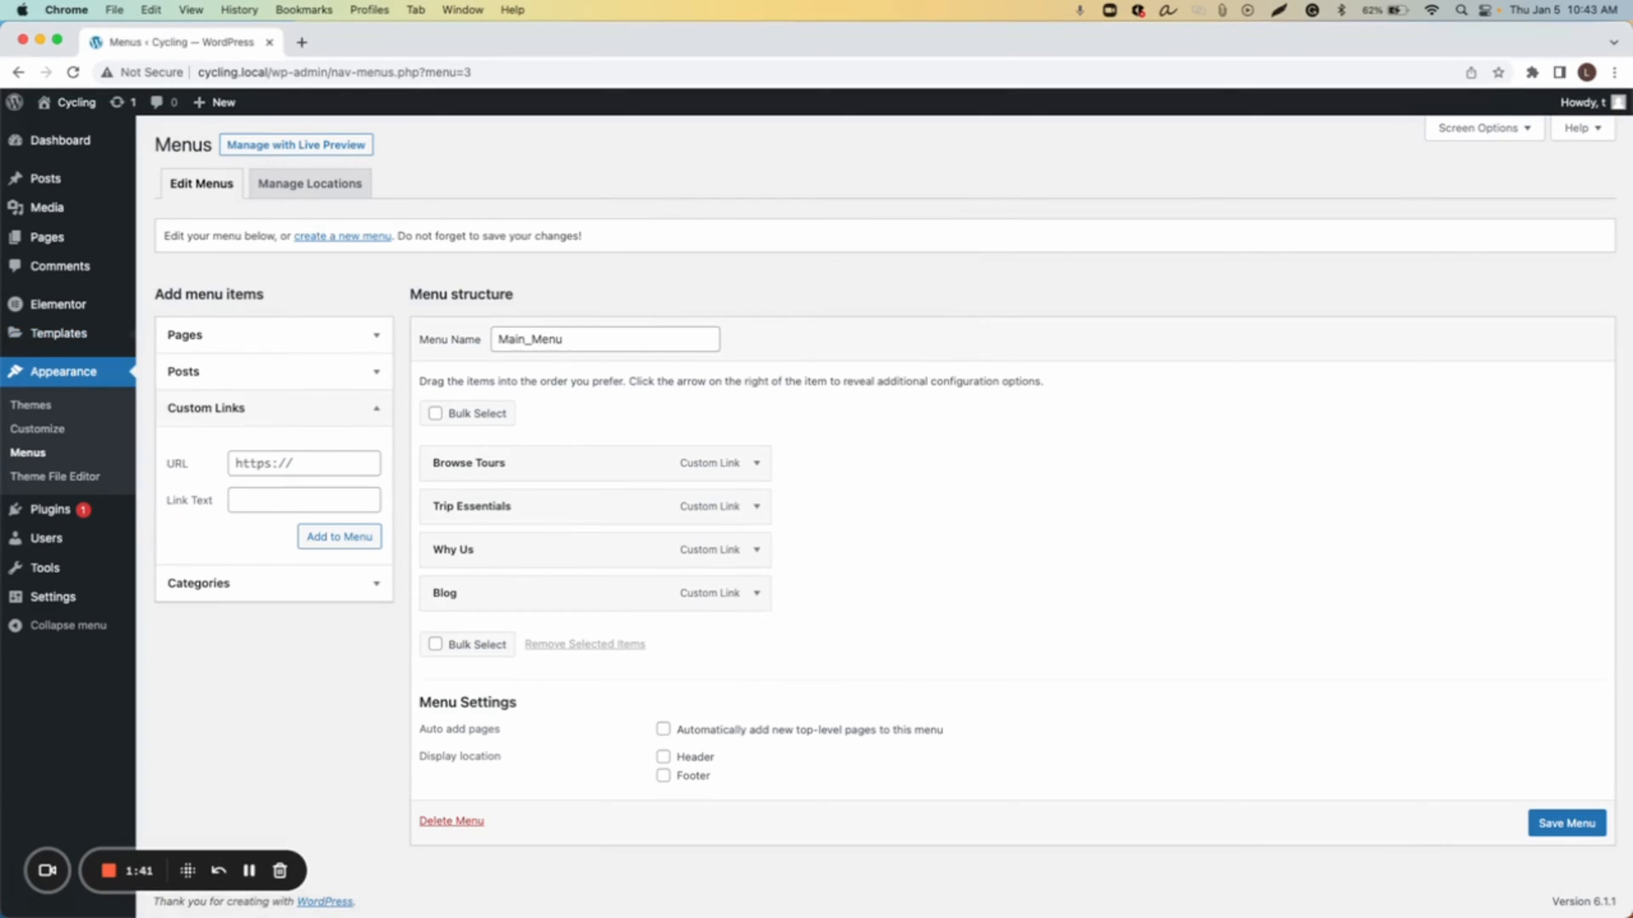
# Step: Save the menu and open the Elementor Header #10 template for editing from the Theme Builder
pyautogui.click(1552, 825)
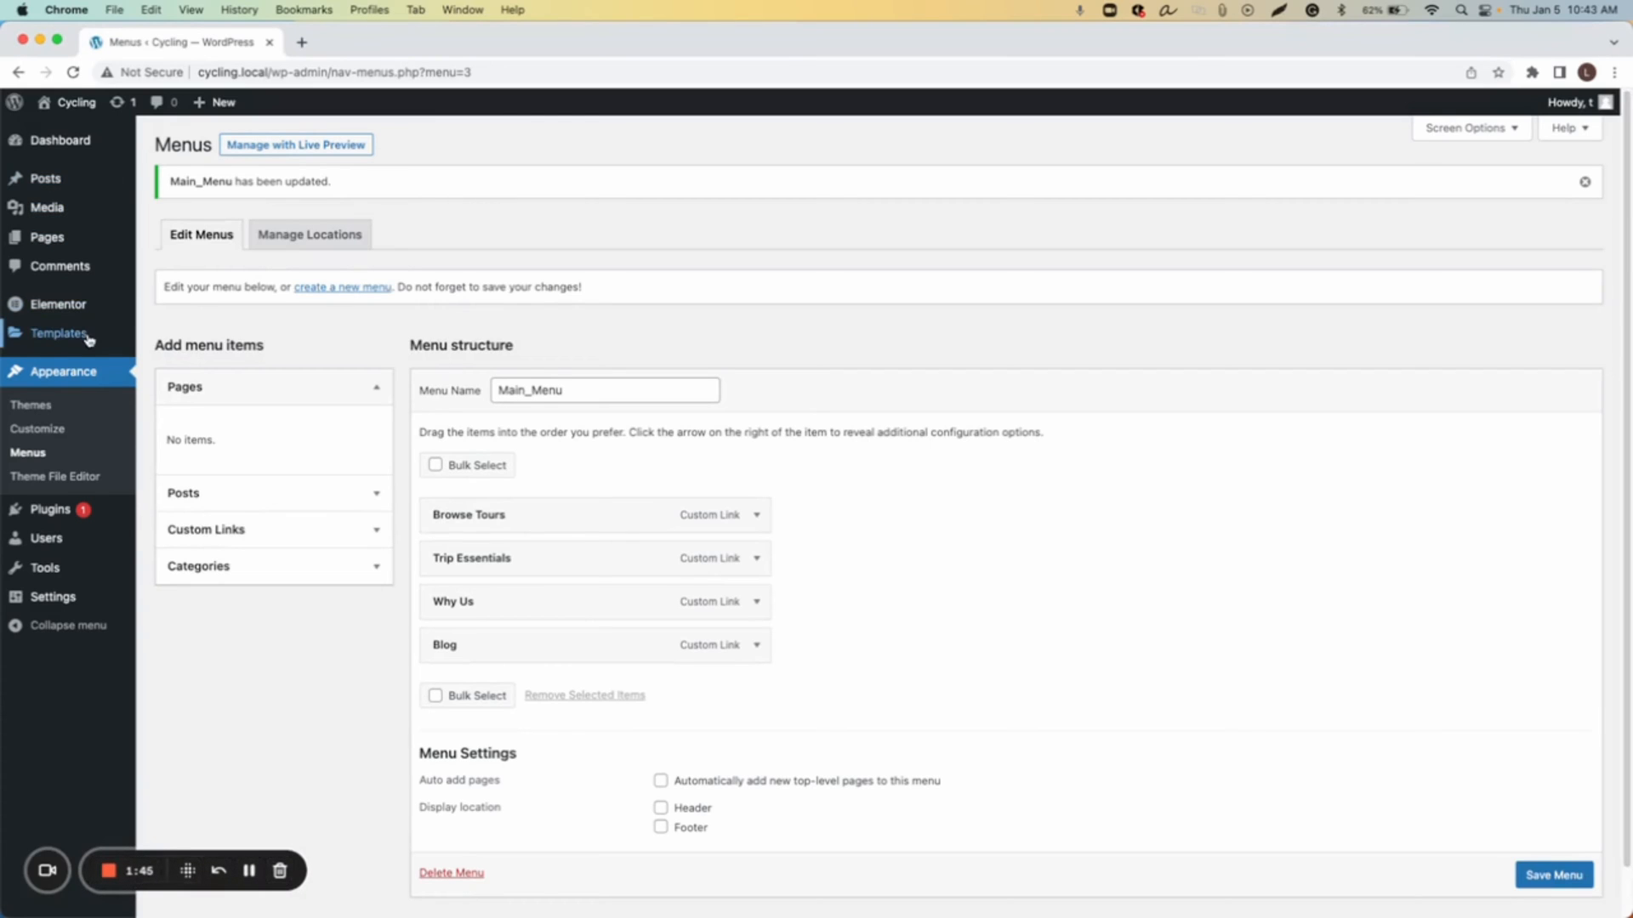
pyautogui.moveTo(85, 333)
pyautogui.click(199, 388)
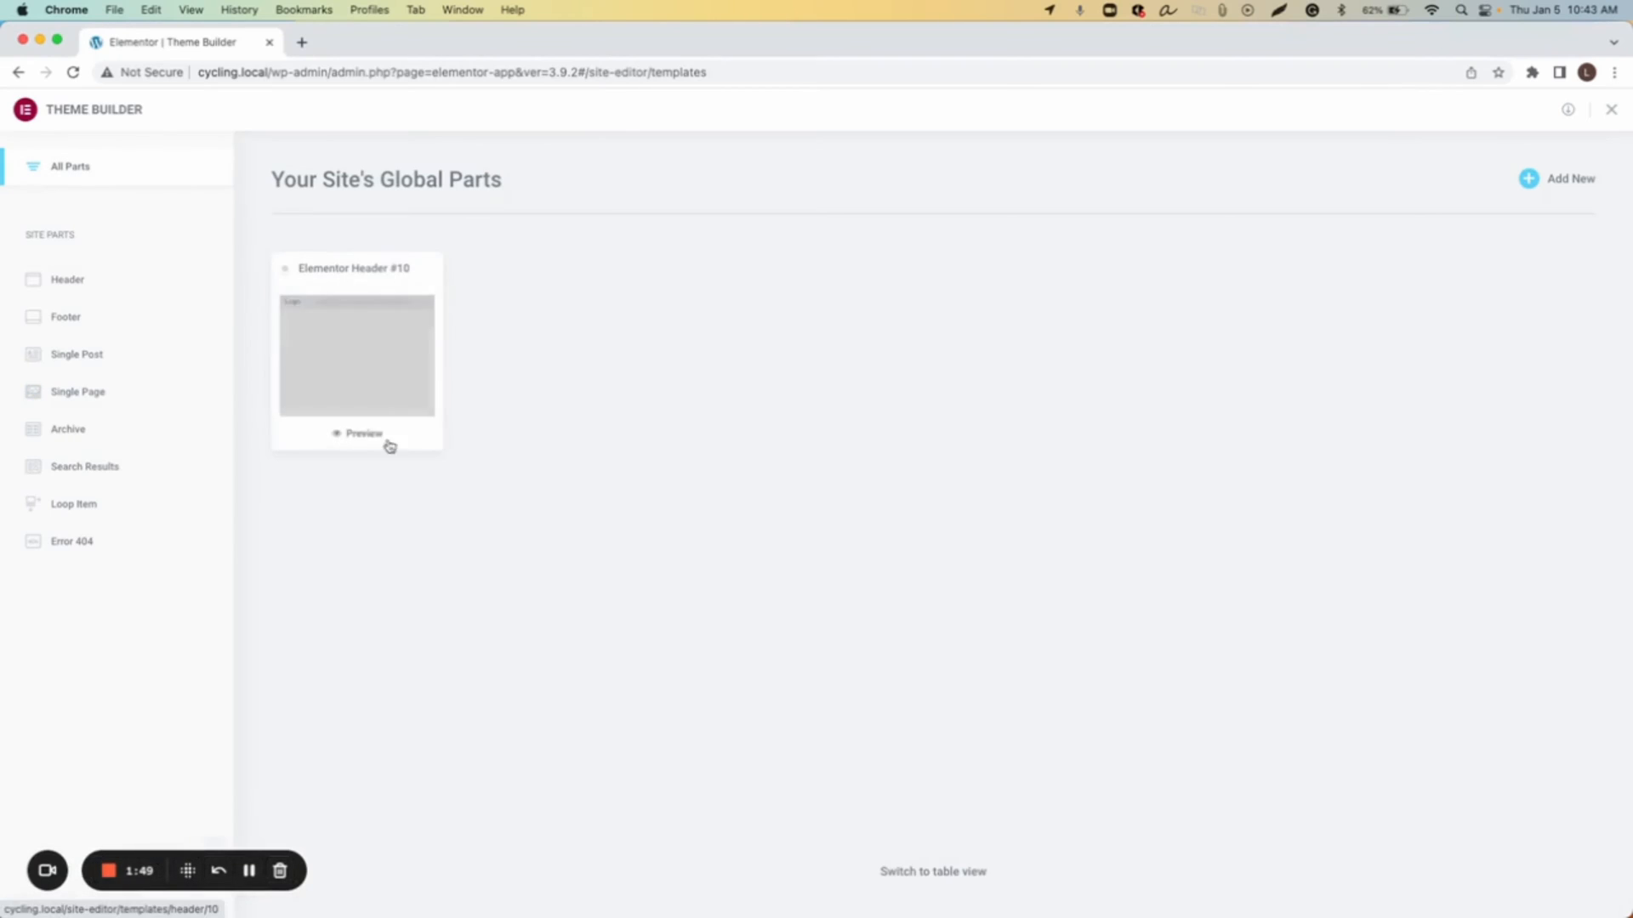
pyautogui.click(380, 386)
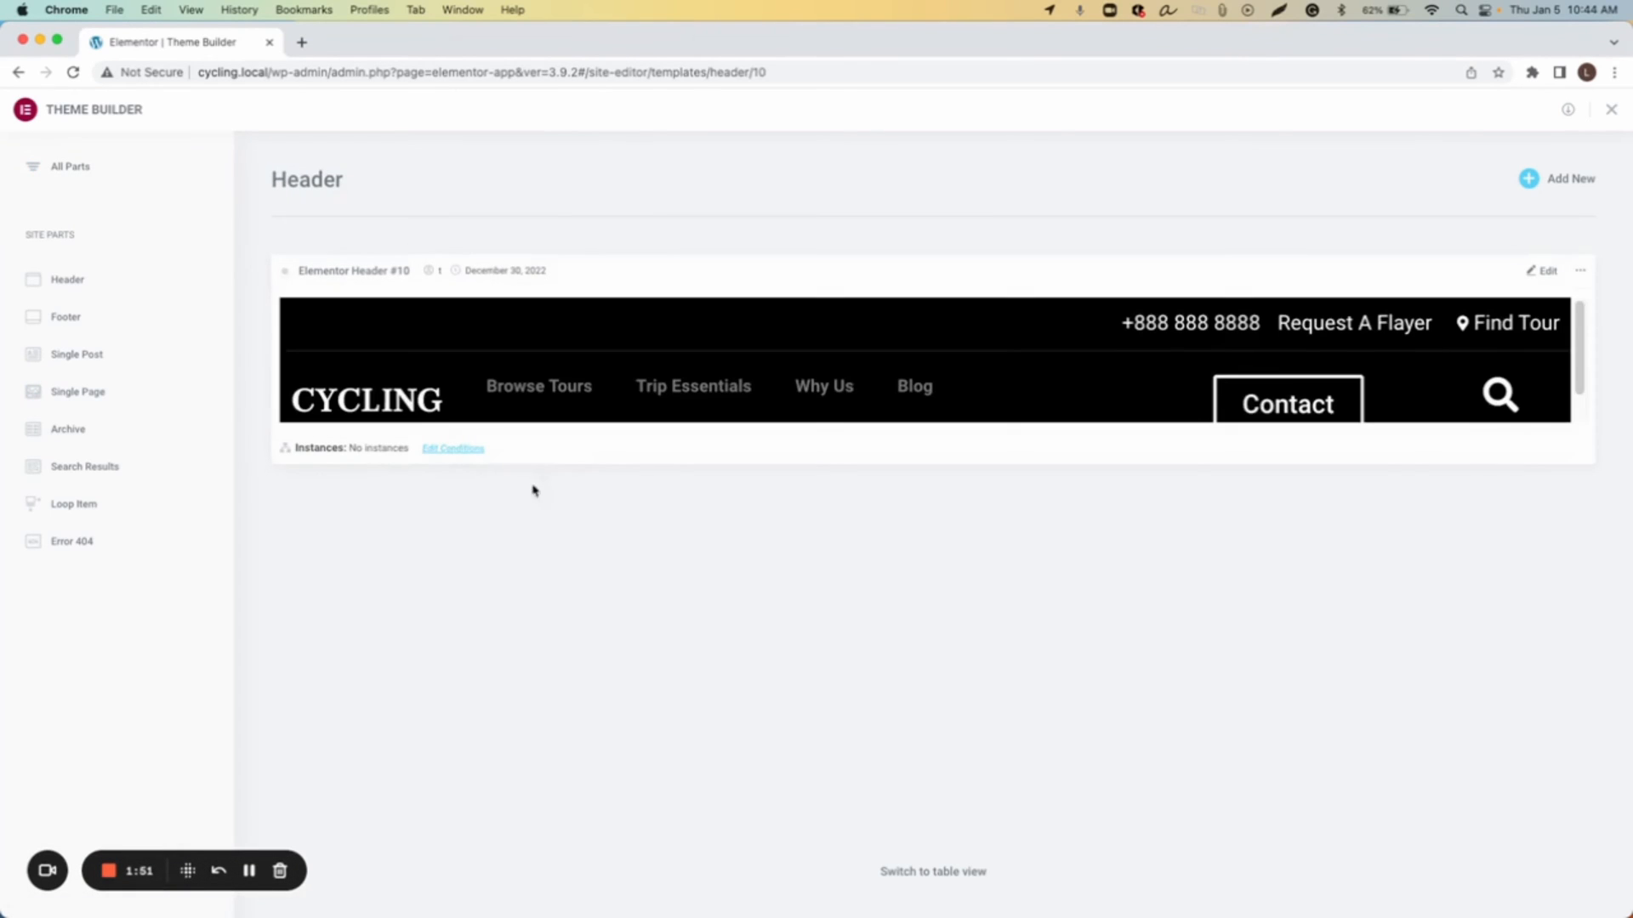
pyautogui.click(1536, 280)
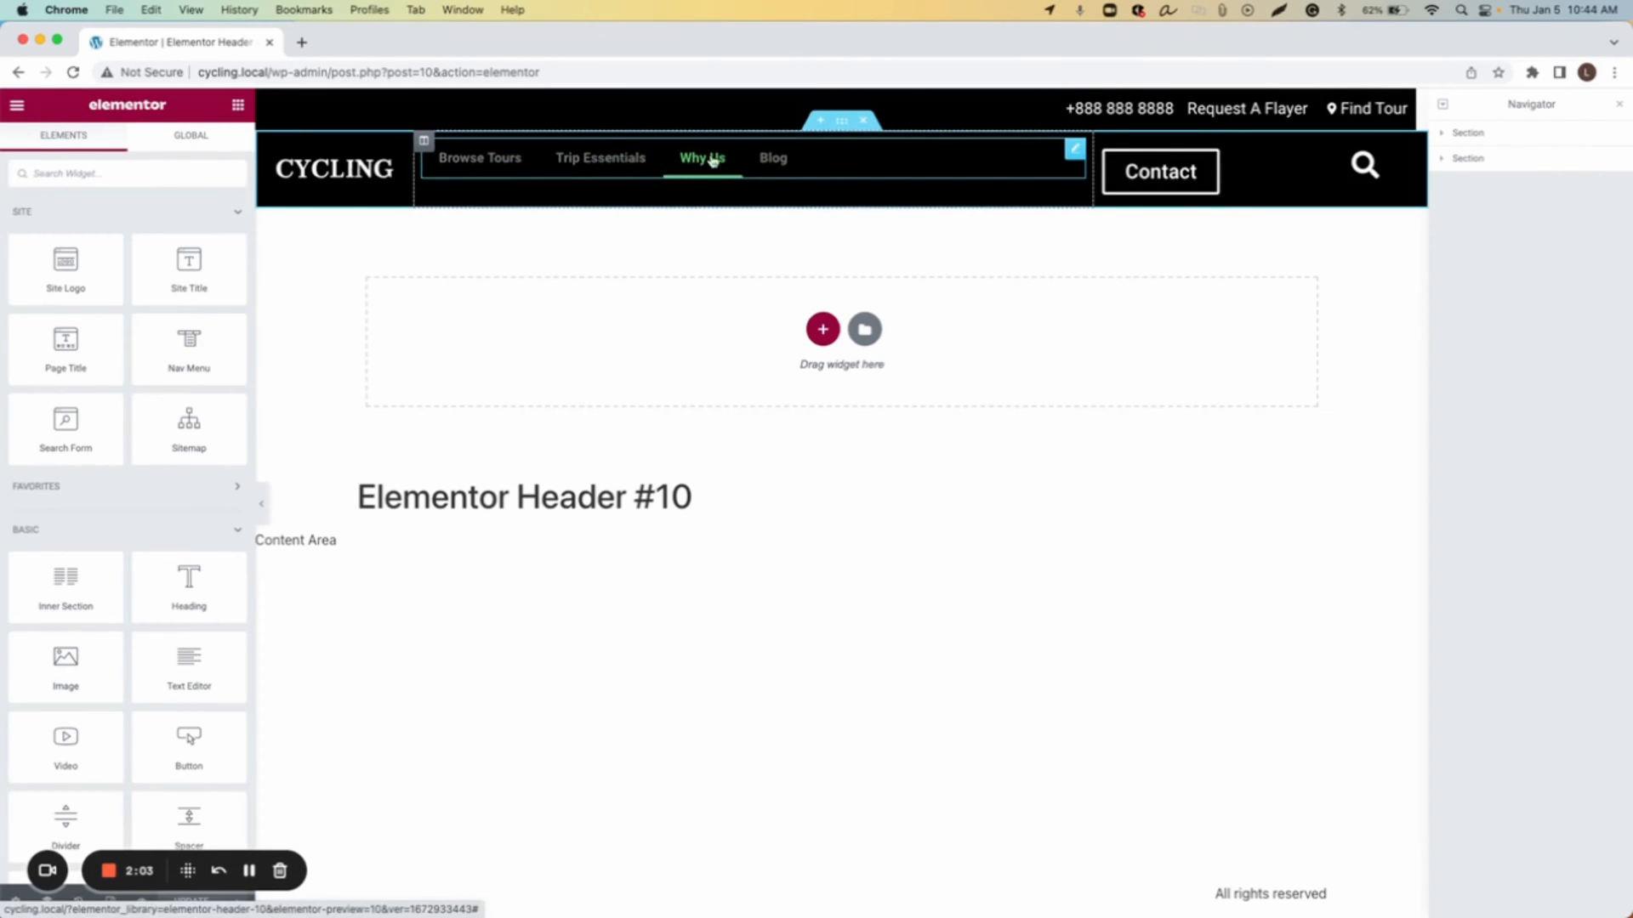
# Step: Center-align the nav menu widget and set its animation to Slide
pyautogui.click(1075, 154)
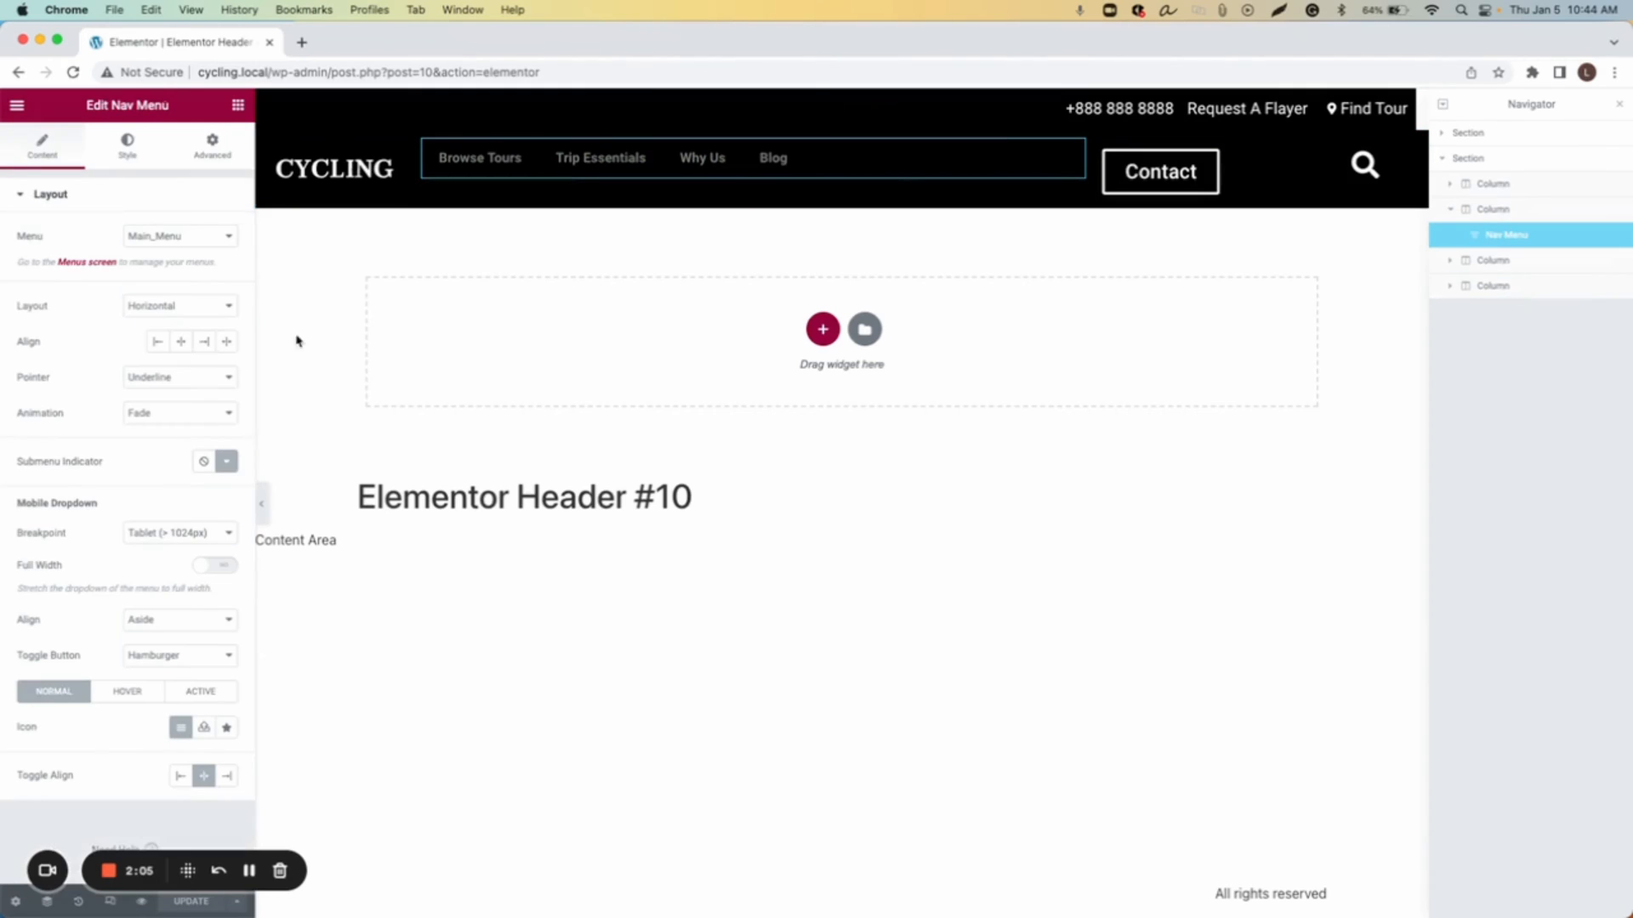
pyautogui.click(183, 347)
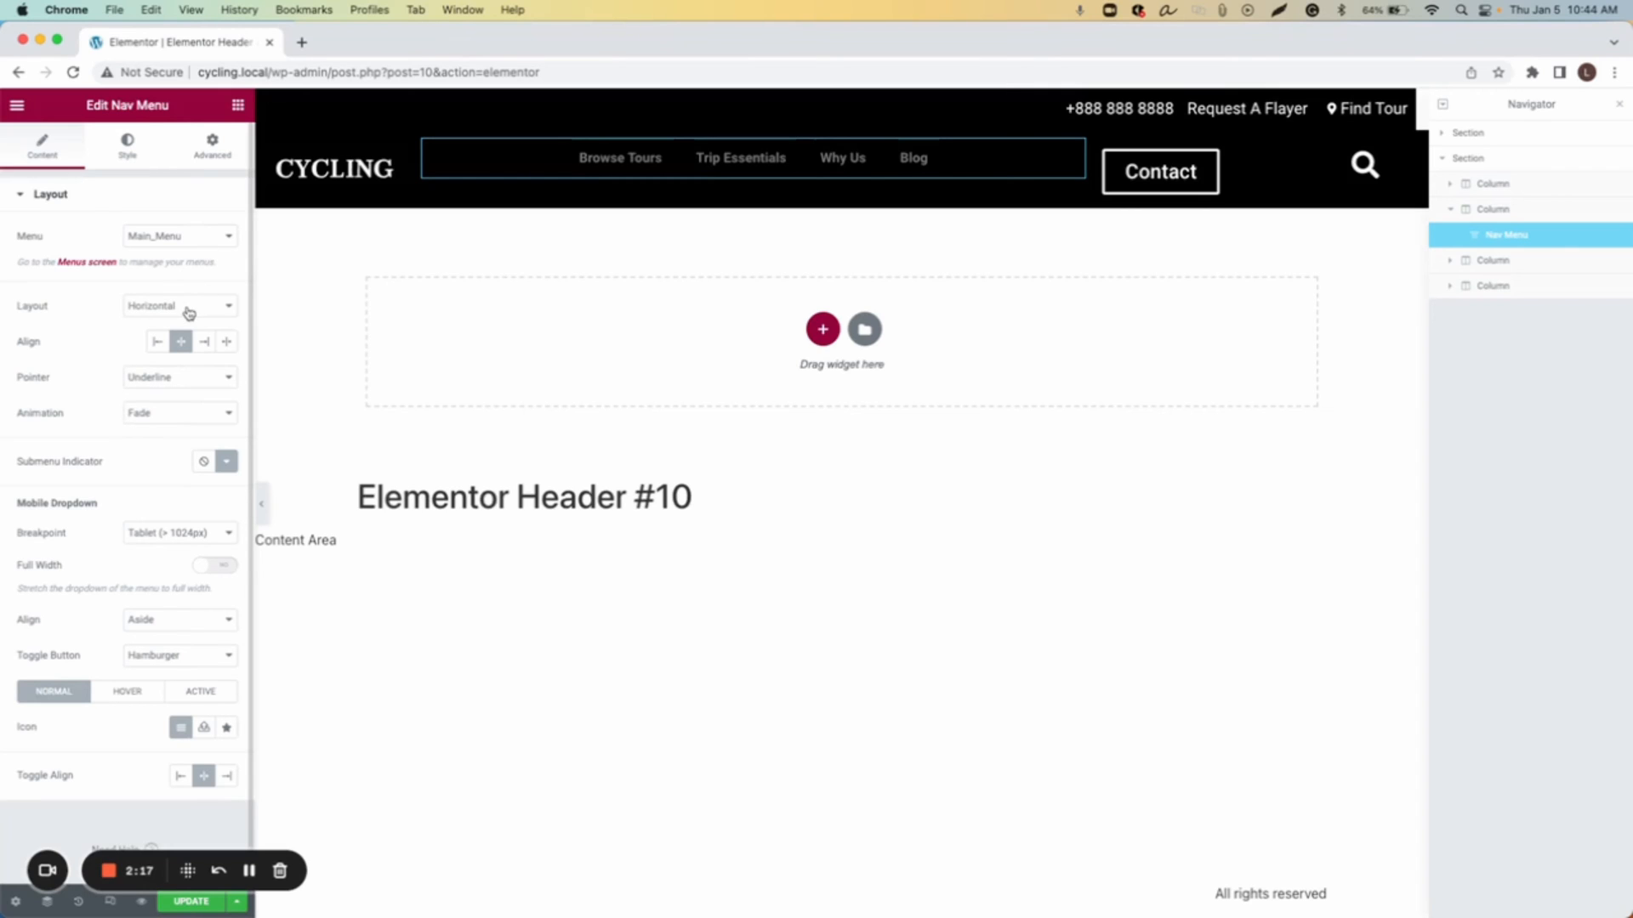
pyautogui.click(161, 414)
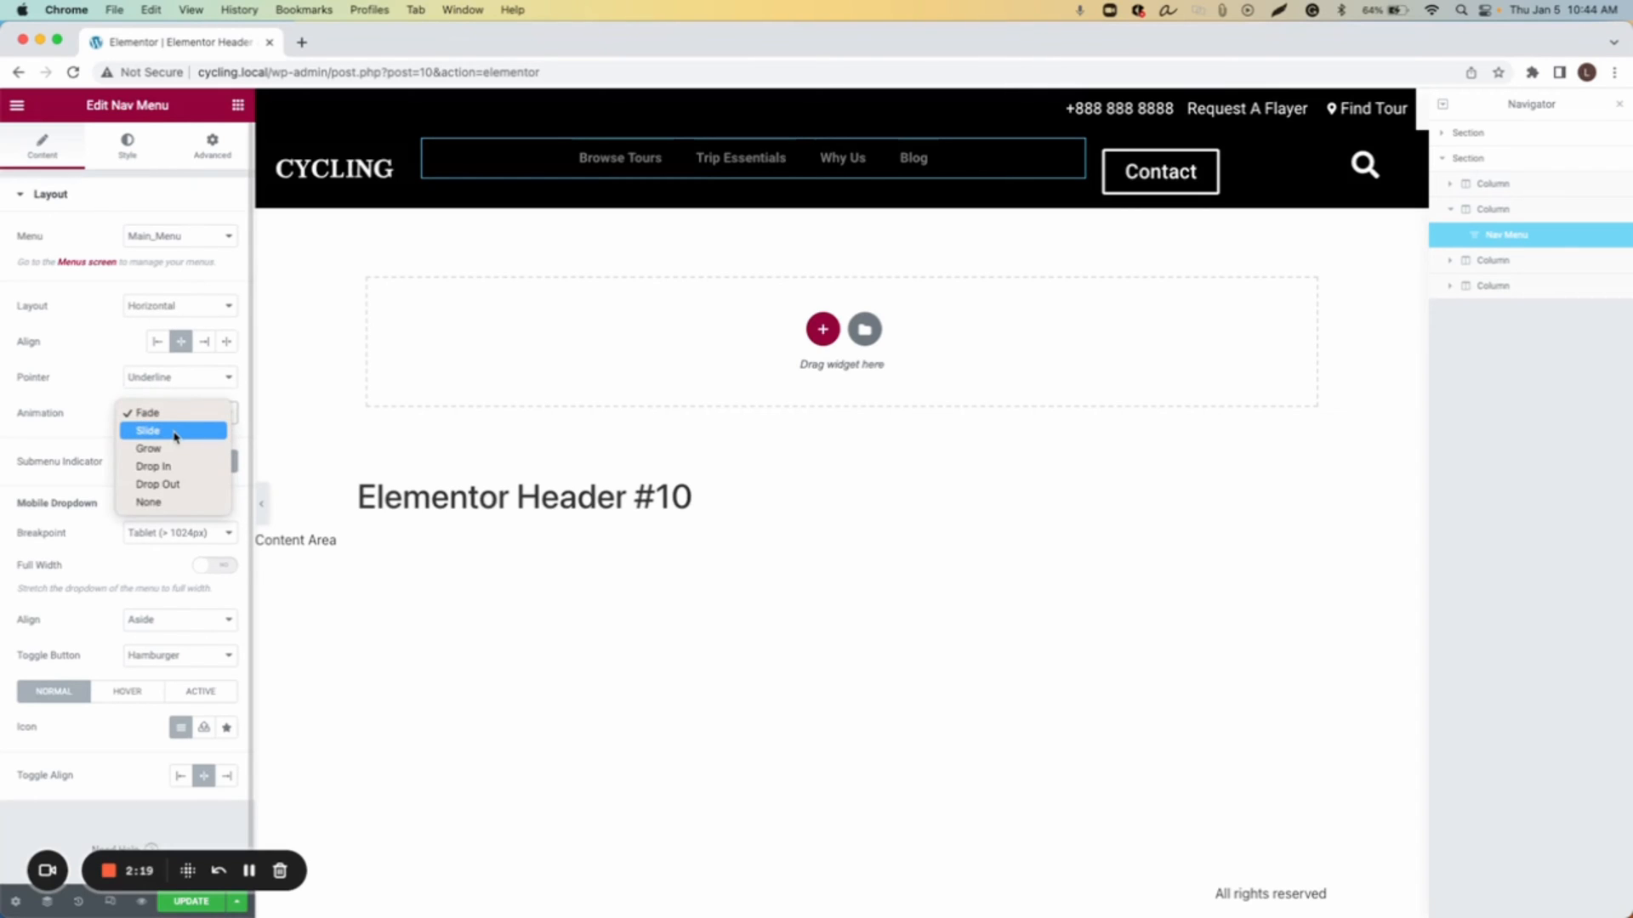
pyautogui.click(174, 431)
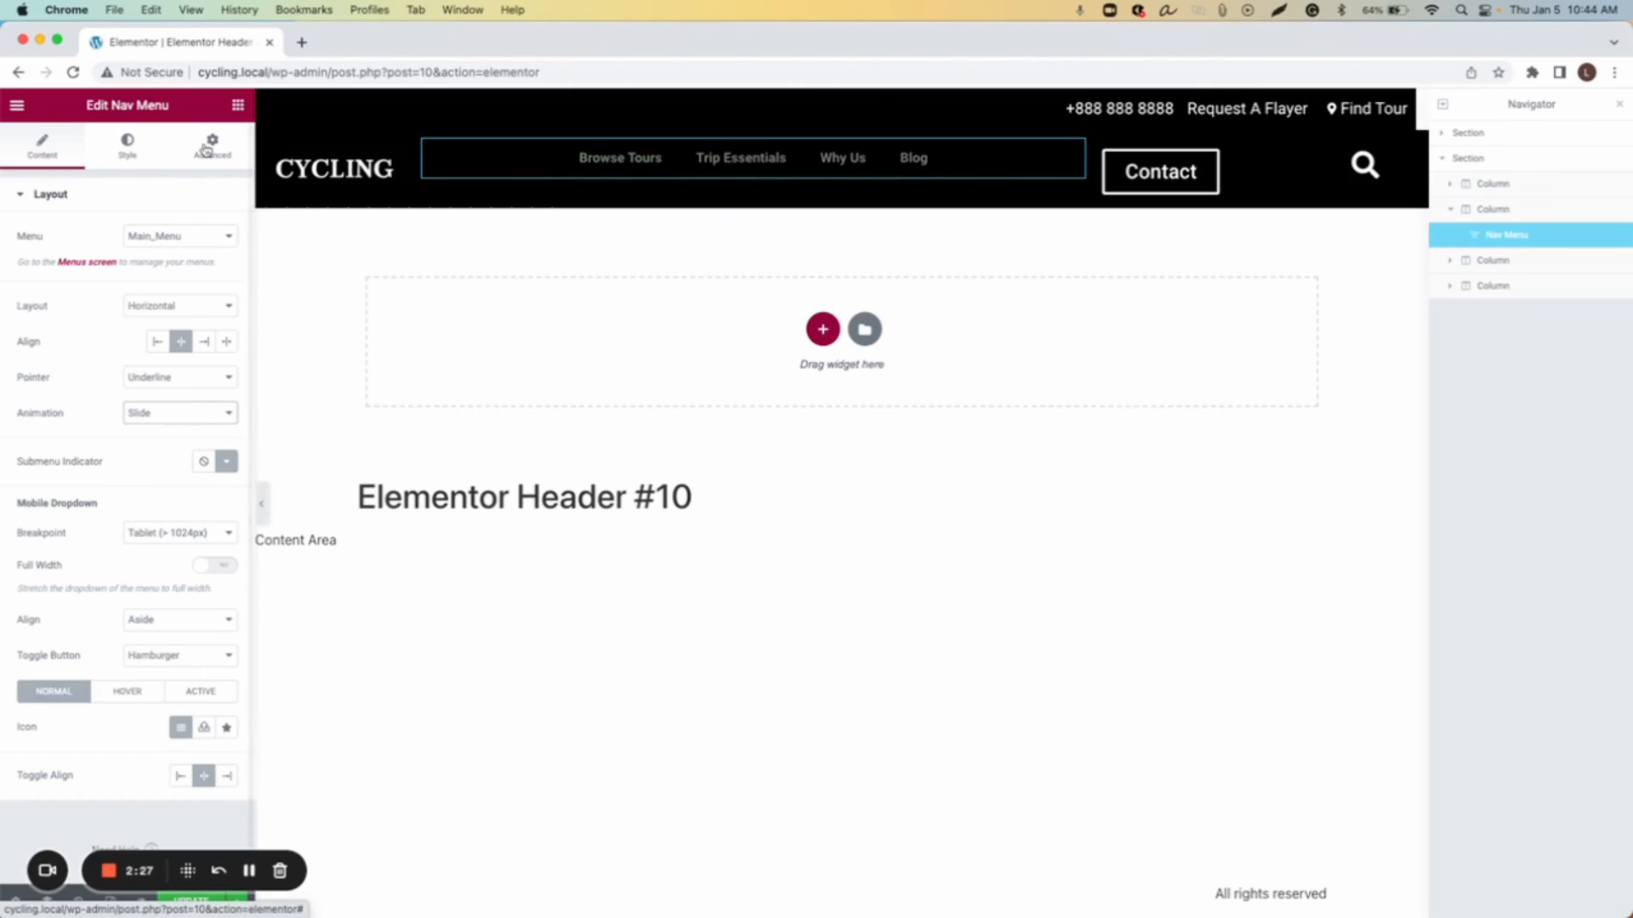
# Step: Set the main menu's normal text color to white #FFFFFF
pyautogui.click(126, 148)
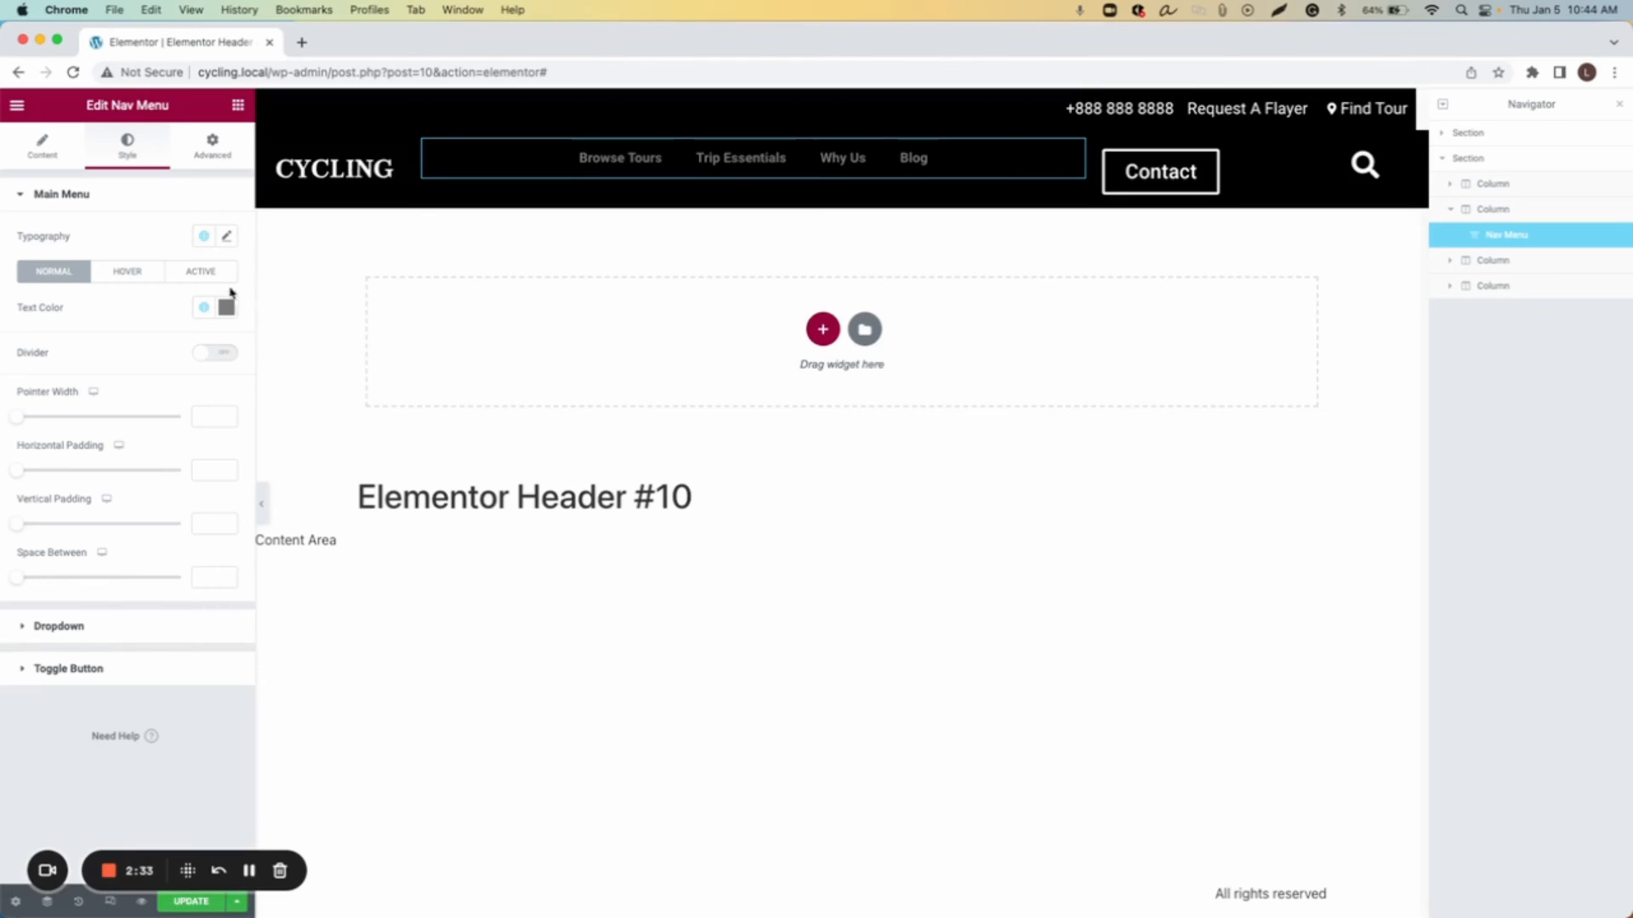
pyautogui.click(228, 313)
pyautogui.moveTo(124, 431); pyautogui.dragTo(1, 366)
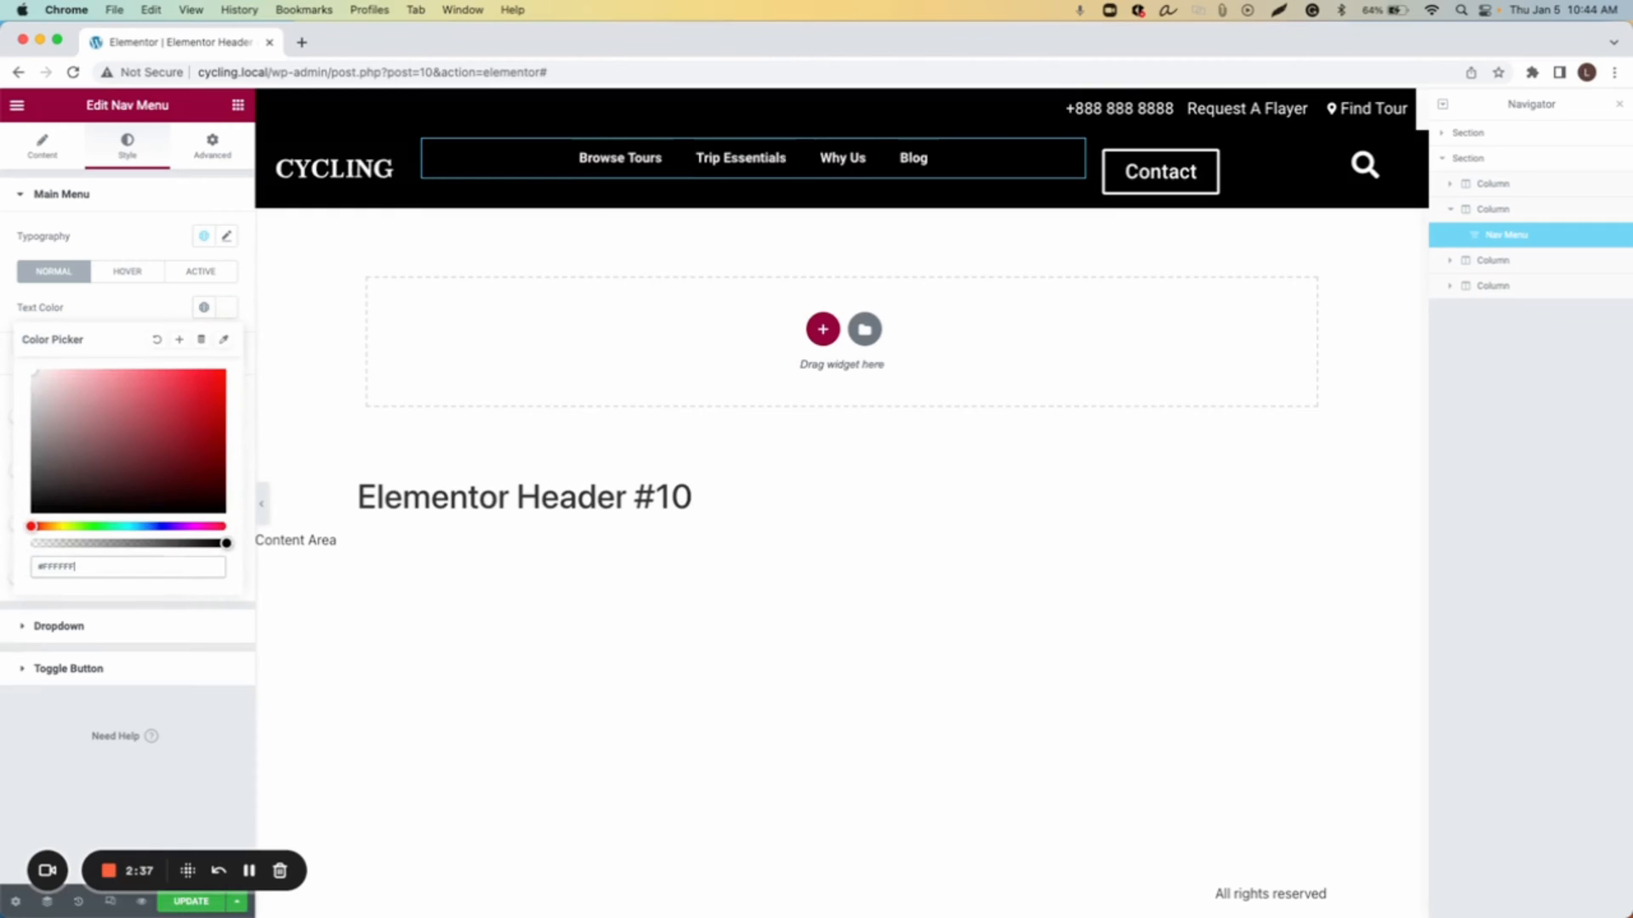
pyautogui.click(226, 308)
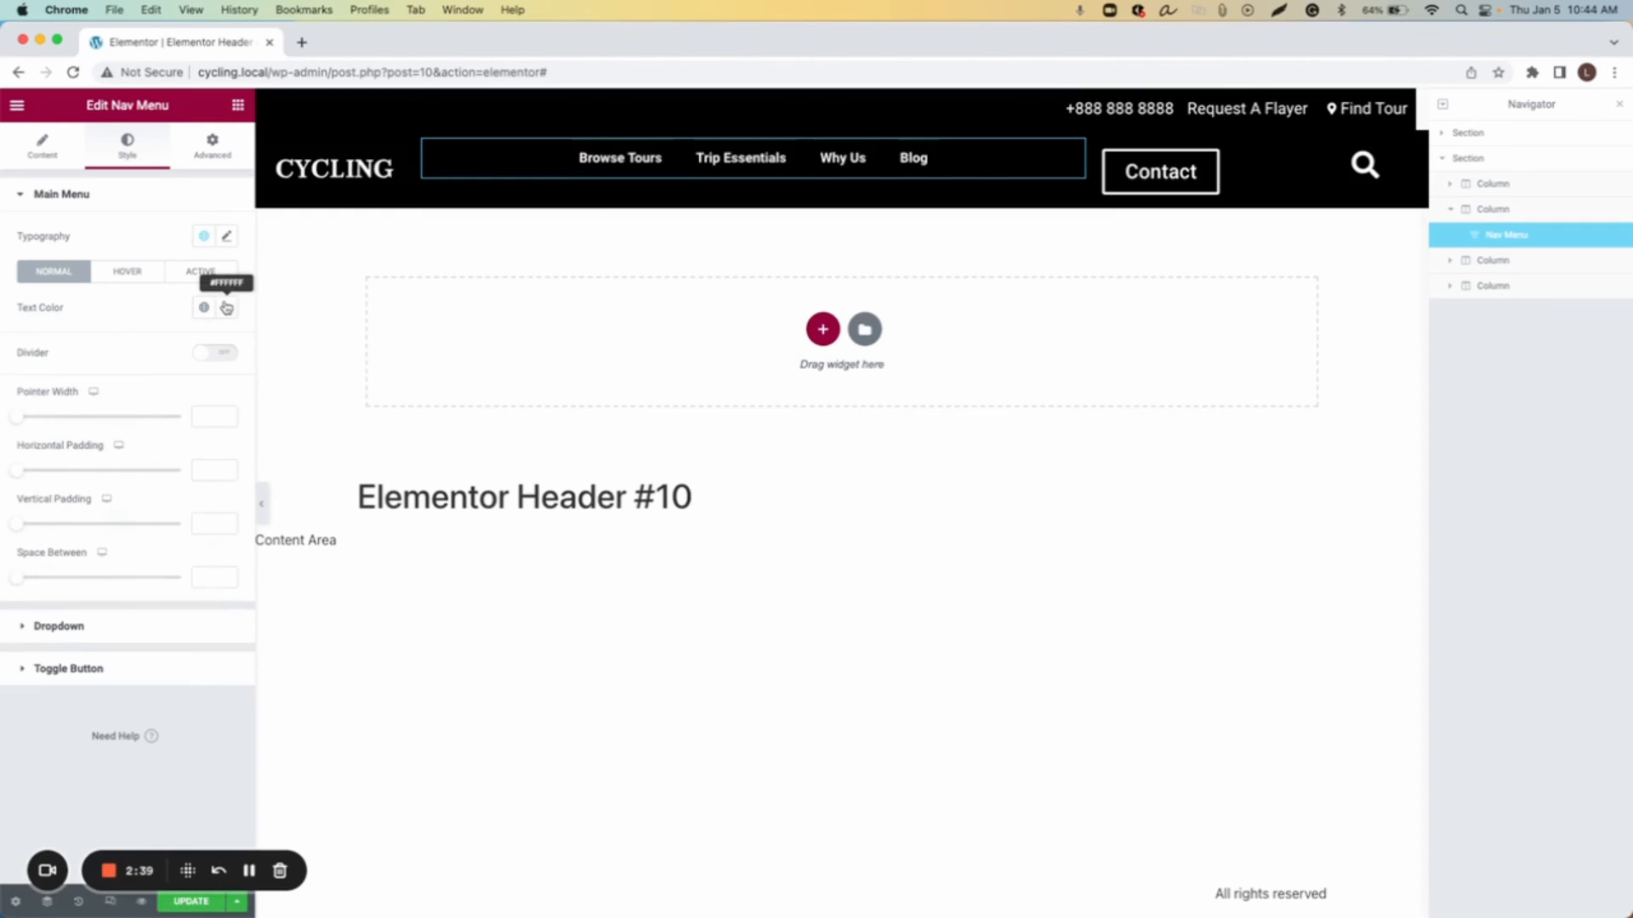
# Step: Set the main menu typography to Arial at size 19
pyautogui.click(227, 236)
pyautogui.click(213, 369)
pyautogui.click(213, 367)
pyautogui.click(212, 367)
pyautogui.click(213, 368)
pyautogui.click(213, 368)
pyautogui.click(213, 368)
pyautogui.click(213, 369)
pyautogui.click(213, 369)
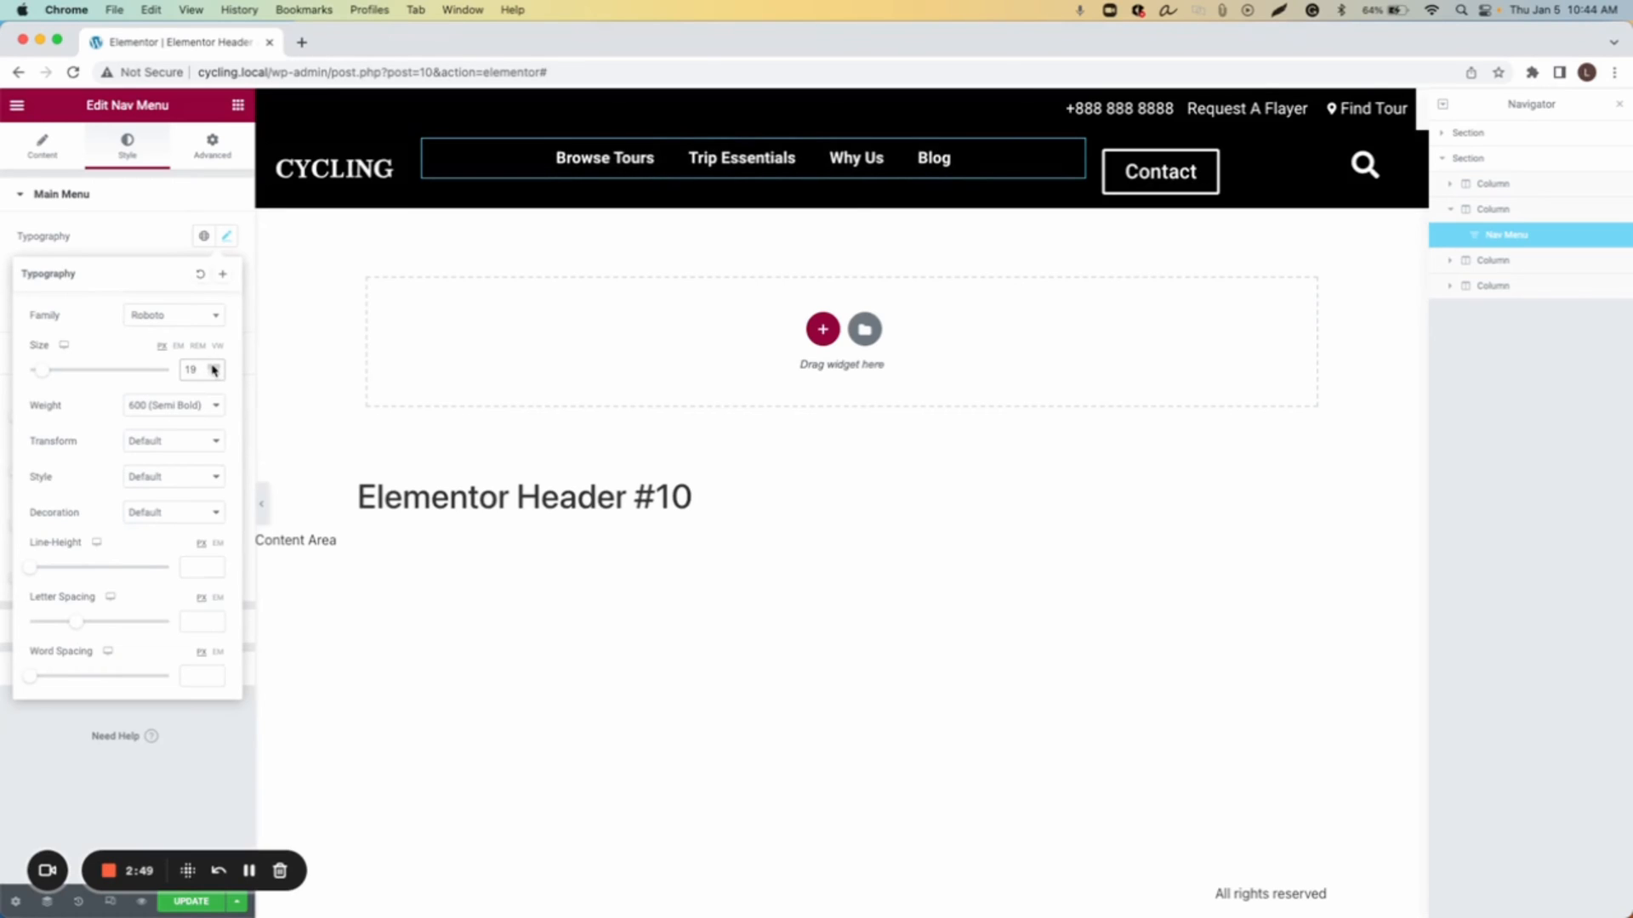
pyautogui.click(178, 320)
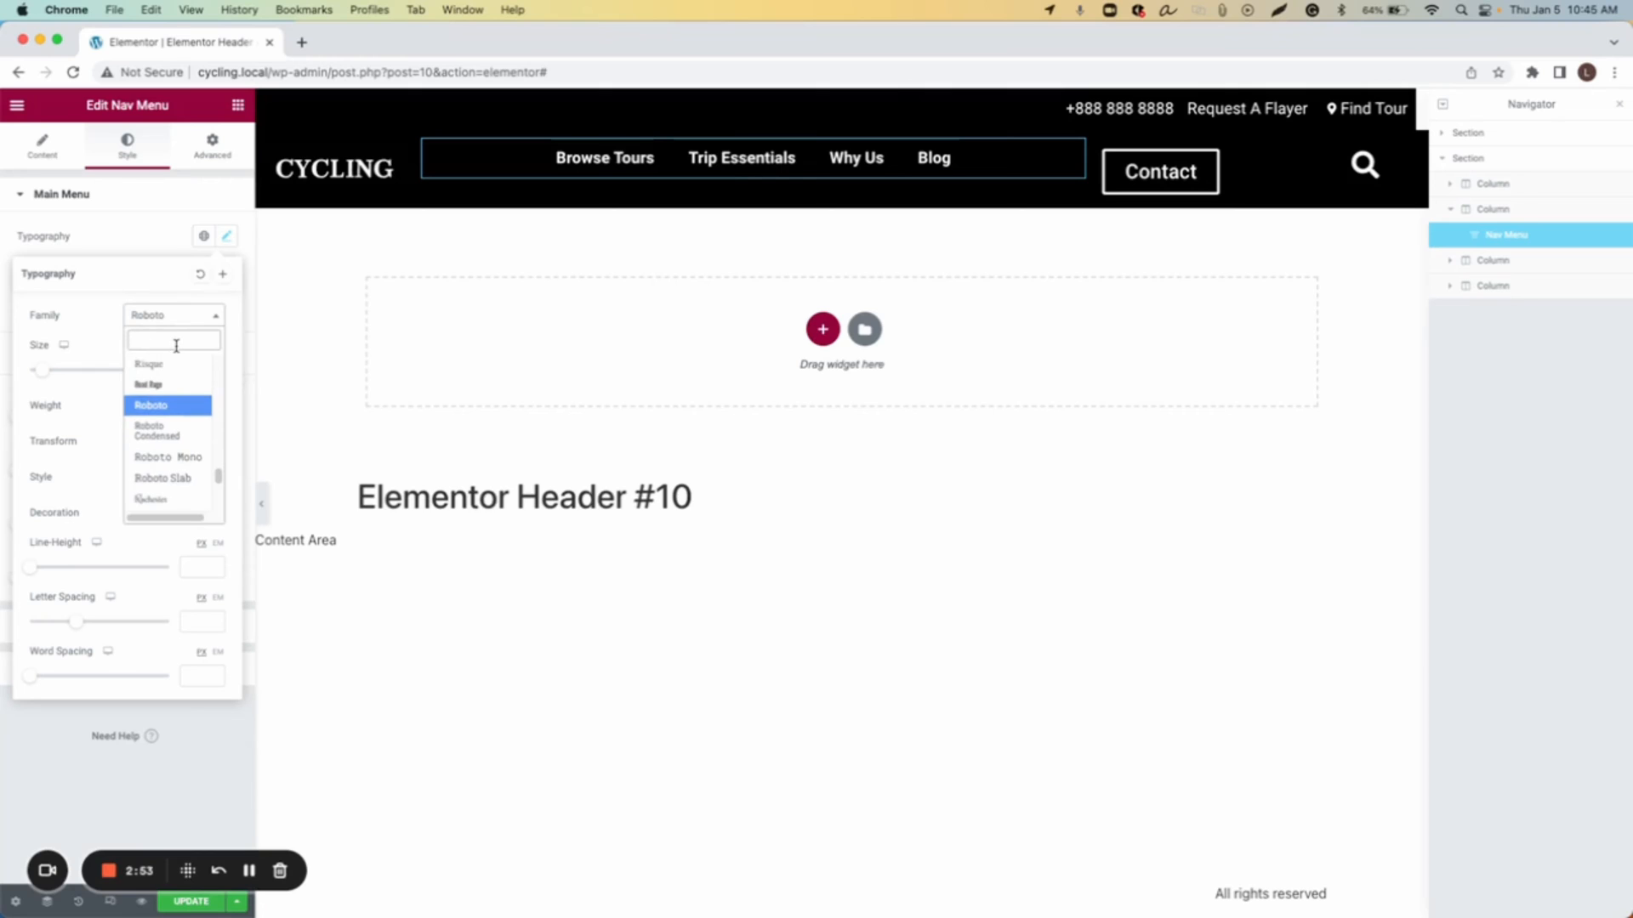
pyautogui.write('aria')
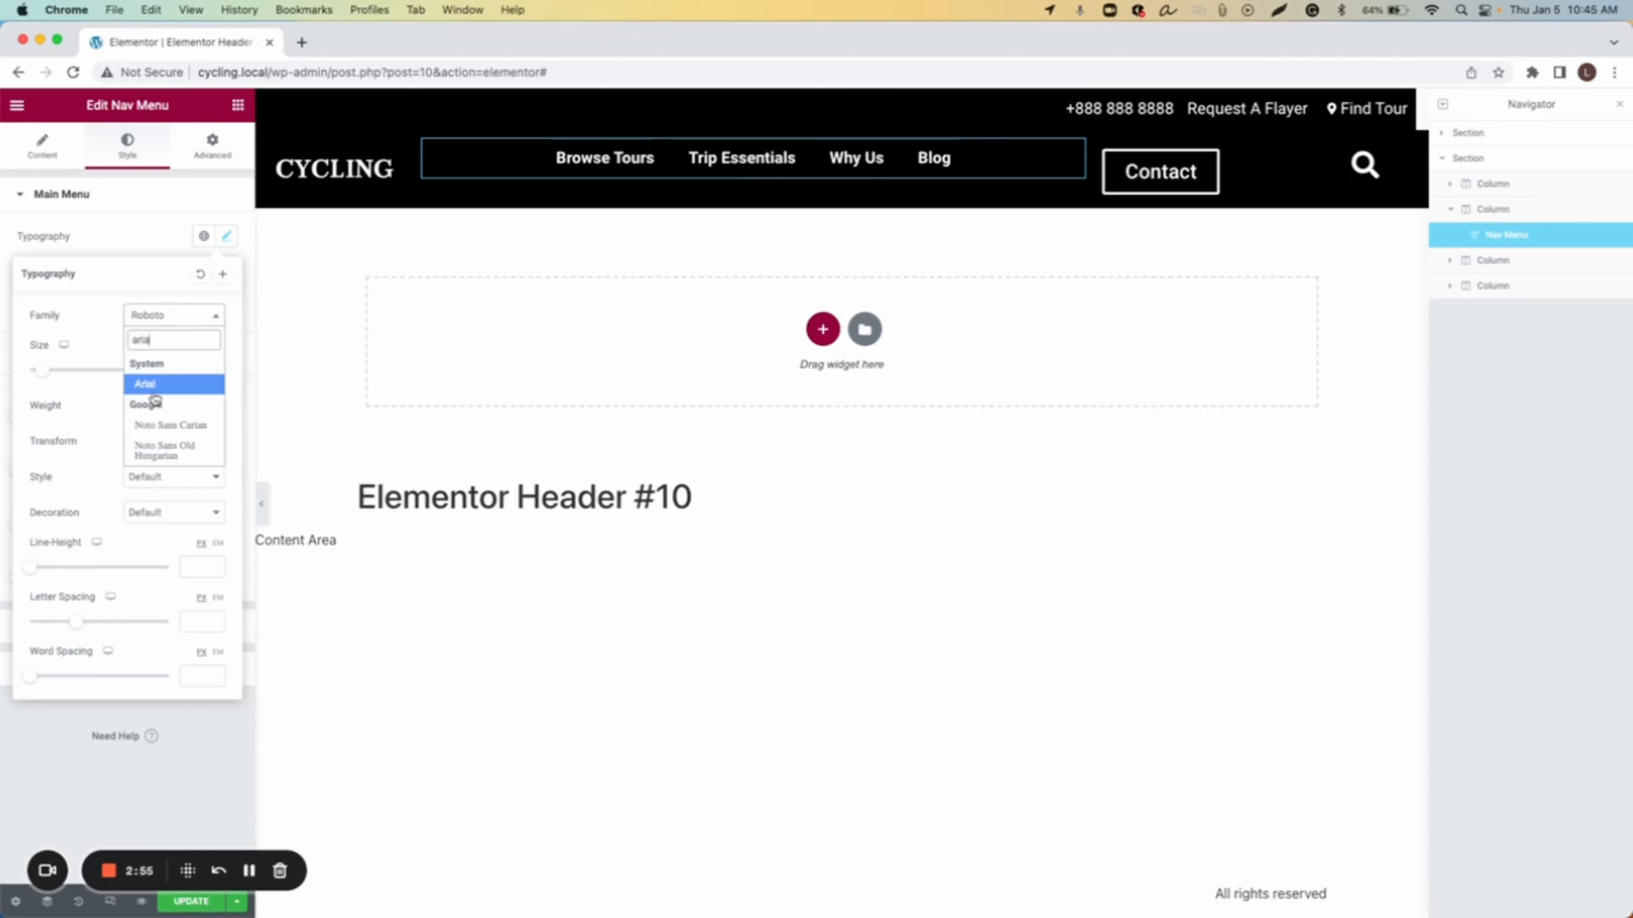
pyautogui.click(153, 390)
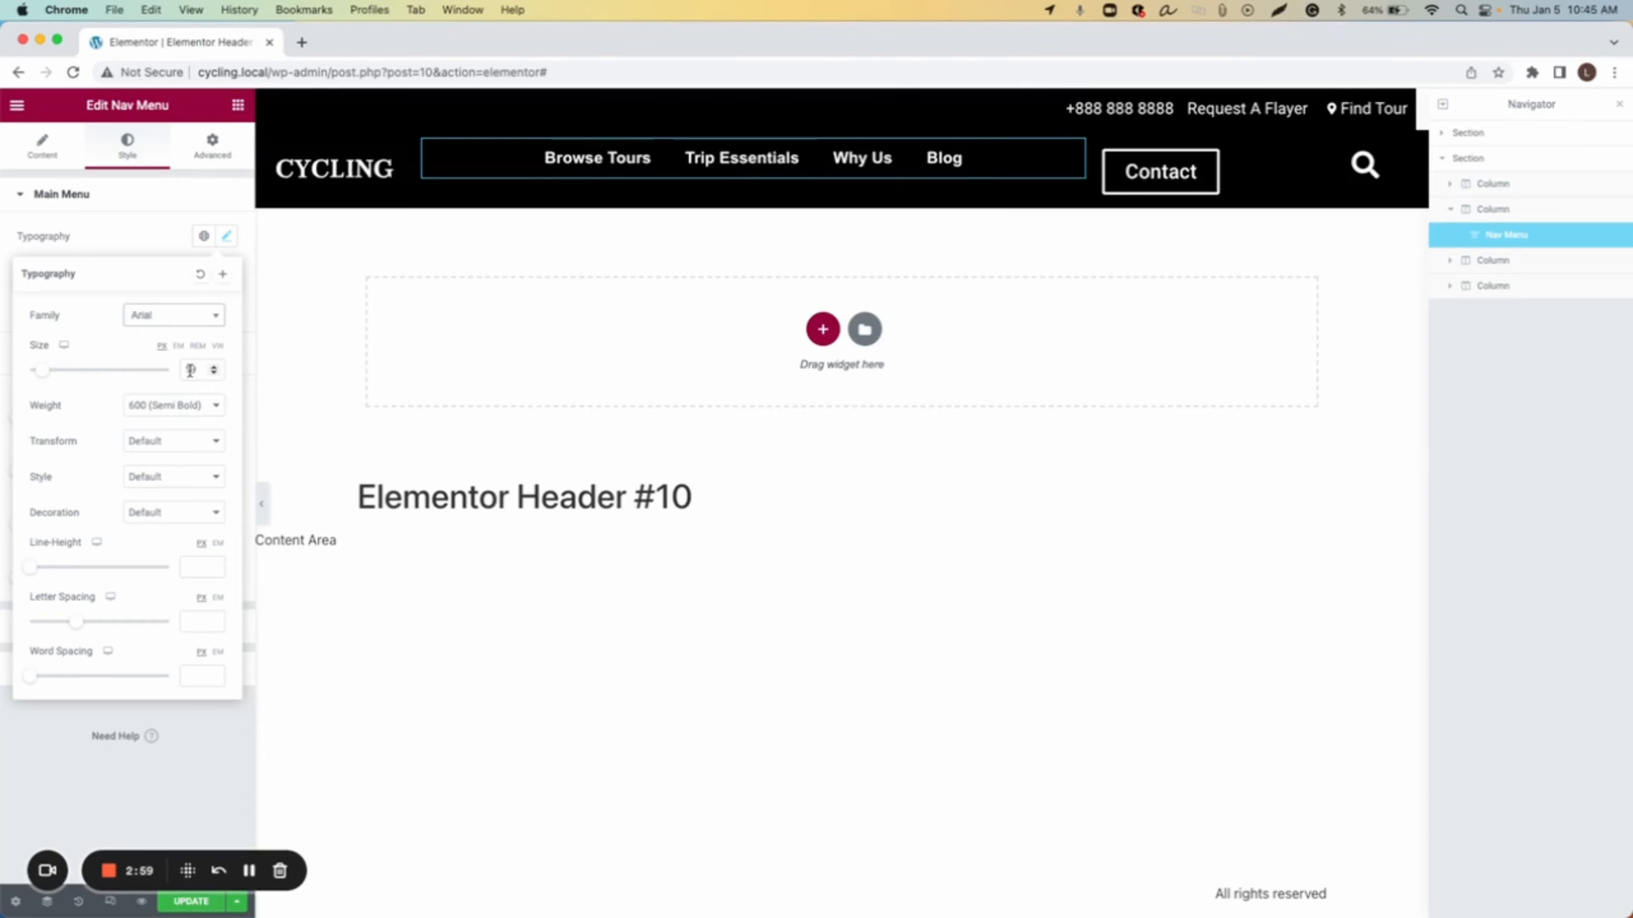
# Step: Set the menu items' horizontal padding to 28 and the space between them to 19
pyautogui.click(145, 203)
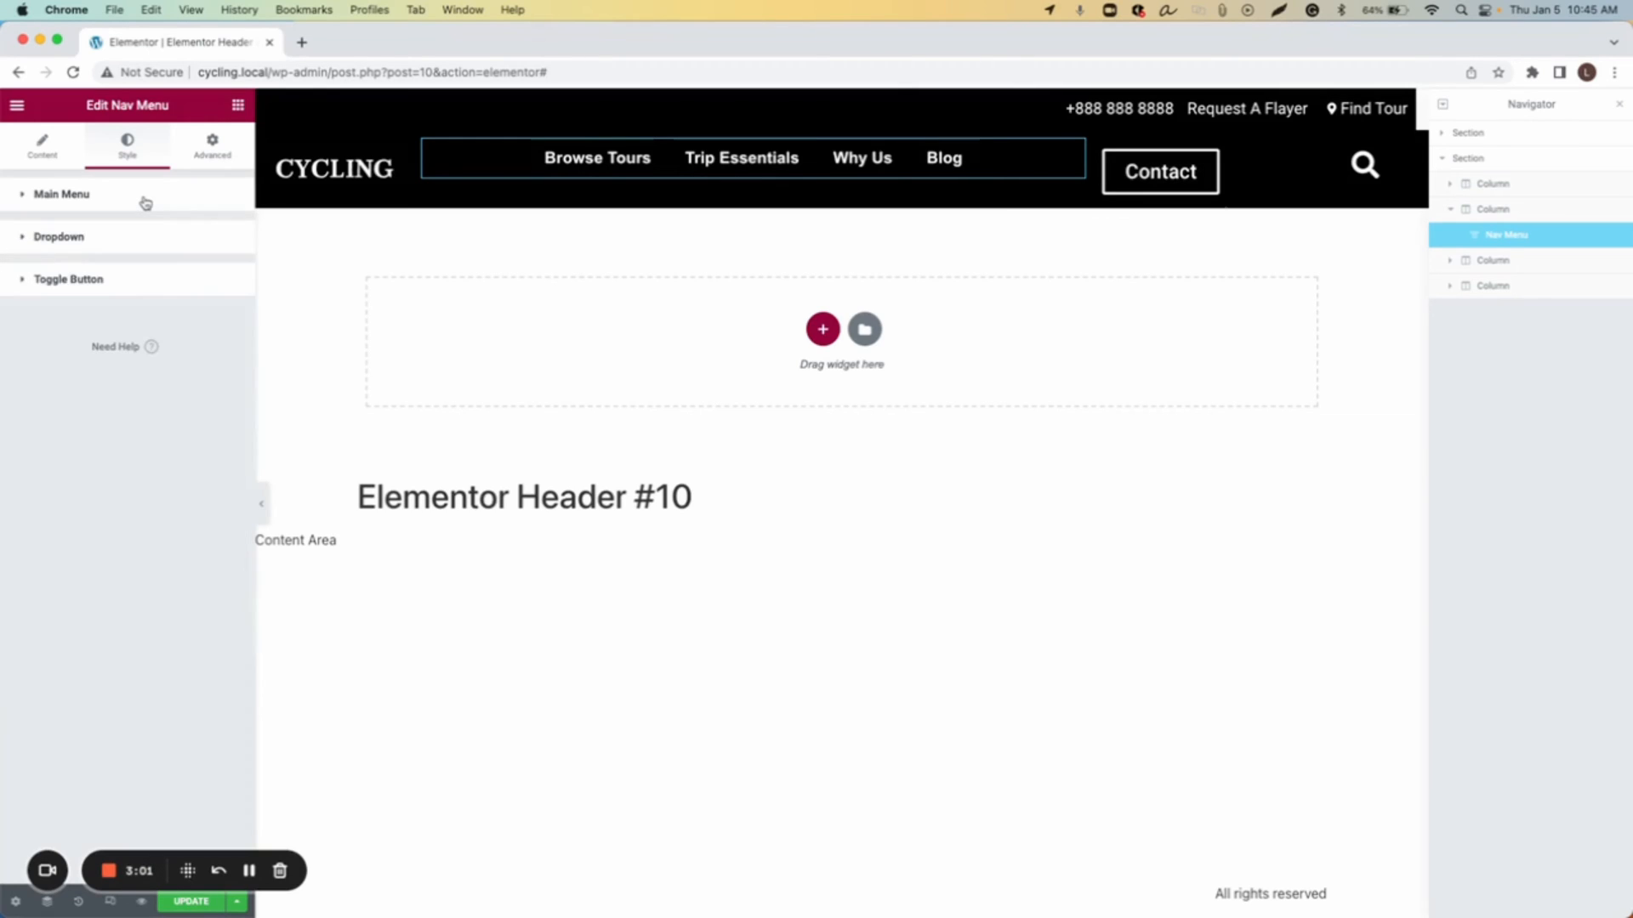
pyautogui.click(146, 203)
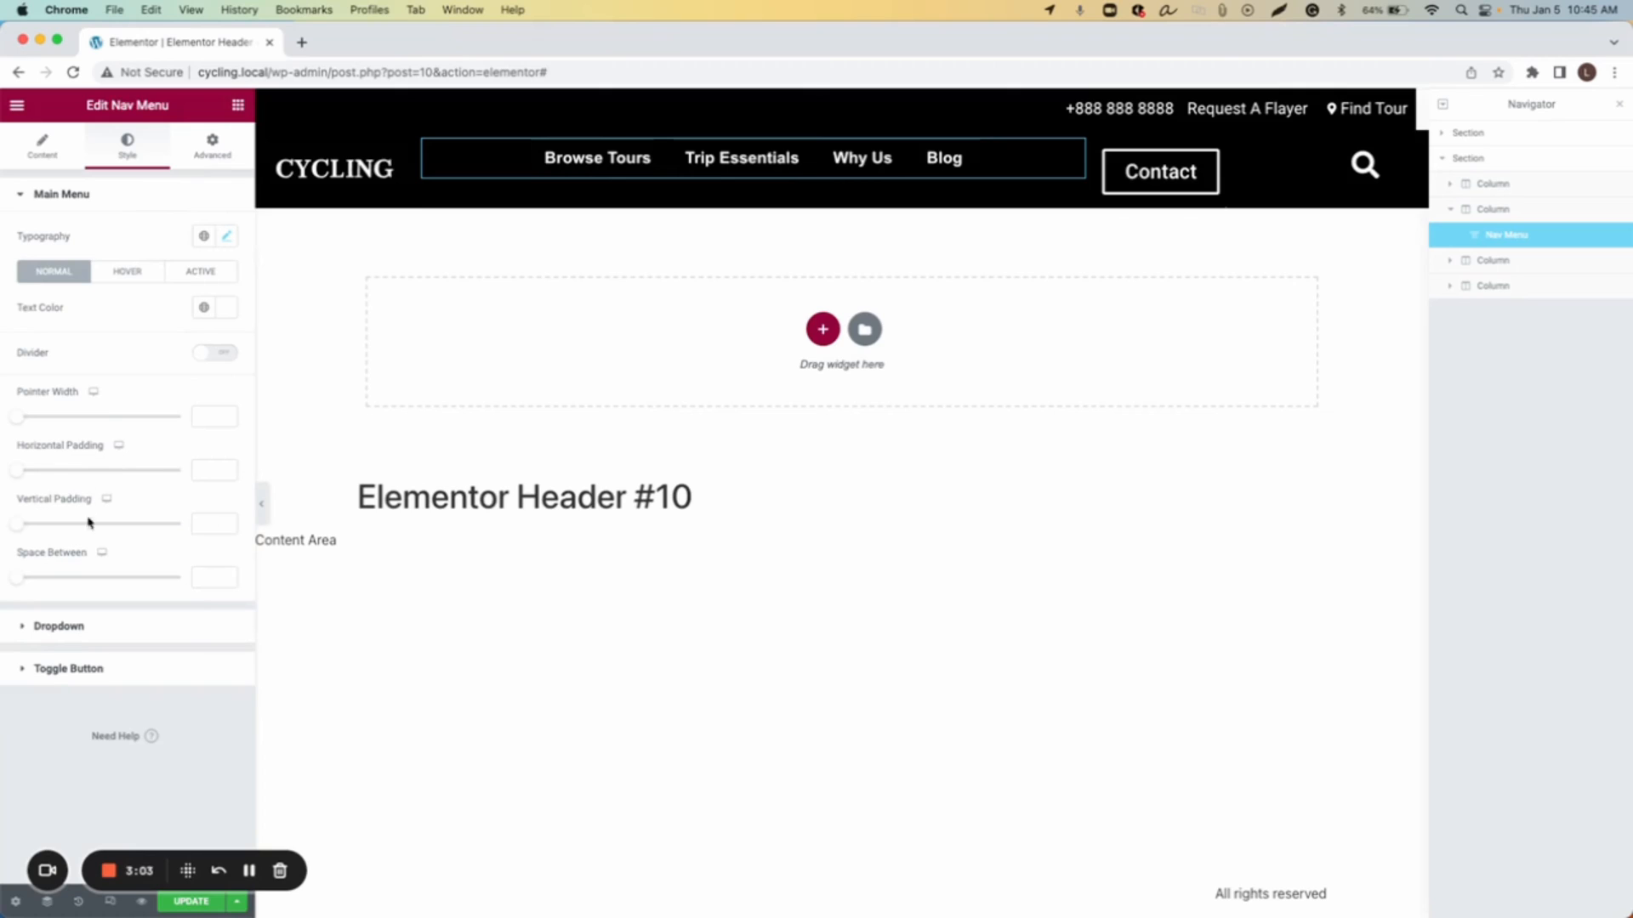
pyautogui.click(204, 473)
pyautogui.write('28')
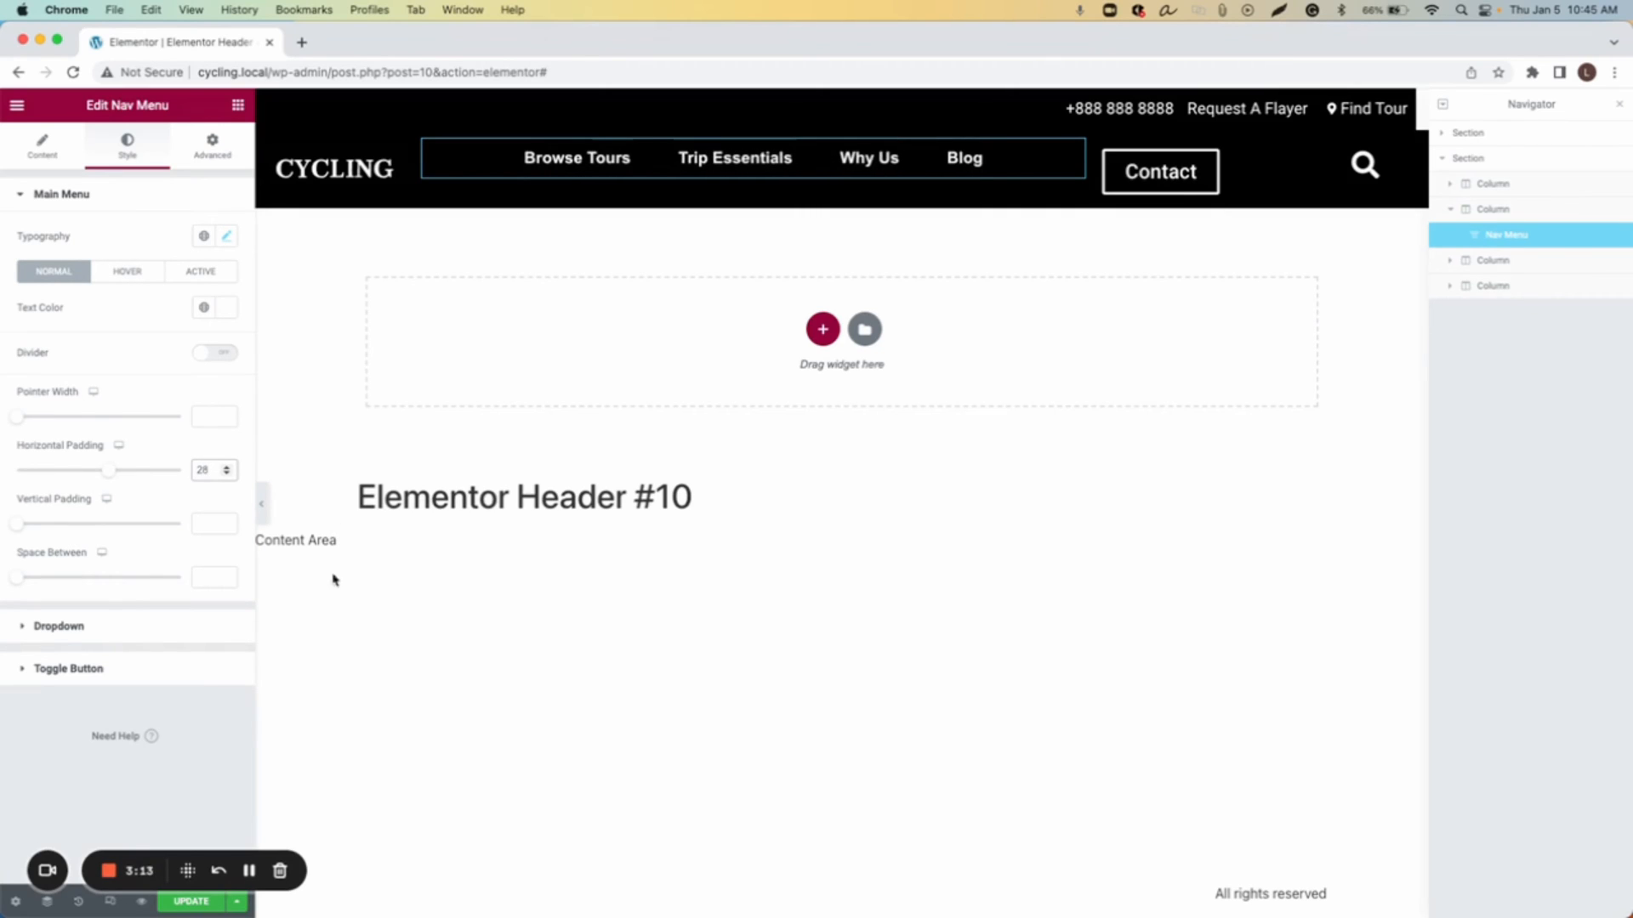
pyautogui.click(201, 578)
pyautogui.write('19')
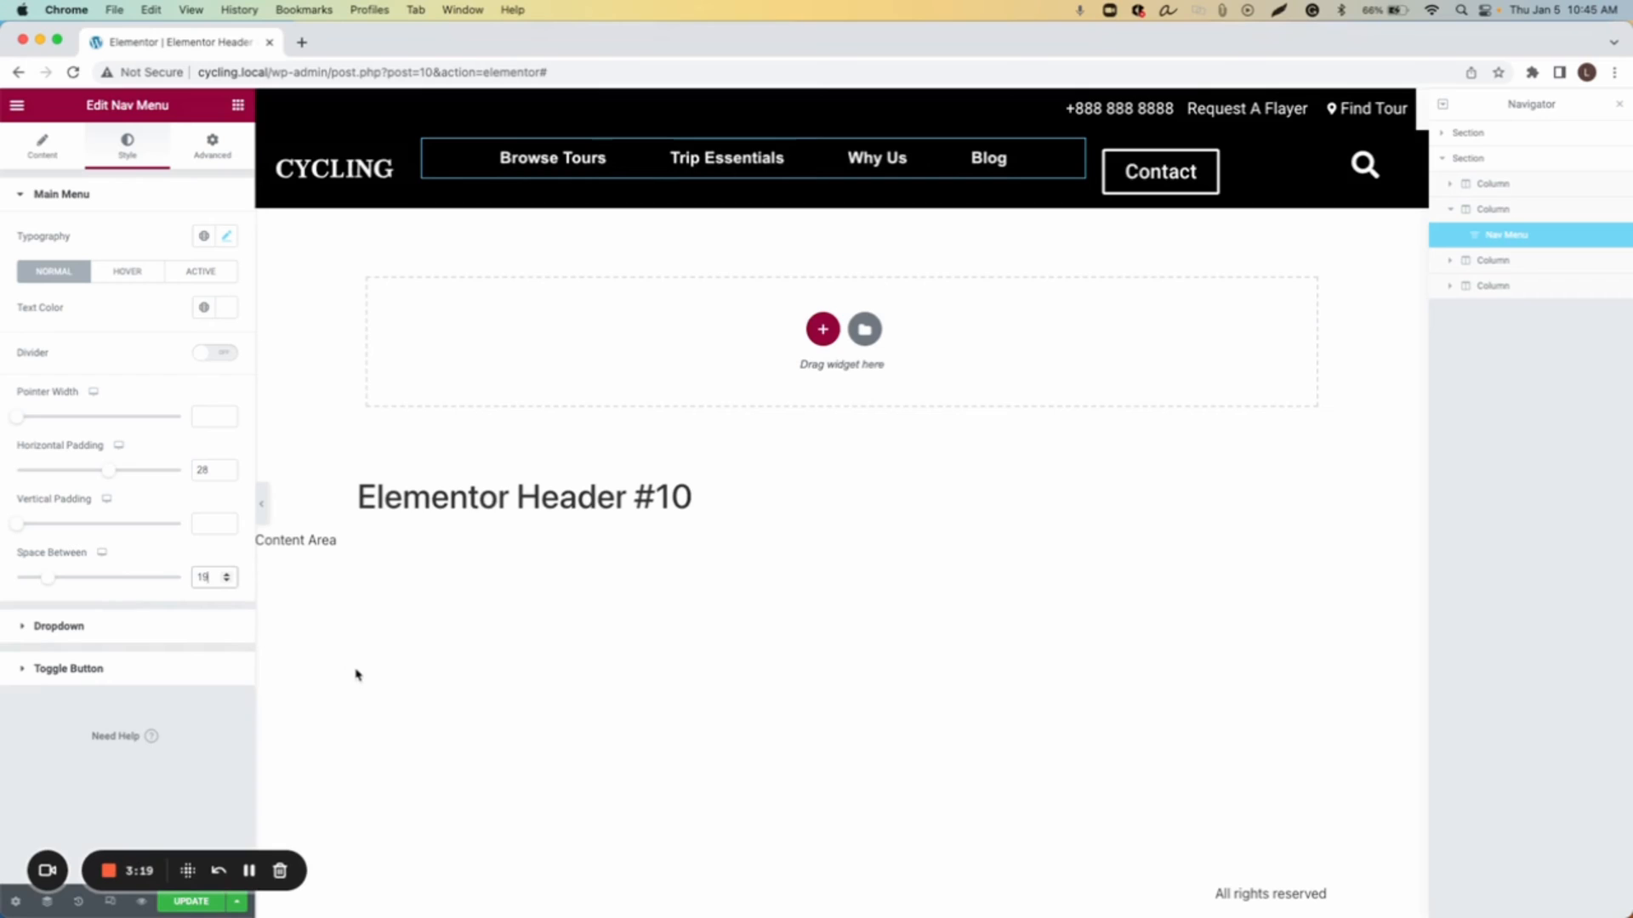
# Step: Set the hover pointer color to a bright yellow
pyautogui.click(120, 280)
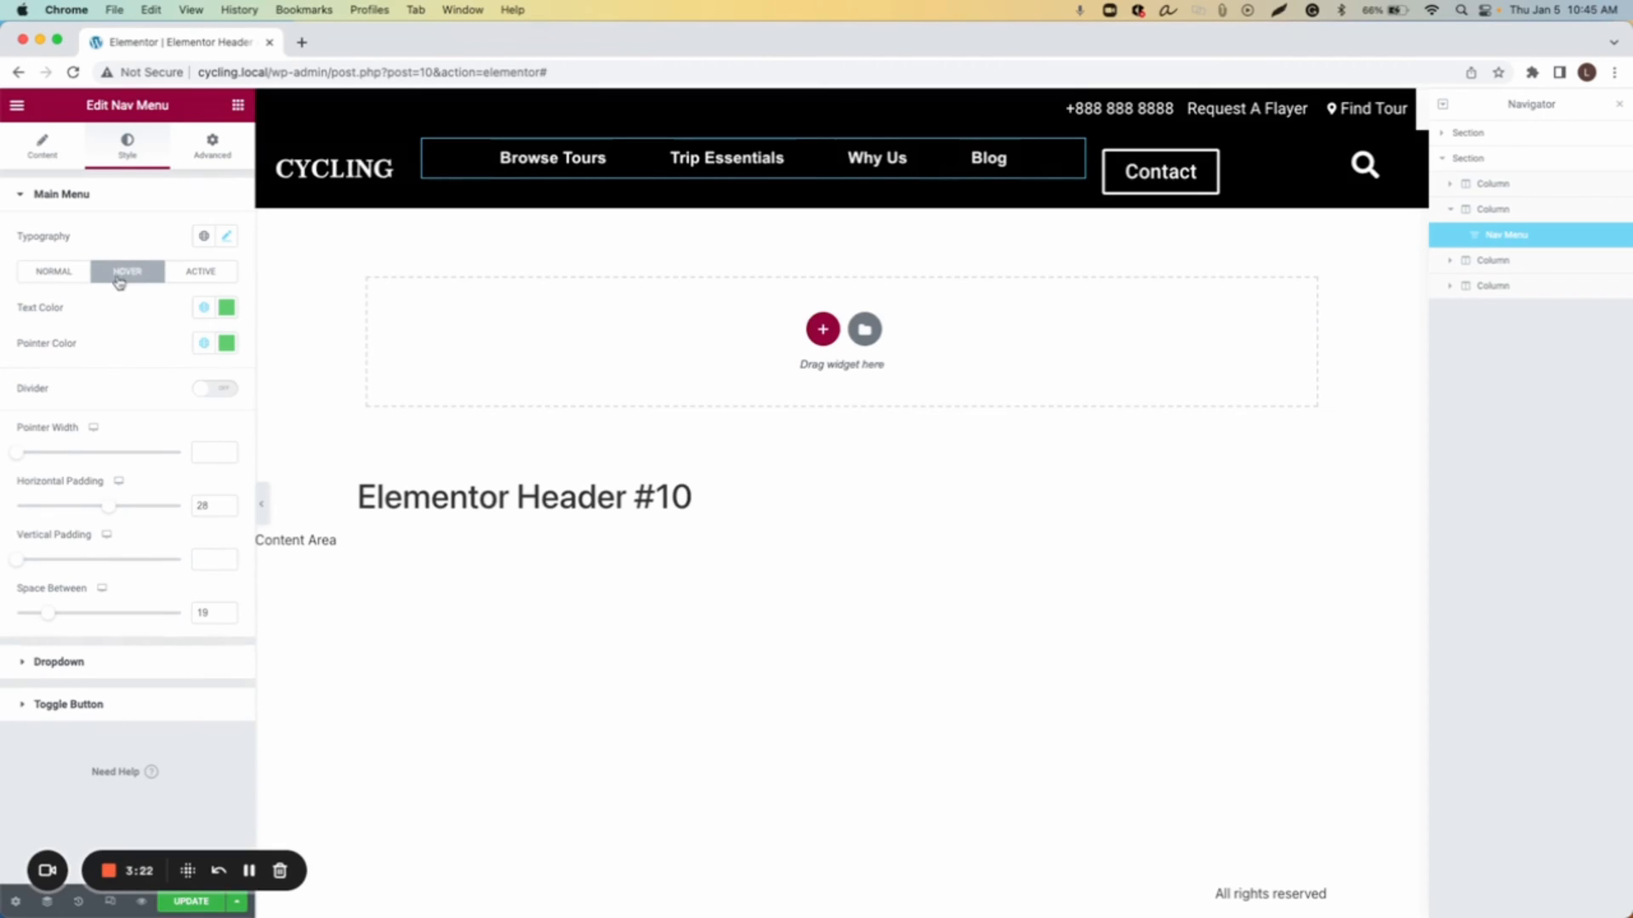
pyautogui.click(225, 345)
pyautogui.moveTo(64, 565); pyautogui.dragTo(62, 564)
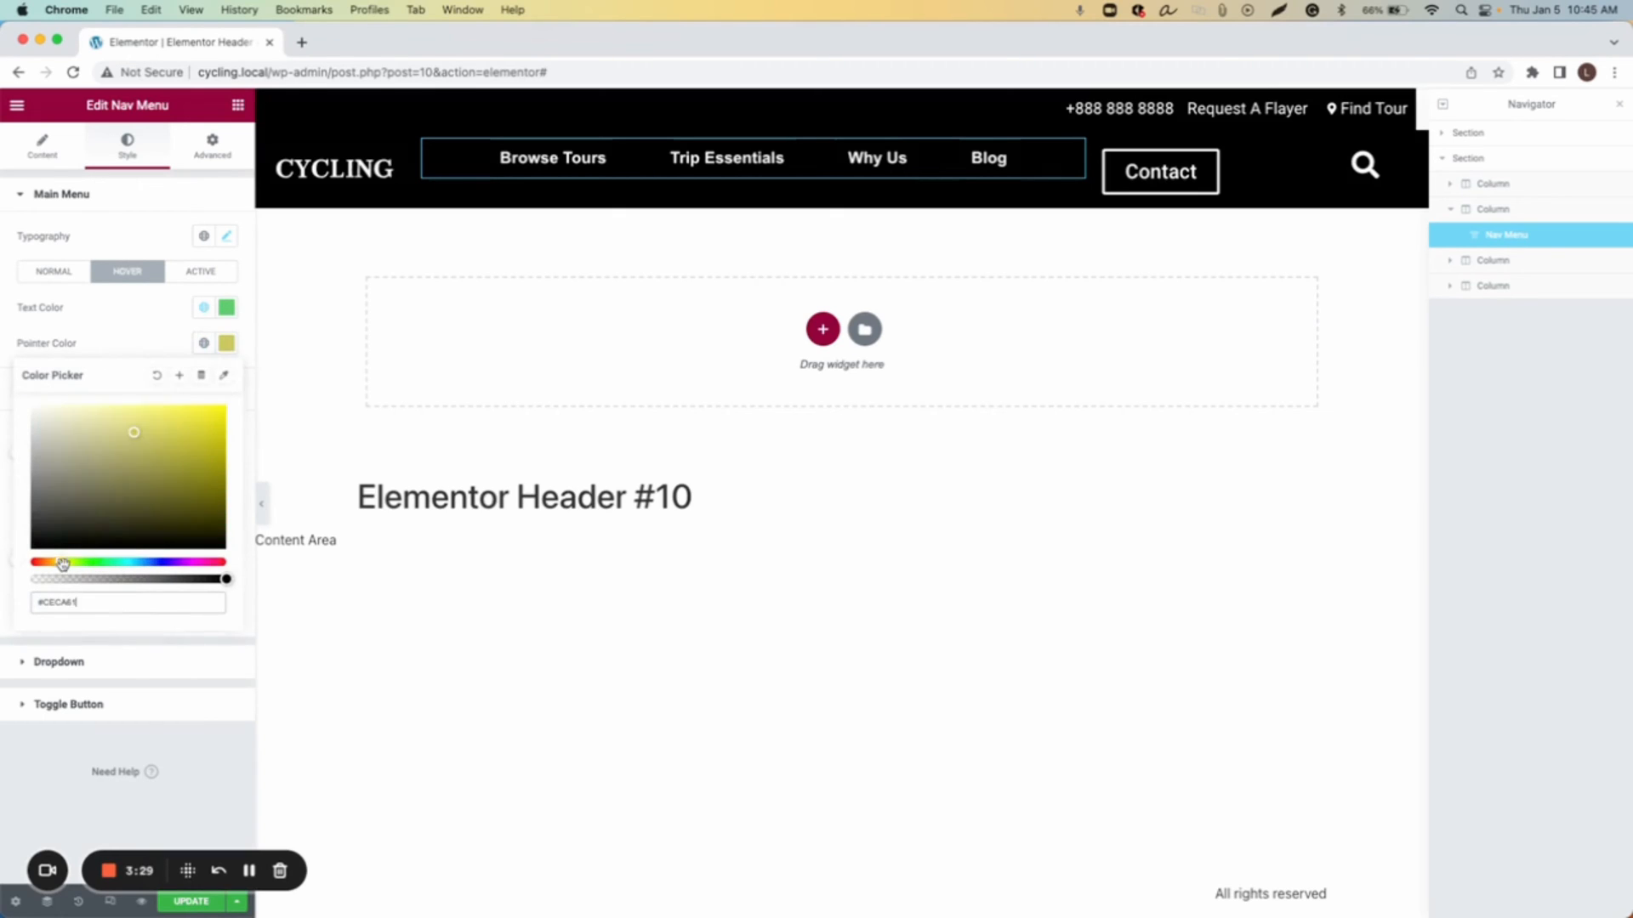
pyautogui.click(54, 562)
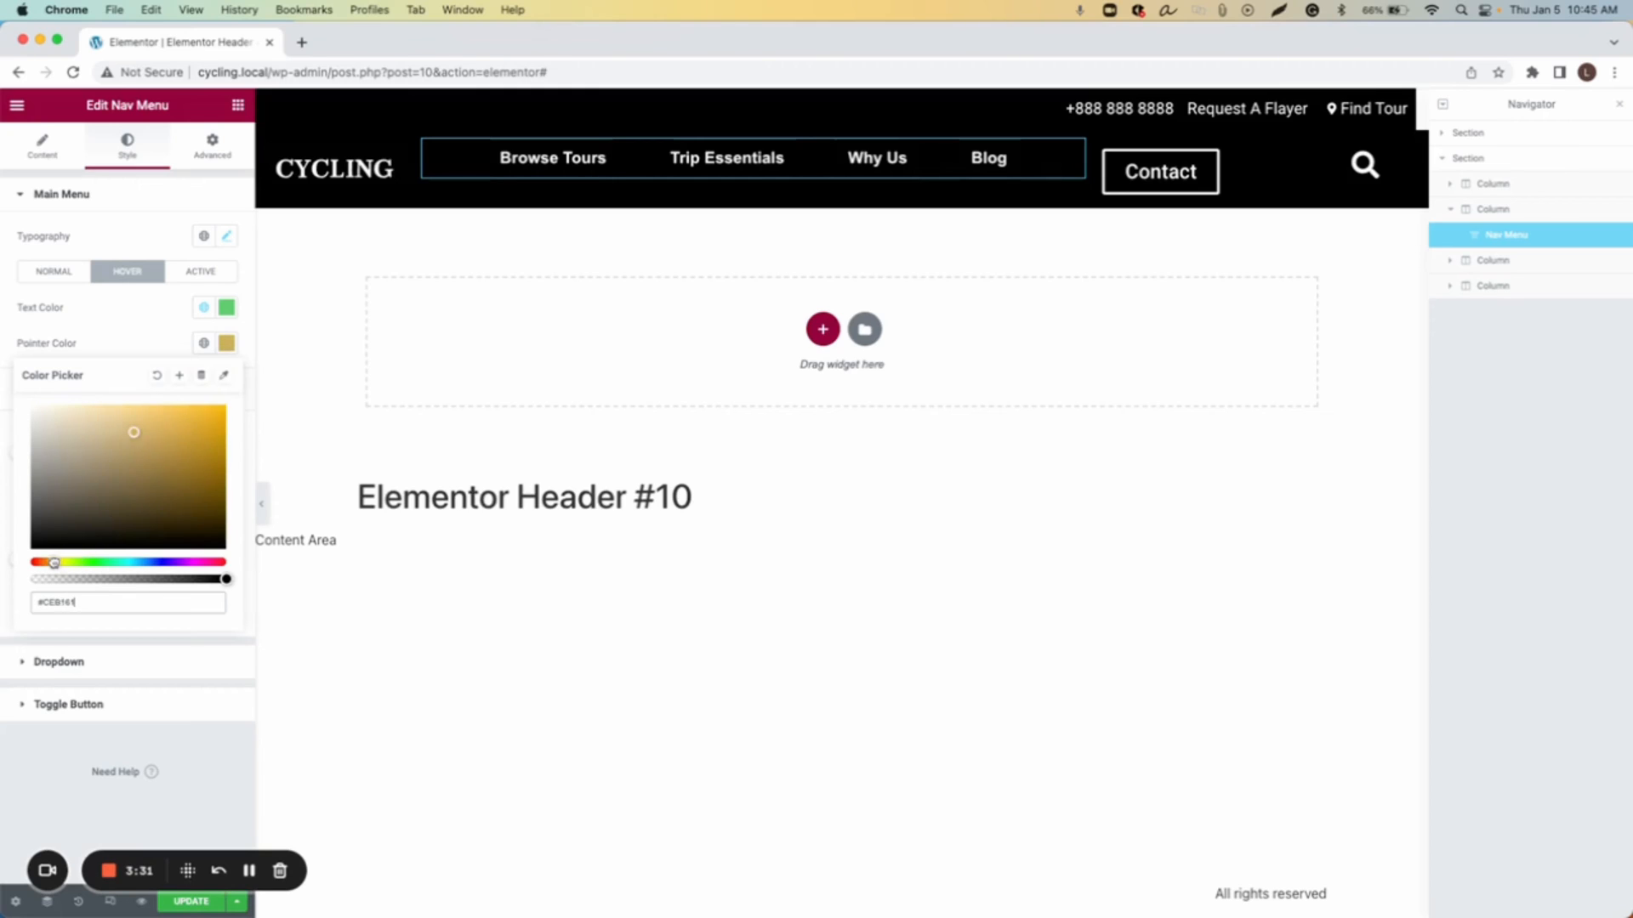
pyautogui.moveTo(54, 562); pyautogui.dragTo(59, 563)
pyautogui.moveTo(130, 419); pyautogui.dragTo(225, 401)
pyautogui.click(227, 345)
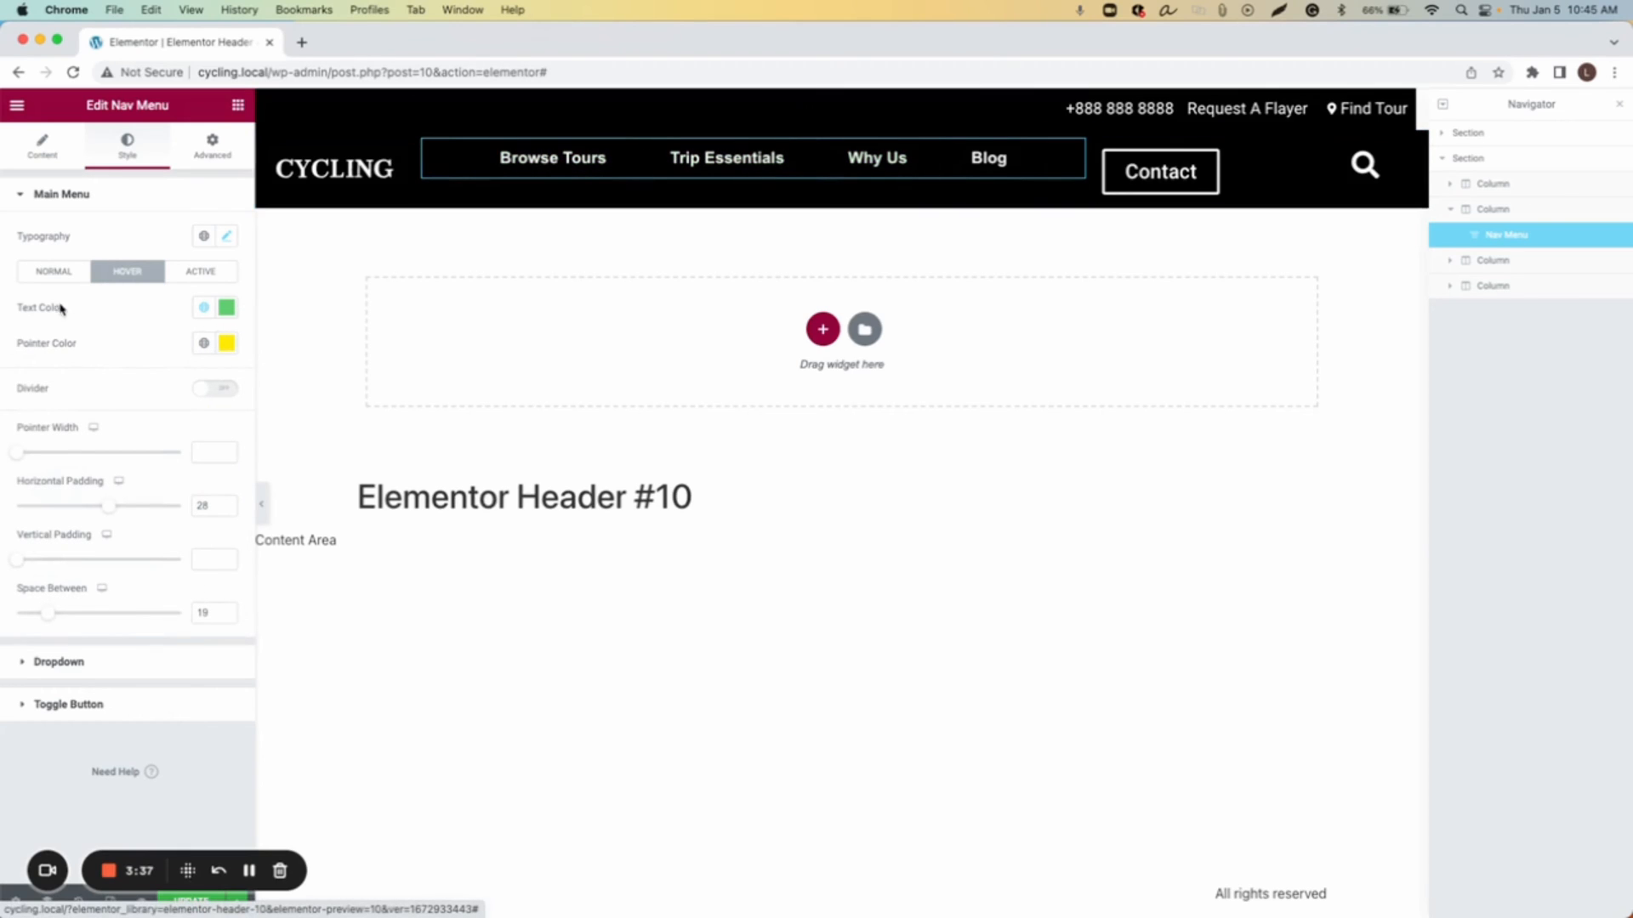
# Step: Set the hover text color to white
pyautogui.click(230, 310)
pyautogui.moveTo(126, 451); pyautogui.dragTo(32, 370)
pyautogui.click(219, 326)
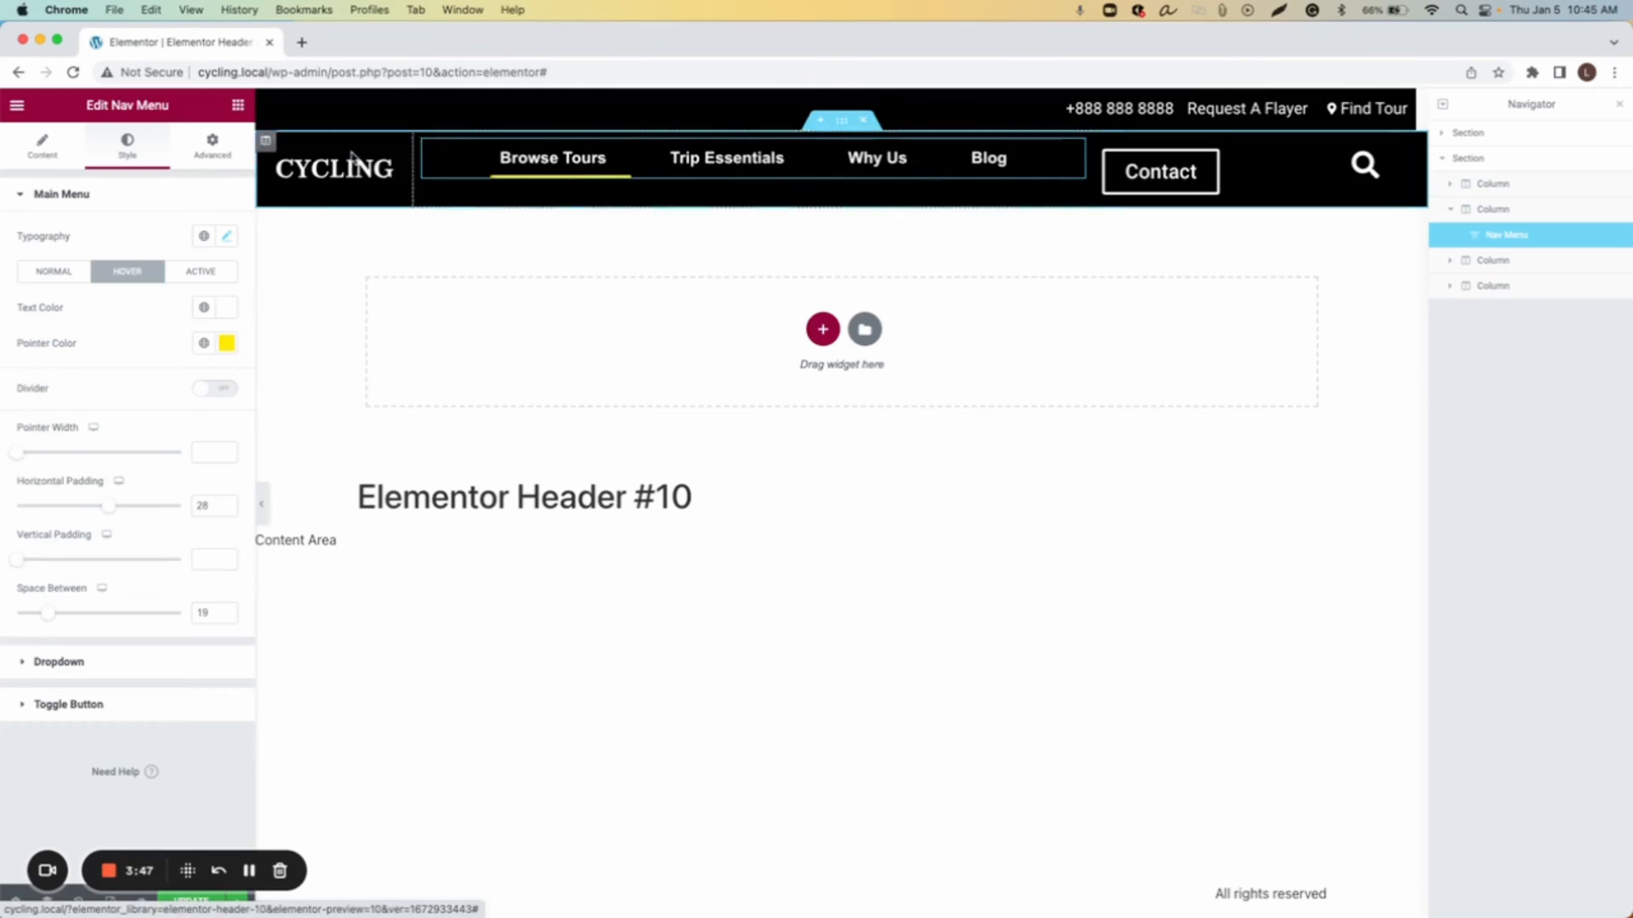
# Step: Unlink the nav menu widget's padding and set it to 12 top and 14 bottom
pyautogui.click(206, 157)
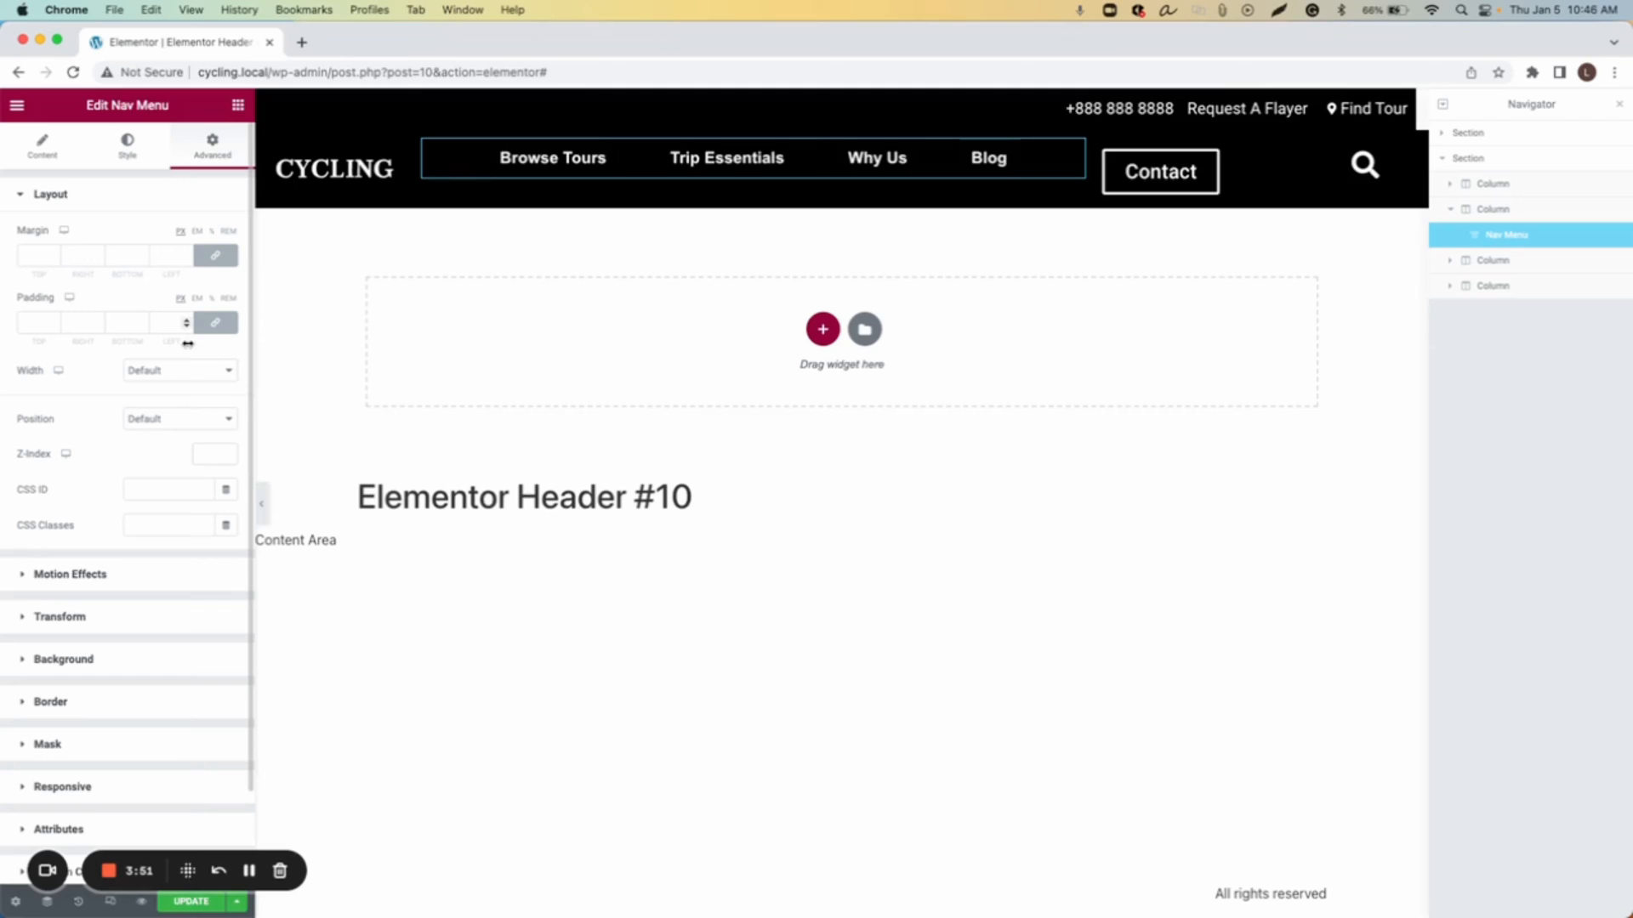
pyautogui.click(215, 323)
pyautogui.click(56, 320)
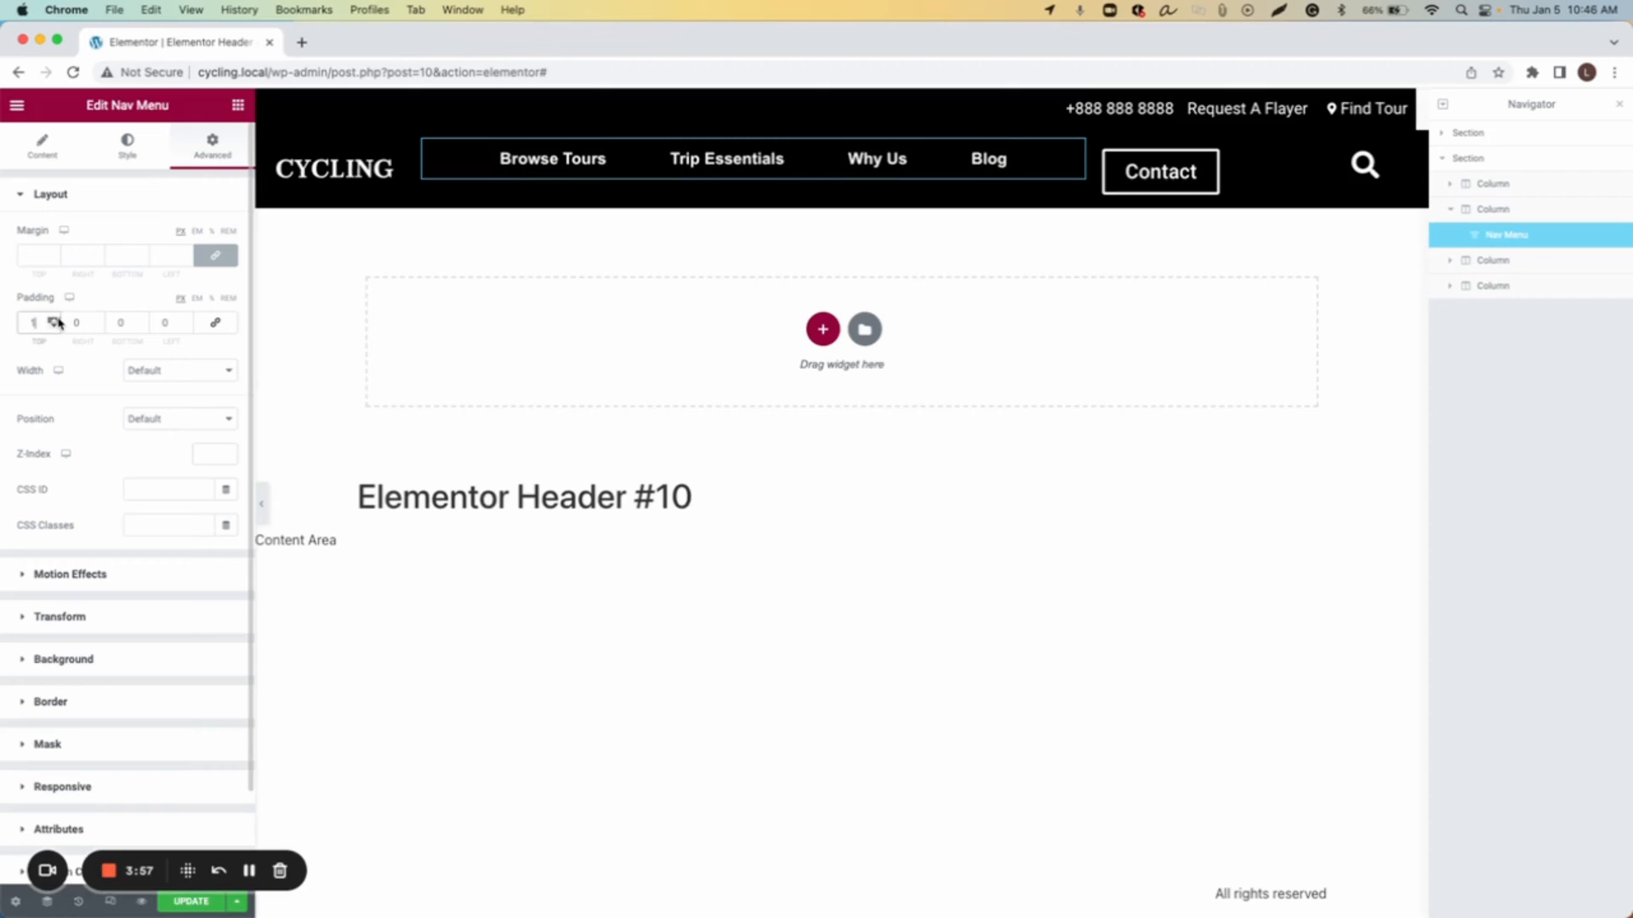
pyautogui.click(54, 325)
pyautogui.click(56, 326)
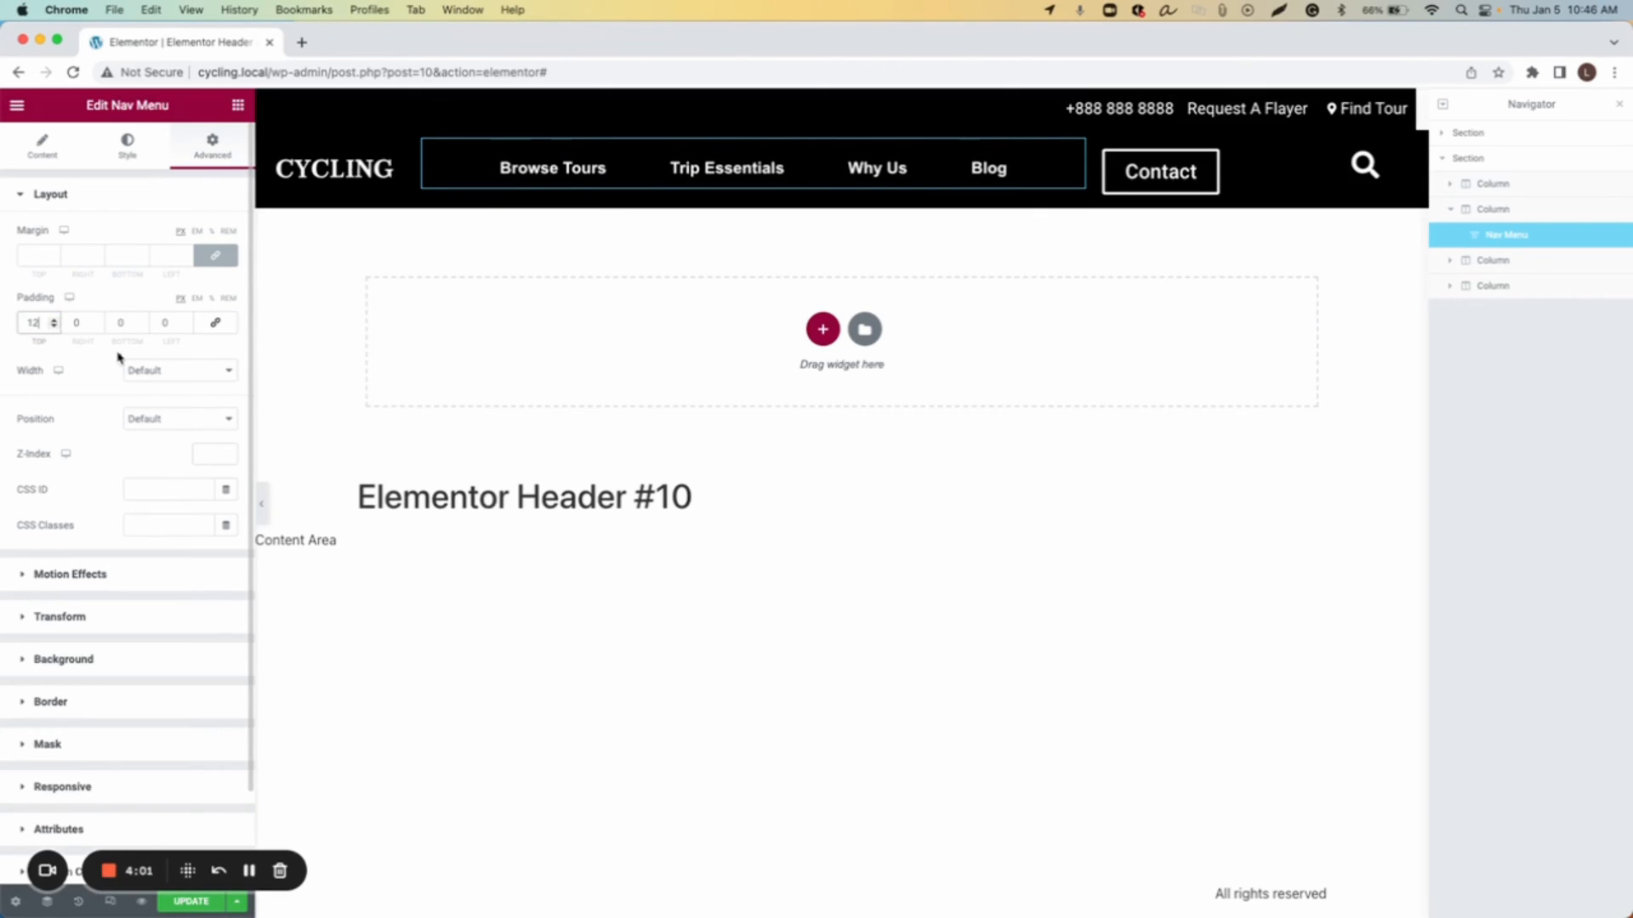
pyautogui.click(142, 320)
pyautogui.click(142, 320)
pyautogui.click(142, 320)
pyautogui.click(142, 320)
pyautogui.click(142, 321)
pyautogui.click(142, 320)
pyautogui.click(142, 321)
pyautogui.click(142, 321)
pyautogui.click(142, 321)
pyautogui.click(142, 321)
pyautogui.click(142, 320)
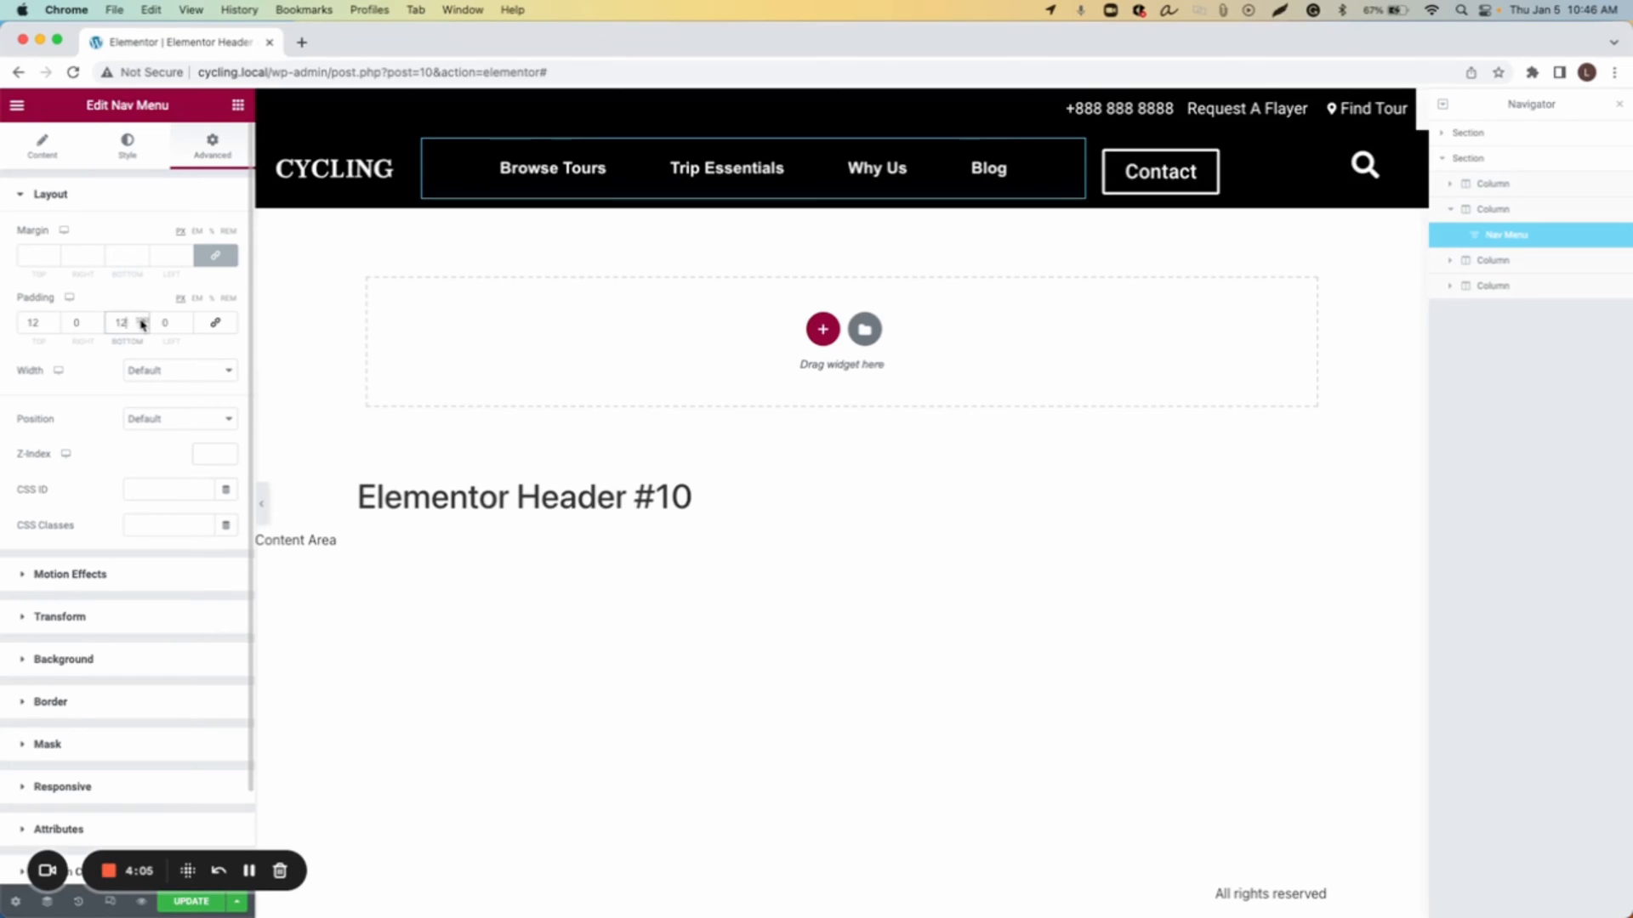
pyautogui.click(142, 321)
pyautogui.click(142, 321)
pyautogui.click(142, 321)
pyautogui.click(142, 320)
pyautogui.click(142, 325)
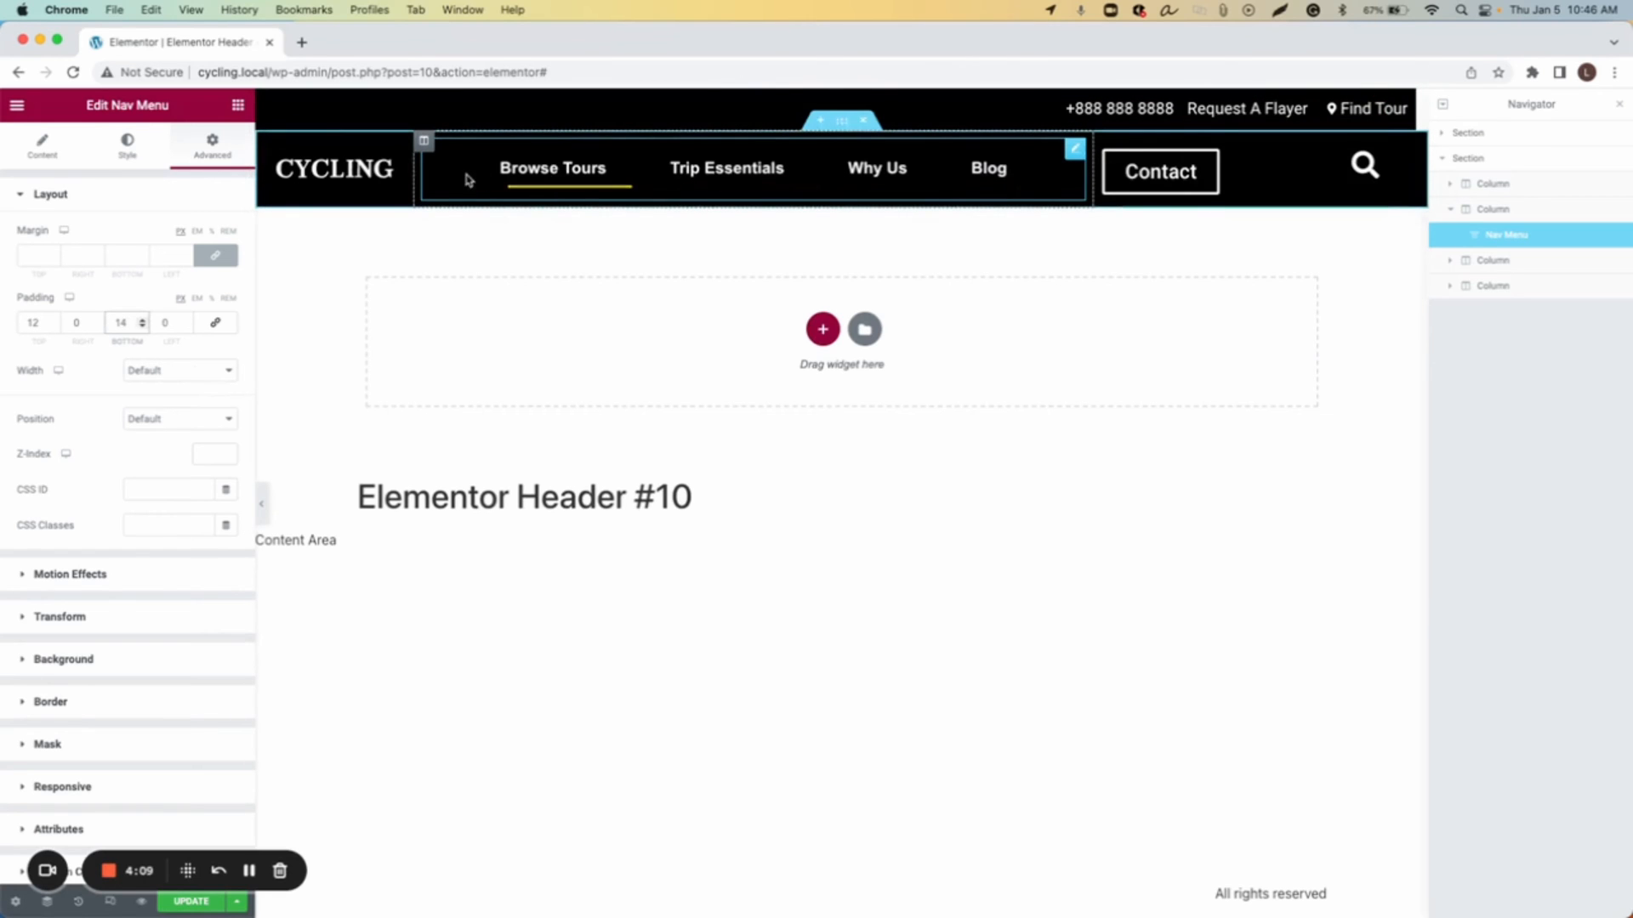
# Step: Publish the header template with a display condition including the Entire Site
pyautogui.click(225, 908)
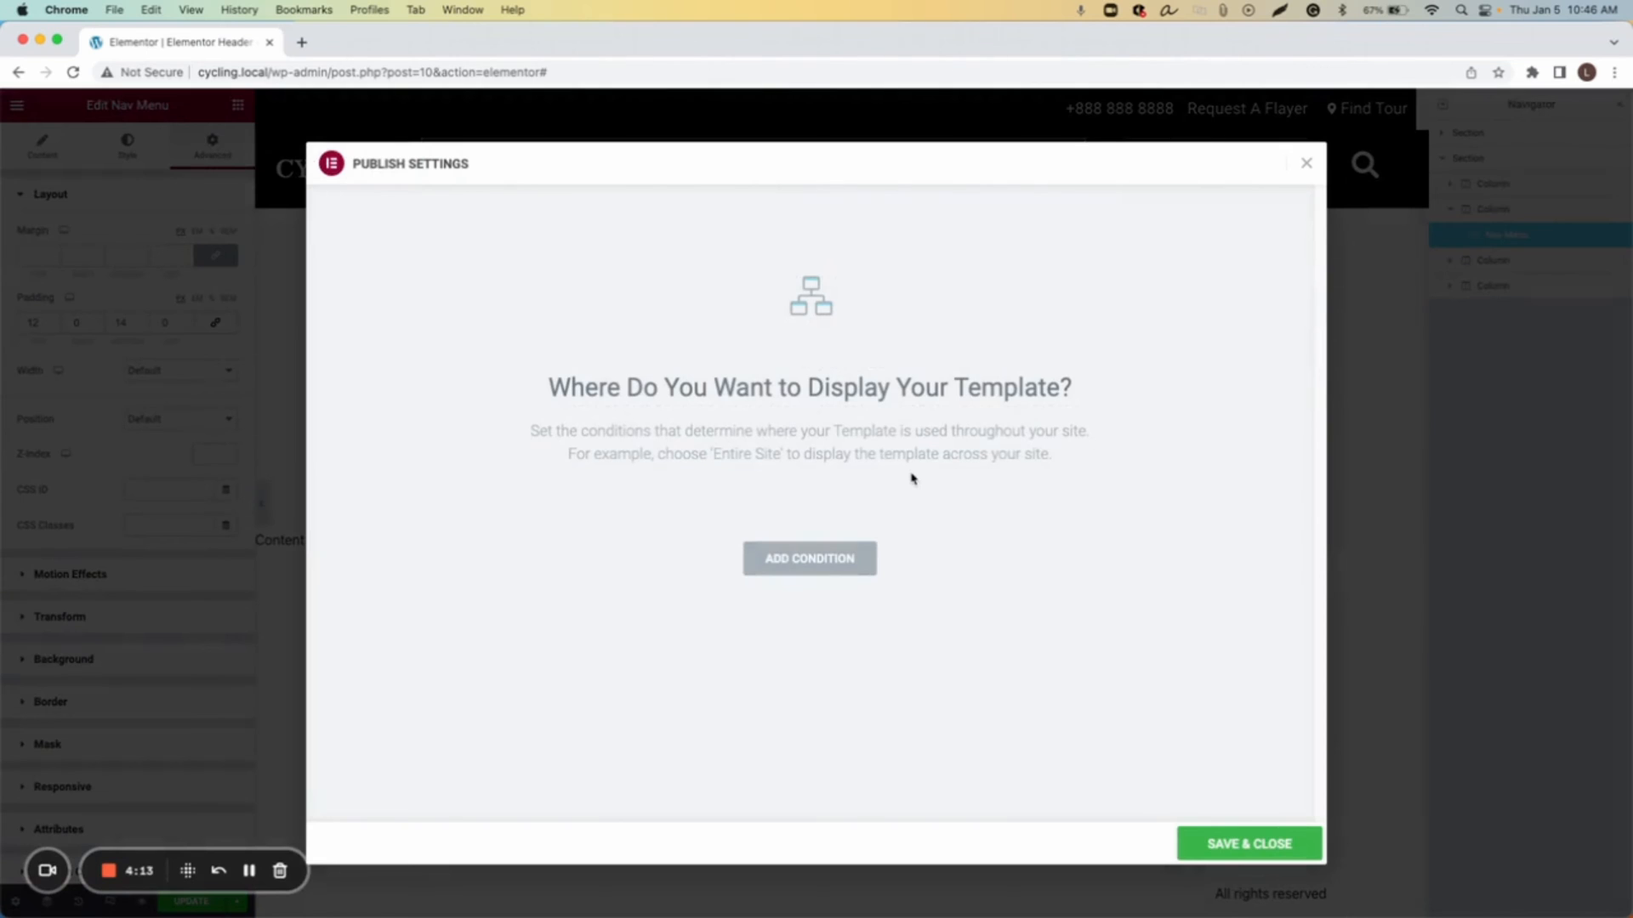
pyautogui.click(851, 572)
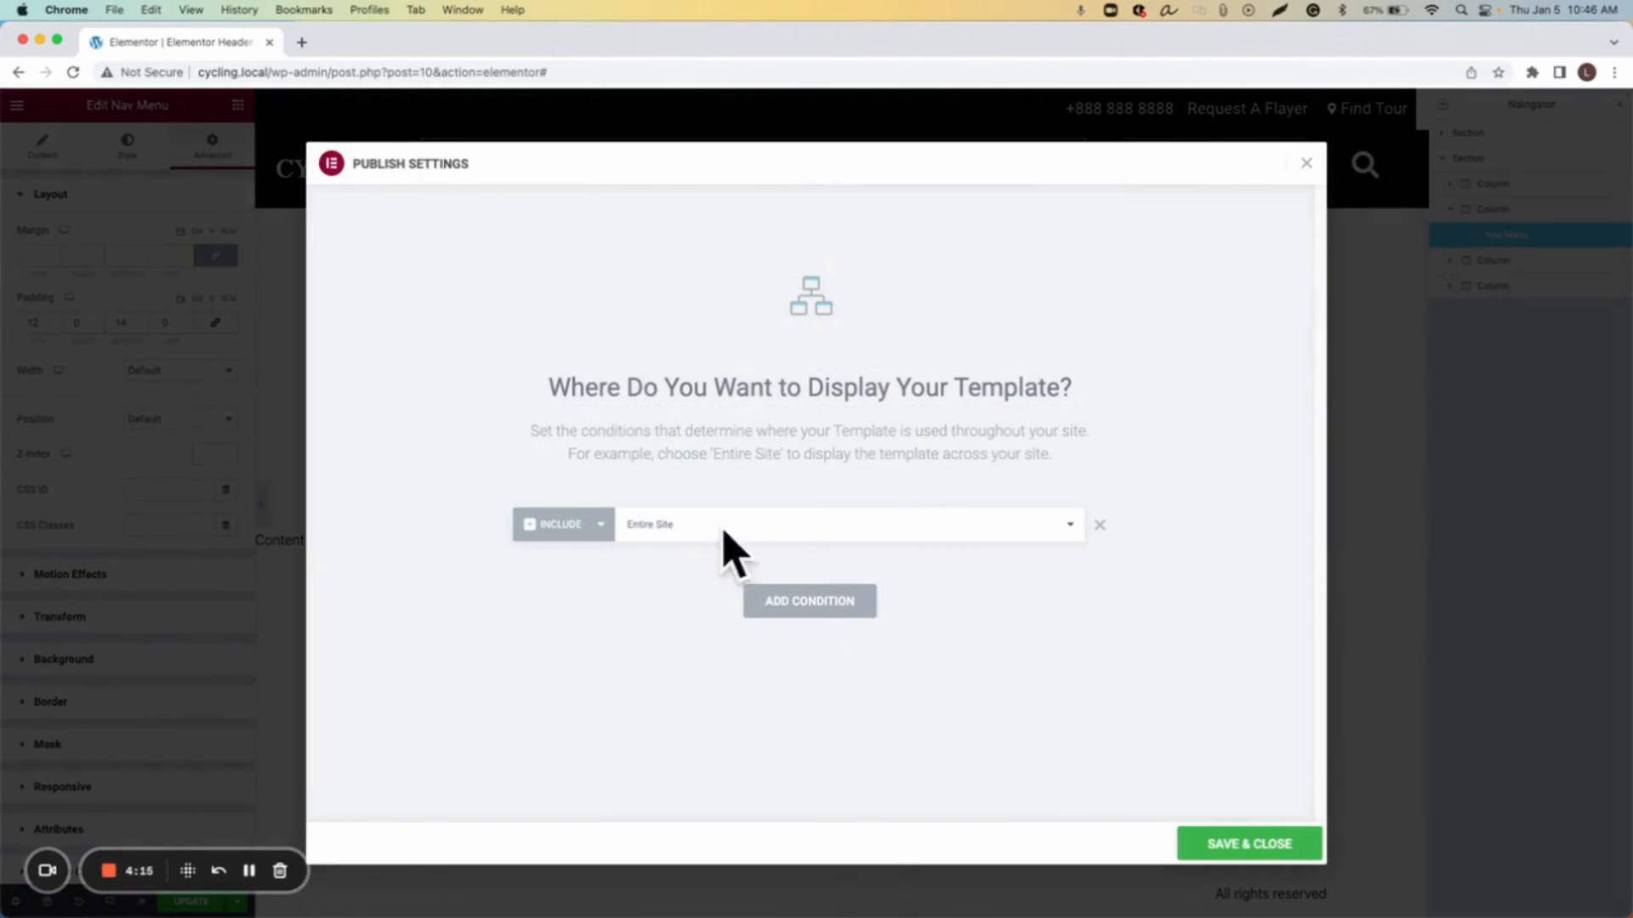
pyautogui.click(1257, 841)
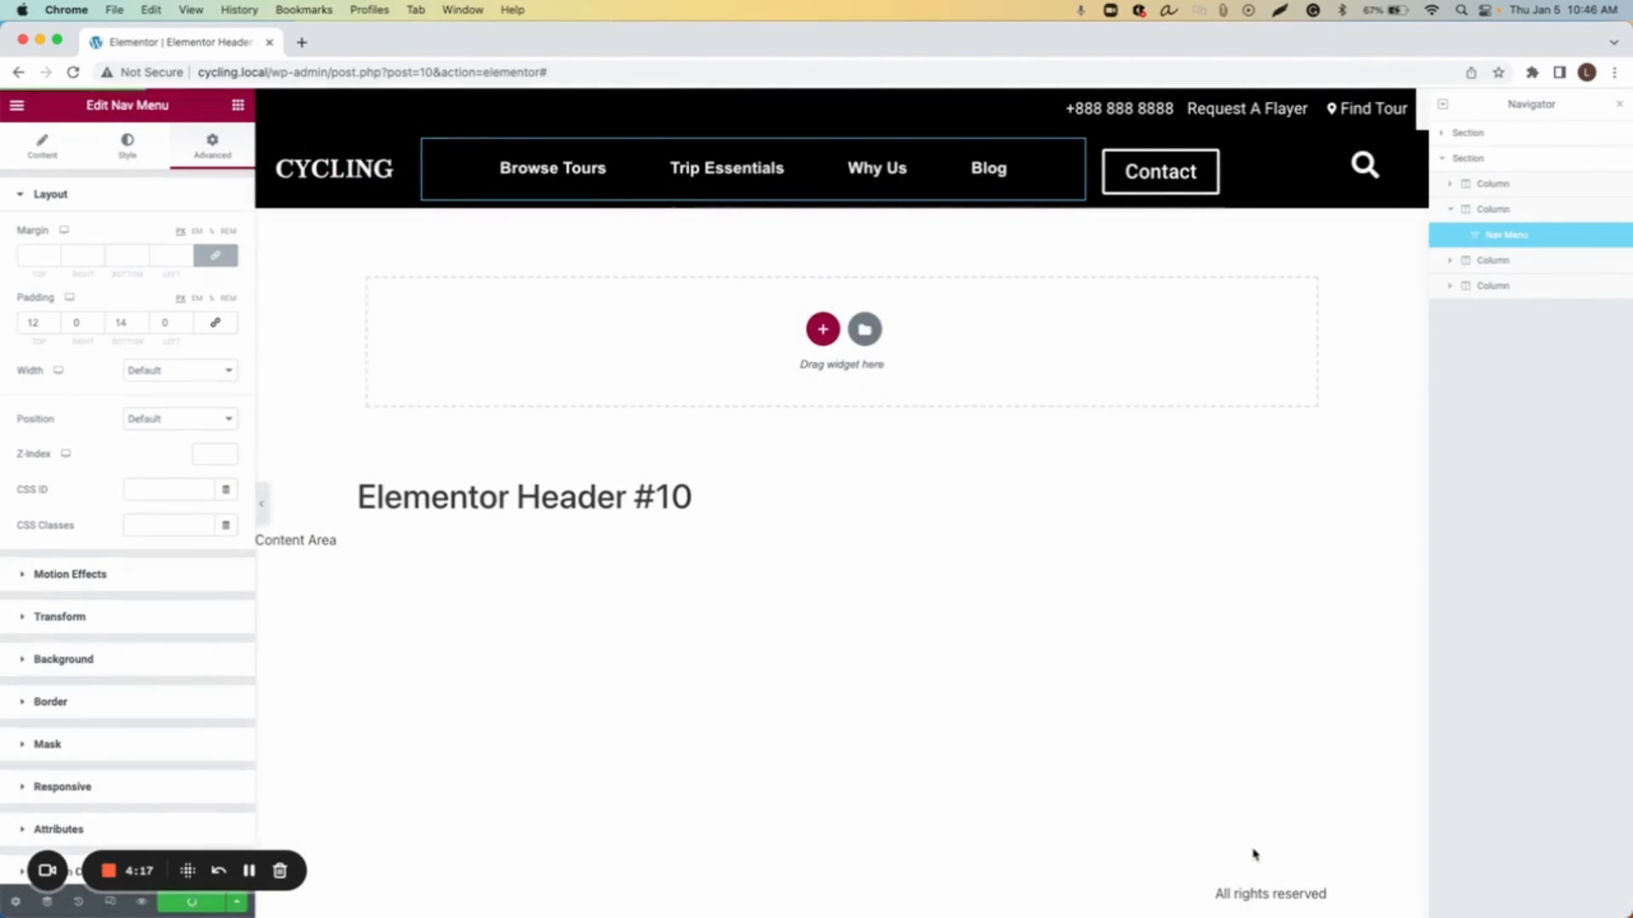
# Step: Leave the editor and create and publish a new page titled Home
pyautogui.click(17, 105)
pyautogui.click(130, 449)
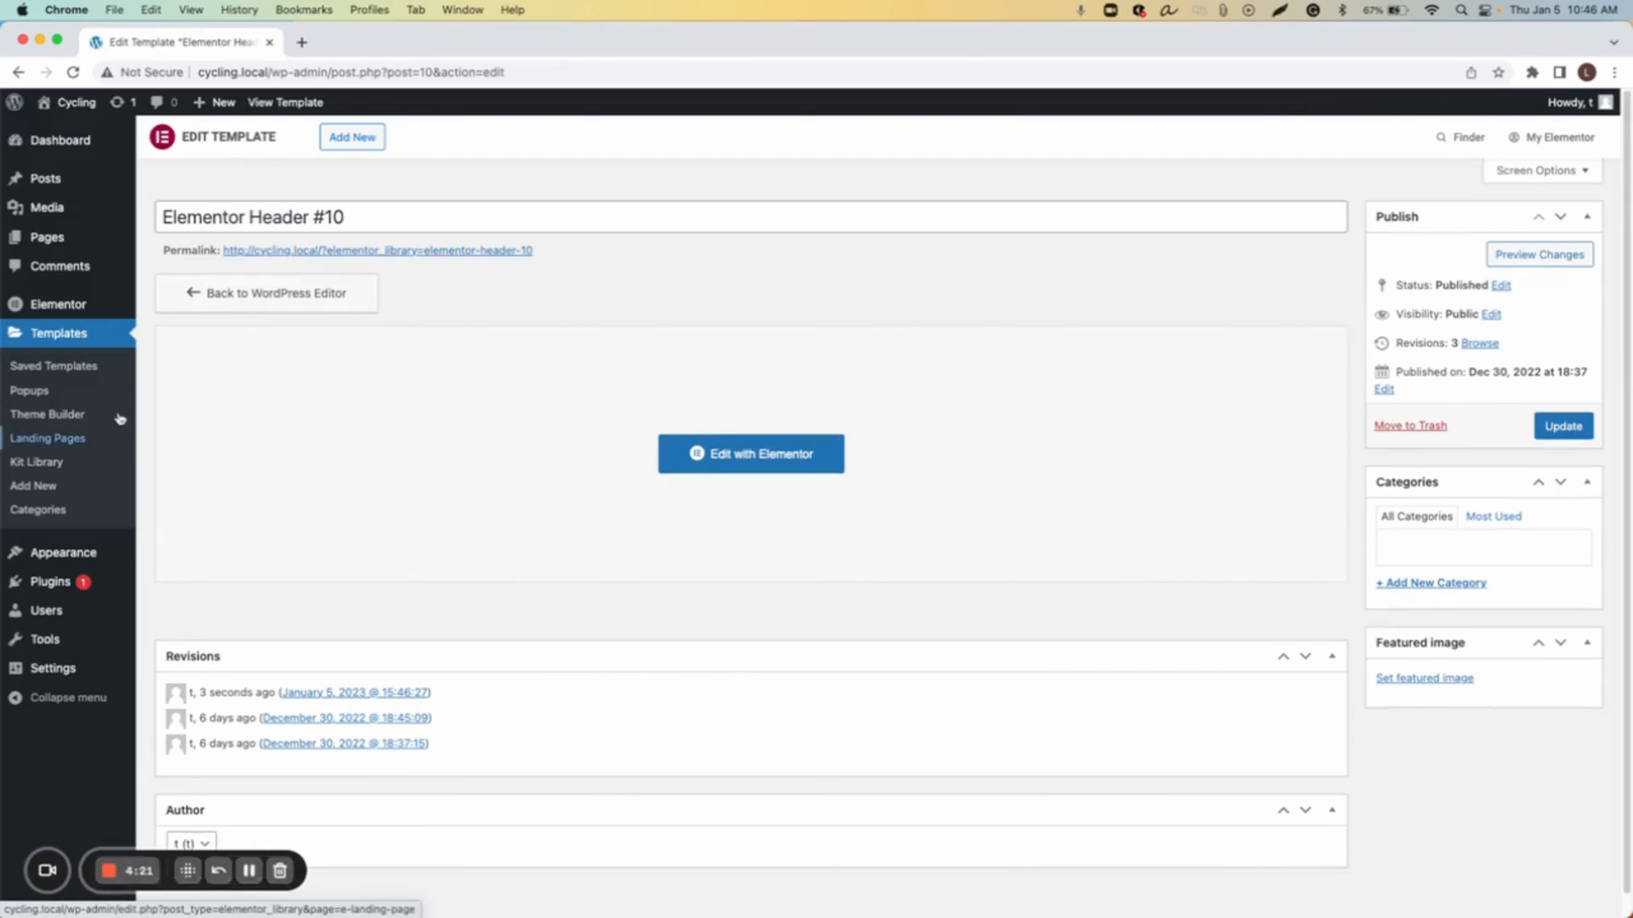
pyautogui.click(55, 241)
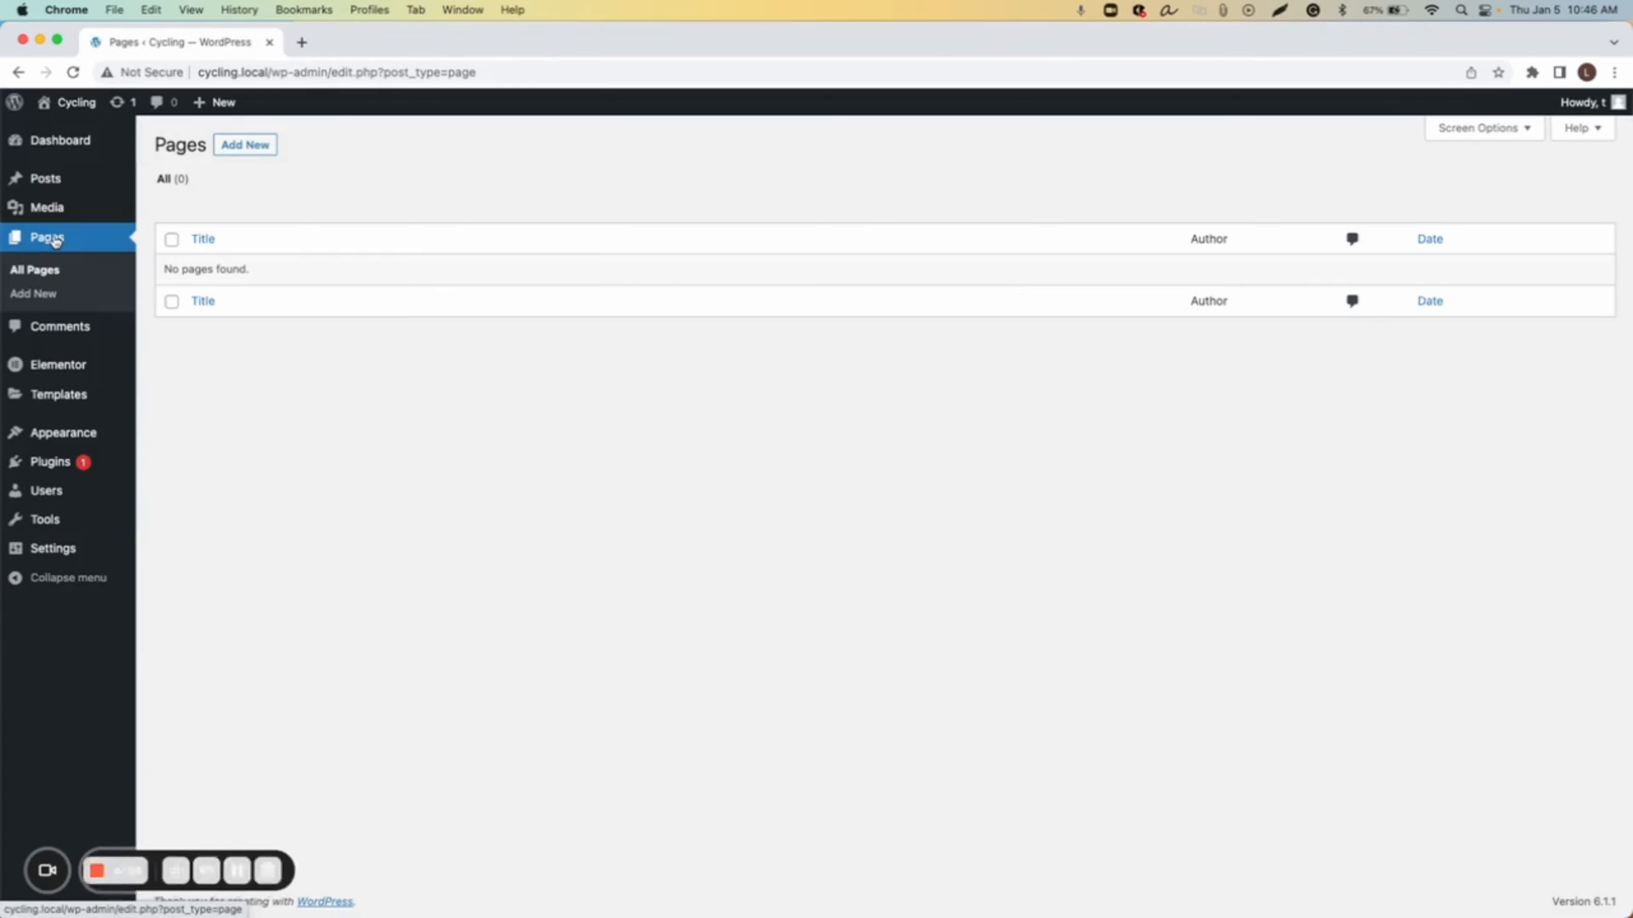
pyautogui.click(241, 143)
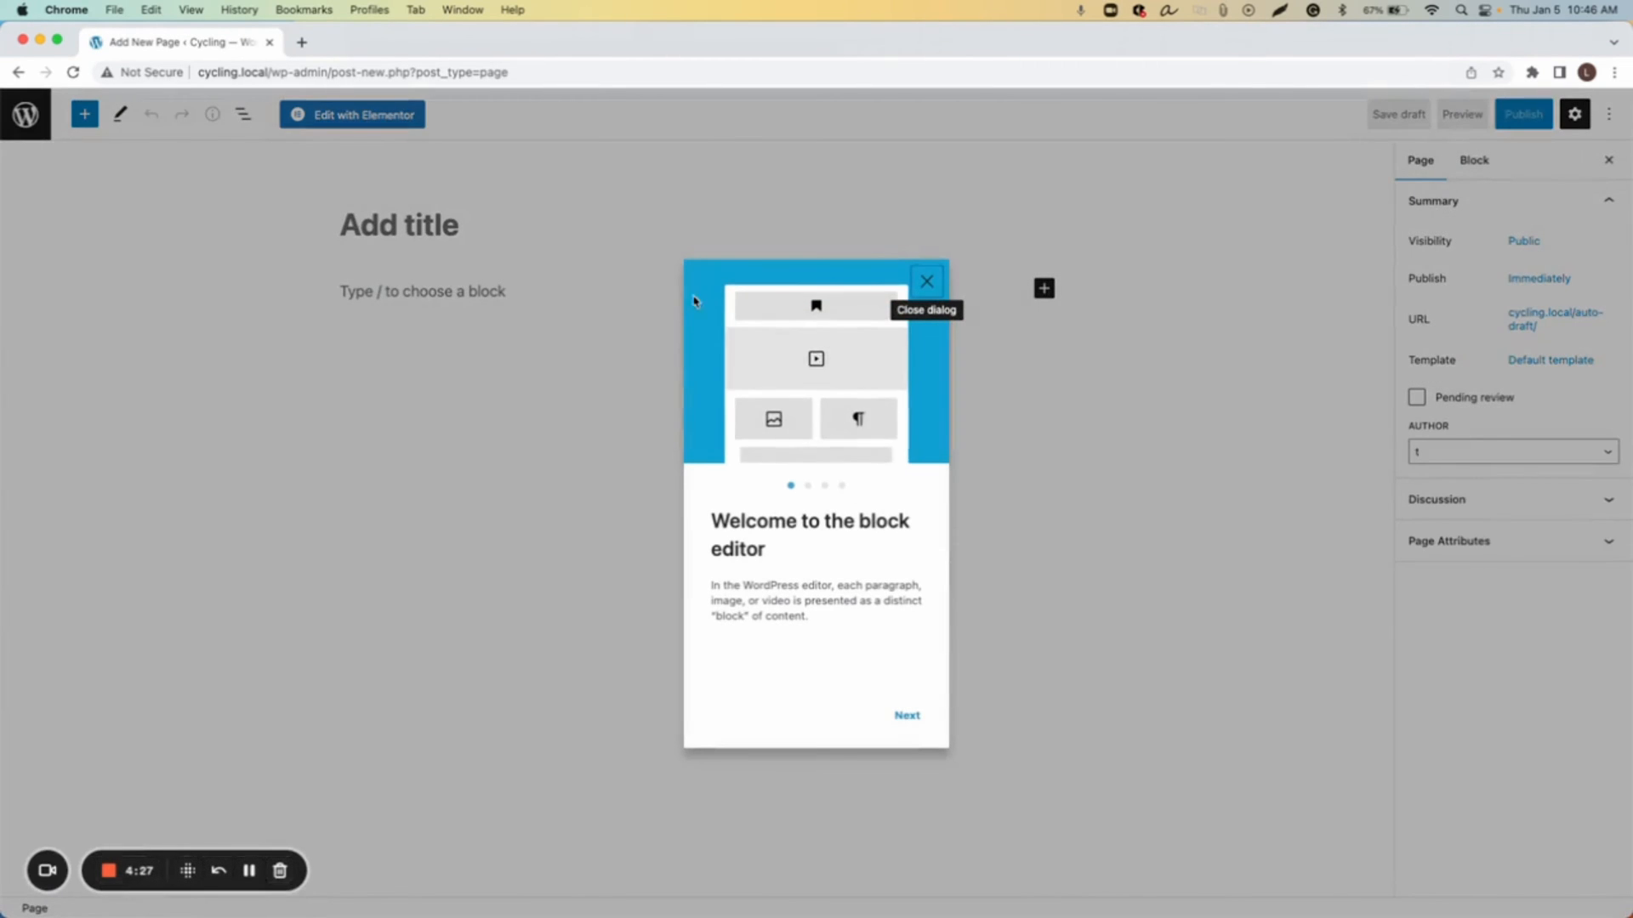
pyautogui.click(532, 225)
pyautogui.click(532, 226)
pyautogui.write('Home')
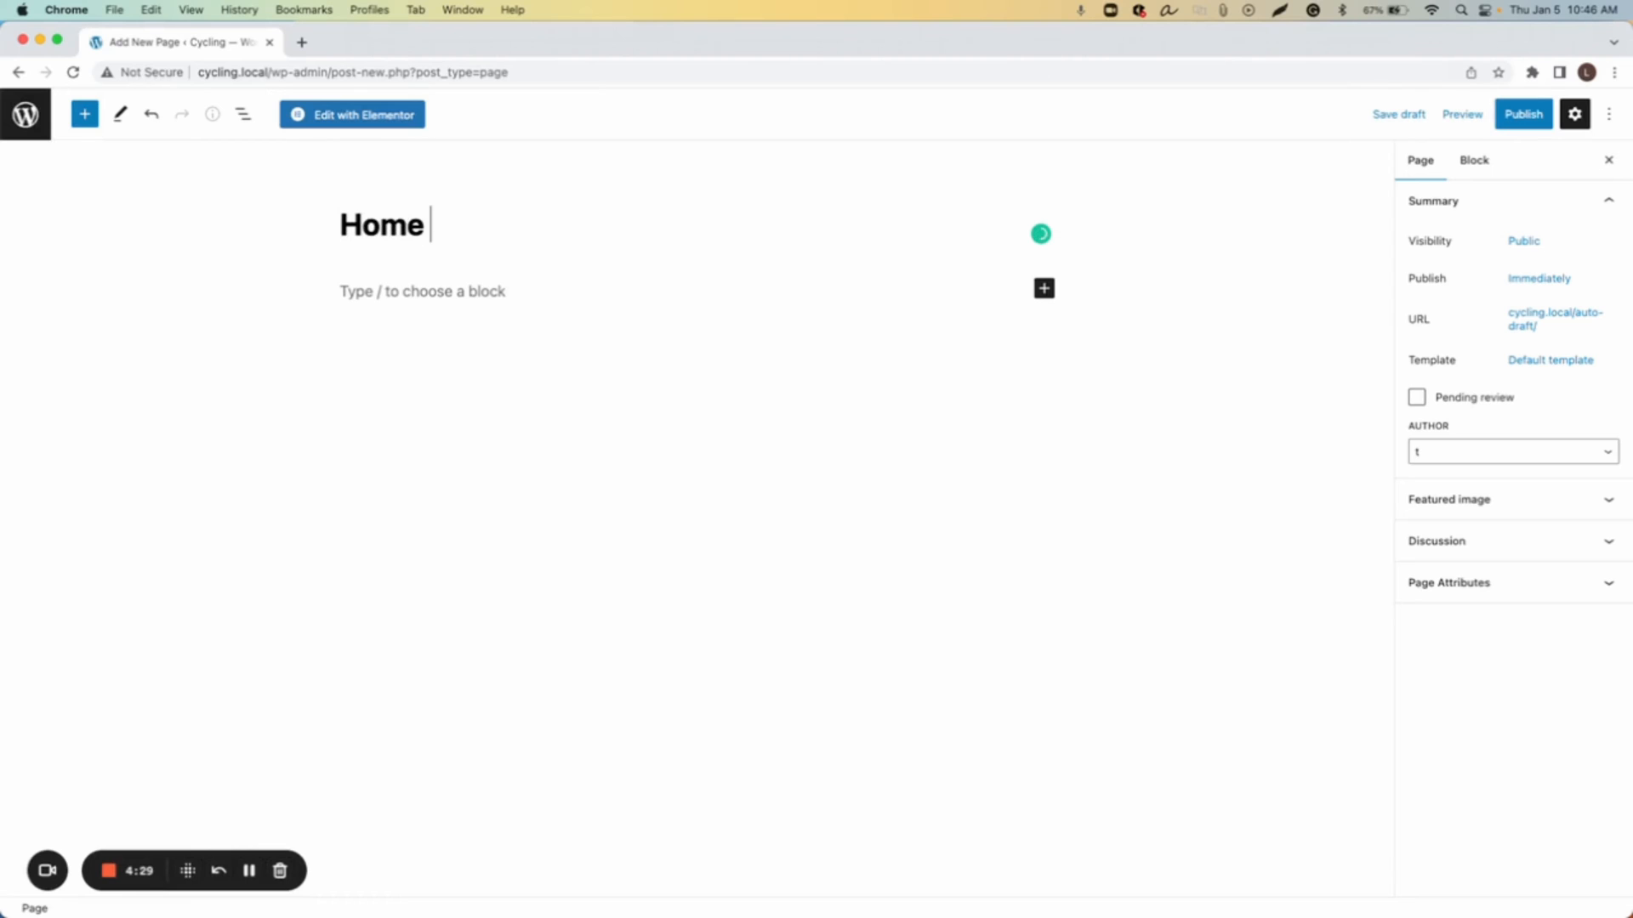
pyautogui.click(1522, 124)
pyautogui.click(1469, 116)
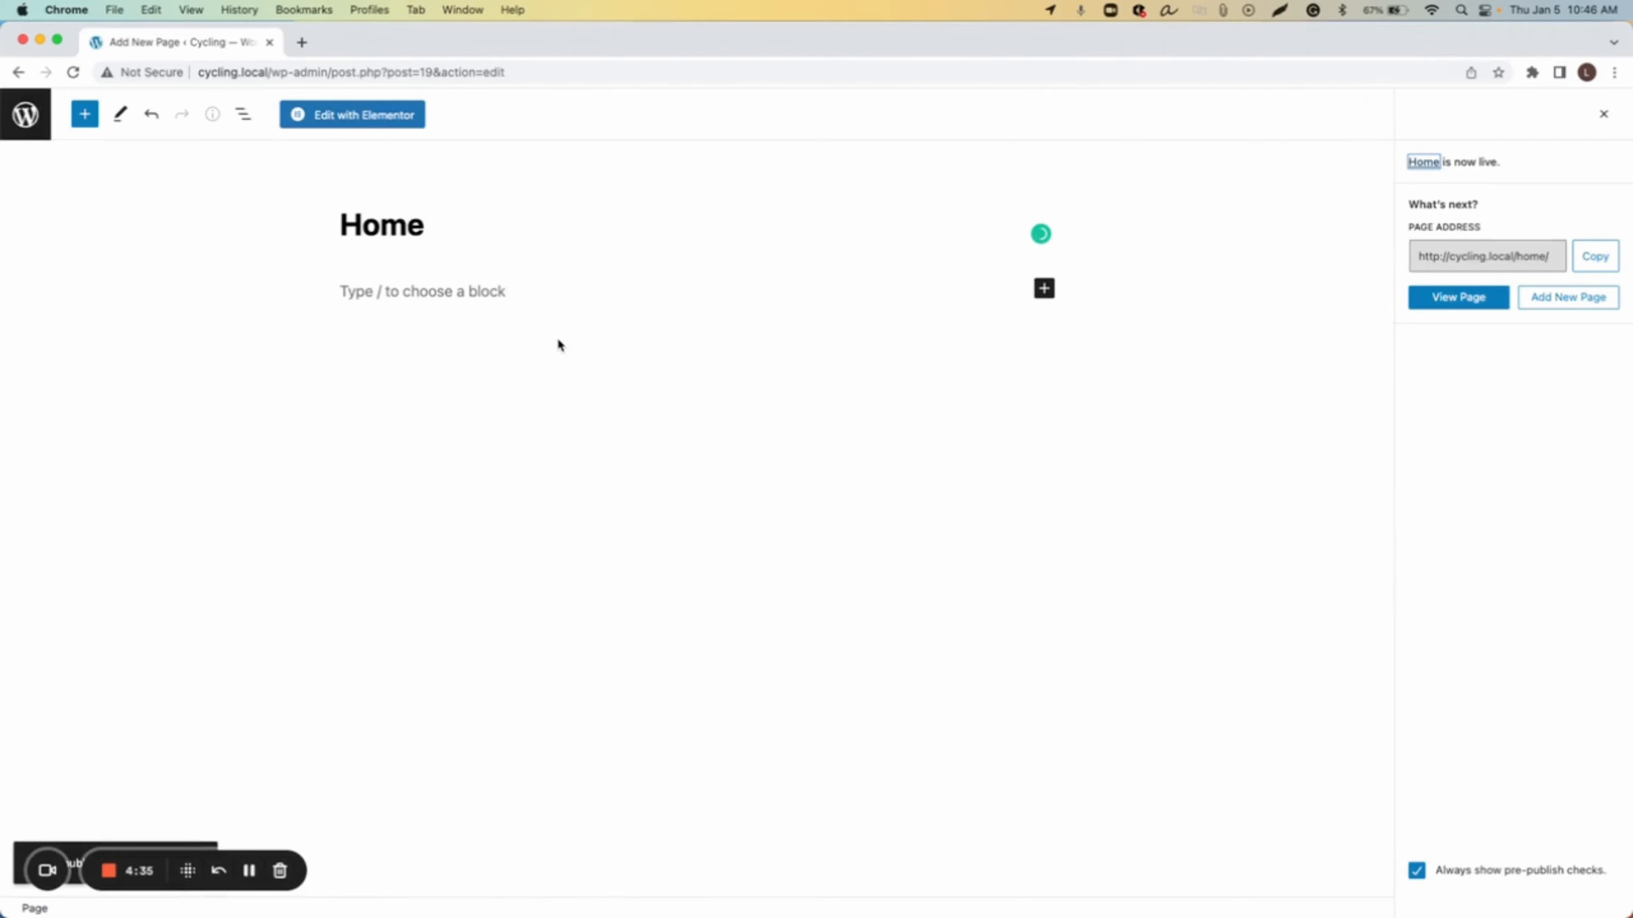
# Step: Set the homepage to display the static Home page in Reading settings and save the changes
pyautogui.click(34, 136)
pyautogui.moveTo(59, 548)
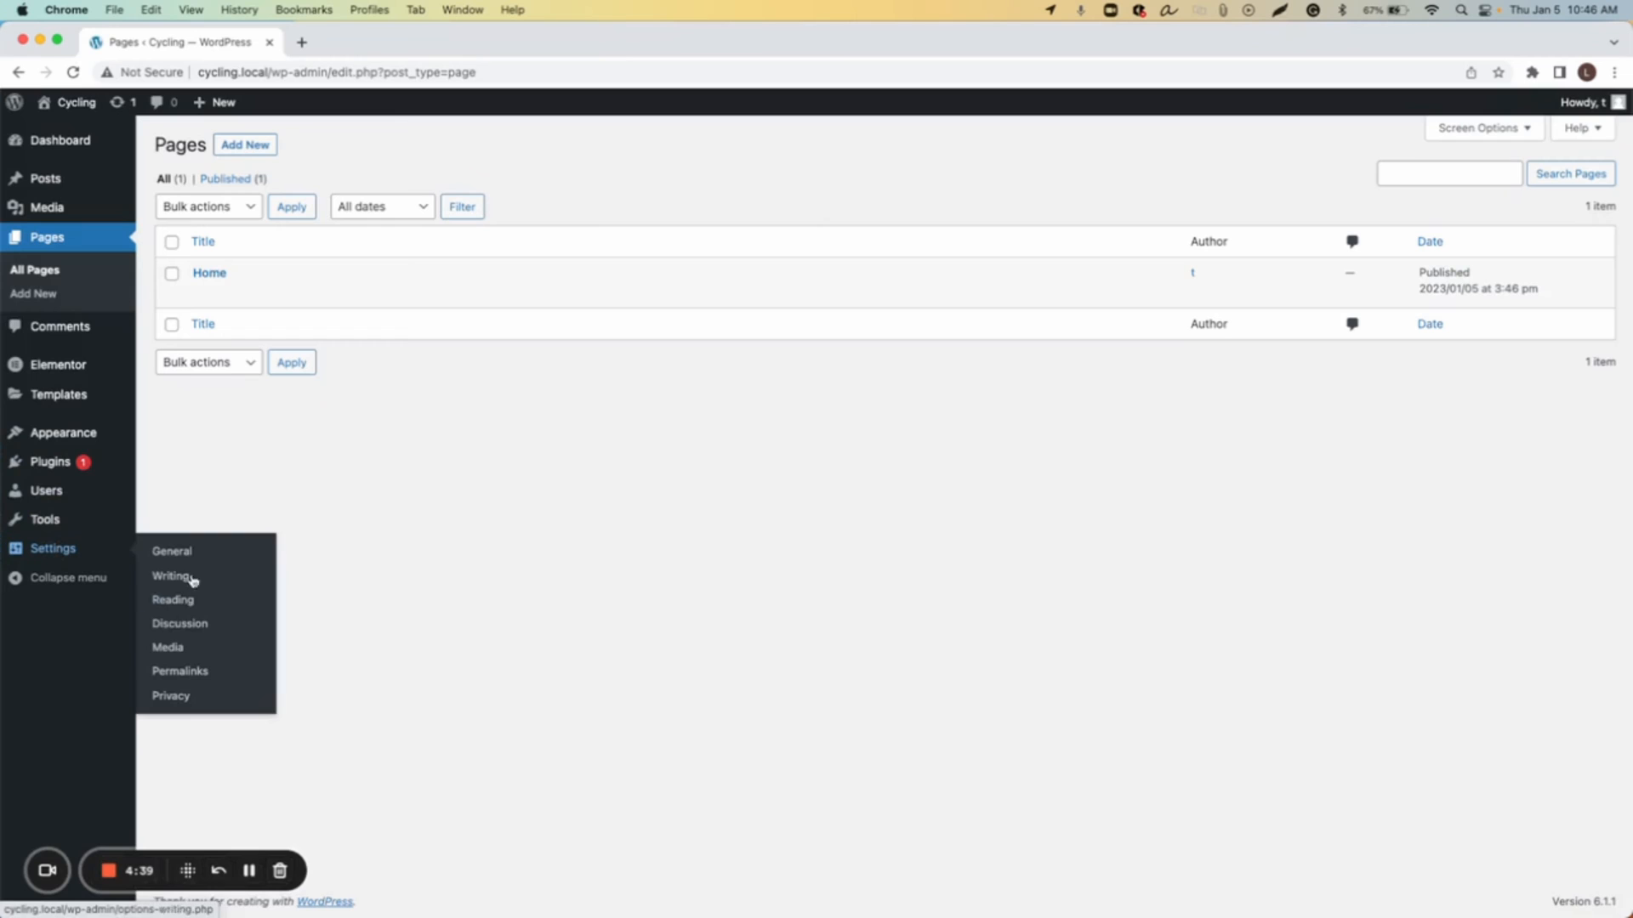
pyautogui.click(173, 600)
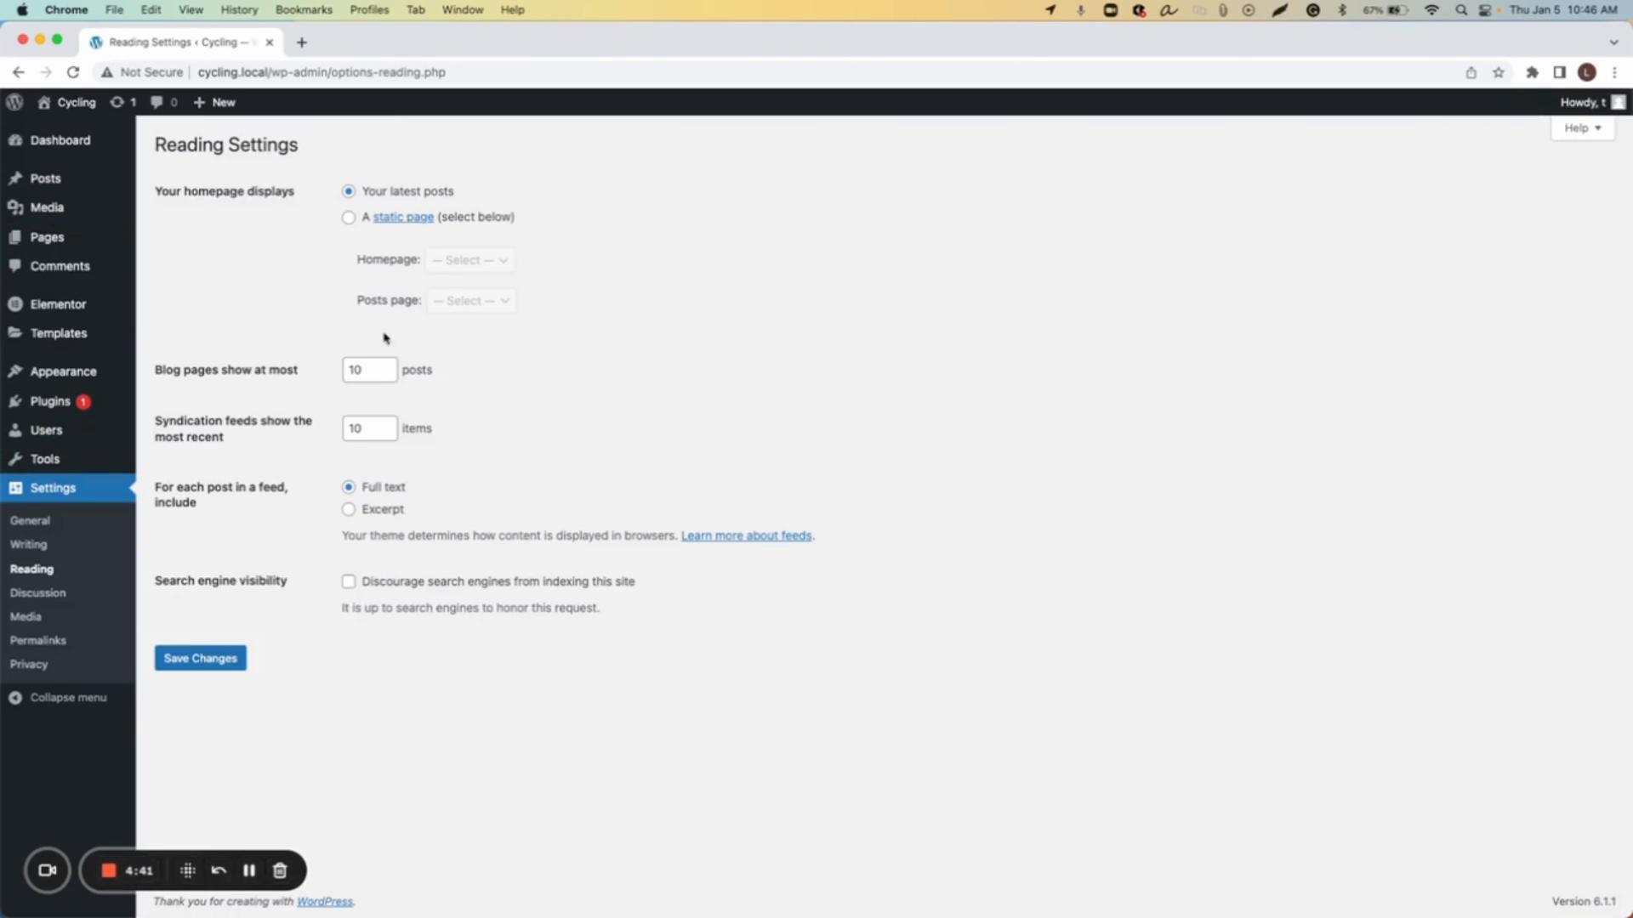
pyautogui.click(348, 217)
pyautogui.click(446, 260)
pyautogui.click(486, 280)
pyautogui.click(214, 660)
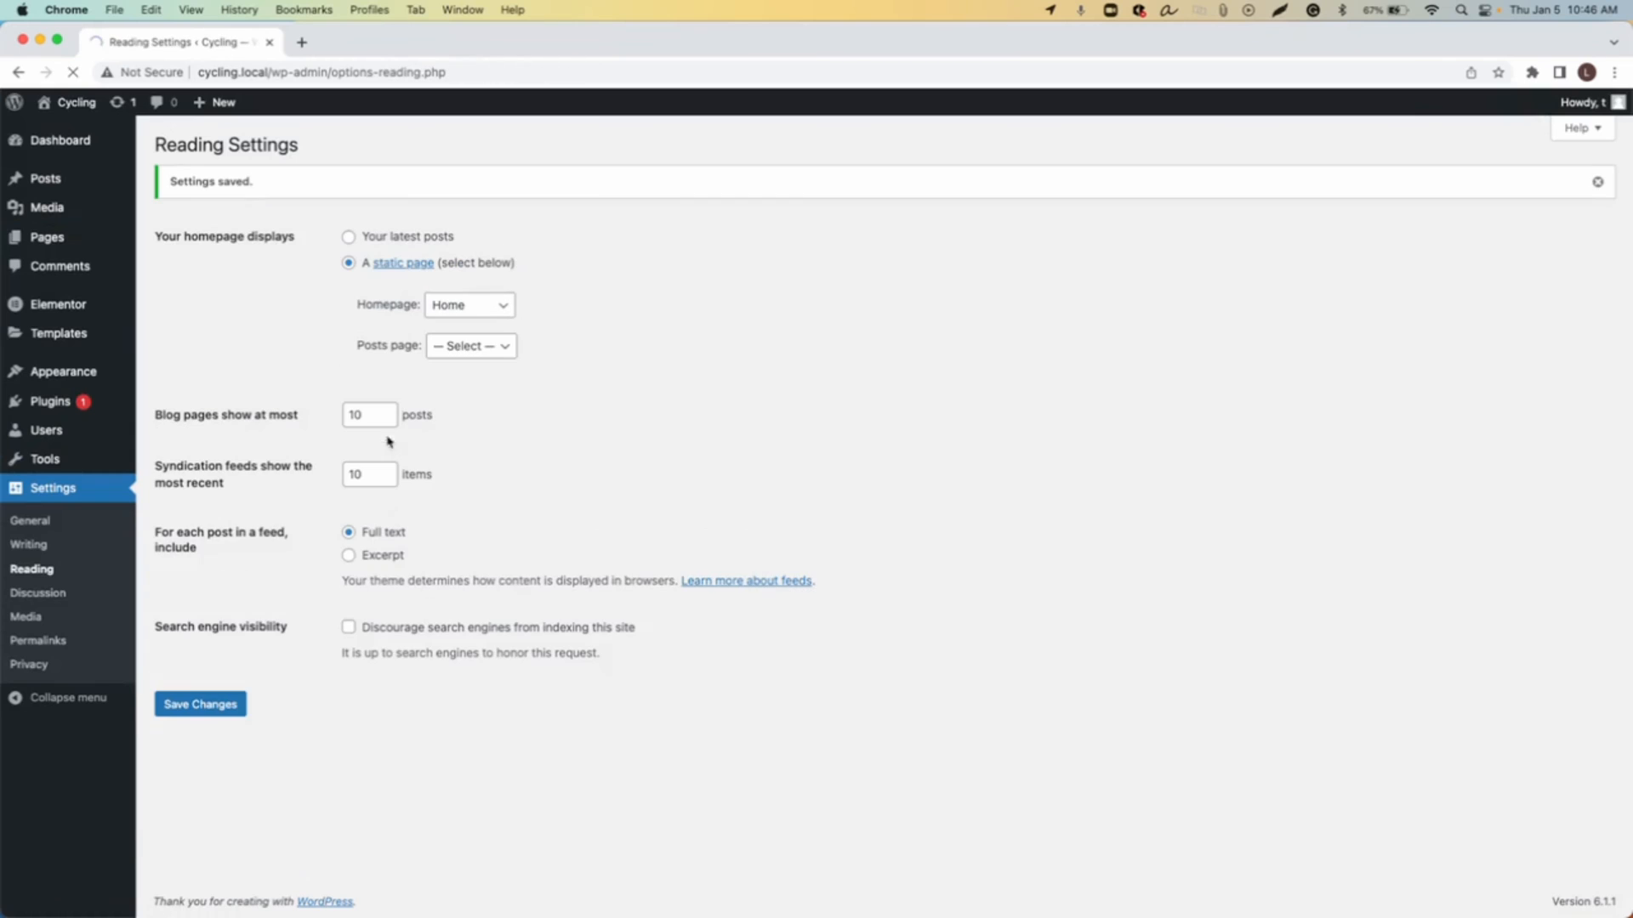
# Step: Open the site's front end in a new tab to view the header on the homepage
pyautogui.keyDown('super'); pyautogui.click(54, 134); pyautogui.keyUp('super')
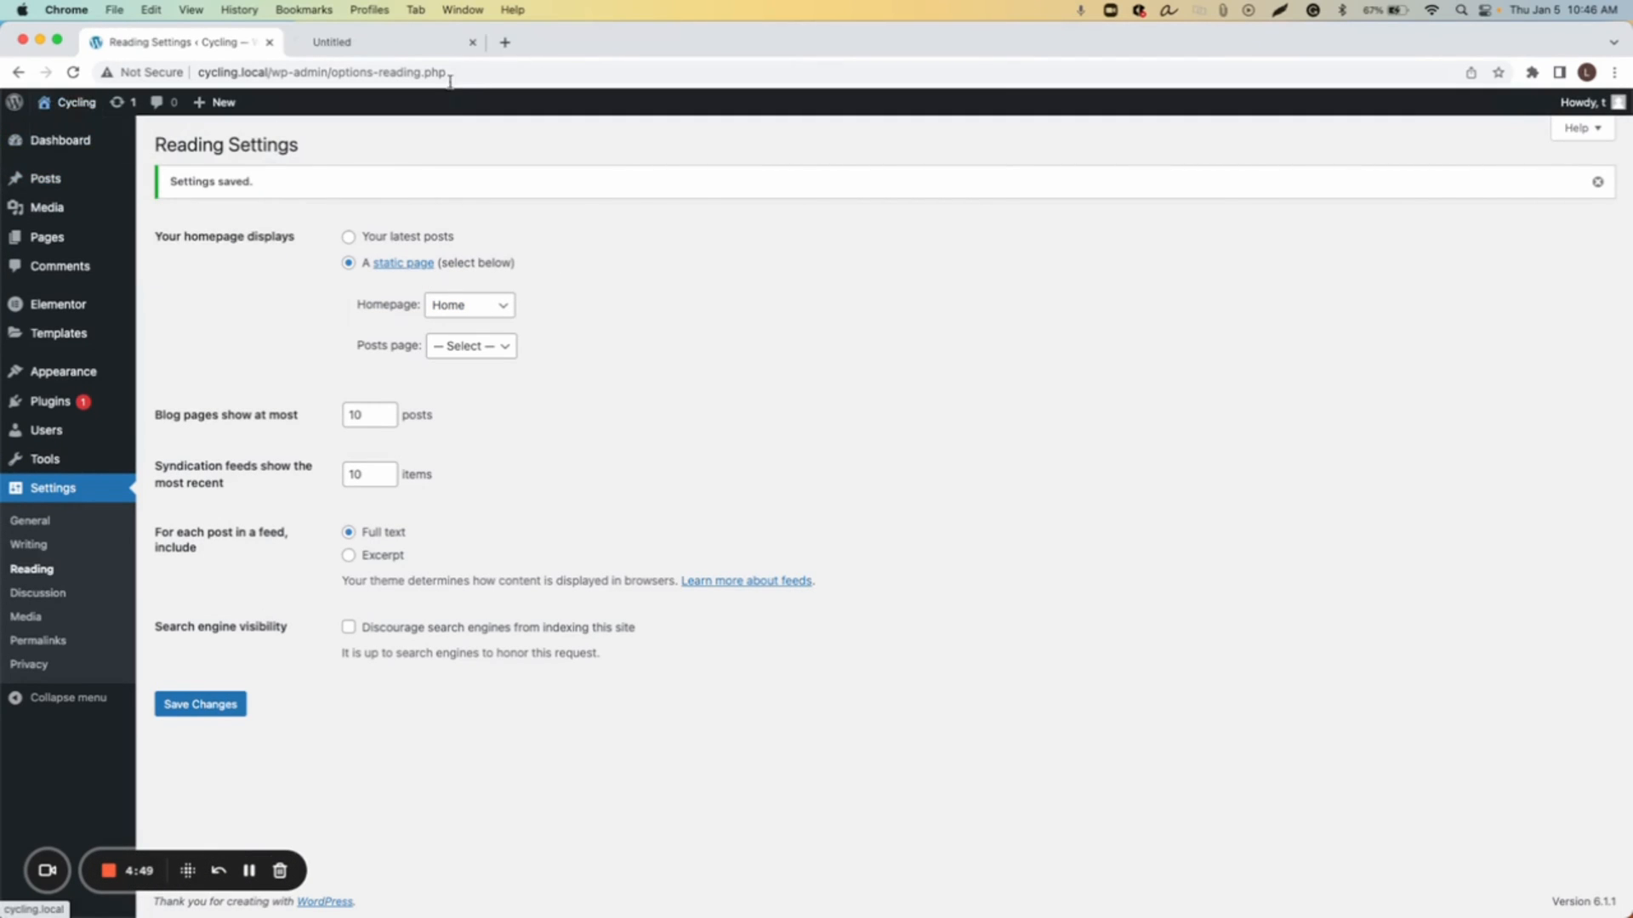
pyautogui.click(375, 57)
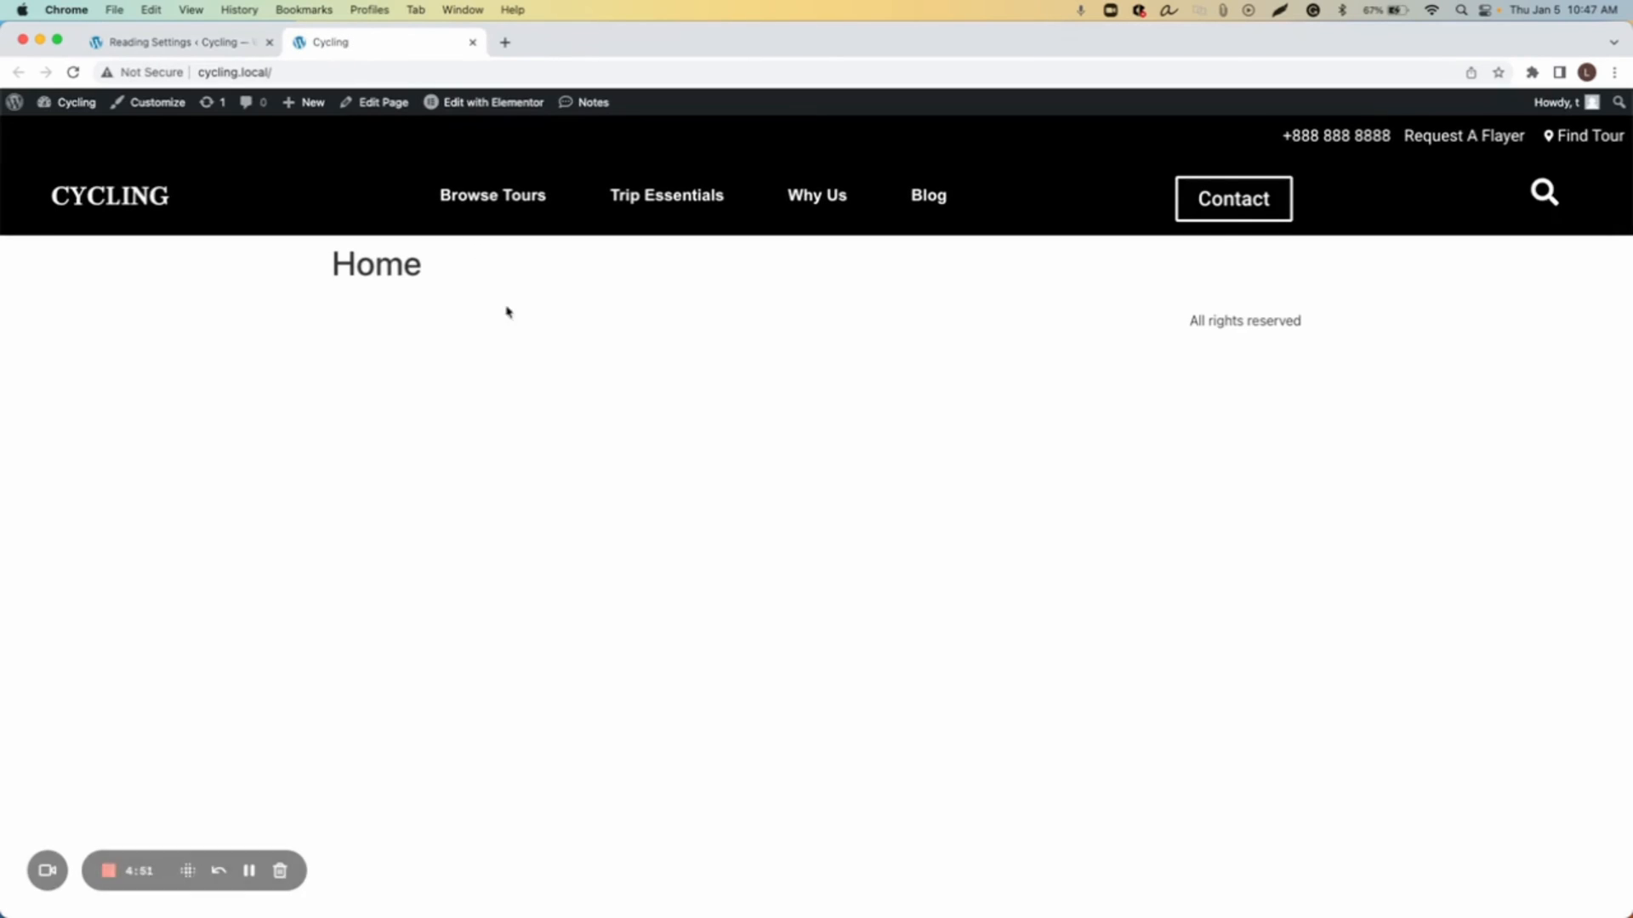
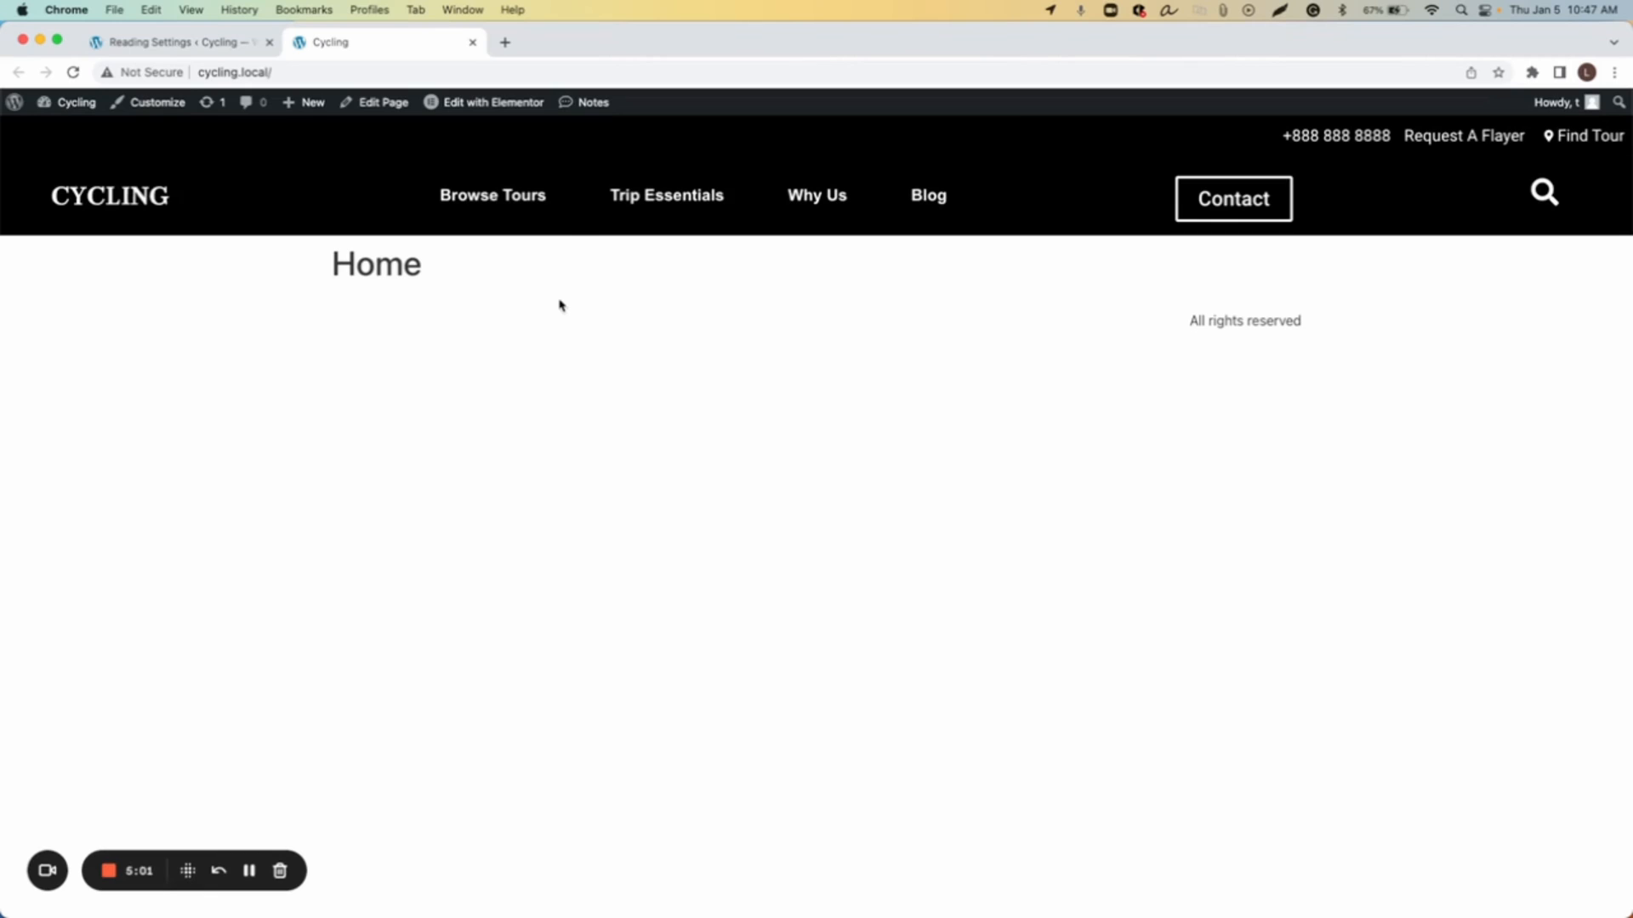
# Step: Close the front-end tab and create a new Popup template named Mega Menu Cycling
pyautogui.press('super+w')
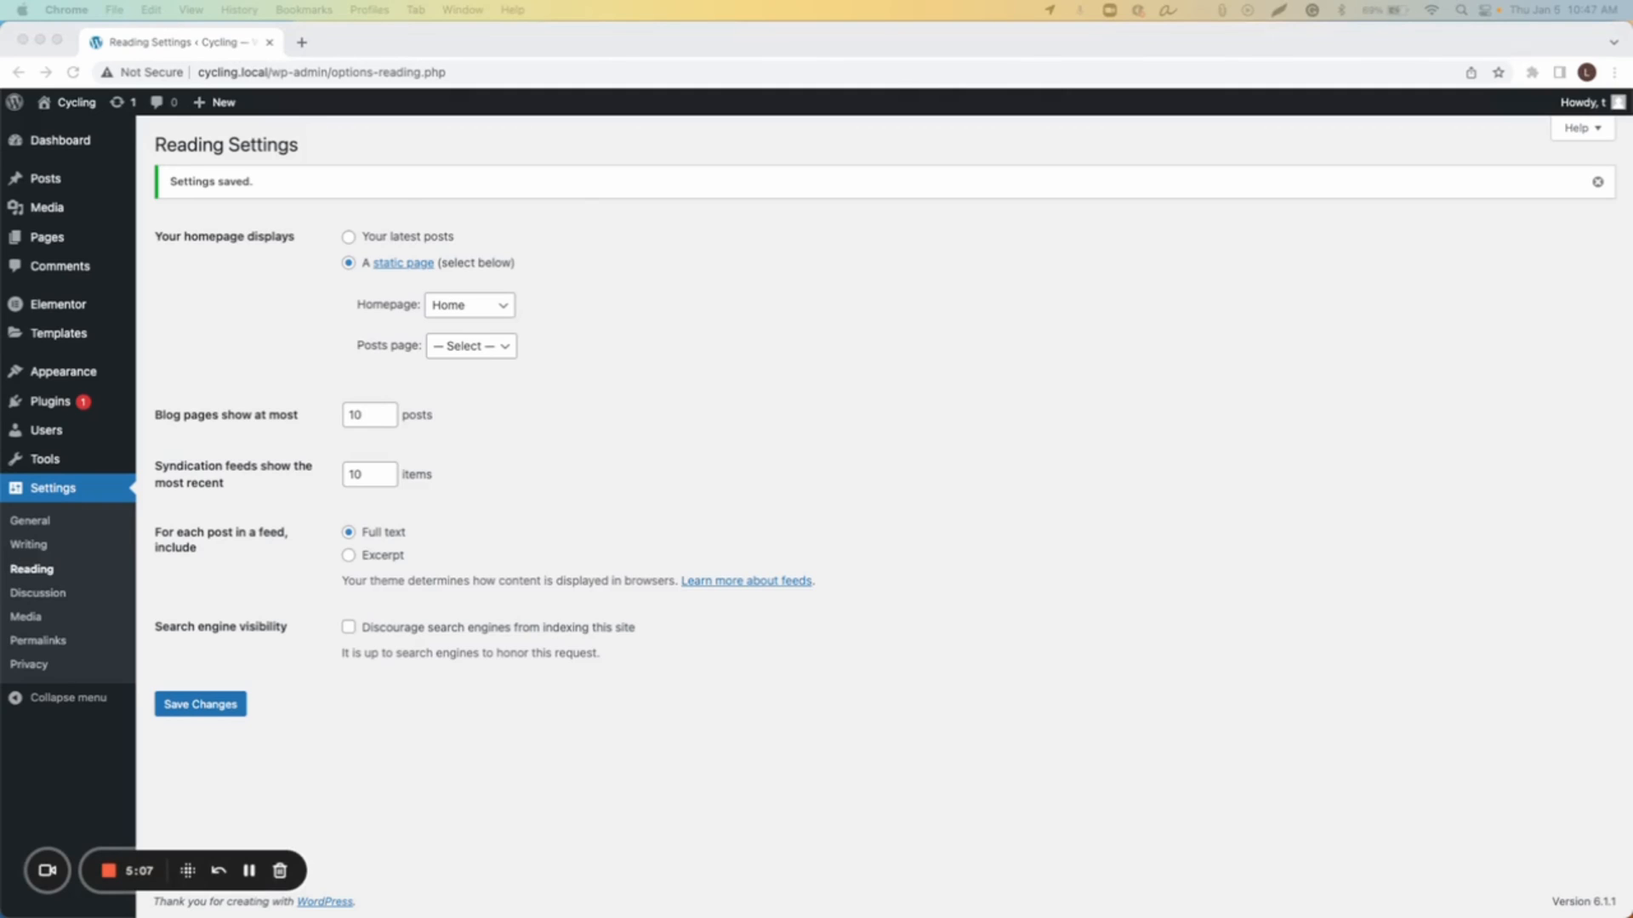
pyautogui.click(757, 482)
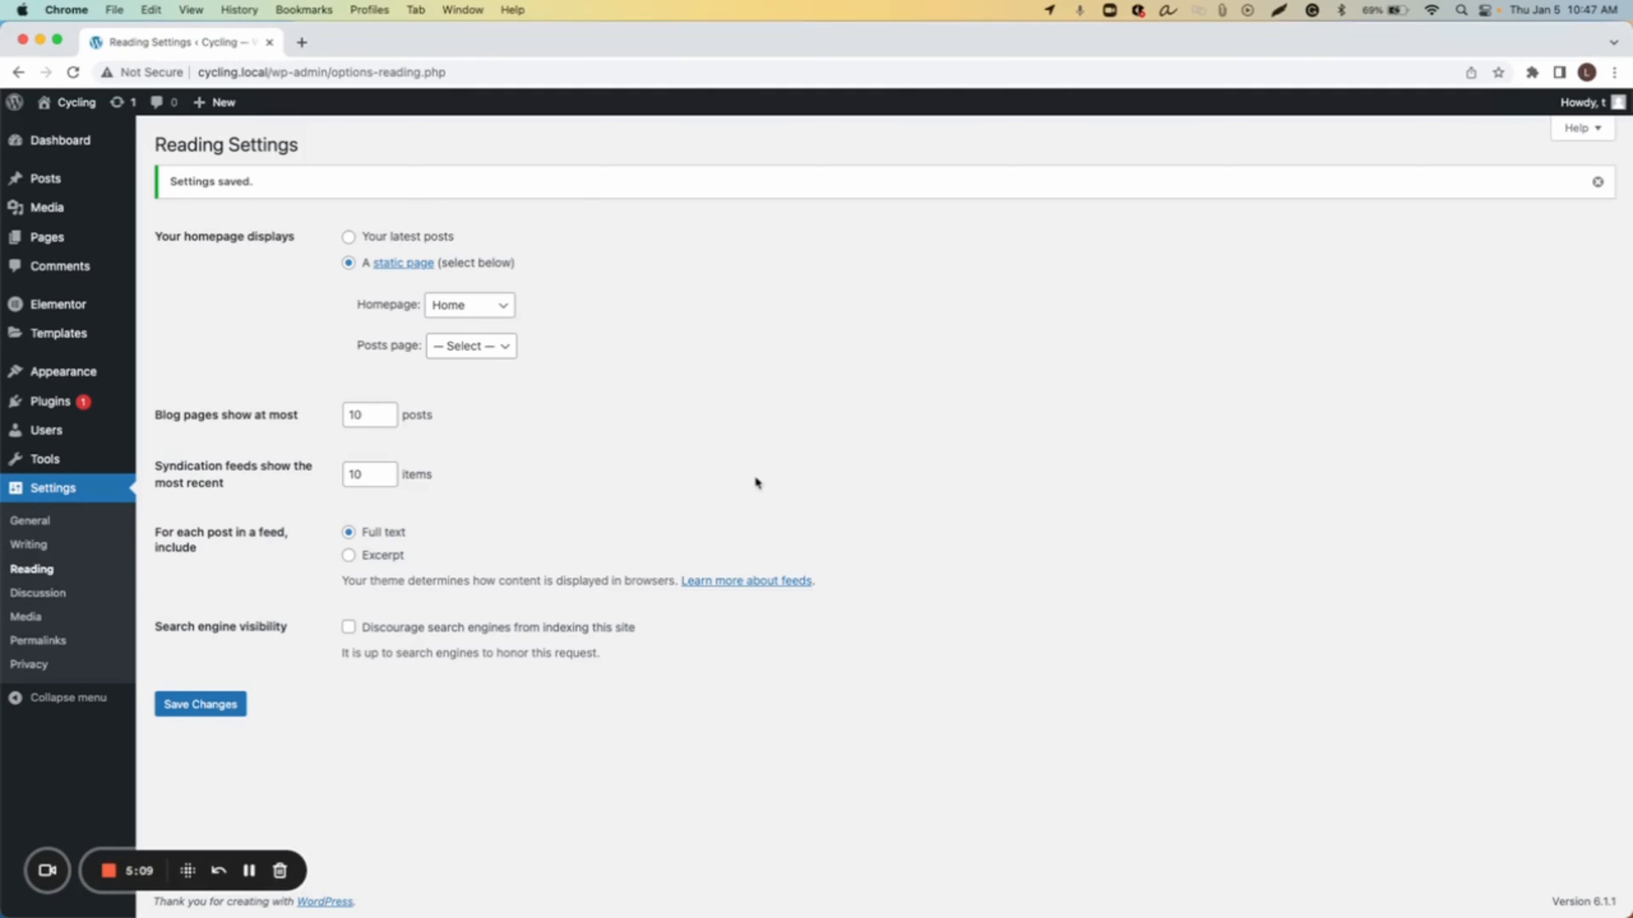
pyautogui.moveTo(81, 336)
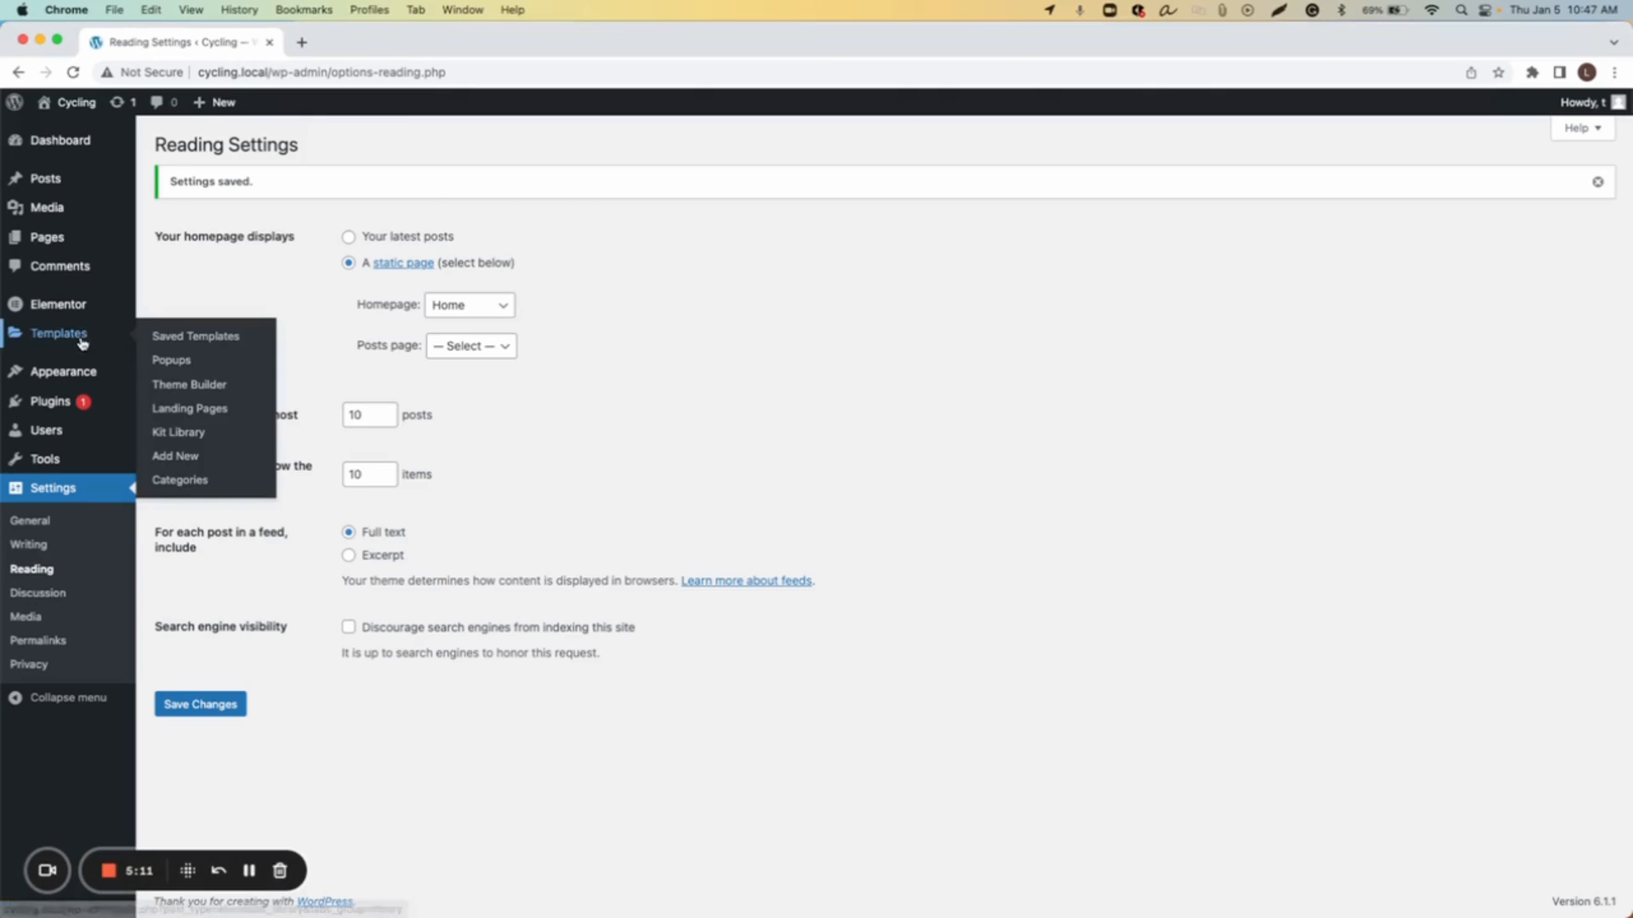
pyautogui.click(205, 366)
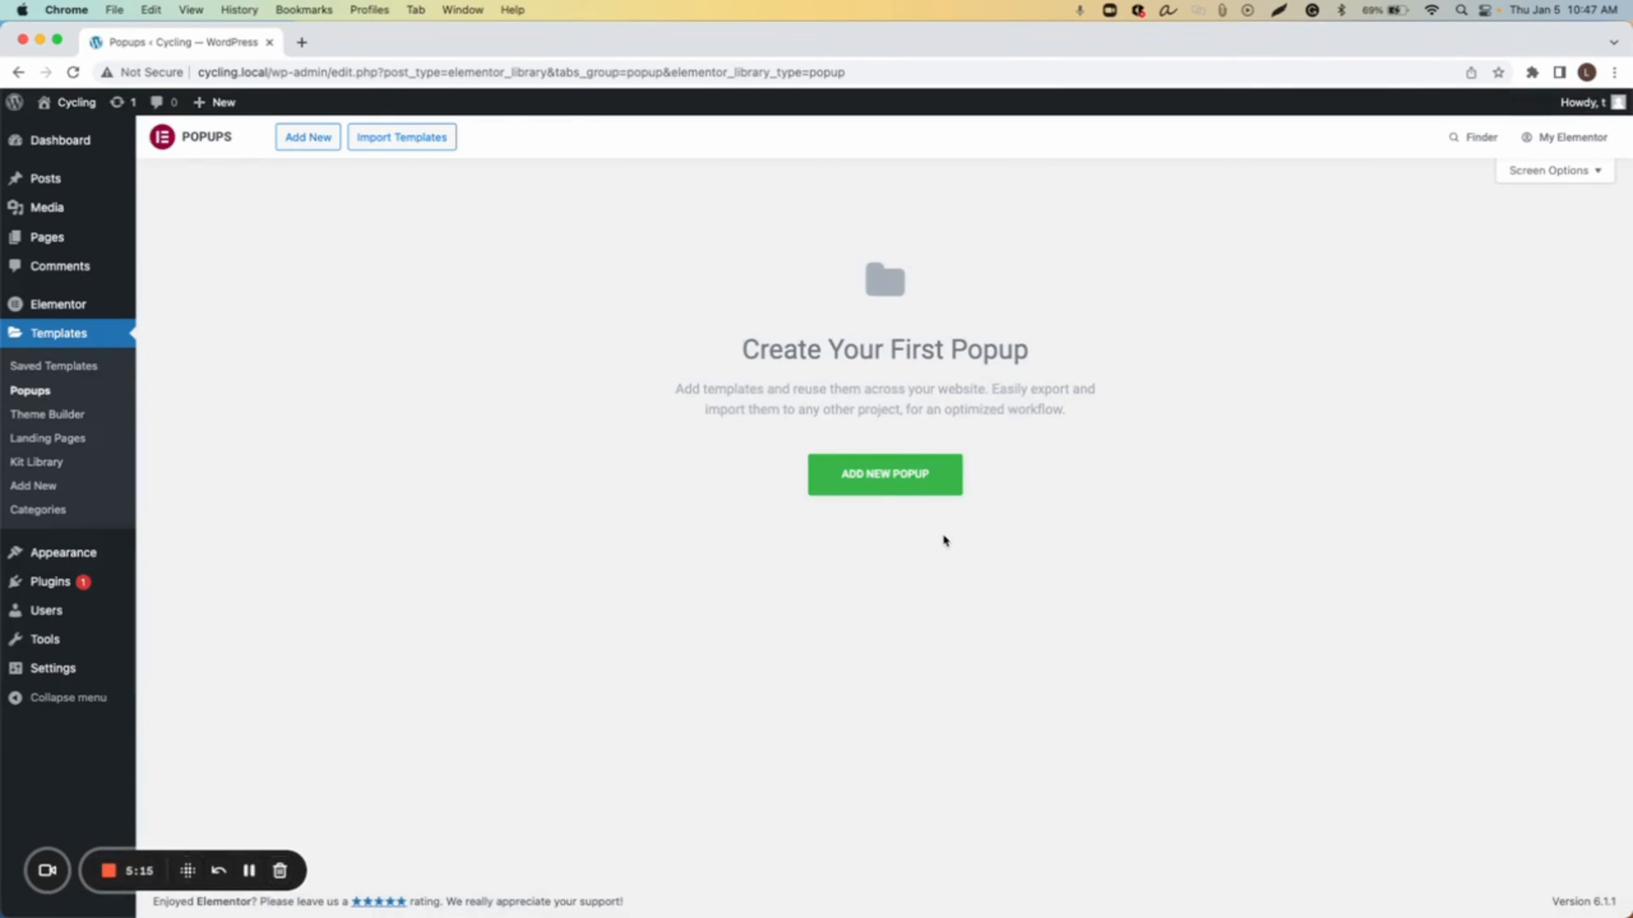
pyautogui.click(889, 477)
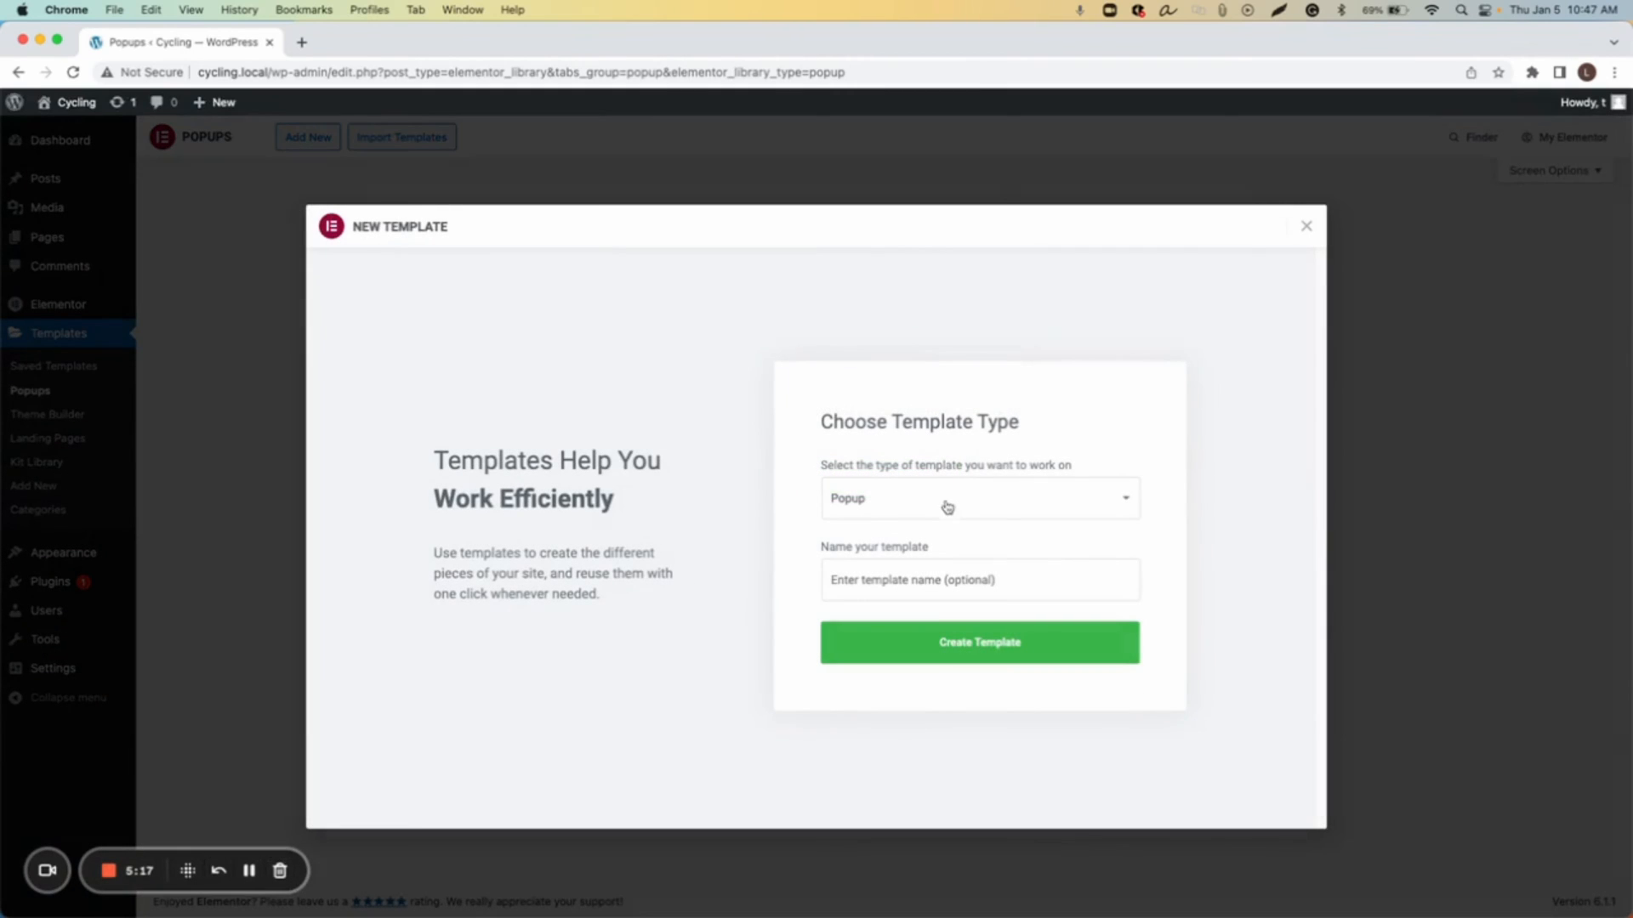
pyautogui.click(993, 586)
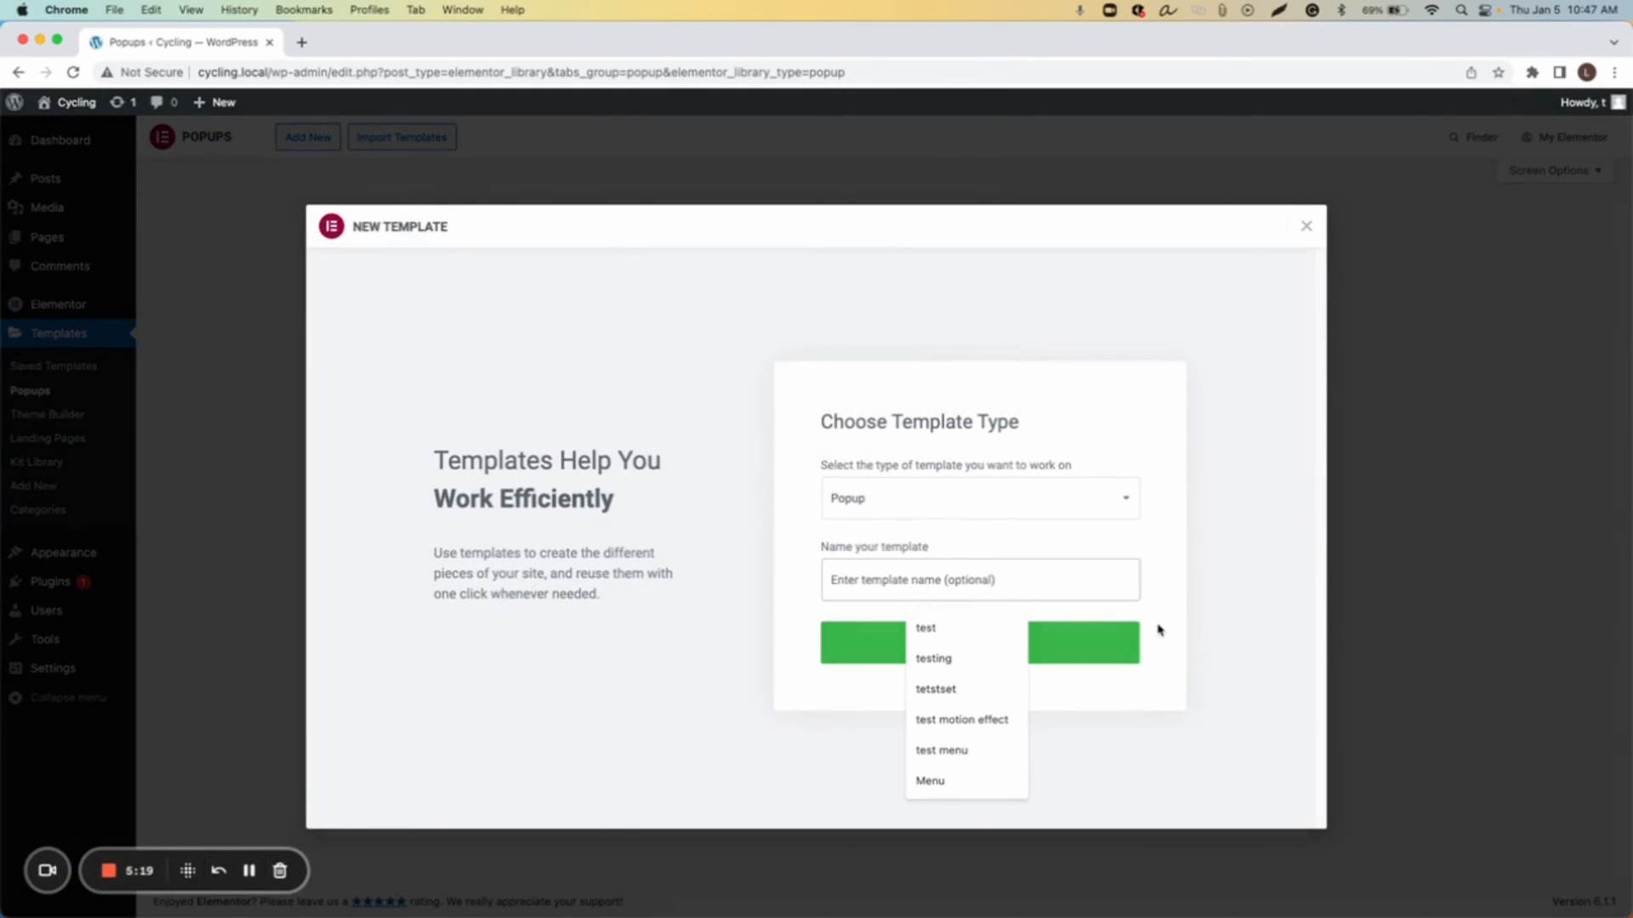
pyautogui.write('Me')
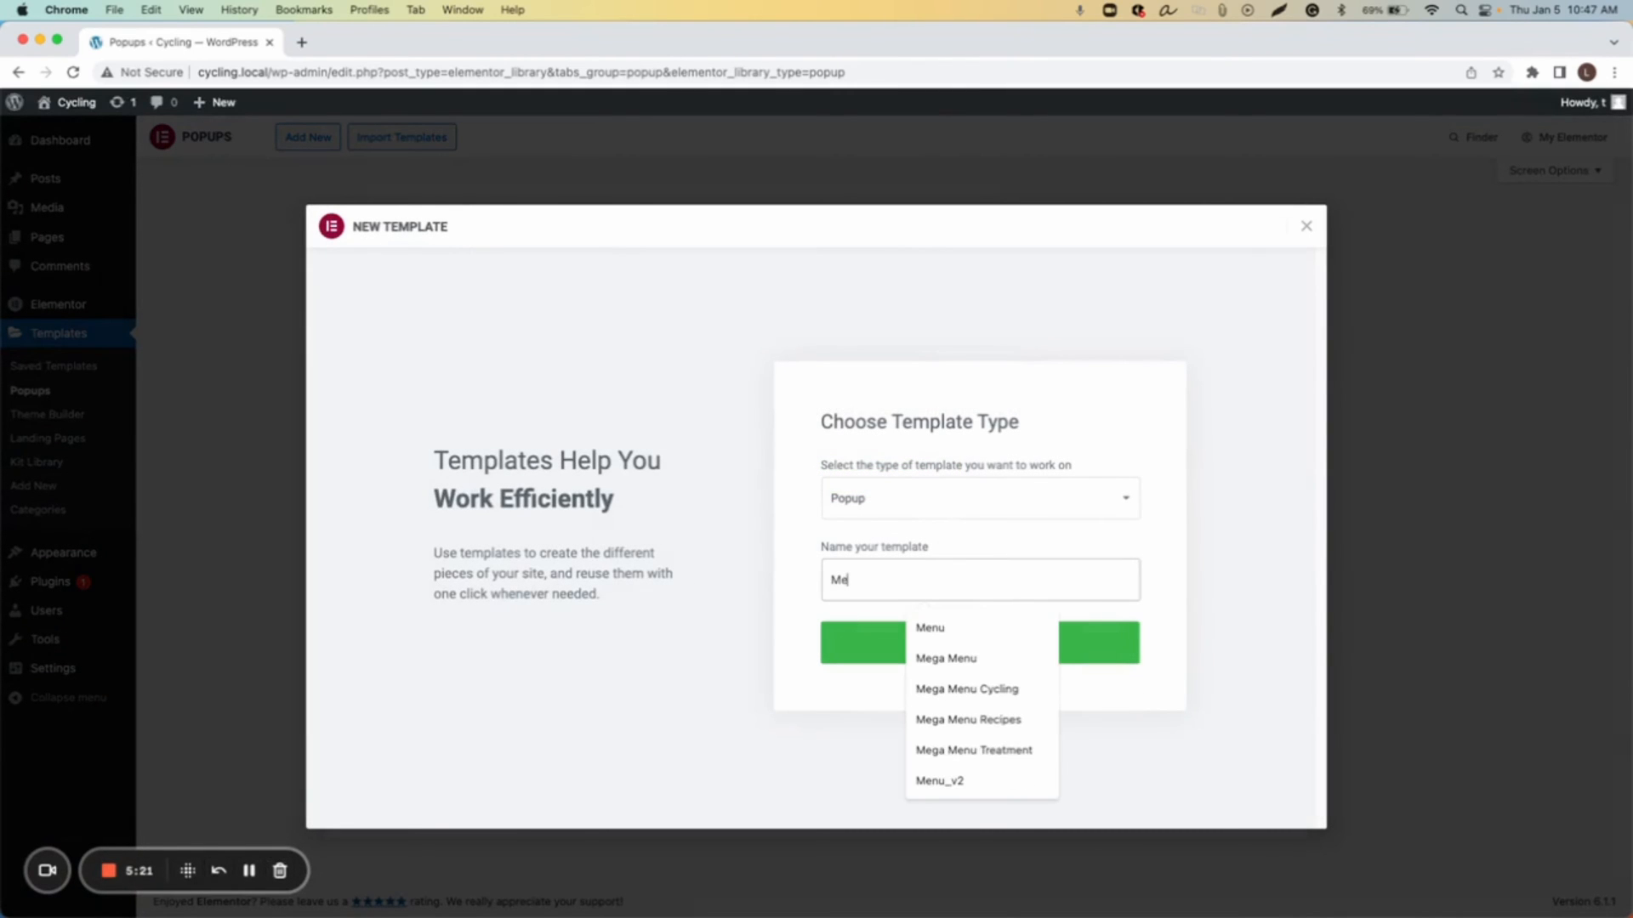
pyautogui.write('ga Menu Cycling')
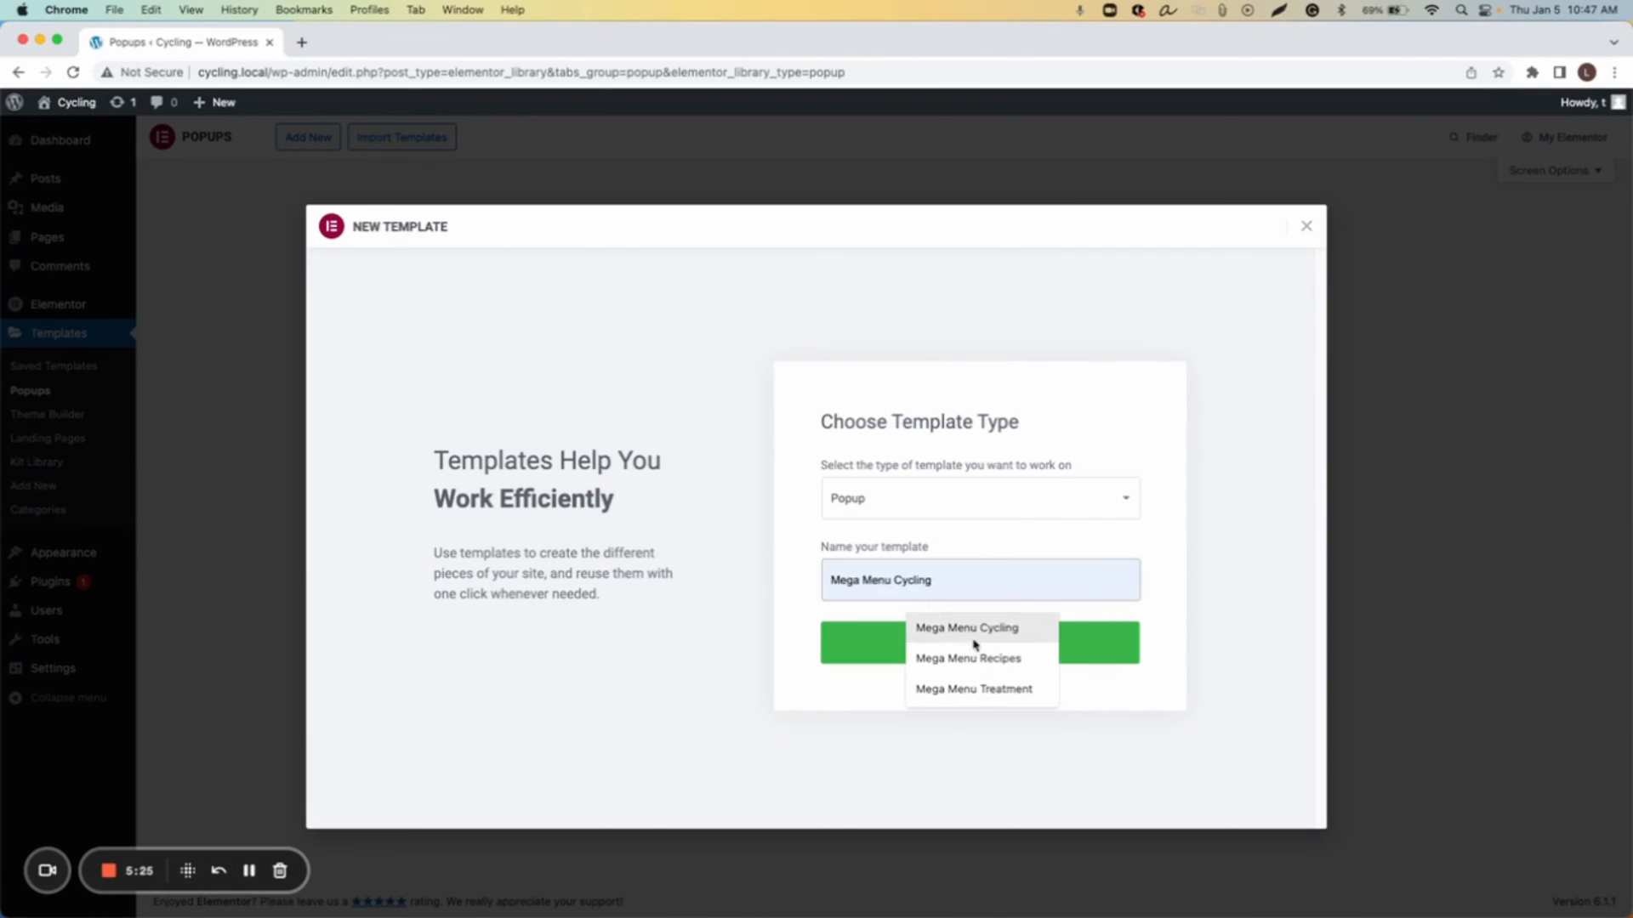
pyautogui.click(974, 631)
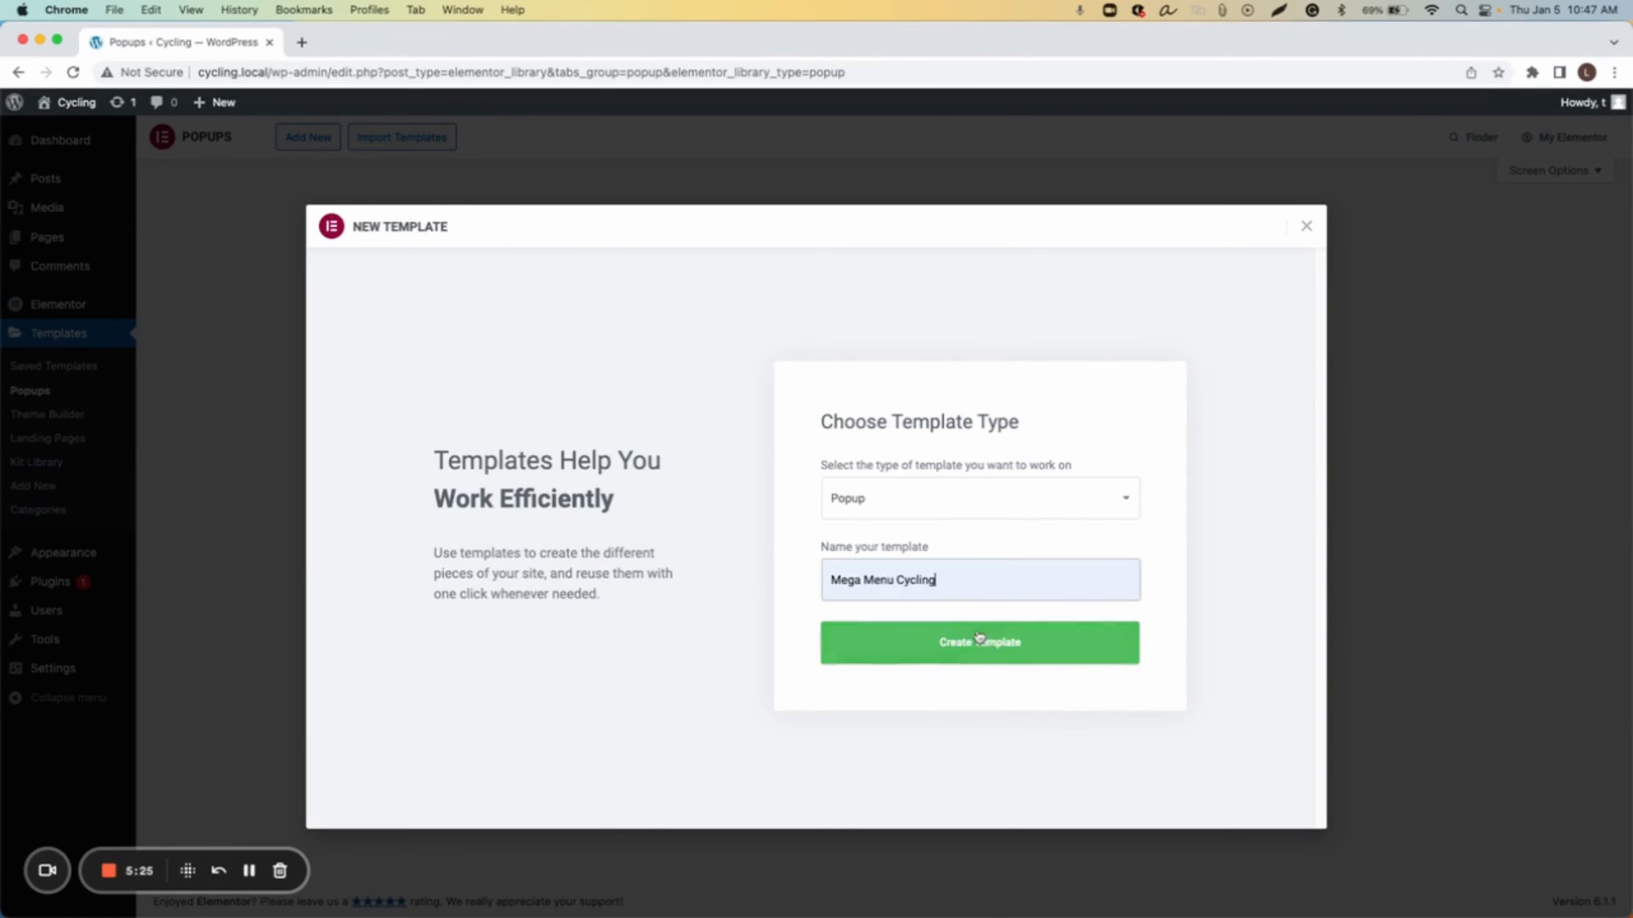
pyautogui.click(993, 661)
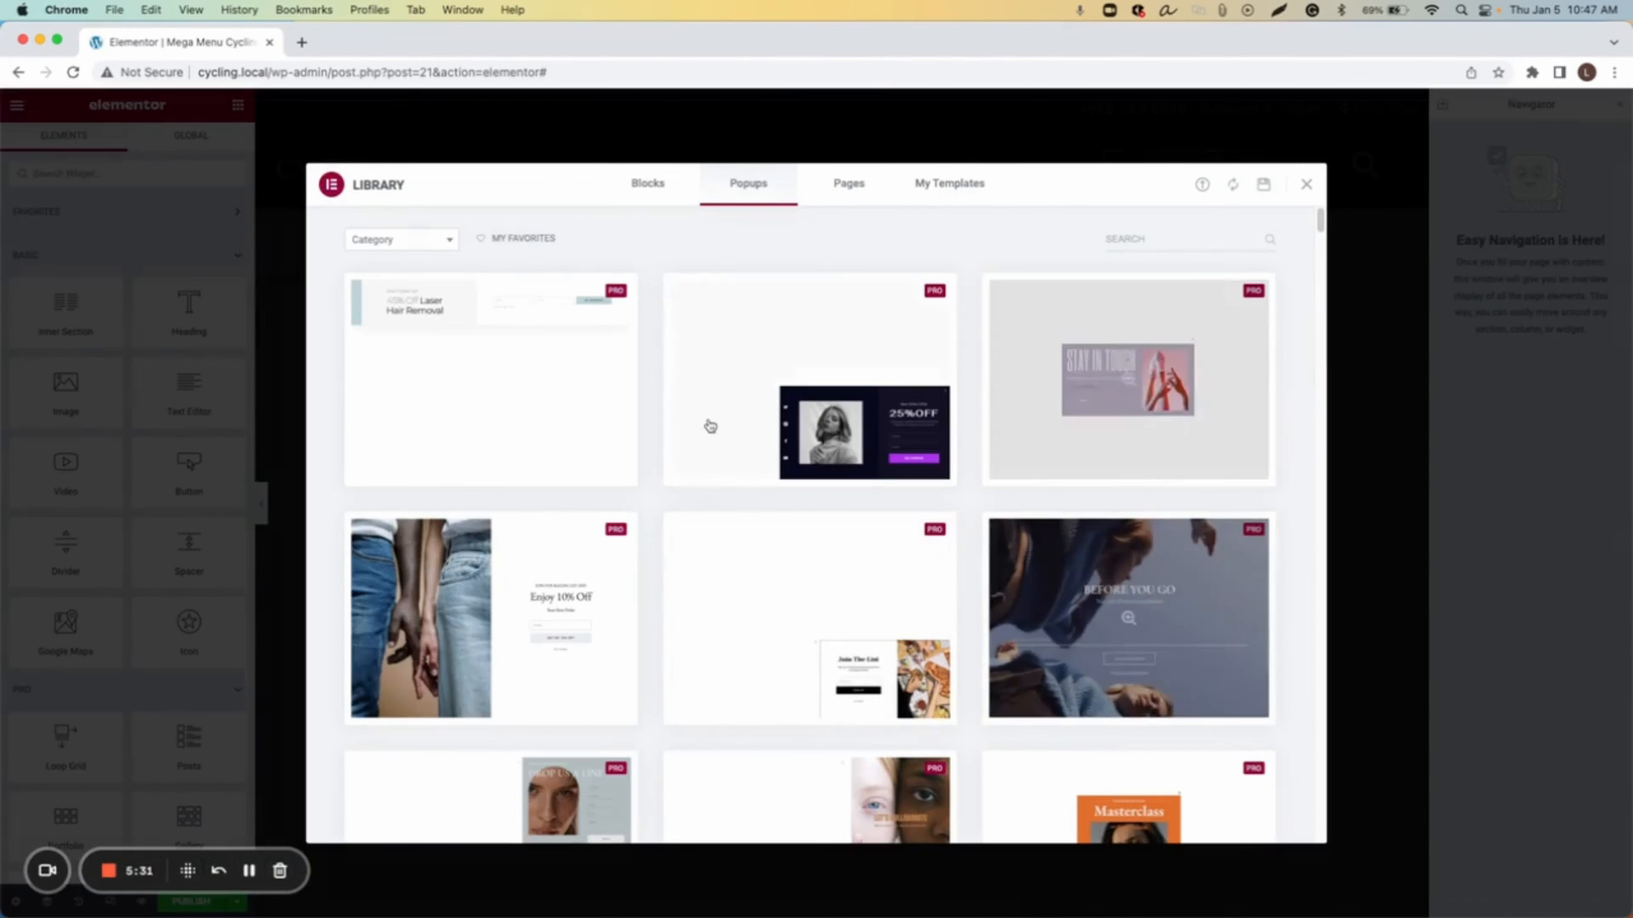
# Step: Close the template library, open the popup settings and set the popup width to 94 vw
pyautogui.click(1306, 184)
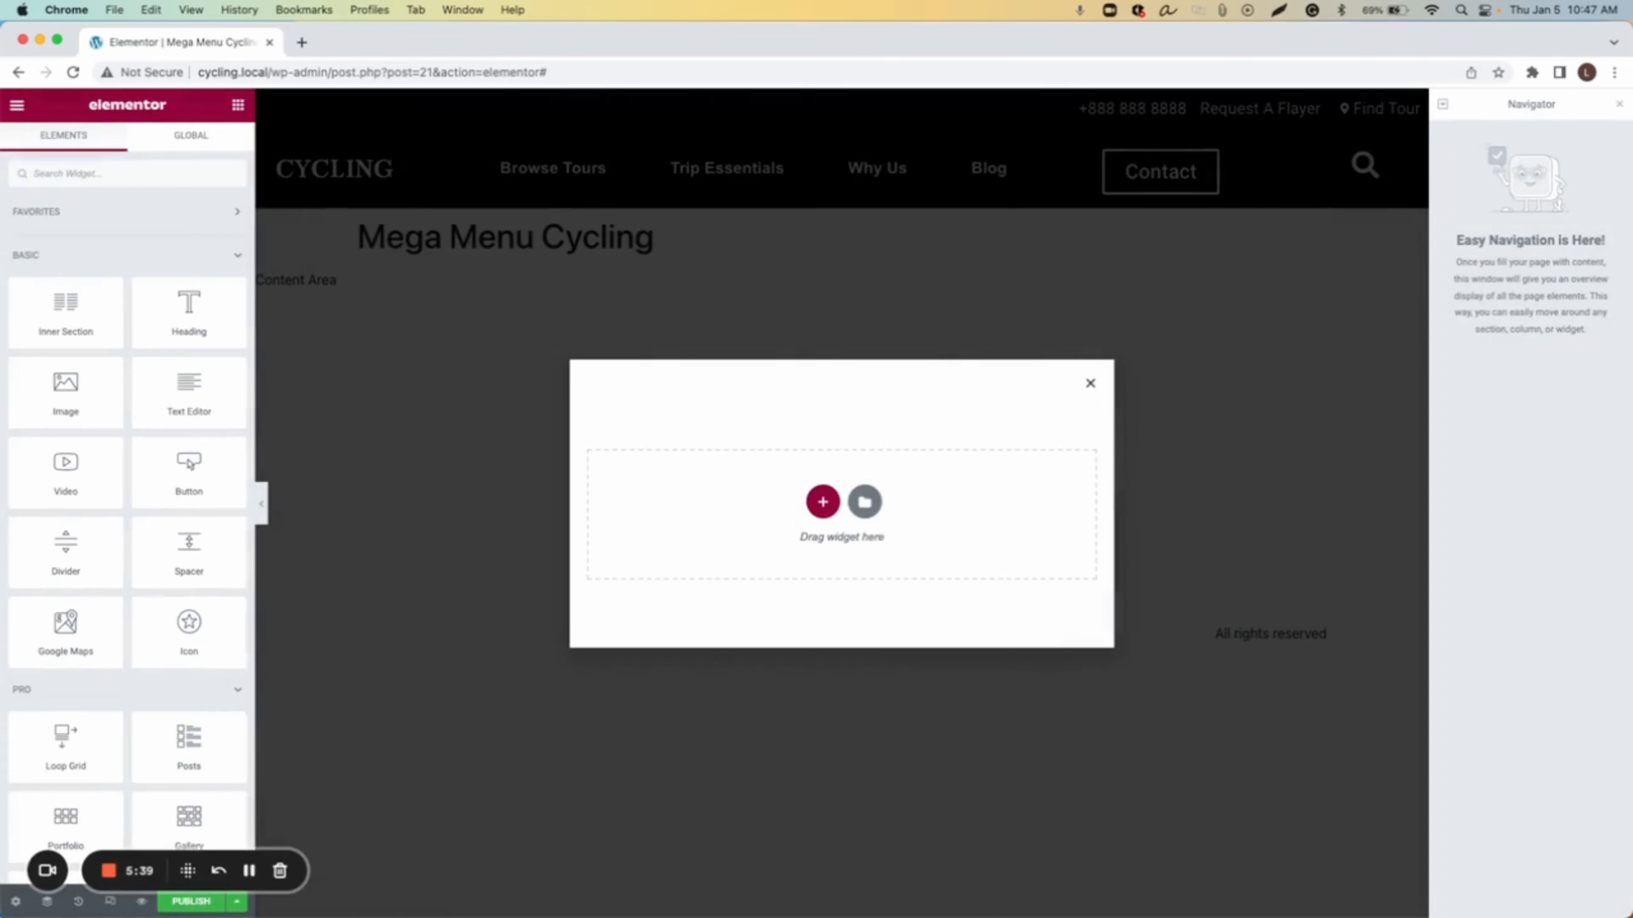
pyautogui.click(13, 903)
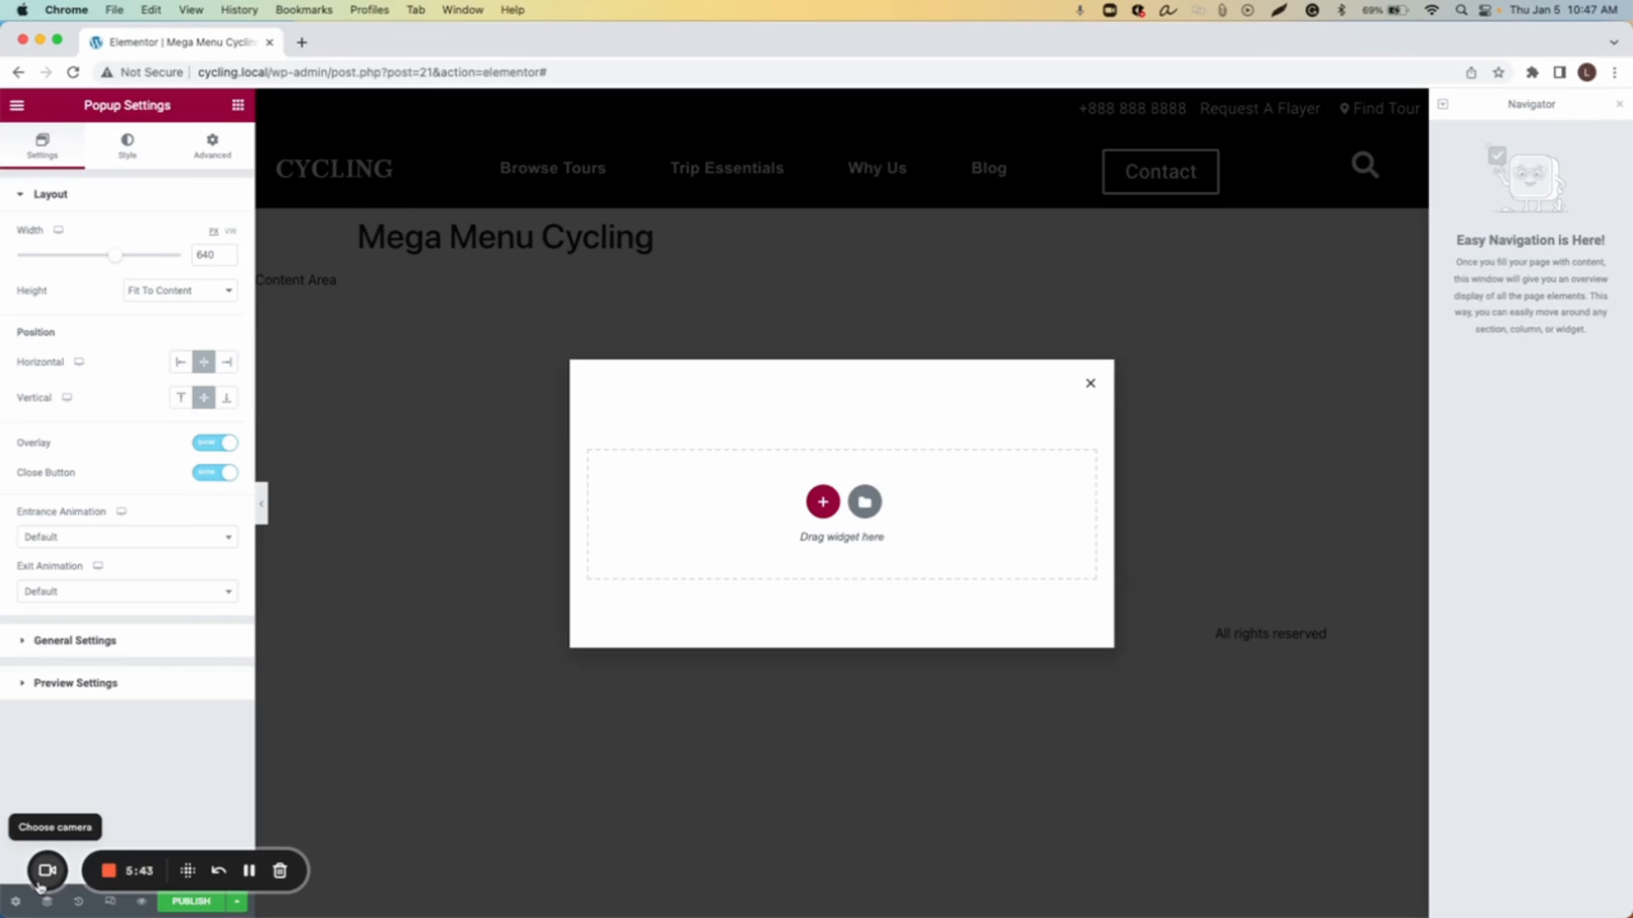
pyautogui.click(230, 231)
pyautogui.moveTo(188, 265)
pyautogui.mouseDown()
pyautogui.moveTo(156, 263)
pyautogui.moveTo(175, 267)
pyautogui.mouseUp()
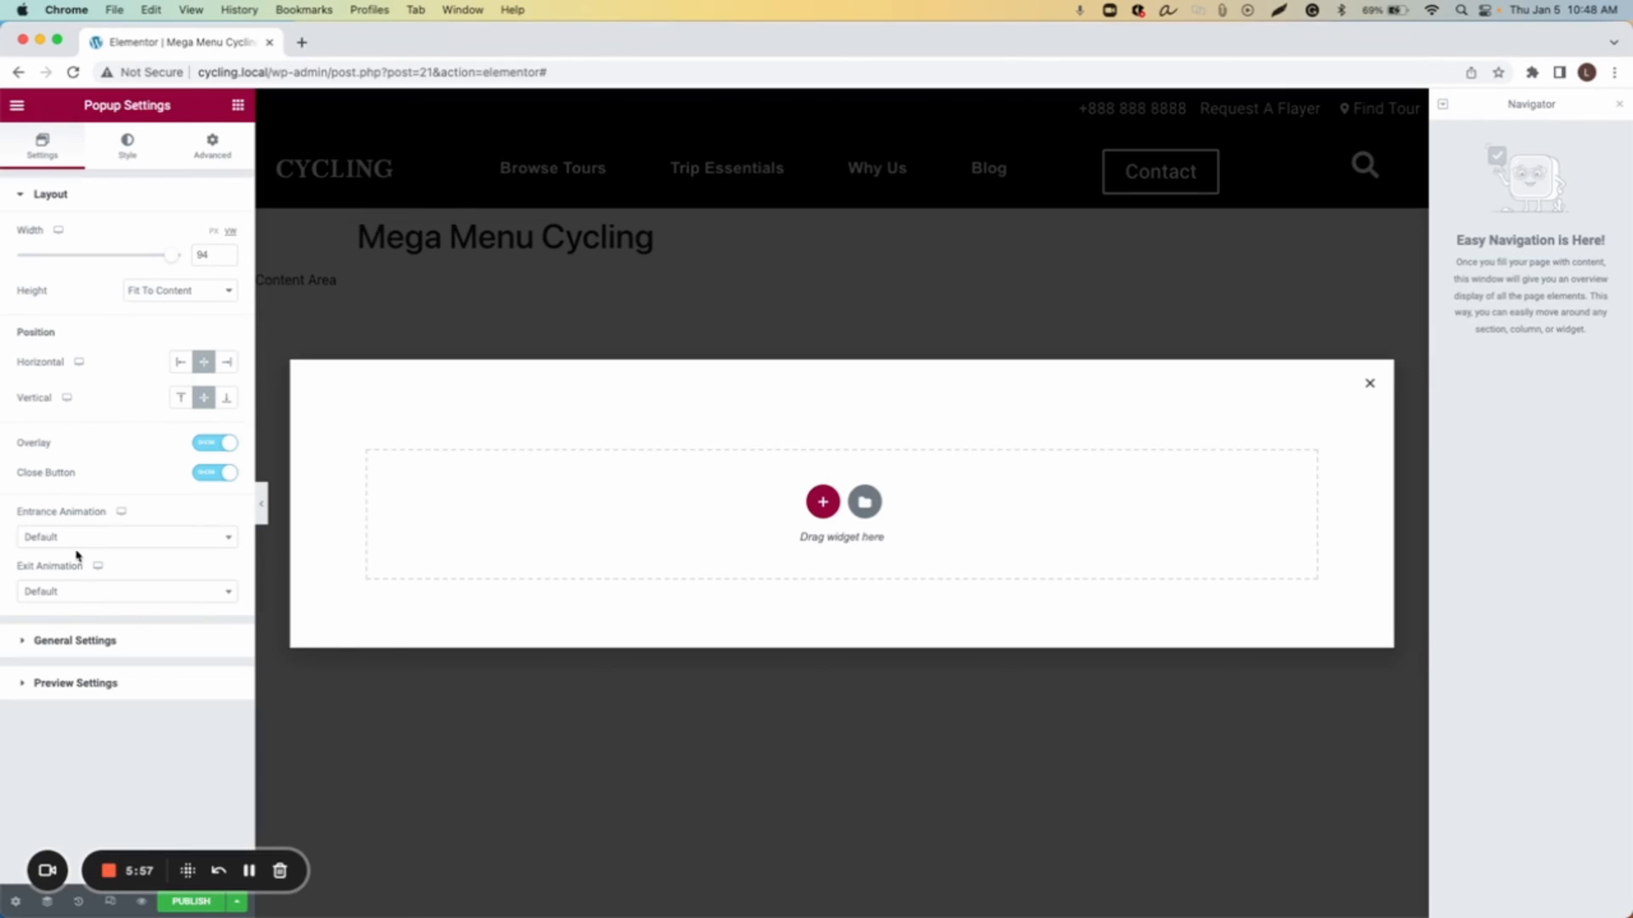
# Step: Set the popup height to Custom with a custom height of 580
pyautogui.click(174, 290)
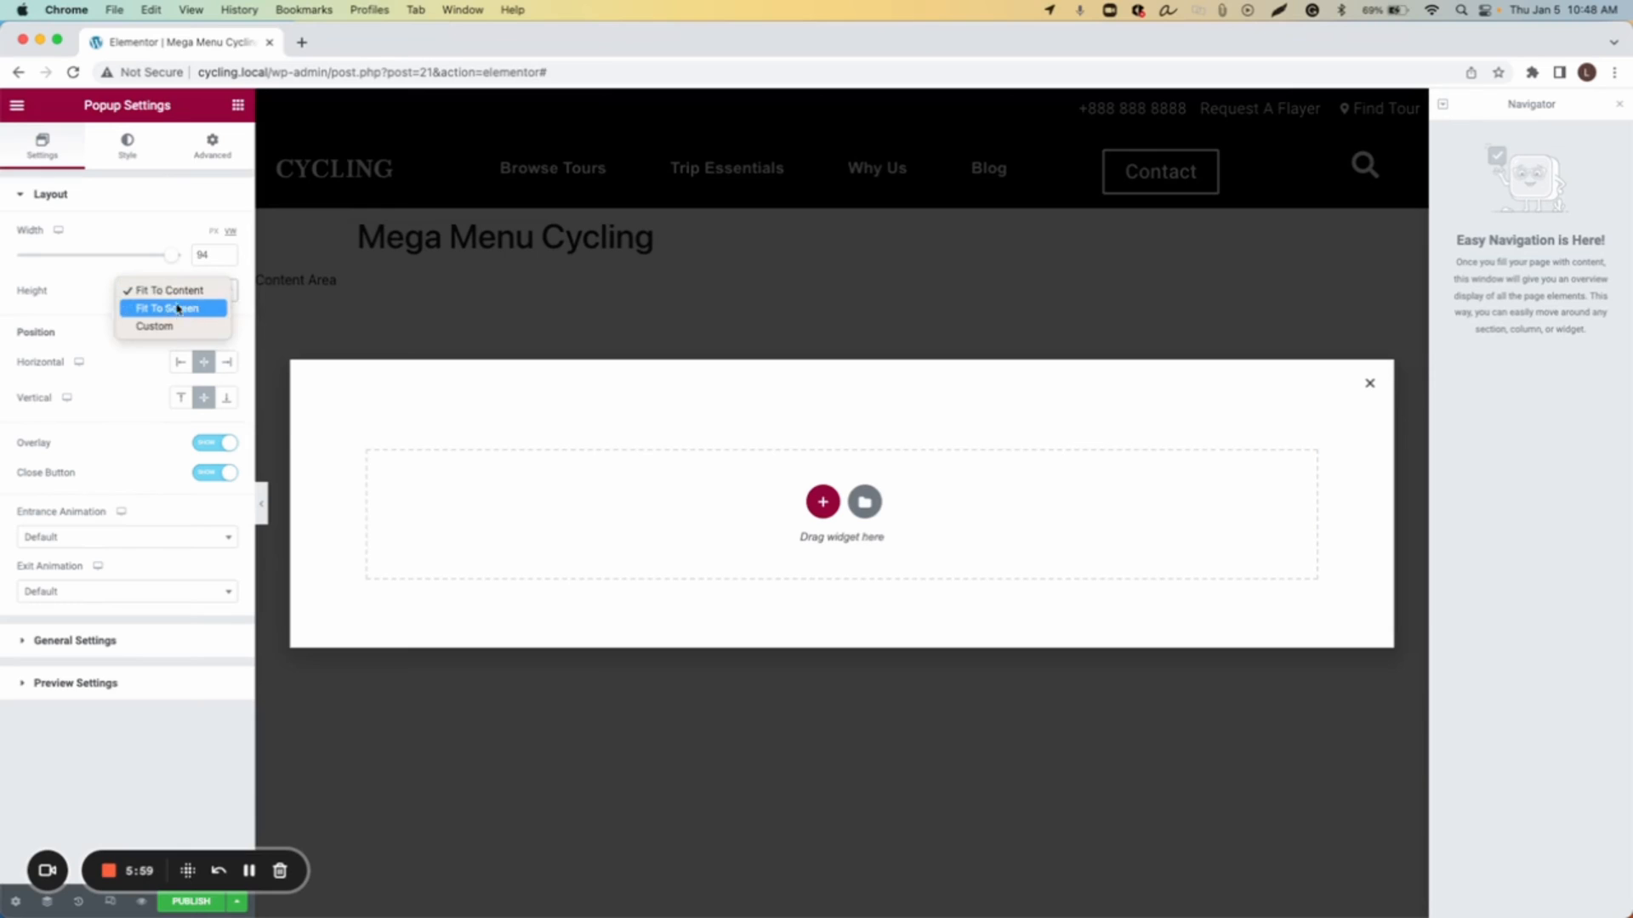
pyautogui.click(179, 327)
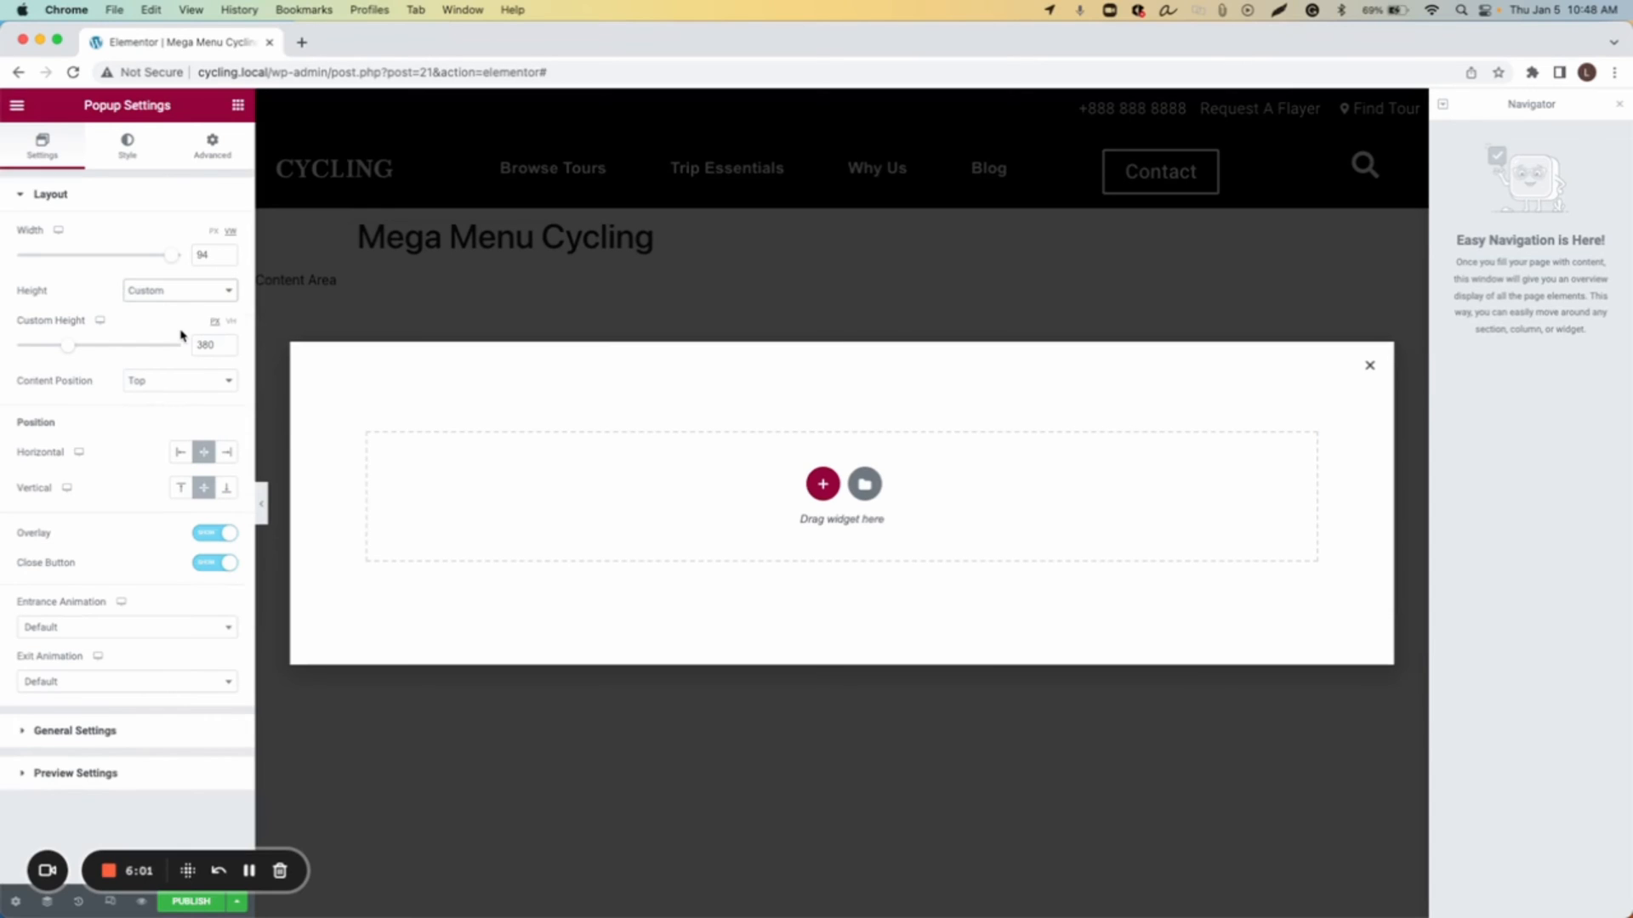
pyautogui.doubleClick(202, 344)
pyautogui.write('580')
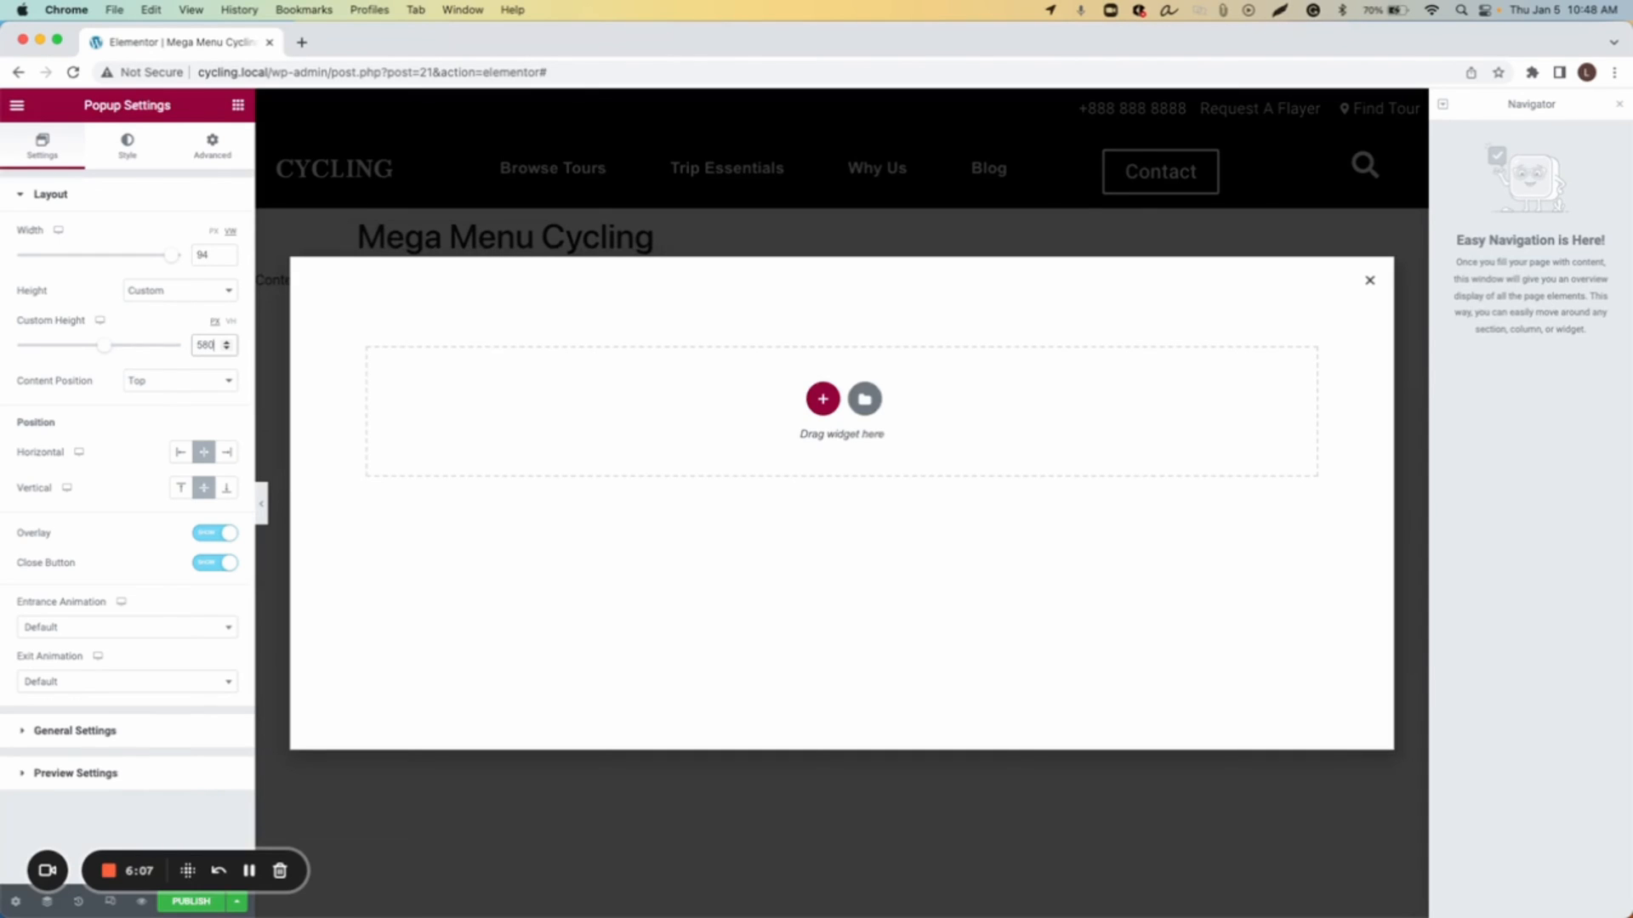
# Step: Turn off the overlay and close button, then publish the popup with Save & Close
pyautogui.click(221, 534)
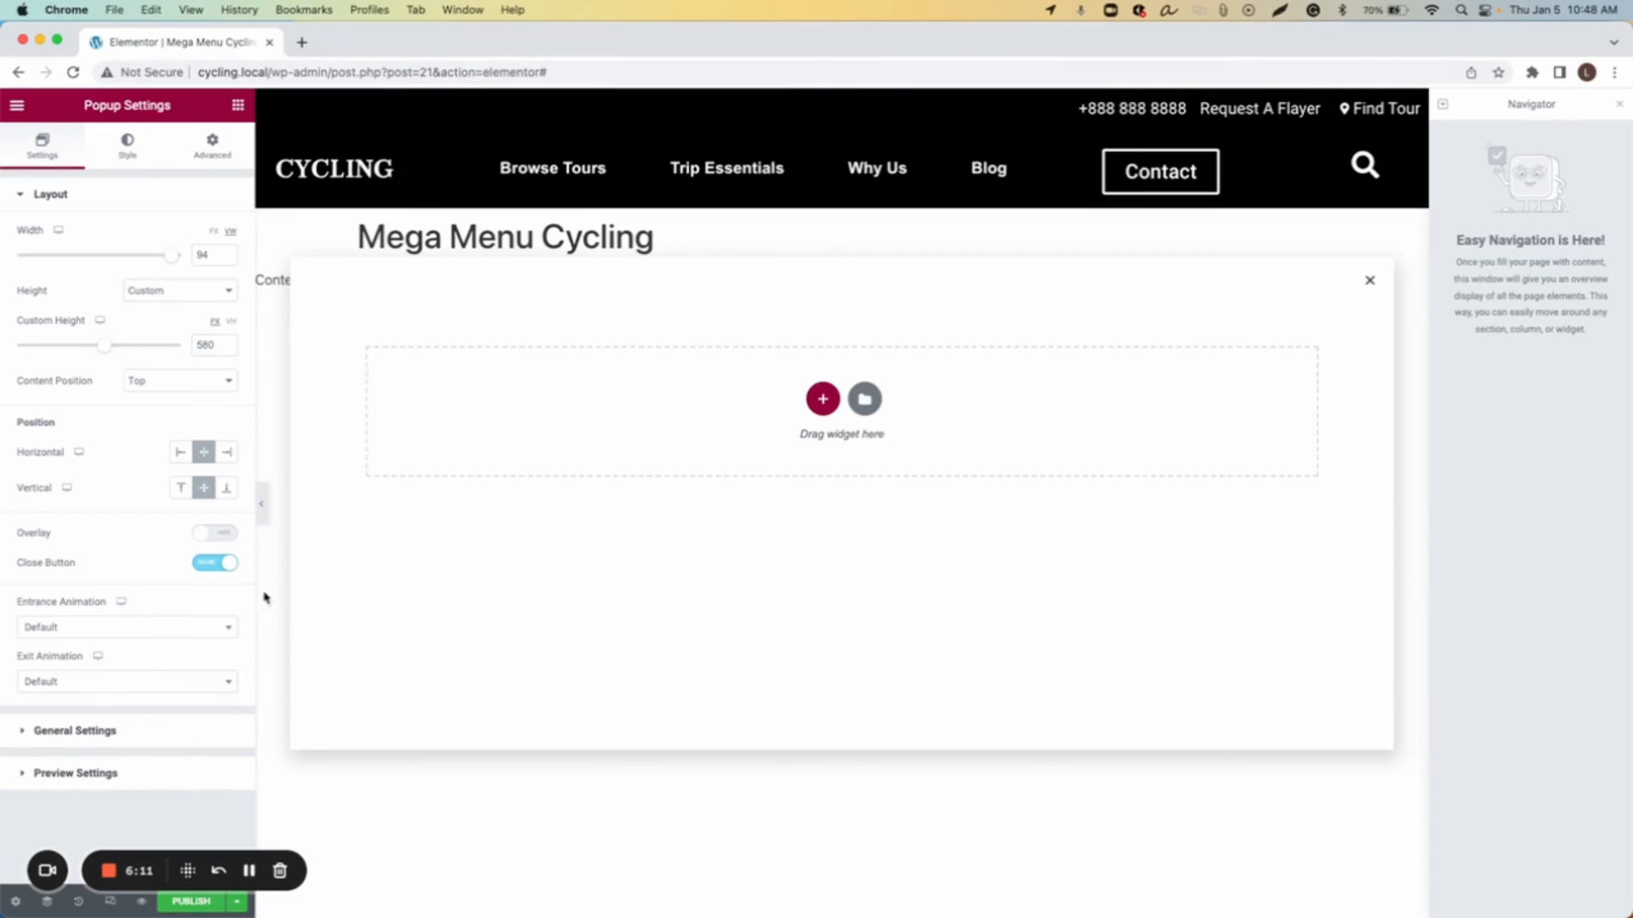
pyautogui.click(226, 563)
pyautogui.click(196, 908)
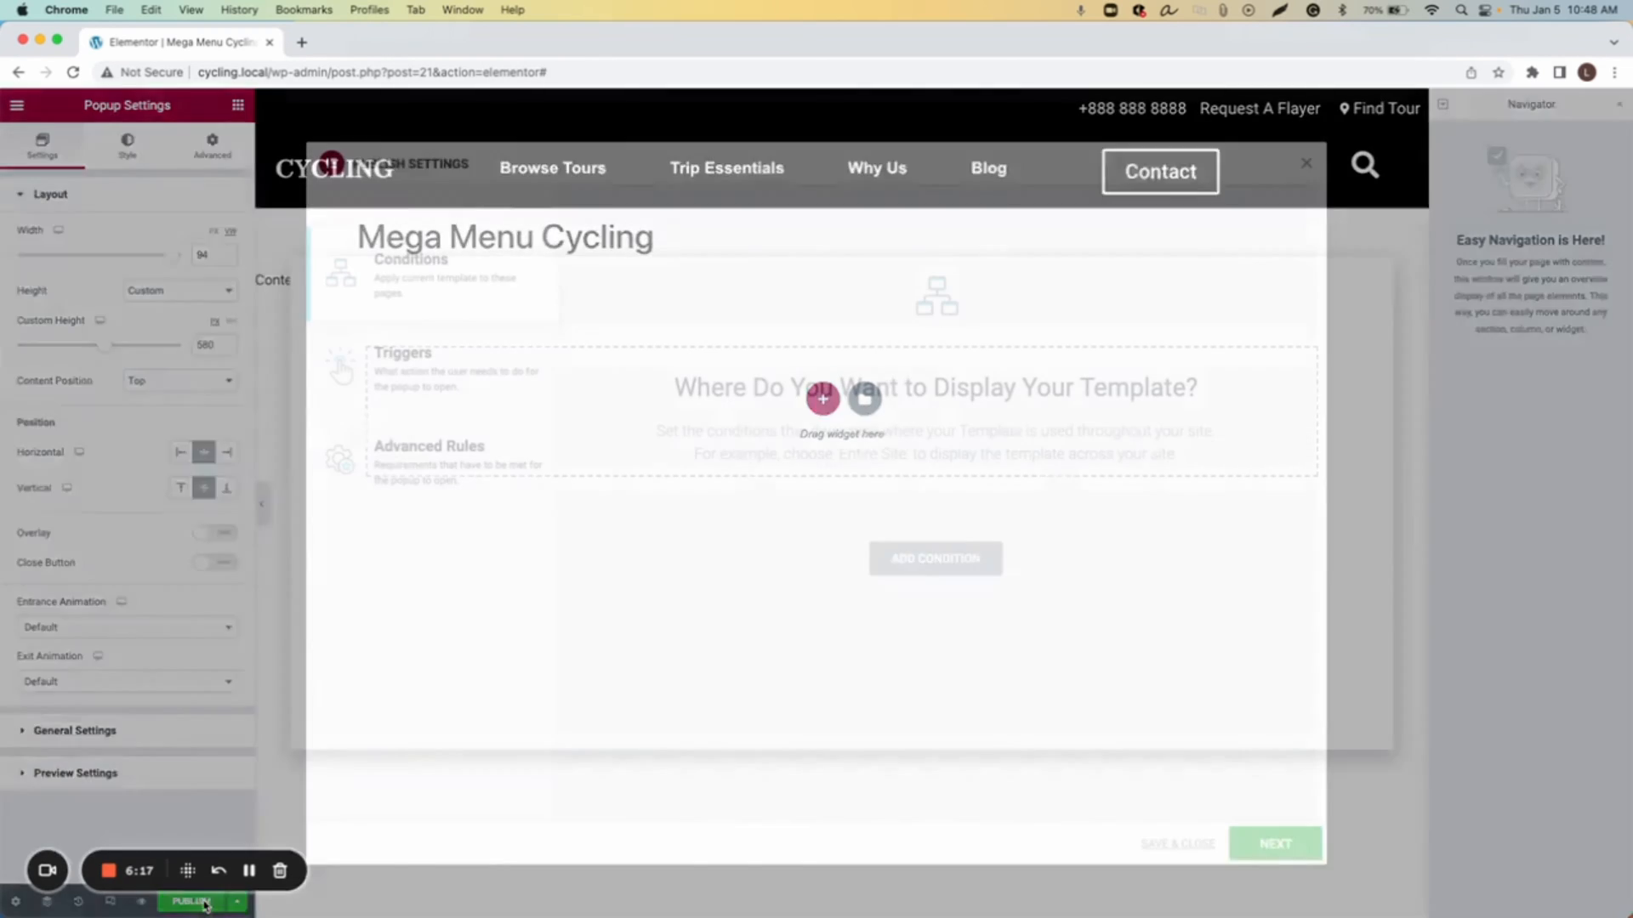
pyautogui.click(1184, 844)
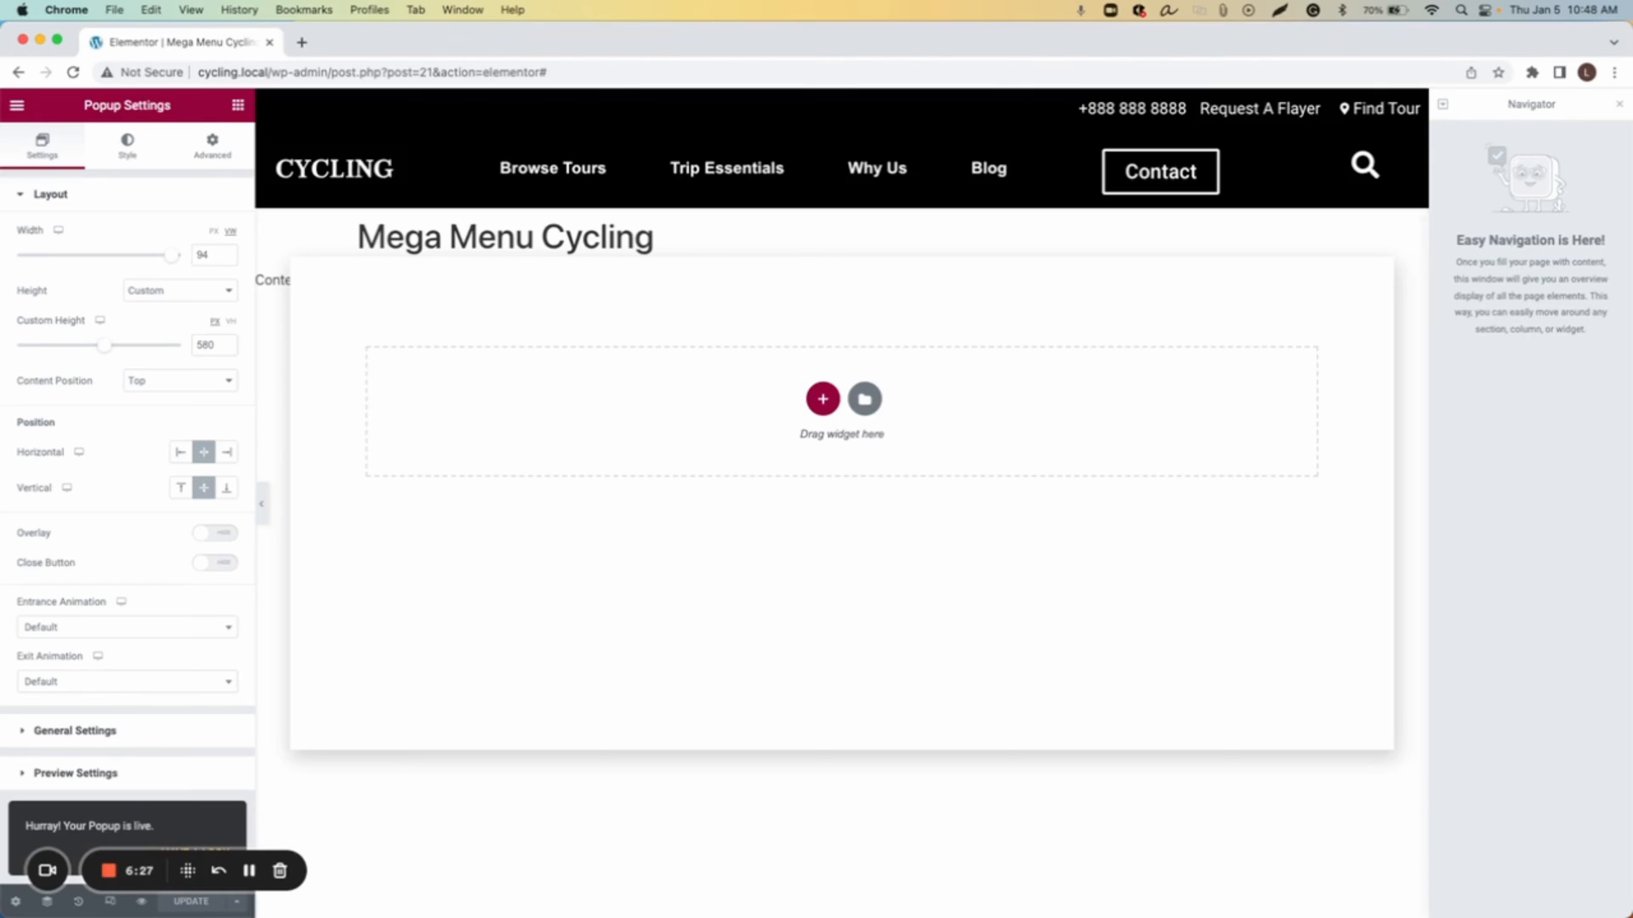
# Step: Add a single-column section to the popup and give it a classic black (#000000) background
pyautogui.click(822, 399)
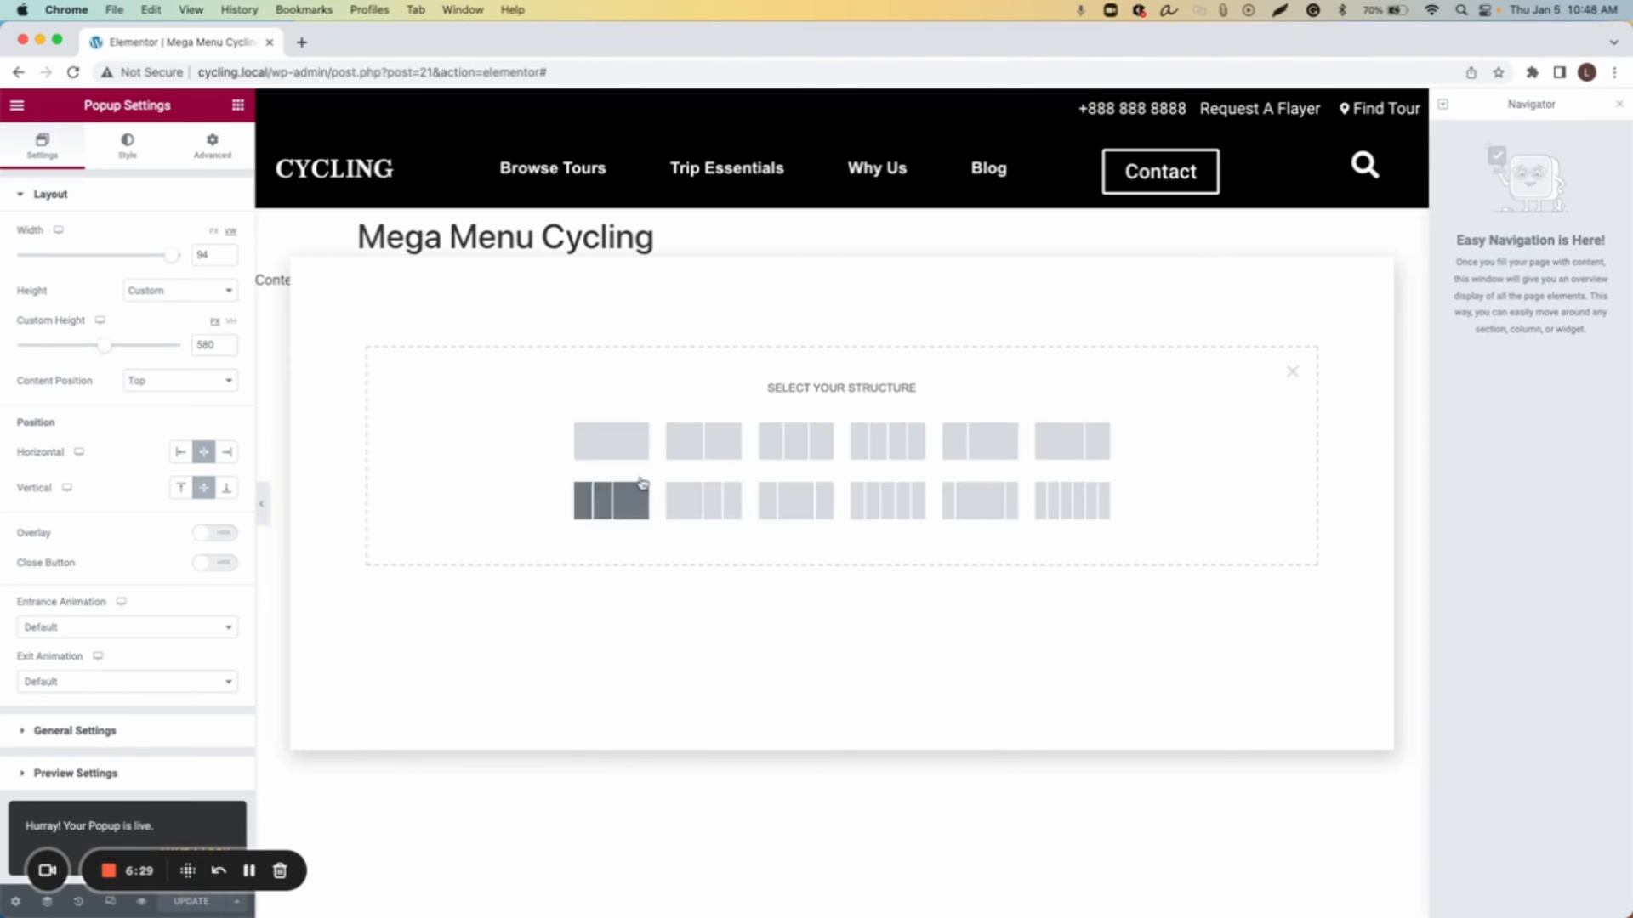
pyautogui.click(622, 455)
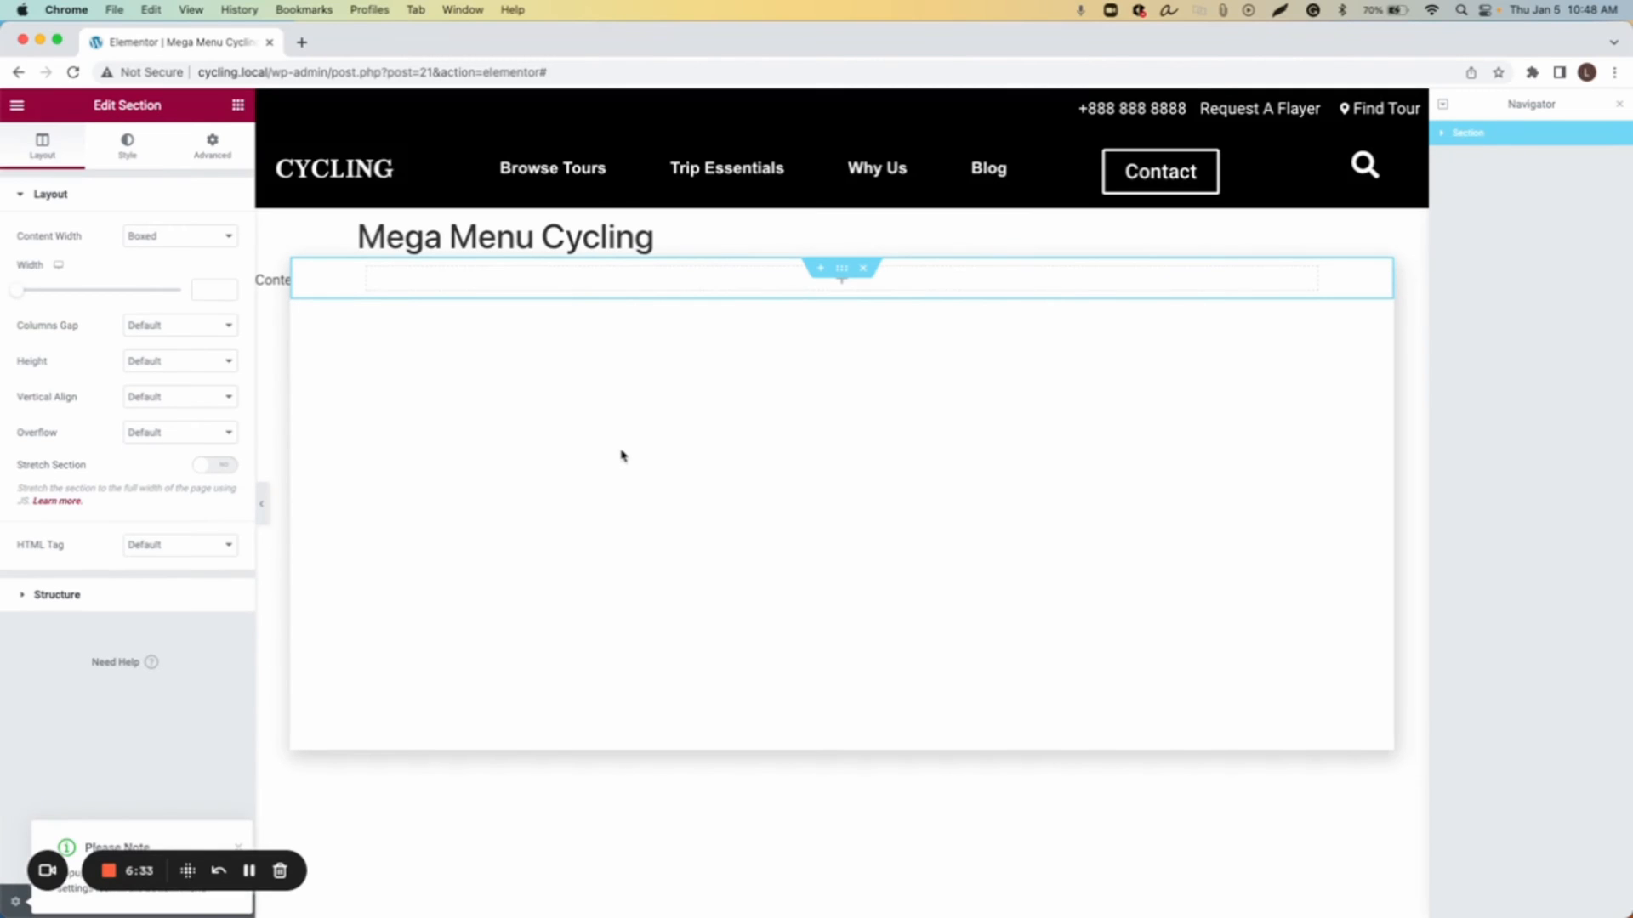
pyautogui.click(127, 146)
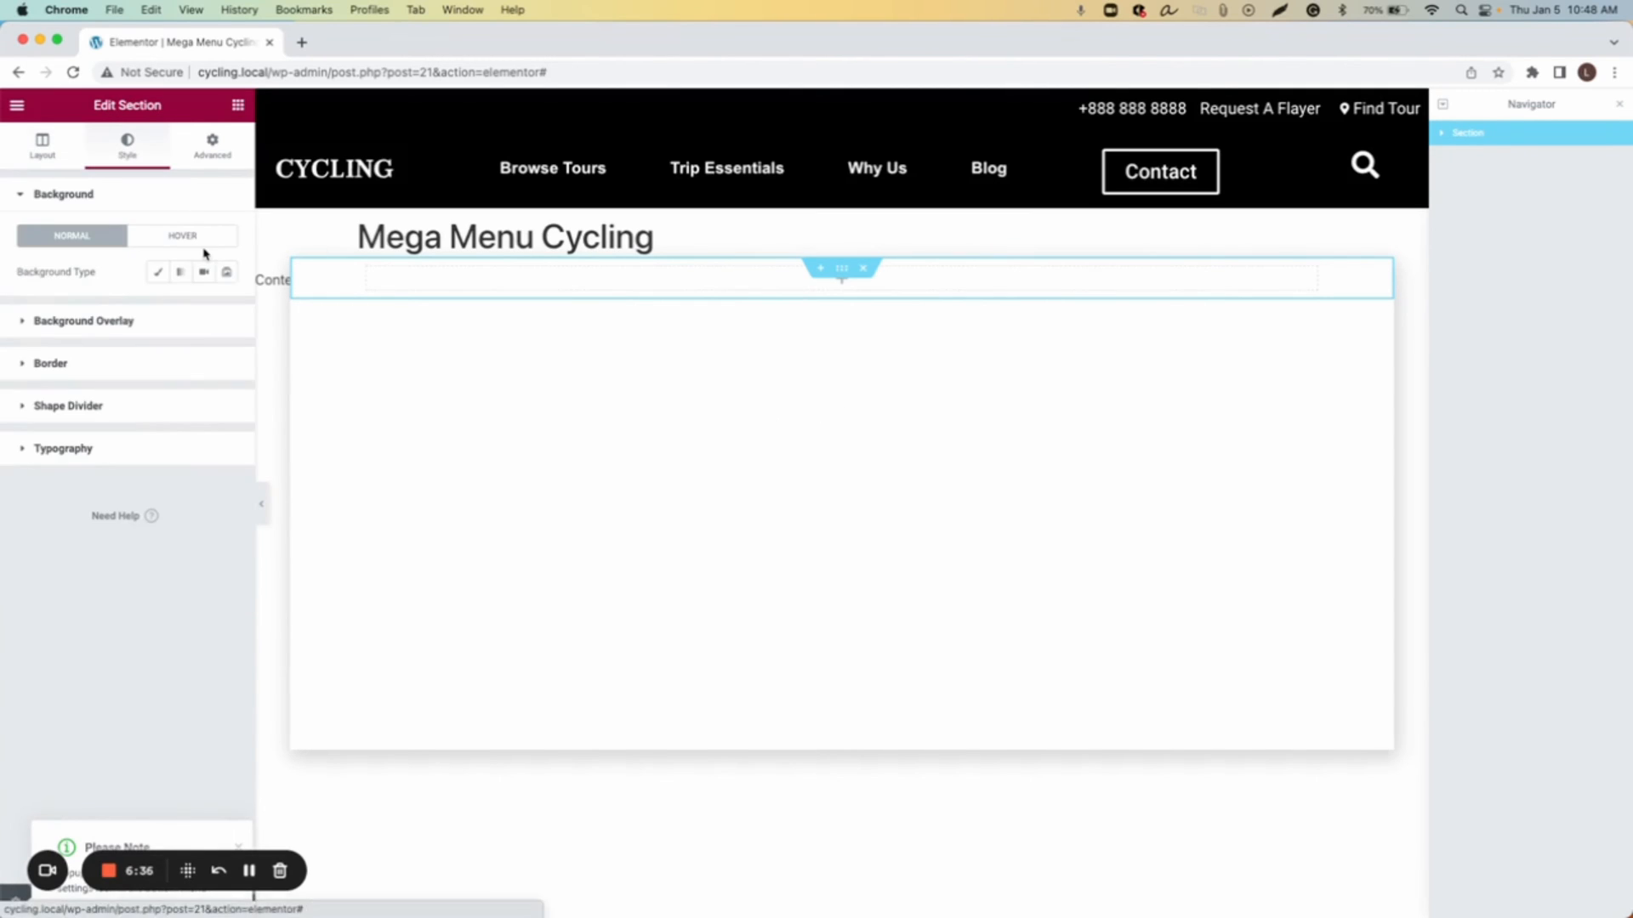
pyautogui.click(159, 273)
pyautogui.click(226, 307)
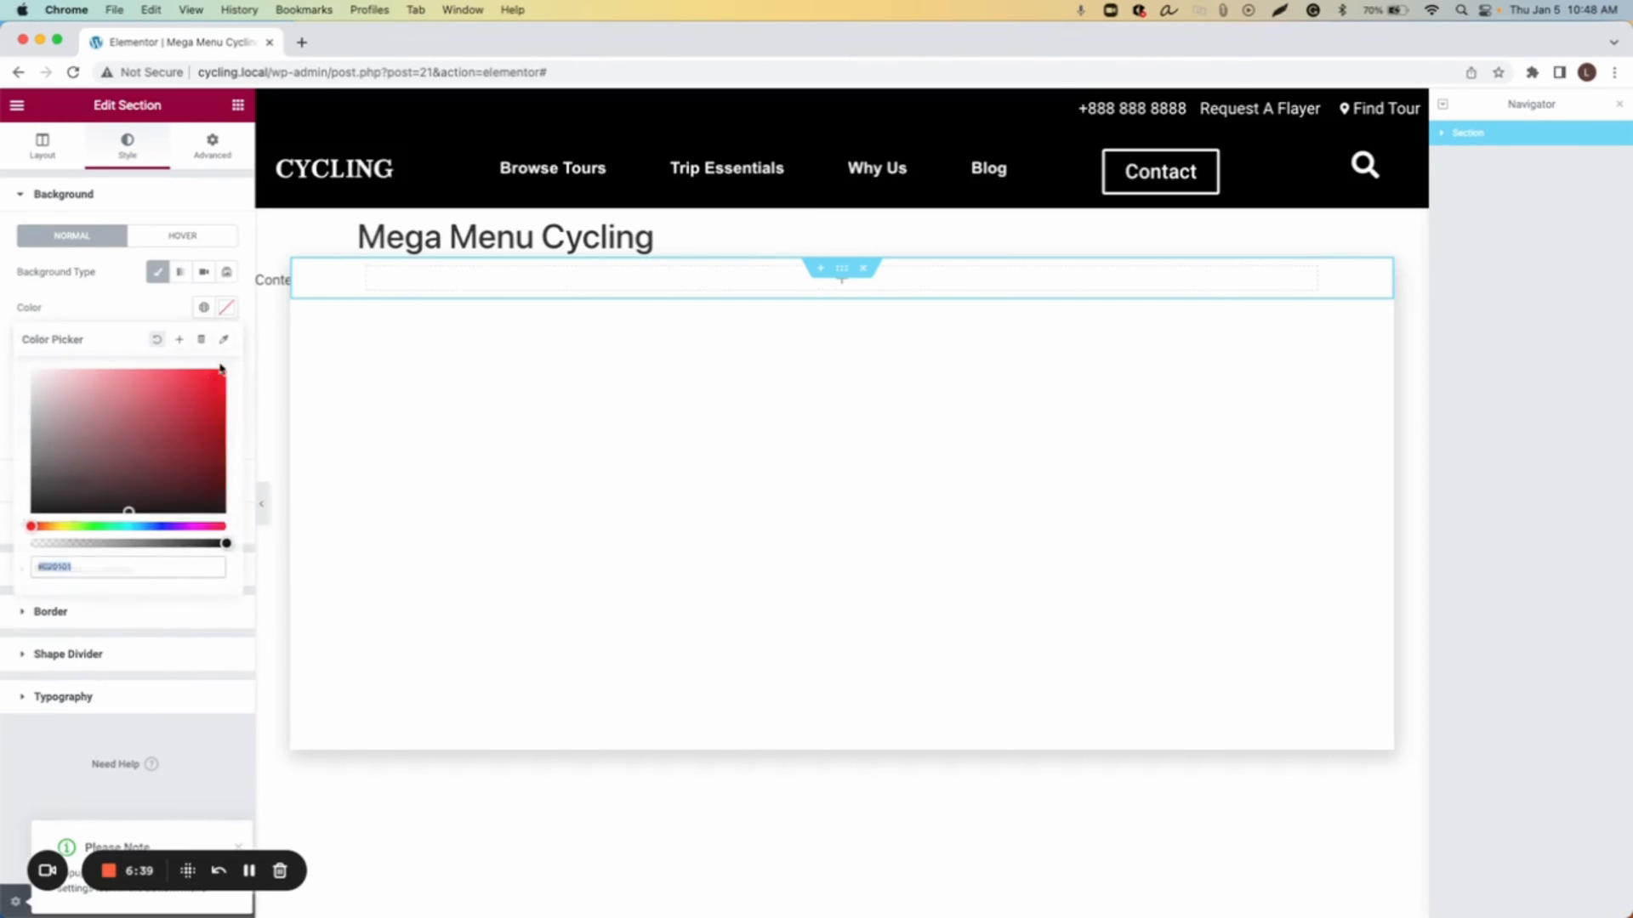
pyautogui.moveTo(142, 431); pyautogui.dragTo(241, 539)
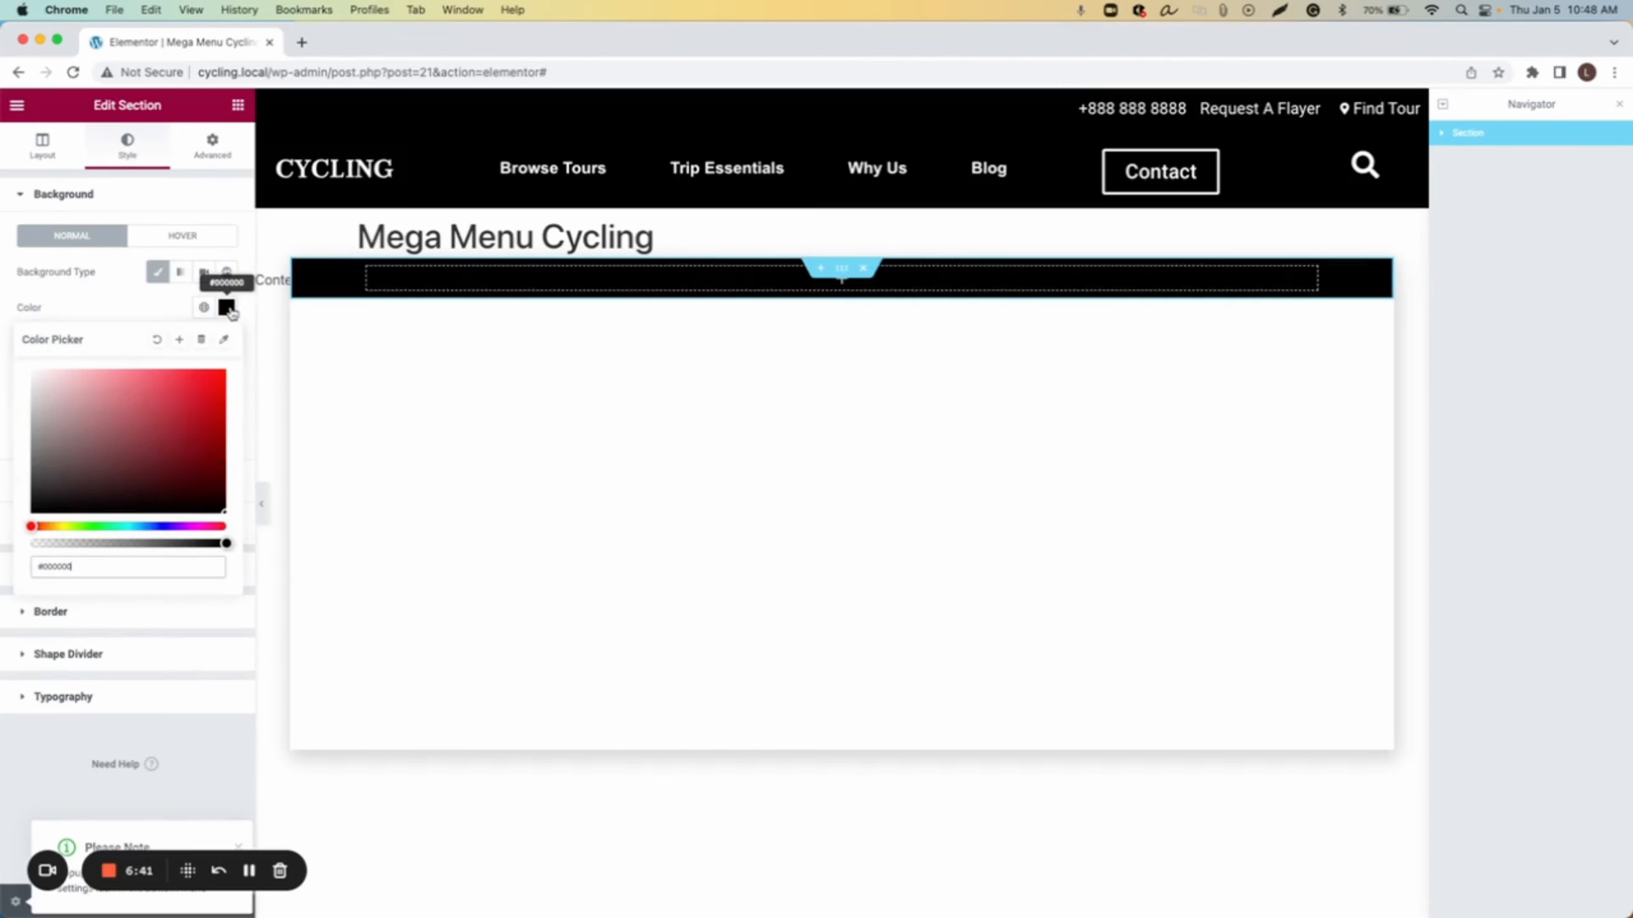
pyautogui.click(228, 309)
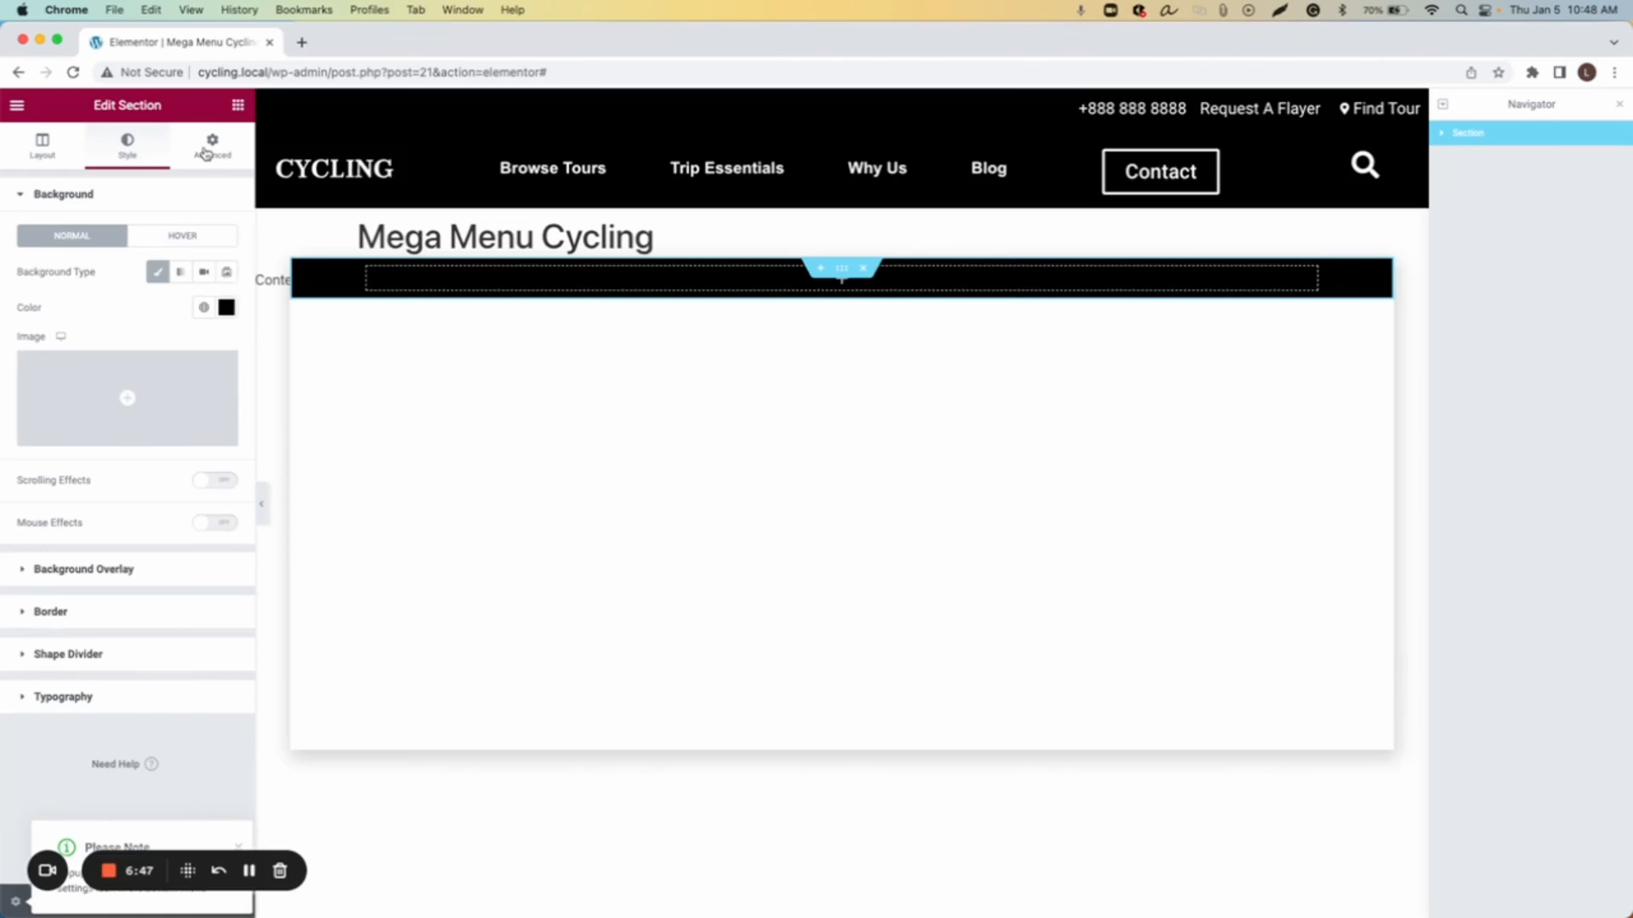
# Step: Set the section's top and bottom padding to 46
pyautogui.click(212, 147)
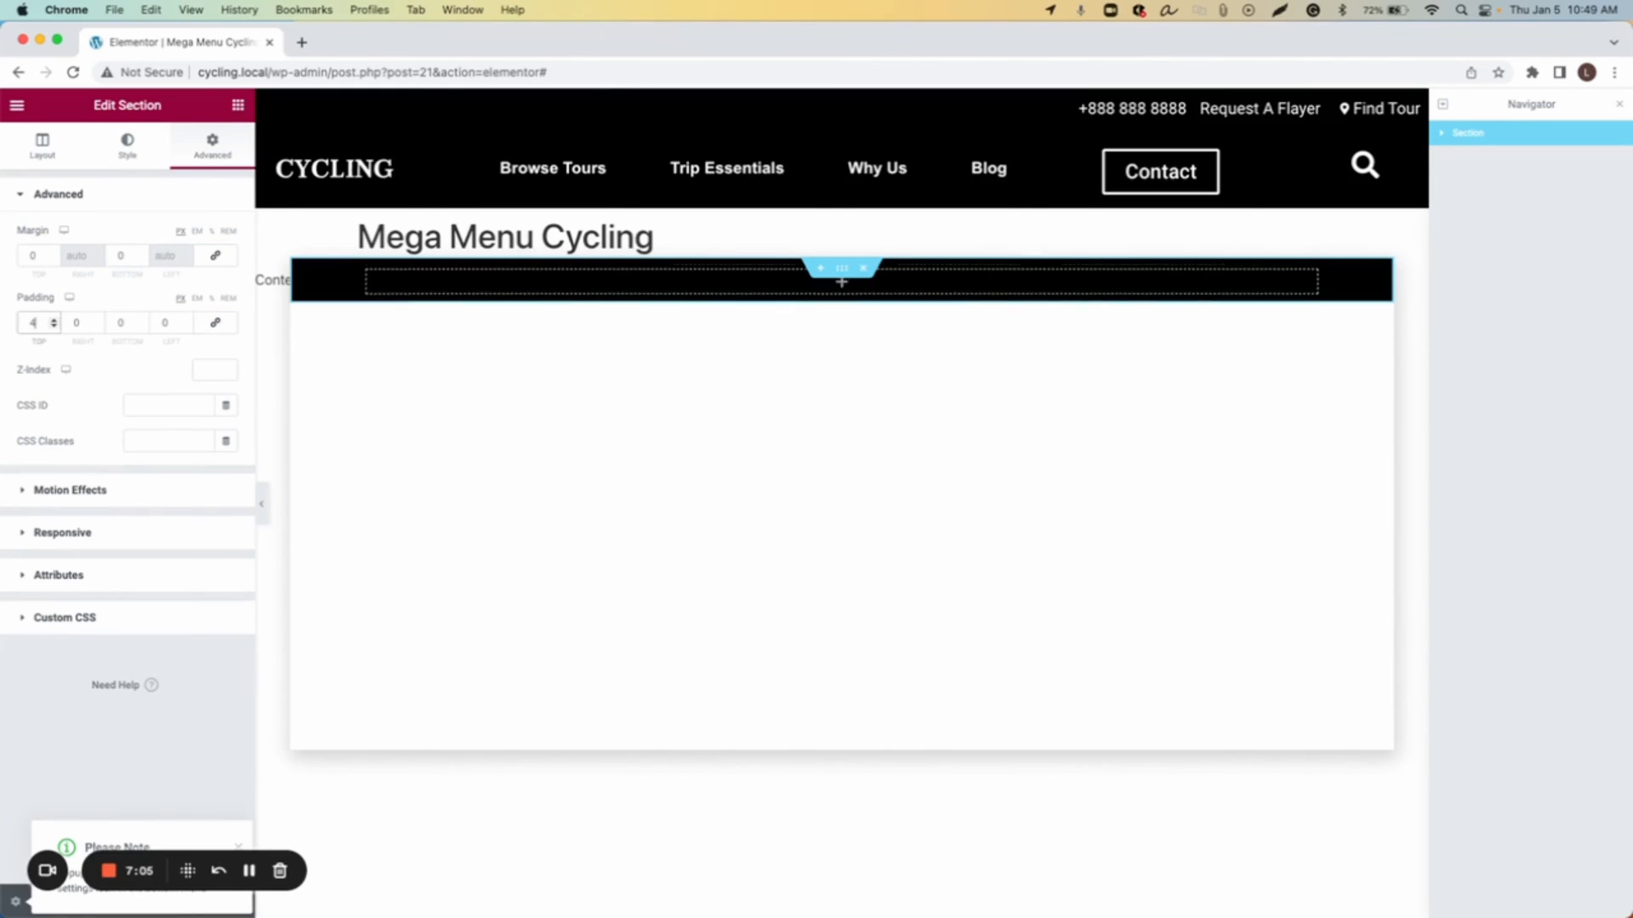
pyautogui.write('46')
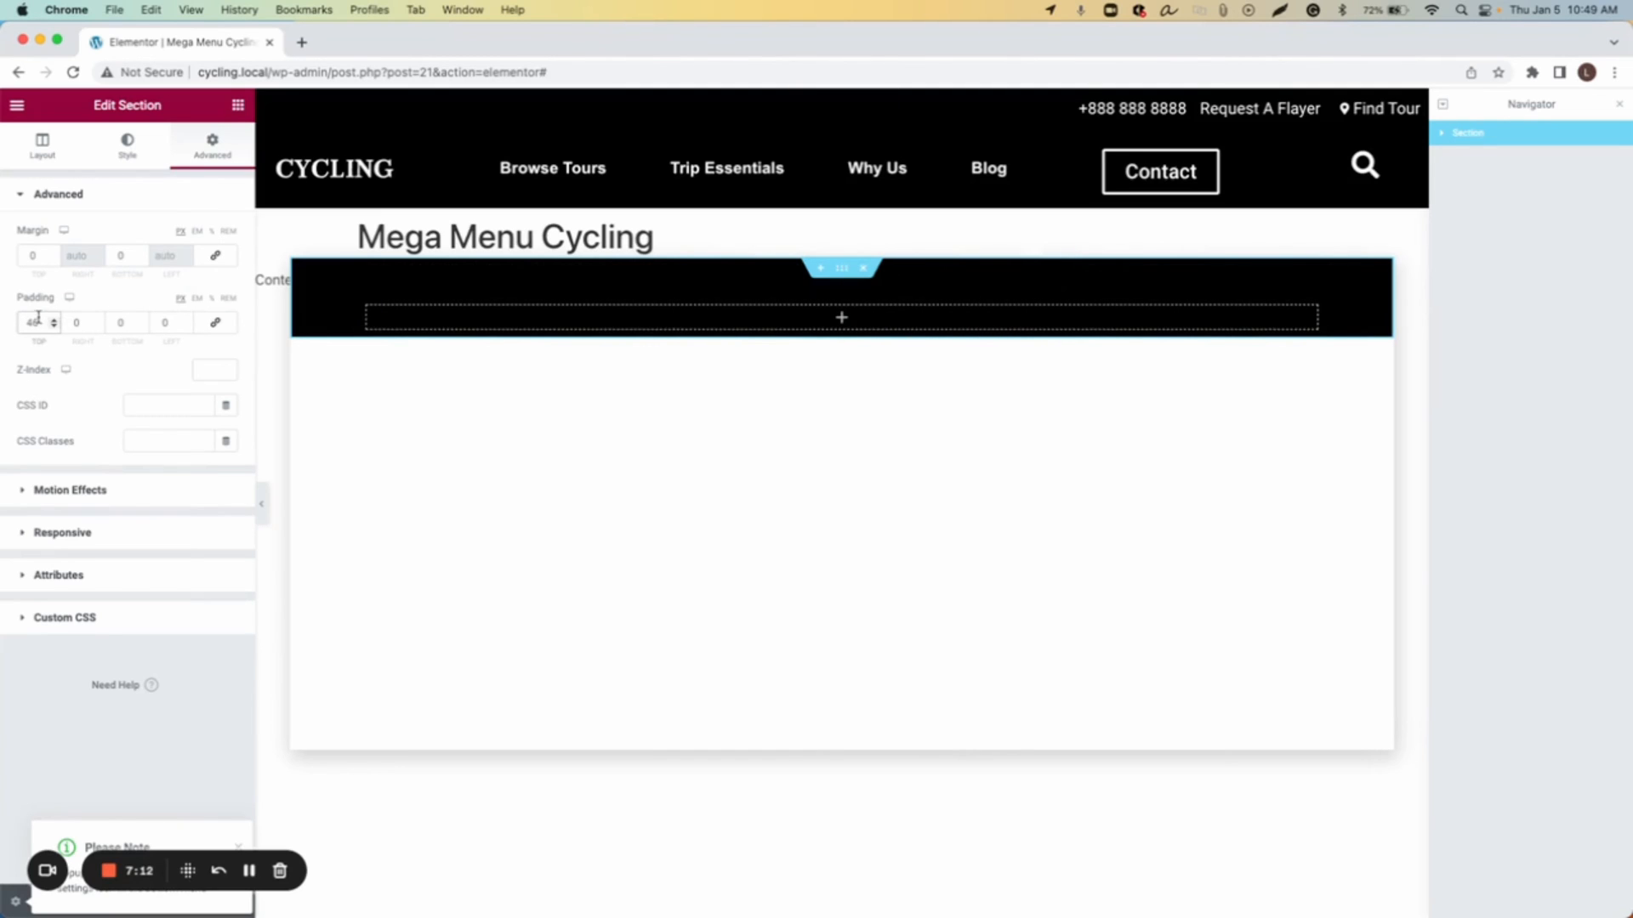
pyautogui.click(122, 325)
pyautogui.write('46')
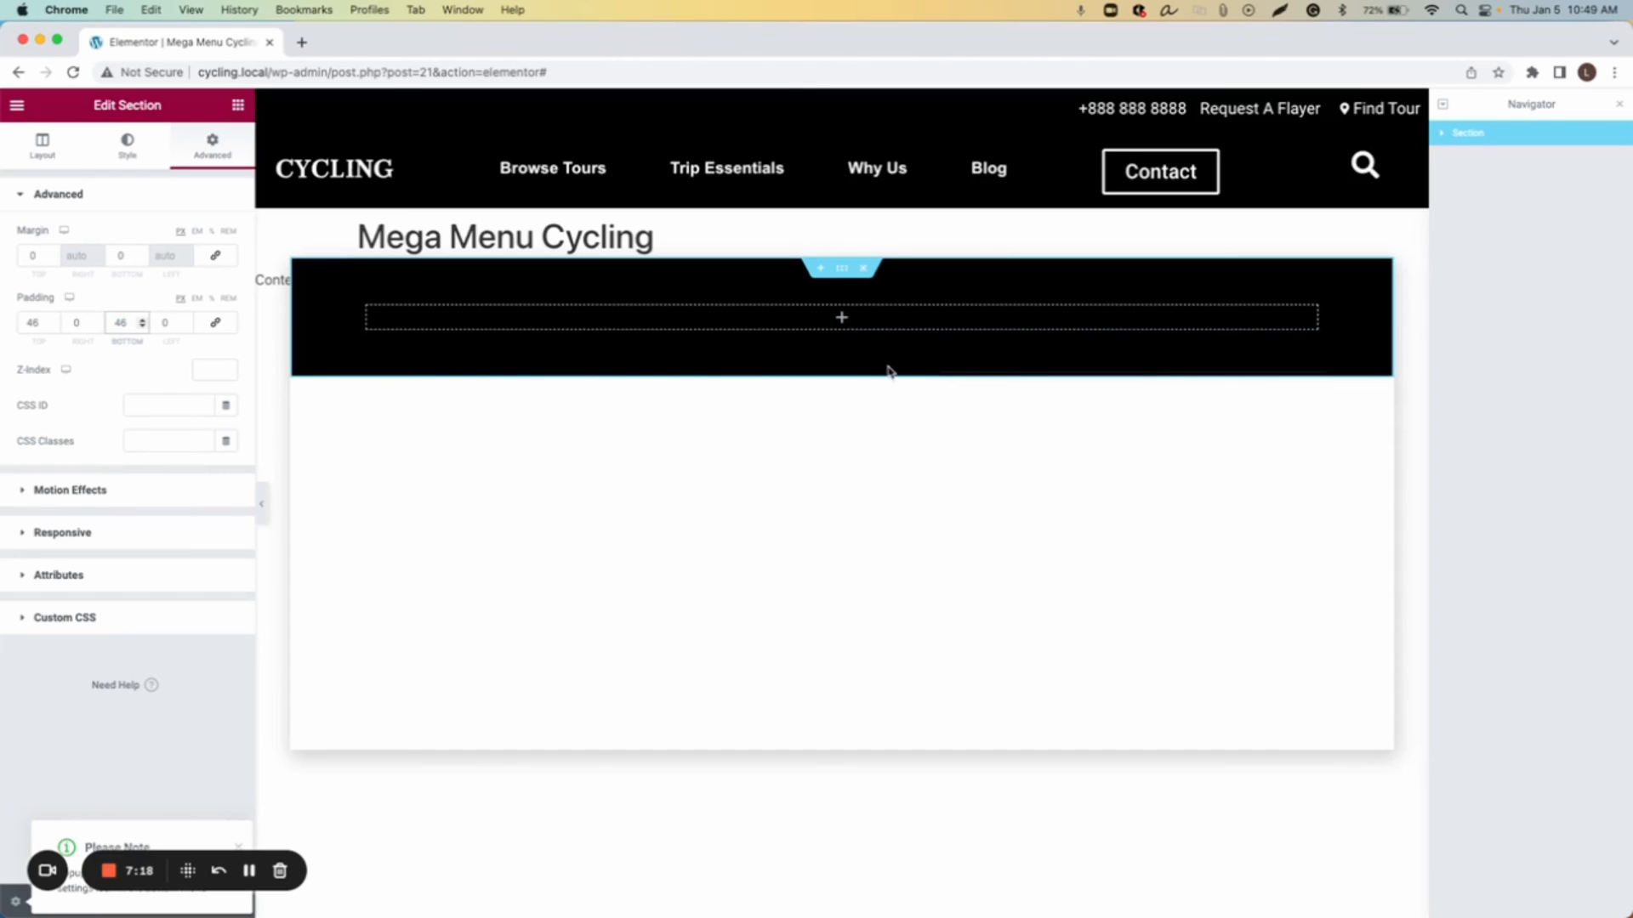
# Step: Drop an Inner Section into the section and add a third column to it
pyautogui.click(239, 106)
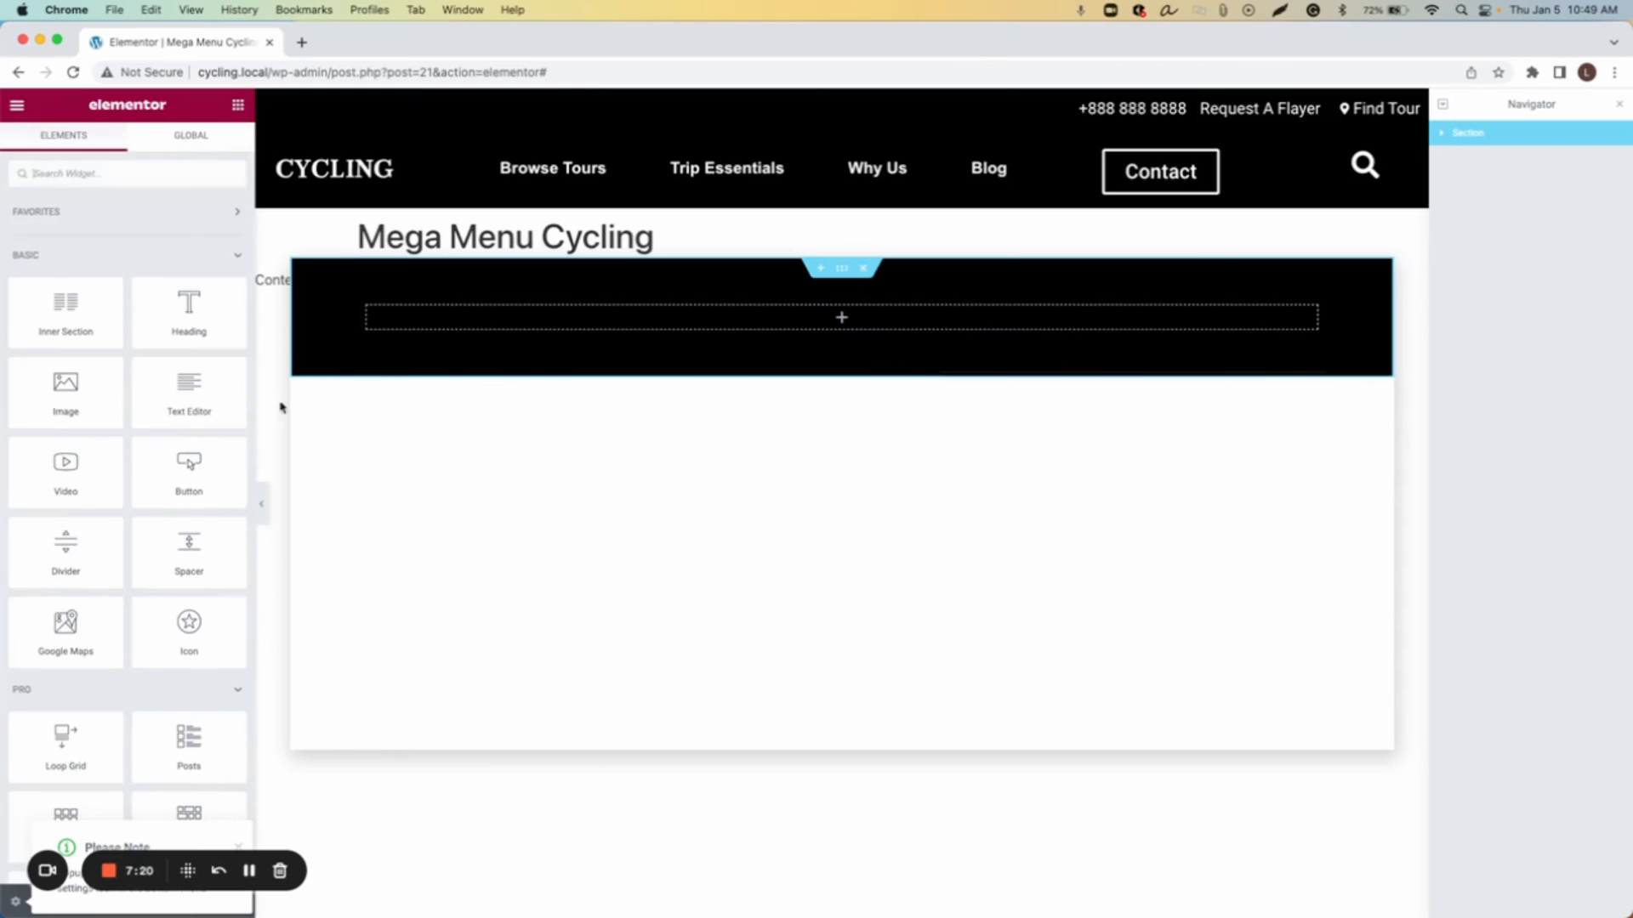
pyautogui.moveTo(51, 335); pyautogui.dragTo(751, 317)
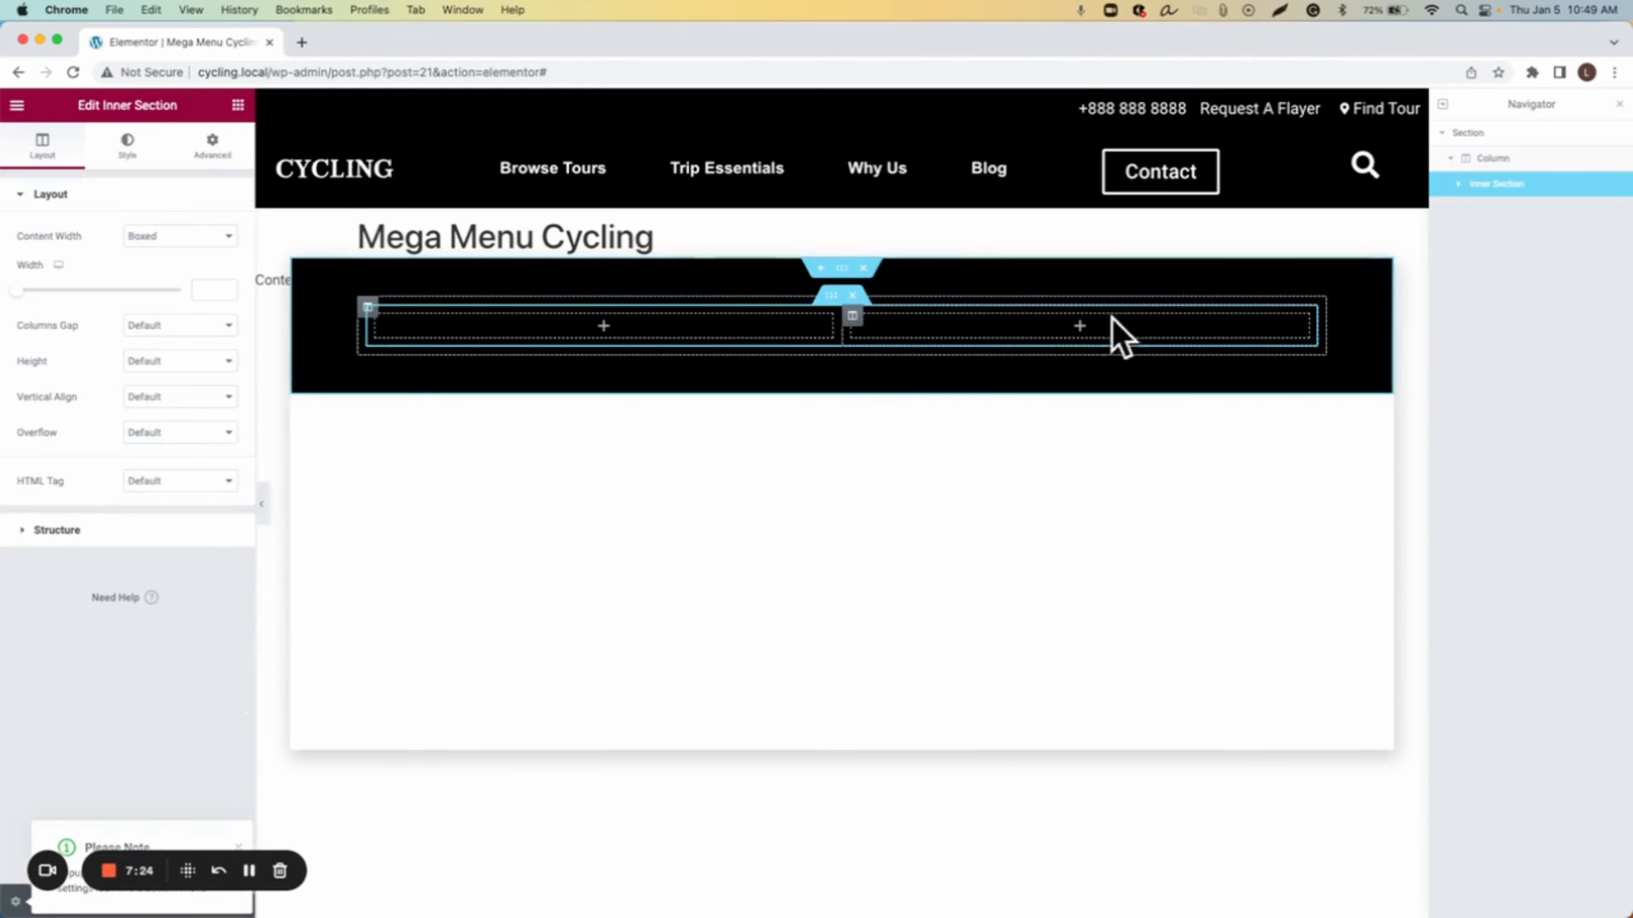
pyautogui.rightClick(861, 318)
pyautogui.click(937, 357)
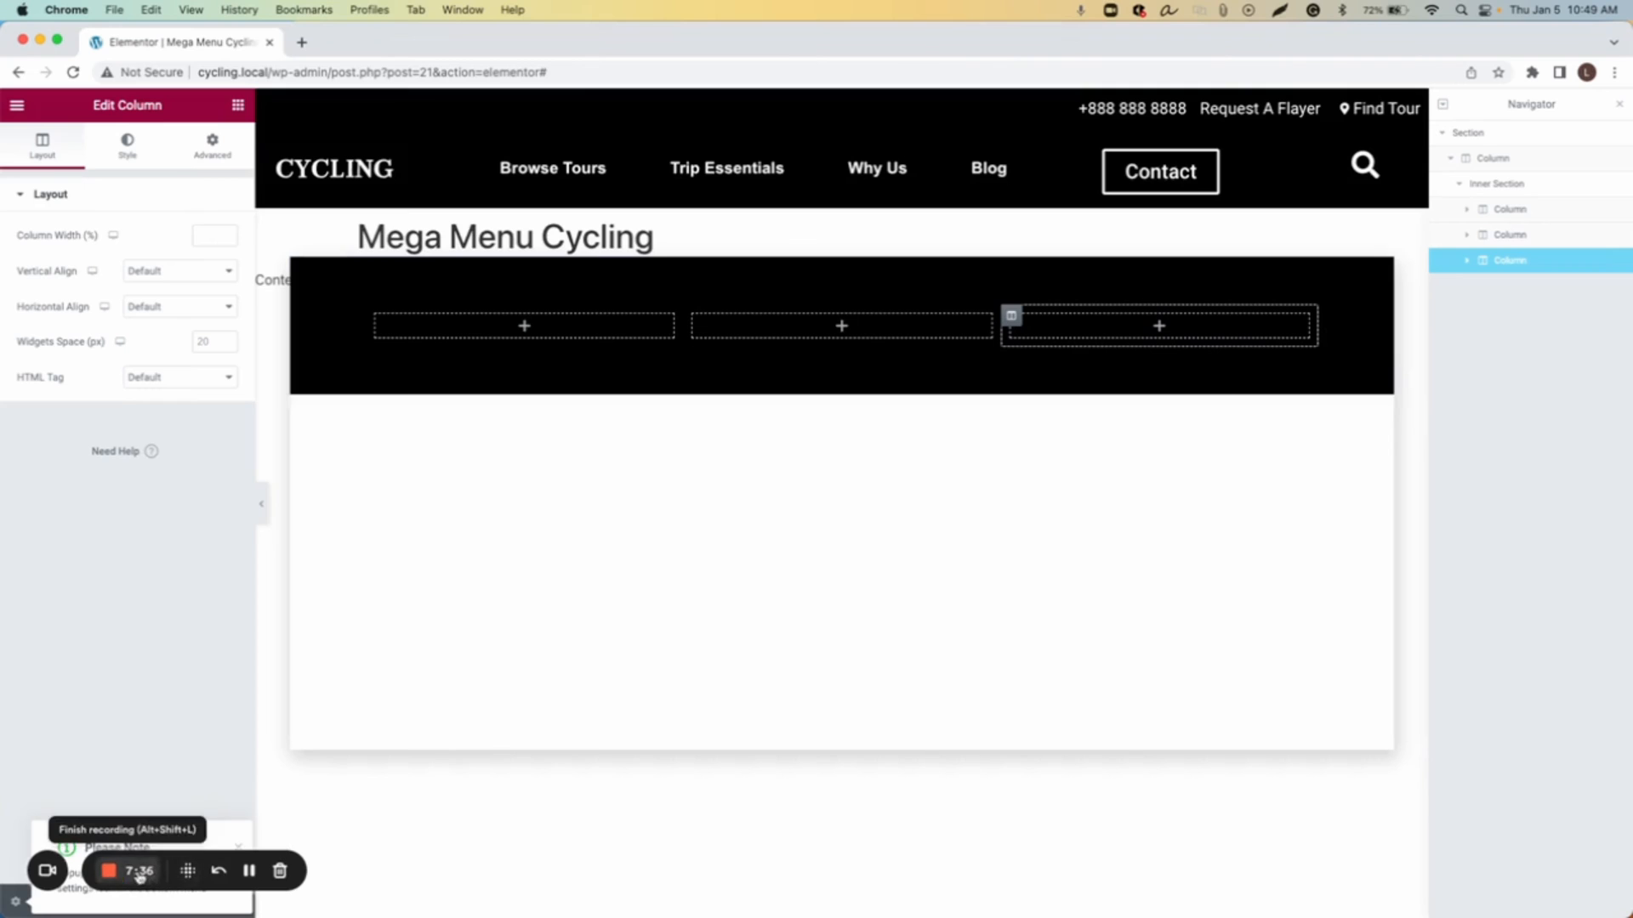
# Step: Add a Heading widget to the first inner column and set its title to Destination
pyautogui.click(108, 871)
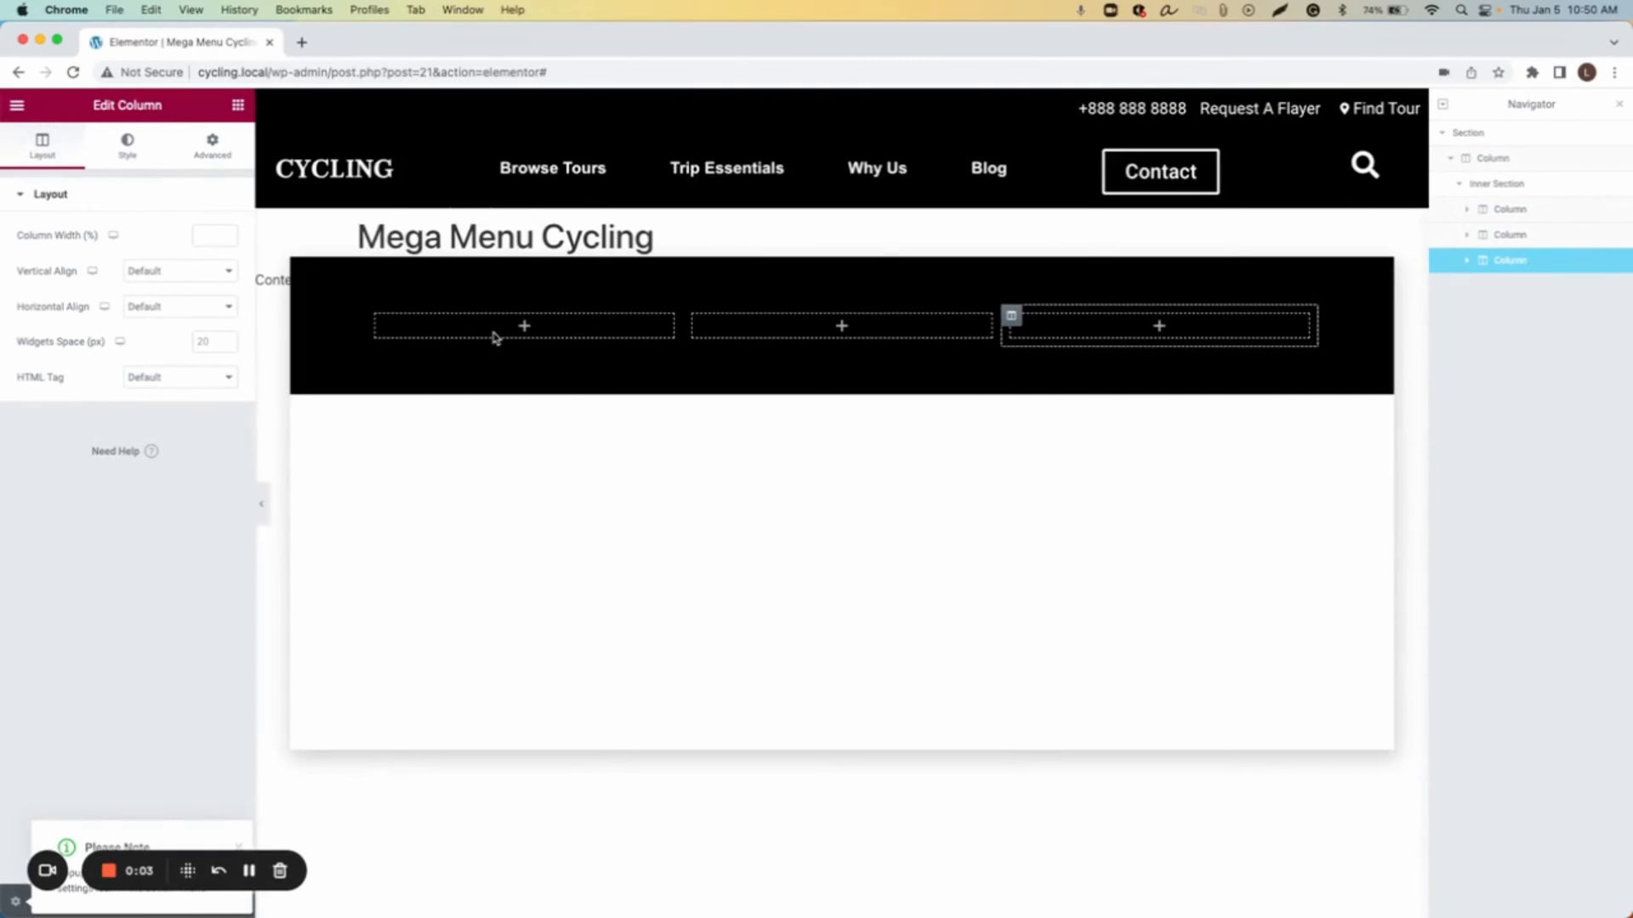
pyautogui.click(377, 316)
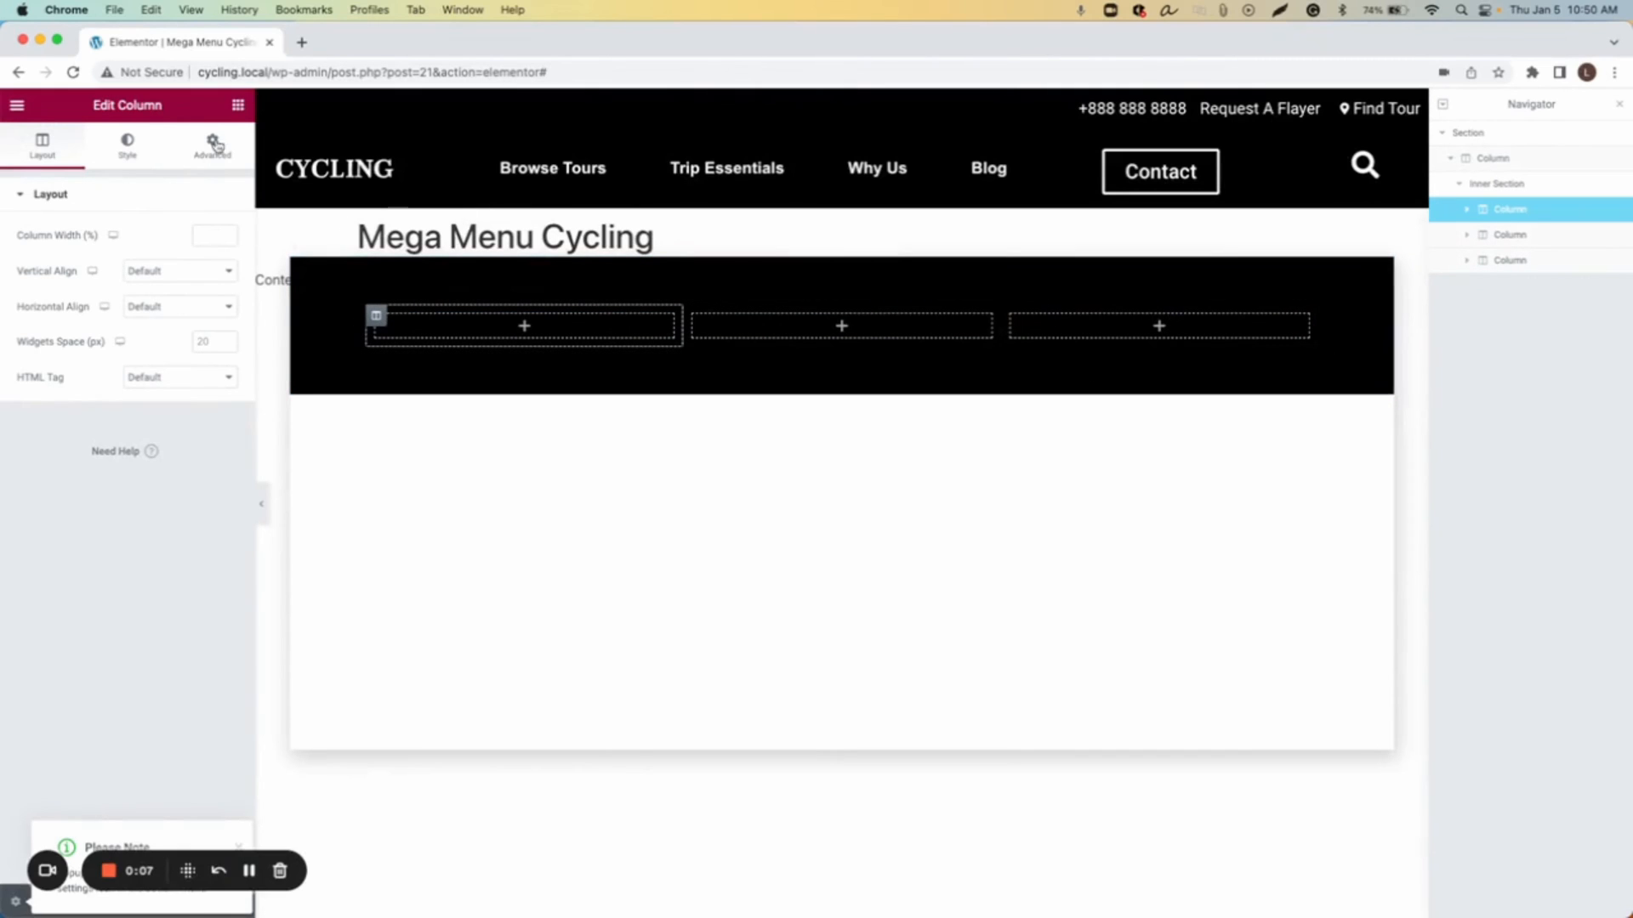
pyautogui.click(237, 105)
pyautogui.moveTo(189, 310); pyautogui.dragTo(460, 329)
pyautogui.tripleClick(171, 259)
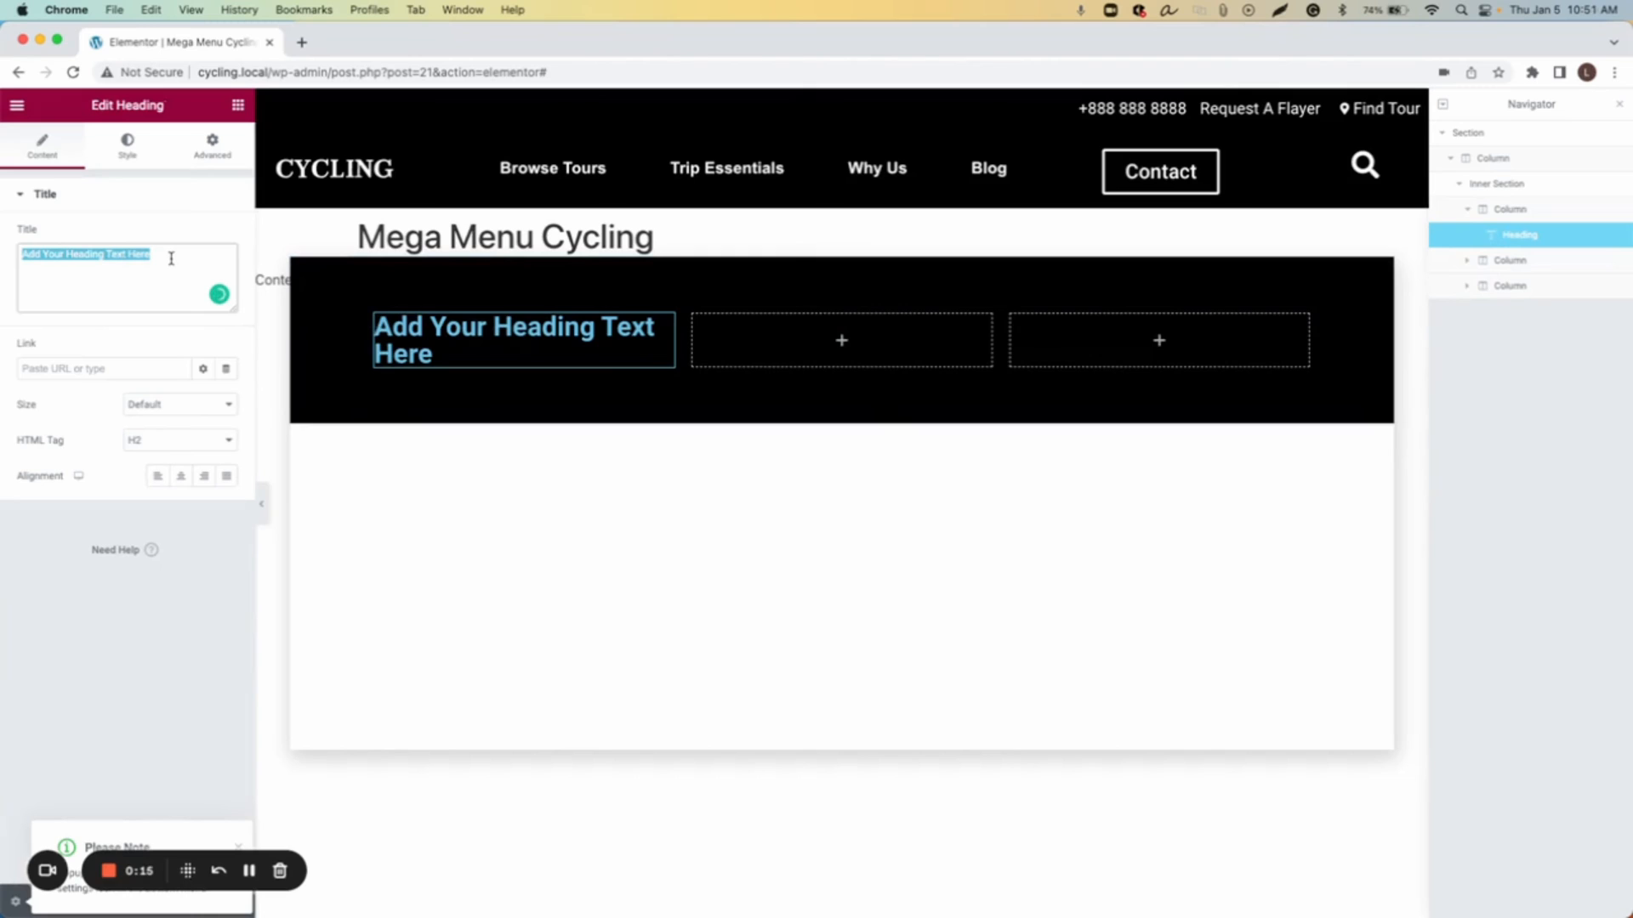
pyautogui.write('Destination')
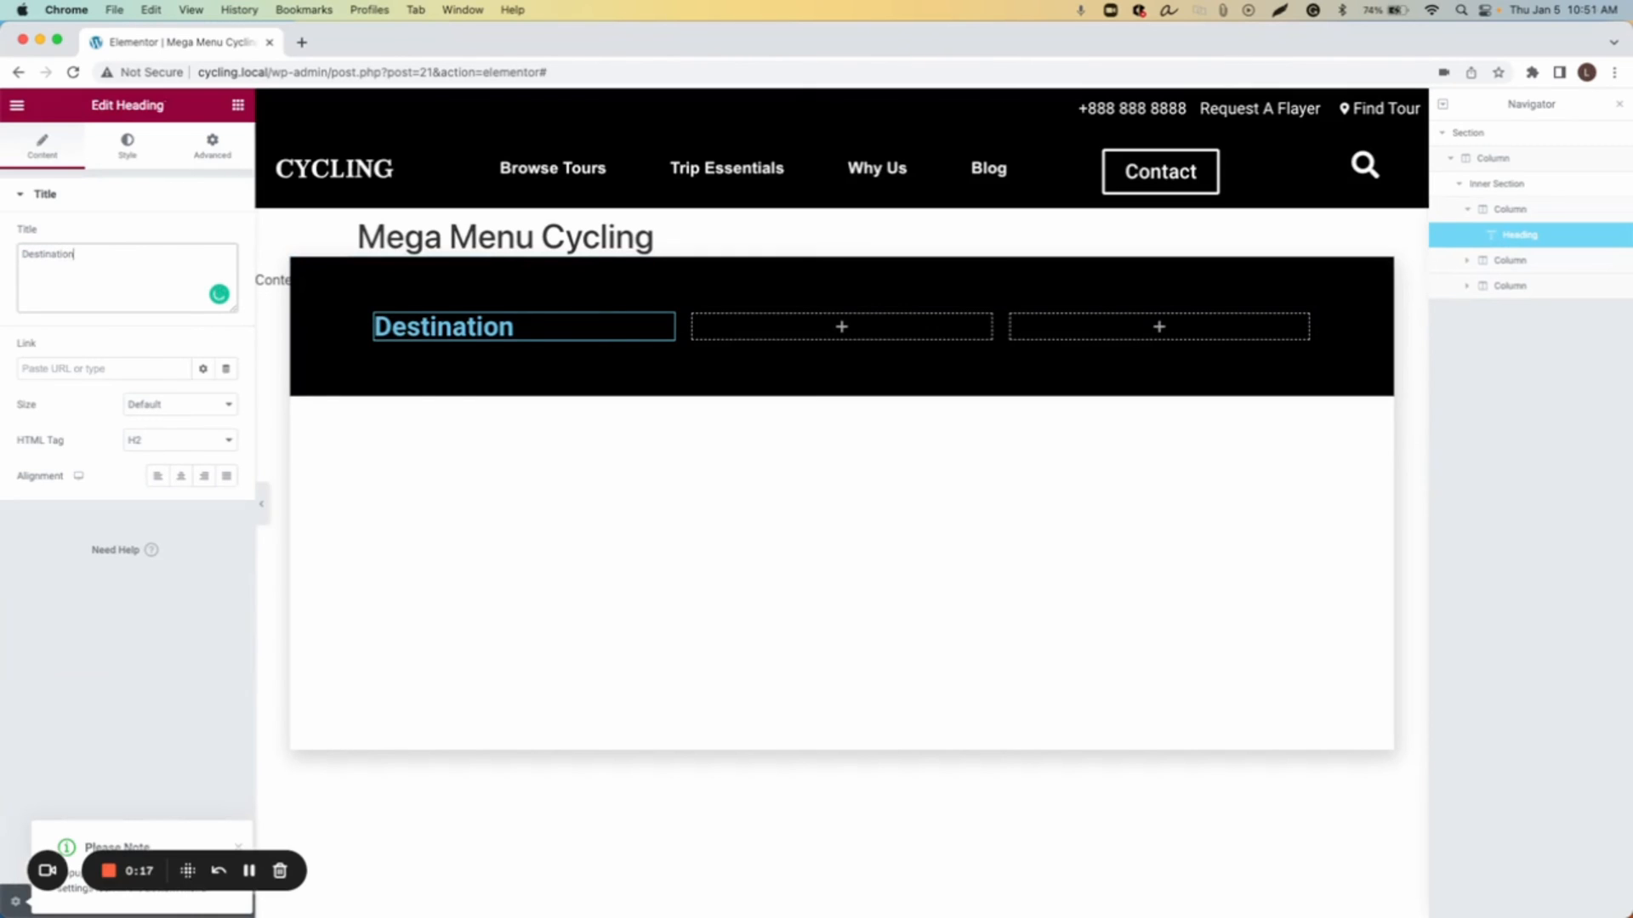
# Step: Set the Destination heading's text colour to white (#FFFFFF)
pyautogui.click(127, 146)
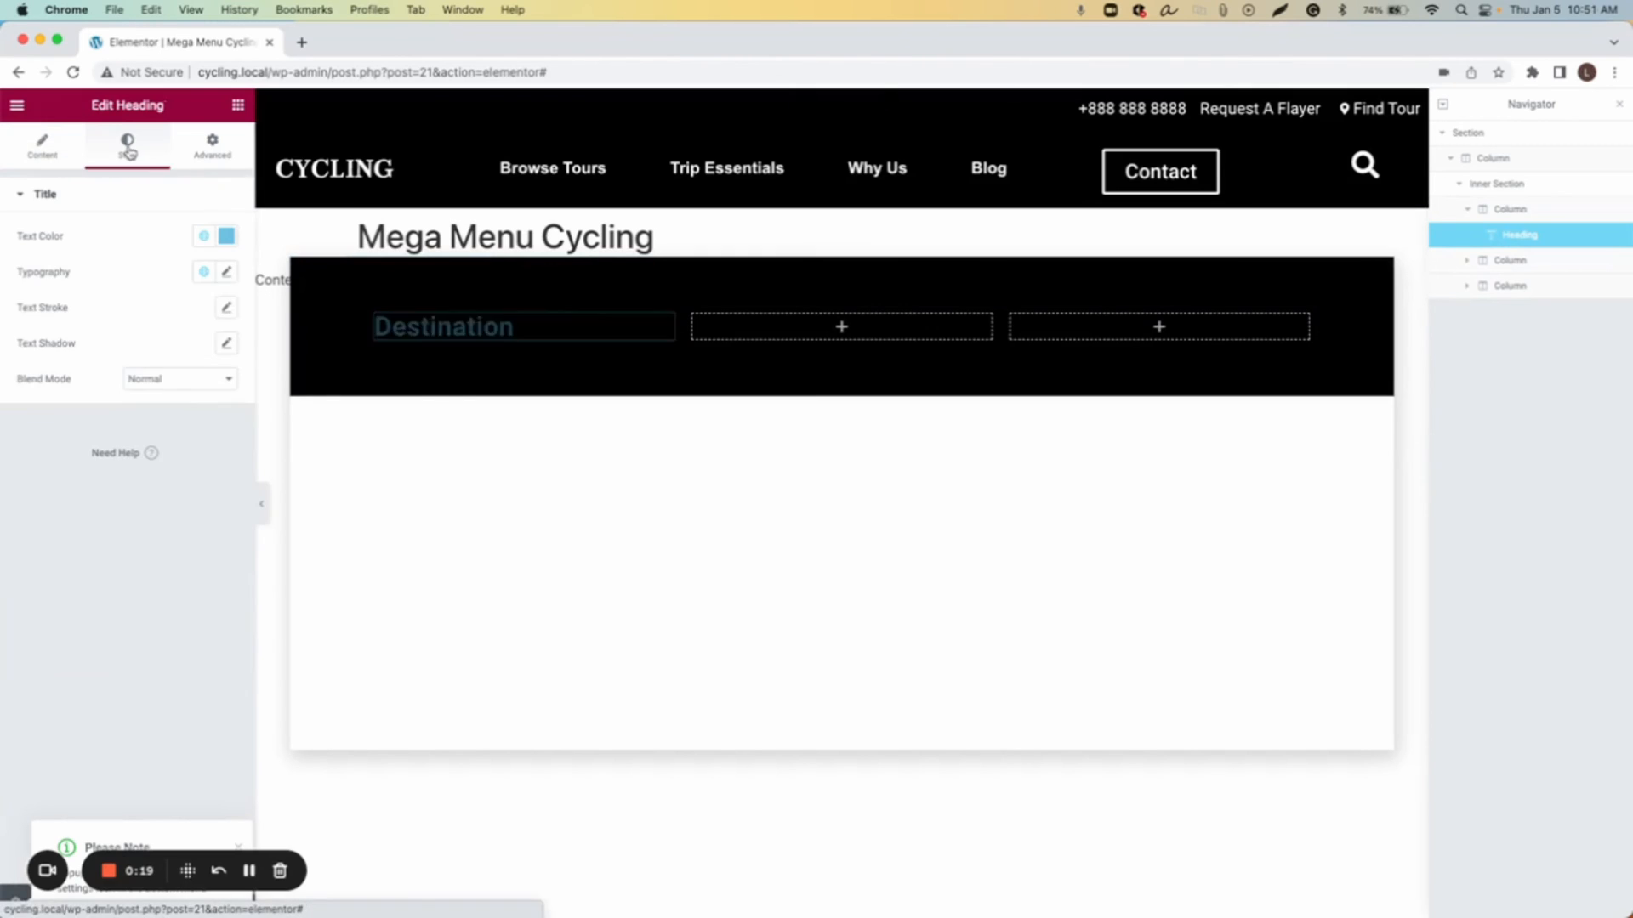
pyautogui.click(227, 238)
pyautogui.moveTo(106, 372); pyautogui.dragTo(30, 296)
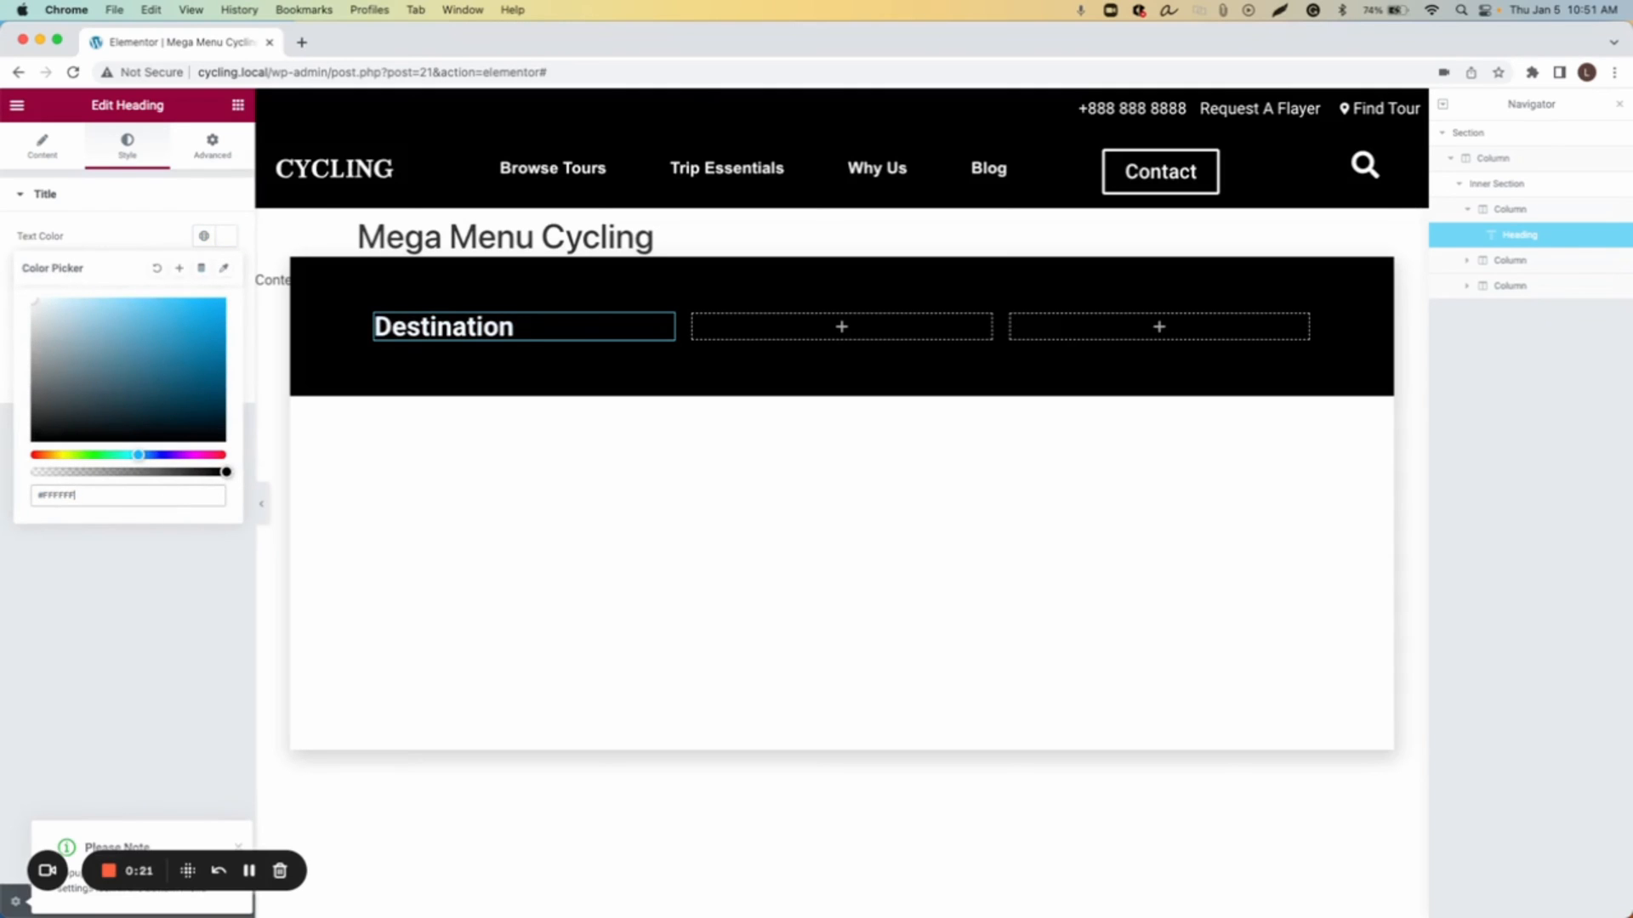
pyautogui.click(227, 238)
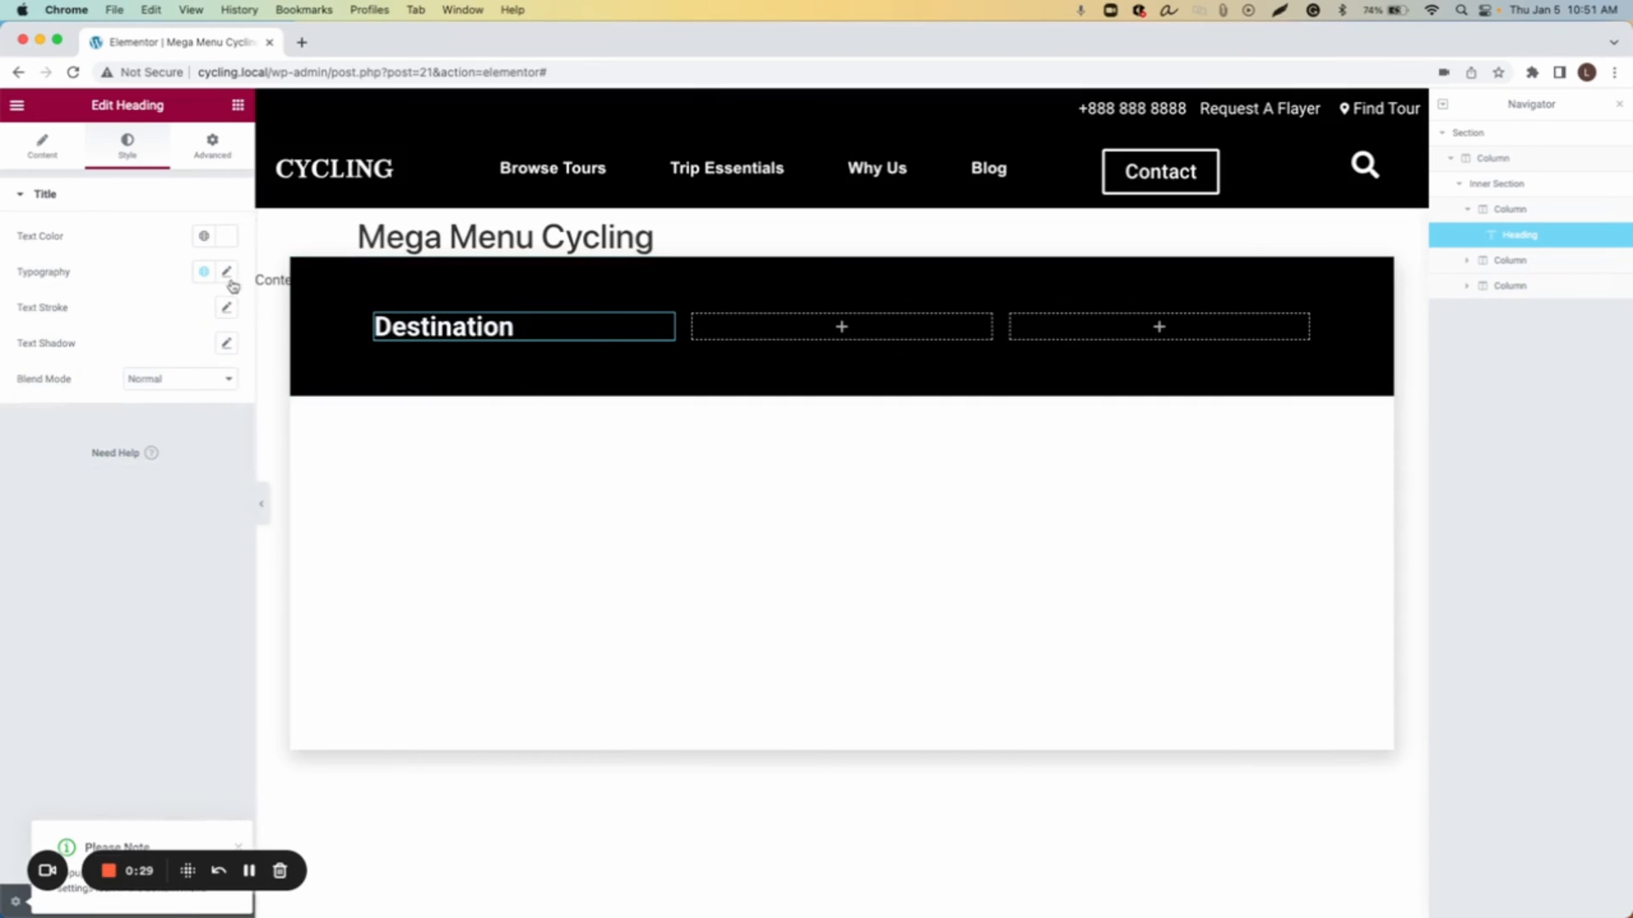
# Step: Set the heading's typography to Roboto, weight 600 (Semi Bold), with an uppercase transform
pyautogui.click(227, 272)
pyautogui.click(187, 355)
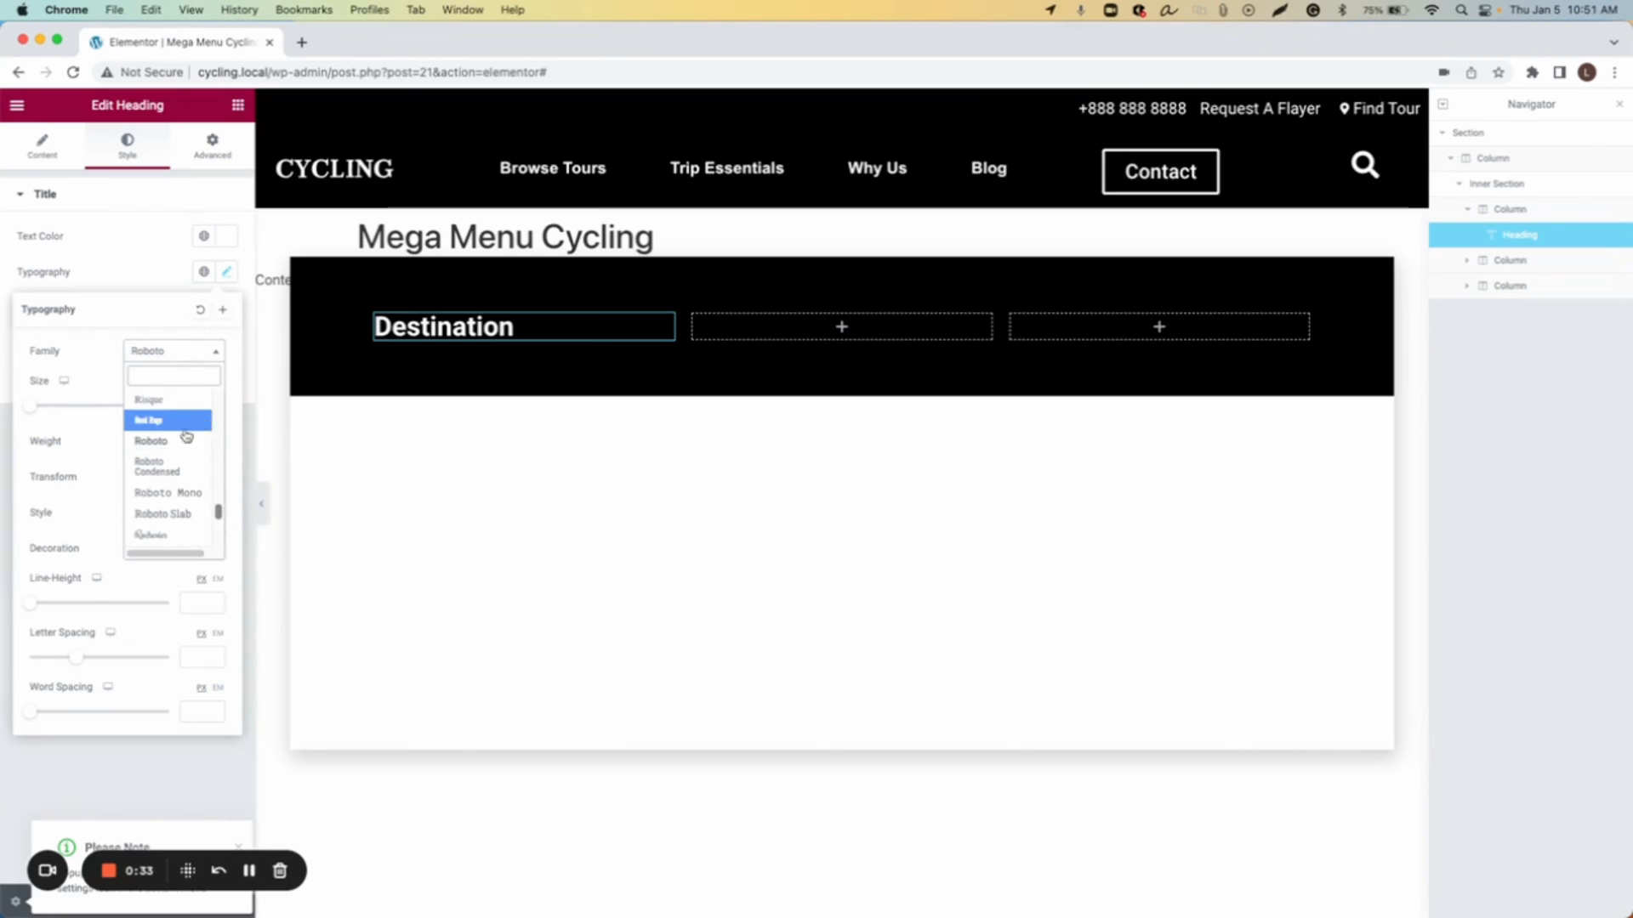
pyautogui.click(180, 441)
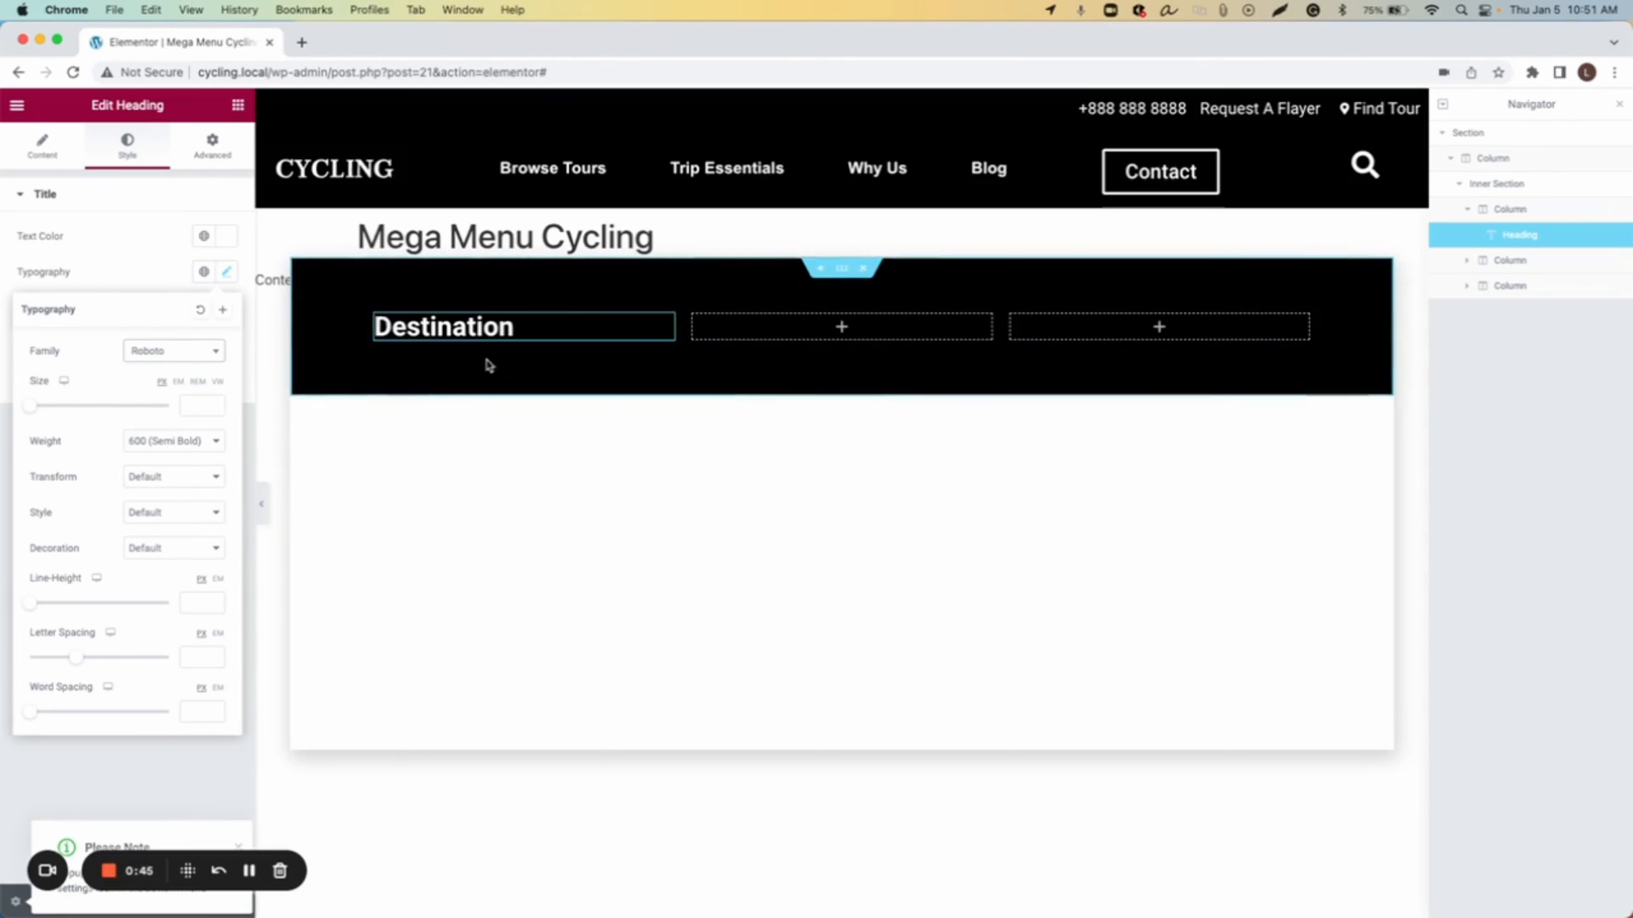
pyautogui.click(175, 477)
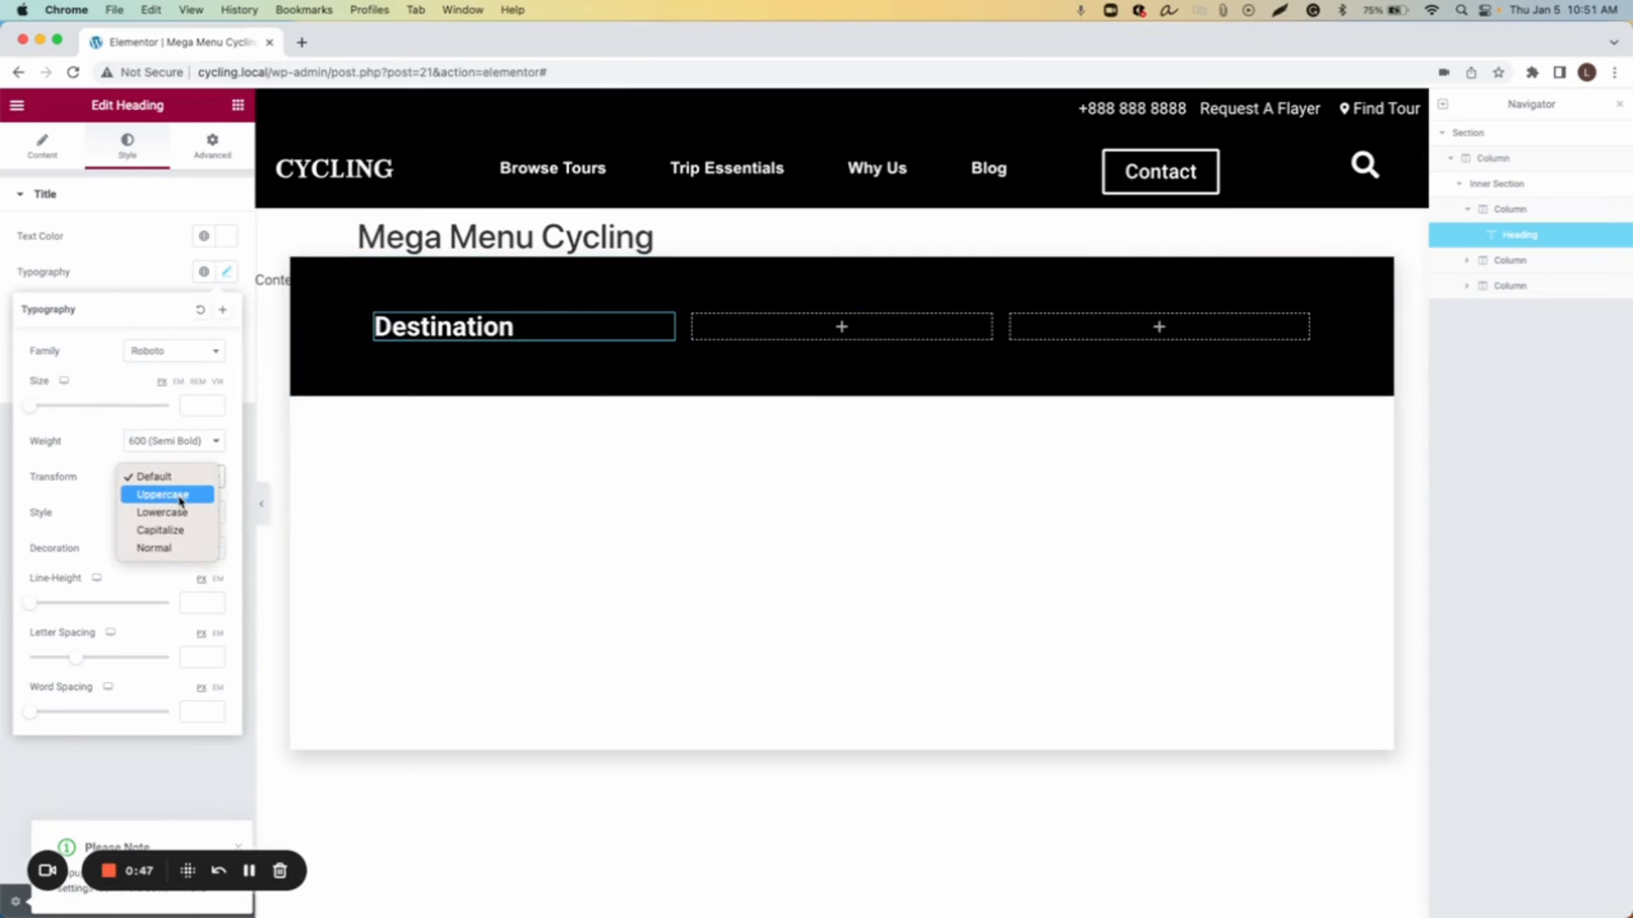
pyautogui.click(174, 489)
pyautogui.click(534, 420)
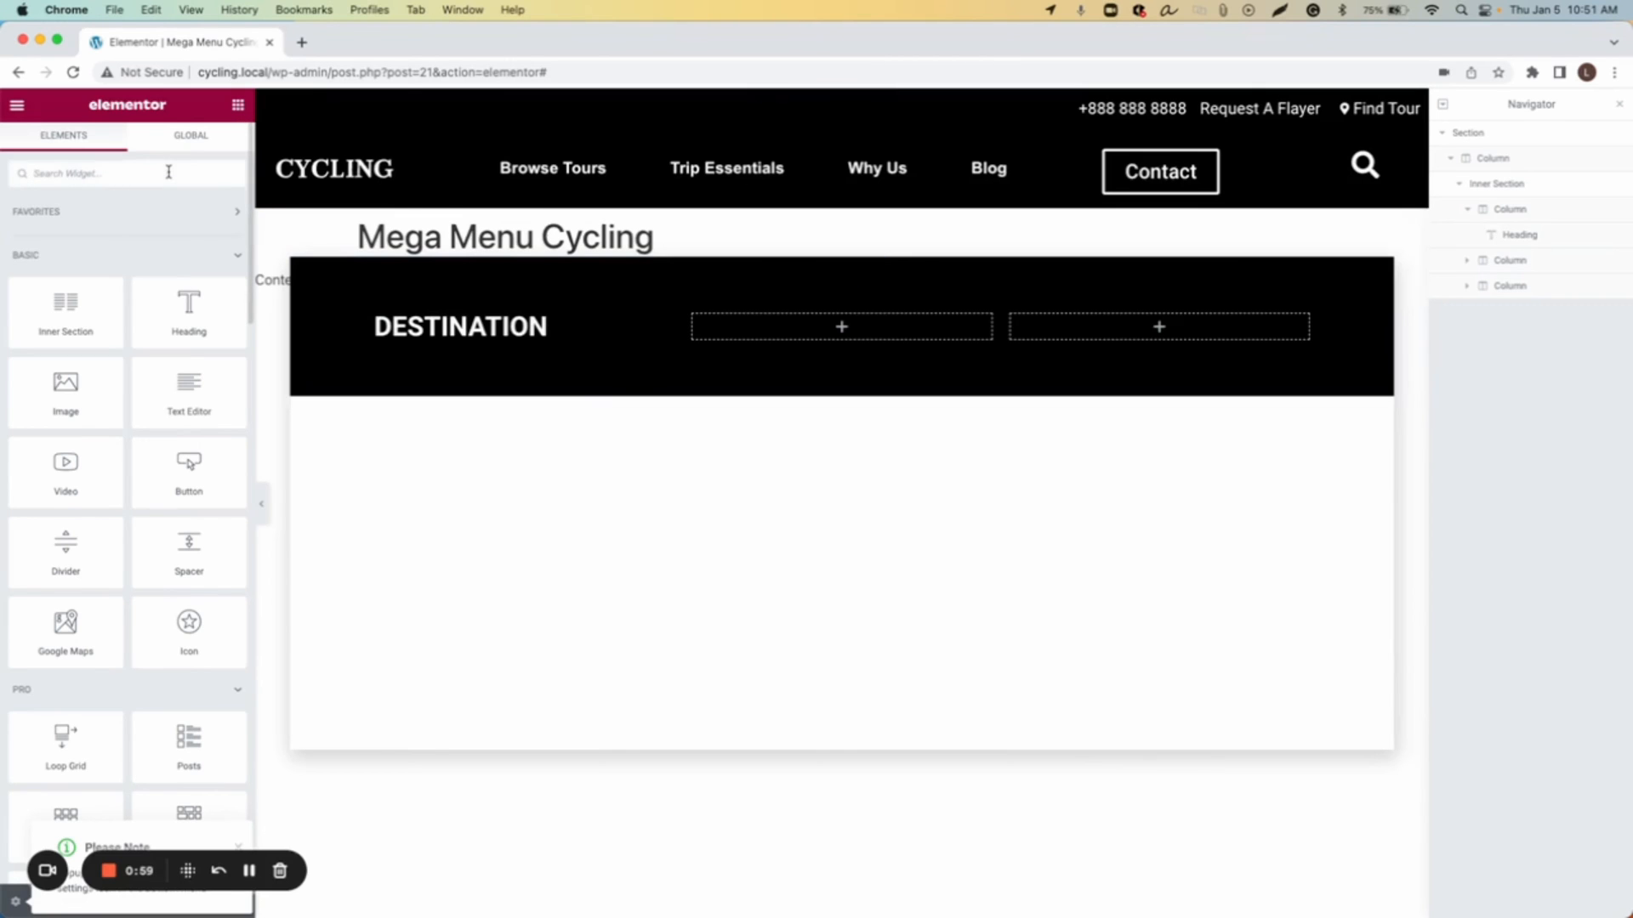
# Step: Add a Tabs widget below the Destination heading and set its position to Vertical
pyautogui.write('tab')
pyautogui.moveTo(65, 234); pyautogui.dragTo(442, 345)
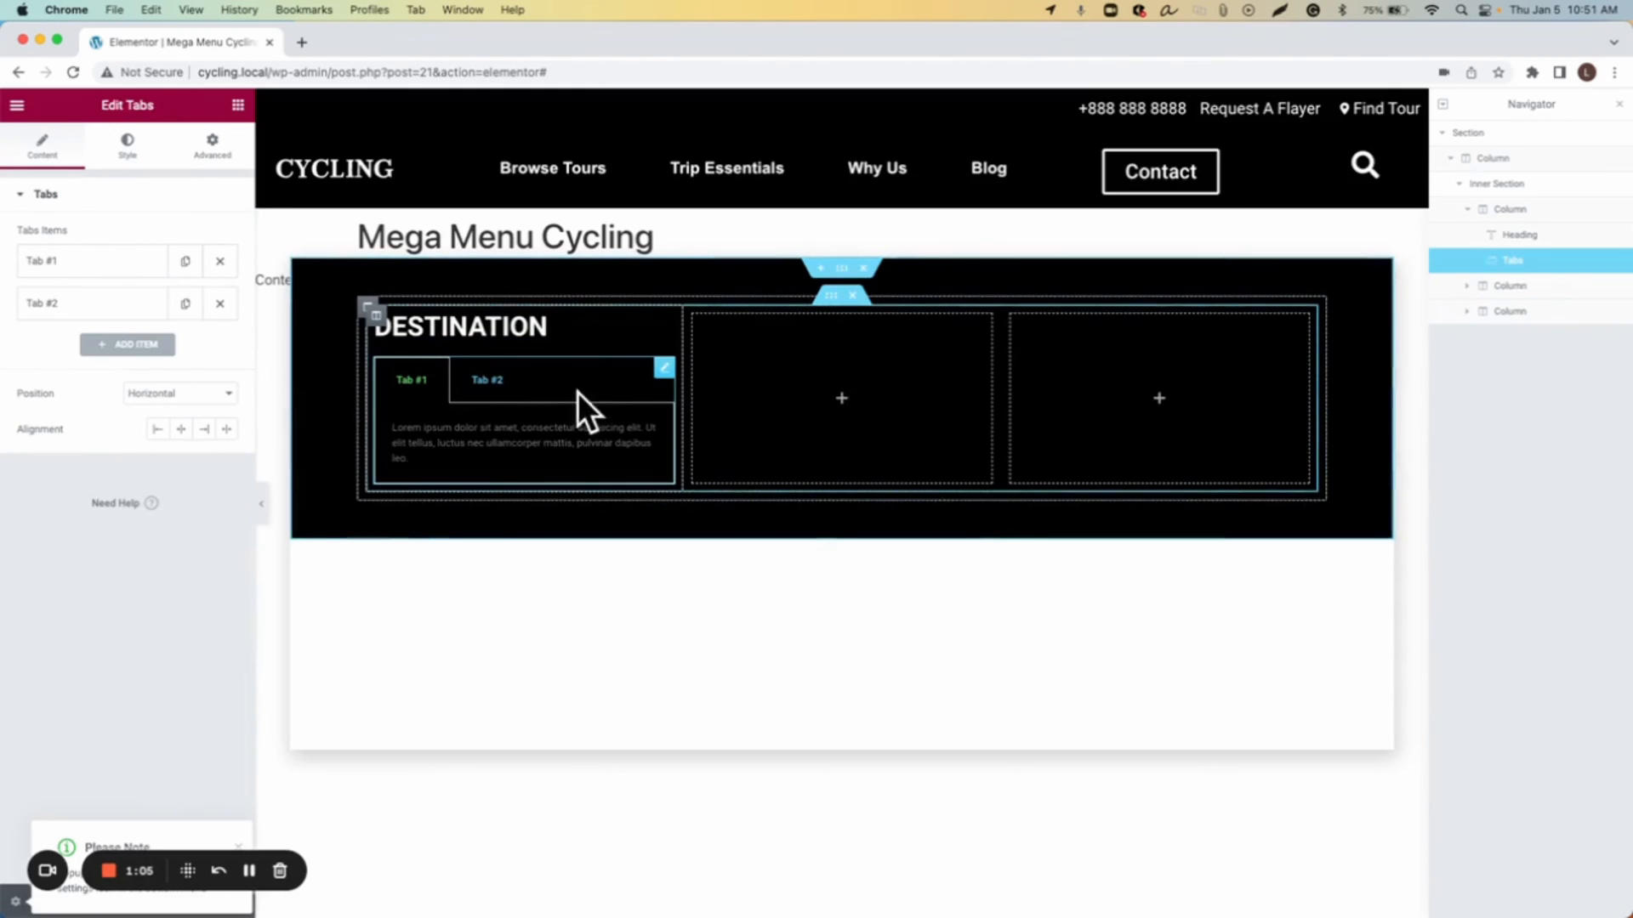
pyautogui.click(171, 398)
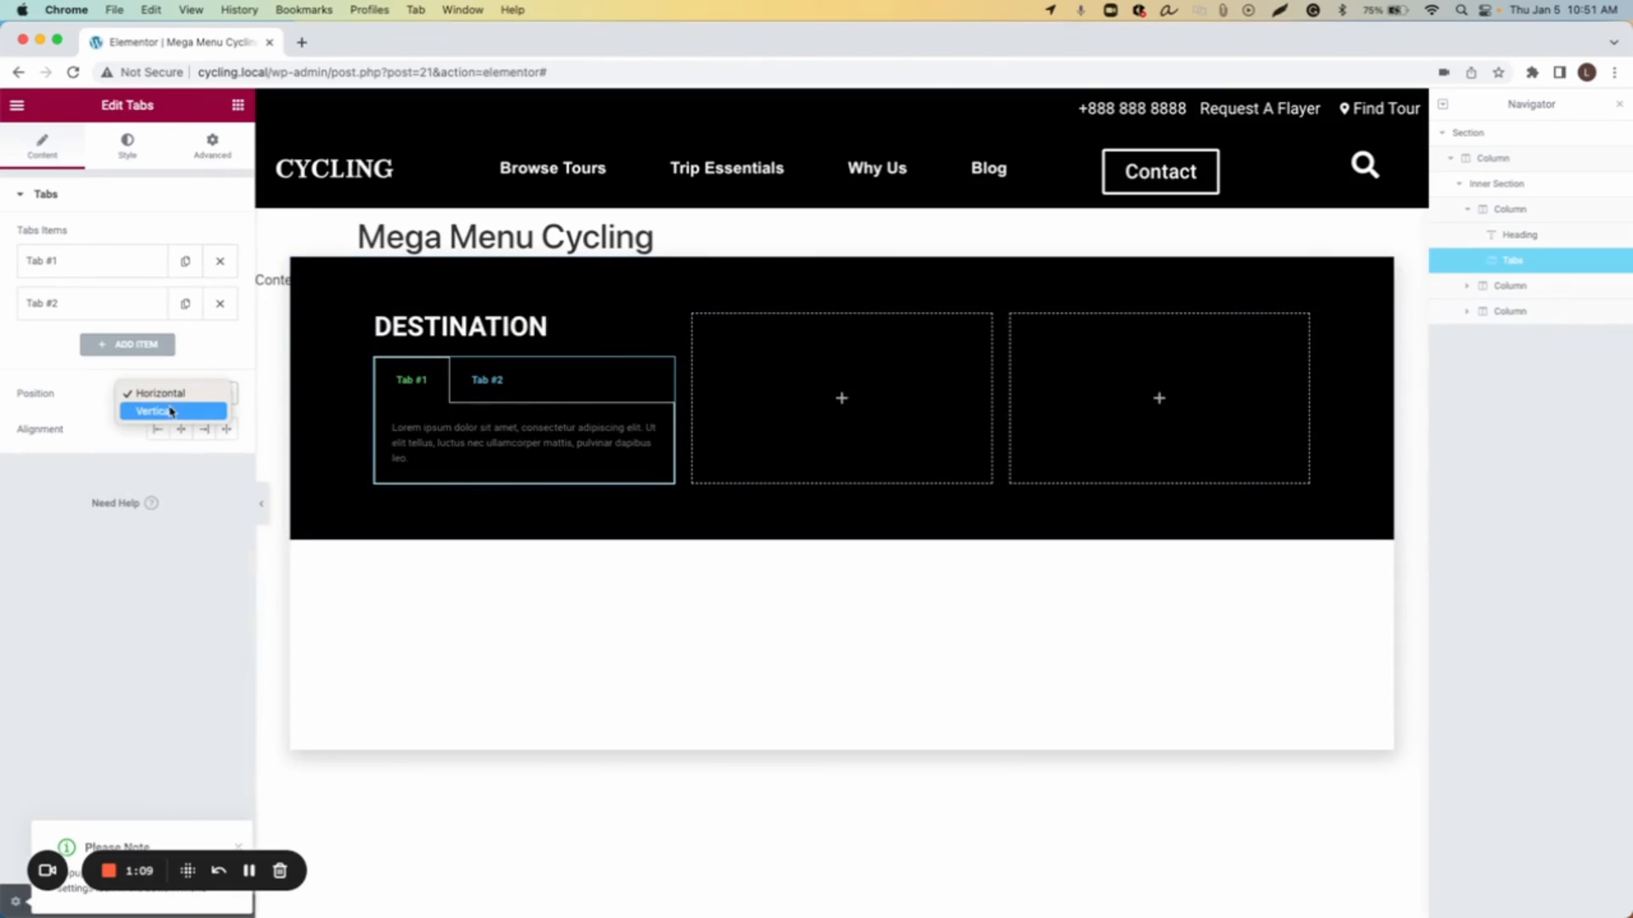
pyautogui.click(166, 412)
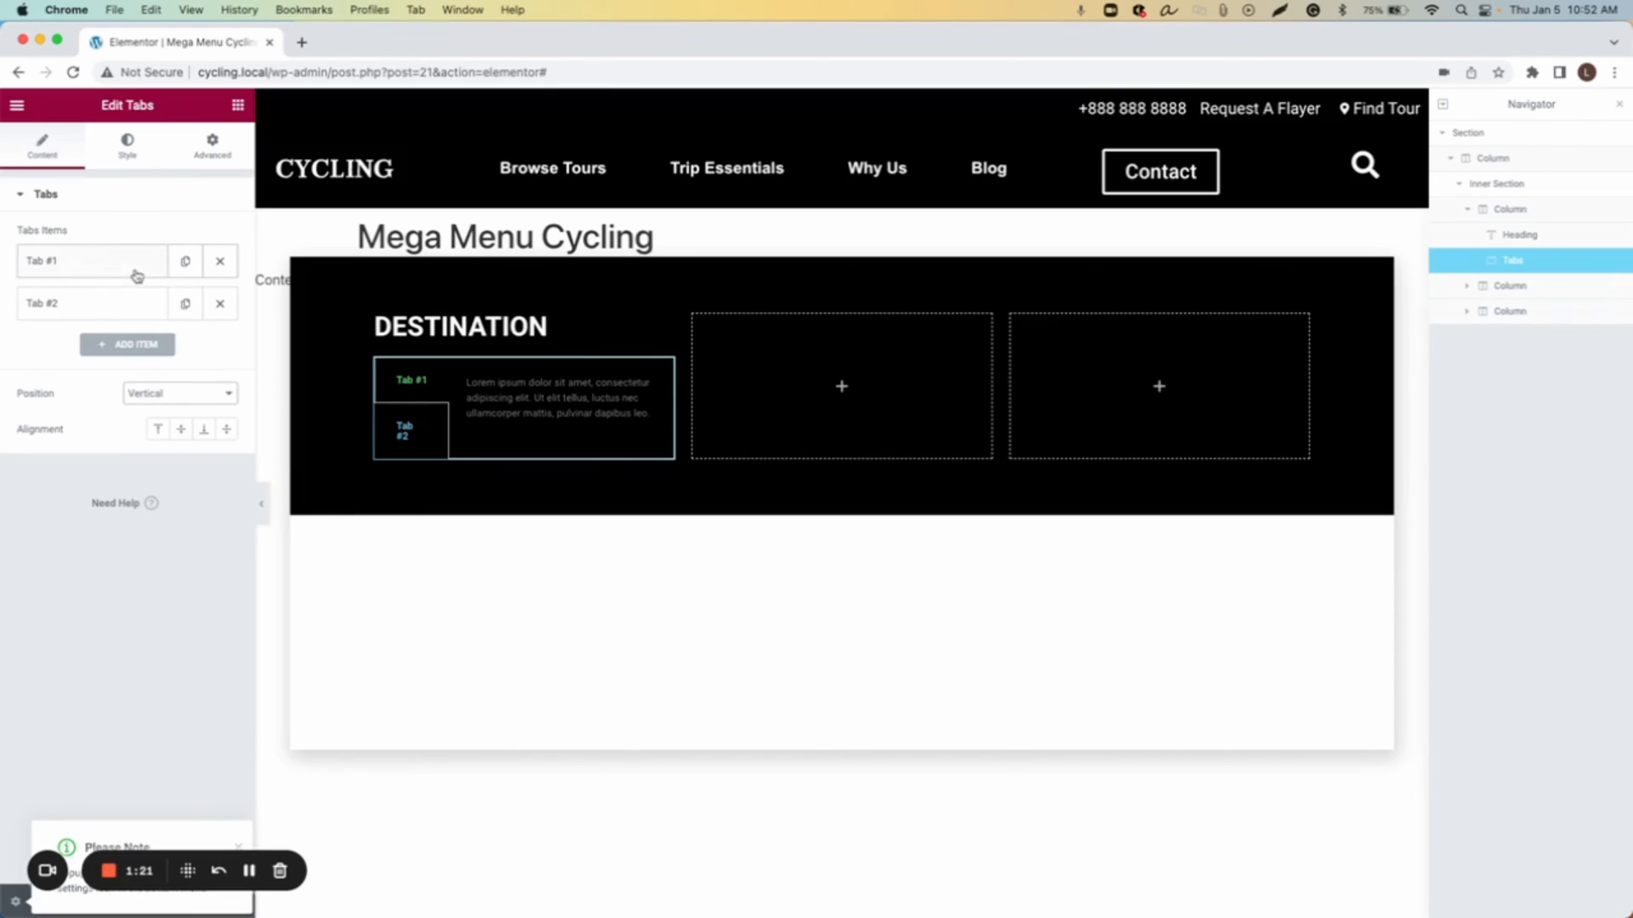
# Step: Rename the first tab to Europe
pyautogui.click(43, 265)
pyautogui.tripleClick(87, 323)
pyautogui.write('Europe')
pyautogui.click(97, 261)
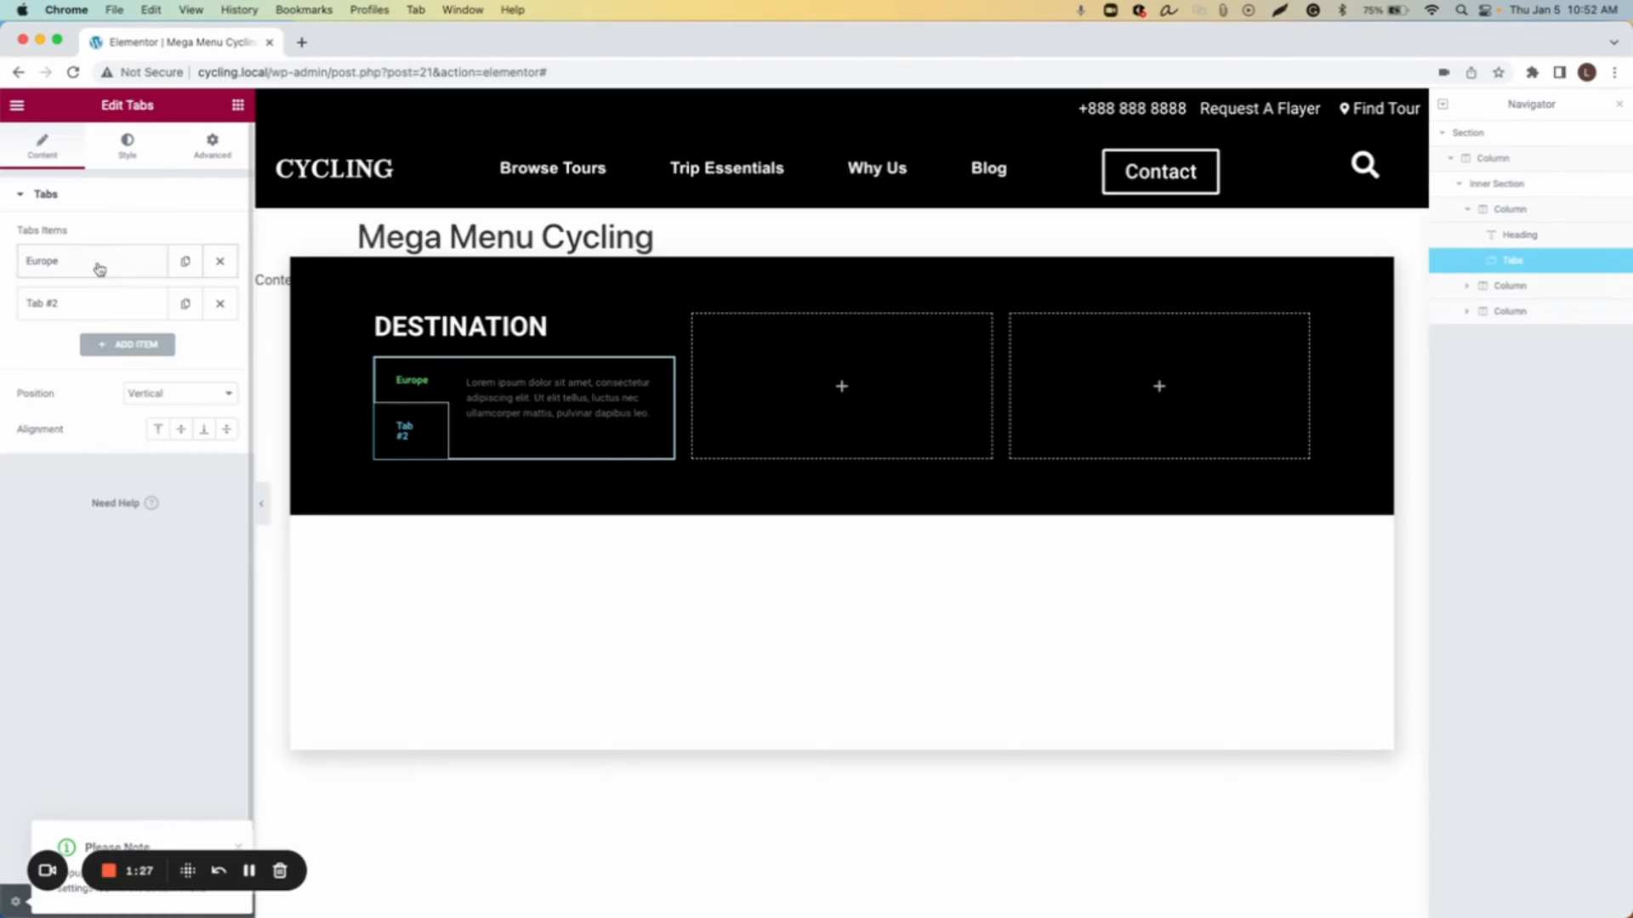
# Step: Rename the second tab to Latin America
pyautogui.click(95, 303)
pyautogui.doubleClick(73, 363)
pyautogui.tripleClick(73, 363)
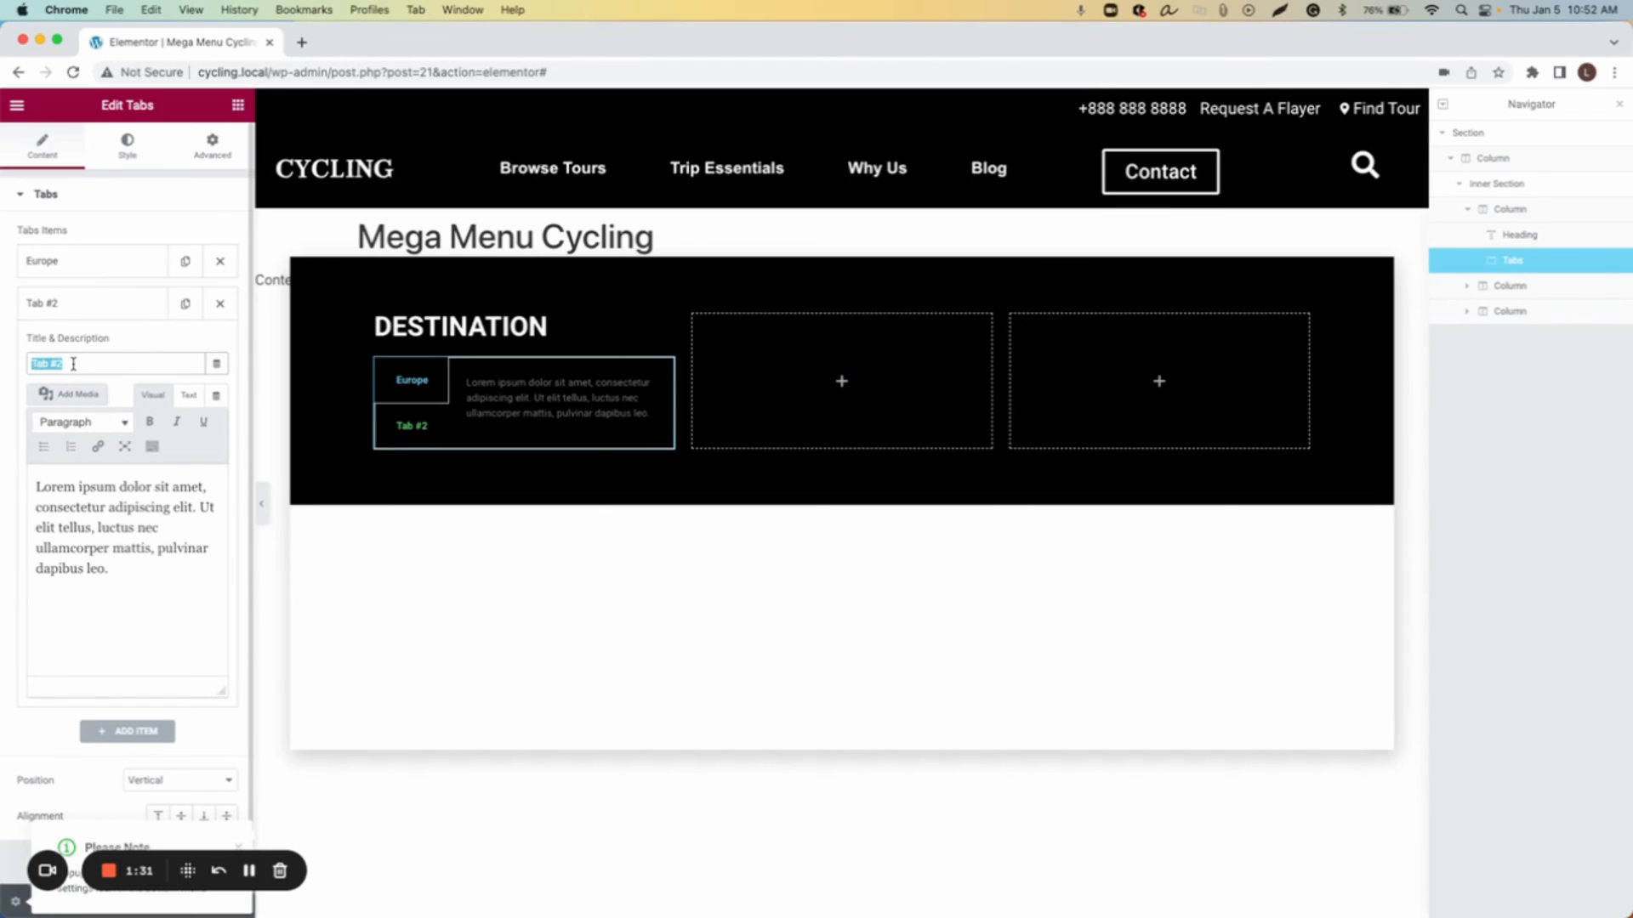
pyautogui.write('Latin America')
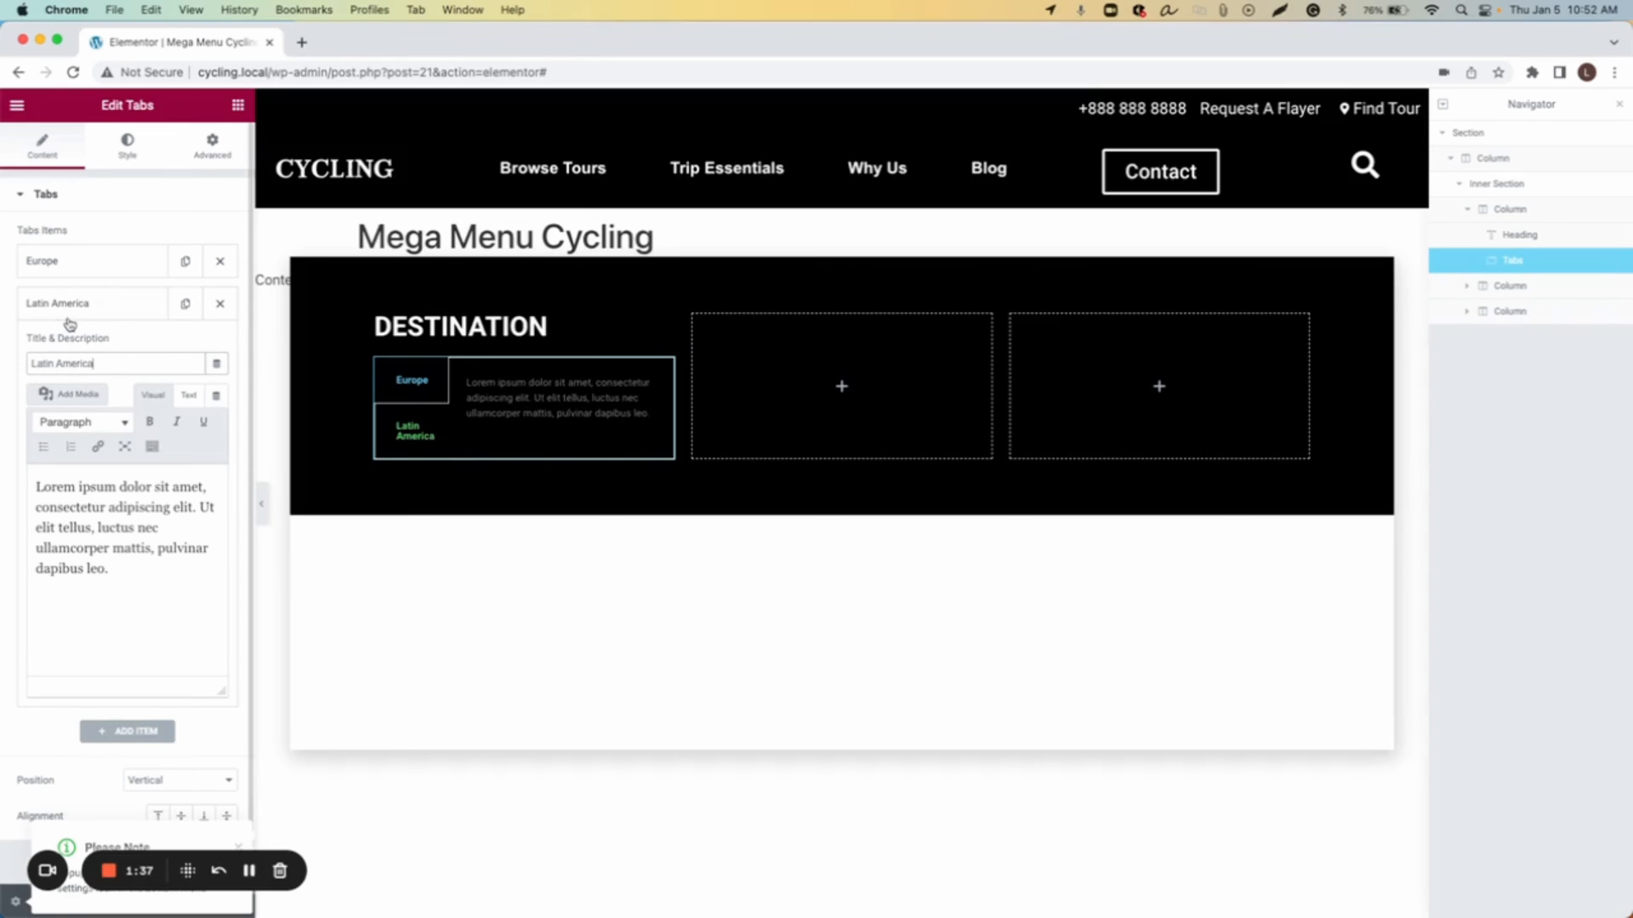
pyautogui.click(70, 312)
# Step: Add a third tab titled United States
pyautogui.click(82, 358)
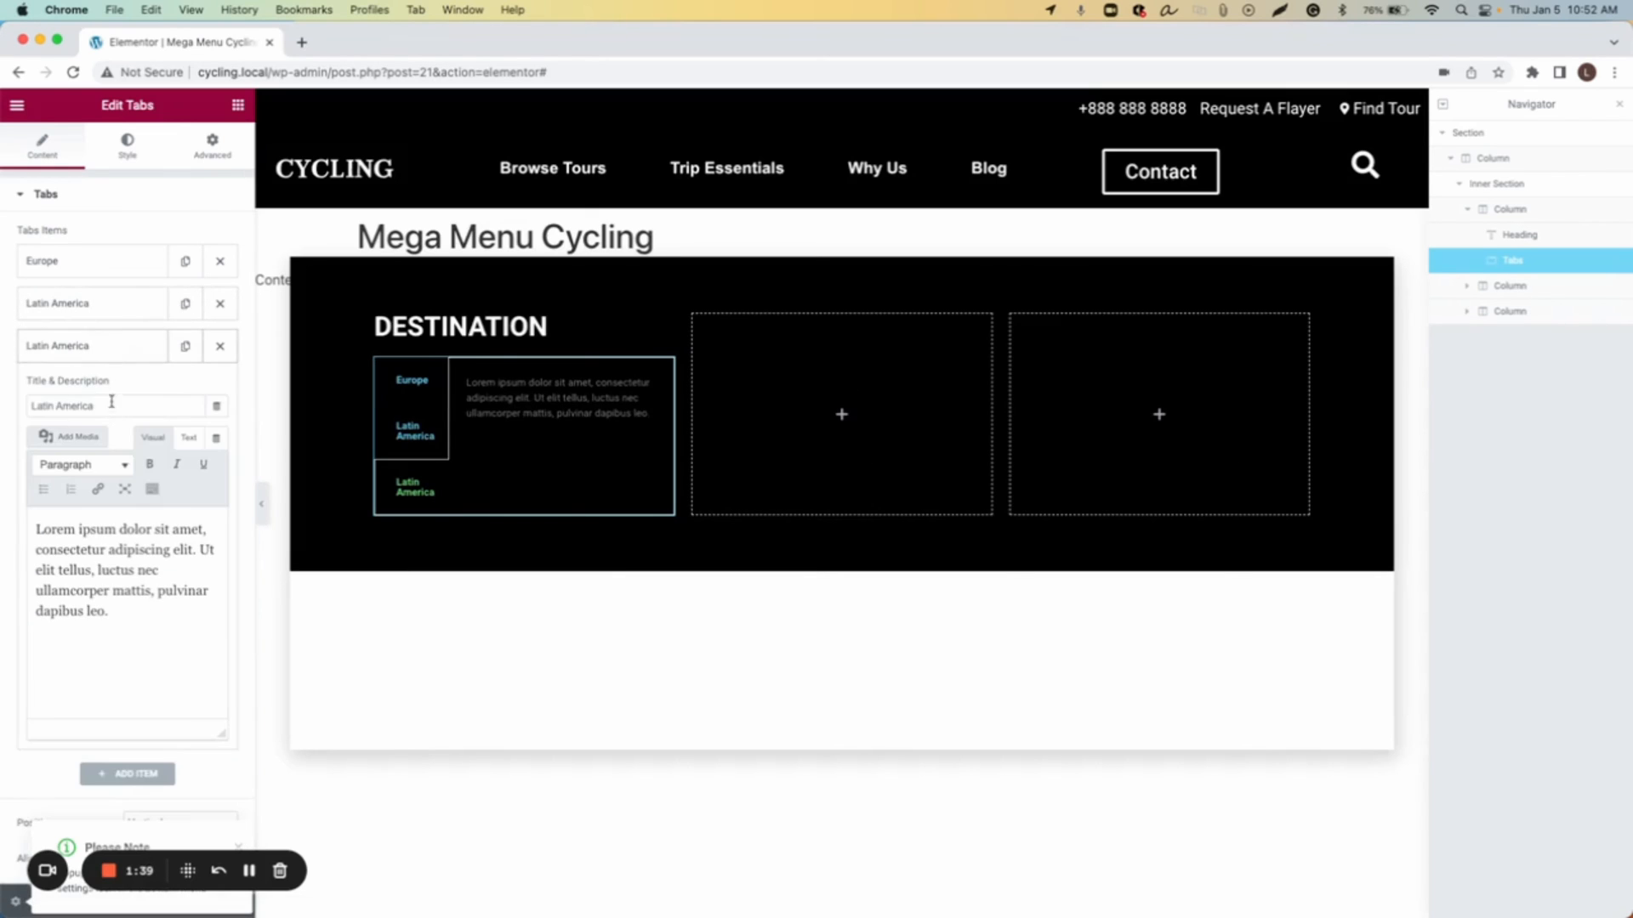
pyautogui.tripleClick(105, 408)
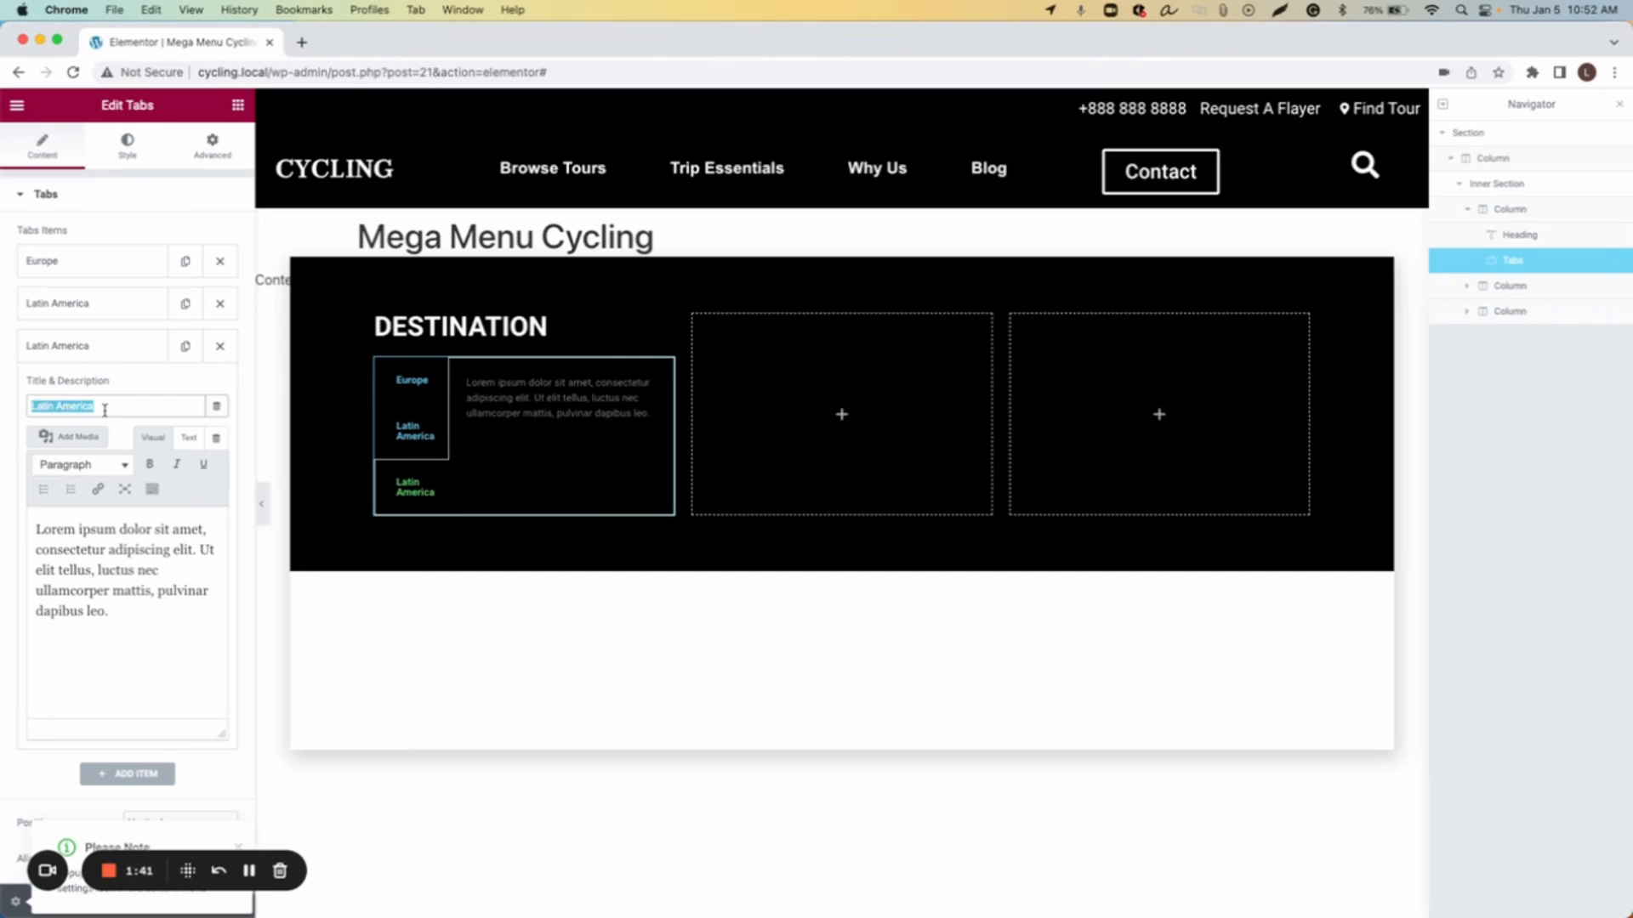
pyautogui.write('United States')
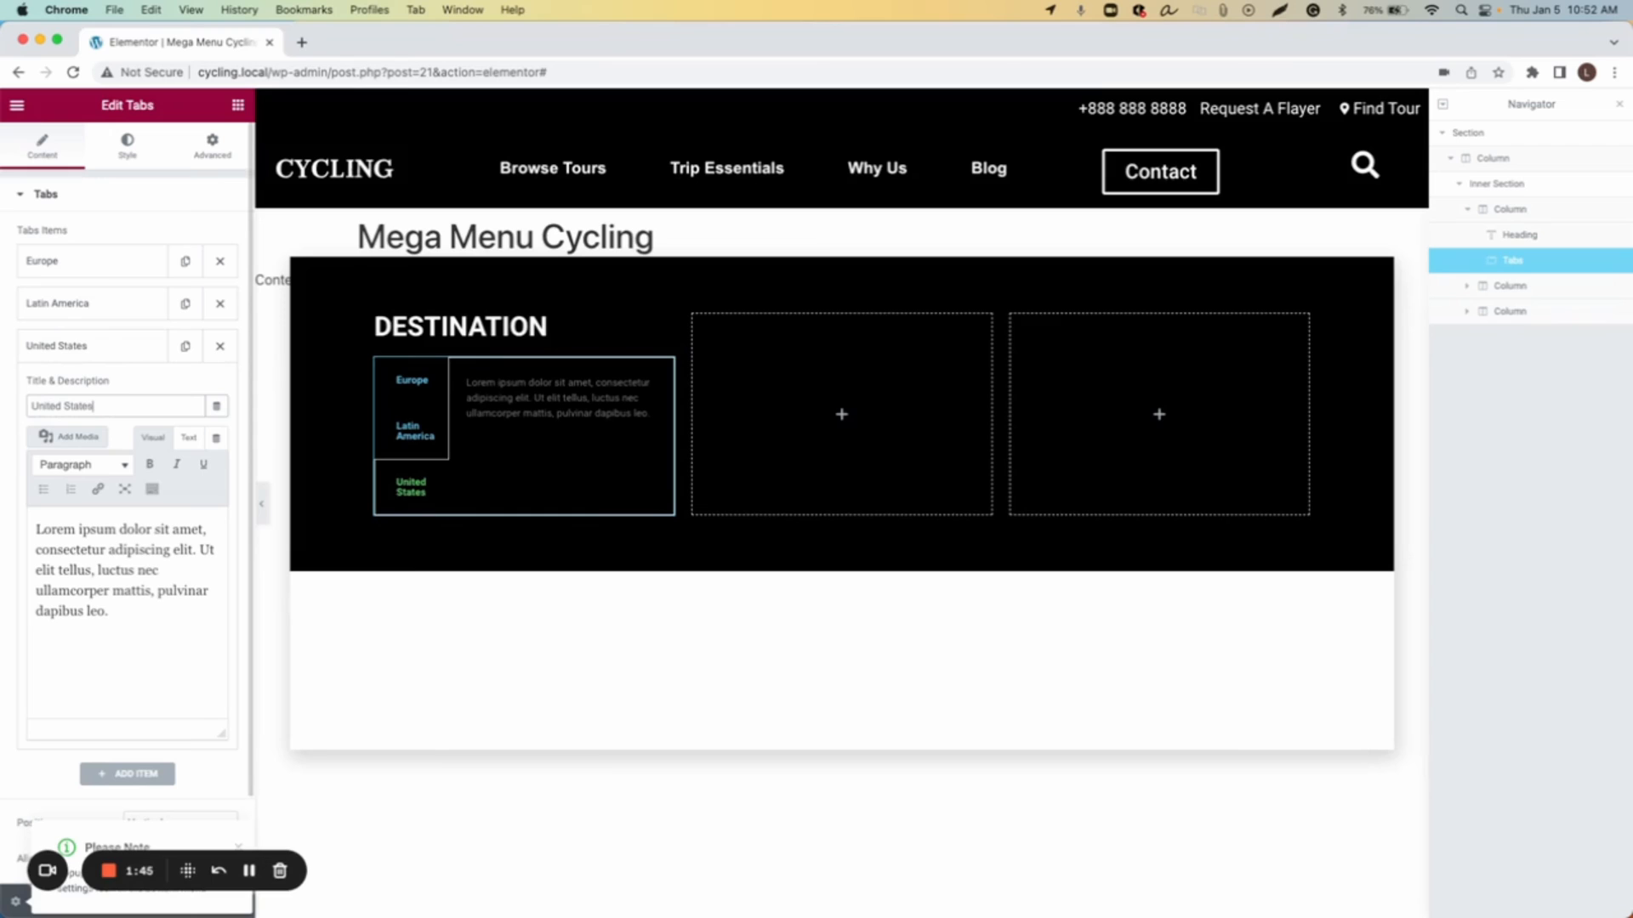
pyautogui.click(96, 355)
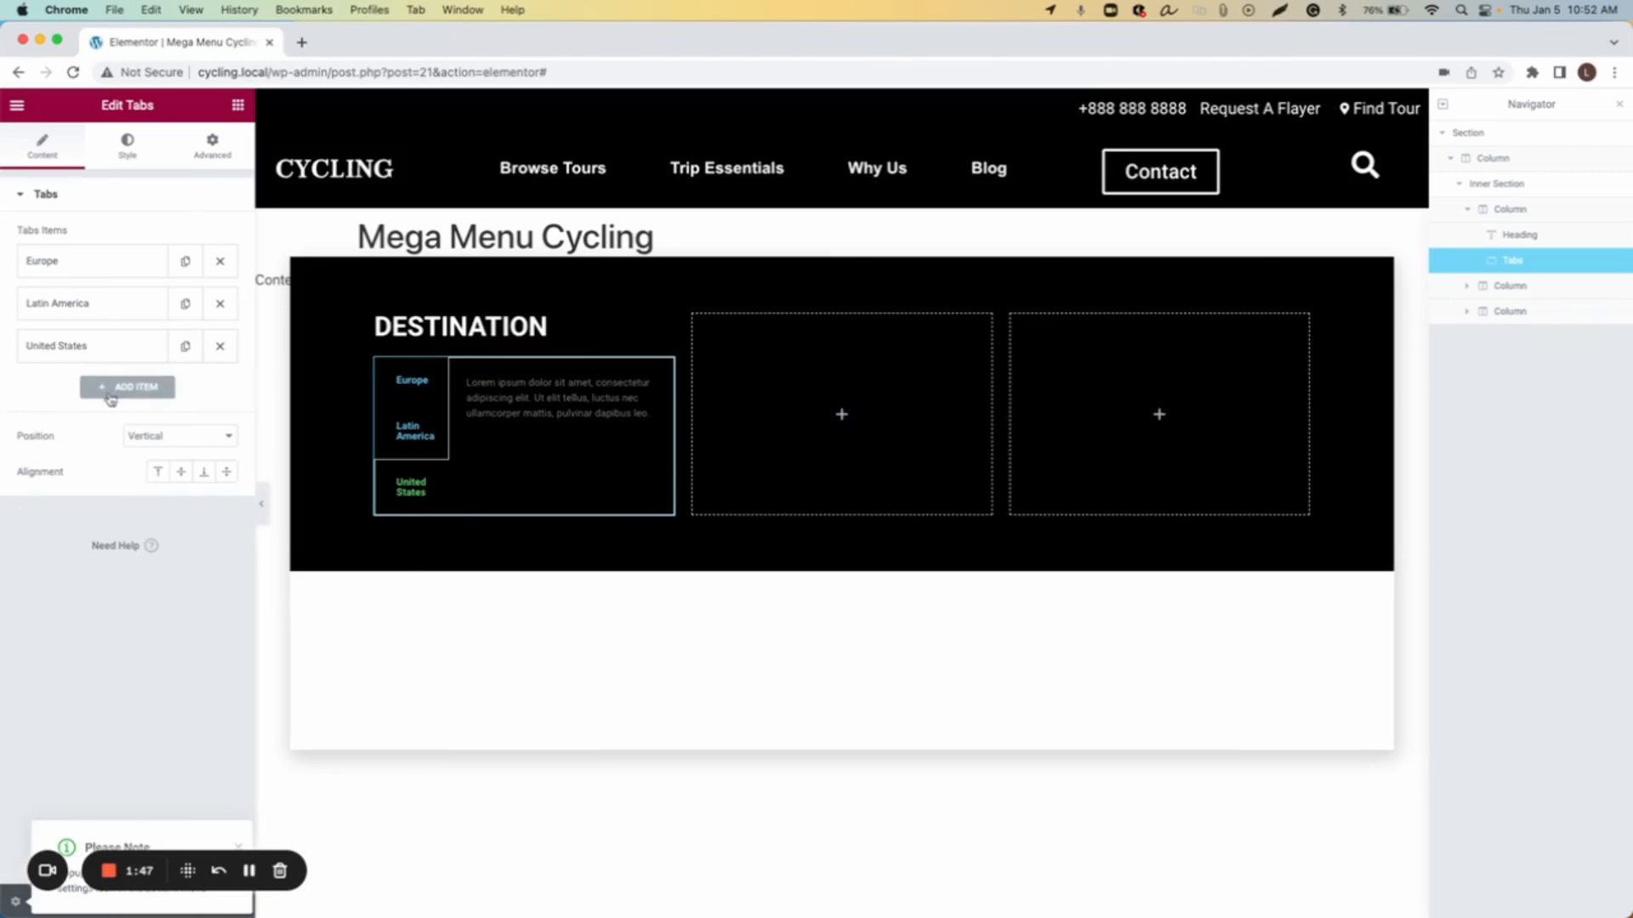
# Step: Duplicate the United States tab and retitle the copy Africa
pyautogui.click(185, 346)
pyautogui.click(68, 393)
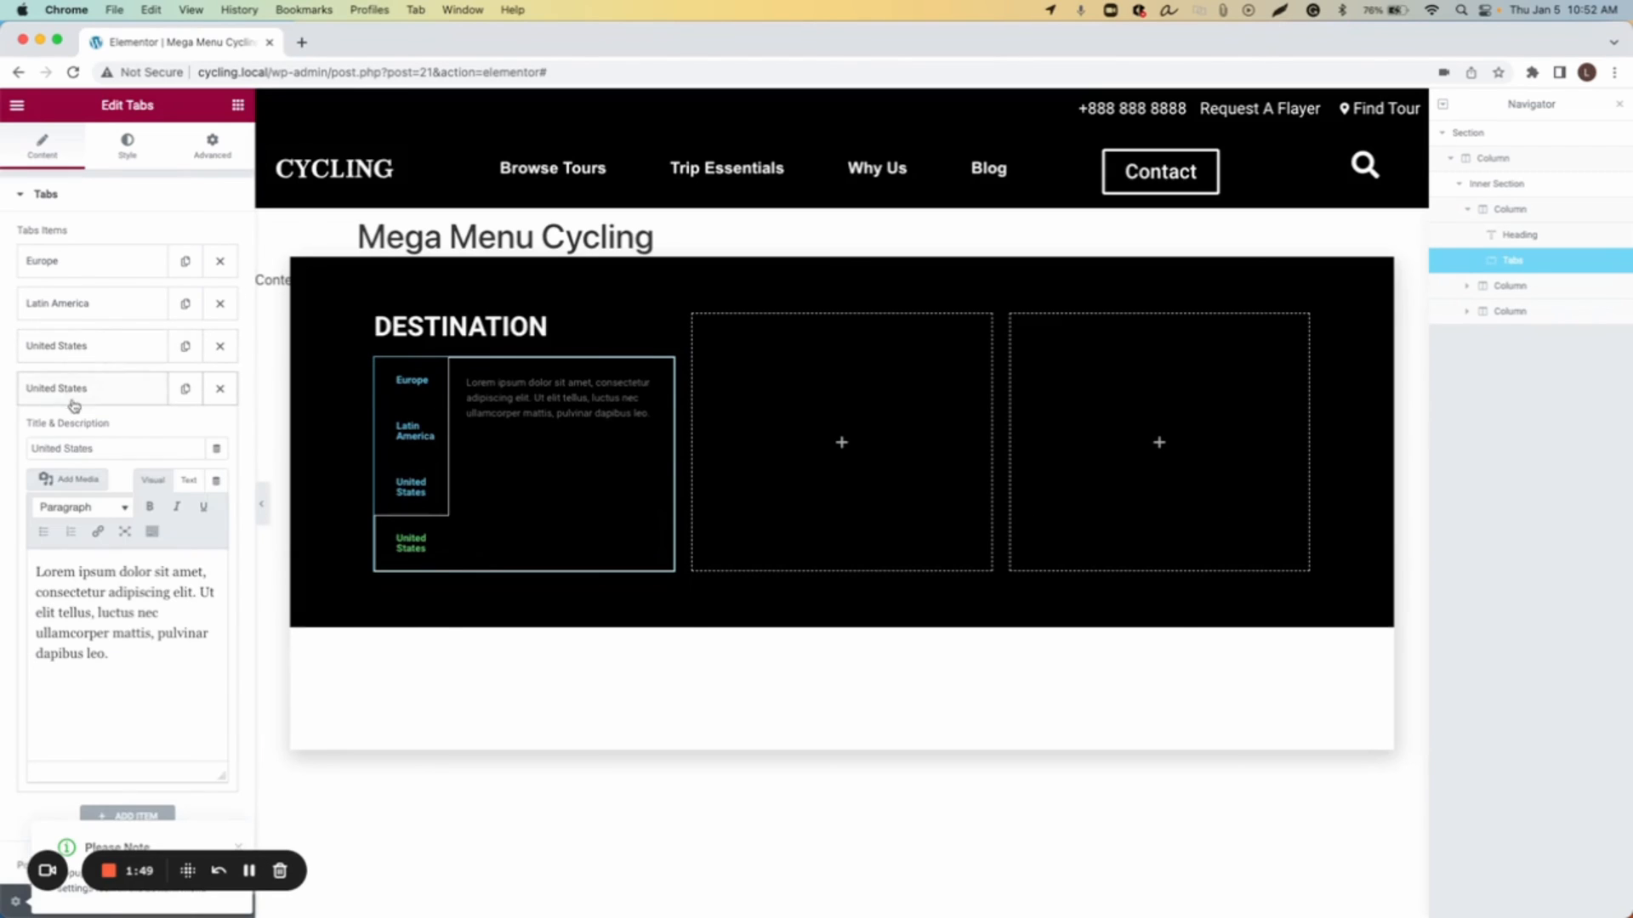
pyautogui.moveTo(92, 448); pyautogui.dragTo(30, 449)
pyautogui.write('Africa')
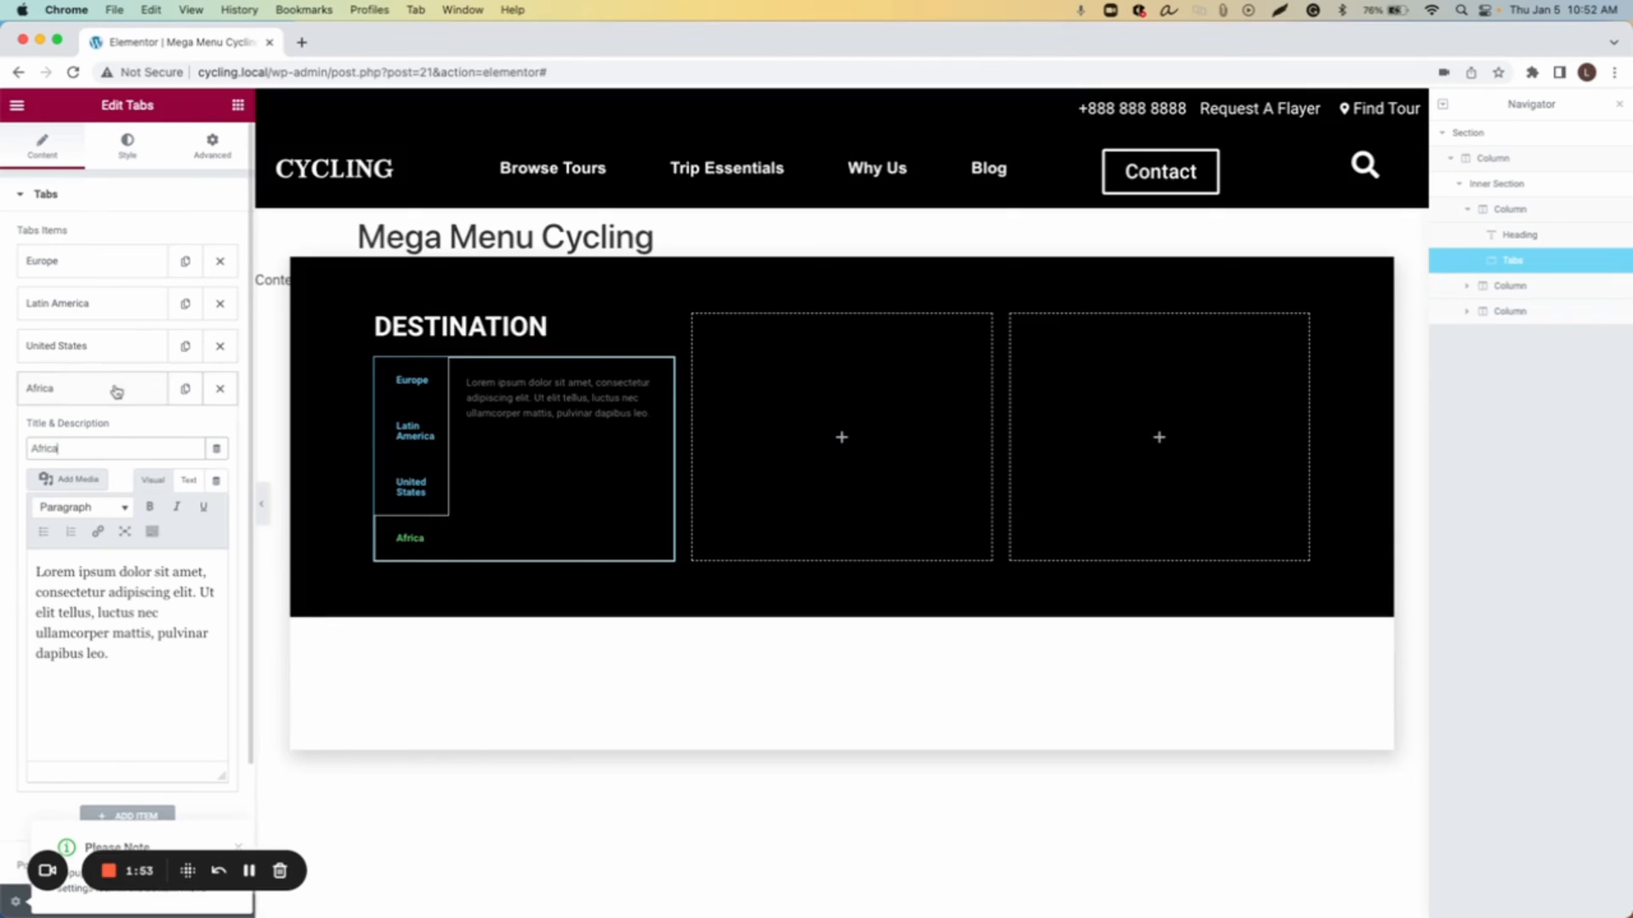
pyautogui.click(114, 390)
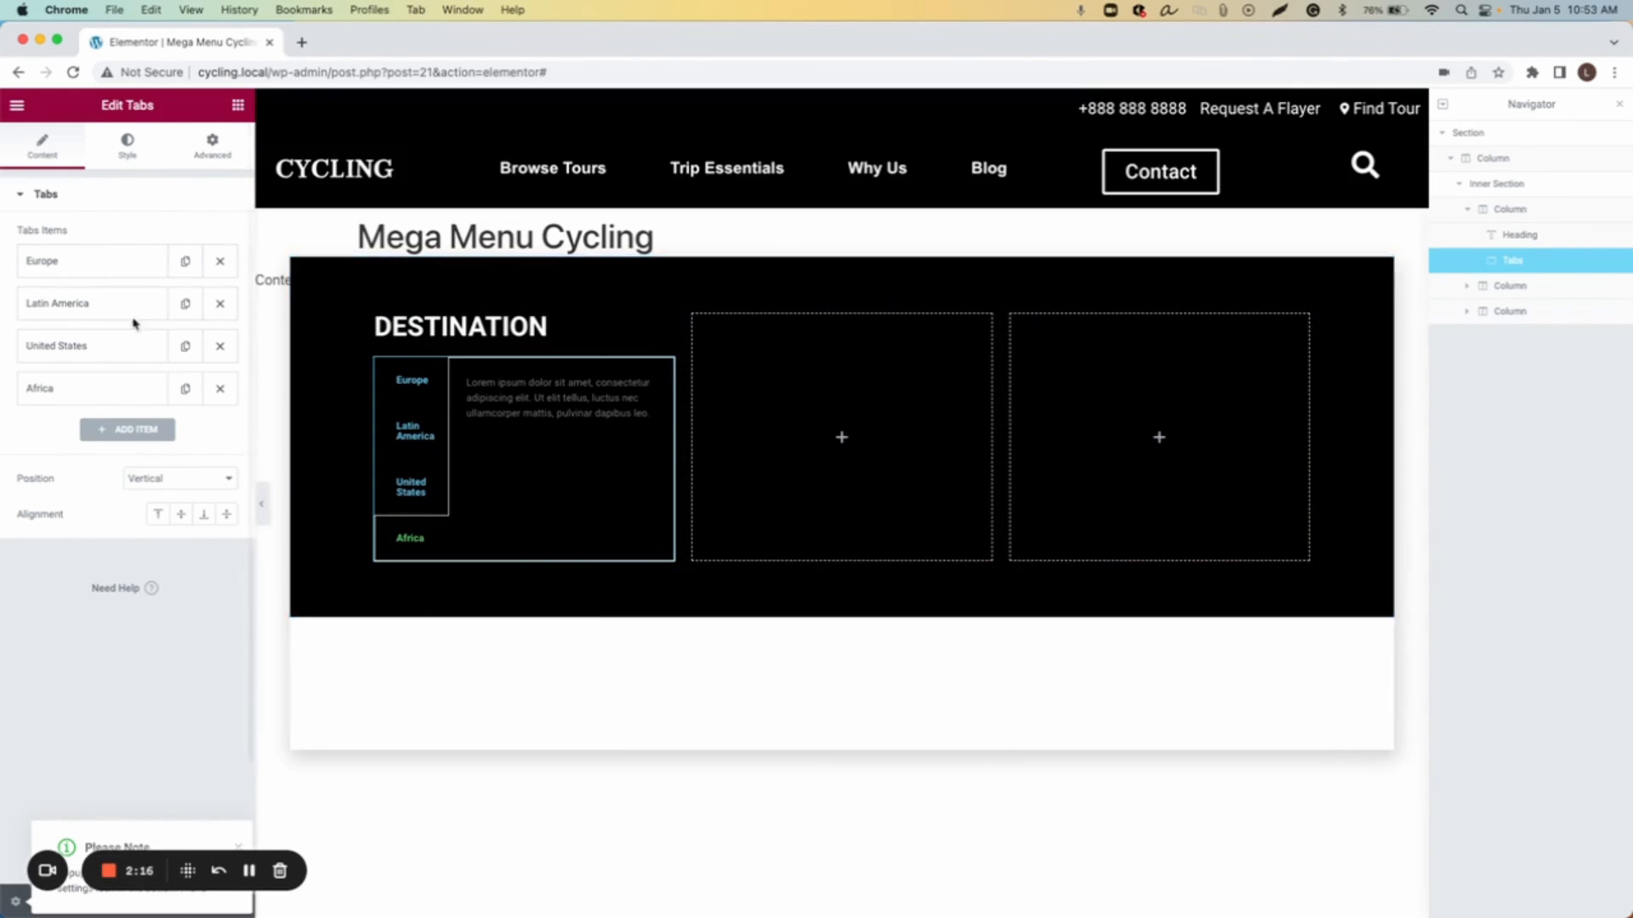
# Step: Replace the Europe tab's placeholder content with the lines France, Italy, Portugal and Spain
pyautogui.click(88, 274)
pyautogui.moveTo(109, 527); pyautogui.dragTo(24, 425)
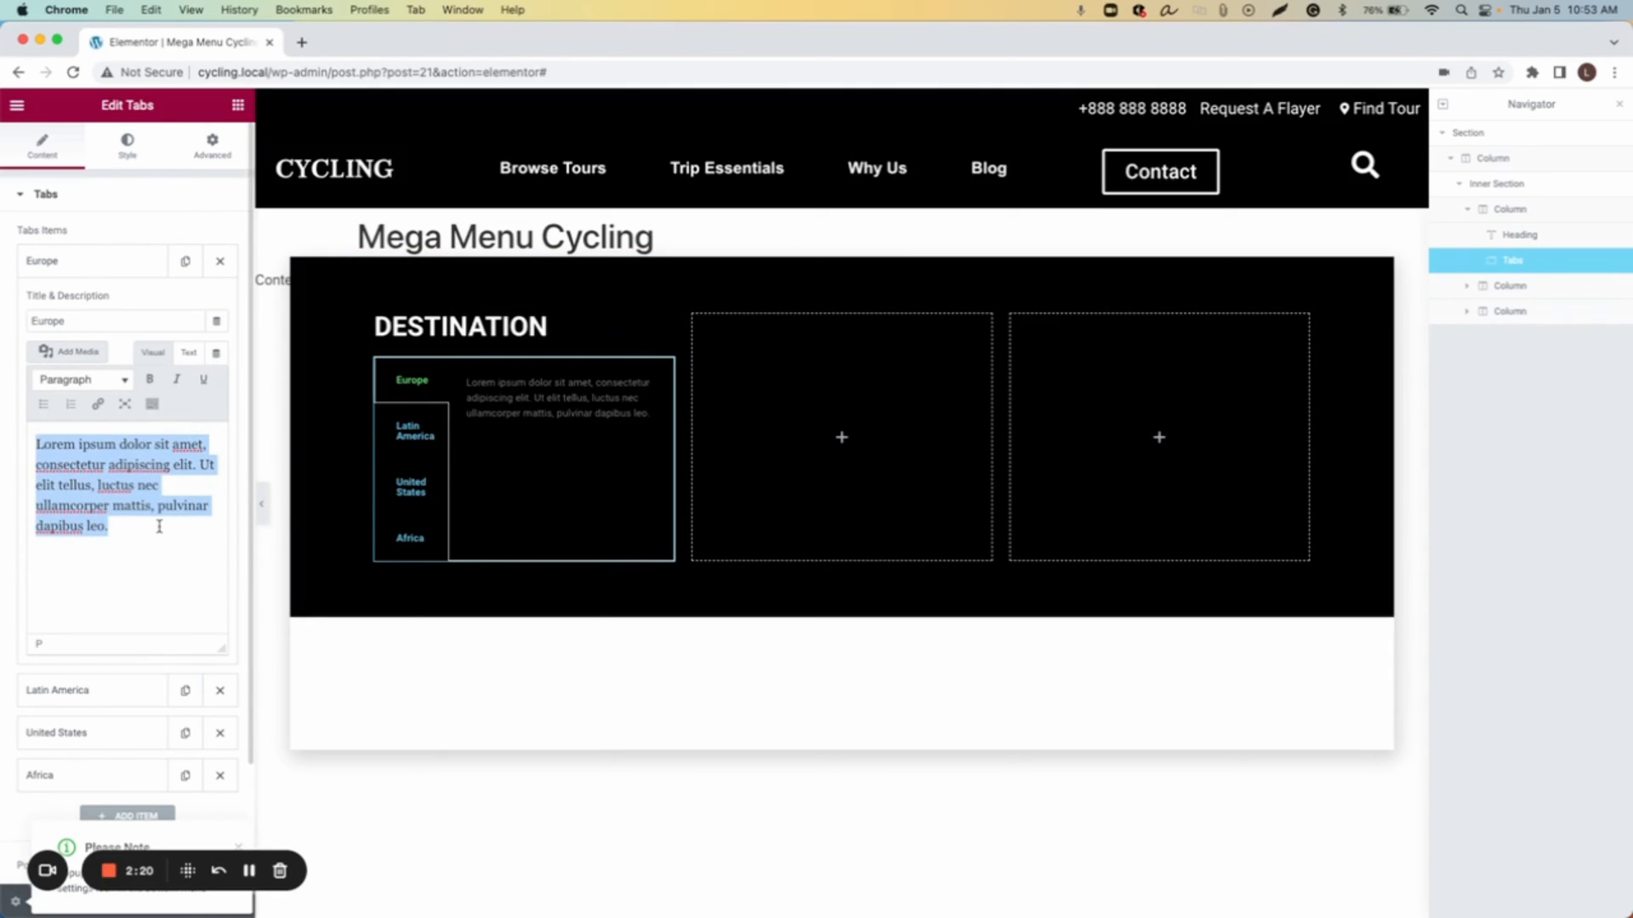
pyautogui.press('BackSpace')
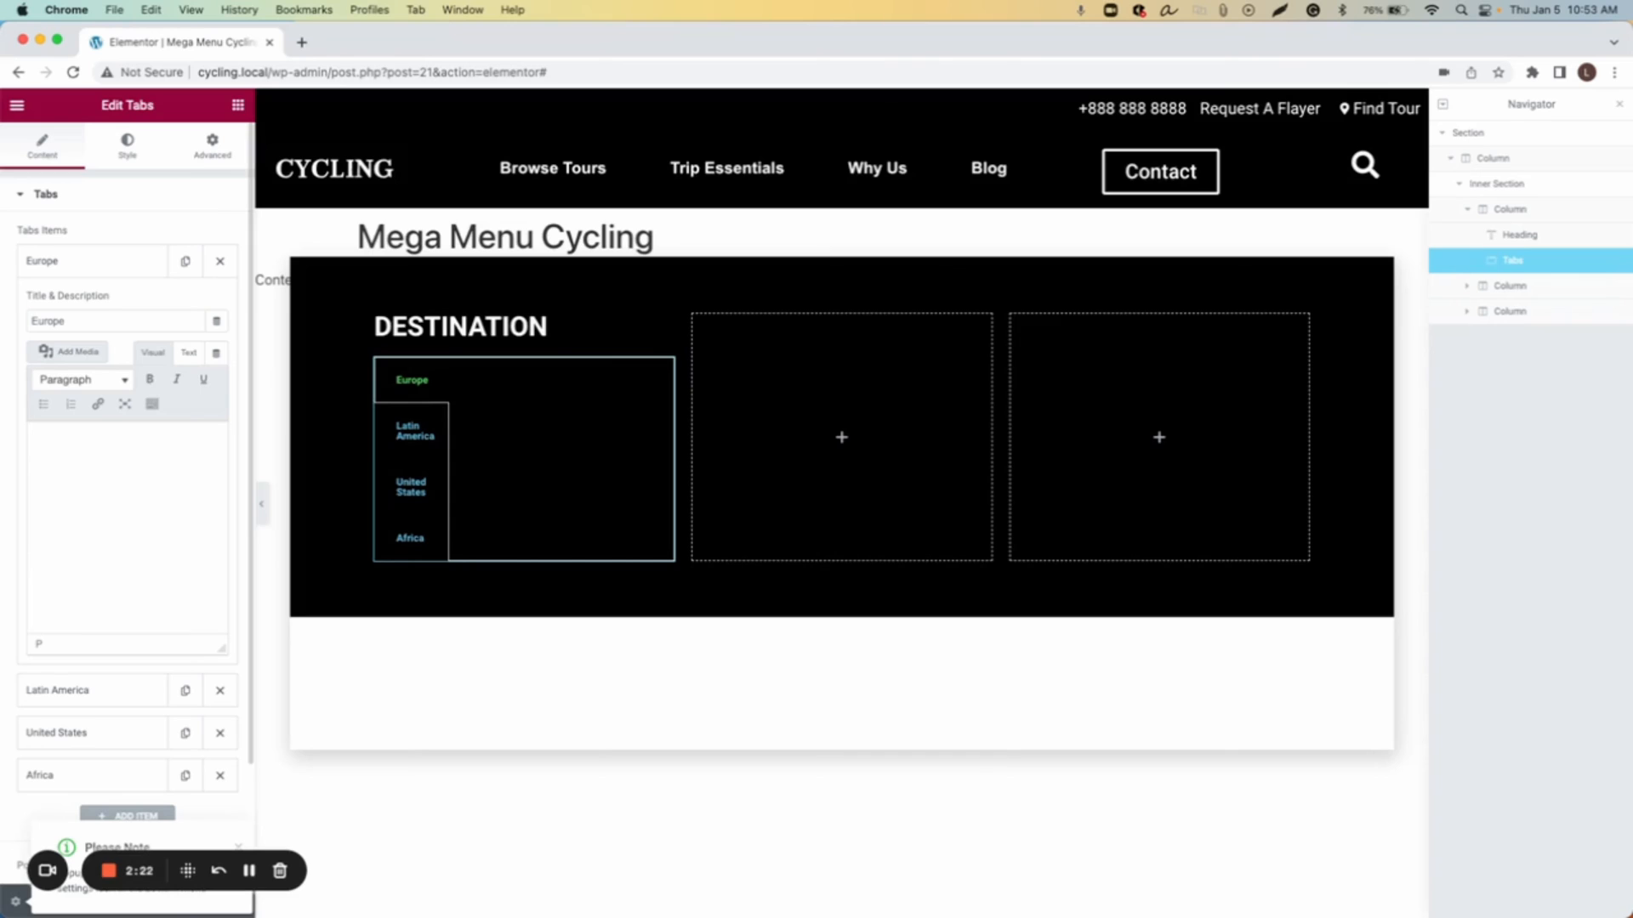
pyautogui.write('France ')
pyautogui.write('Italy')
pyautogui.write('Portugal')
pyautogui.press('Return')
pyautogui.write('Spain')
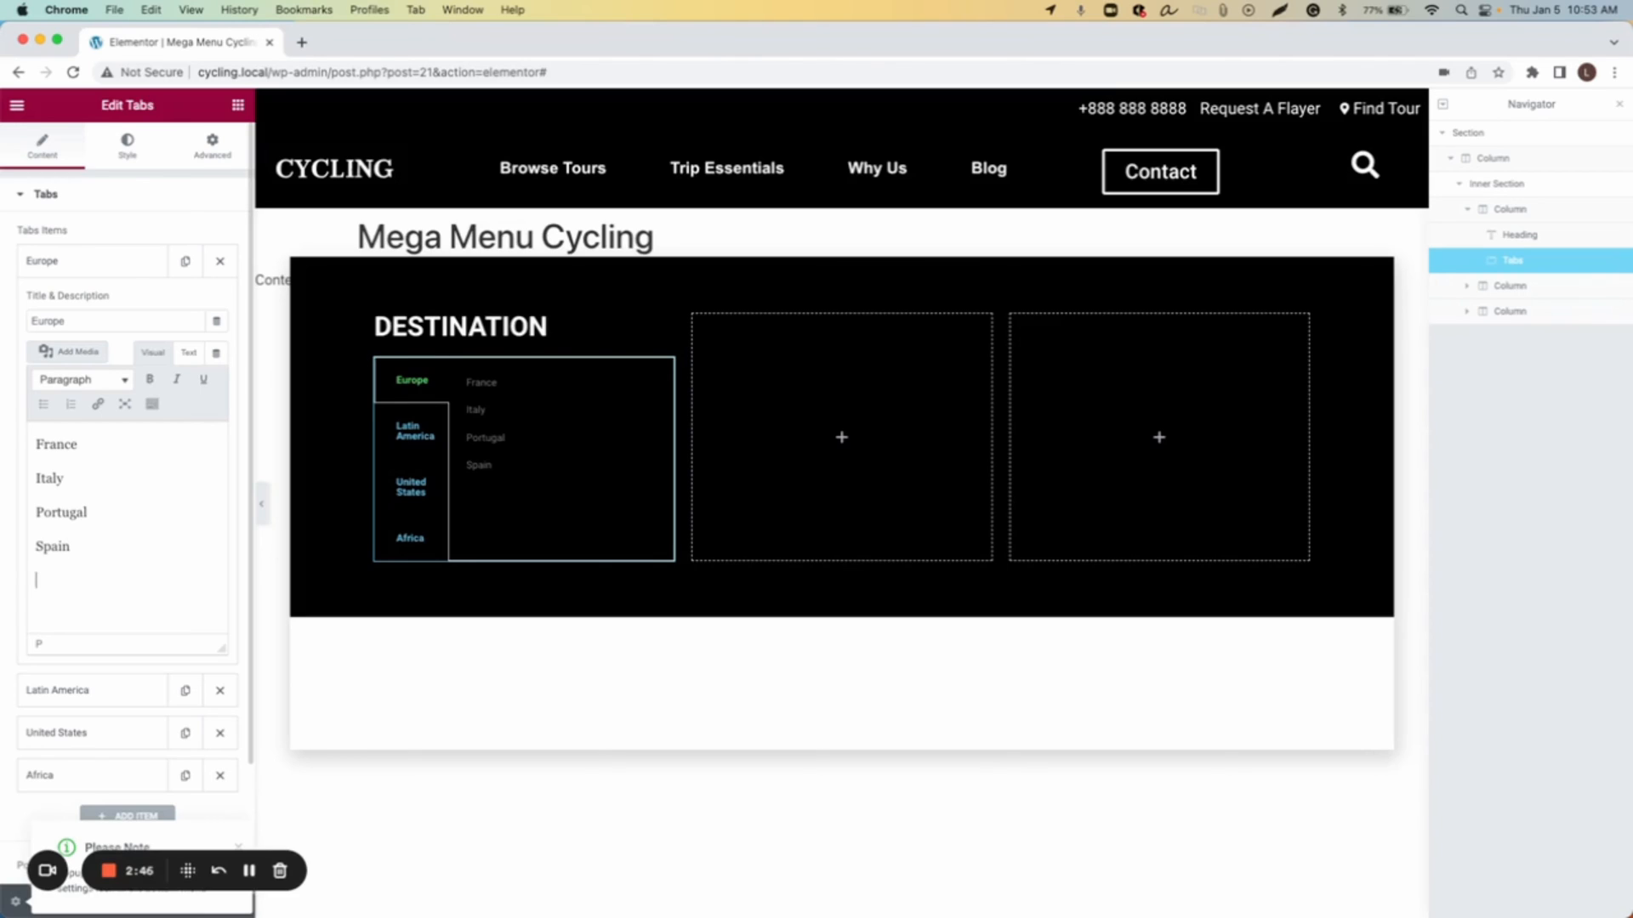
# Step: Add an underscore divider line and a View All Europe line below Spain in the Europe tab
pyautogui.press('Return')
pyautogui.write('_____________')
pyautogui.press('Return')
pyautogui.write('View All Eu')
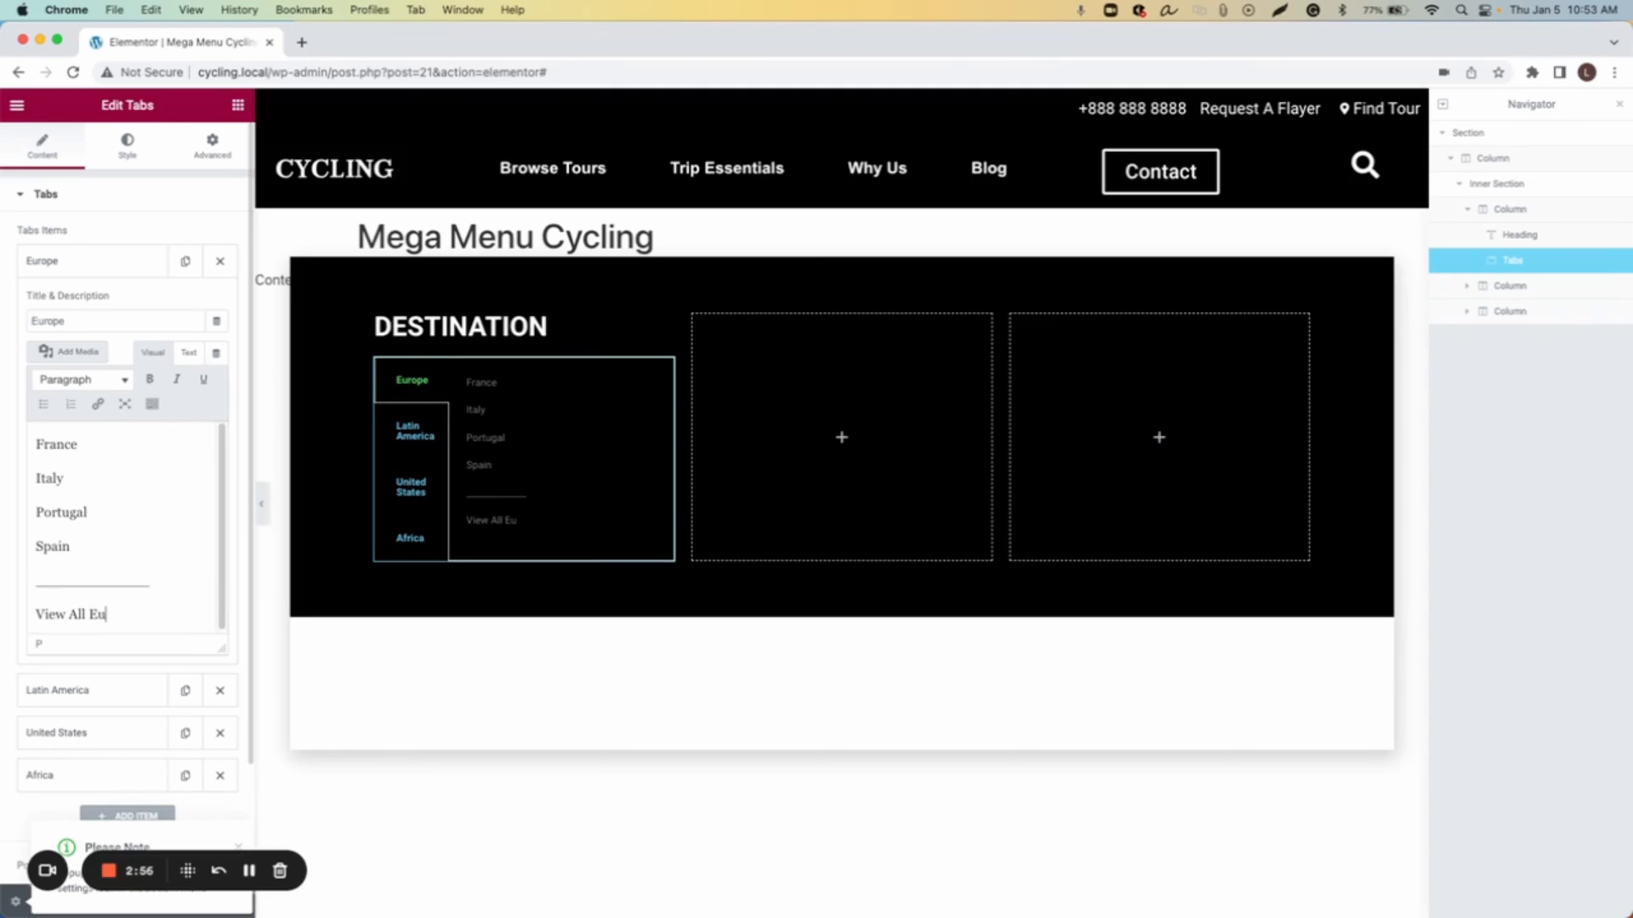
pyautogui.write('rope')
# Step: Format the France, Italy, Portugal and Spain lines as Heading 4
pyautogui.doubleClick(44, 444)
pyautogui.click(88, 382)
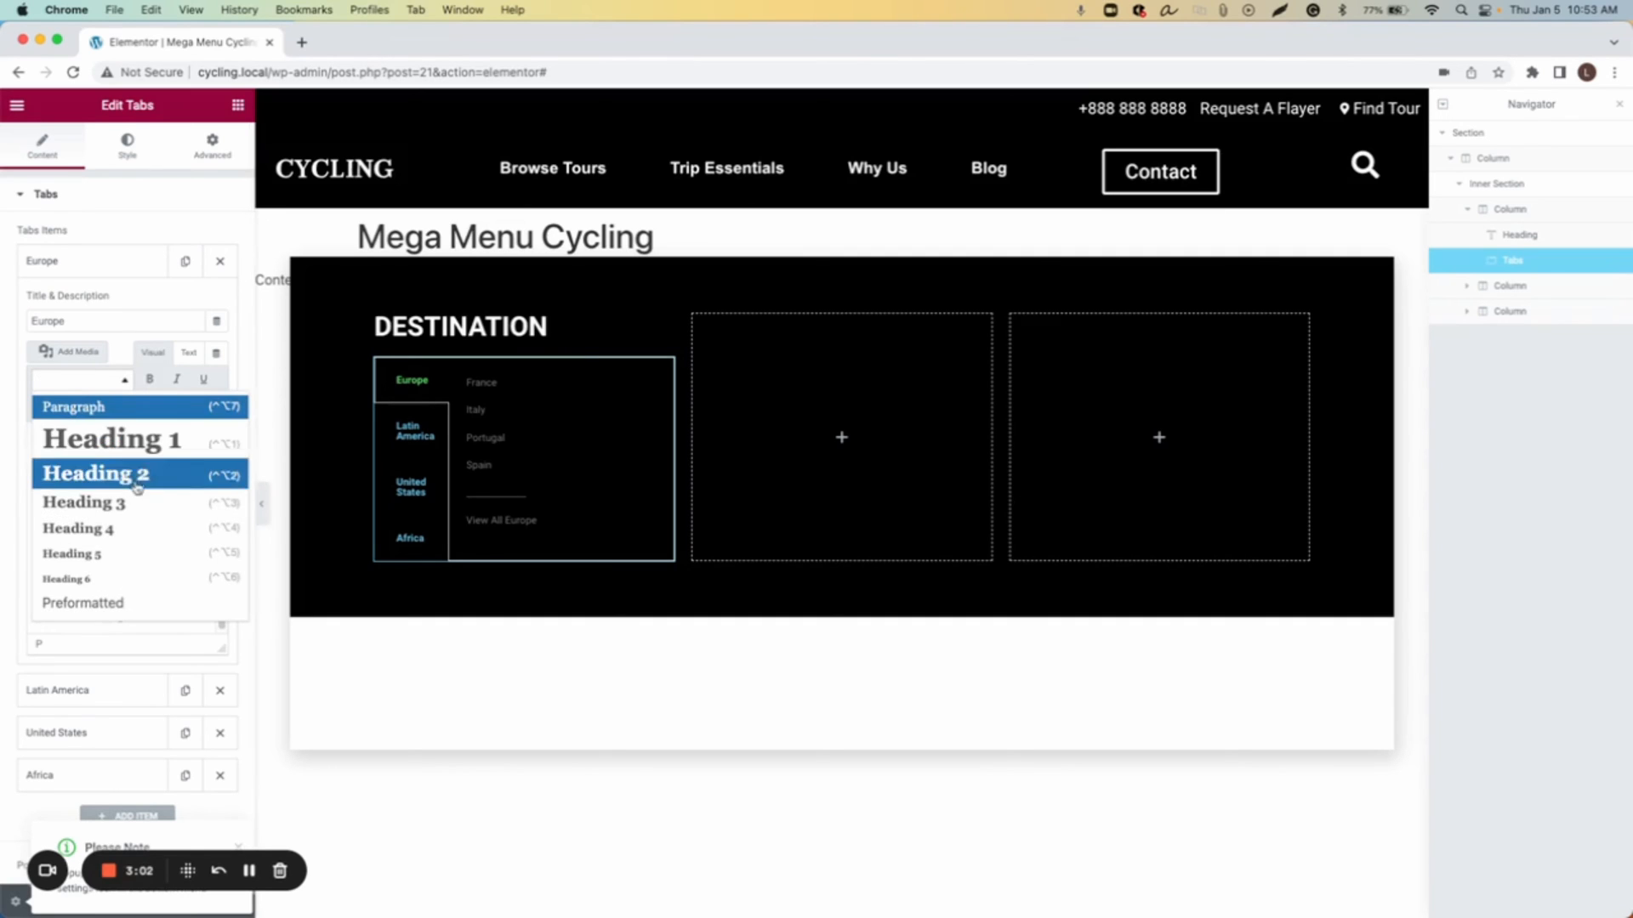
pyautogui.click(120, 531)
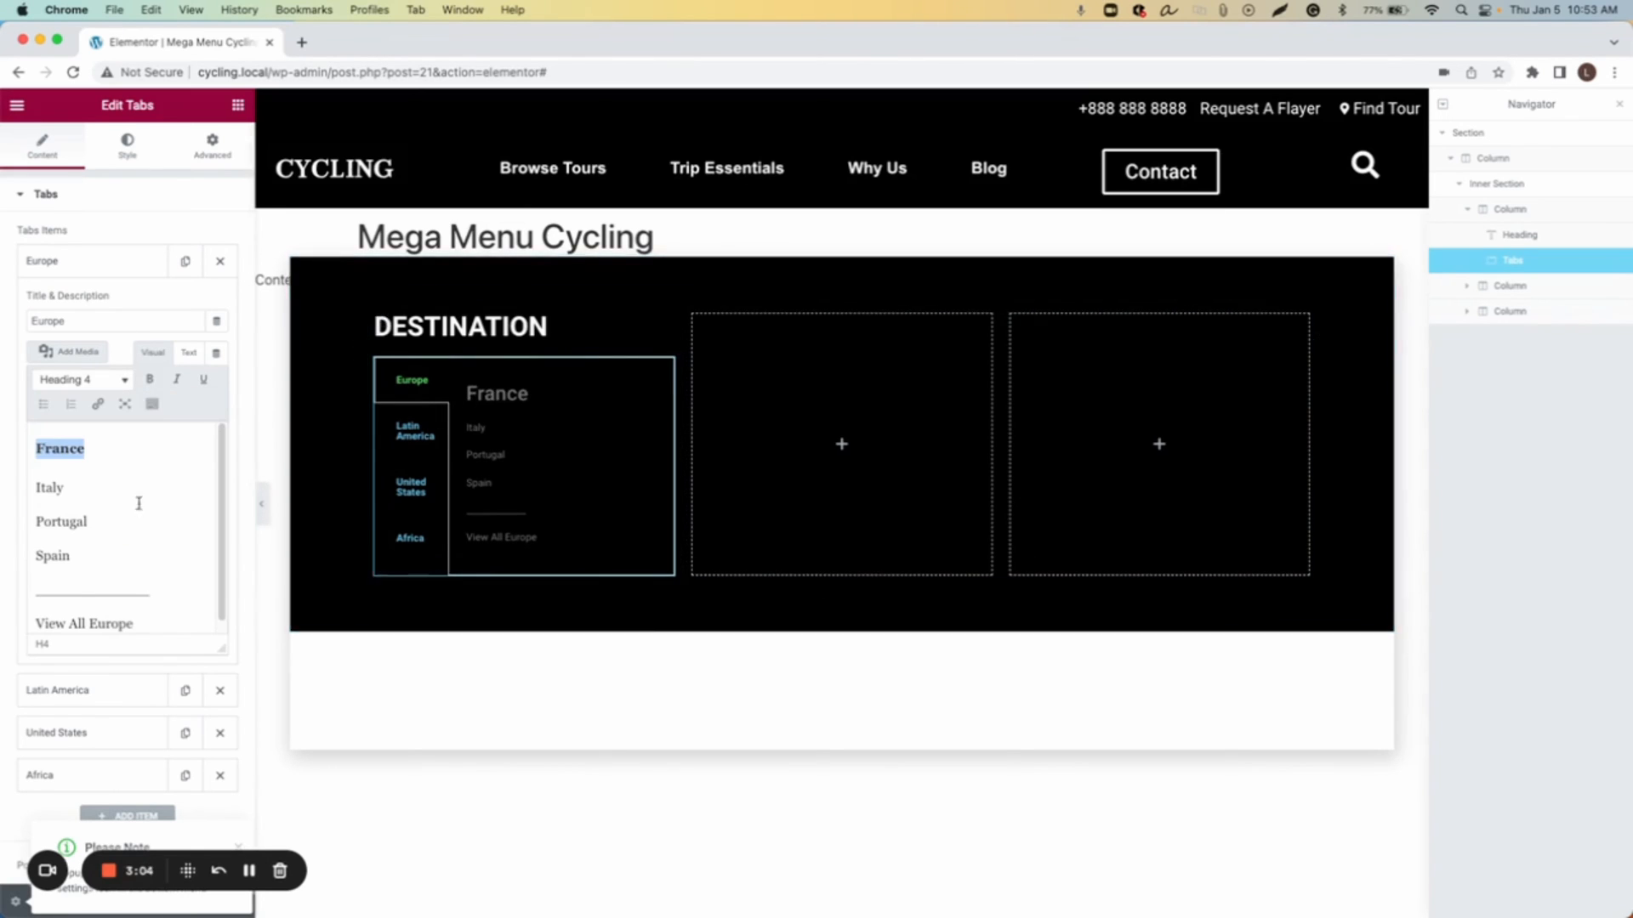
pyautogui.doubleClick(47, 489)
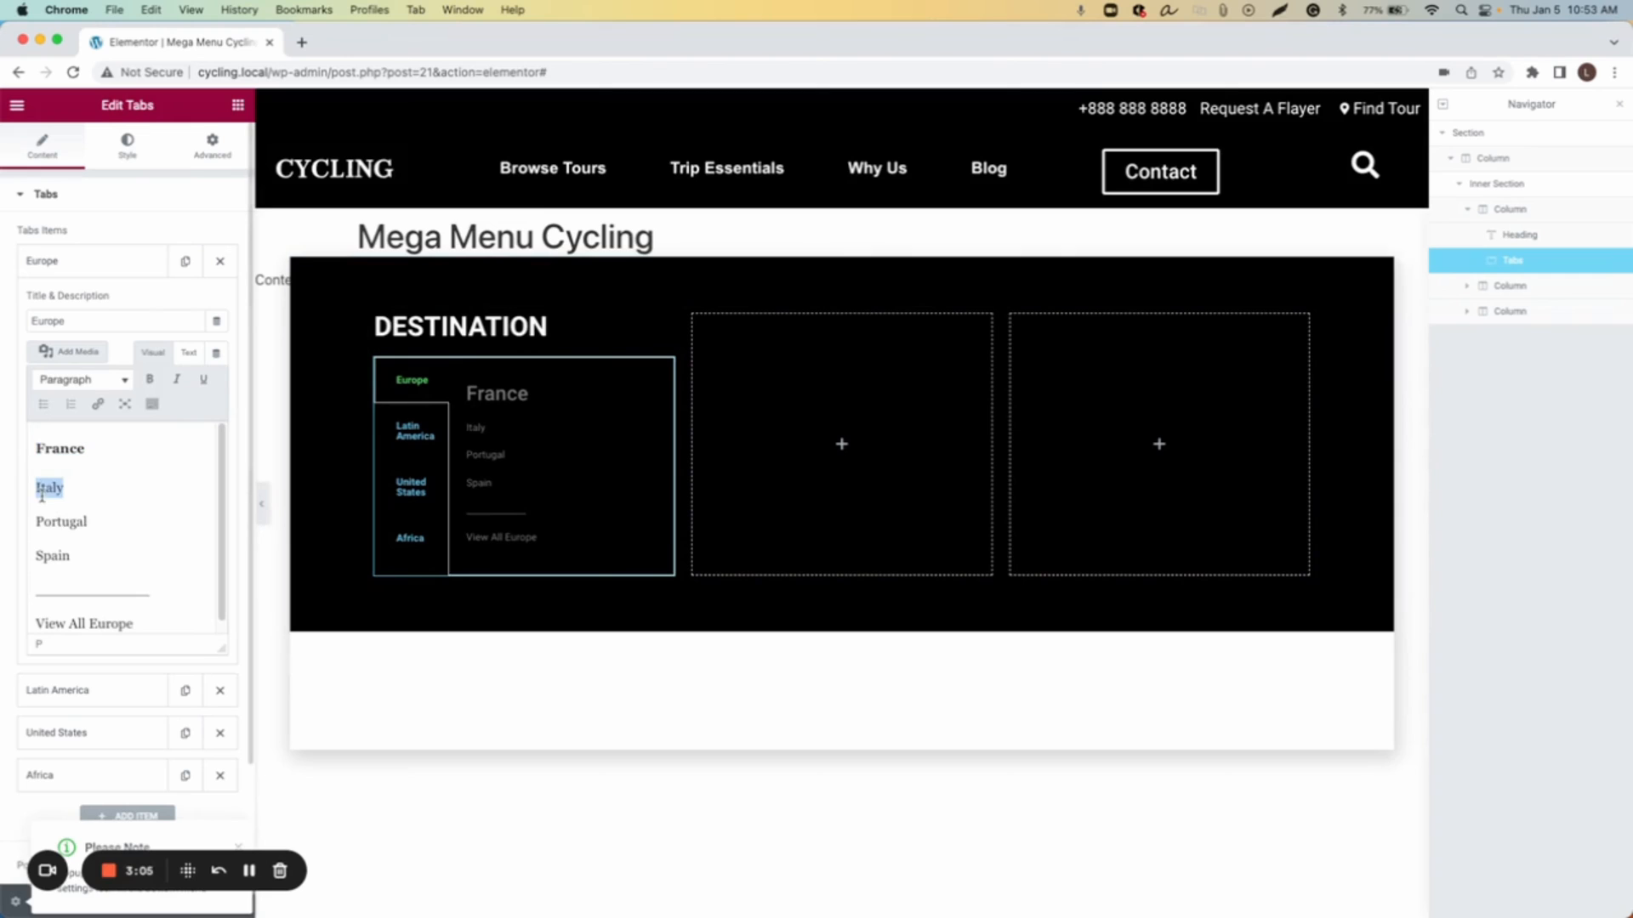
pyautogui.click(89, 387)
pyautogui.click(94, 528)
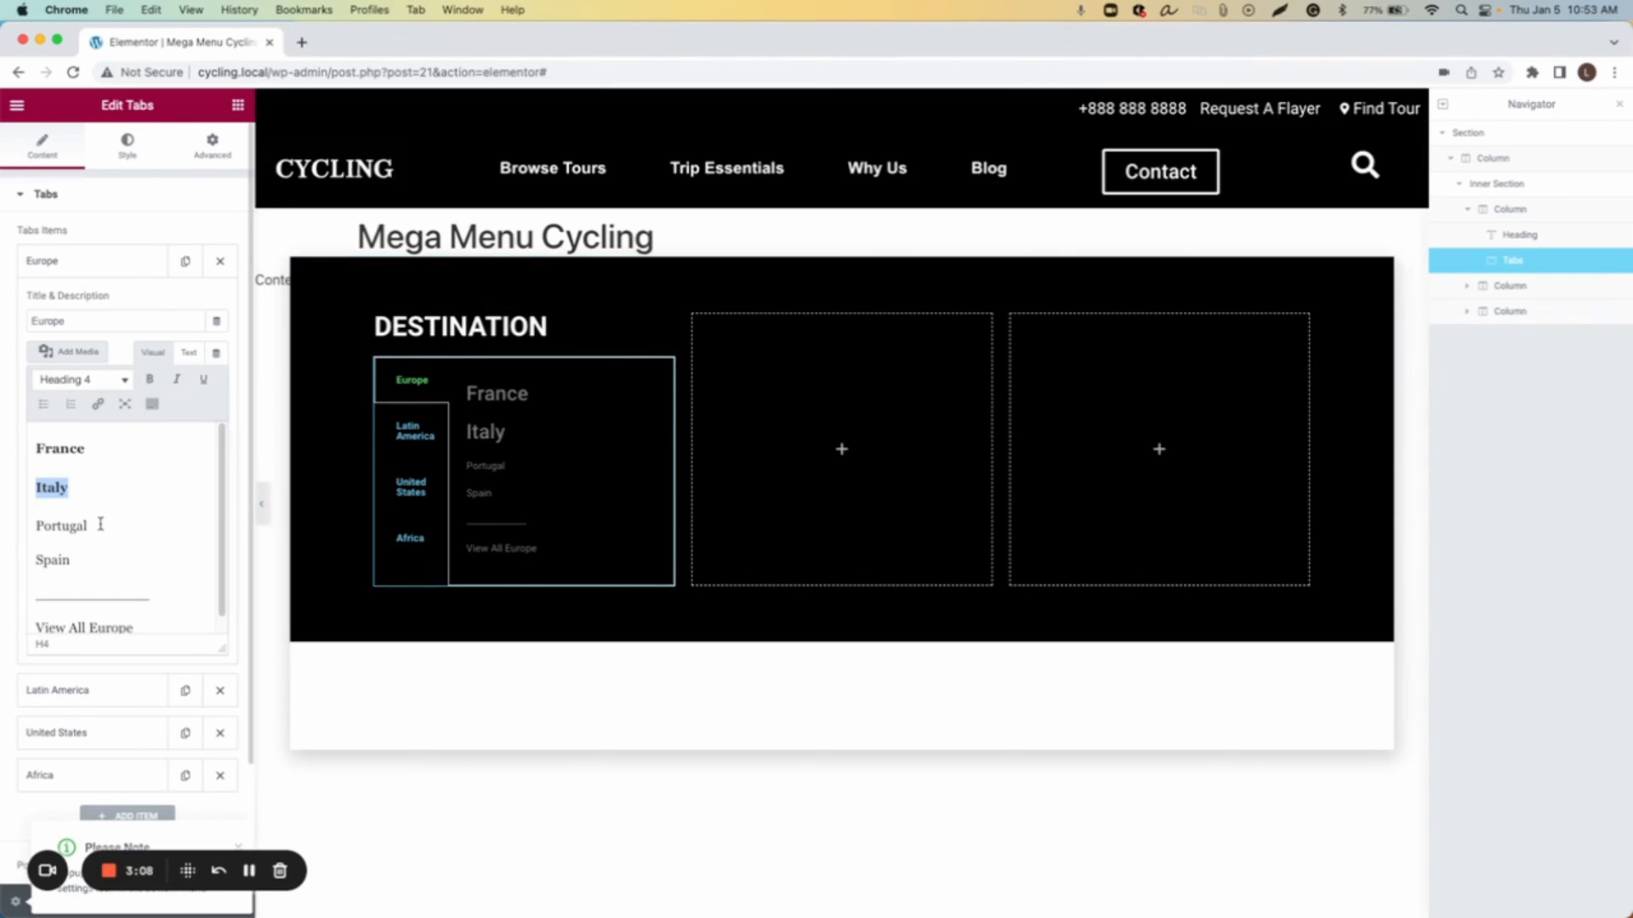
pyautogui.doubleClick(64, 526)
pyautogui.click(94, 383)
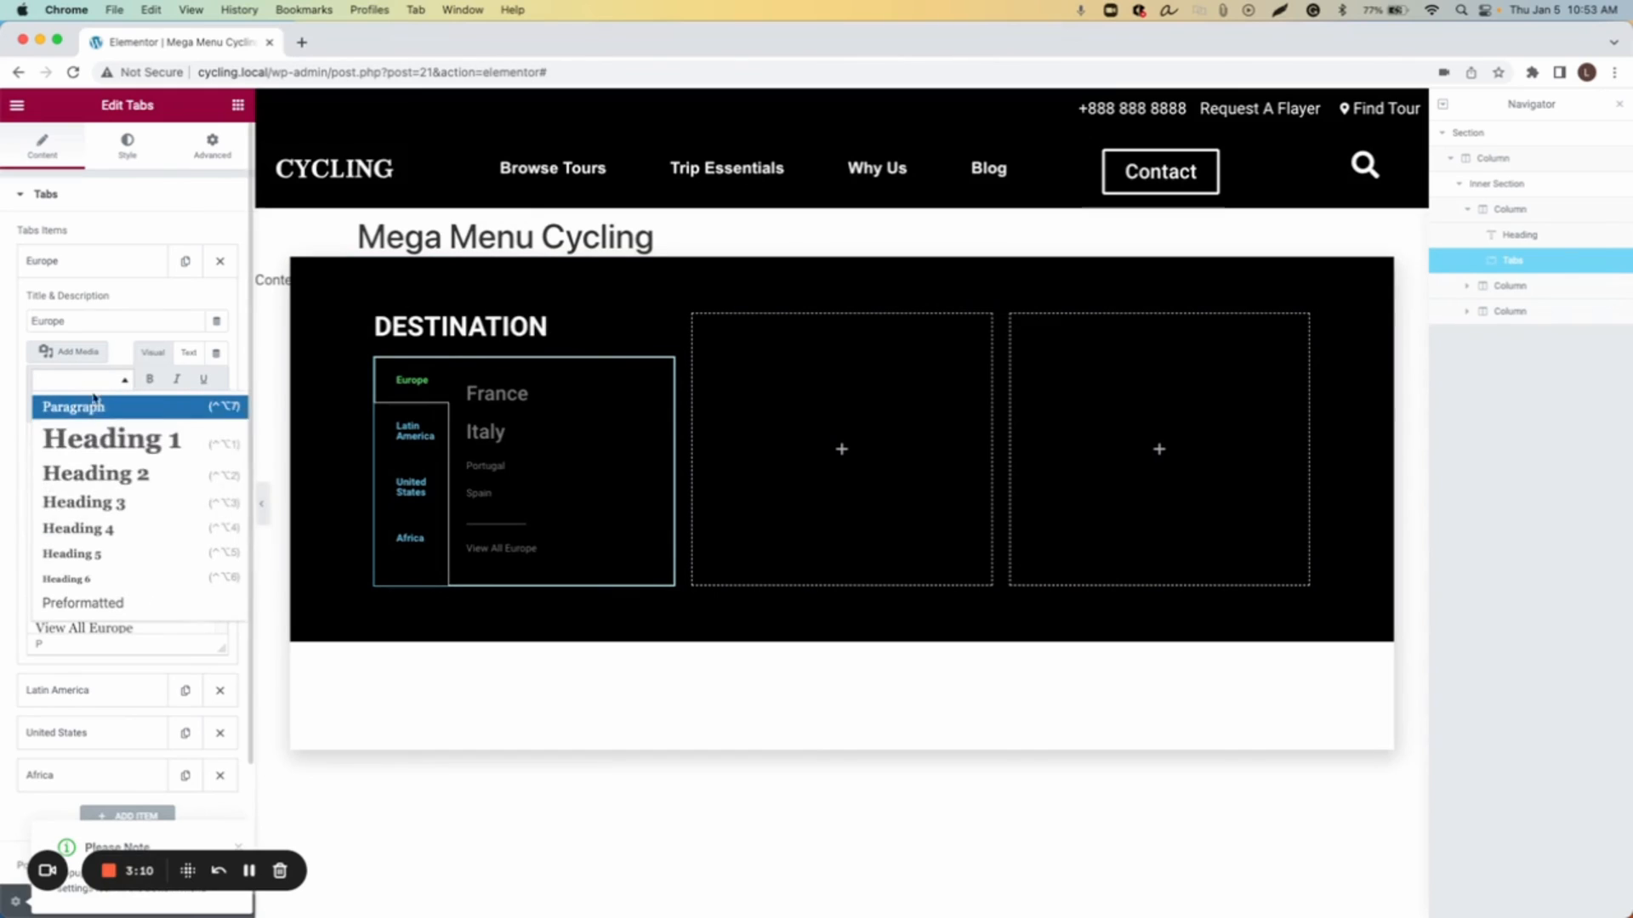
pyautogui.click(114, 524)
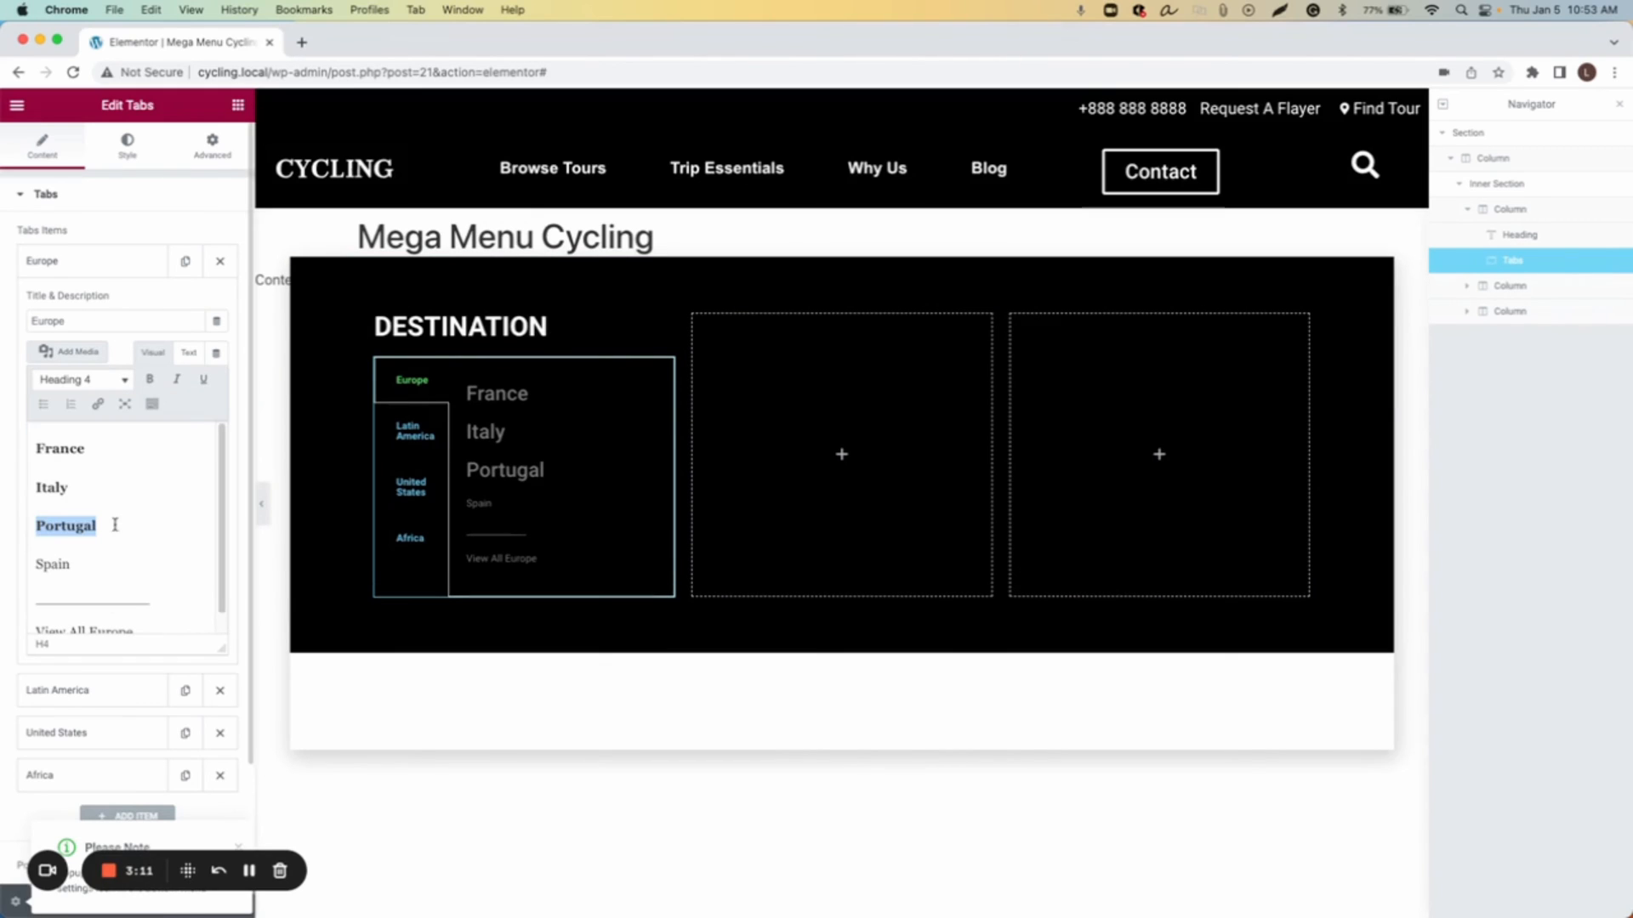
pyautogui.doubleClick(62, 566)
pyautogui.click(85, 382)
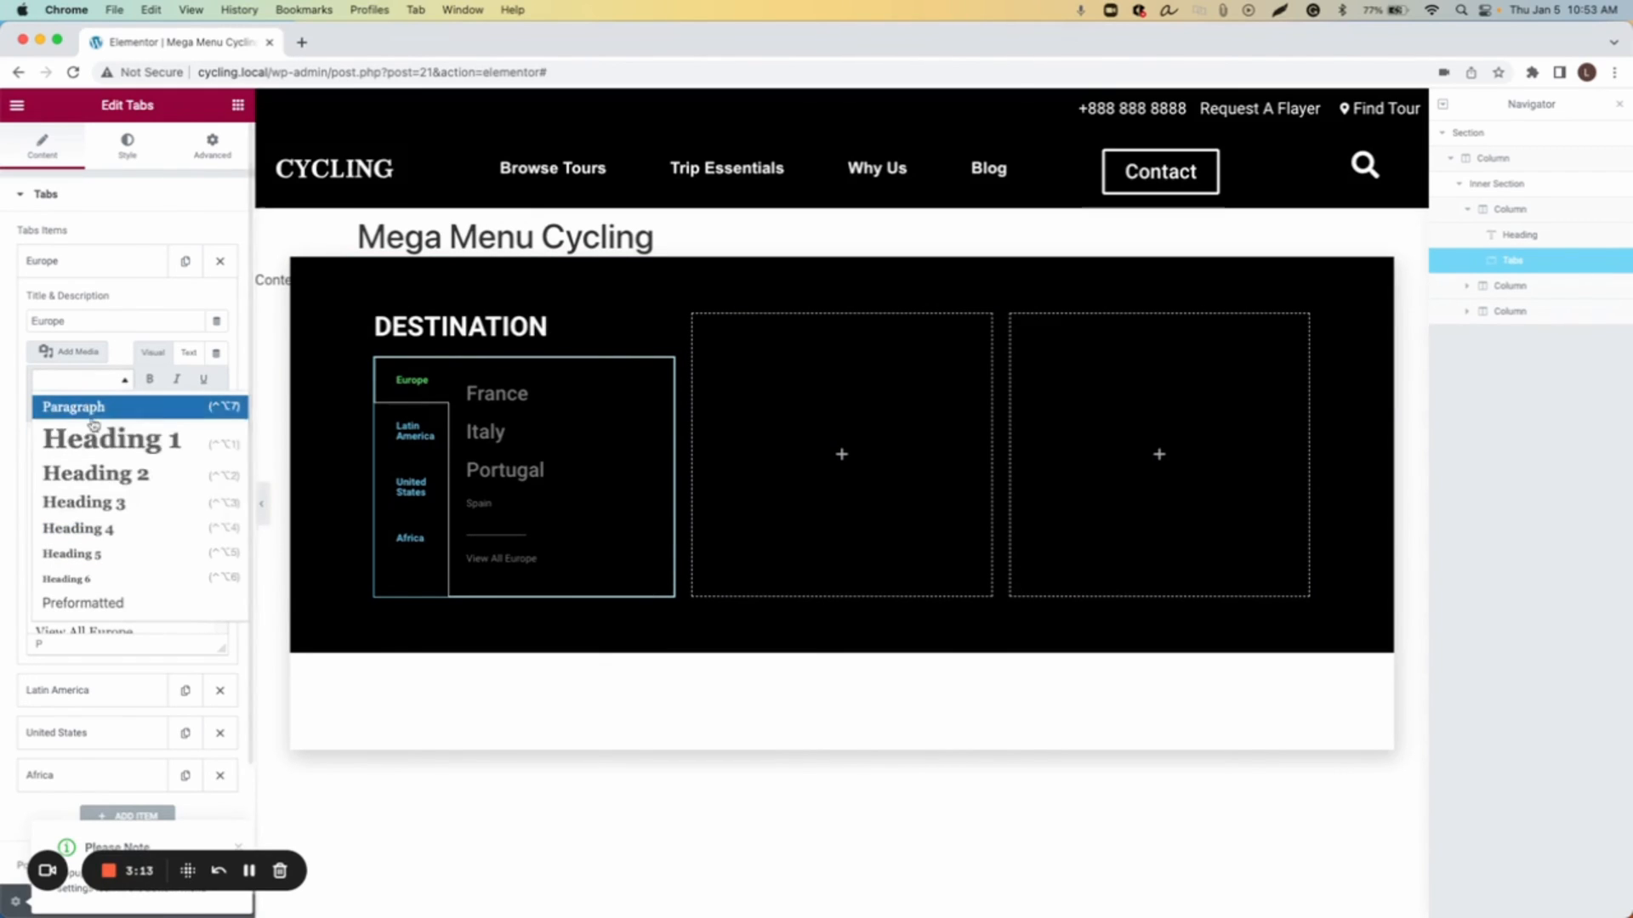
pyautogui.click(115, 529)
# Step: Format the underscore divider line as Heading 4
pyautogui.doubleClick(93, 605)
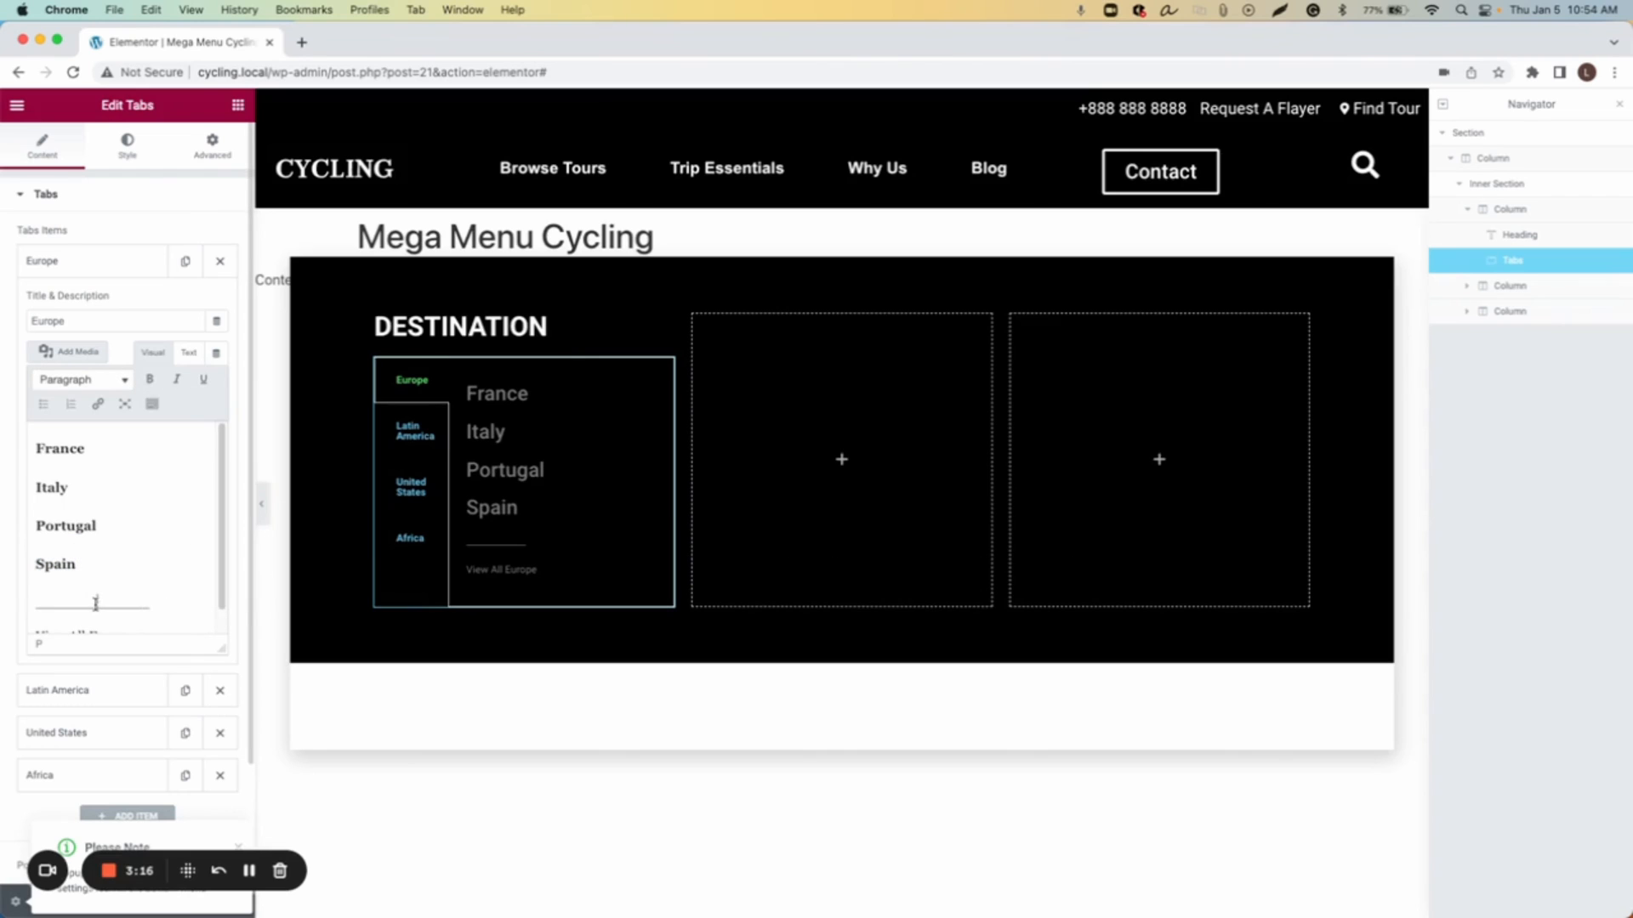
pyautogui.click(81, 380)
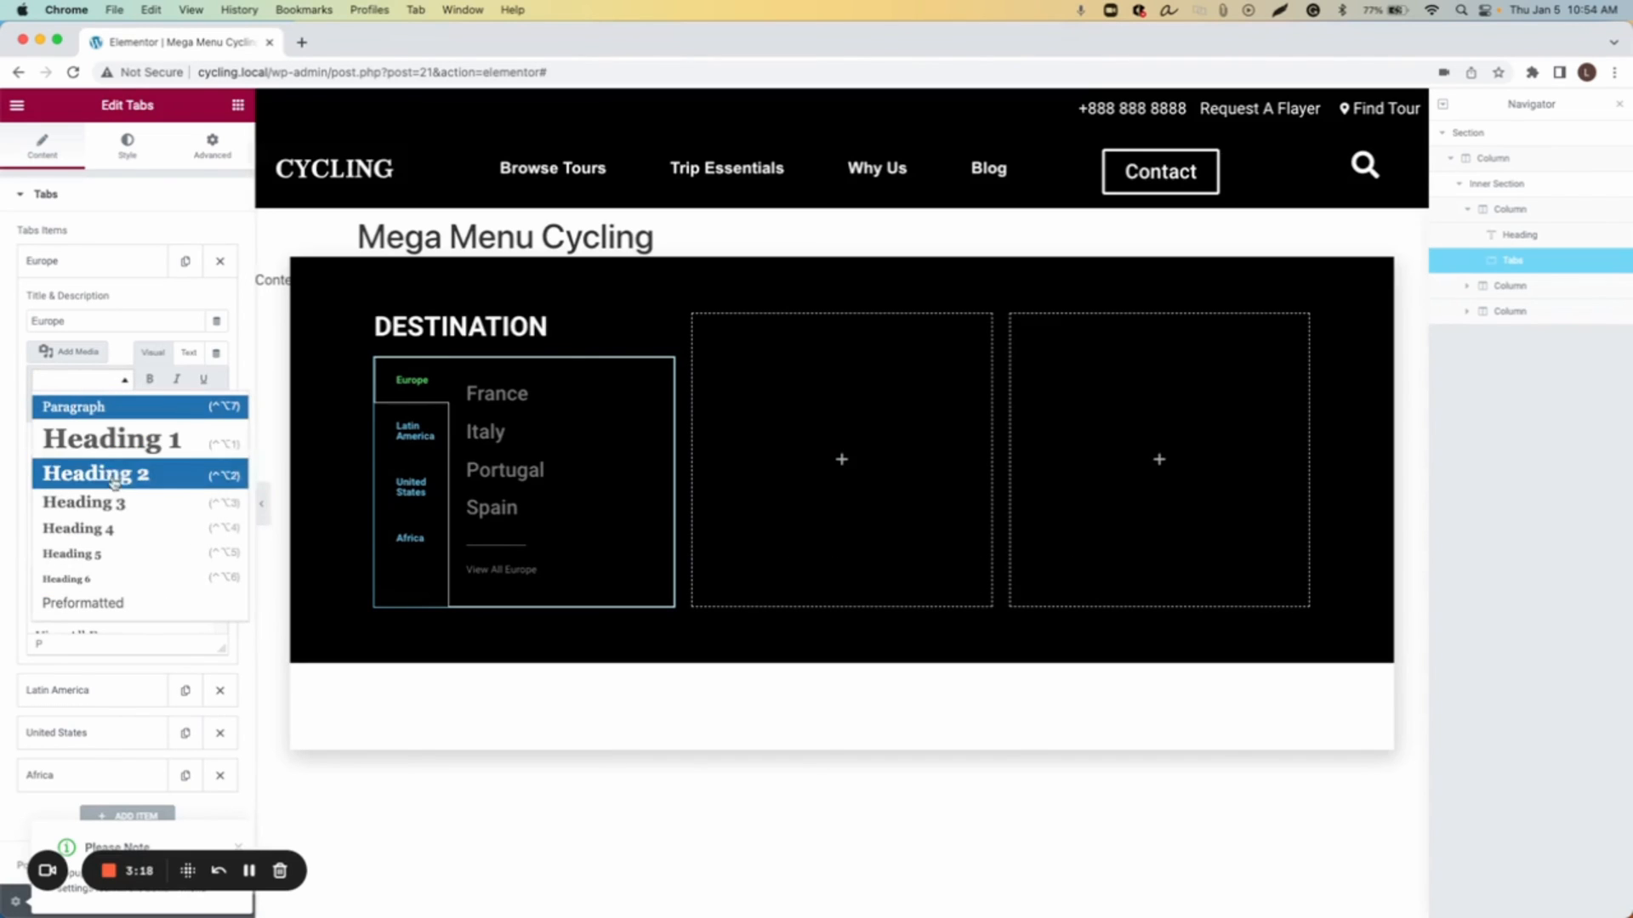
pyautogui.click(112, 524)
# Step: Format the View All Europe line as Heading 4
pyautogui.scroll(-1, 107, 645)
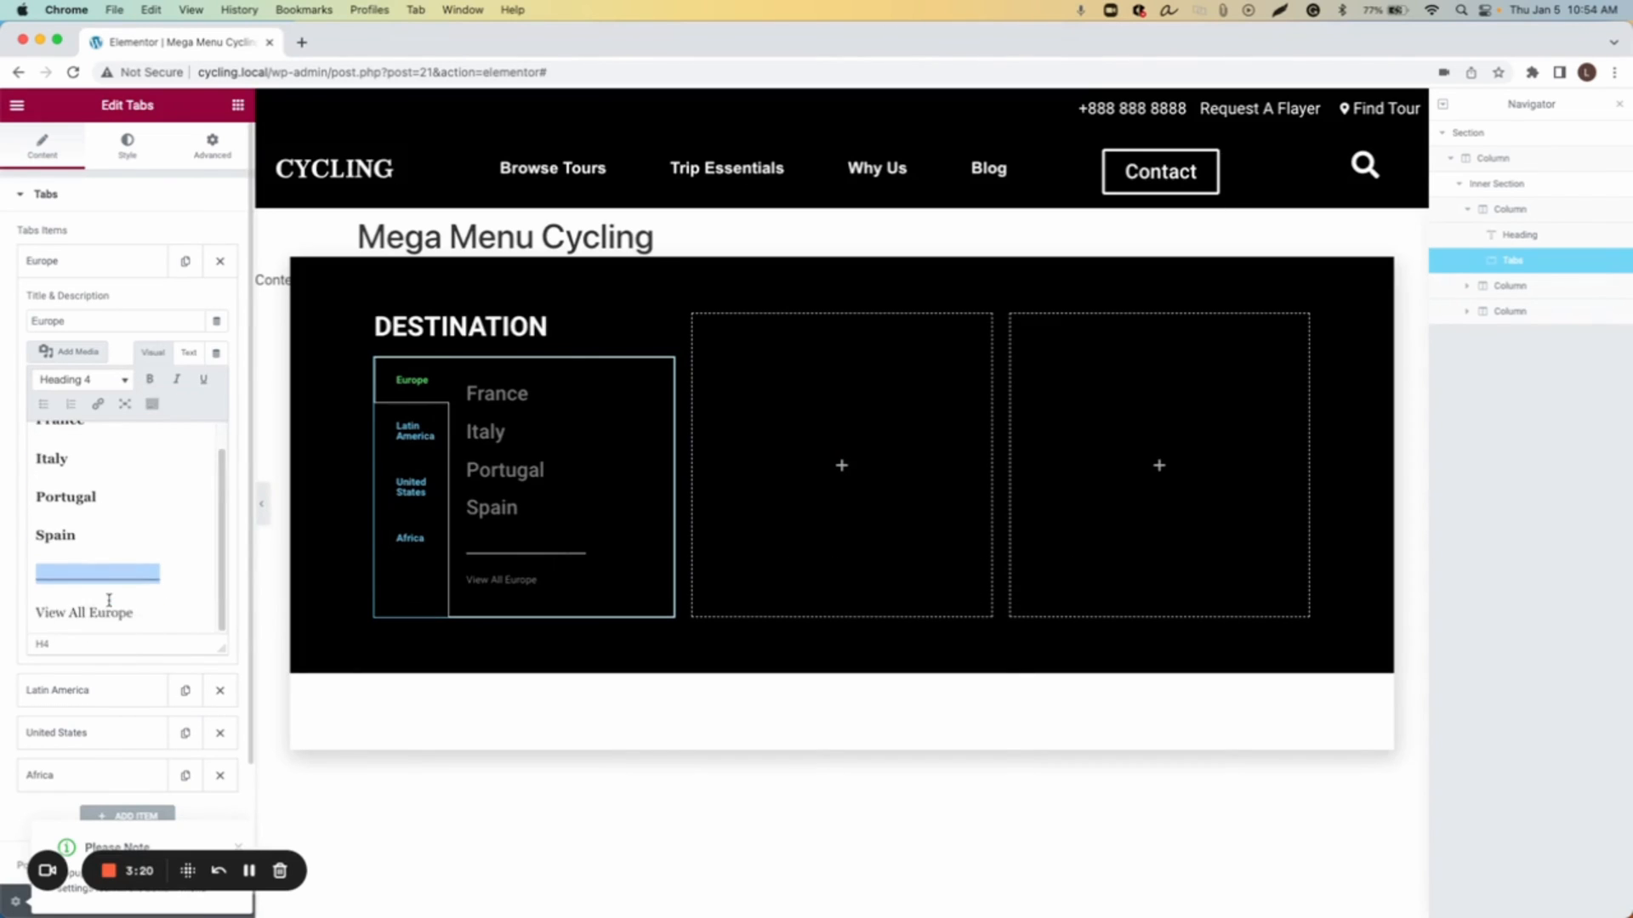
pyautogui.tripleClick(86, 610)
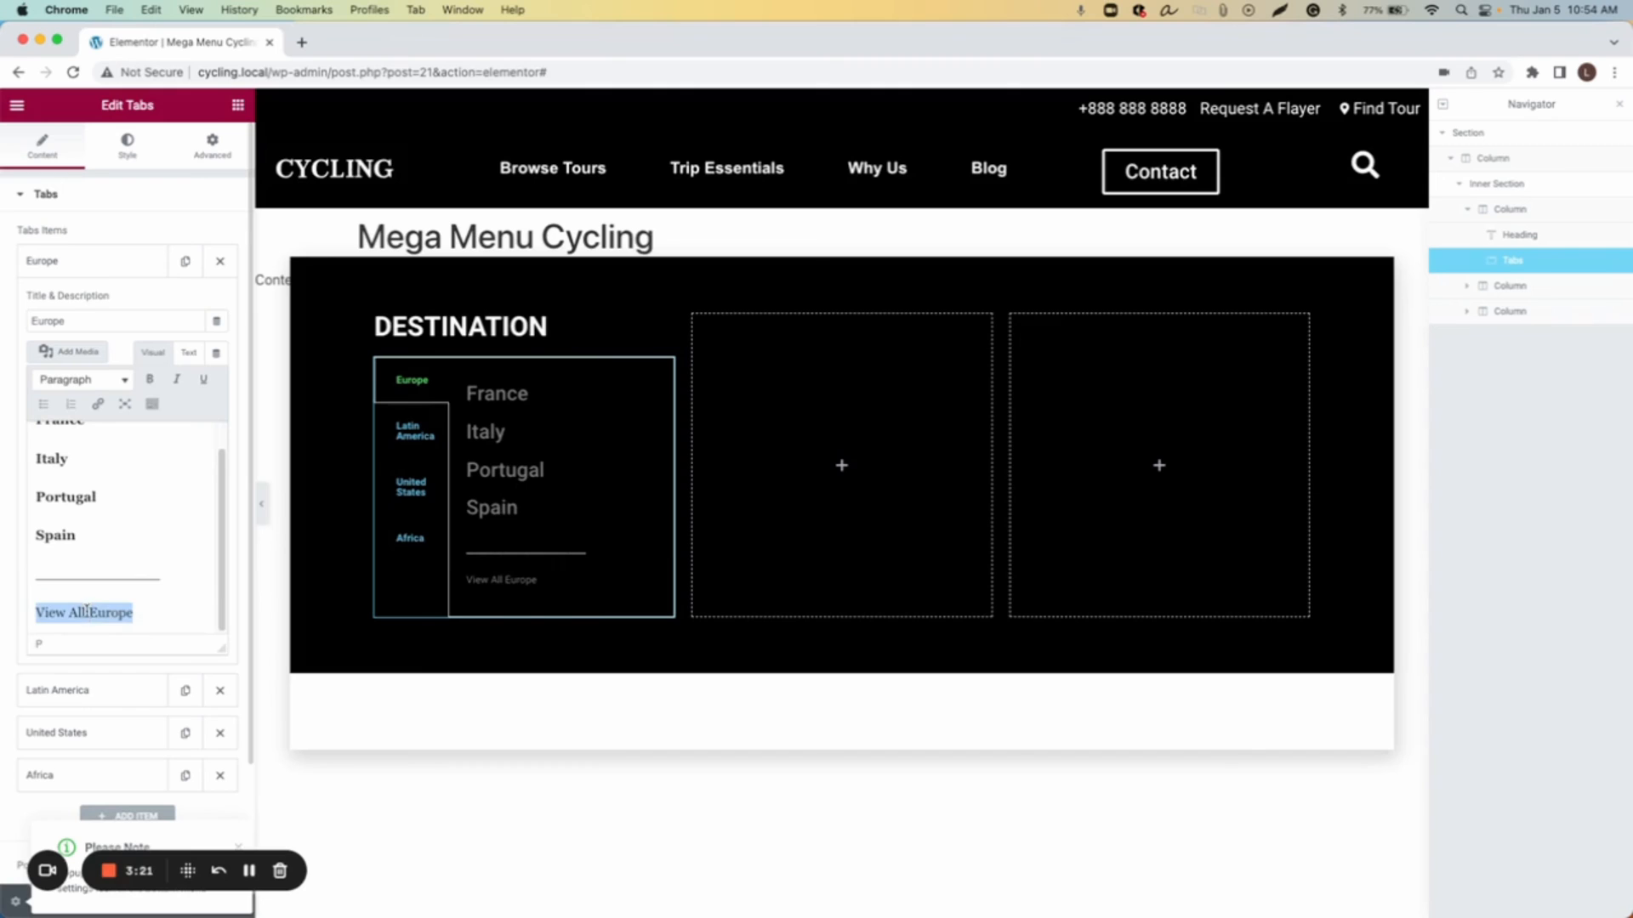
pyautogui.click(119, 380)
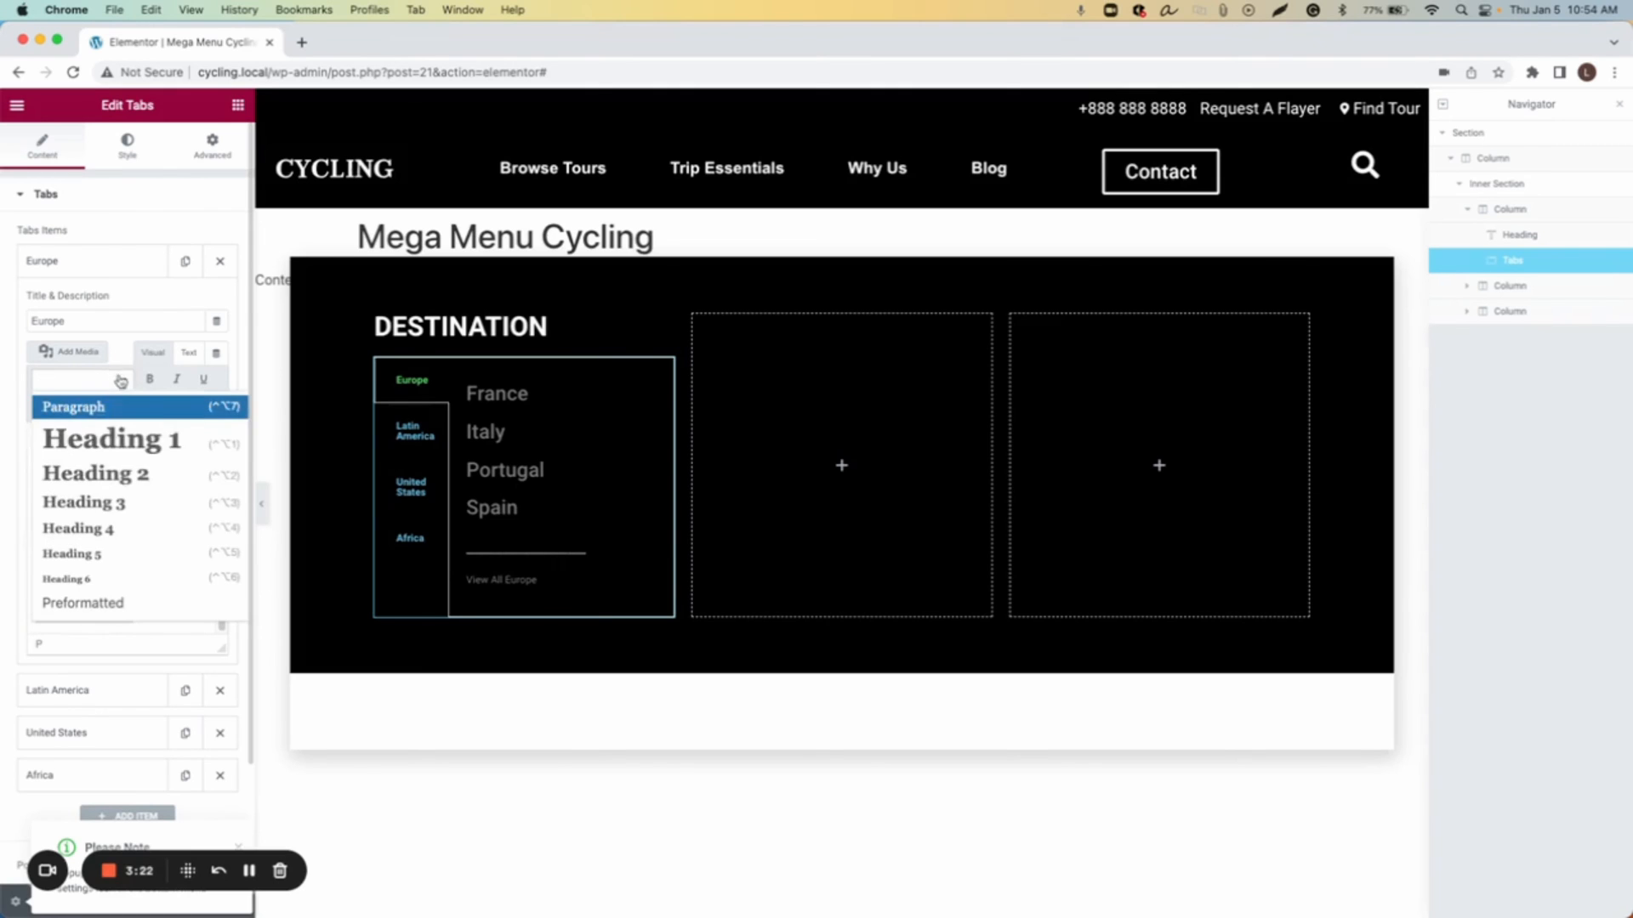
pyautogui.click(128, 529)
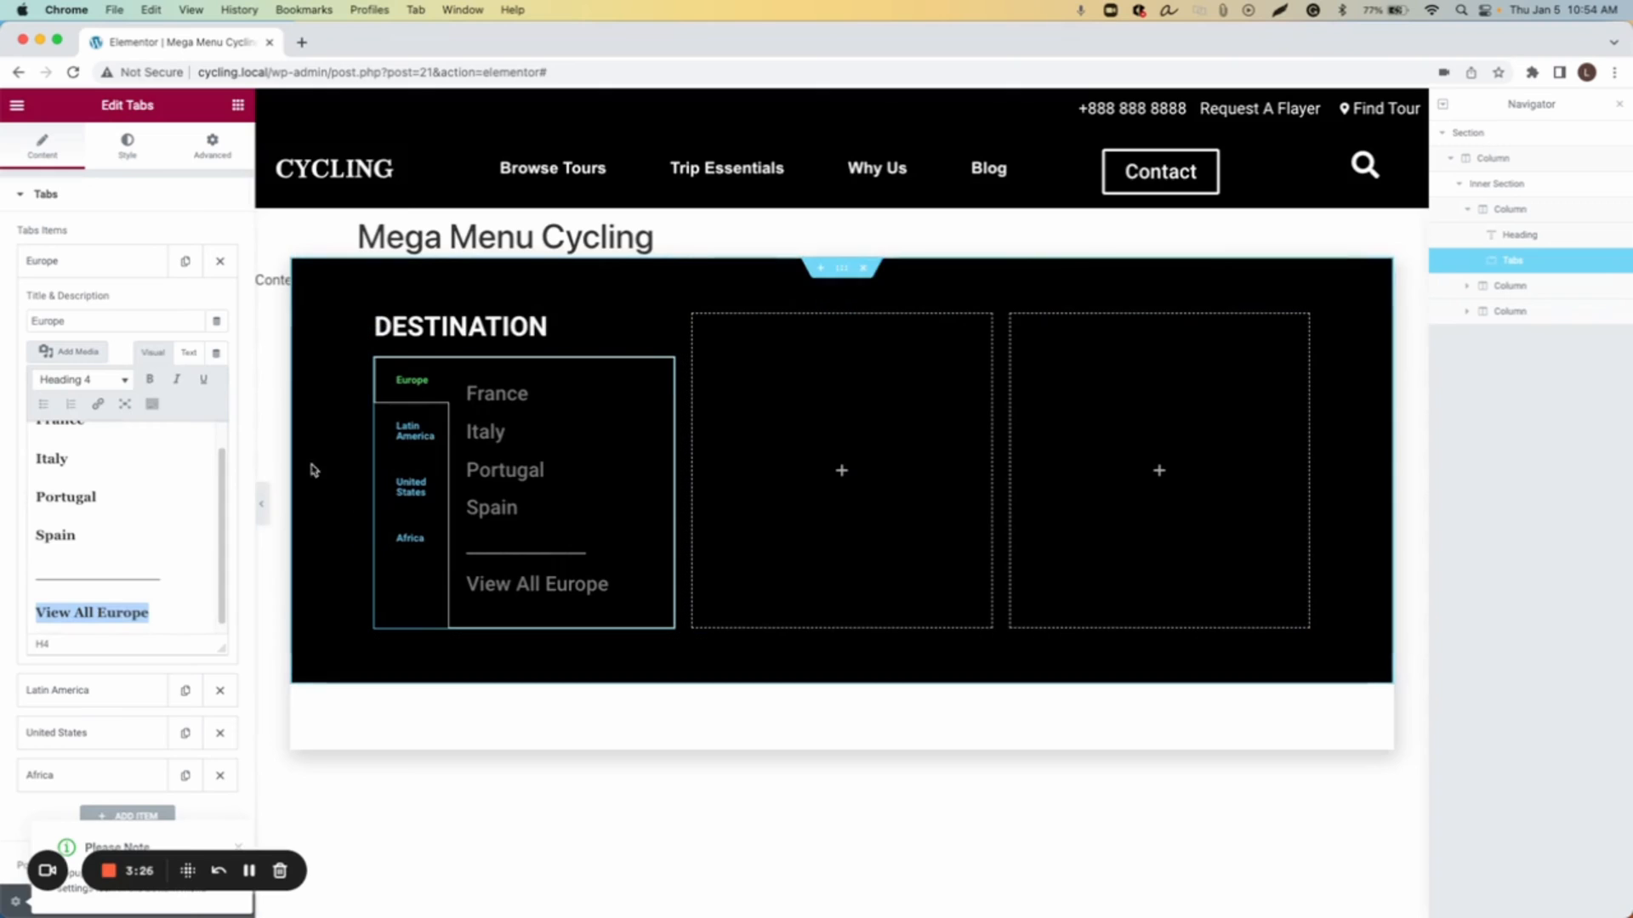
# Step: Link the France line to #
pyautogui.scroll(1, 87, 522)
pyautogui.doubleClick(65, 448)
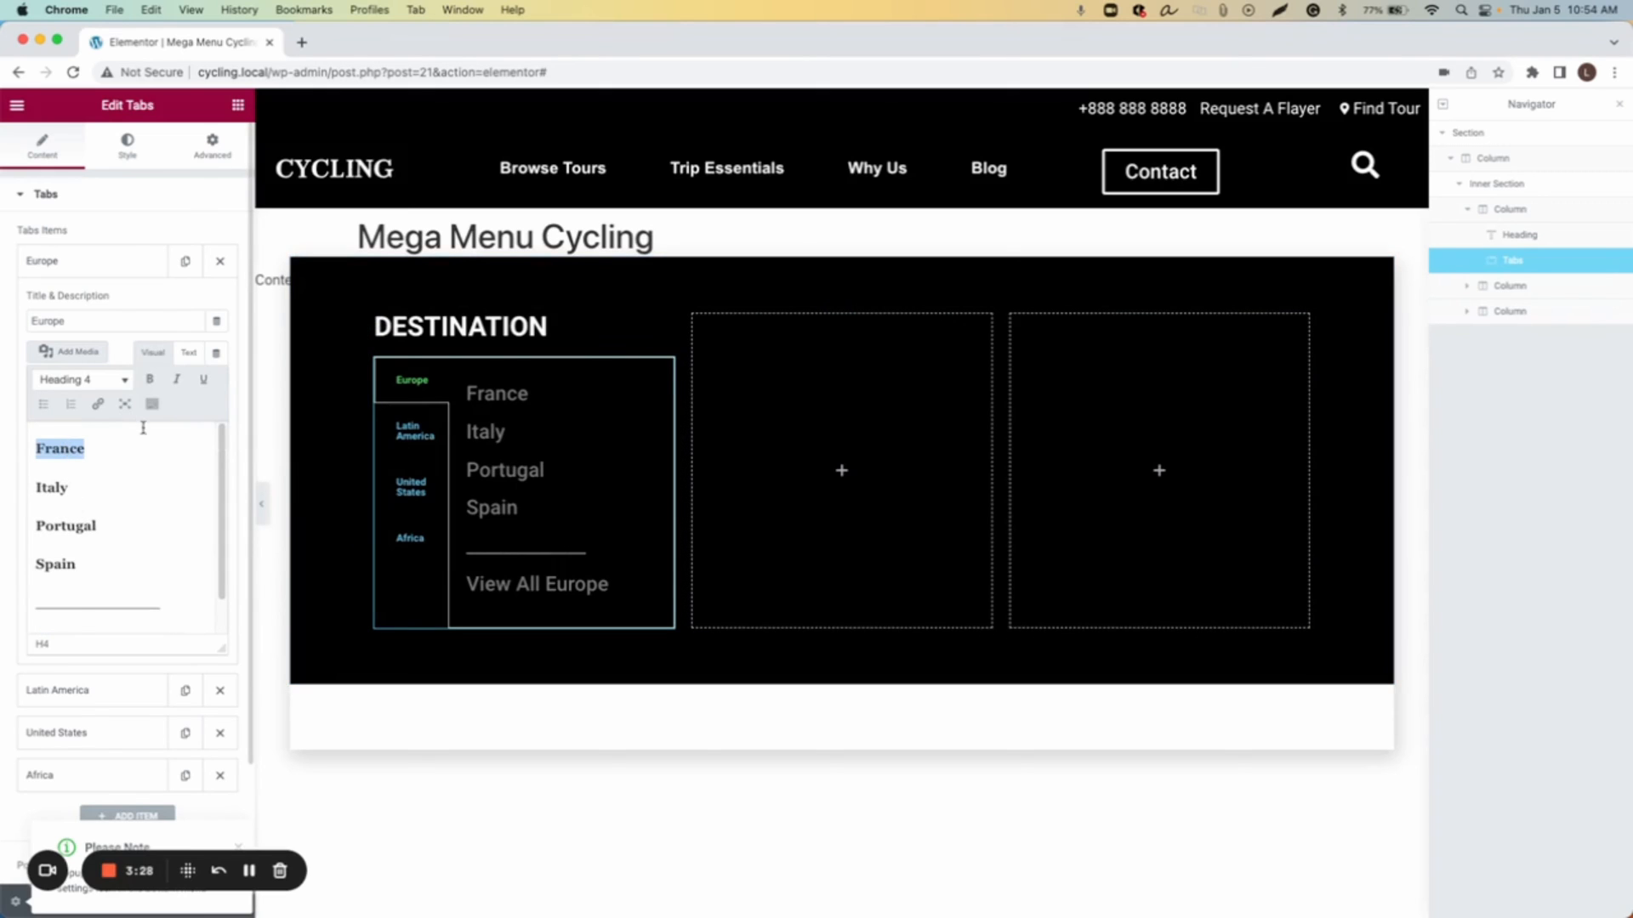
pyautogui.click(100, 411)
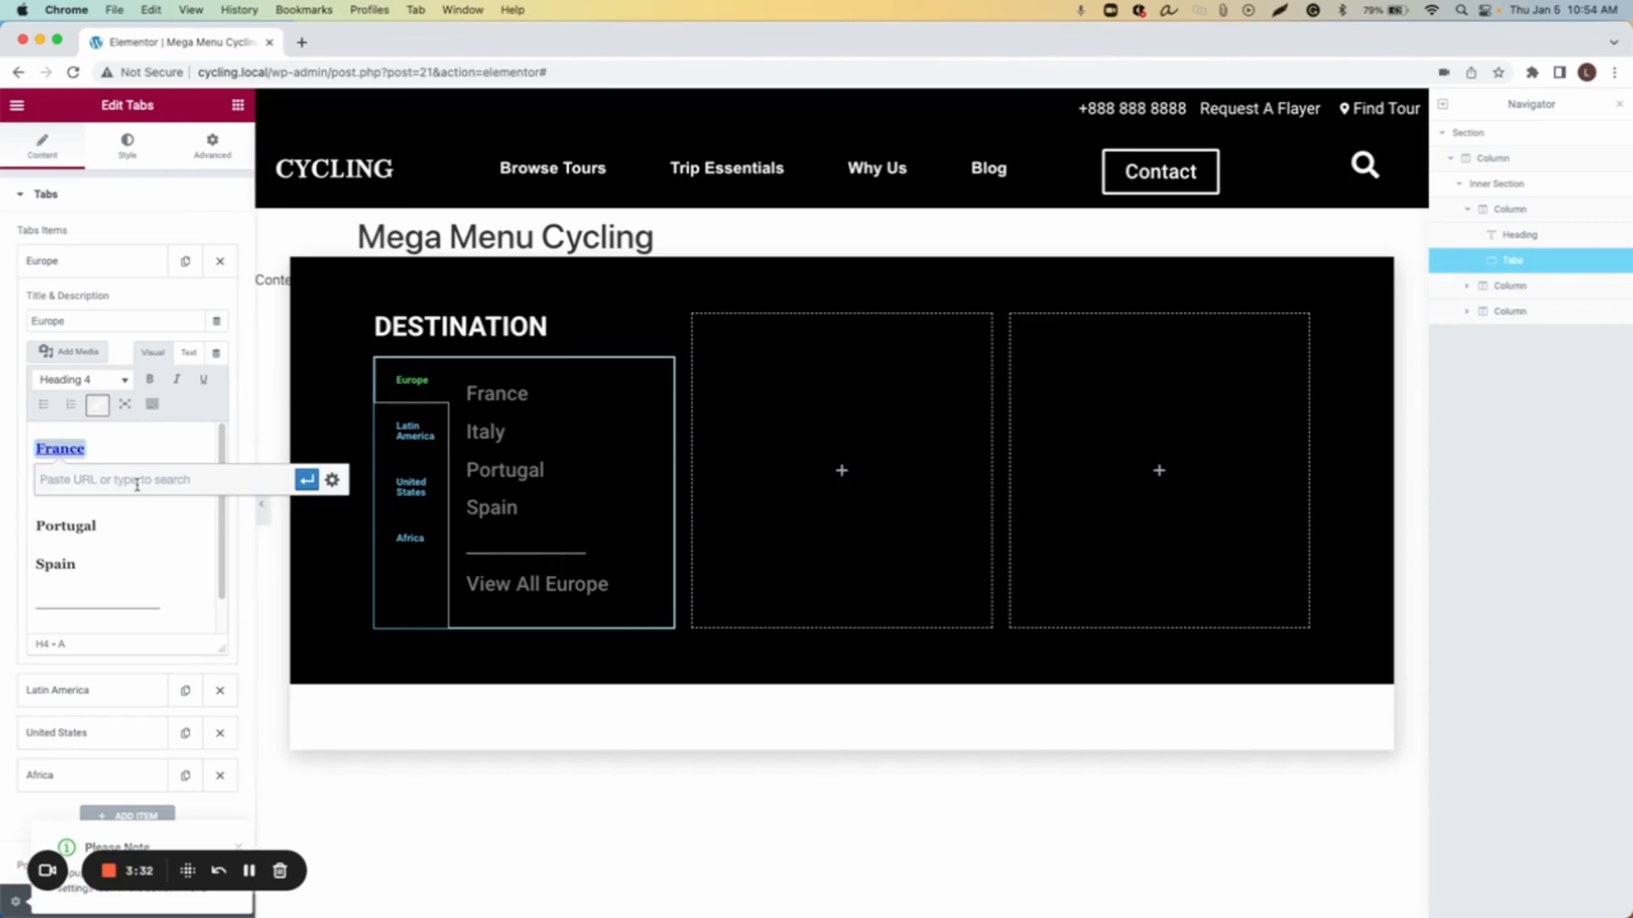
pyautogui.write('#')
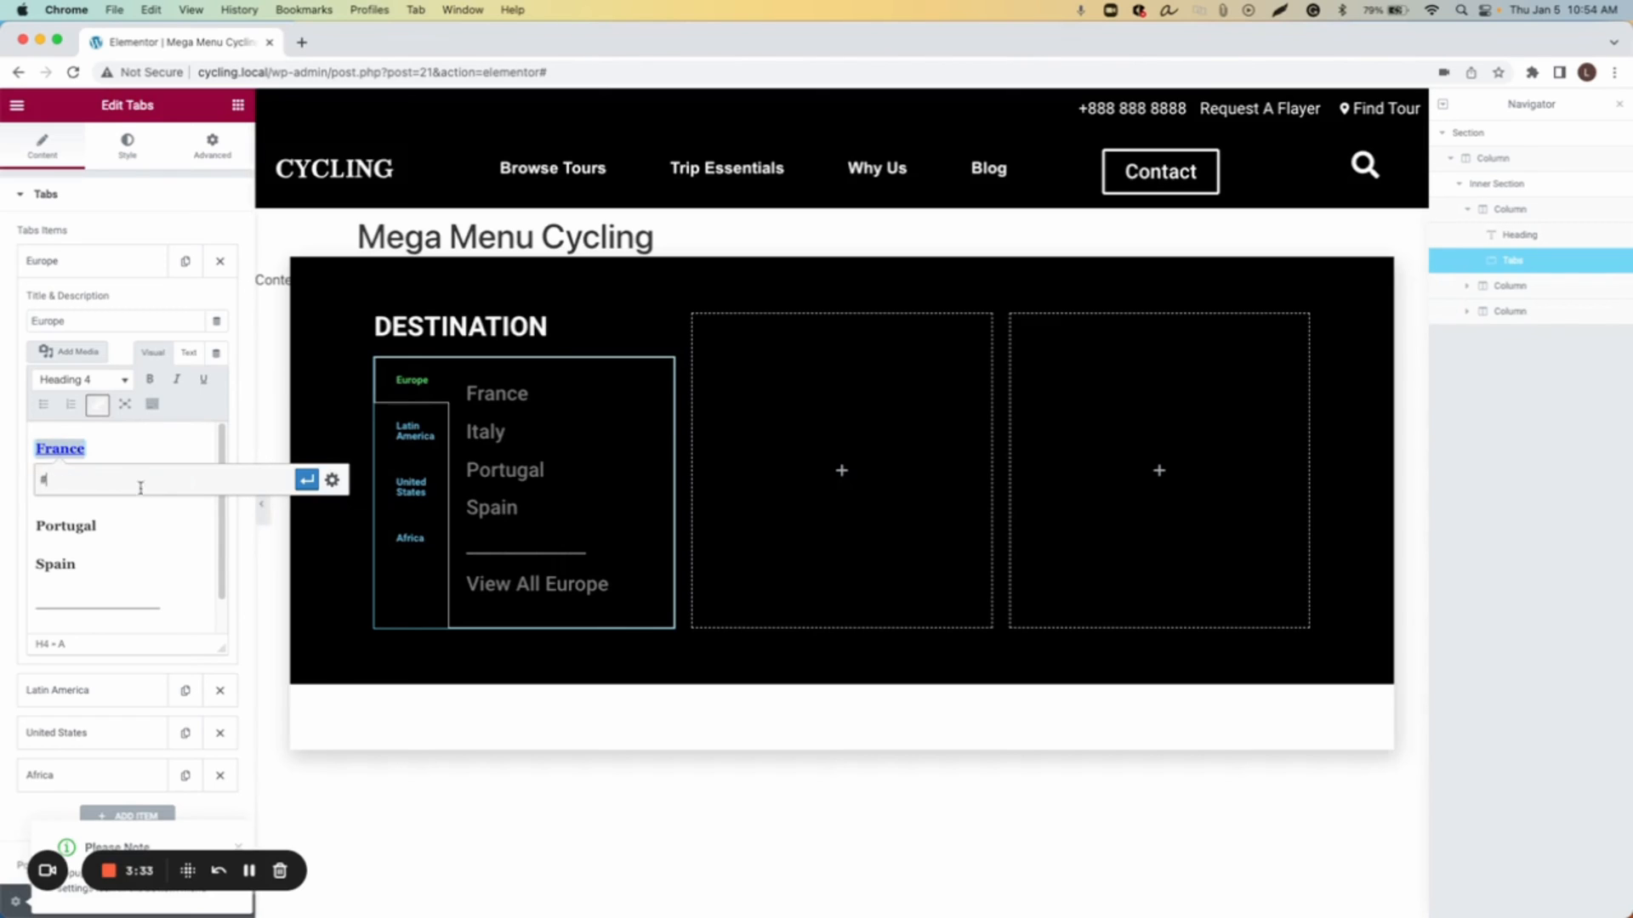
pyautogui.click(307, 479)
# Step: Link the Italy line to #
pyautogui.doubleClick(64, 525)
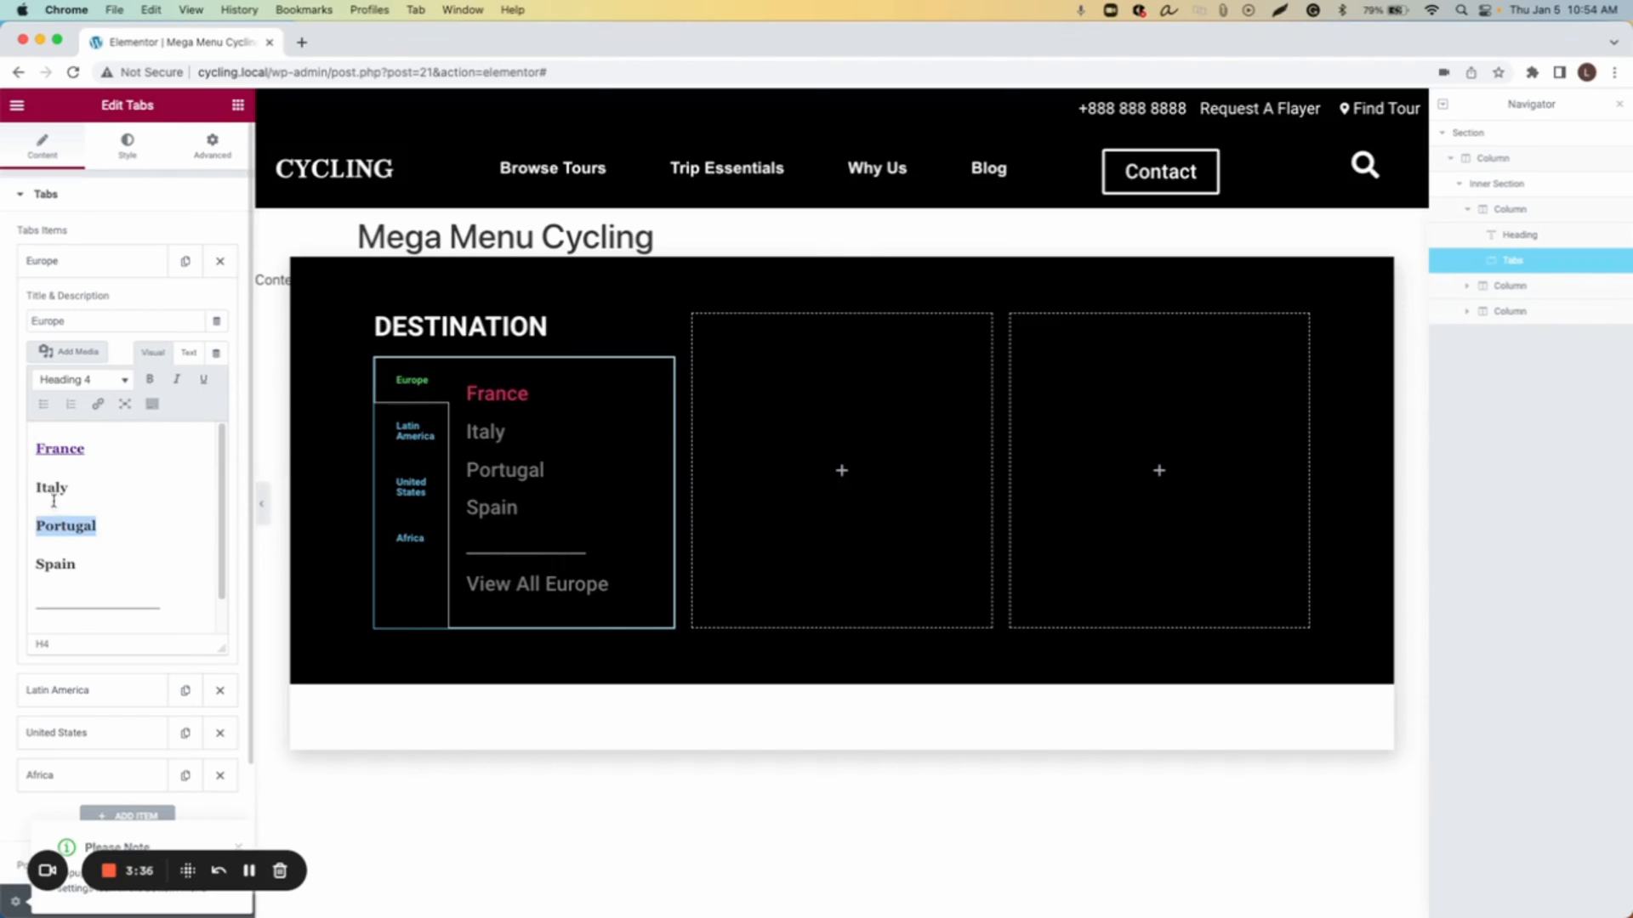
pyautogui.doubleClick(51, 488)
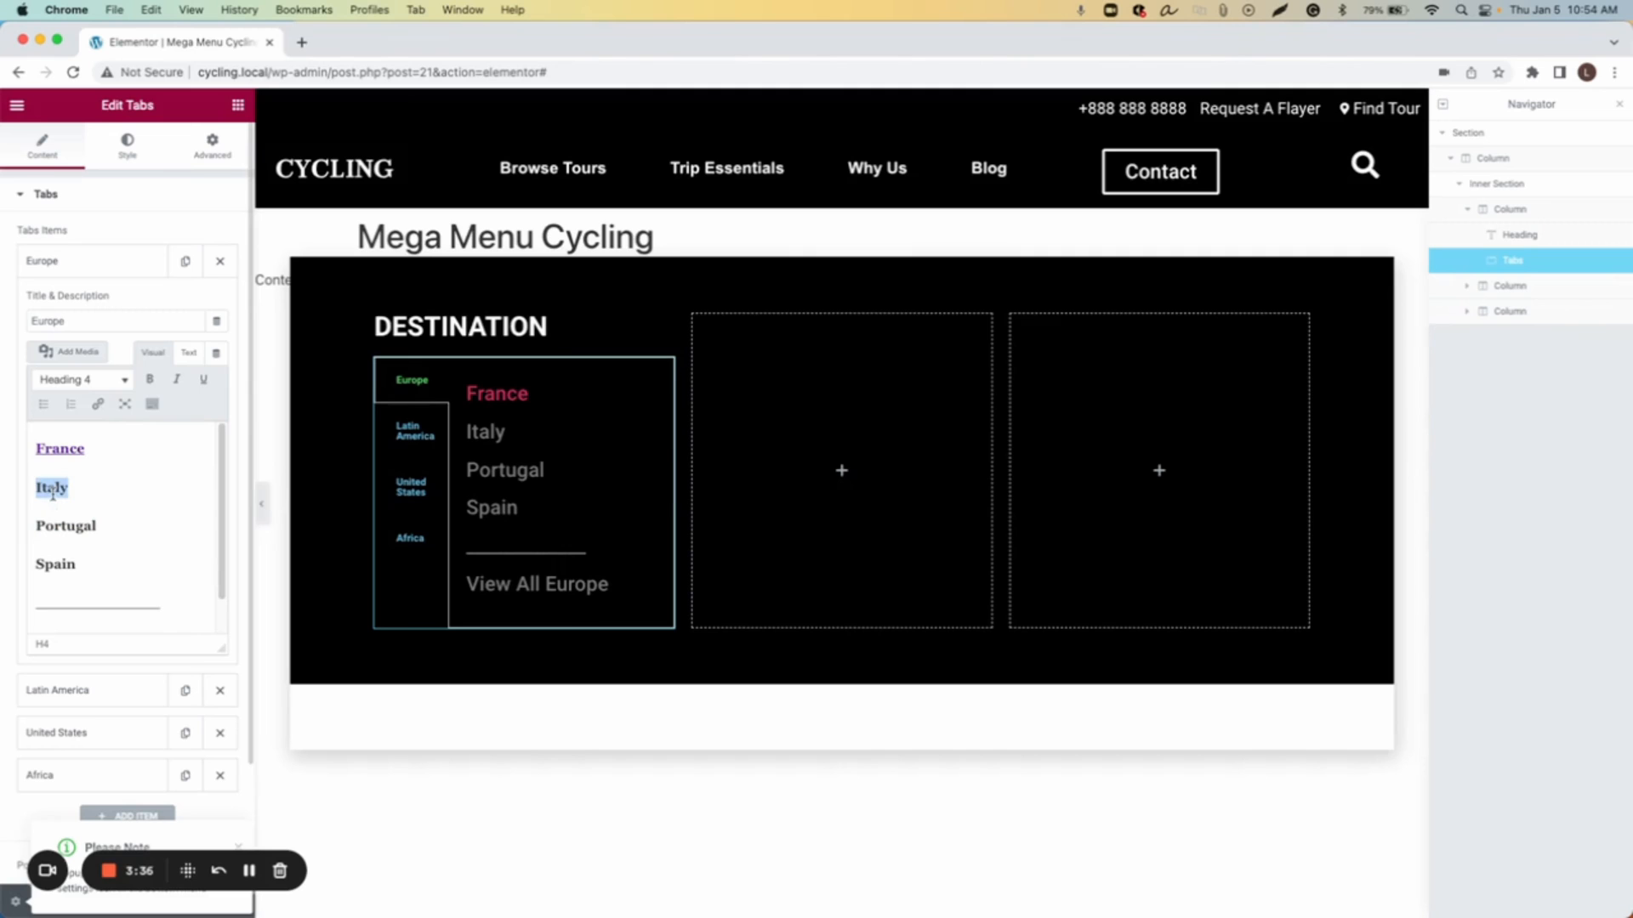
pyautogui.click(98, 404)
pyautogui.write('#')
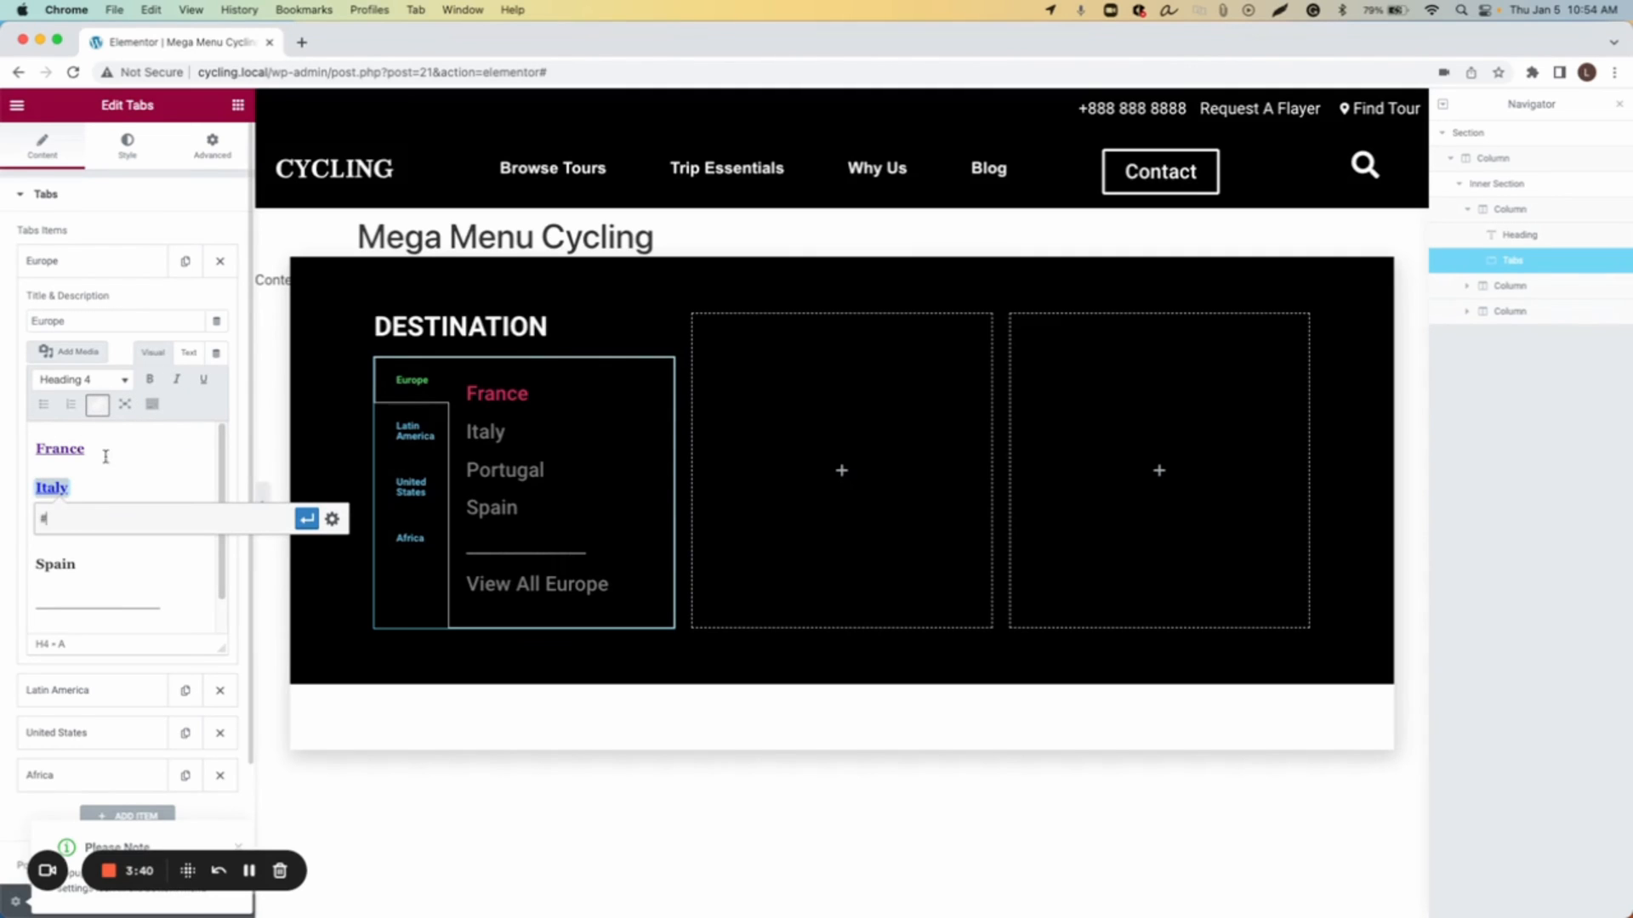
pyautogui.click(306, 518)
# Step: Link the Portugal line to #
pyautogui.click(67, 552)
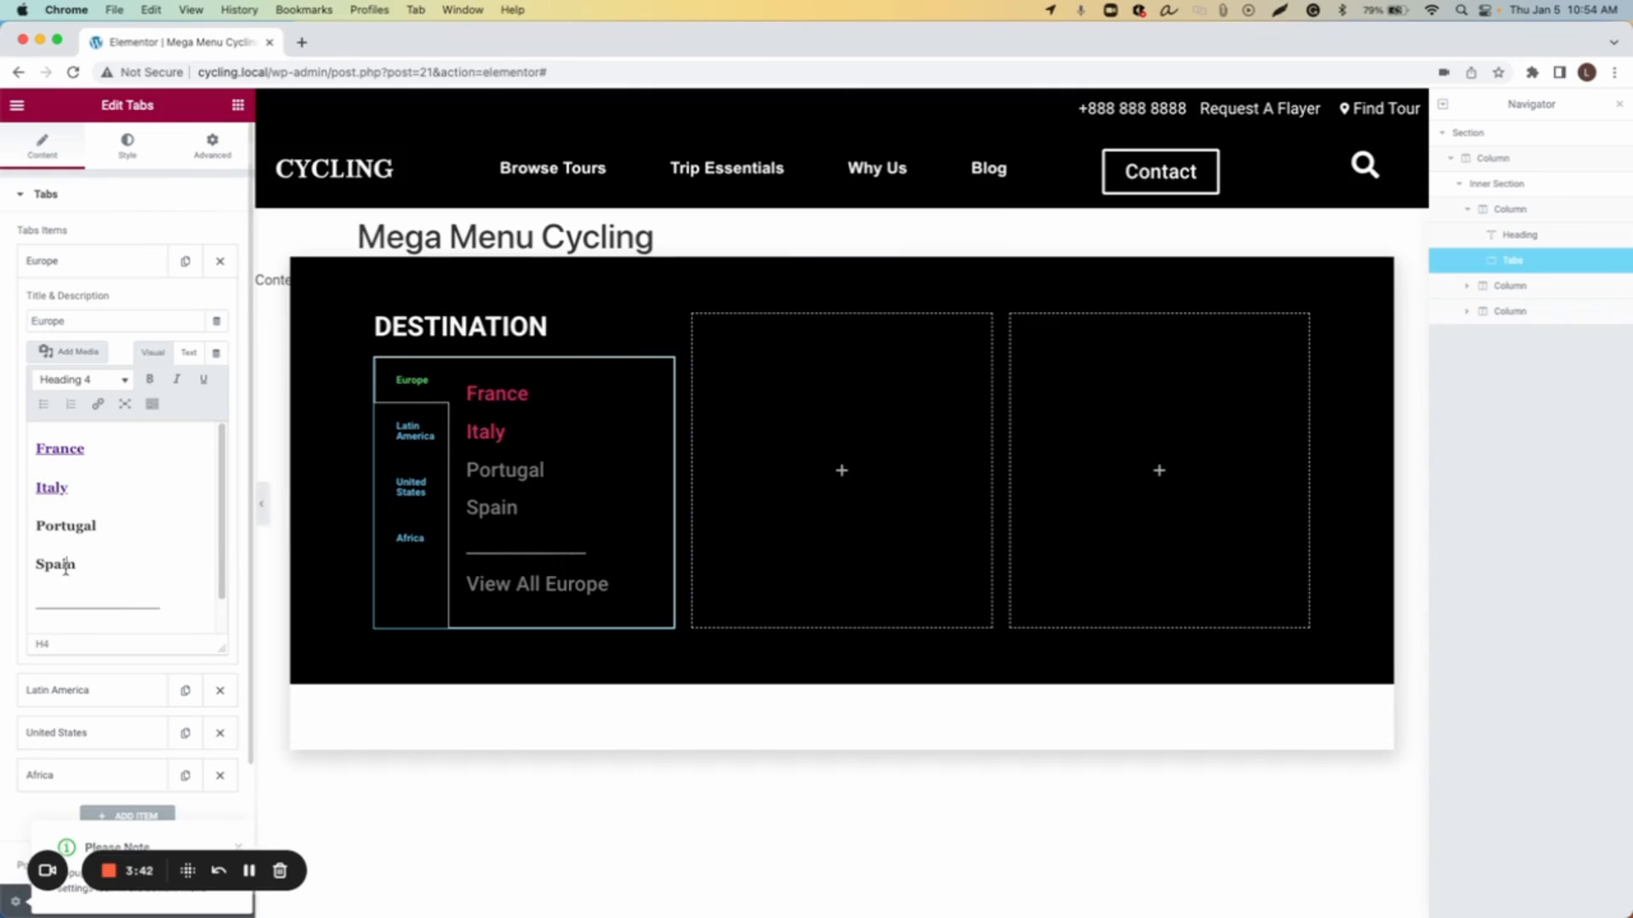
pyautogui.doubleClick(66, 526)
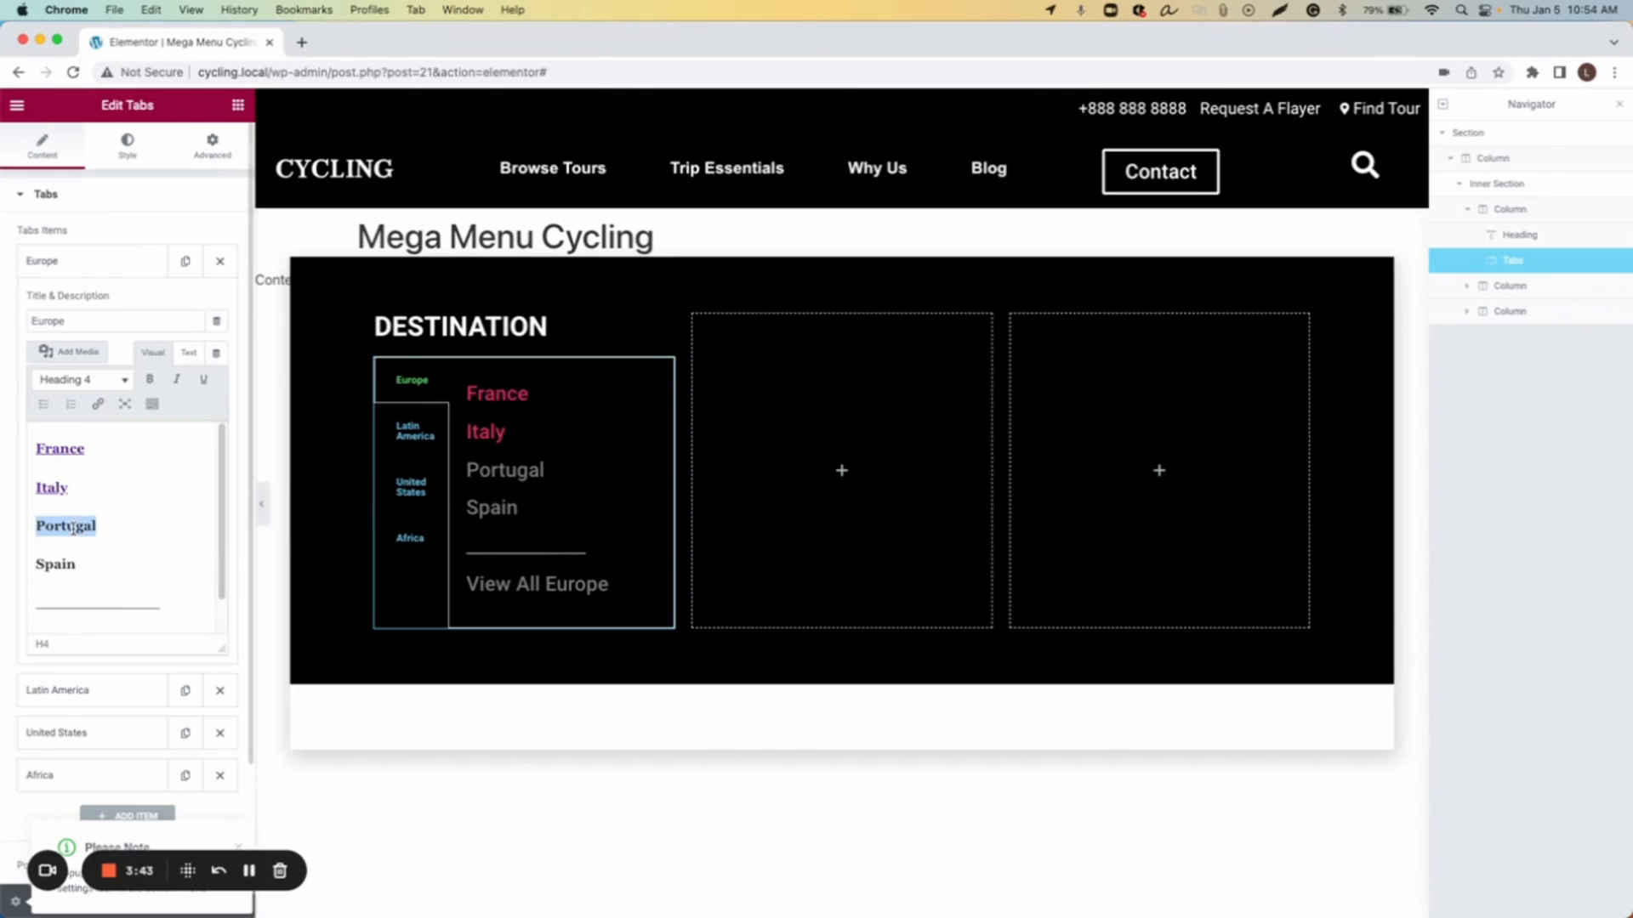
pyautogui.click(98, 405)
pyautogui.write('#')
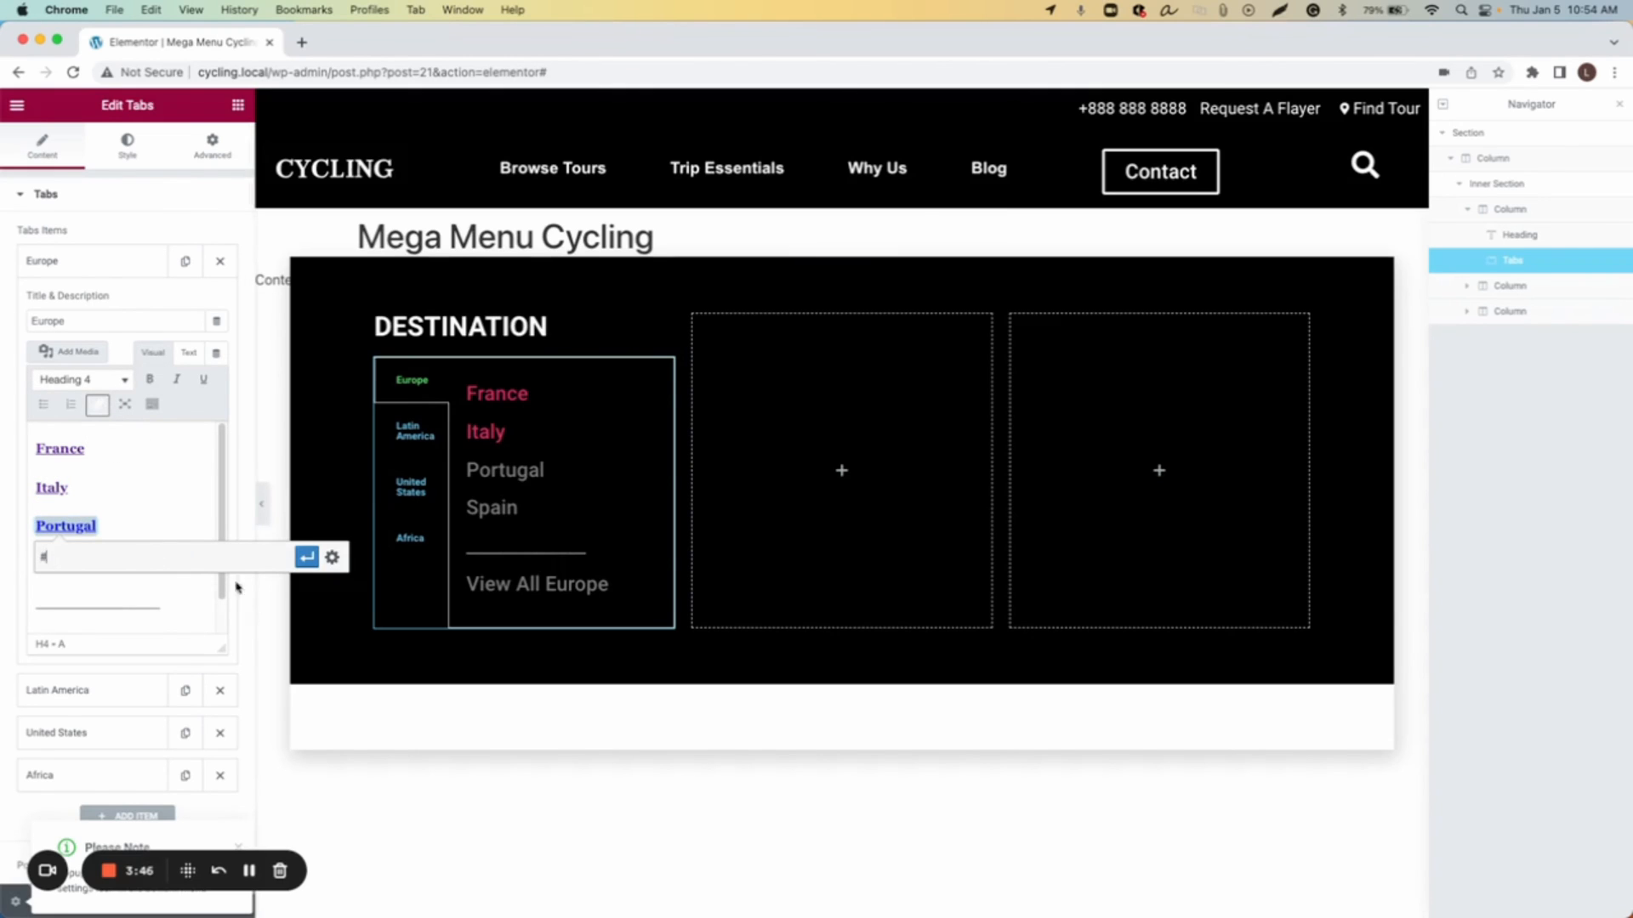
pyautogui.click(306, 557)
# Step: Link the Spain line to #
pyautogui.click(62, 565)
pyautogui.doubleClick(59, 561)
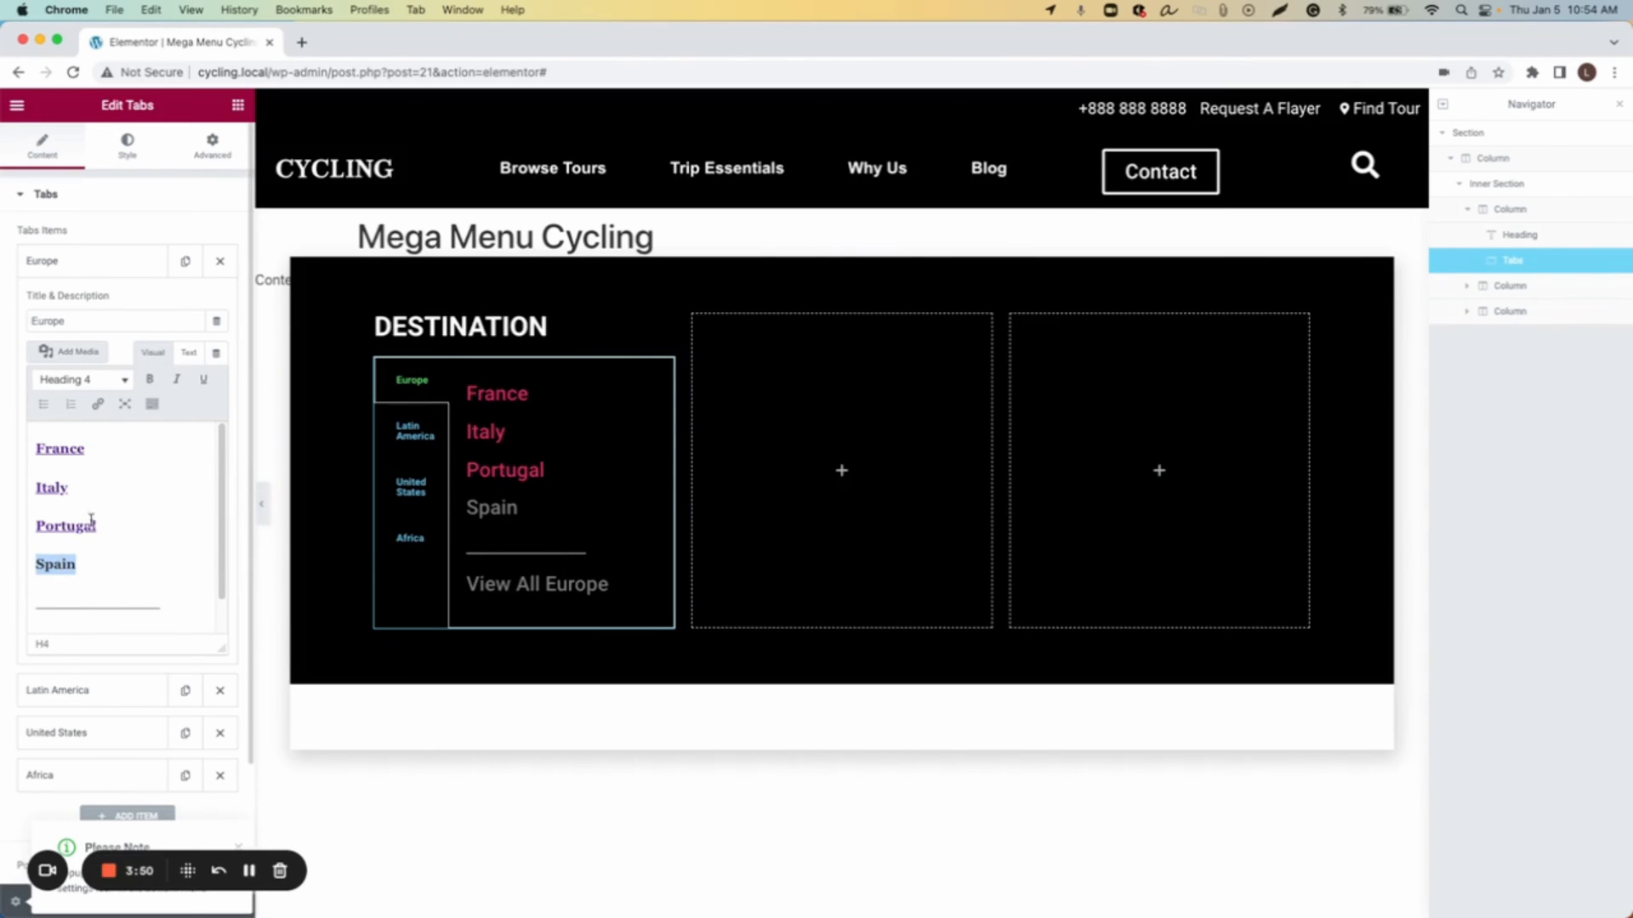
pyautogui.click(97, 404)
pyautogui.write('#')
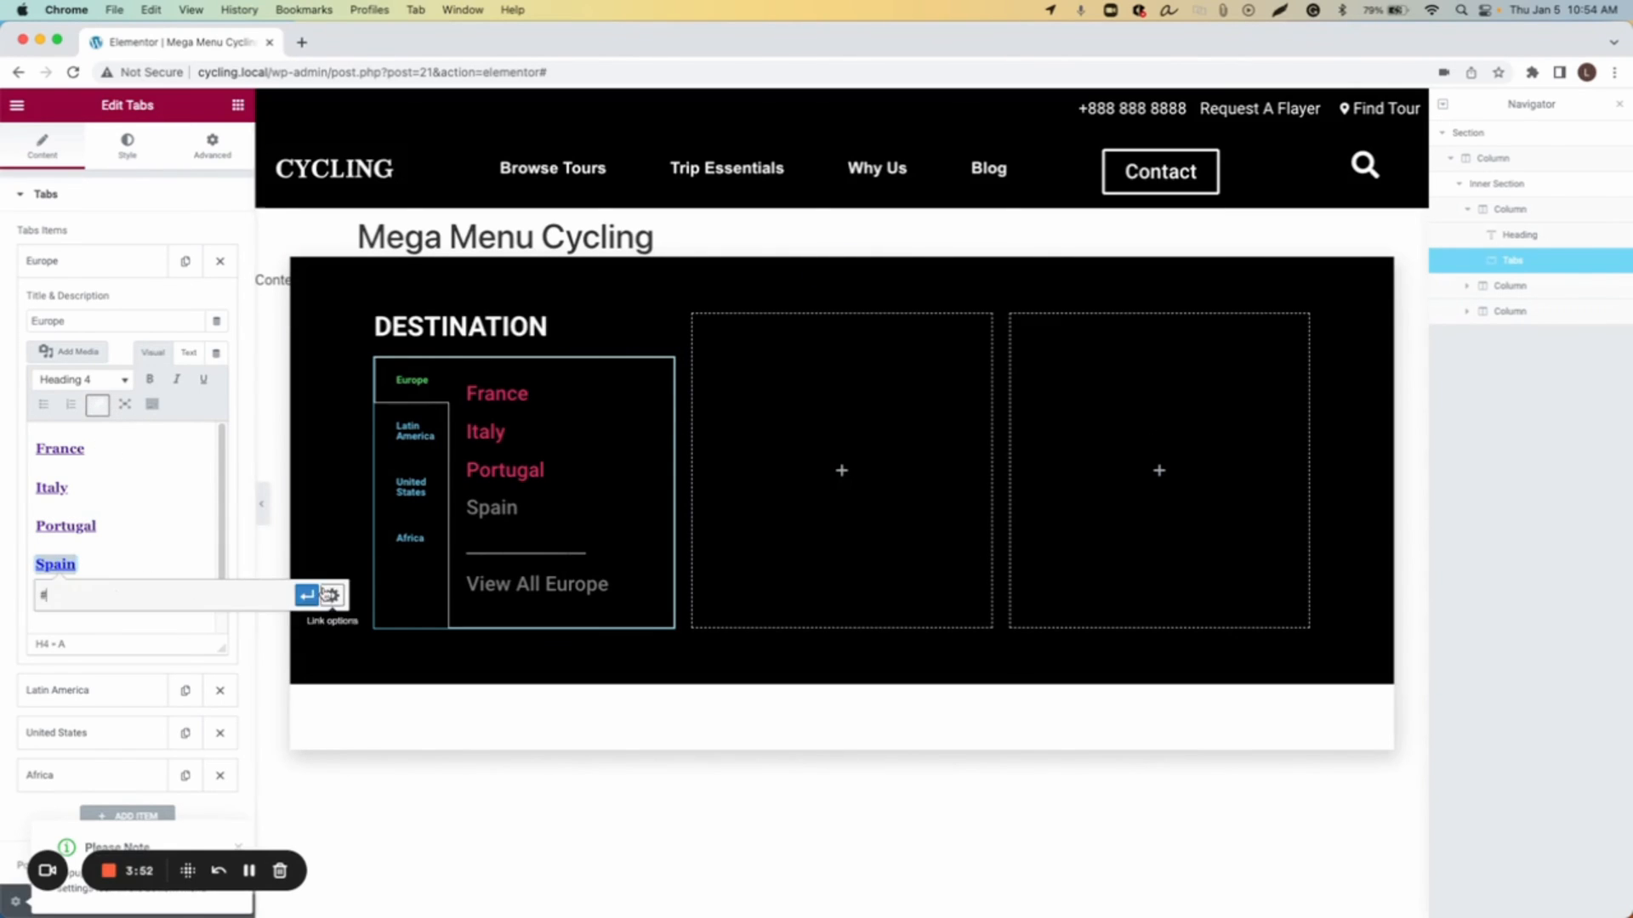
pyautogui.click(307, 595)
# Step: Link the View All Europe line to #
pyautogui.scroll(-1, 95, 583)
pyautogui.click(95, 606)
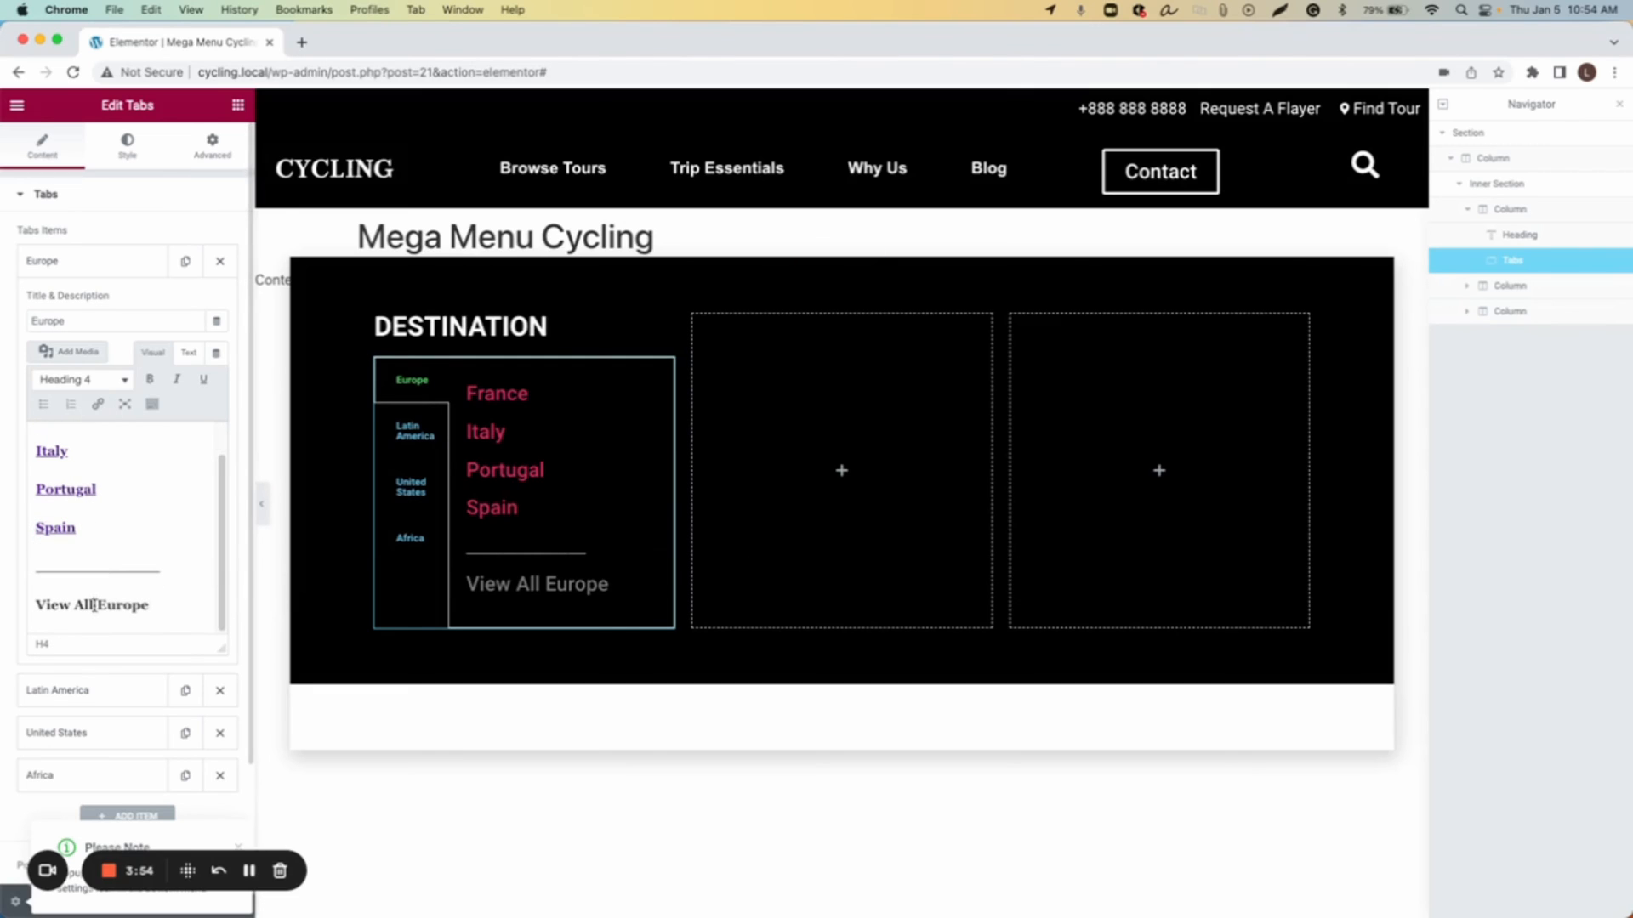
pyautogui.tripleClick(94, 606)
pyautogui.click(97, 404)
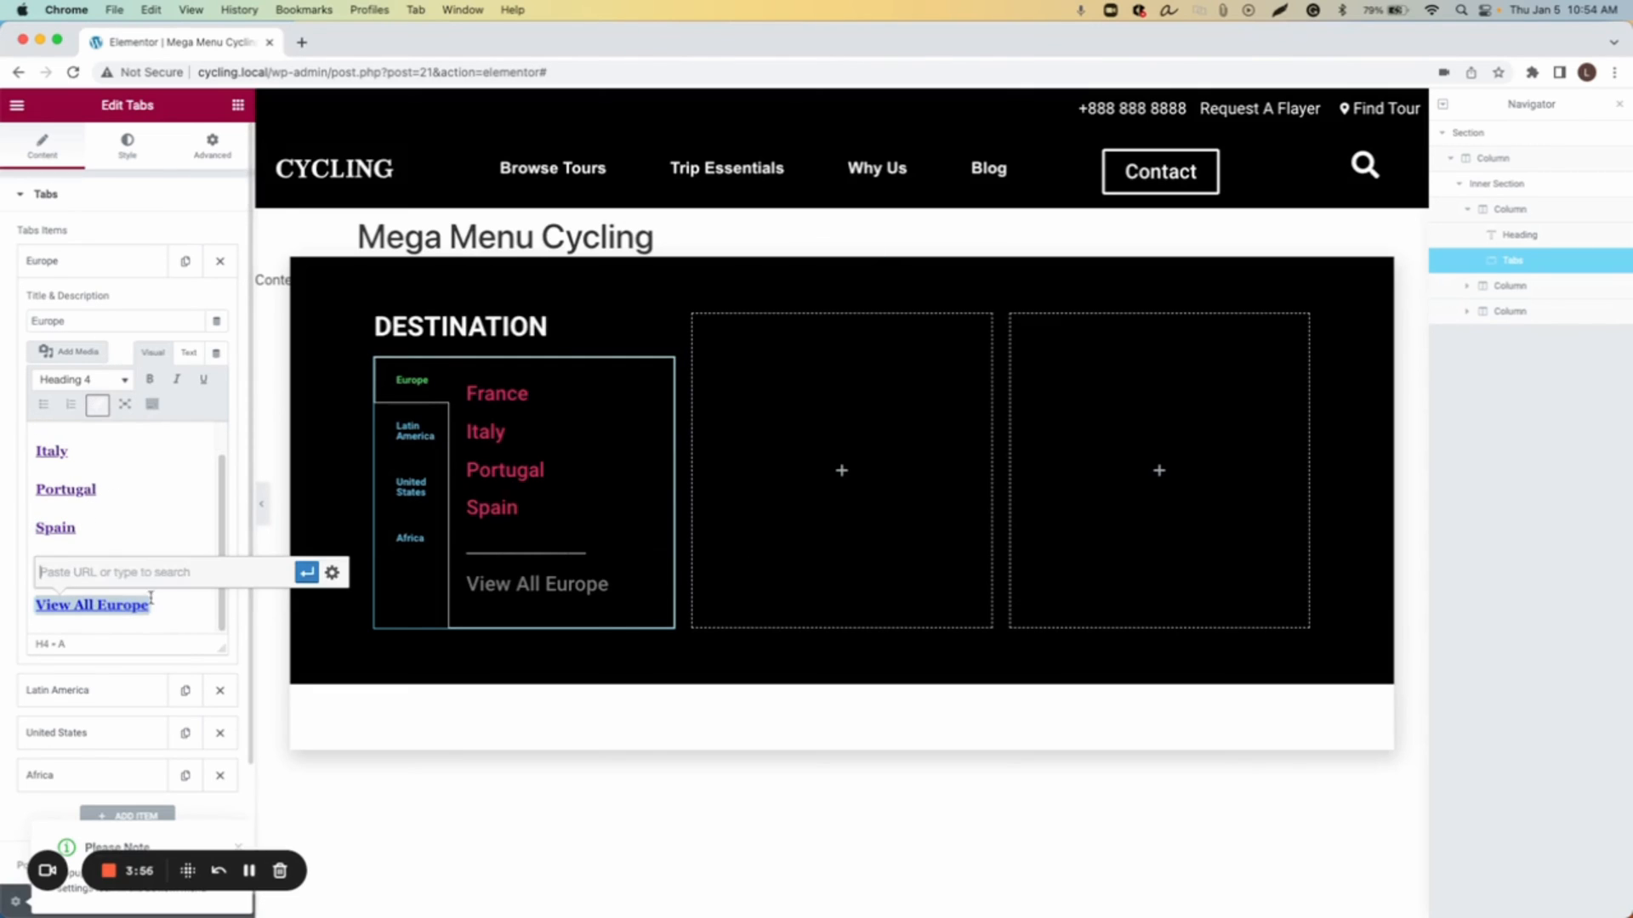
pyautogui.write('#')
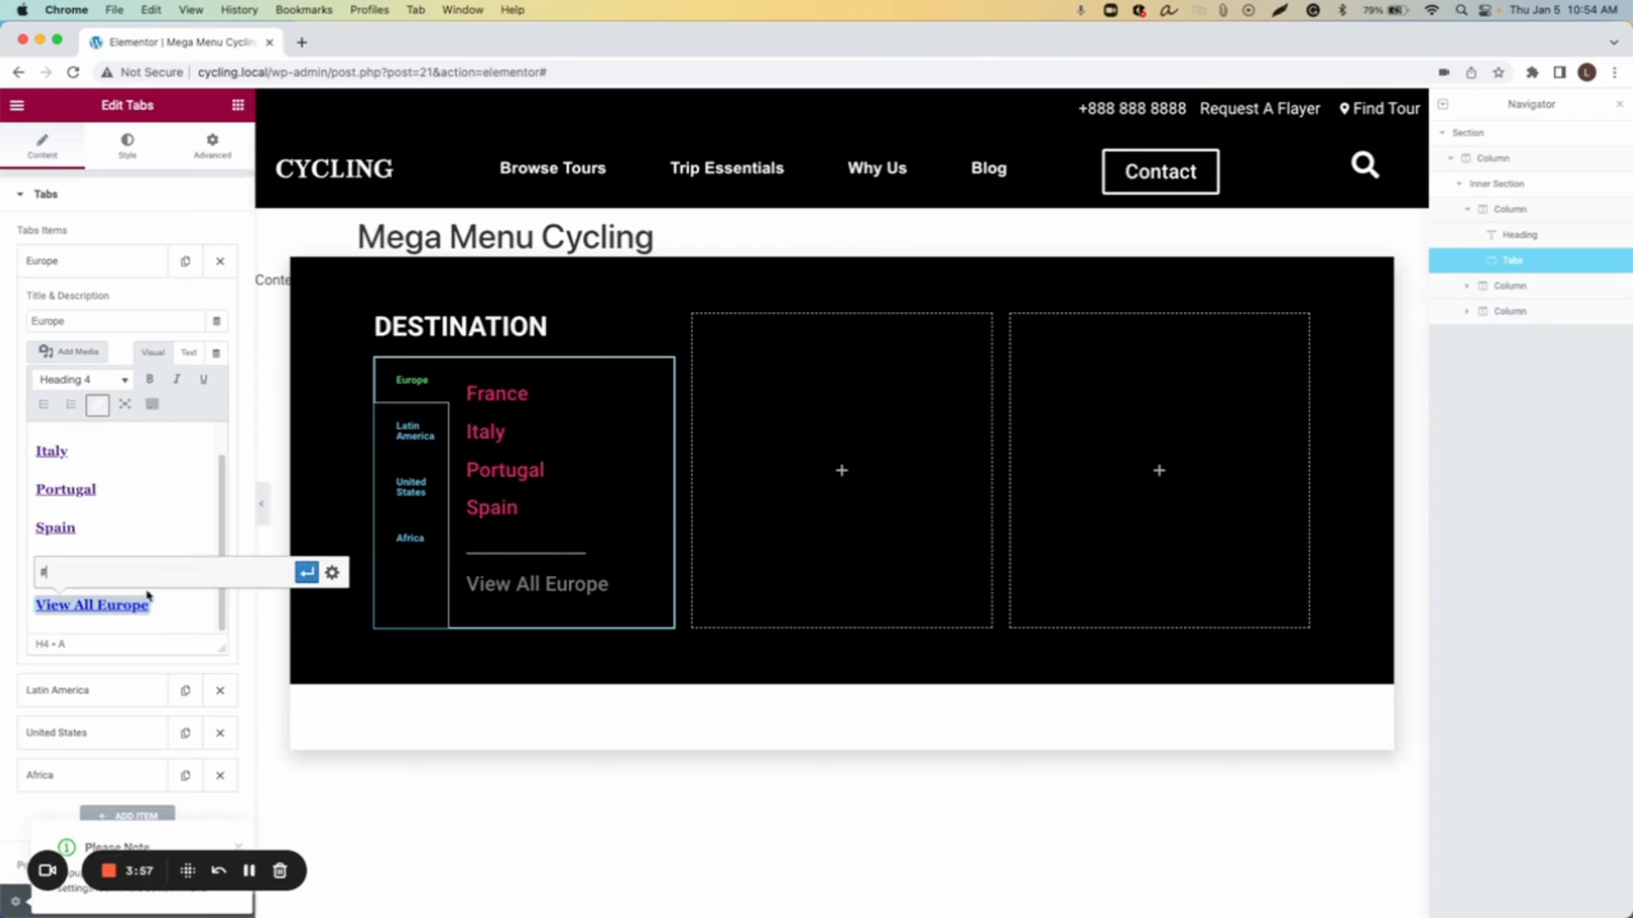
pyautogui.click(307, 573)
pyautogui.click(176, 557)
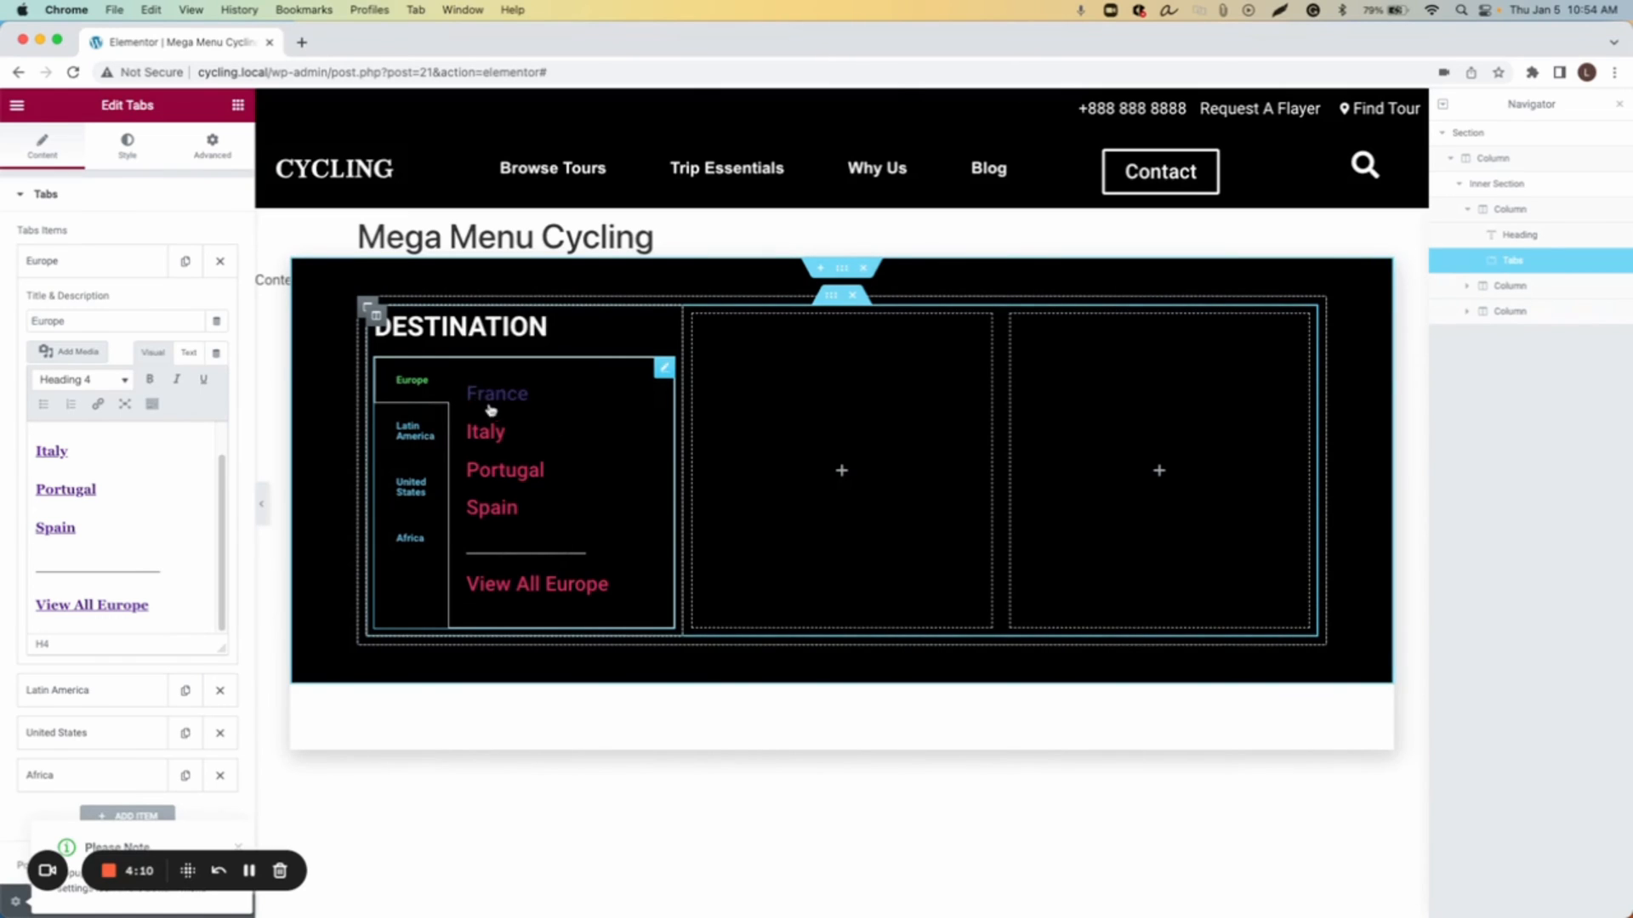
# Step: Set the tabs' navigation width to 30 in the widget's style settings
pyautogui.click(130, 154)
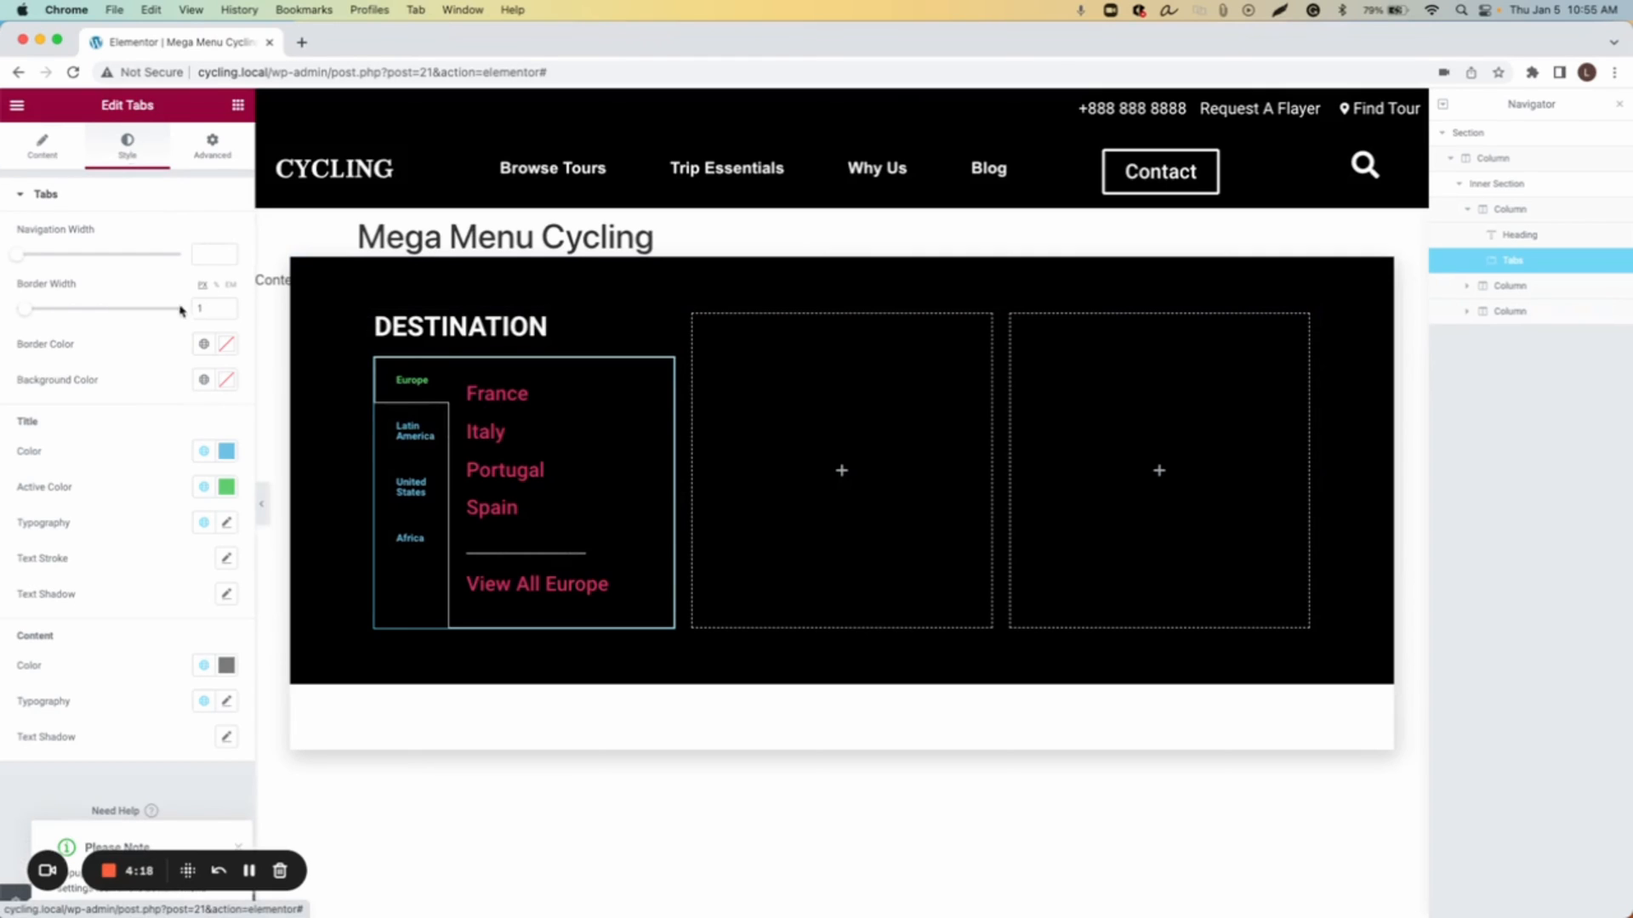
pyautogui.click(208, 254)
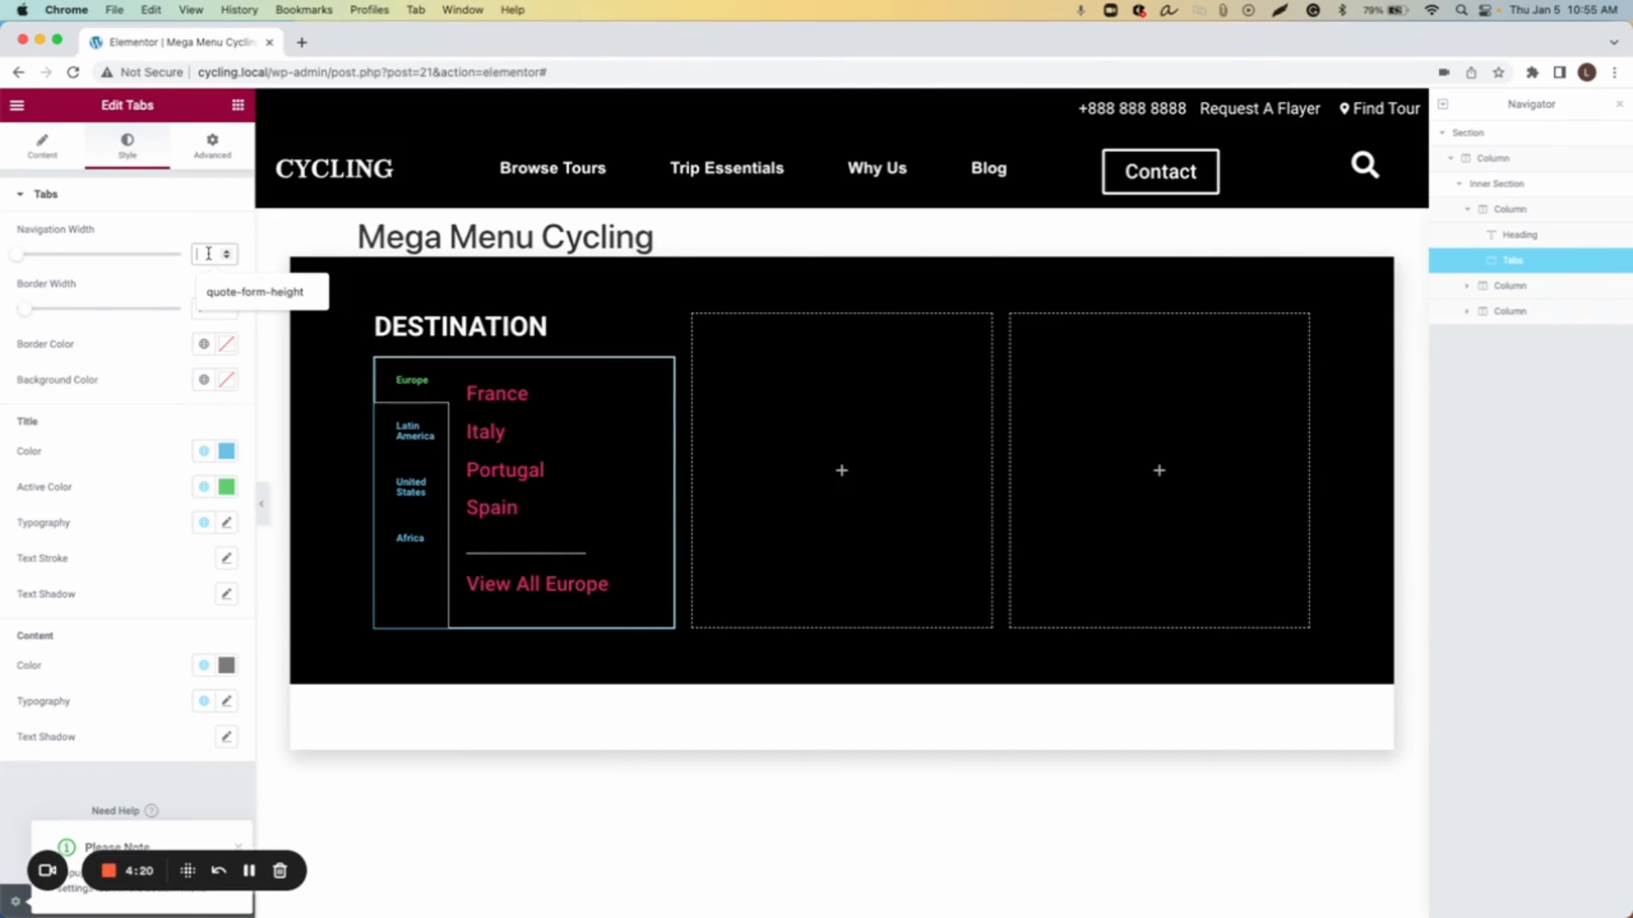
pyautogui.write('30')
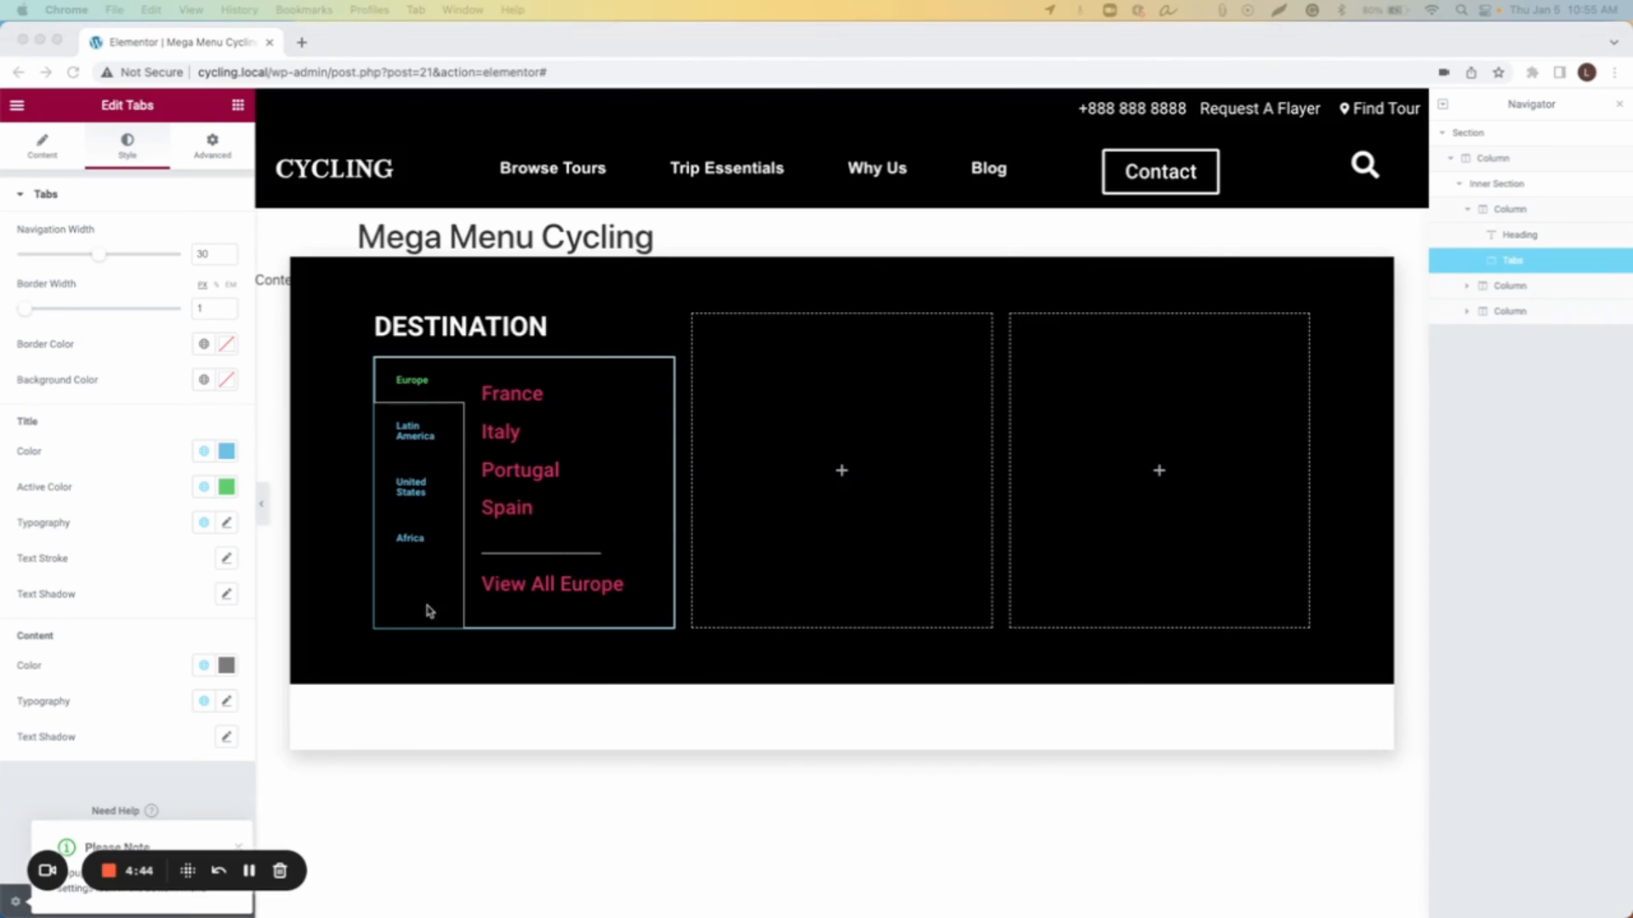
# Step: Try to paste the hex code #252525 into the tabs' background colour
pyautogui.click(225, 380)
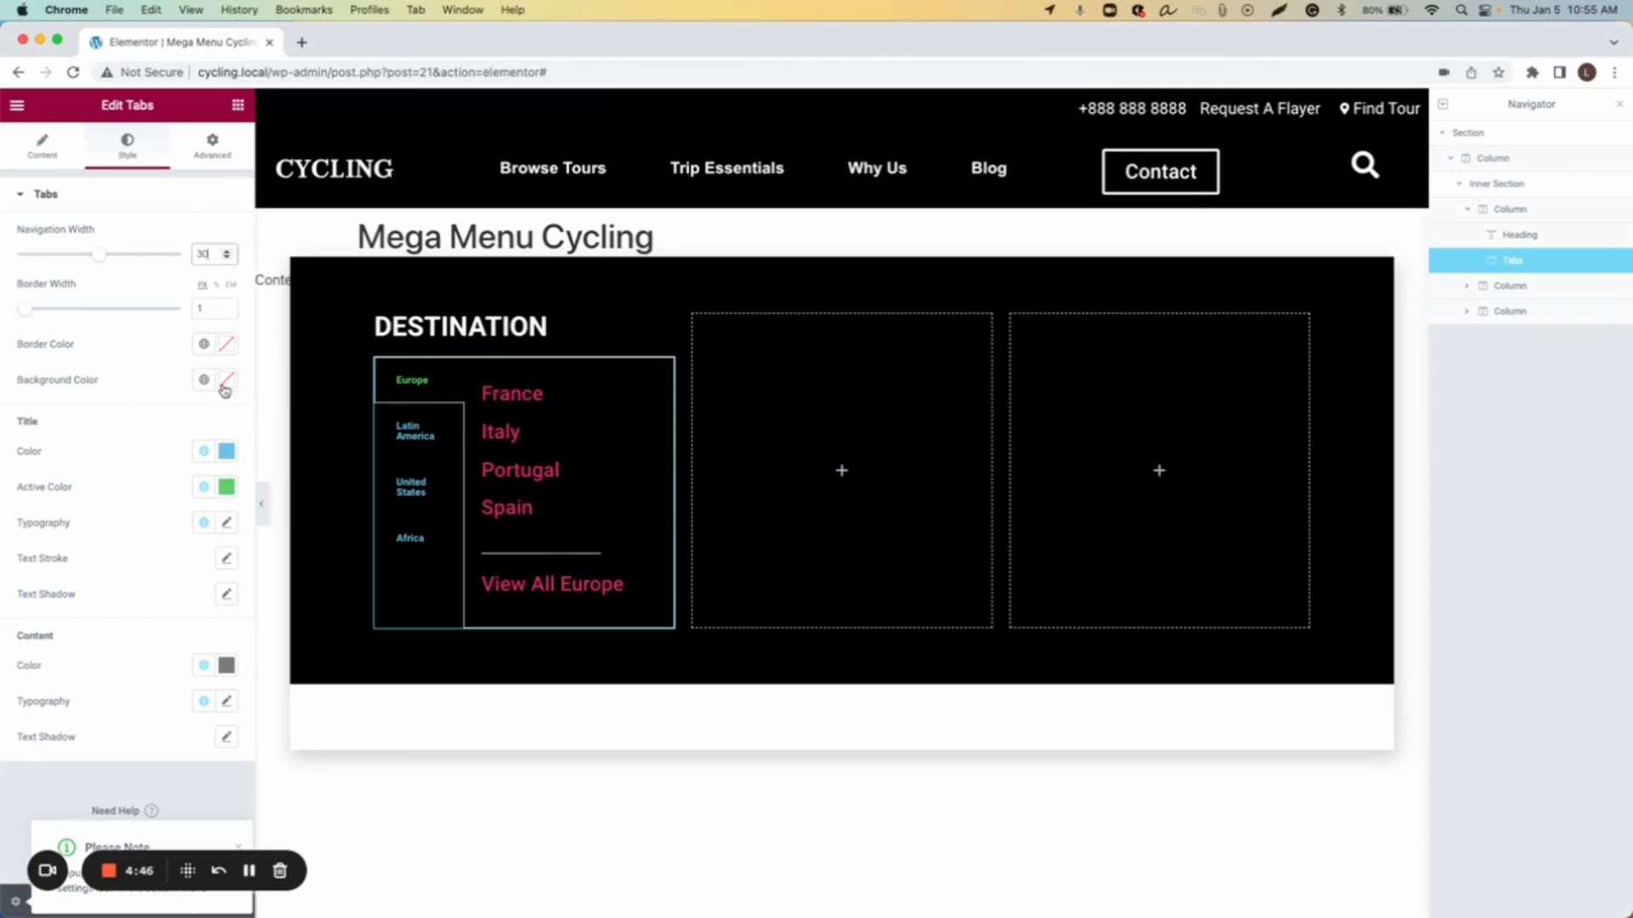
pyautogui.click(113, 638)
pyautogui.moveTo(102, 641); pyautogui.dragTo(1, 651)
pyautogui.write('#252525')
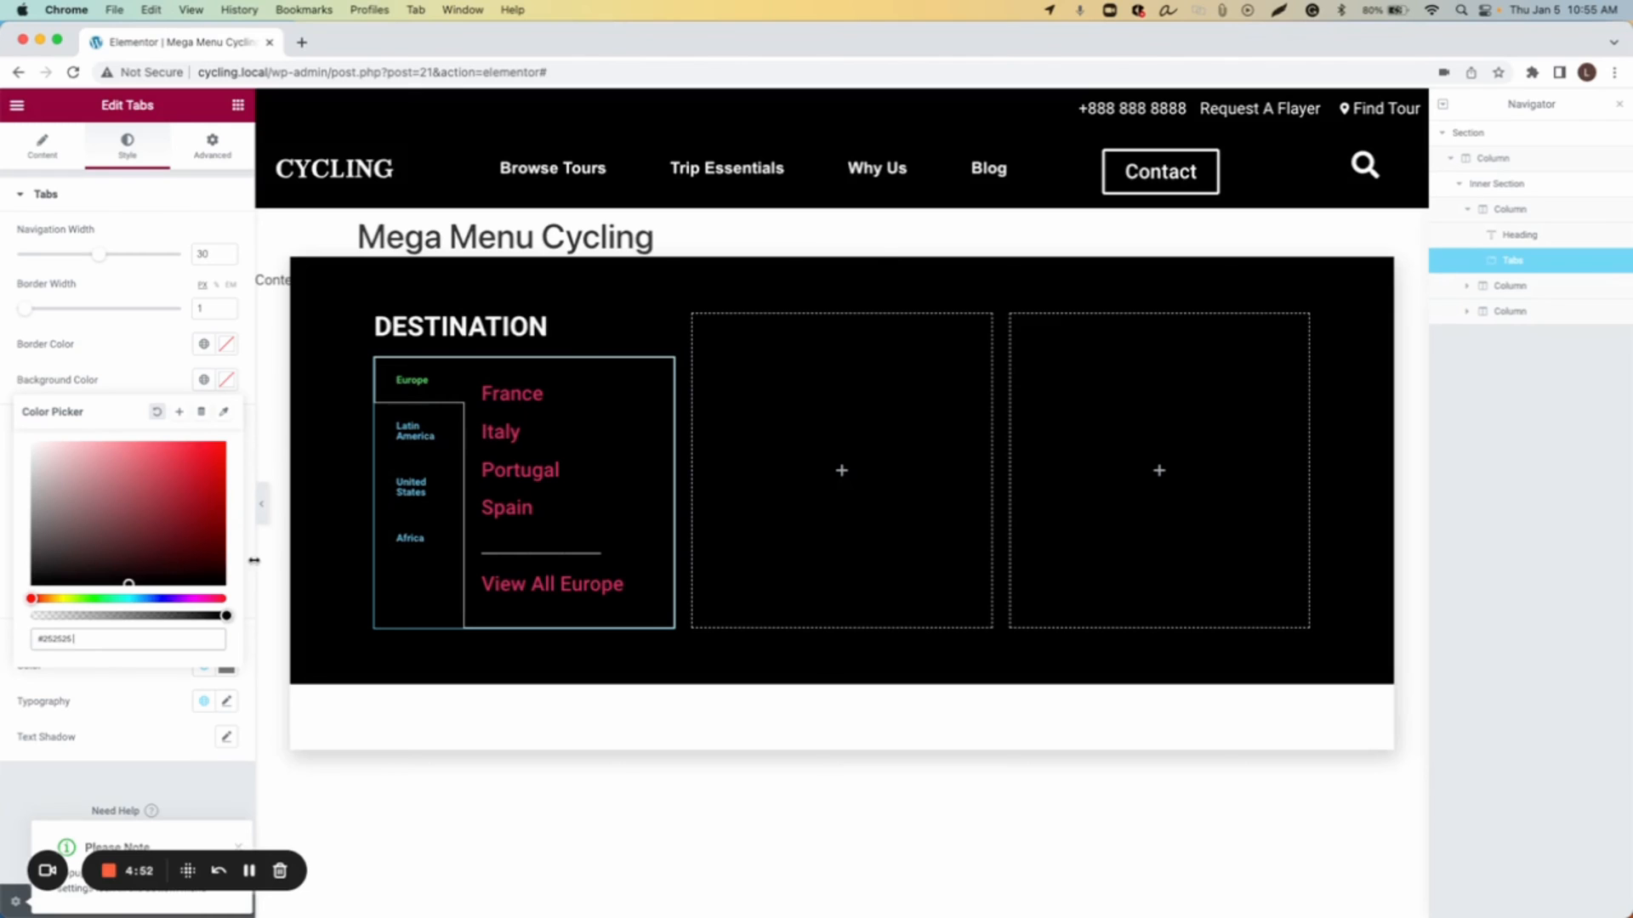
pyautogui.click(151, 389)
pyautogui.click(226, 383)
pyautogui.press('super+c')
pyautogui.rightClick(50, 634)
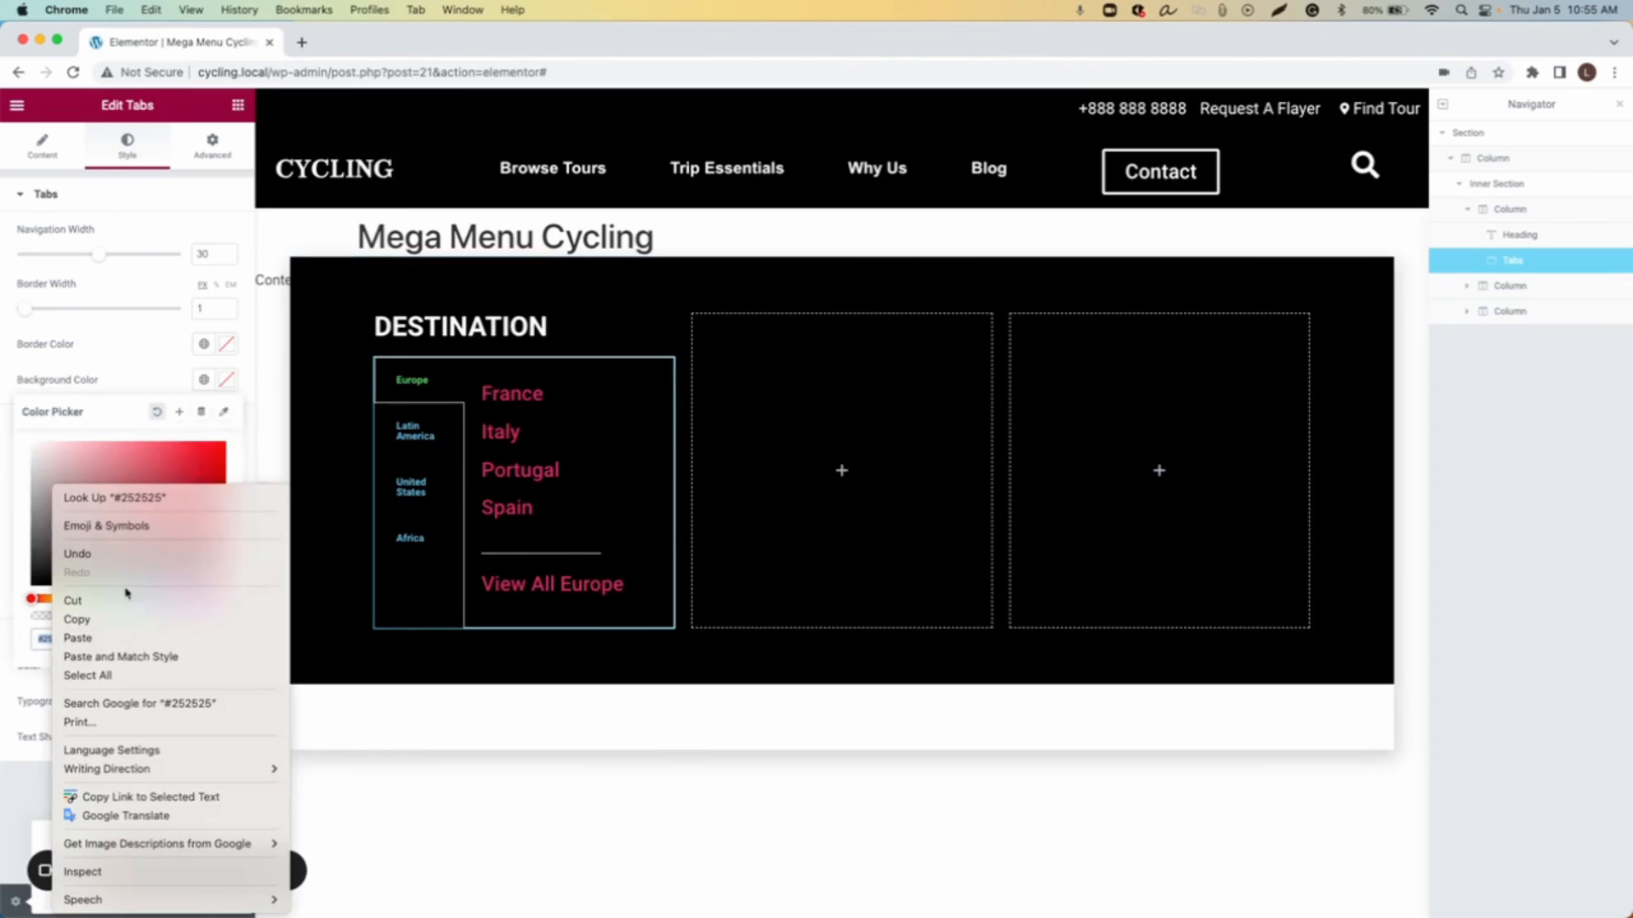
pyautogui.click(93, 413)
pyautogui.rightClick(68, 638)
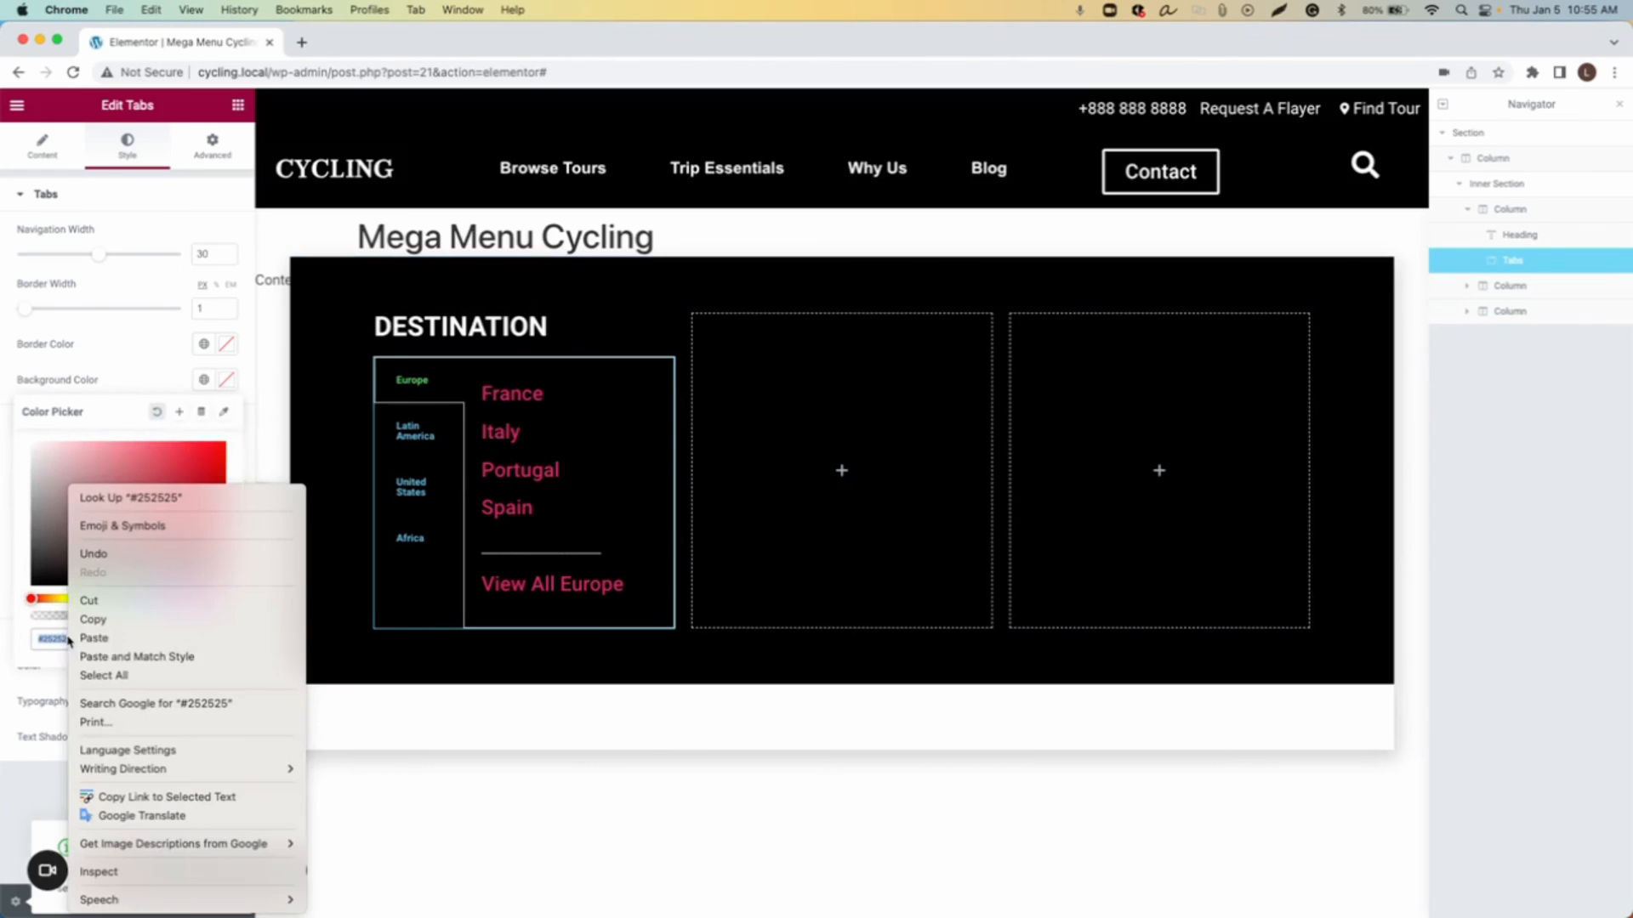
pyautogui.click(111, 638)
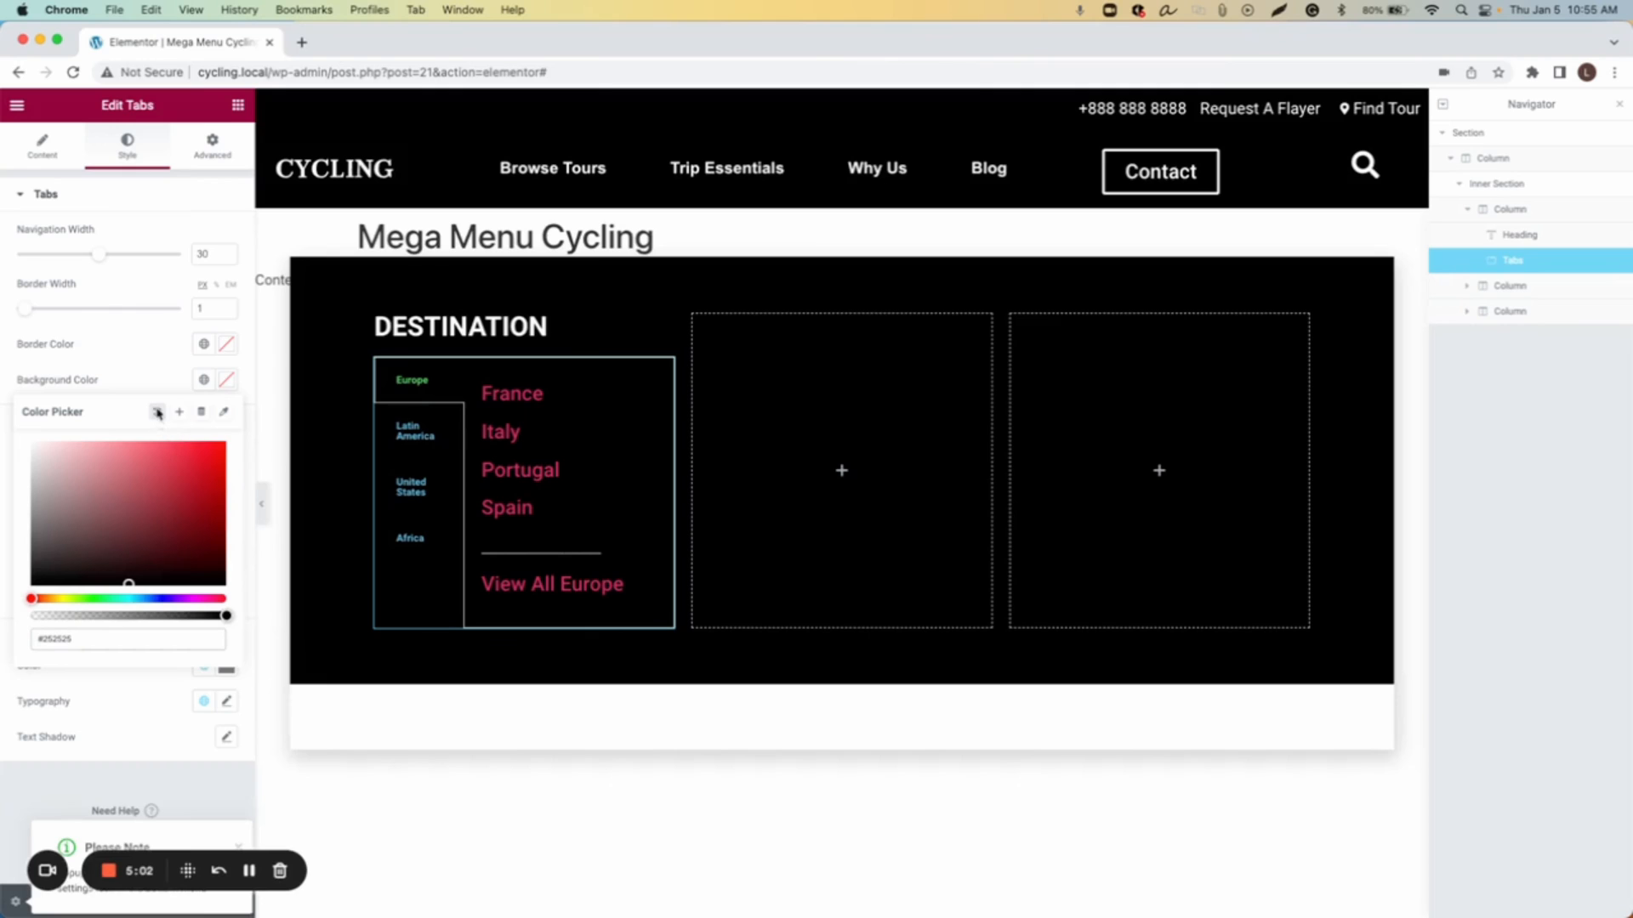
# Step: Set the tabs' background colour to #252525
pyautogui.moveTo(179, 503); pyautogui.dragTo(118, 499)
pyautogui.doubleClick(67, 640)
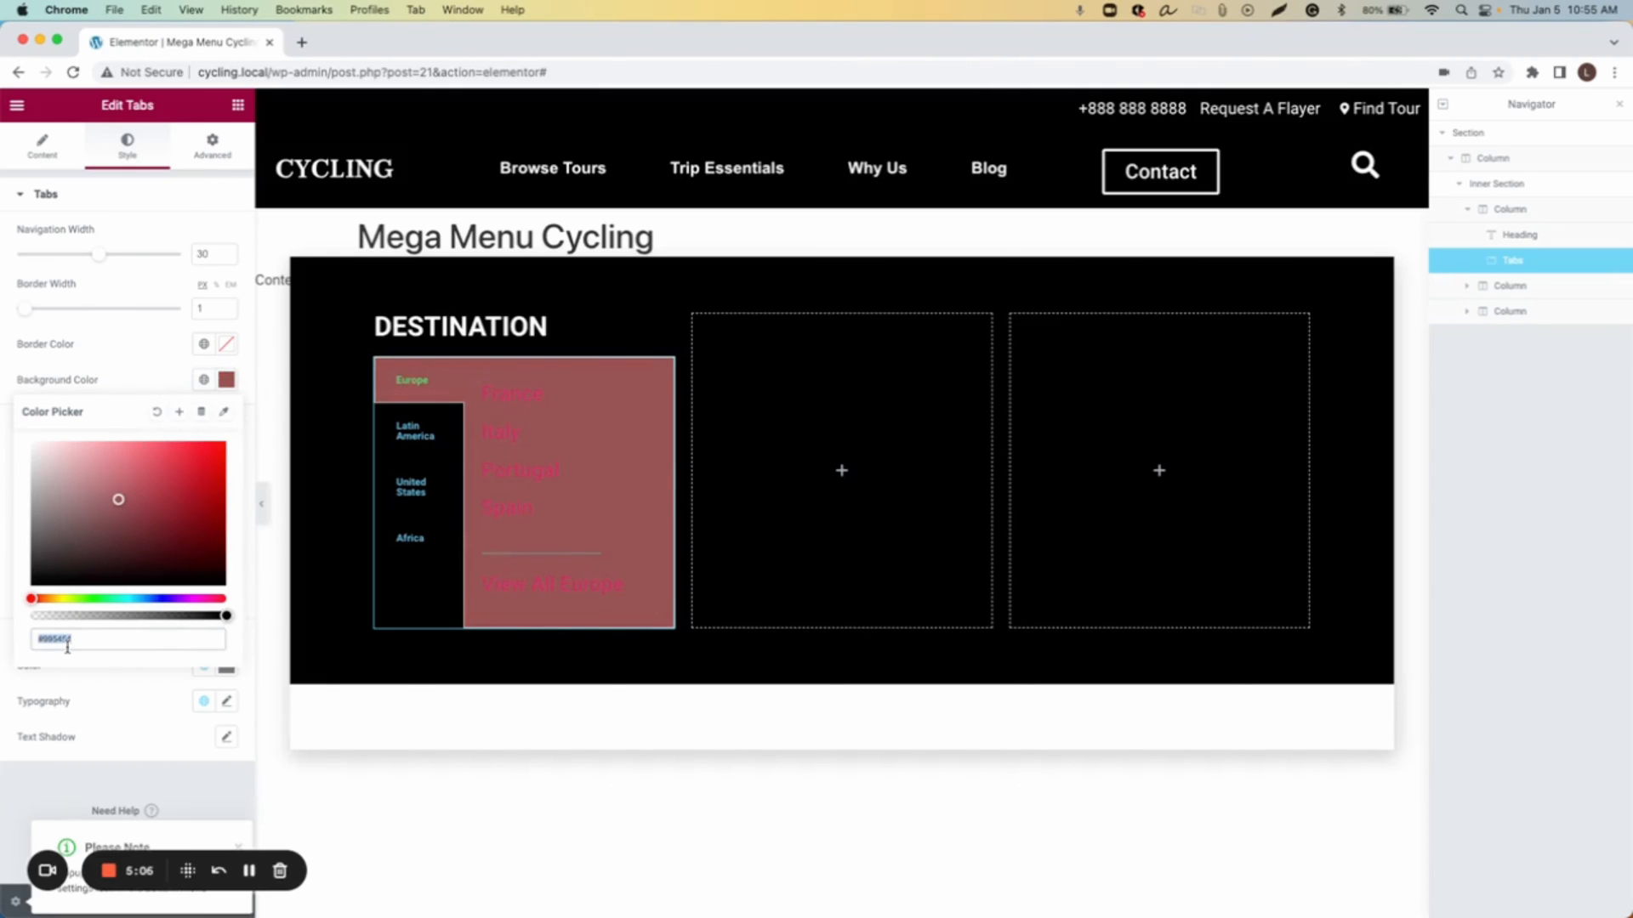
pyautogui.click(101, 645)
pyautogui.press('super+a')
pyautogui.press('super+v')
pyautogui.click(149, 368)
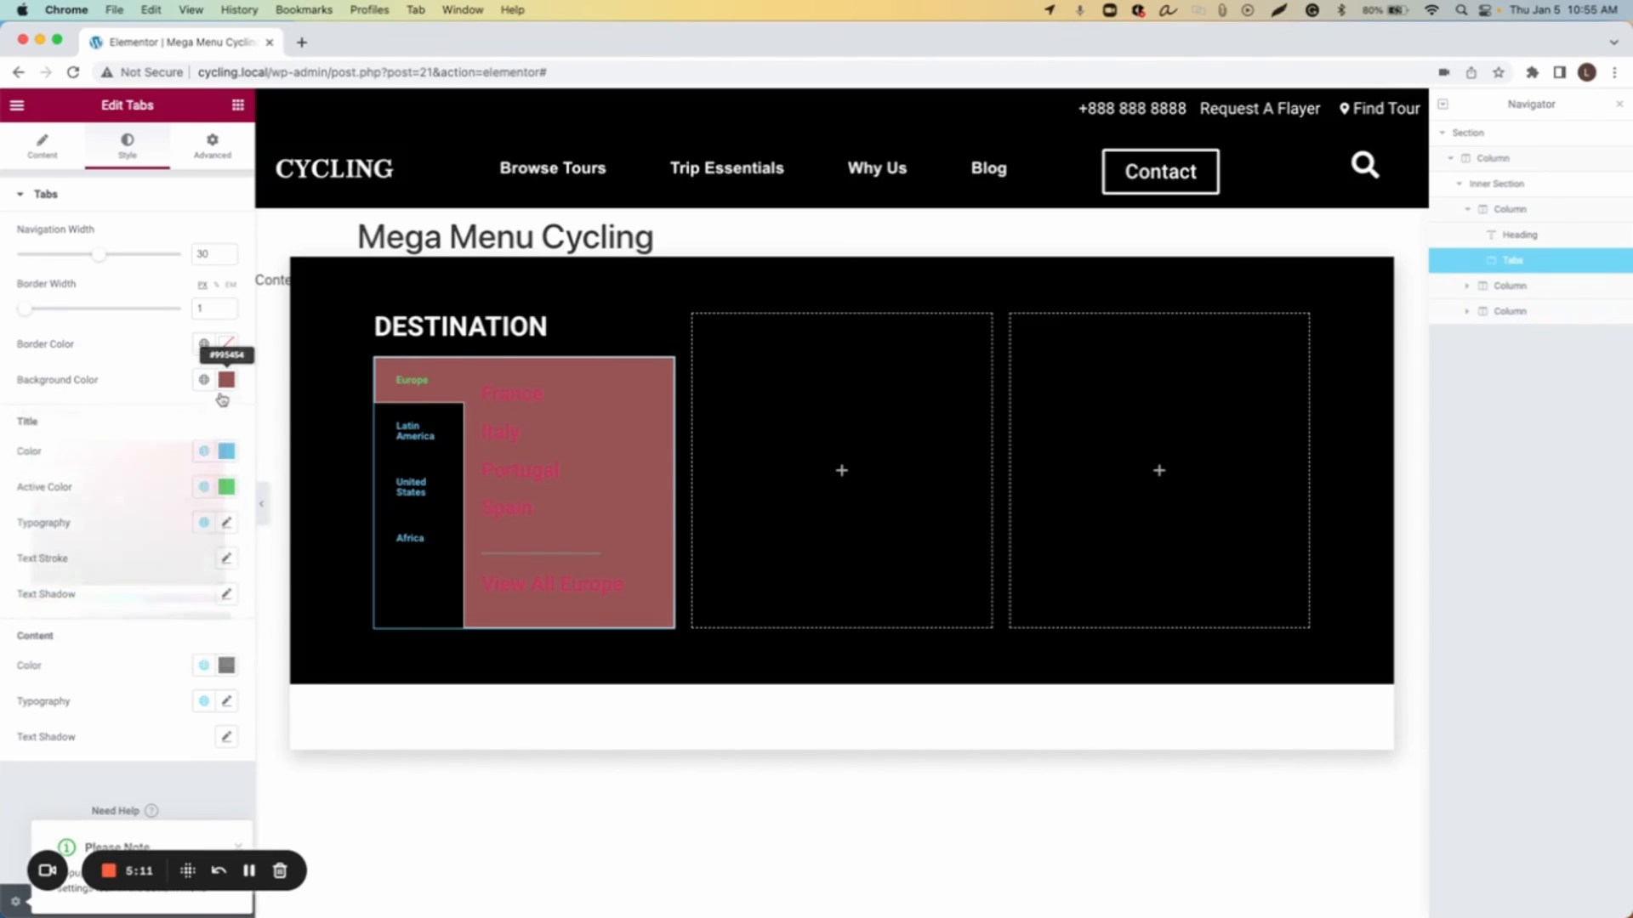
pyautogui.click(227, 379)
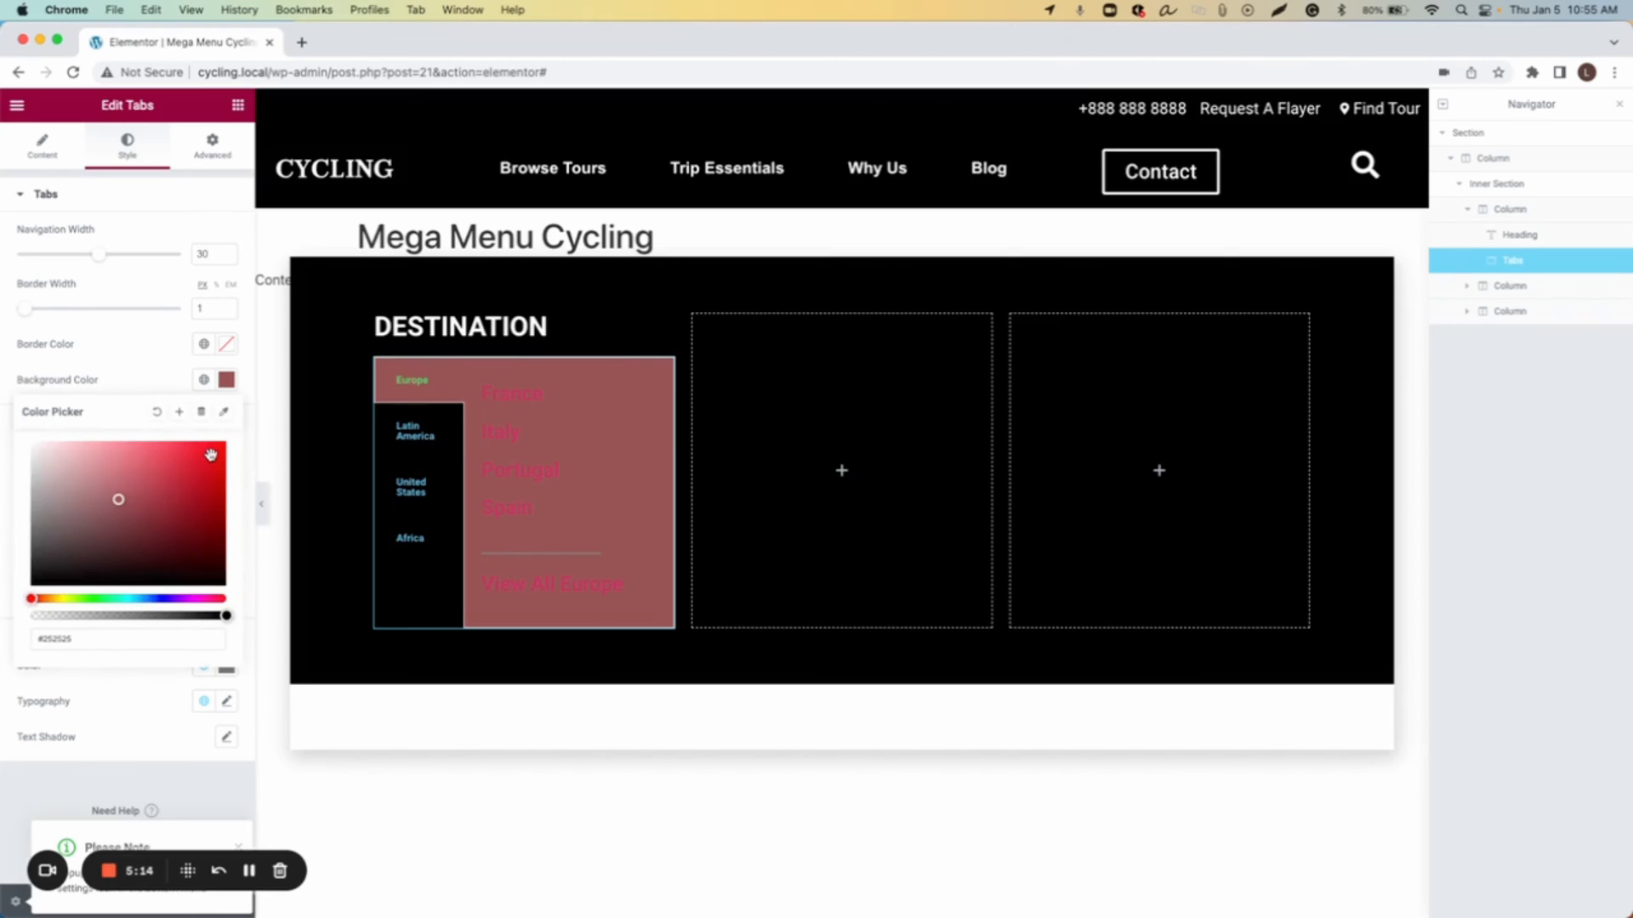
pyautogui.click(121, 643)
pyautogui.press('Return')
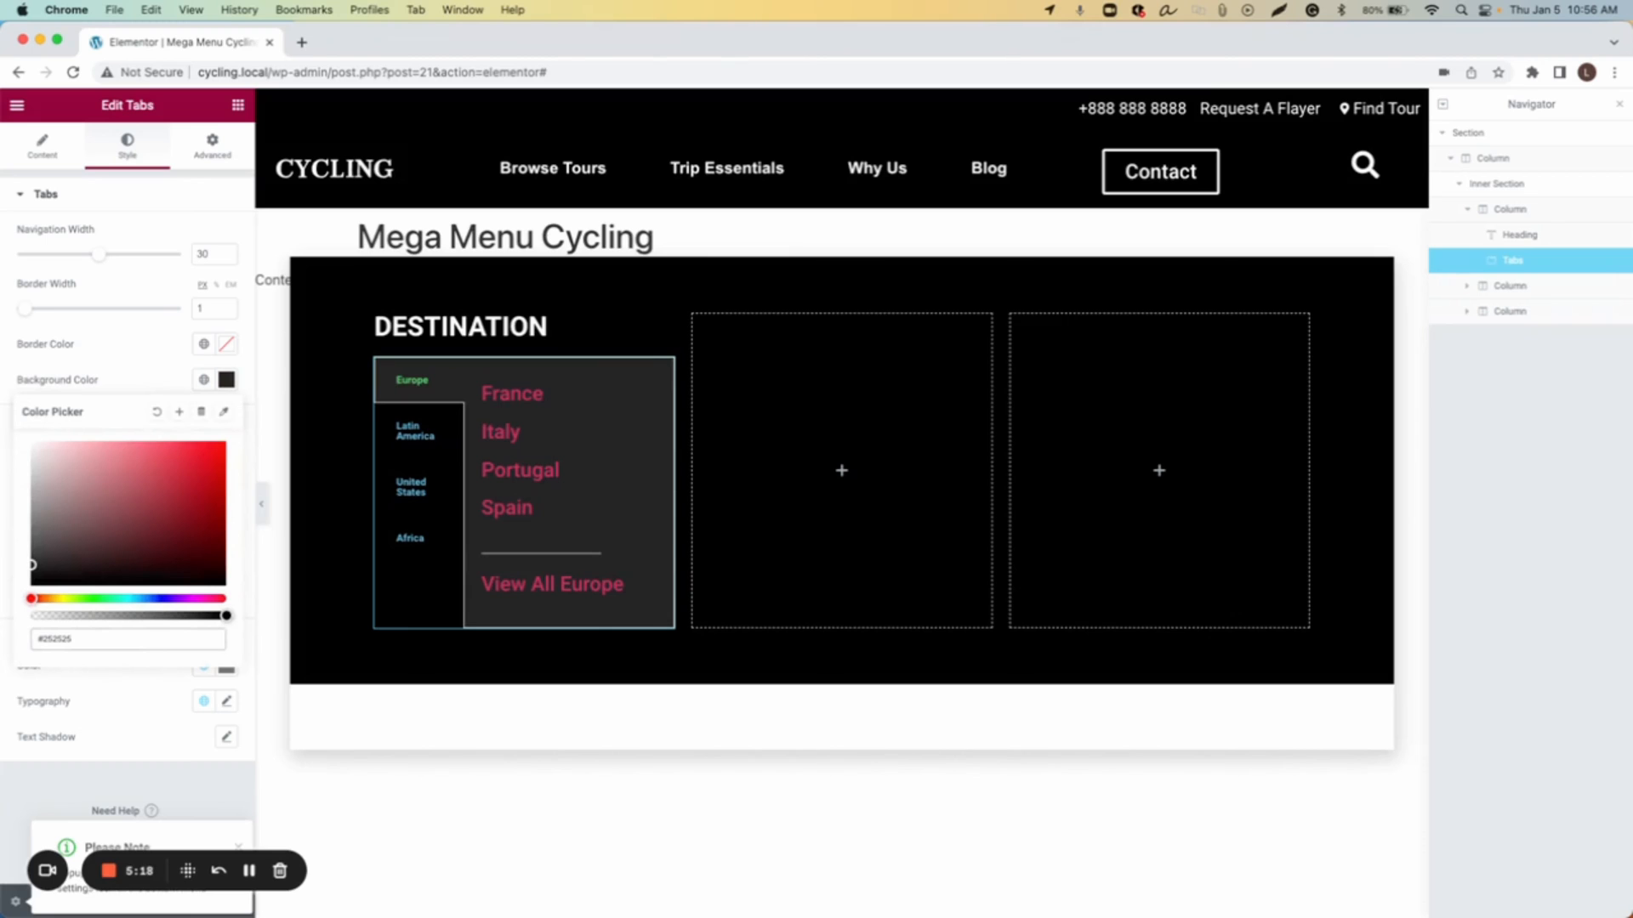
pyautogui.click(136, 377)
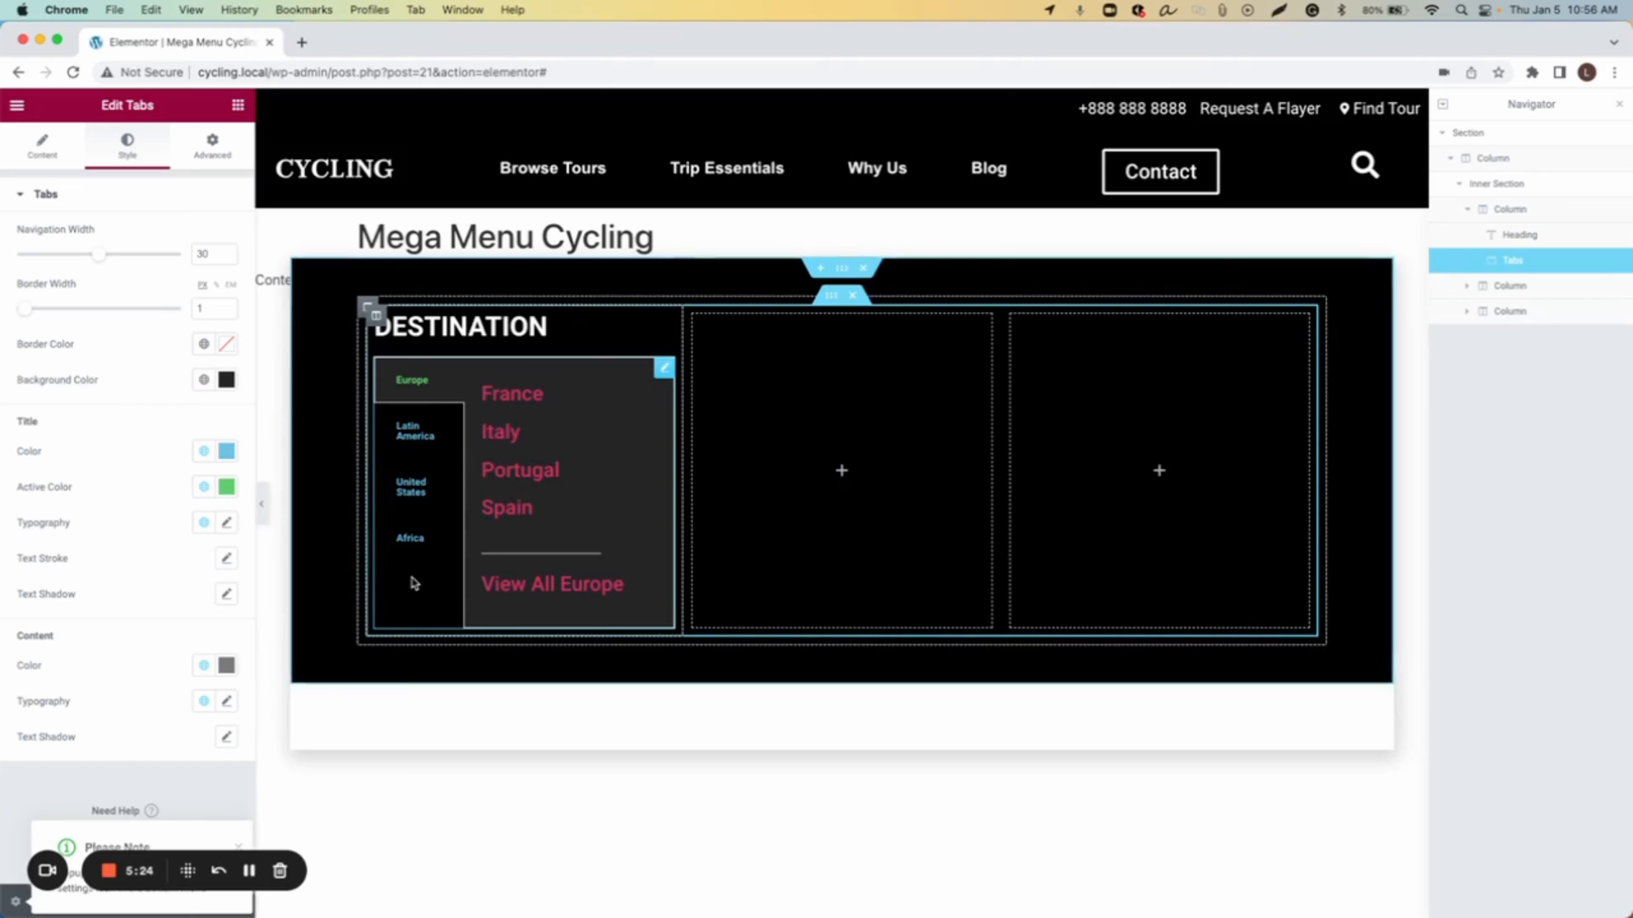
# Step: Set the tab title colour to white
pyautogui.click(227, 451)
pyautogui.moveTo(111, 549)
pyautogui.mouseDown()
pyautogui.moveTo(57, 554)
pyautogui.moveTo(28, 502)
pyautogui.mouseUp()
pyautogui.click(223, 454)
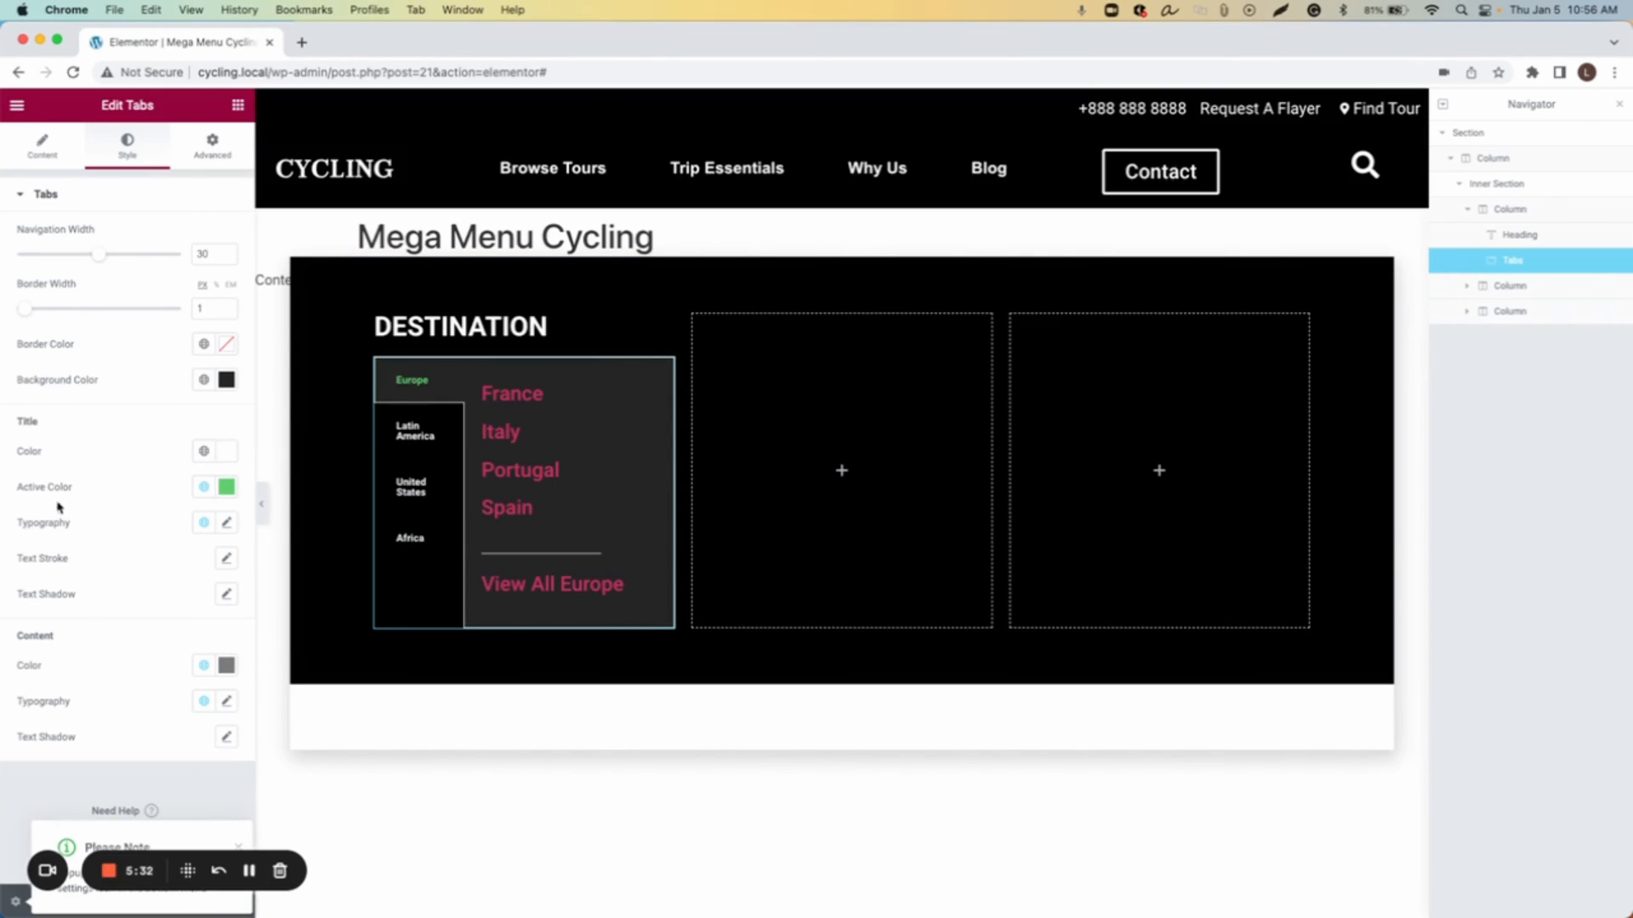
# Step: Set the active tab title colour to white
pyautogui.click(227, 487)
pyautogui.moveTo(141, 578); pyautogui.dragTo(26, 533)
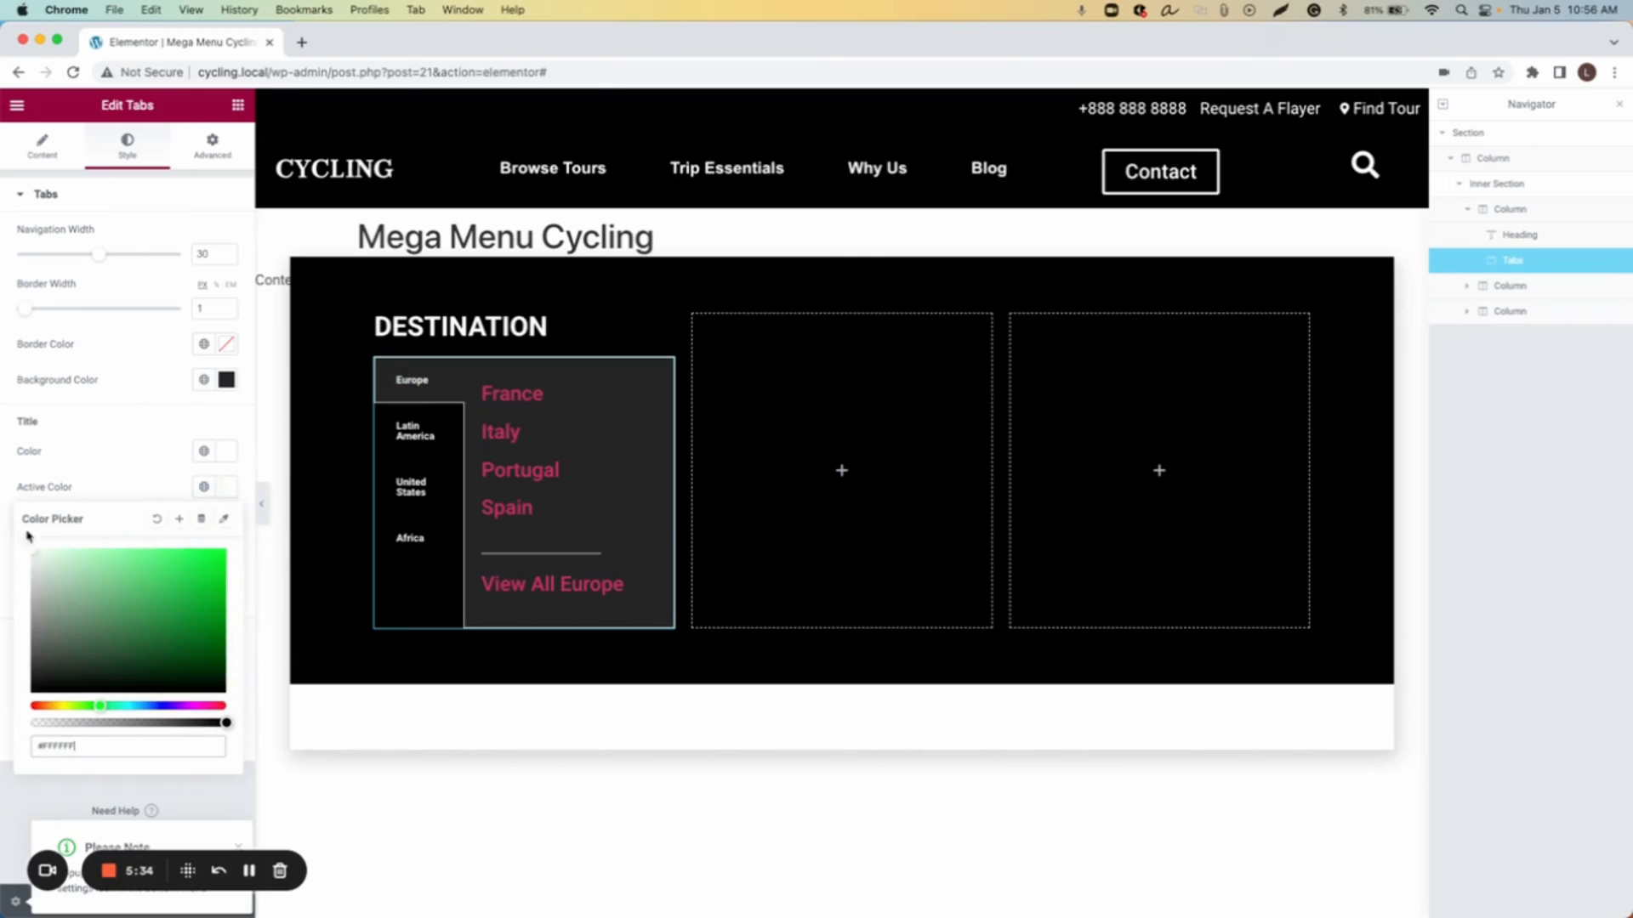
pyautogui.click(226, 488)
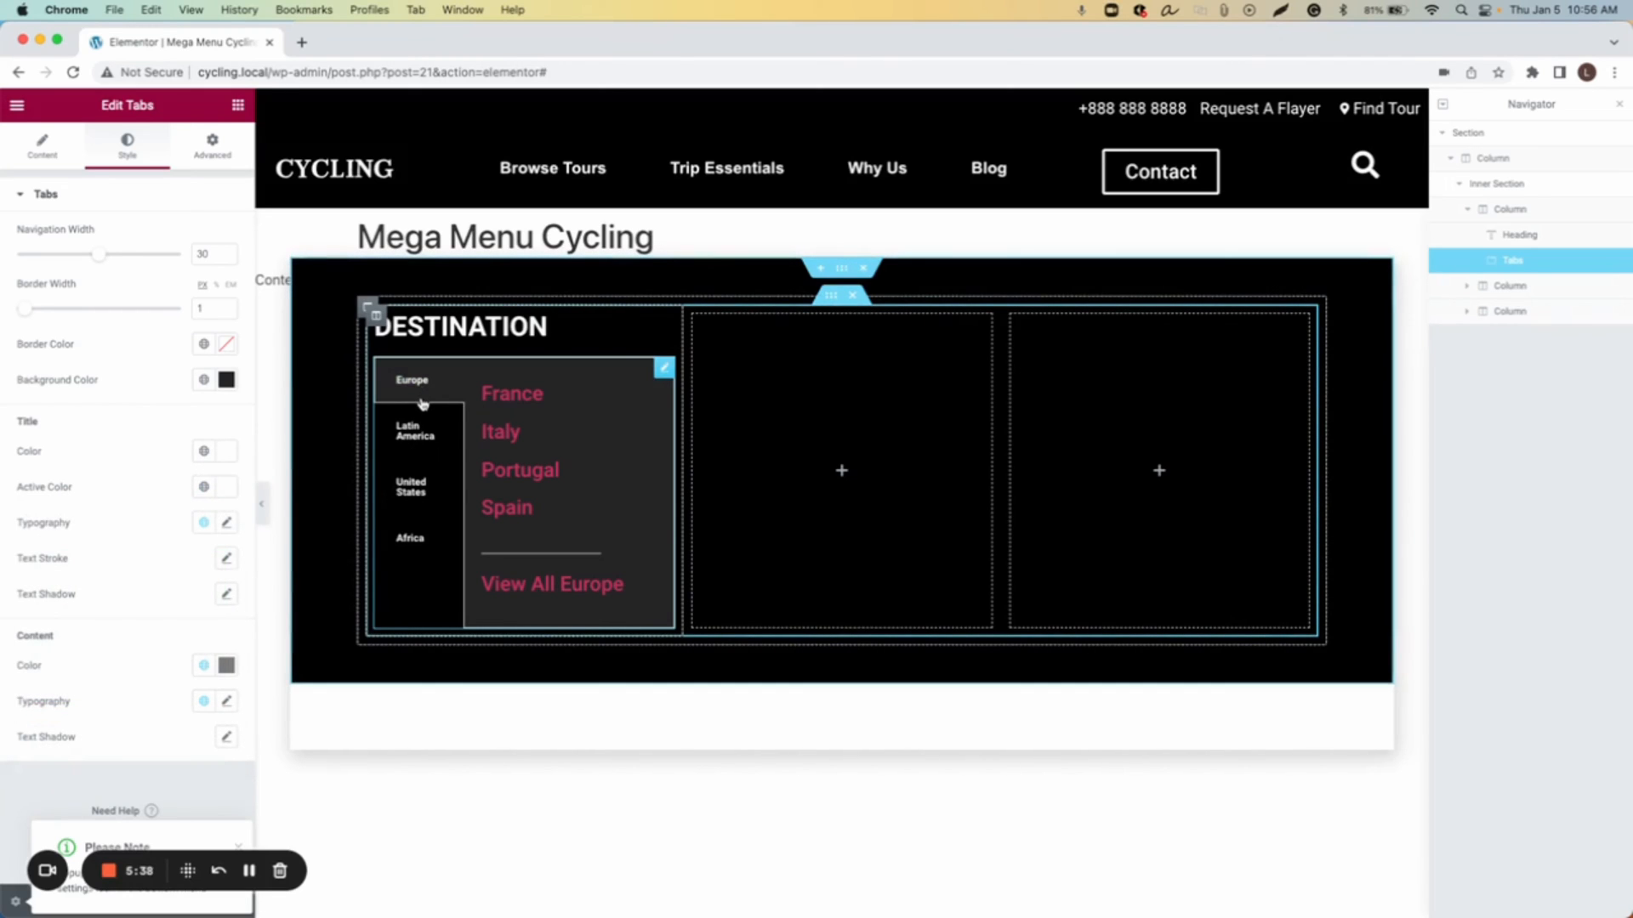
# Step: Set the tab titles' typography size to 17
pyautogui.click(228, 524)
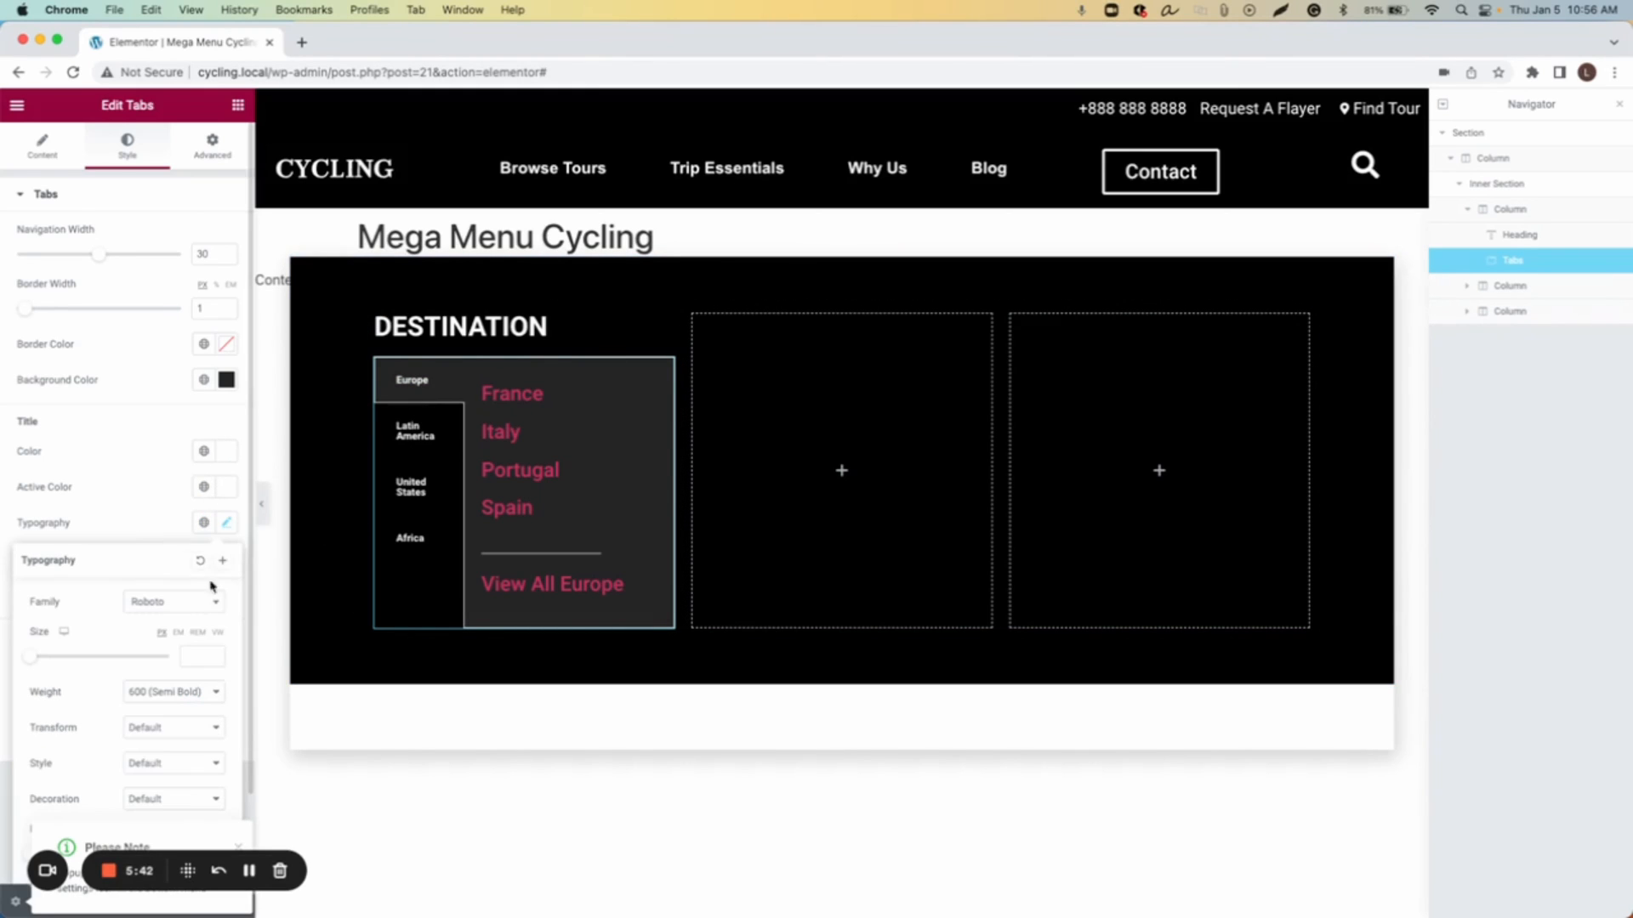
pyautogui.click(216, 660)
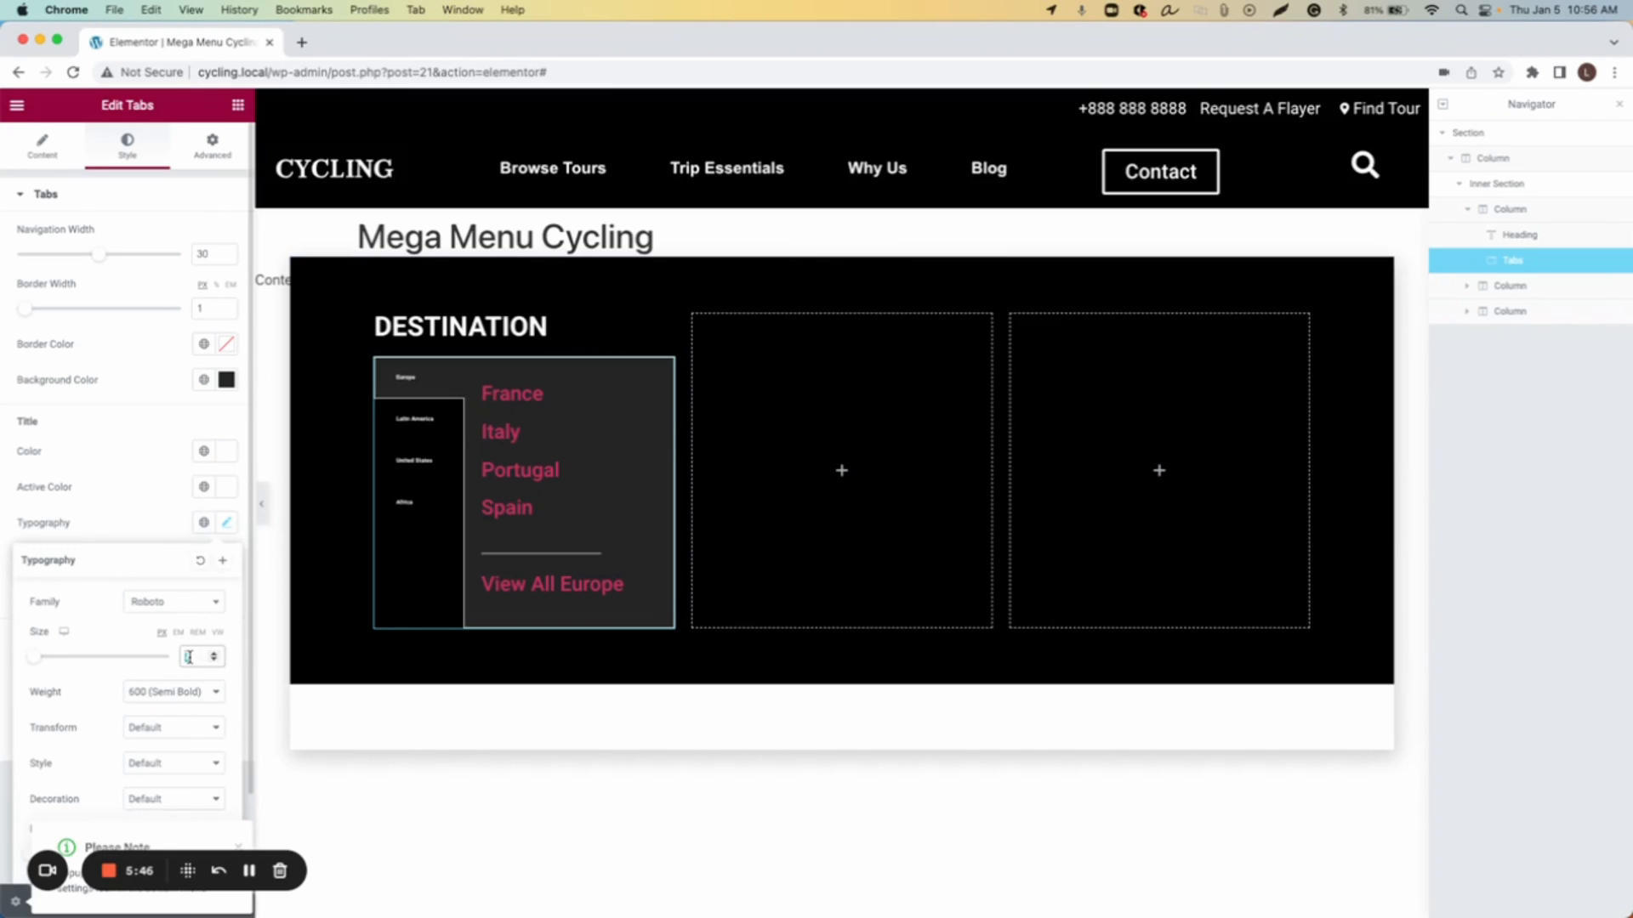
pyautogui.write('17')
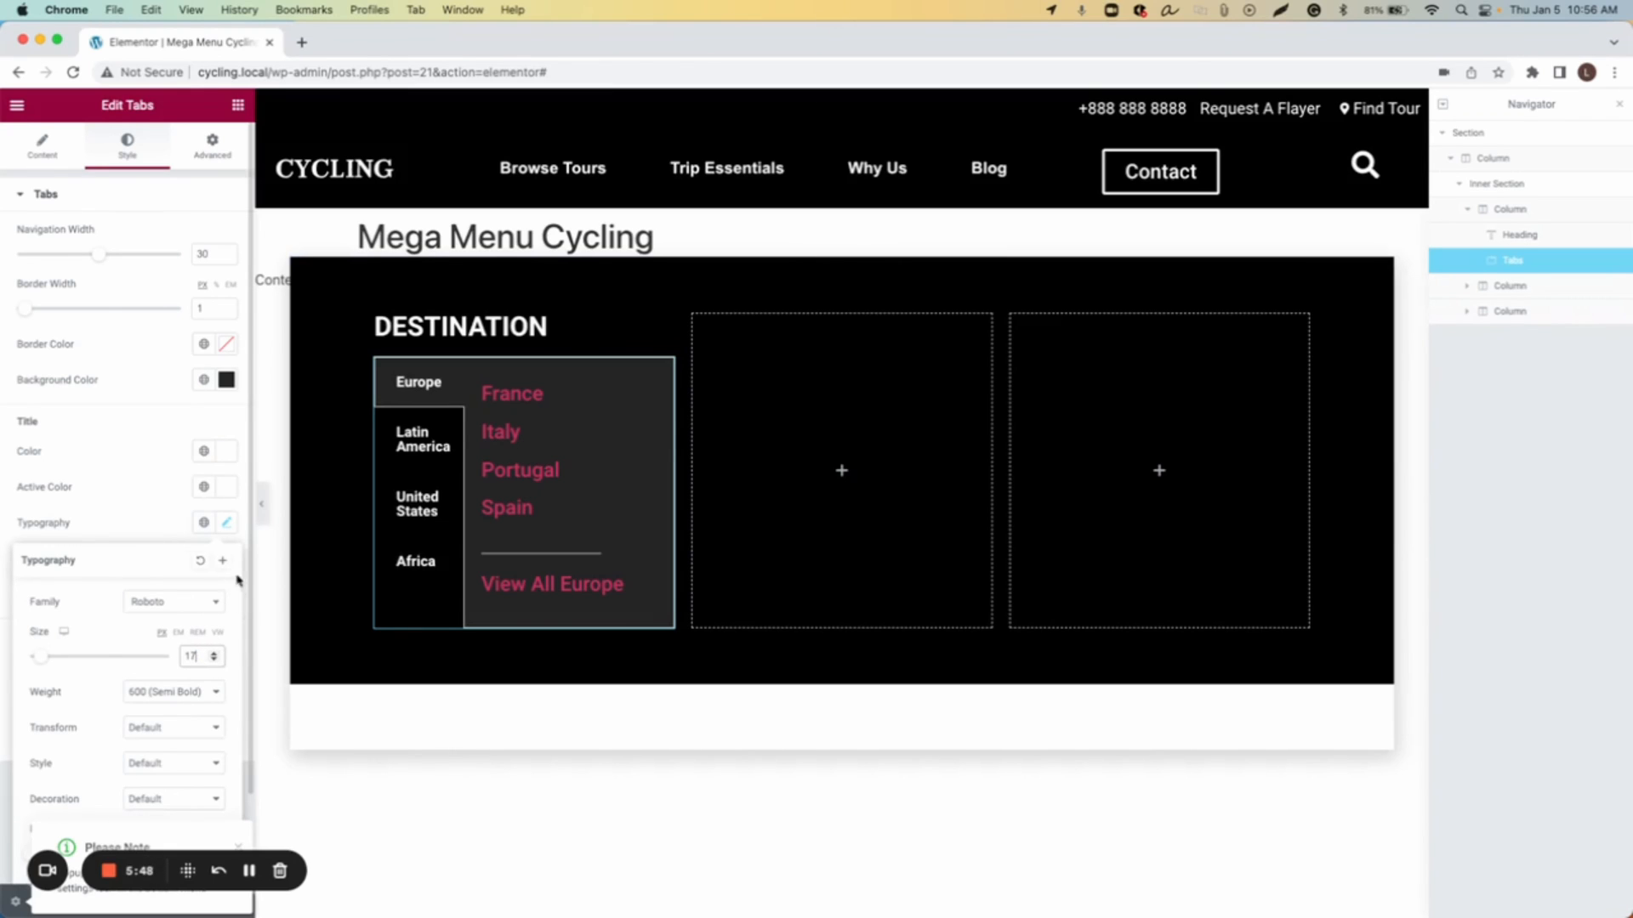
pyautogui.click(225, 526)
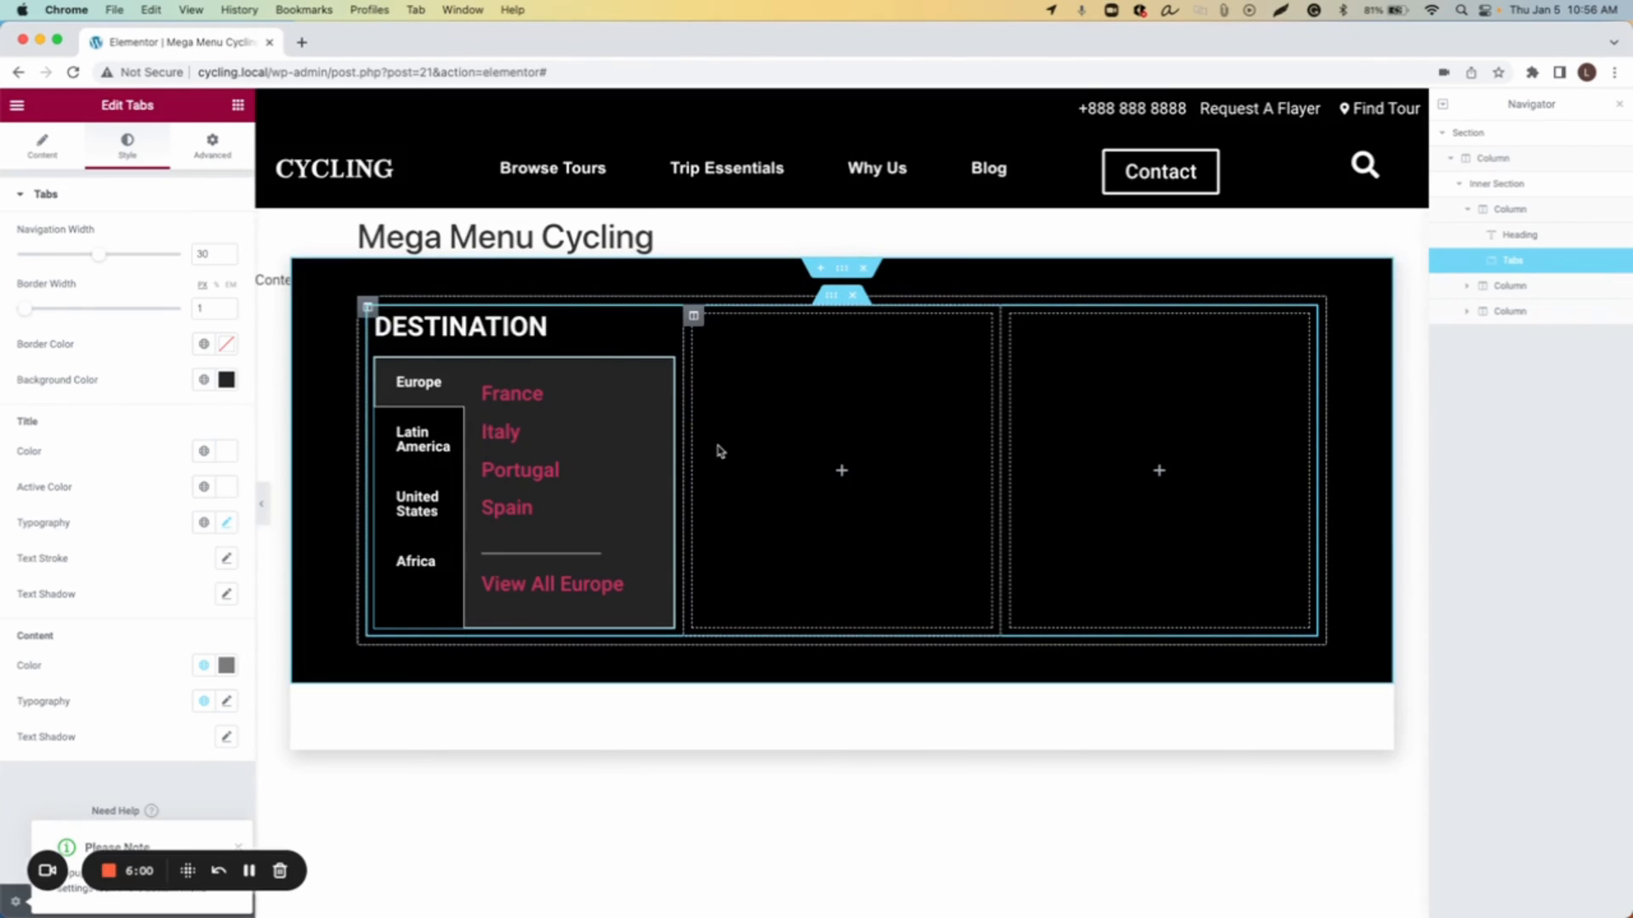
# Step: Widen the first column of the inner section and narrow the second column so the tab titles fit on one line
pyautogui.moveTo(683, 448); pyautogui.dragTo(842, 431)
pyautogui.click(454, 441)
pyautogui.click(443, 398)
pyautogui.moveTo(1001, 425); pyautogui.dragTo(1063, 425)
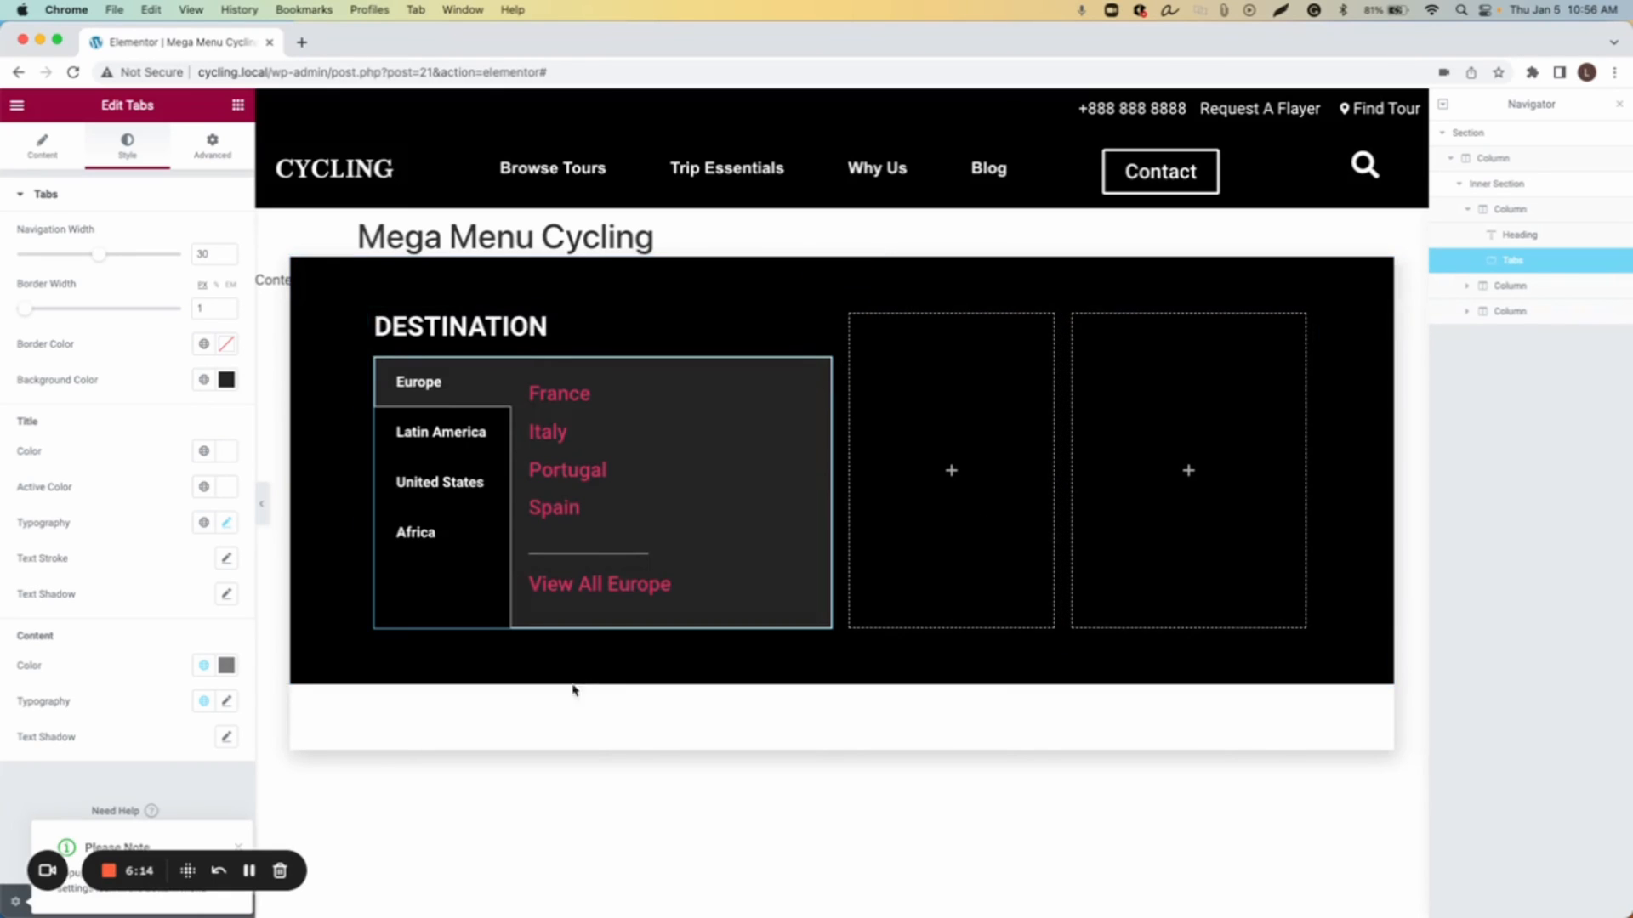
# Step: Switch through the Europe, Latin America, United States and Africa tabs to check each tab's content
pyautogui.click(429, 440)
pyautogui.click(432, 485)
pyautogui.click(426, 534)
pyautogui.click(416, 390)
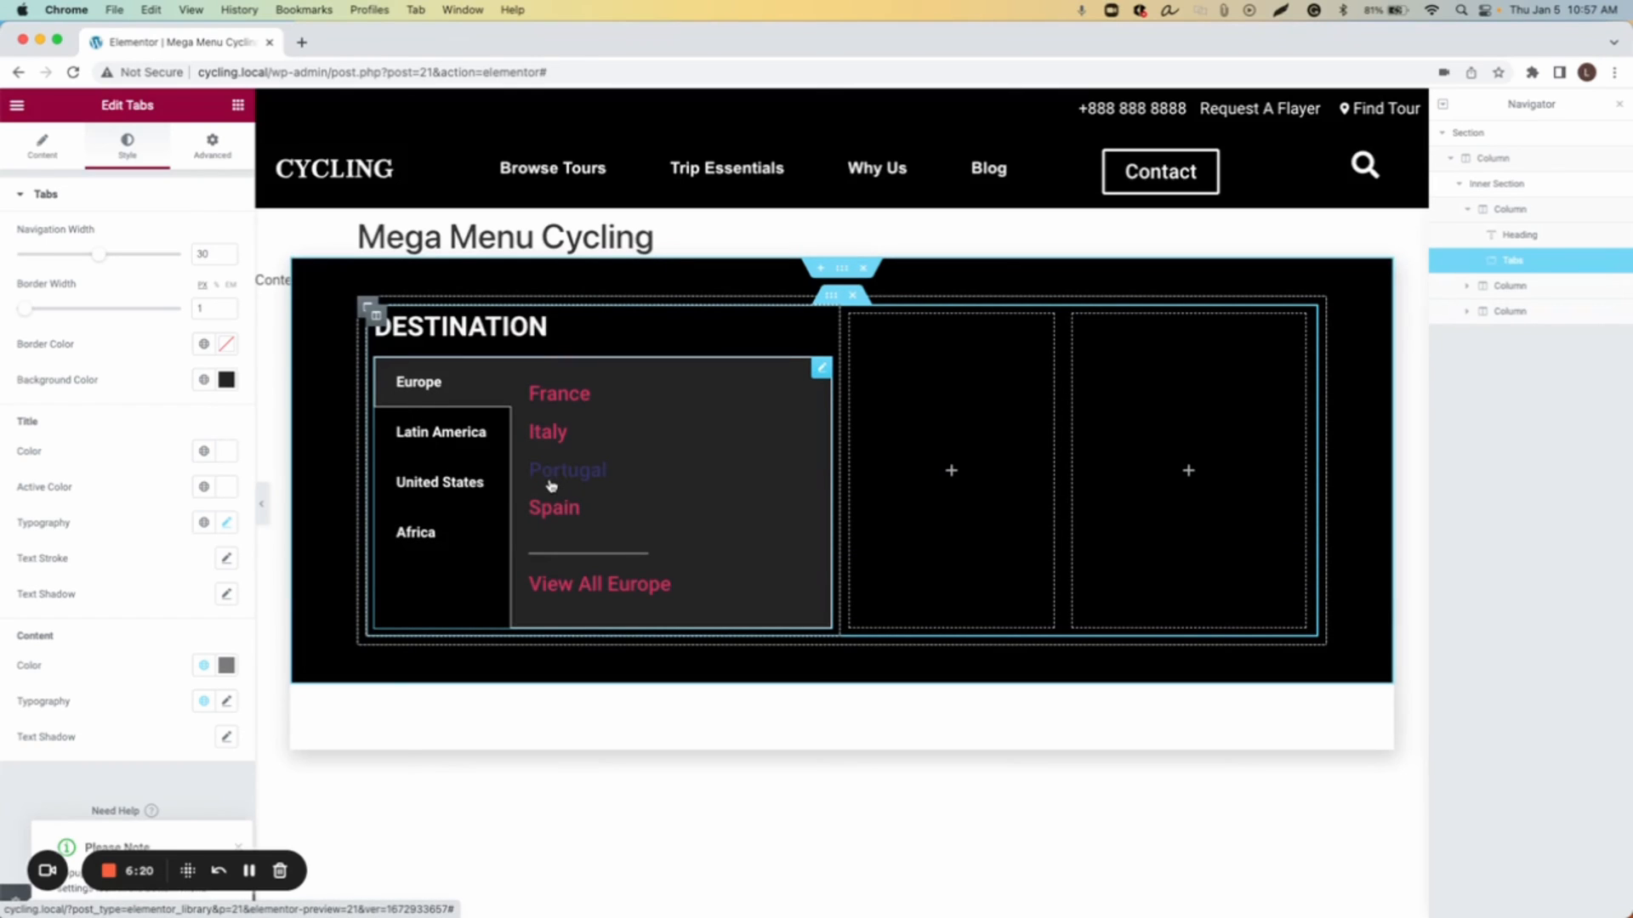
pyautogui.click(439, 436)
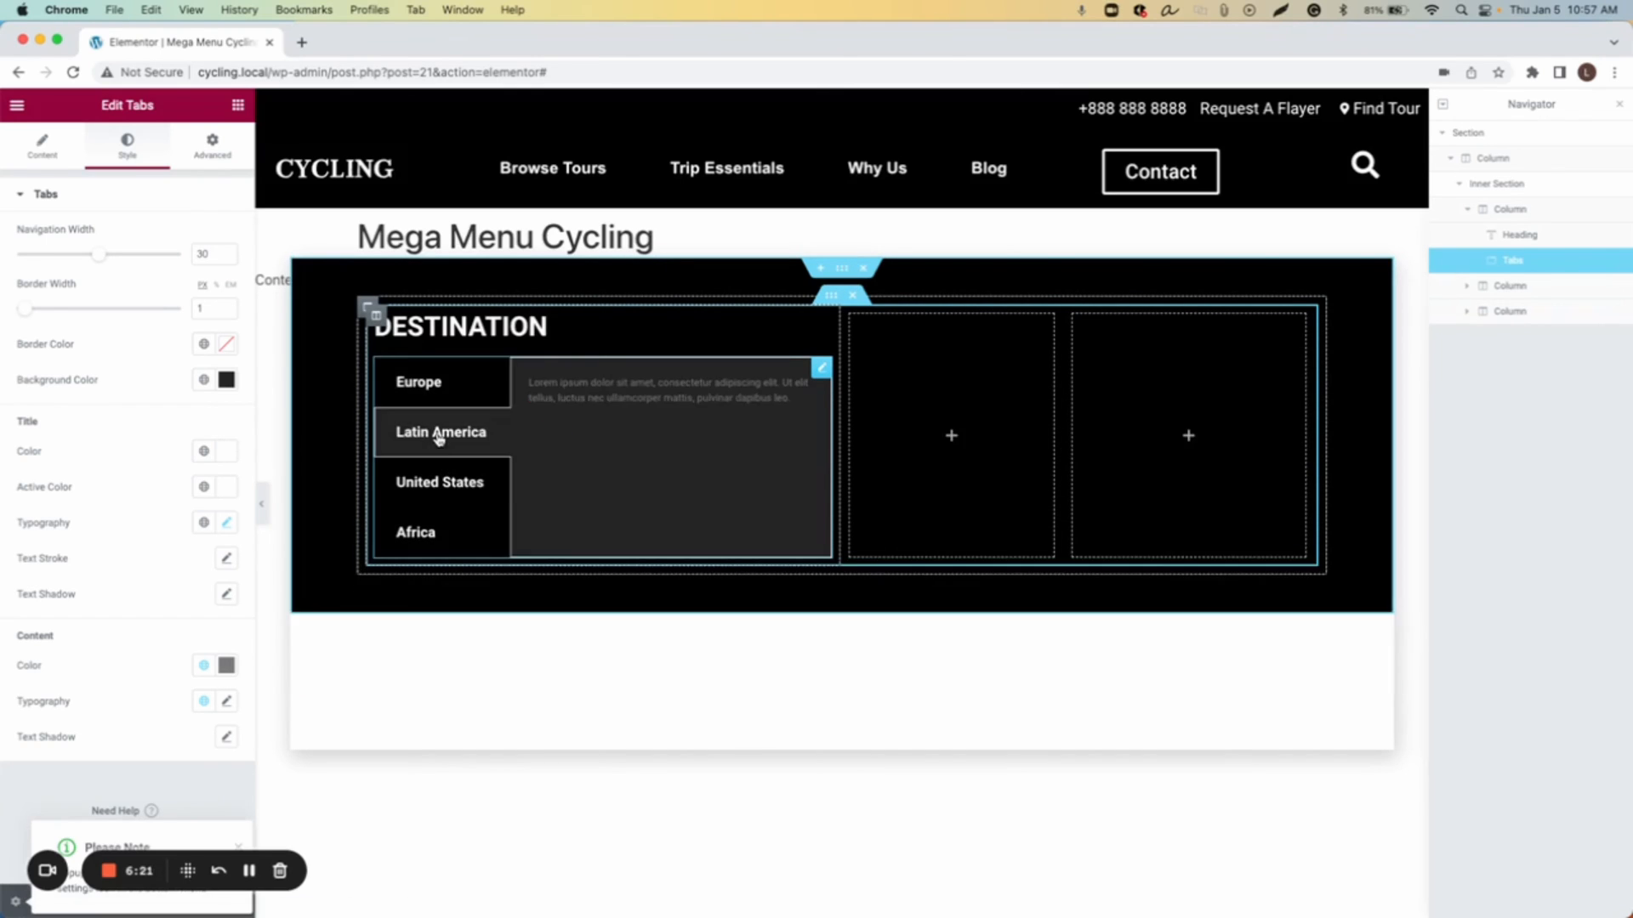
pyautogui.click(447, 497)
pyautogui.click(437, 534)
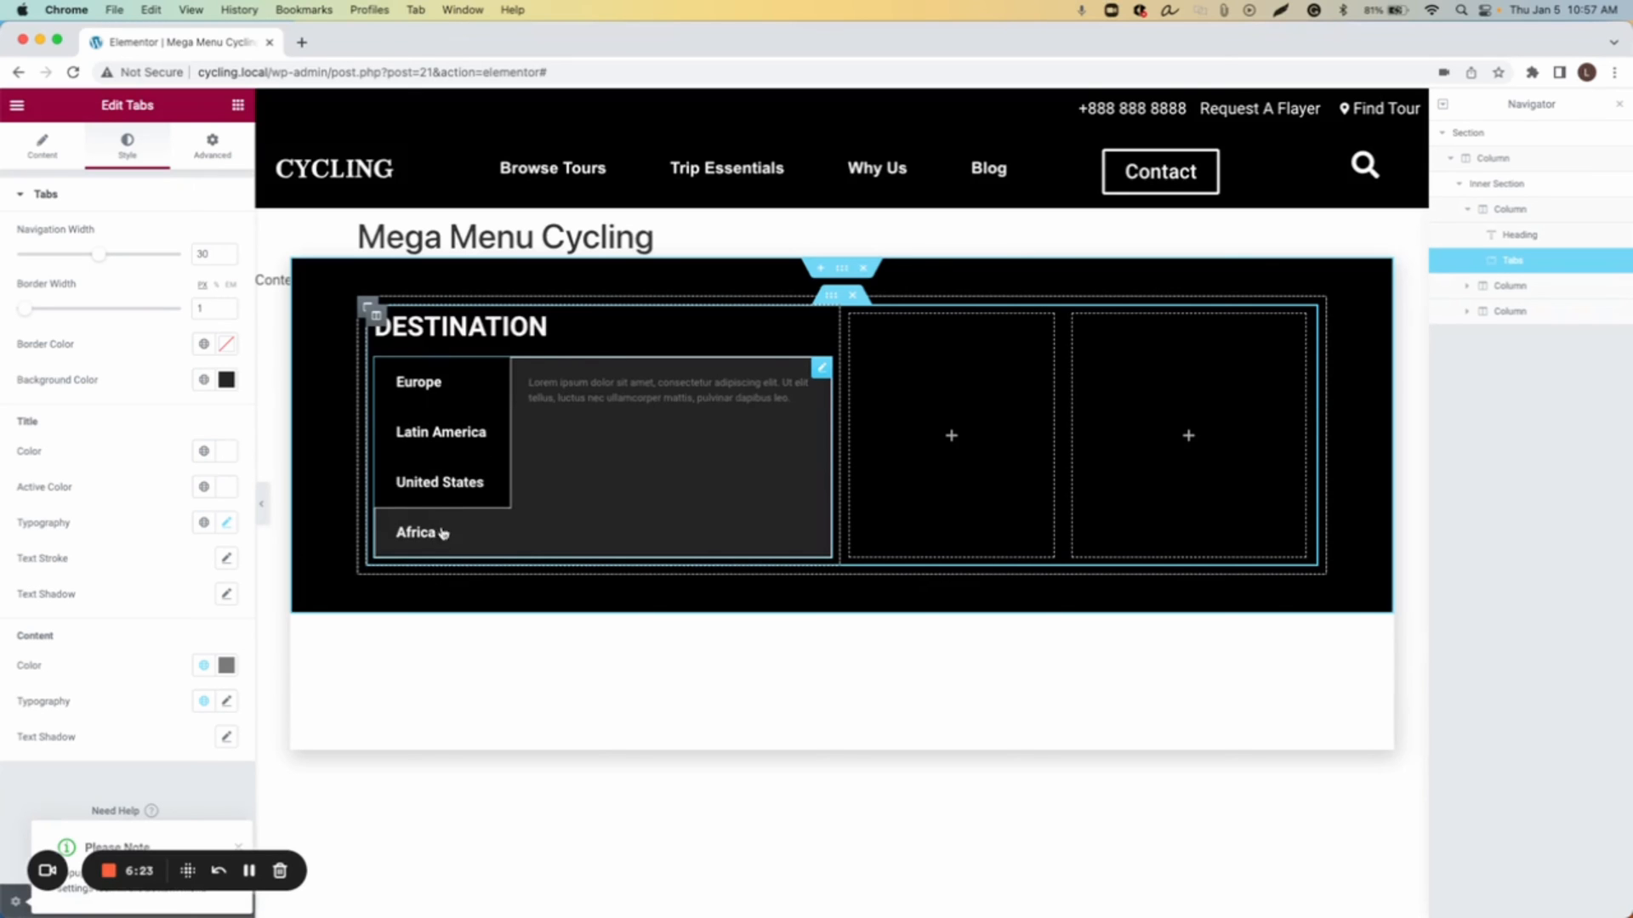
pyautogui.click(422, 386)
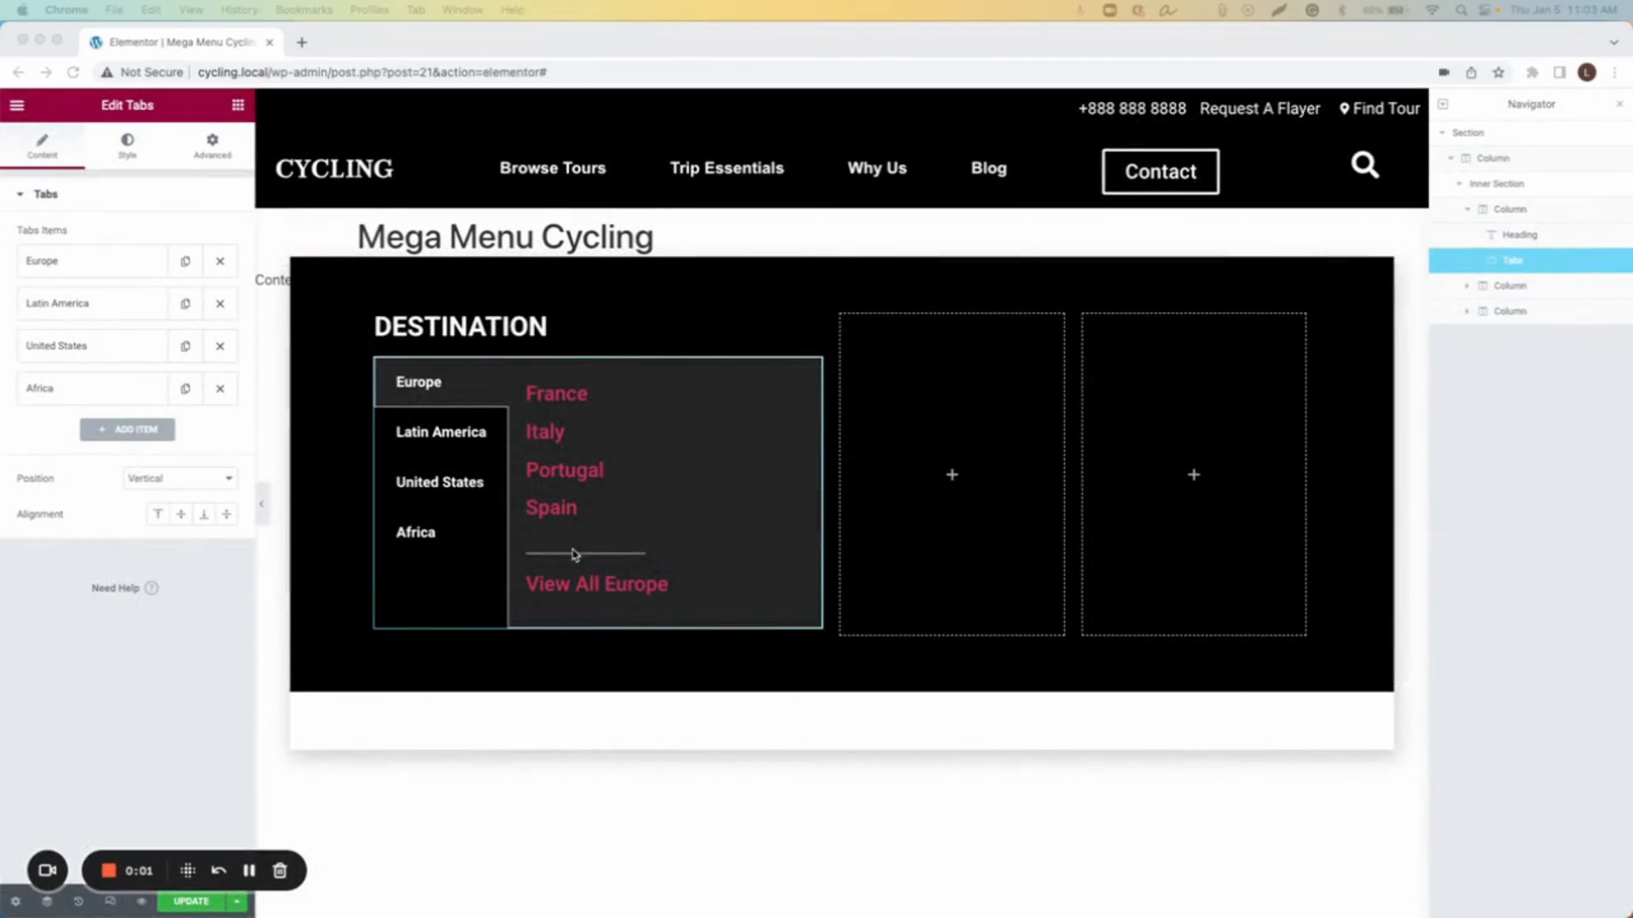
pyautogui.click(447, 441)
pyautogui.click(441, 481)
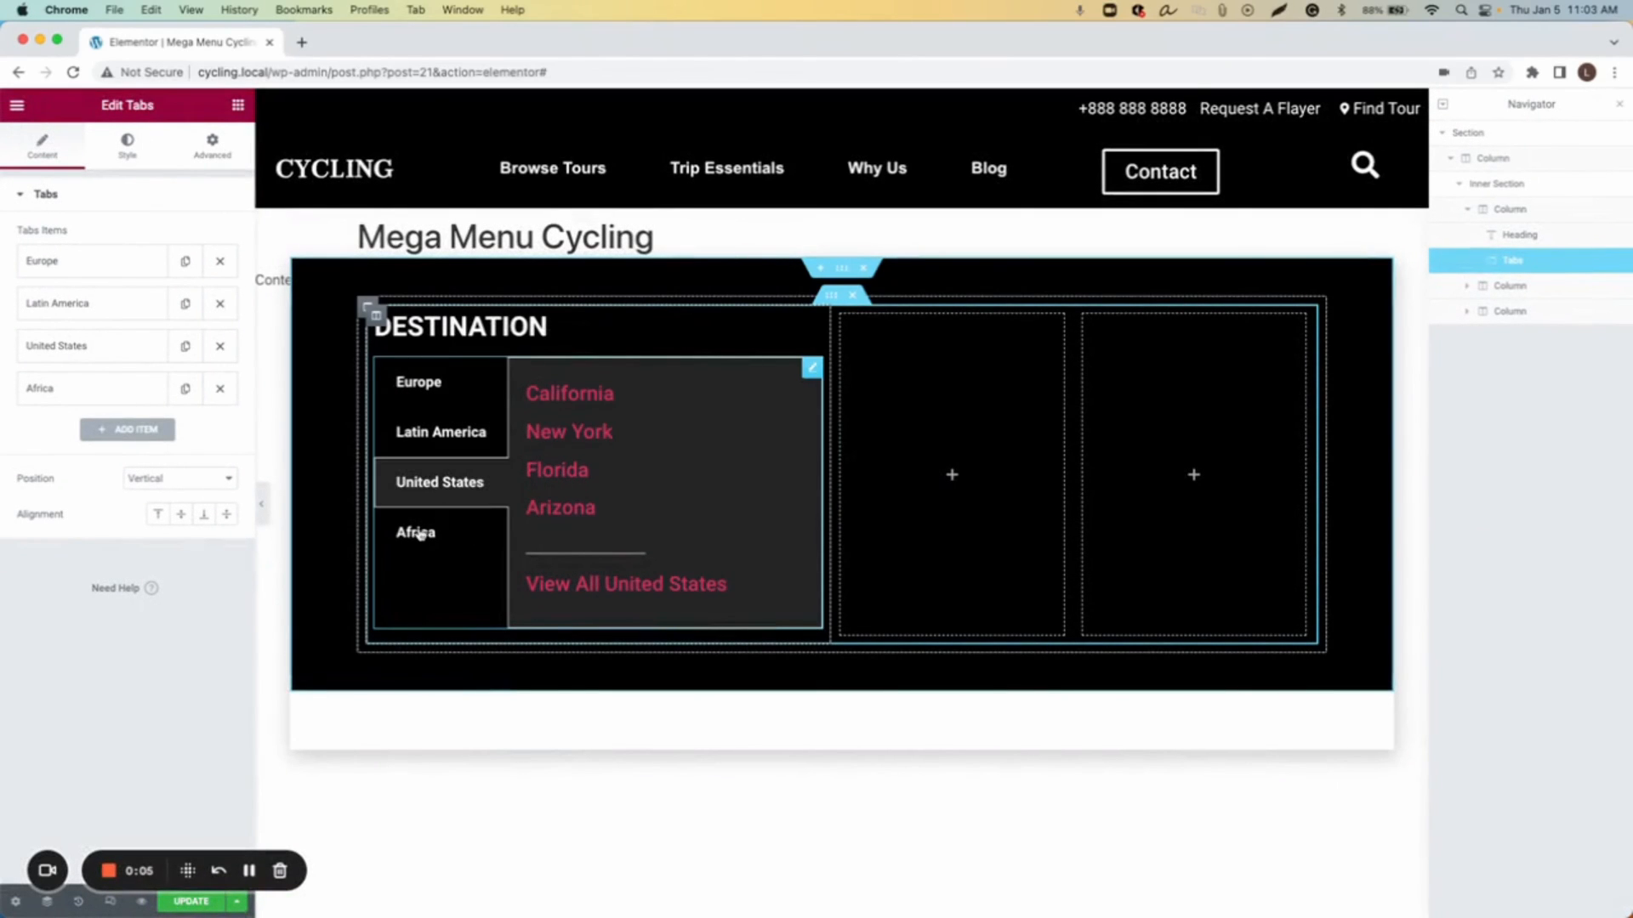
pyautogui.click(425, 526)
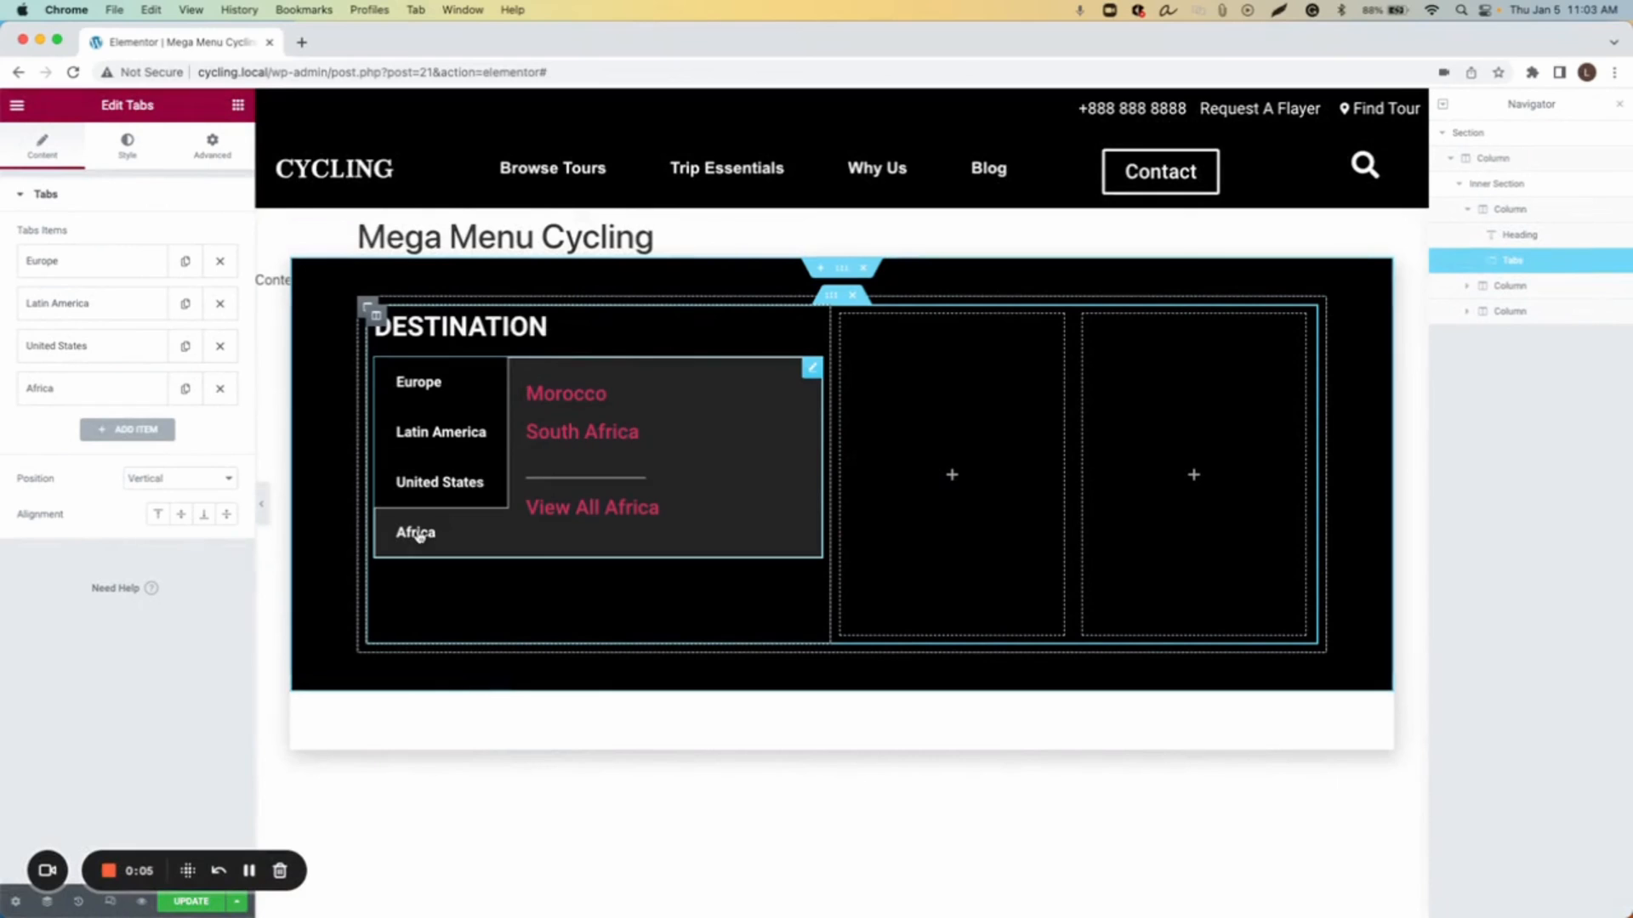
pyautogui.click(430, 388)
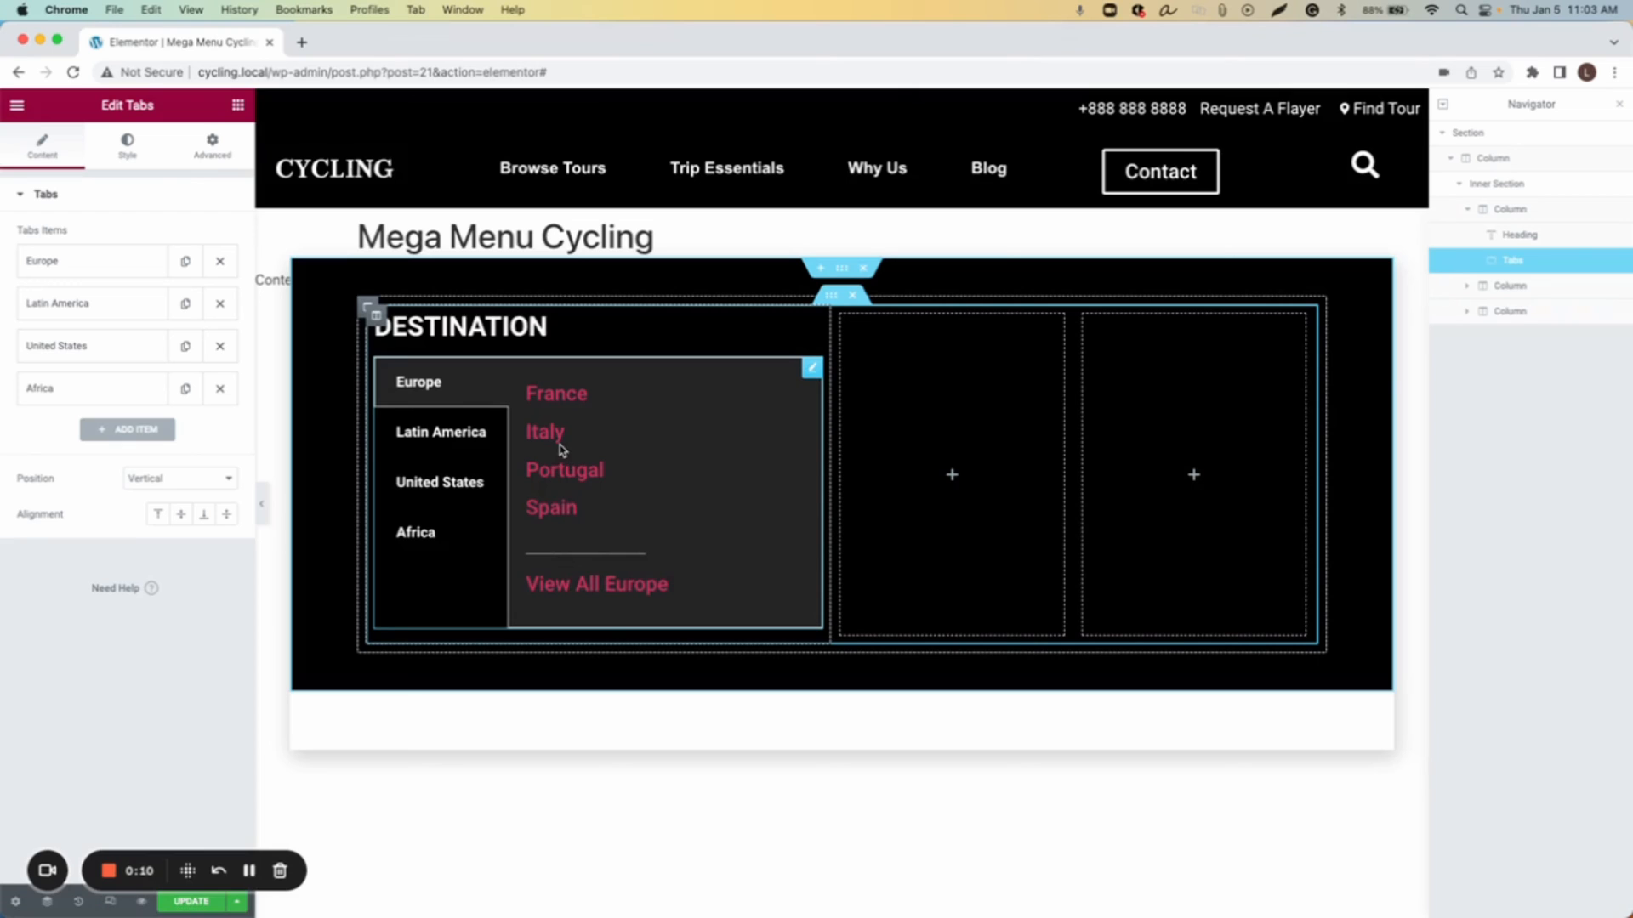
# Step: Update the template and dismiss the display conditions dialog
pyautogui.click(191, 902)
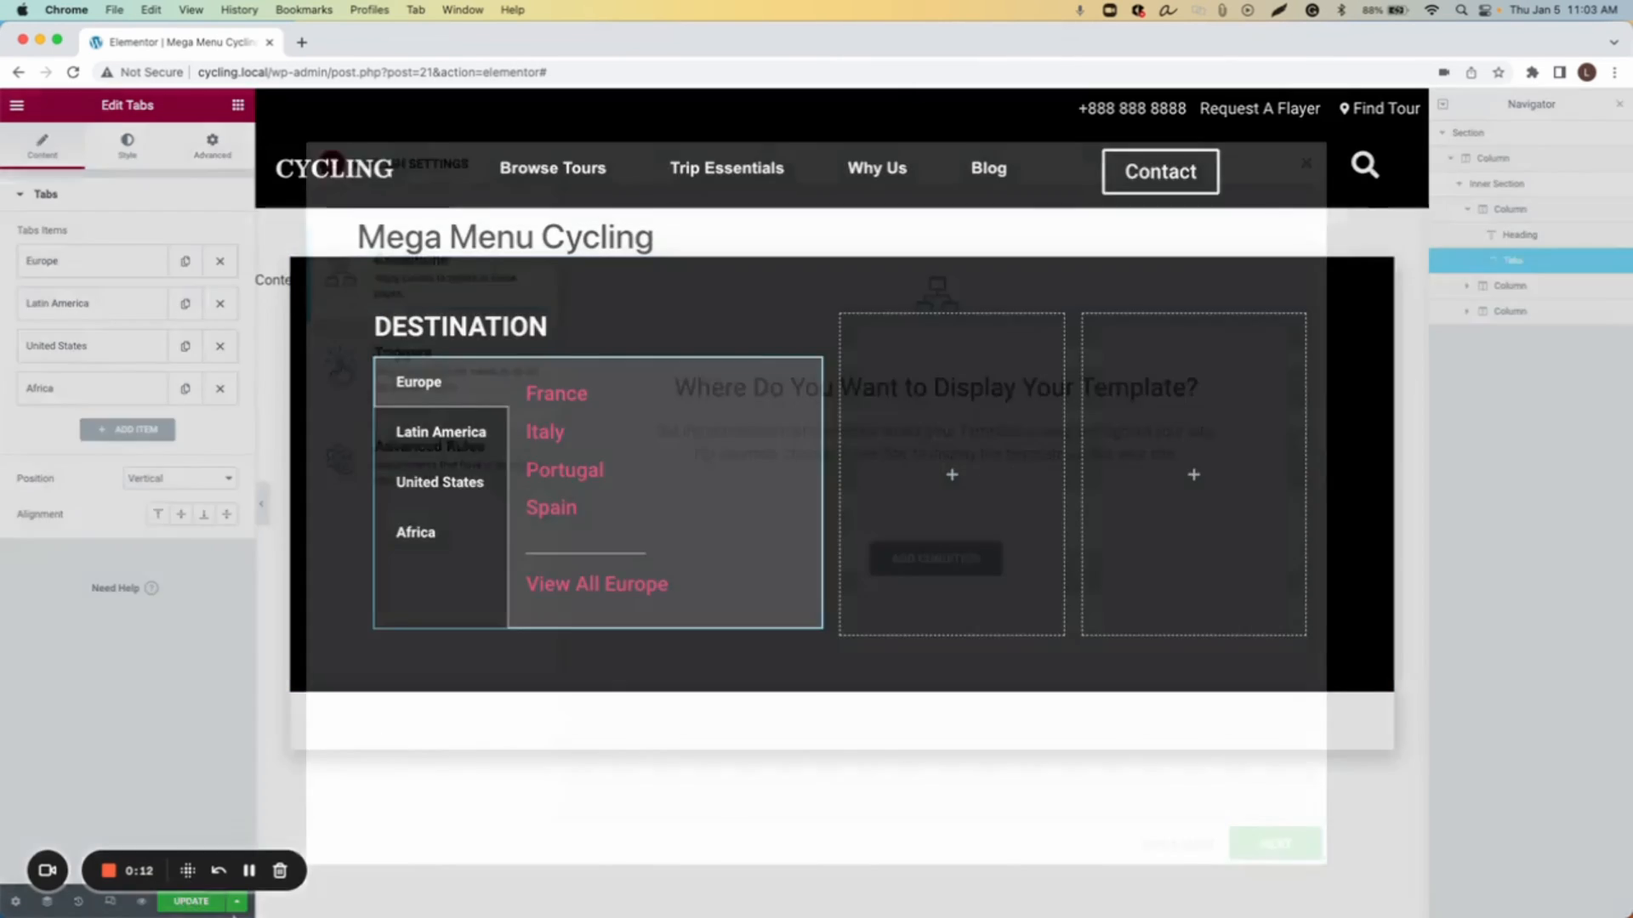
pyautogui.click(1174, 844)
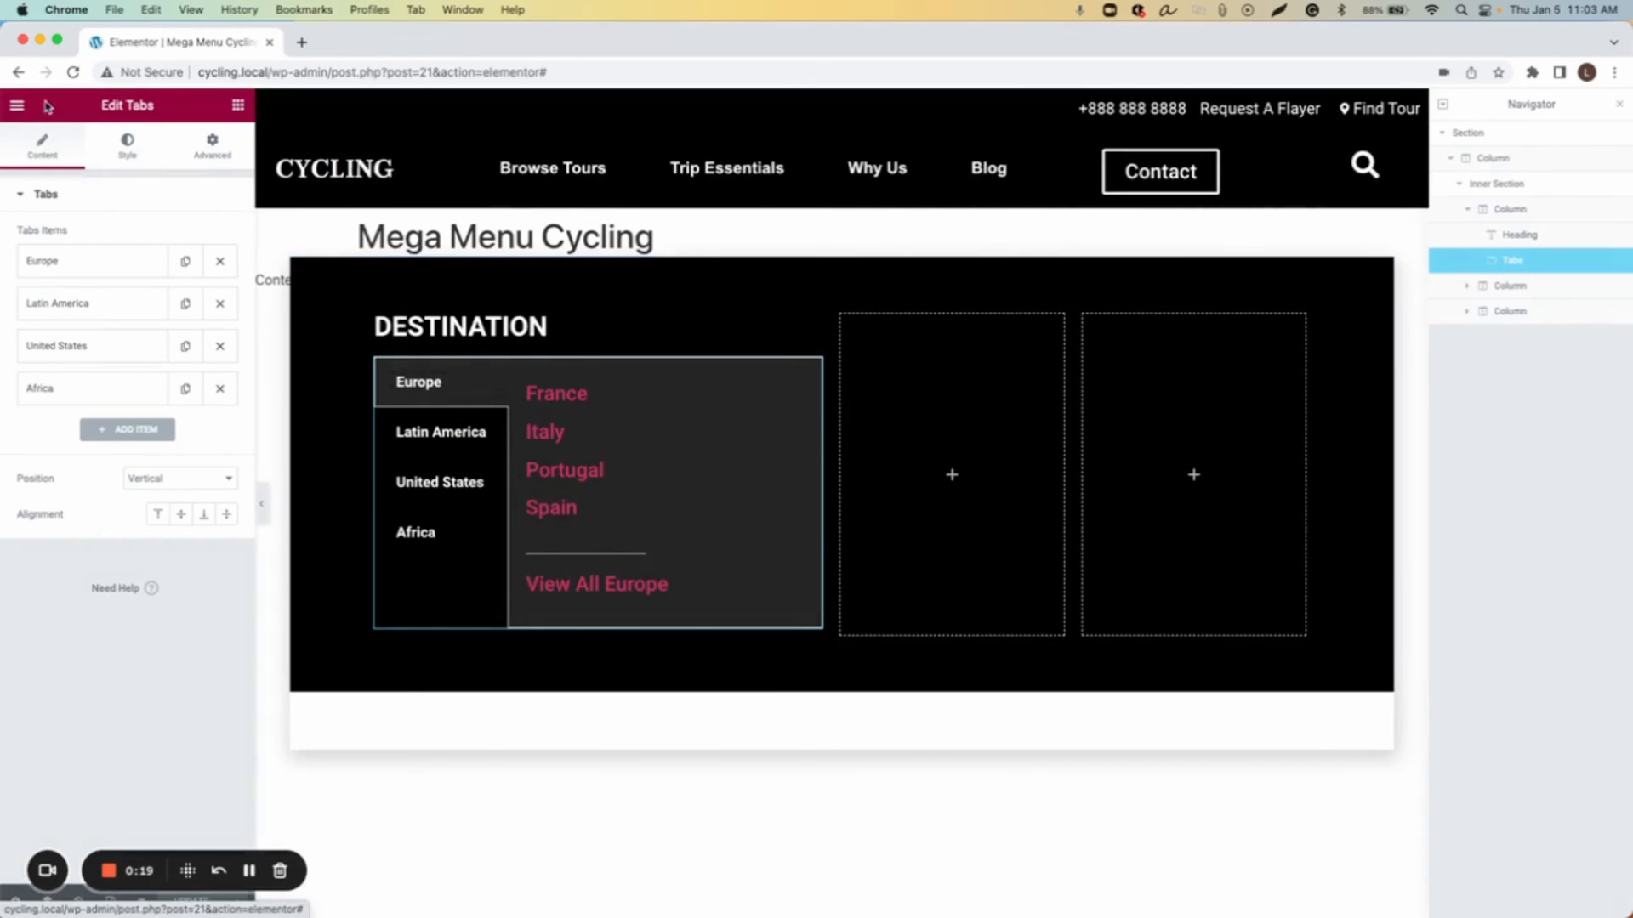
# Step: Open the Site Settings theme typography and set the normal link colour to white
pyautogui.click(17, 104)
pyautogui.click(70, 184)
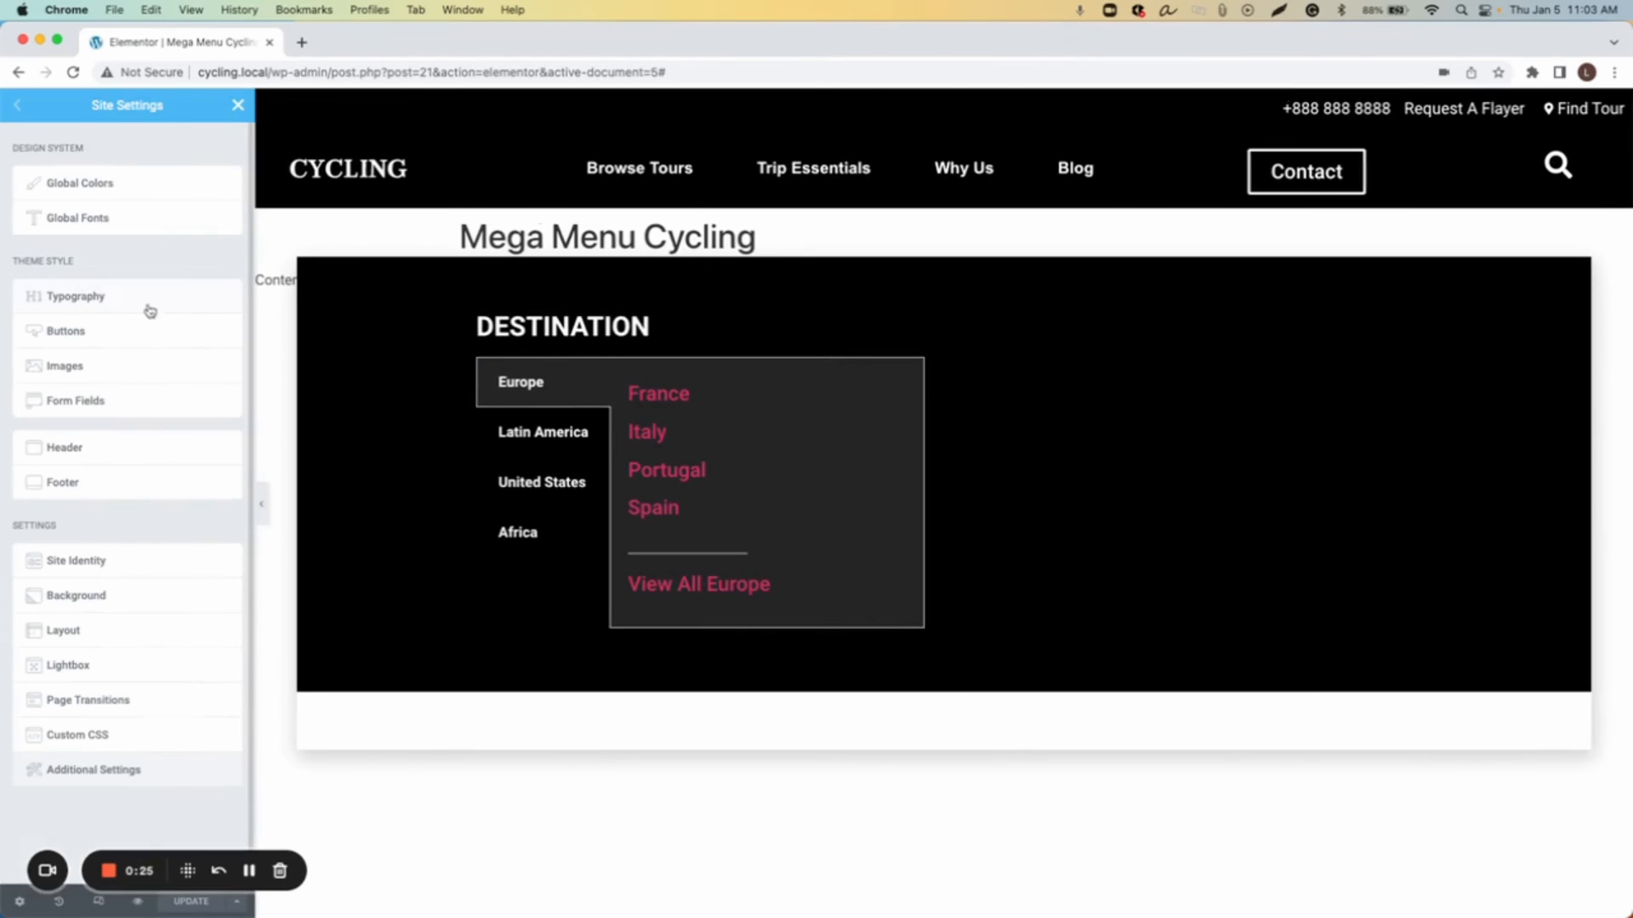
pyautogui.click(78, 305)
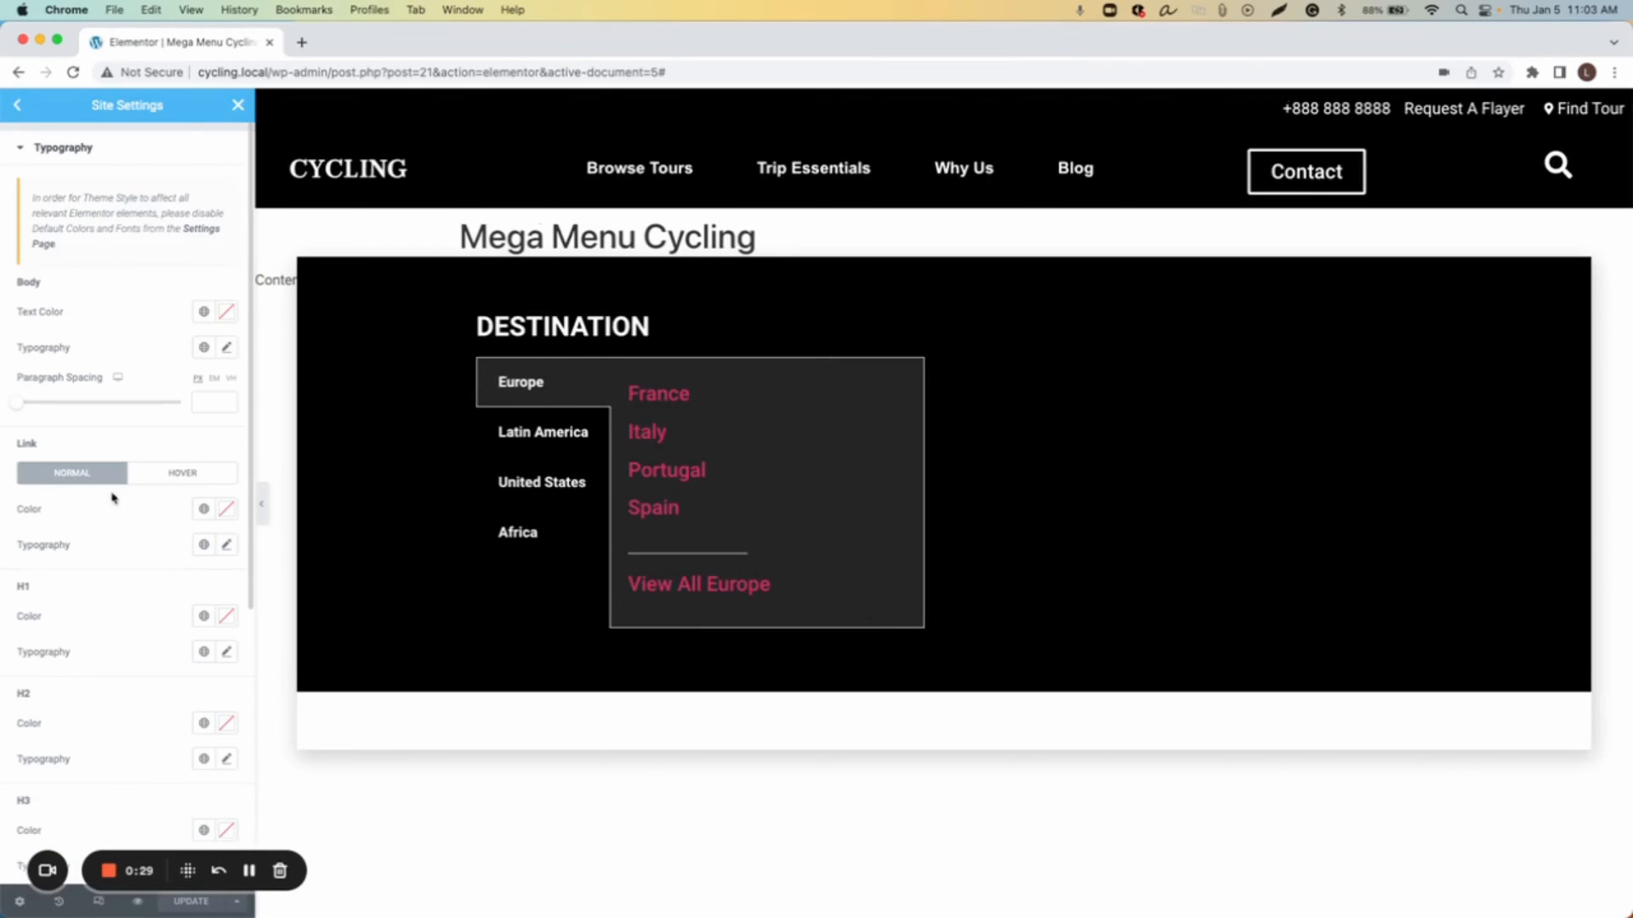
pyautogui.scroll(-1, 77, 508)
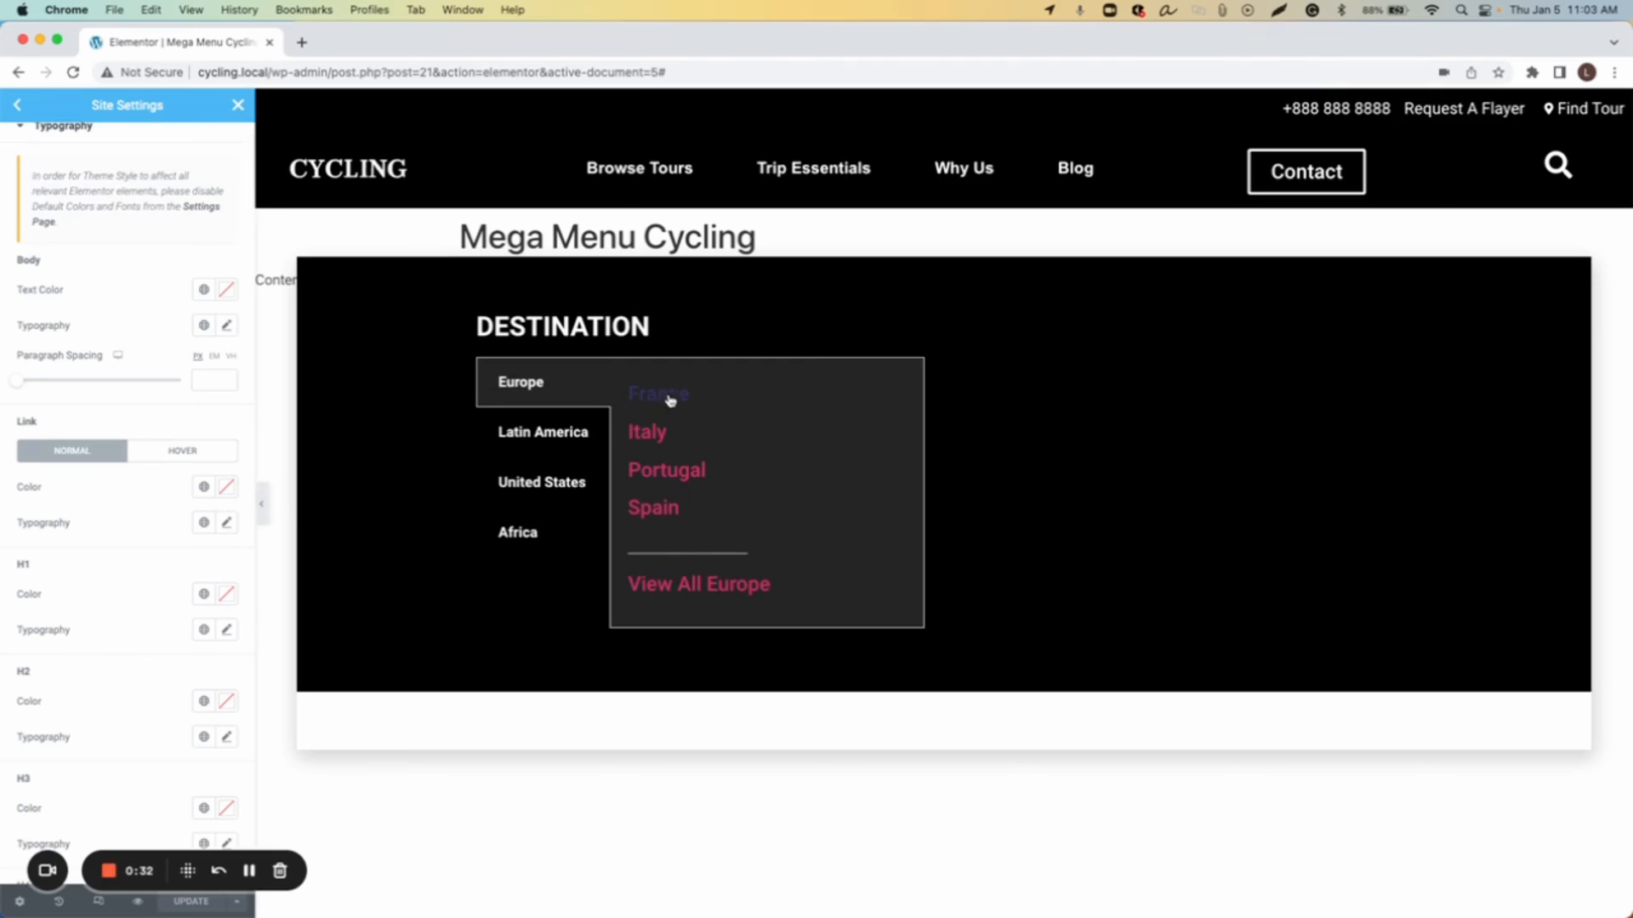
pyautogui.click(226, 487)
pyautogui.moveTo(194, 554); pyautogui.dragTo(7, 545)
pyautogui.click(222, 492)
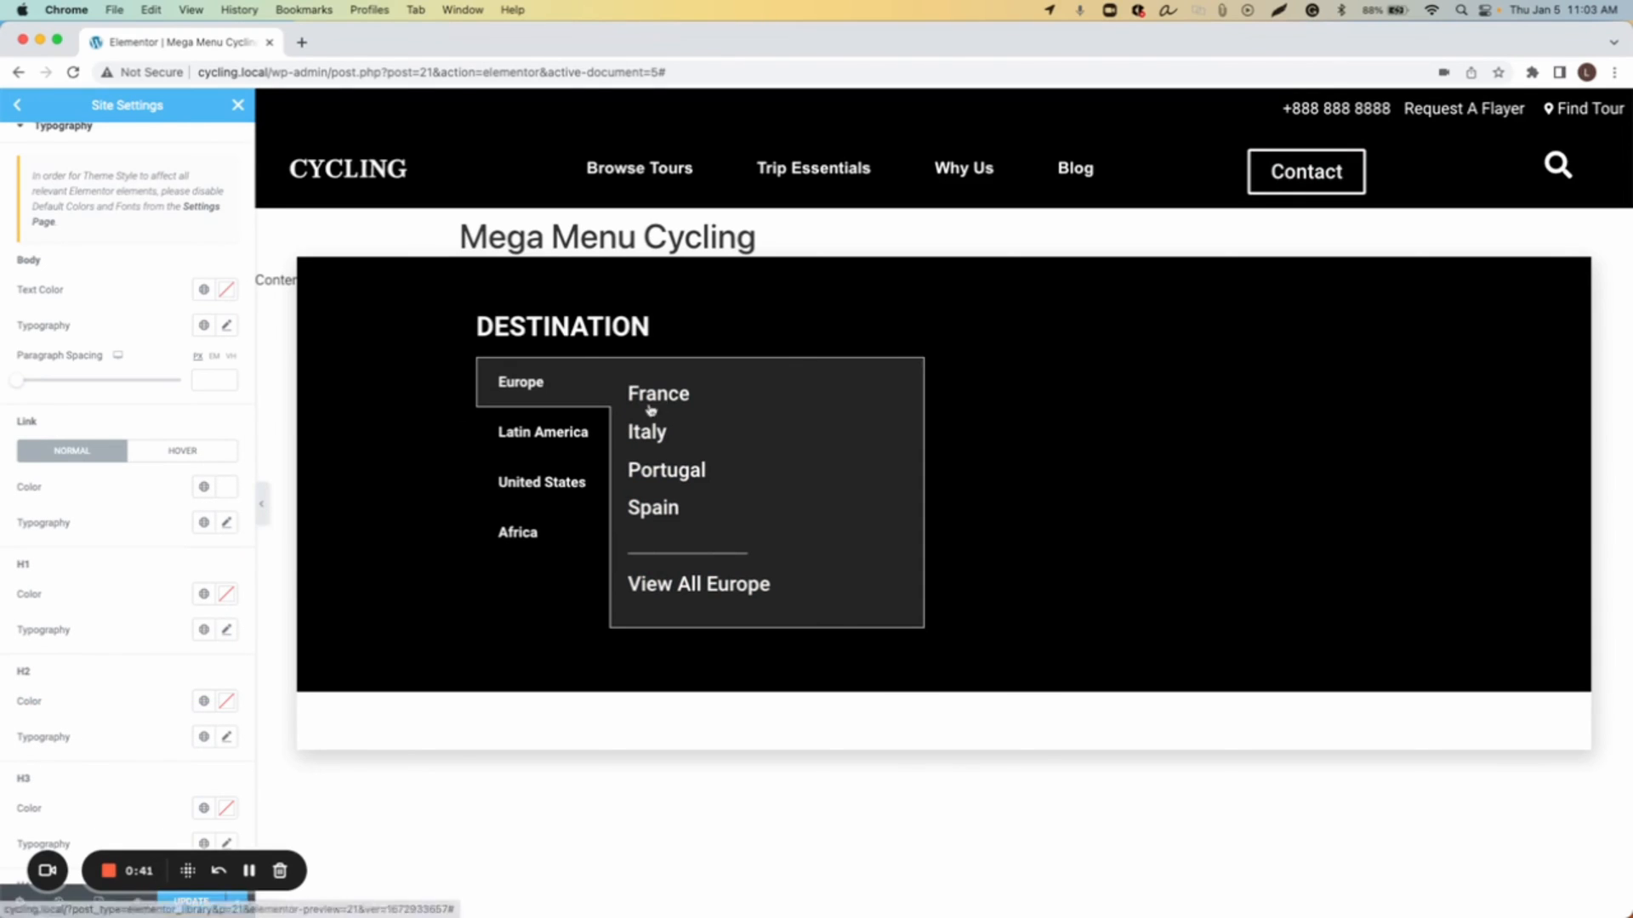
# Step: Set the hover link colour to #DEDADA, update the site settings and close them
pyautogui.click(186, 453)
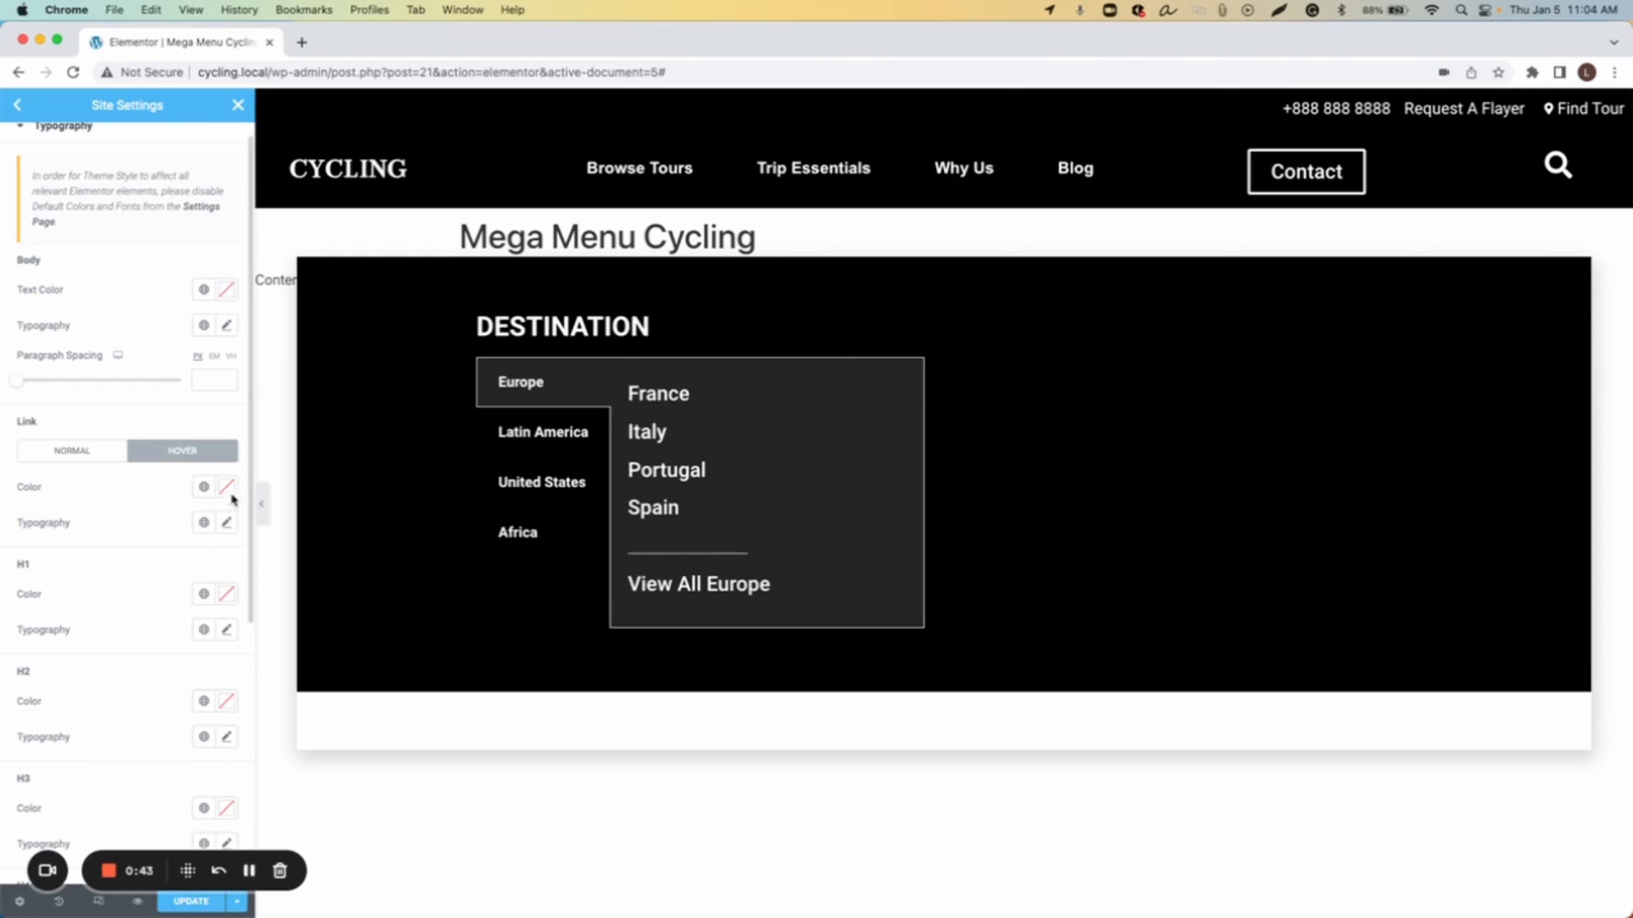
pyautogui.click(225, 494)
pyautogui.moveTo(165, 579); pyautogui.dragTo(34, 569)
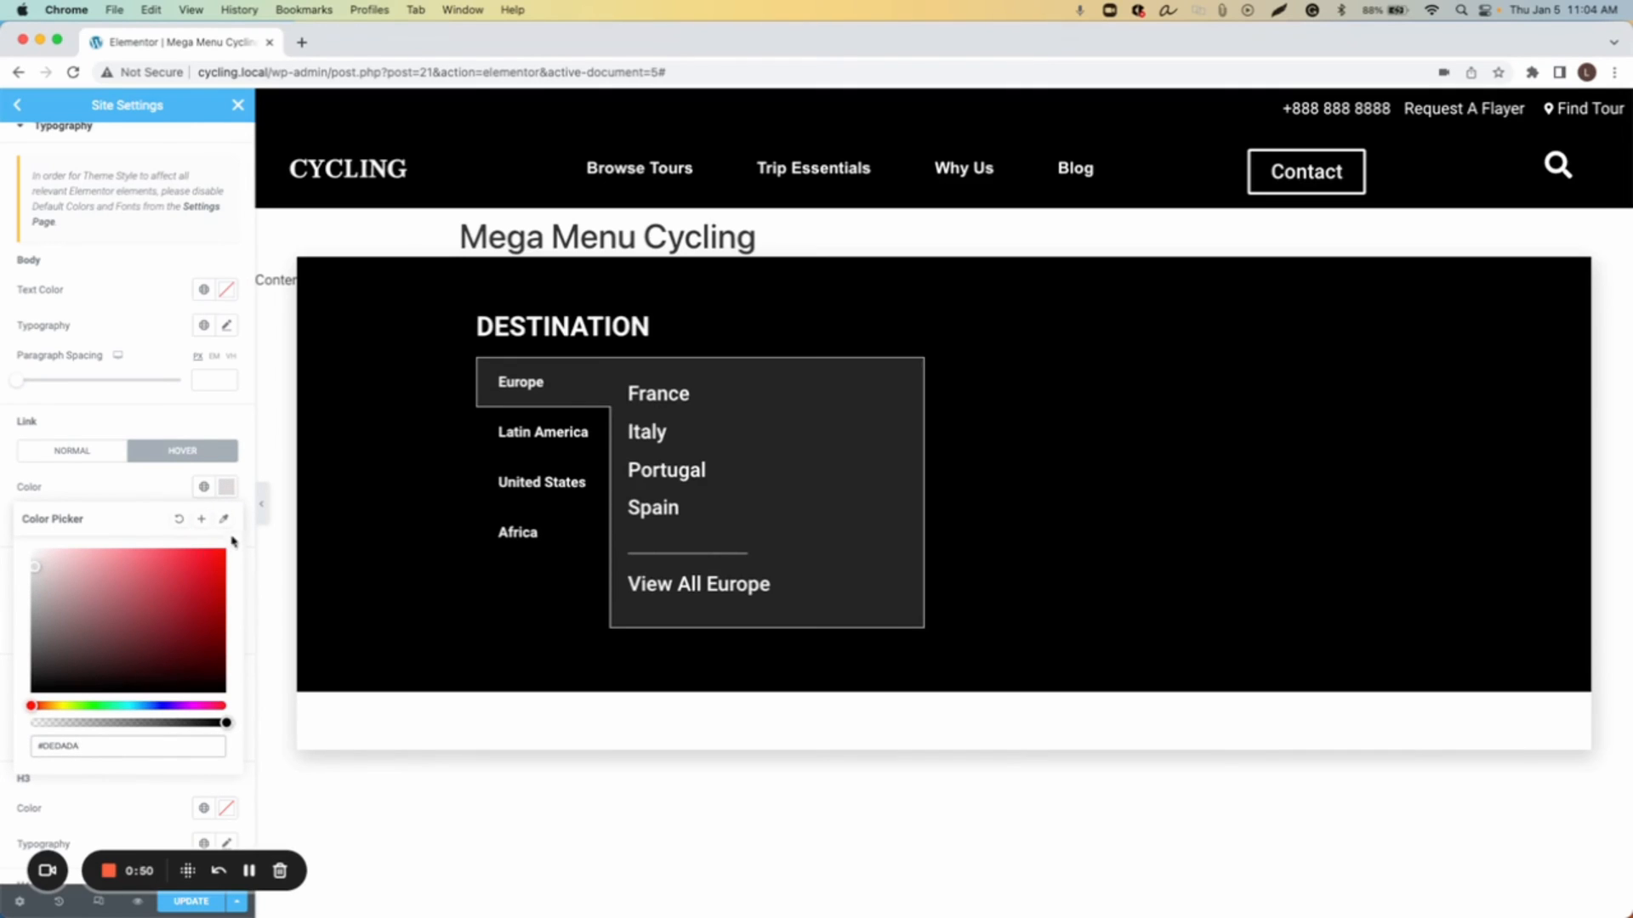
pyautogui.click(226, 486)
pyautogui.click(196, 902)
pyautogui.click(238, 104)
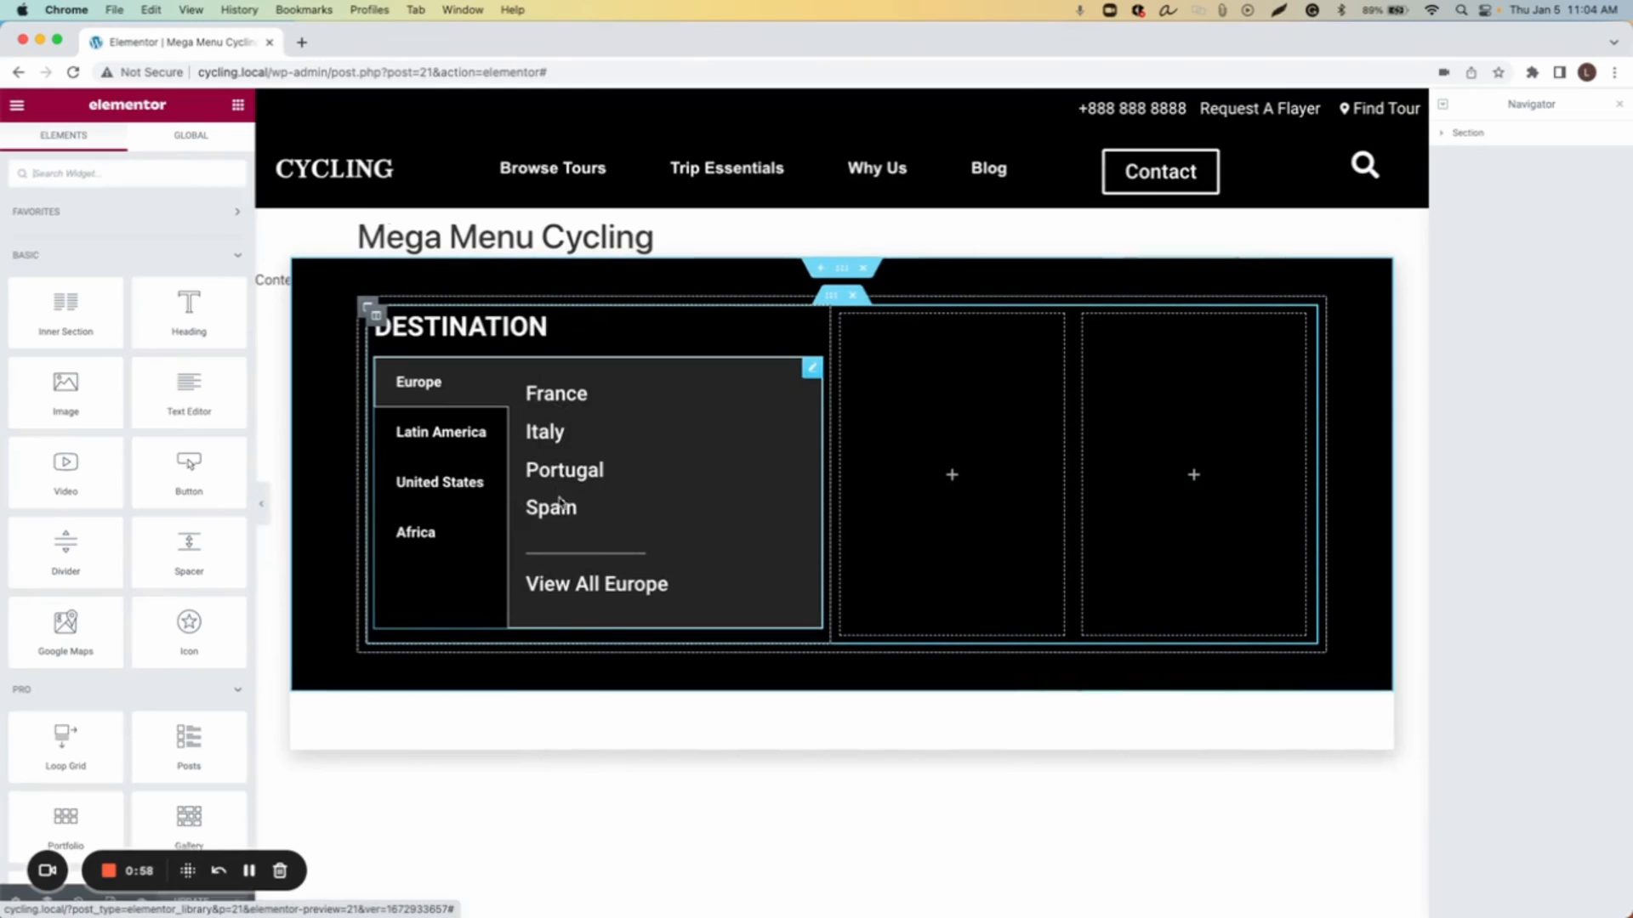
# Step: Switch between the destination tabs to check the new link colours
pyautogui.click(540, 434)
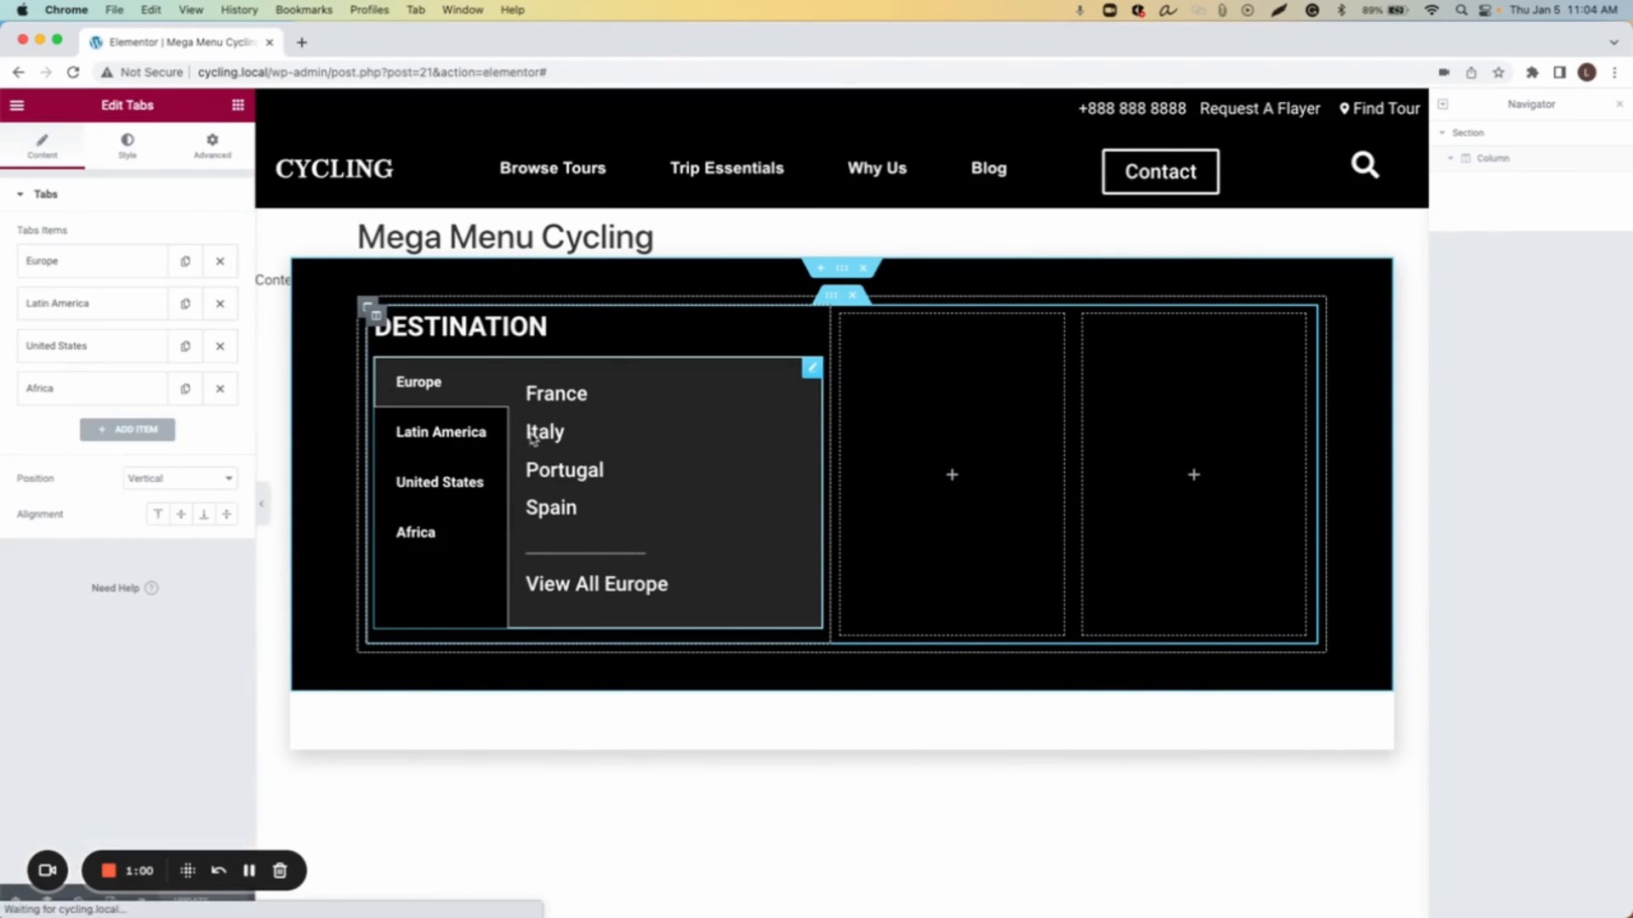
pyautogui.click(467, 432)
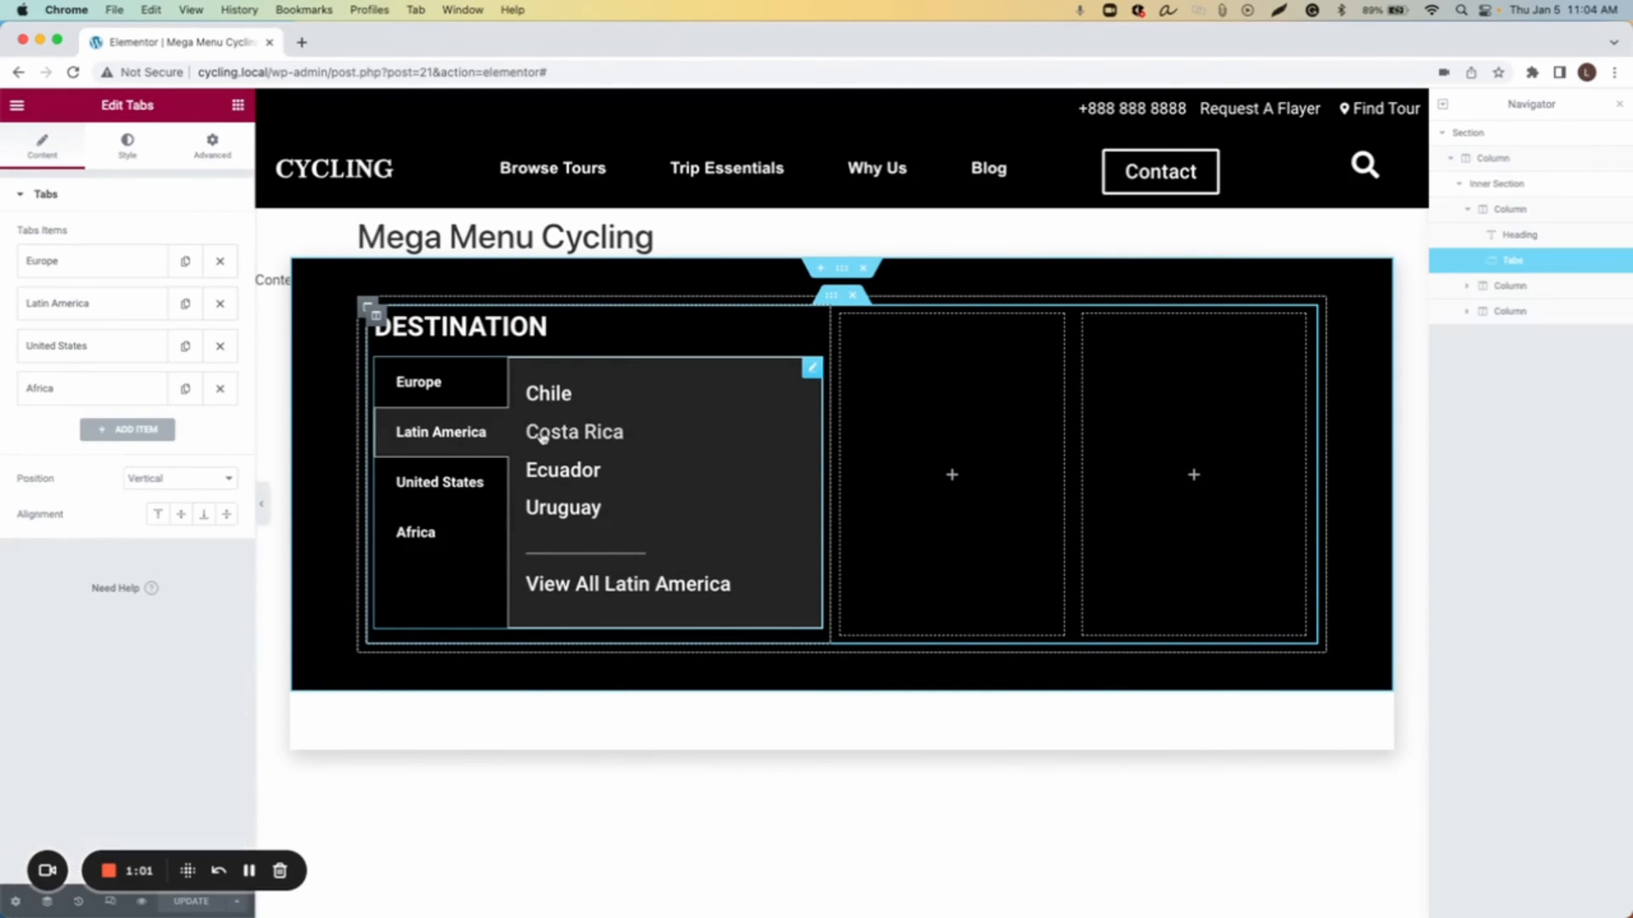
pyautogui.click(459, 479)
pyautogui.click(436, 388)
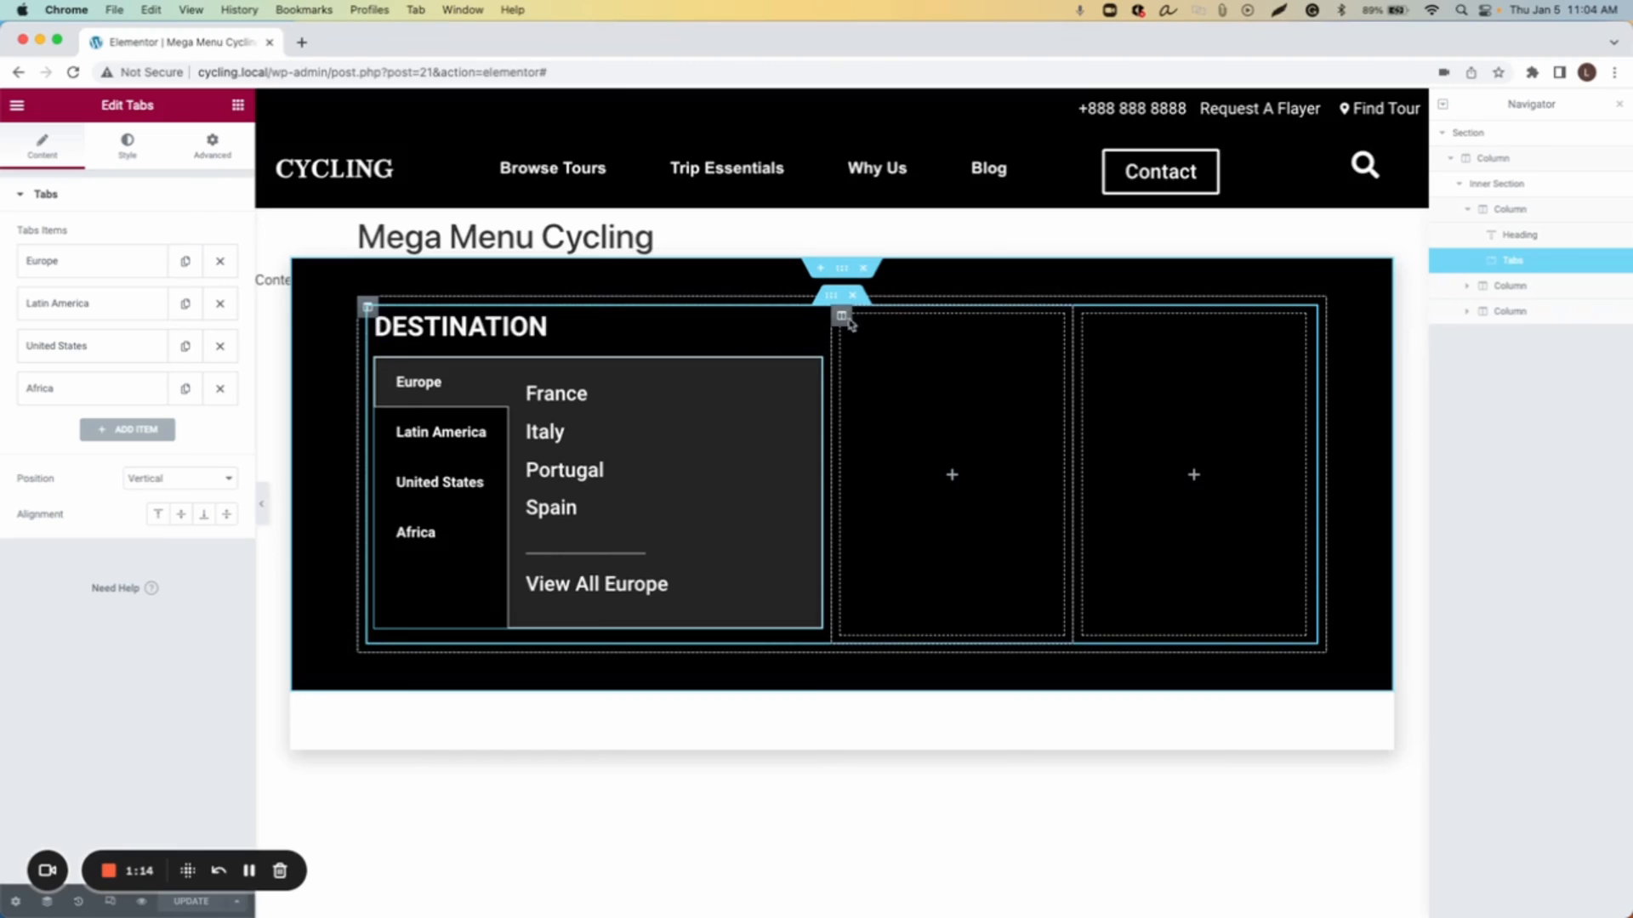
# Step: Duplicate the Destination heading and move the copy into the second column
pyautogui.click(240, 108)
pyautogui.moveTo(197, 303); pyautogui.dragTo(238, 327)
pyautogui.click(812, 325)
pyautogui.rightClick(815, 331)
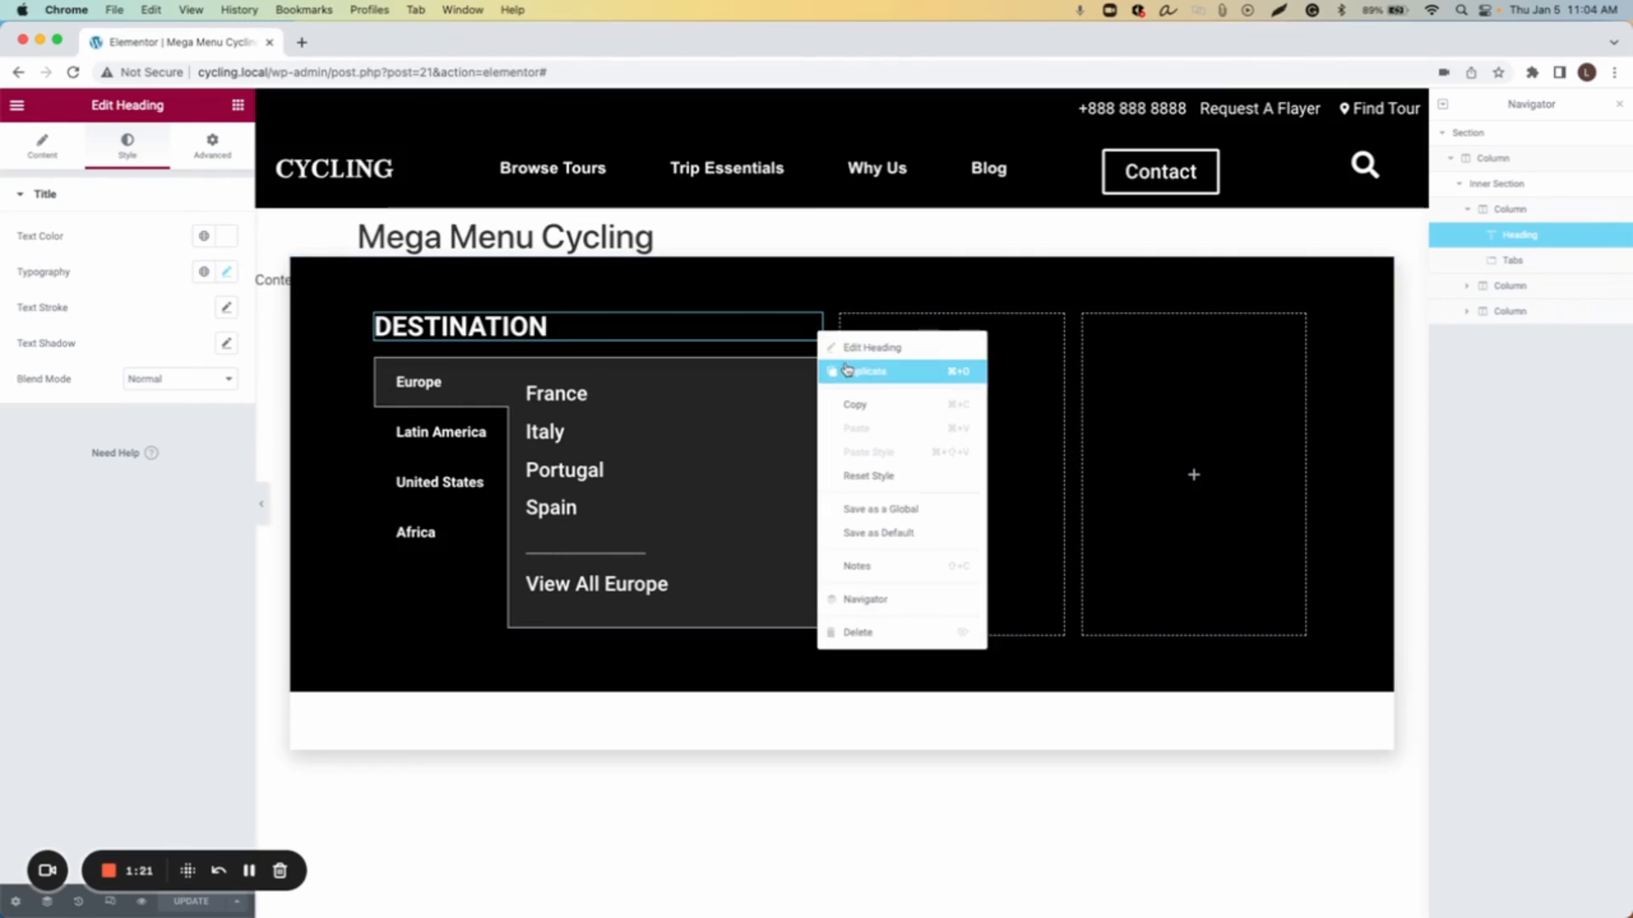
pyautogui.click(850, 368)
pyautogui.moveTo(814, 368); pyautogui.dragTo(904, 354)
# Step: Rename the copied heading to Shop and centre its alignment
pyautogui.tripleClick(109, 266)
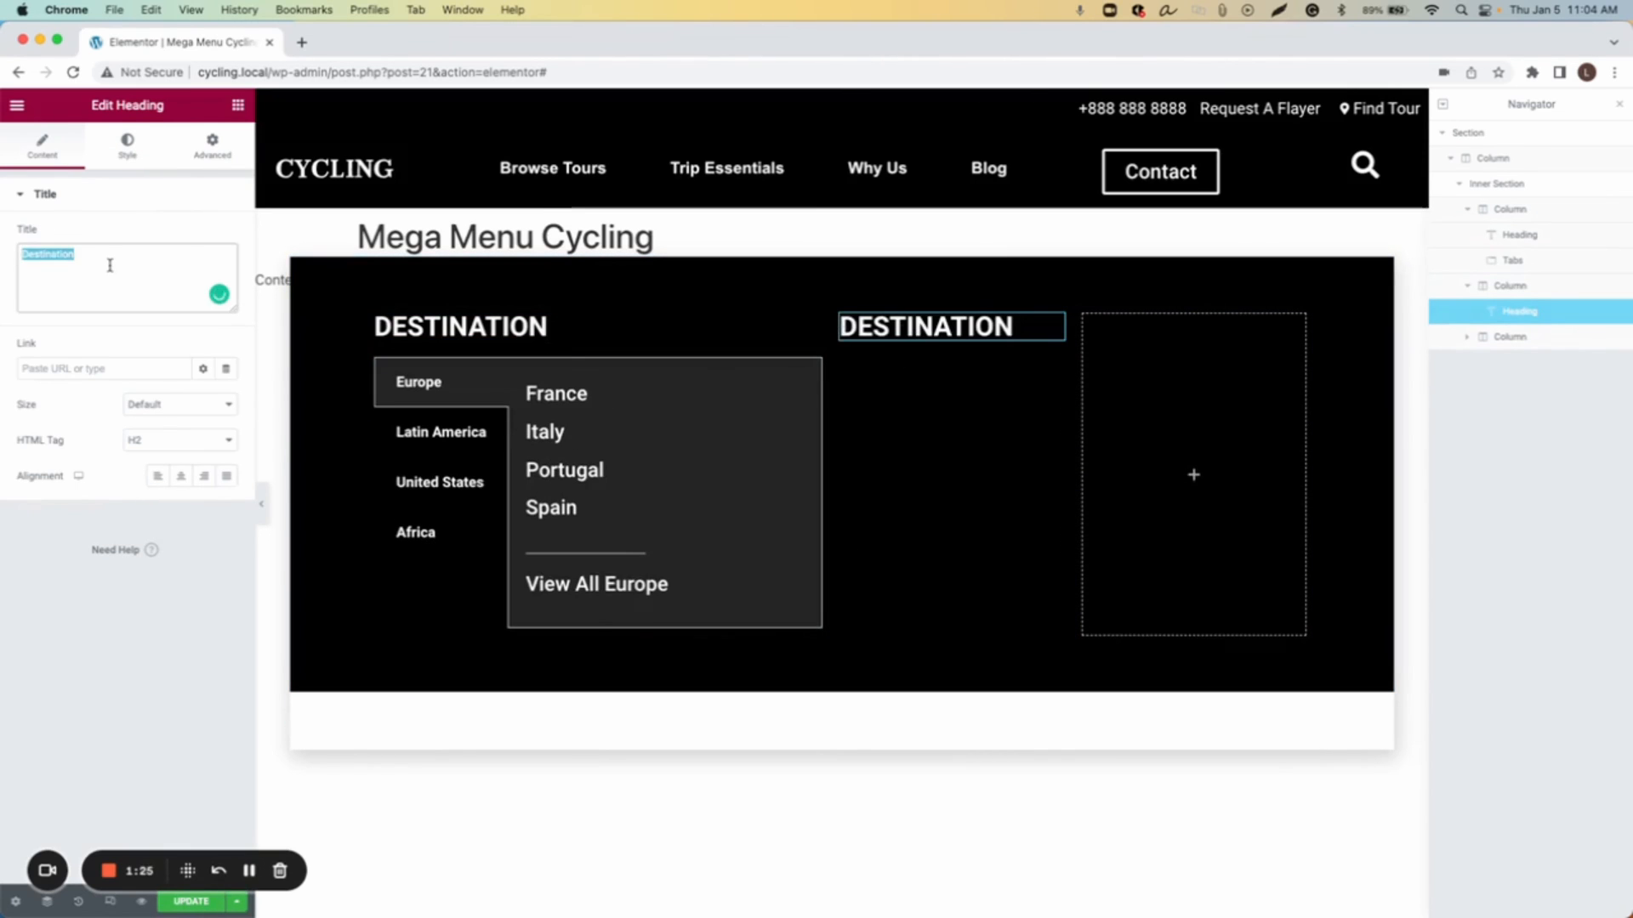
pyautogui.write('Shop')
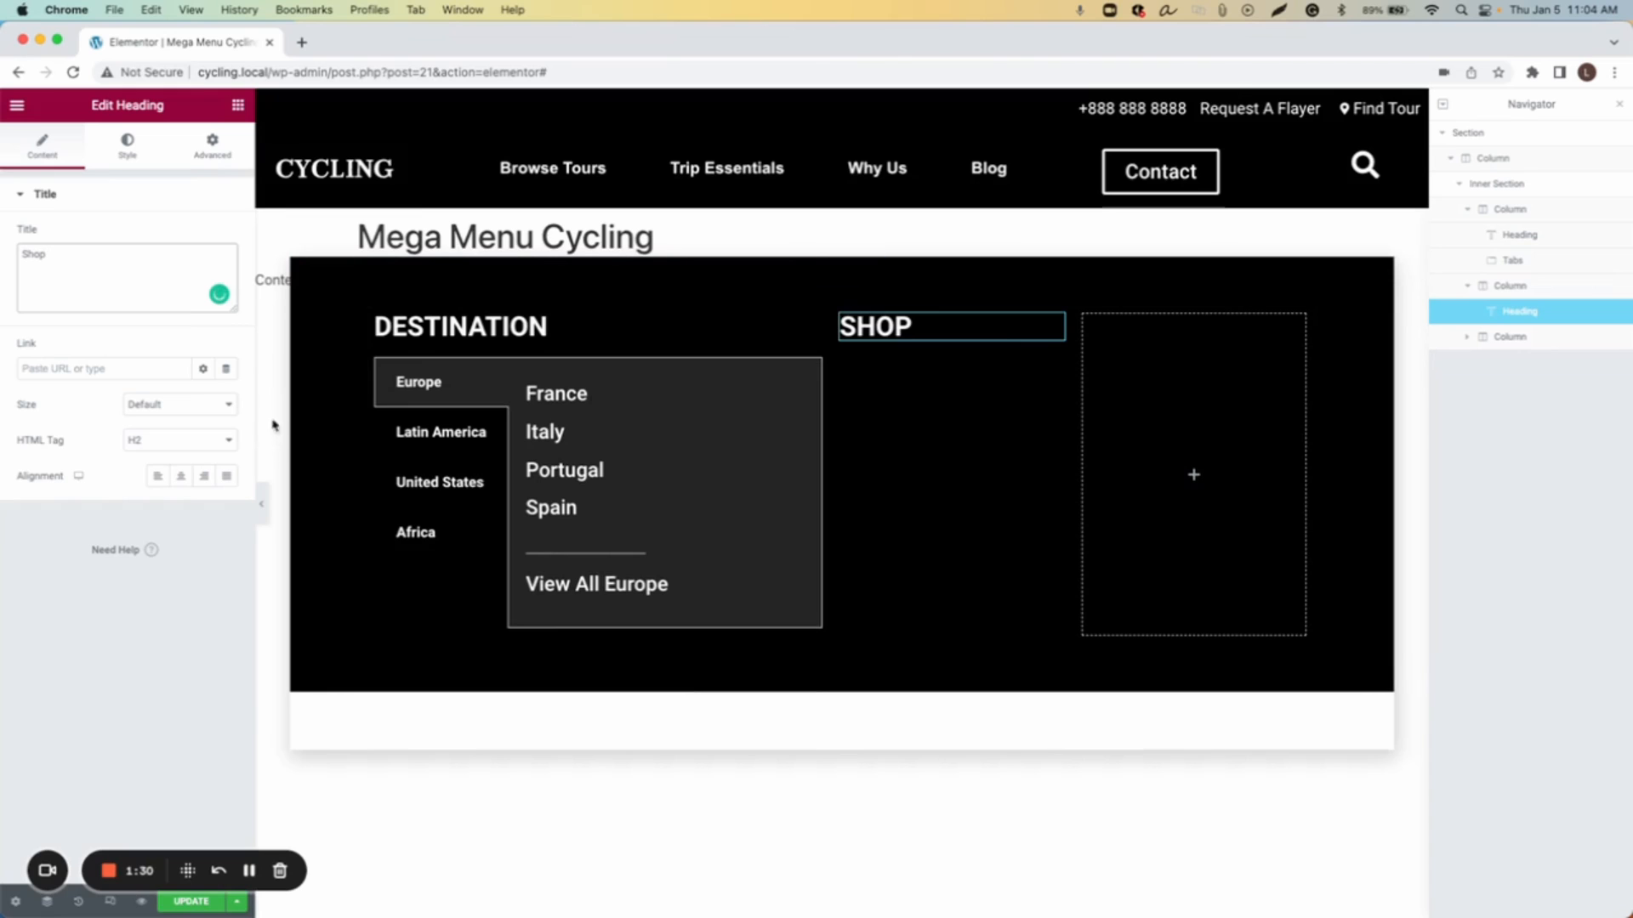
pyautogui.click(181, 477)
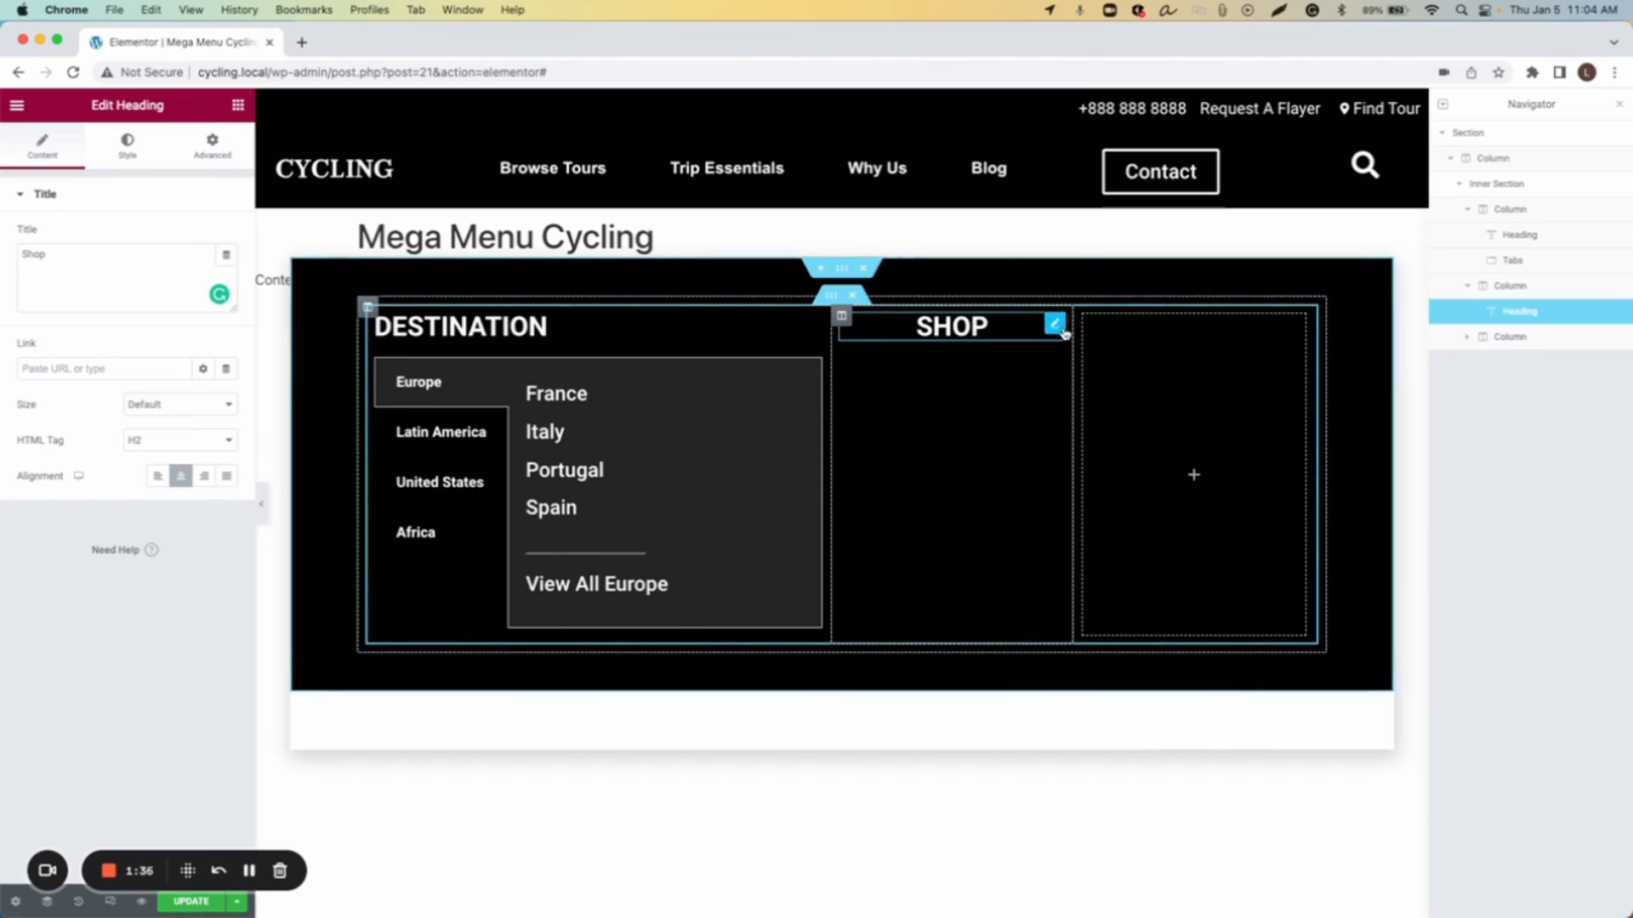
# Step: Duplicate the Shop heading into the third column and rename it Book
pyautogui.rightClick(1064, 333)
pyautogui.click(1085, 368)
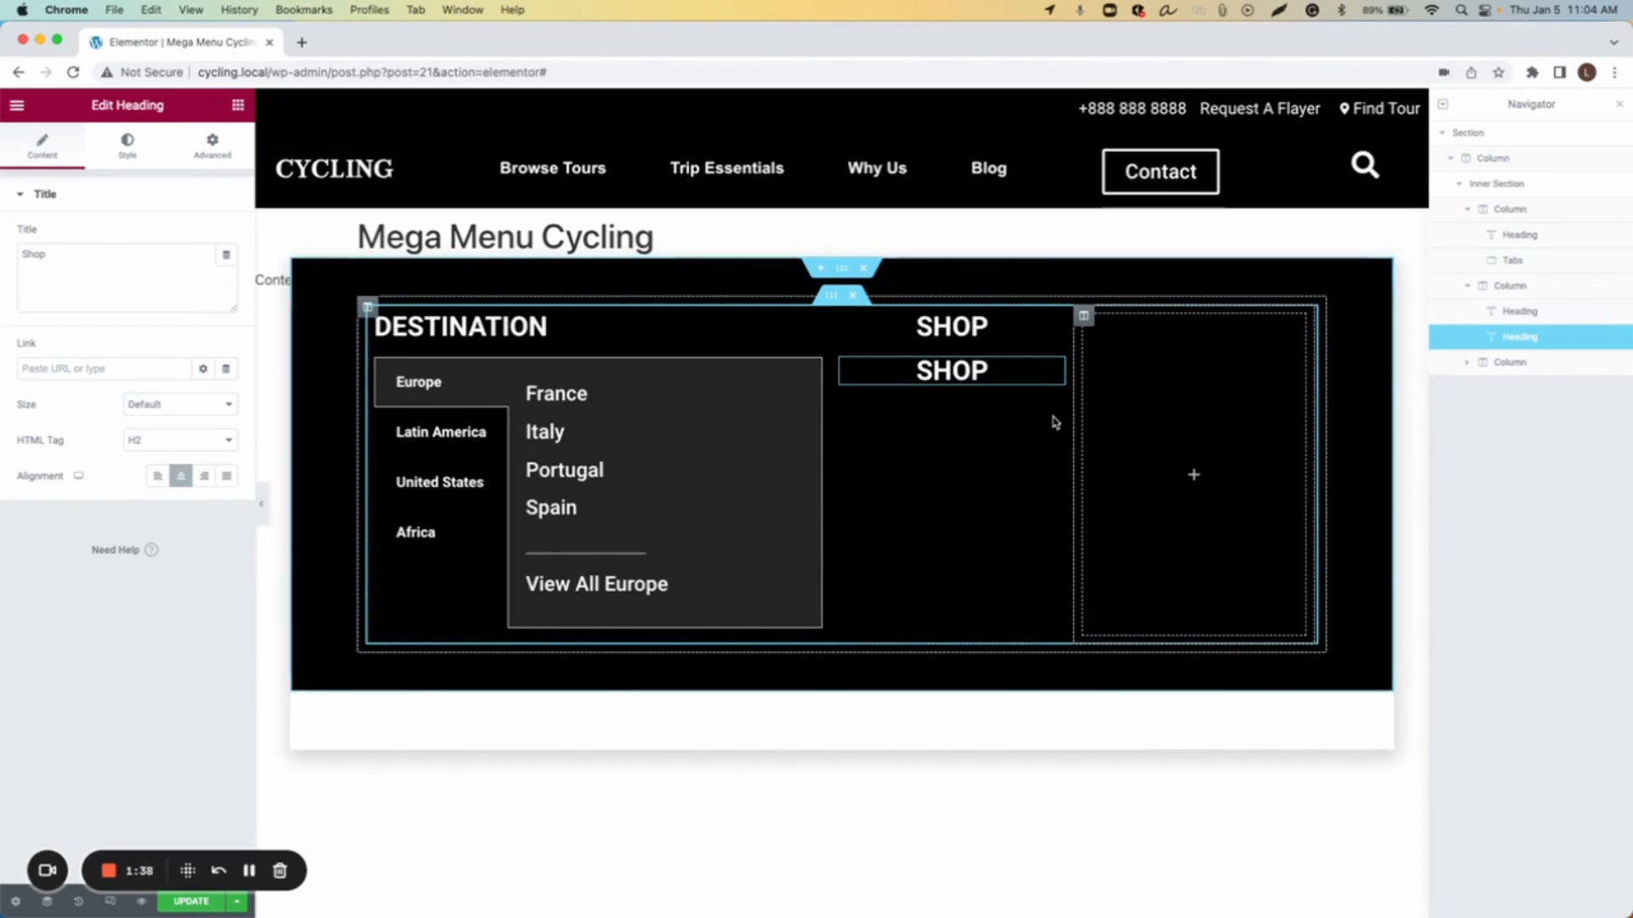
pyautogui.moveTo(1056, 375); pyautogui.dragTo(1144, 365)
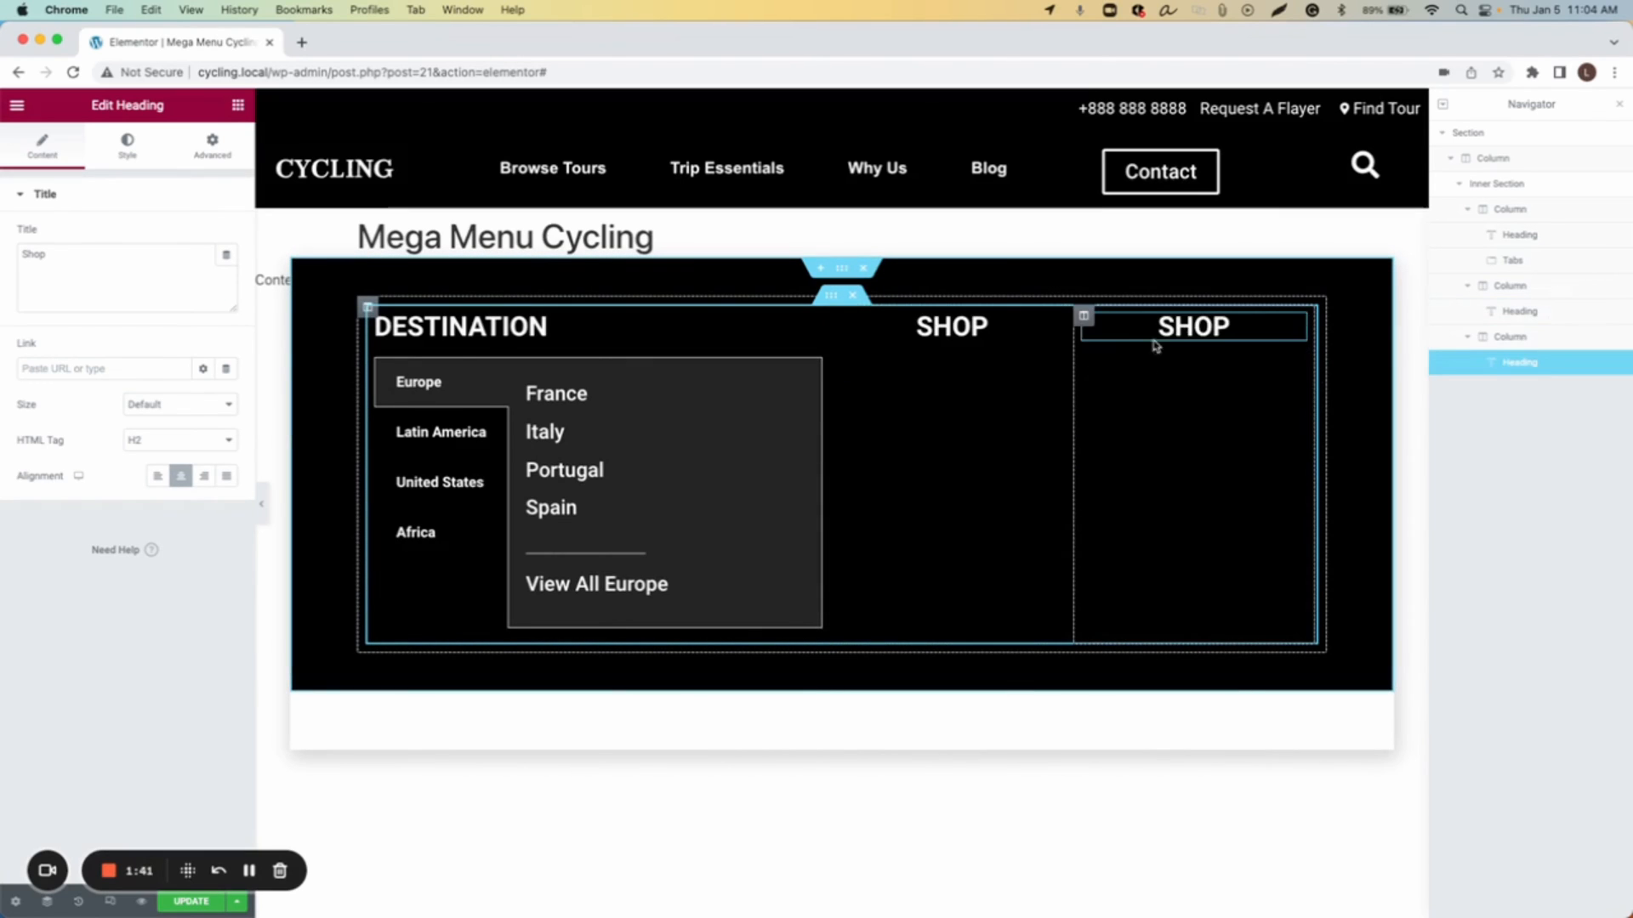
pyautogui.click(88, 260)
pyautogui.write('Book')
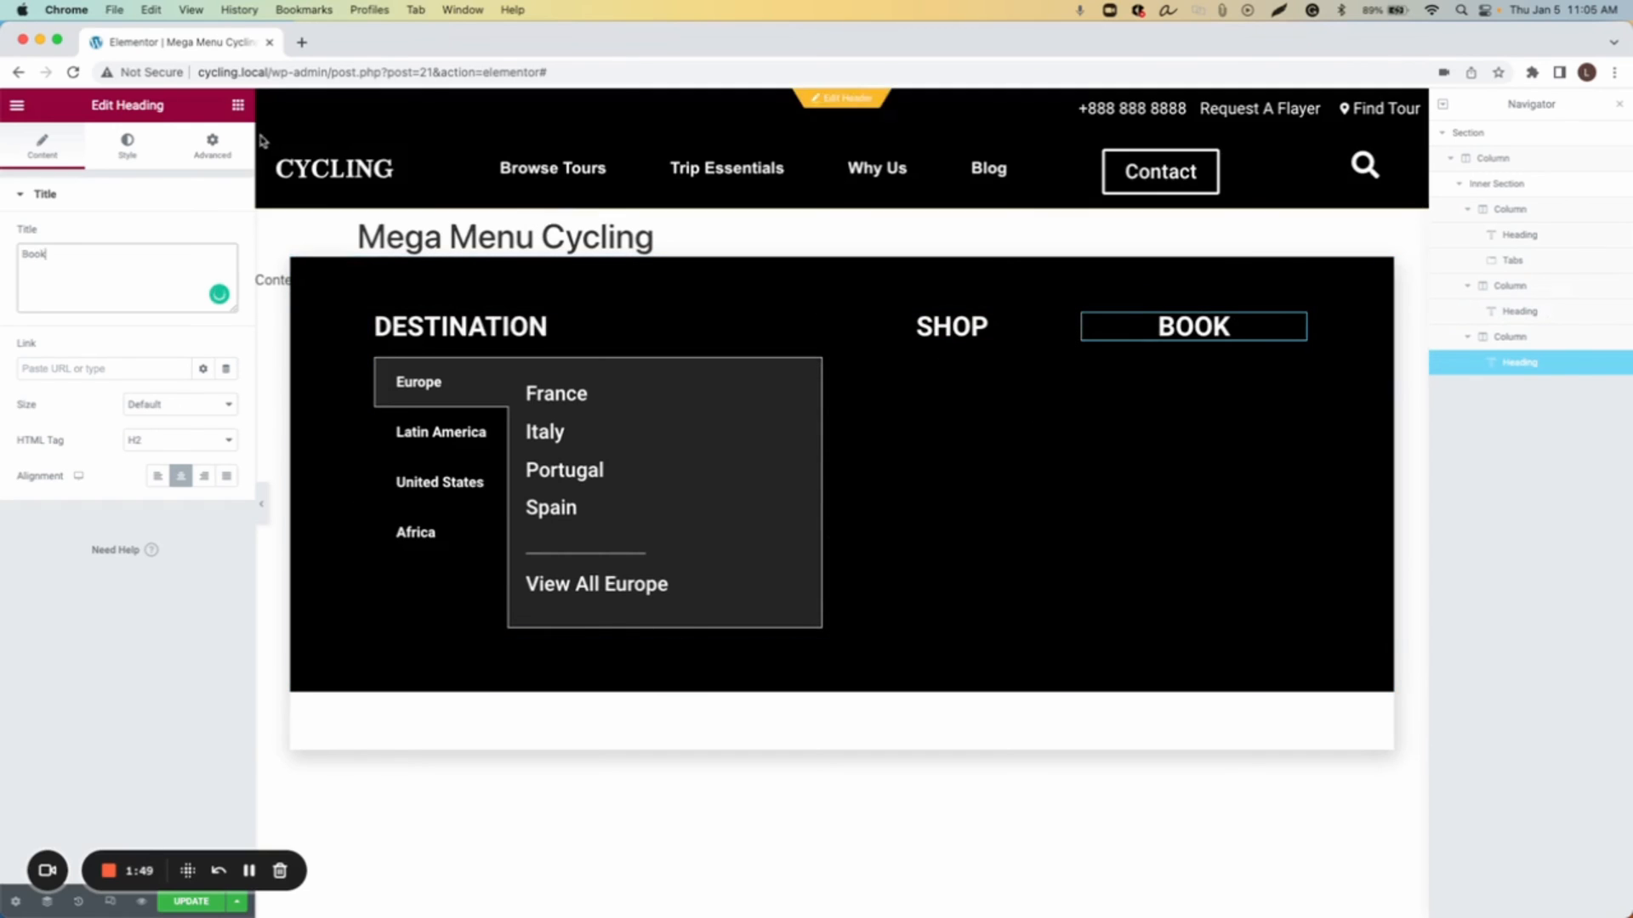
# Step: Search the widgets for icon and add an Icon widget below the Shop heading
pyautogui.click(237, 105)
pyautogui.click(128, 174)
pyautogui.write('icon')
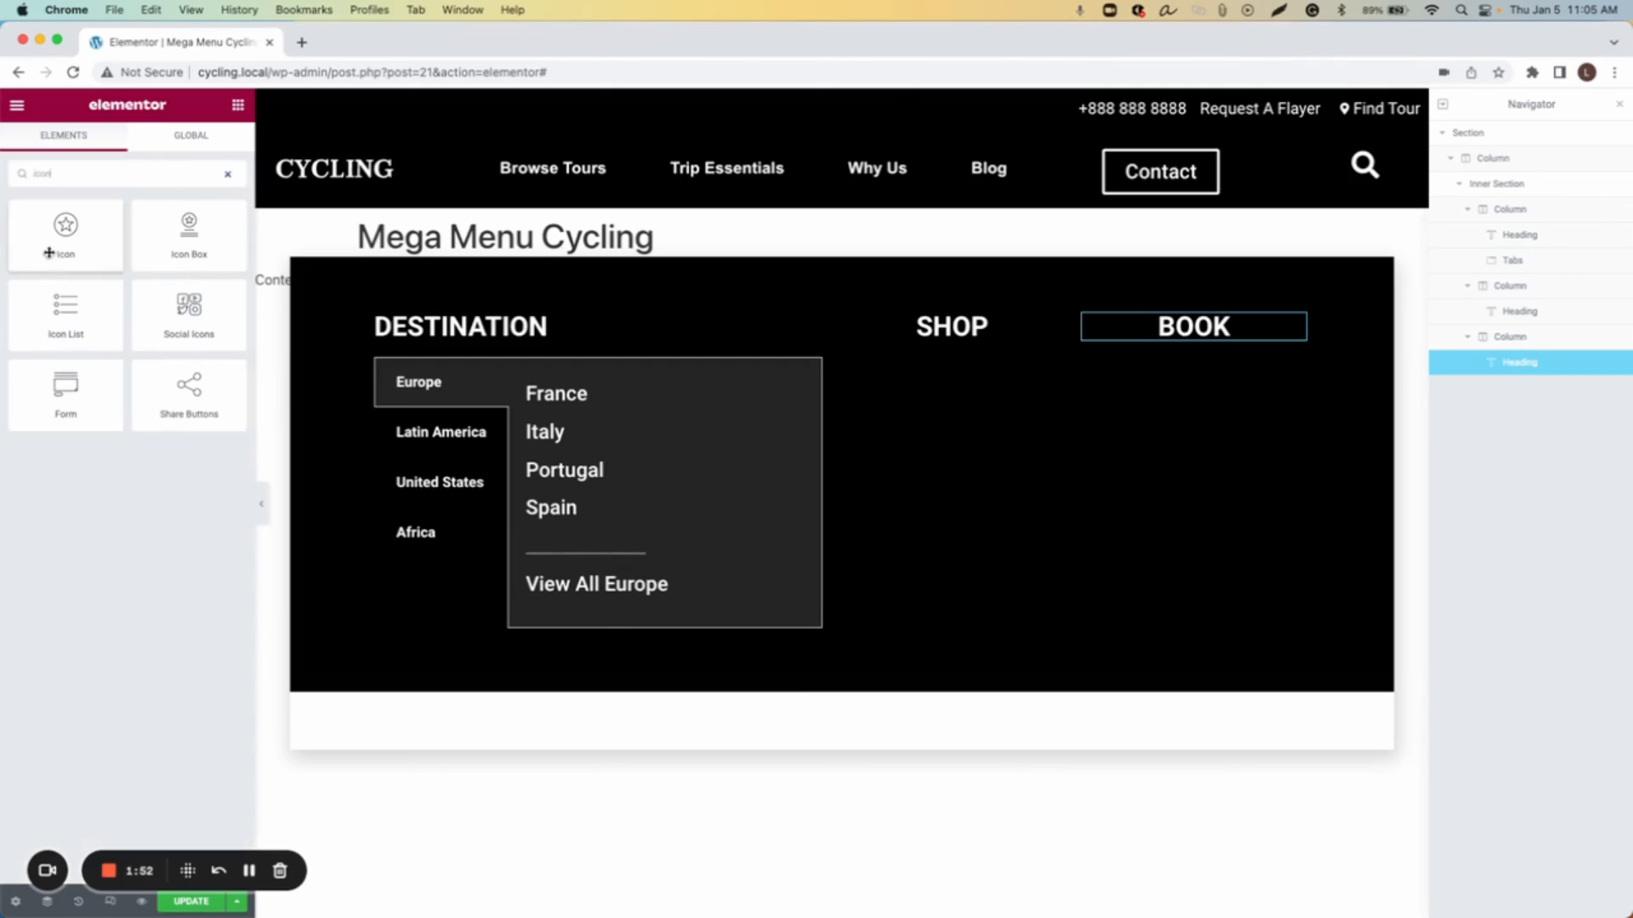
pyautogui.moveTo(65, 229); pyautogui.dragTo(965, 344)
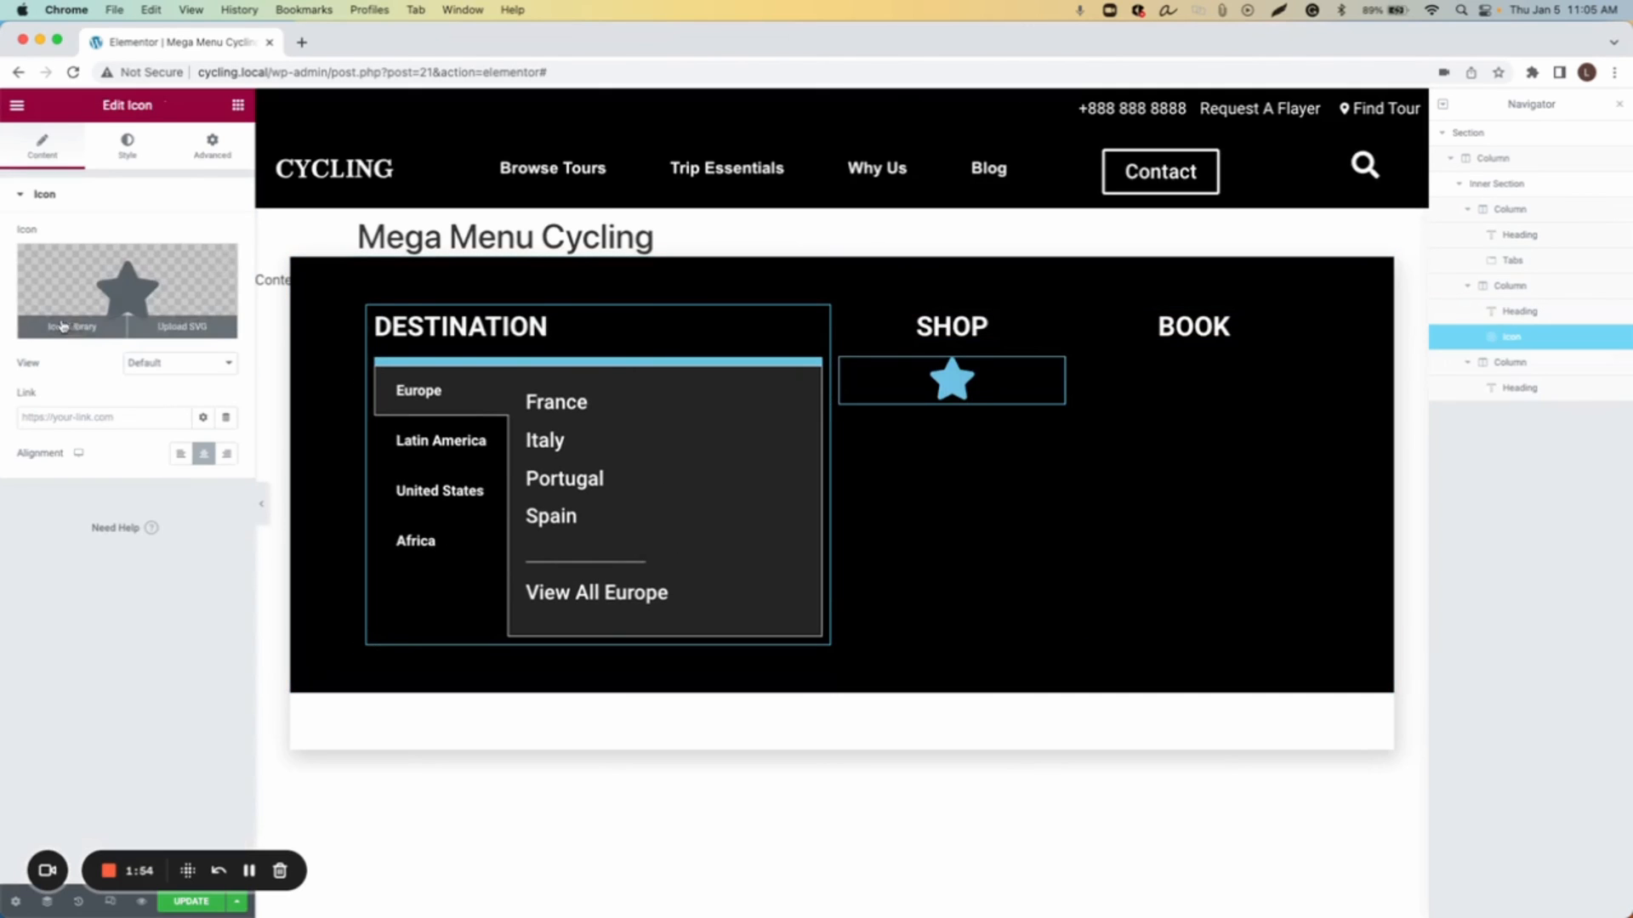
# Step: Replace the Shop column's icon with the Bicycle icon from the icon library
pyautogui.click(156, 297)
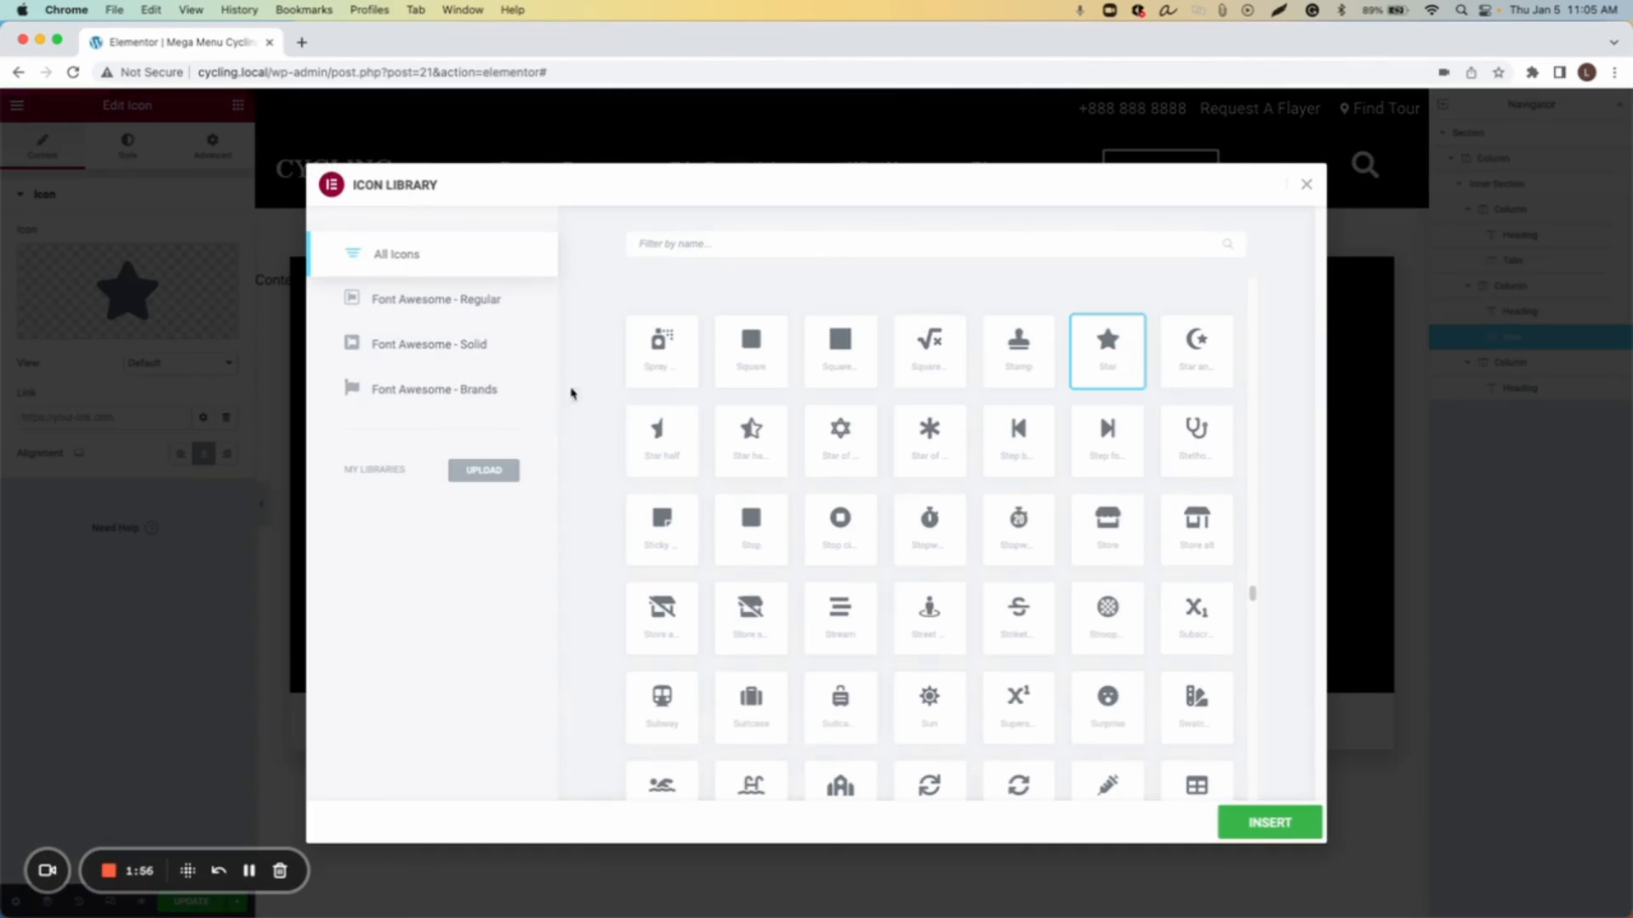
pyautogui.click(773, 250)
pyautogui.write('bic')
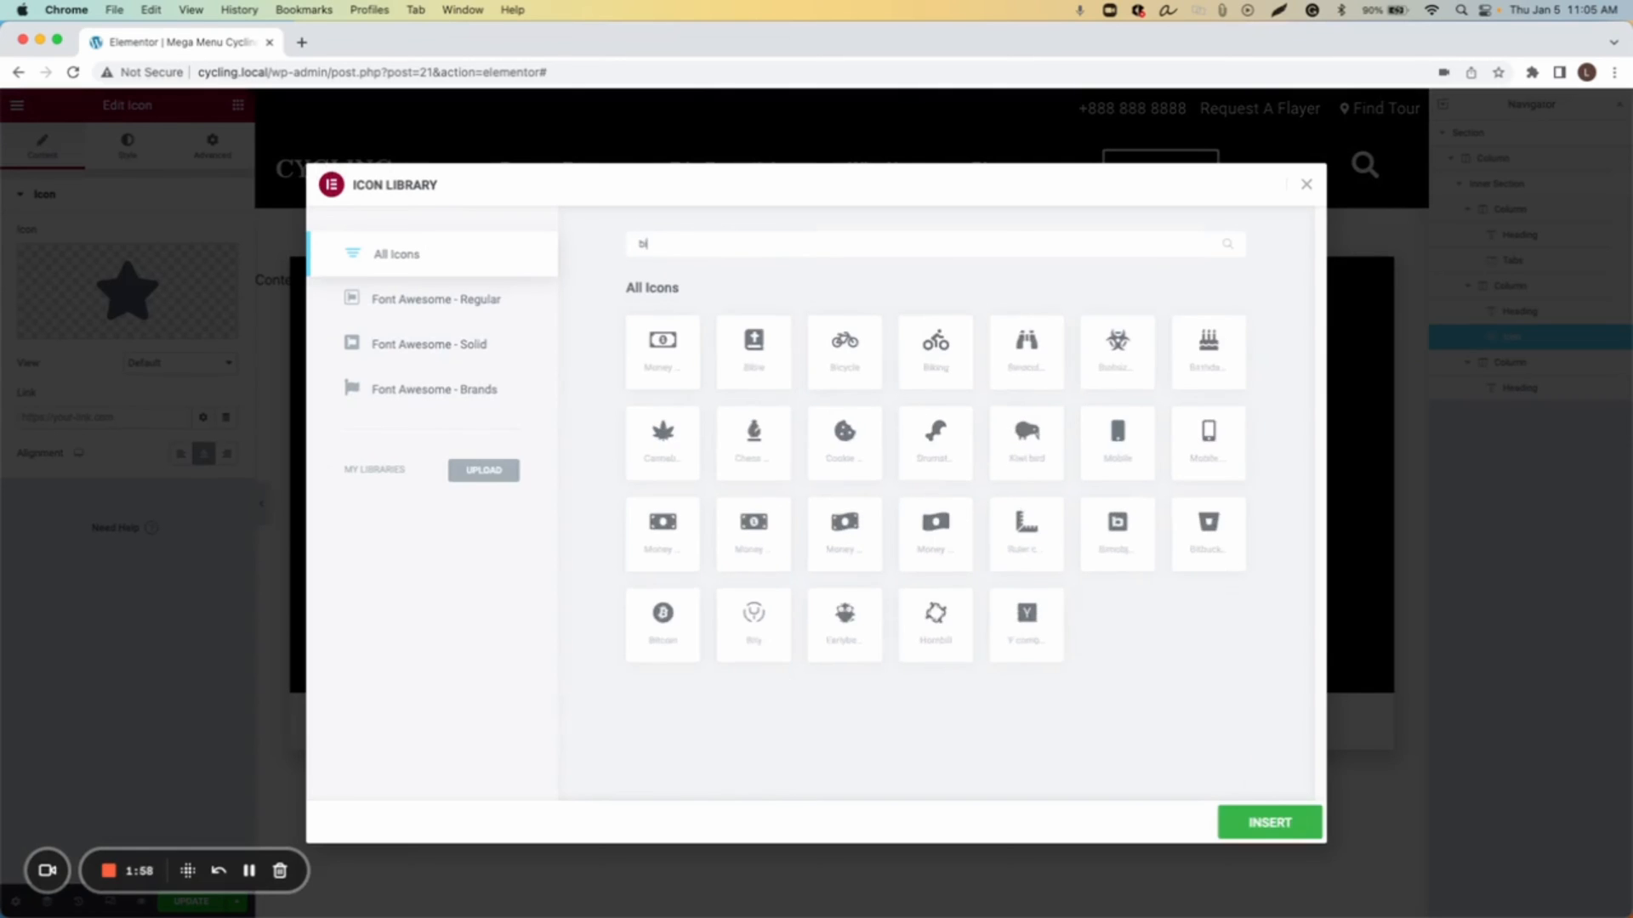
pyautogui.click(668, 348)
pyautogui.click(1254, 821)
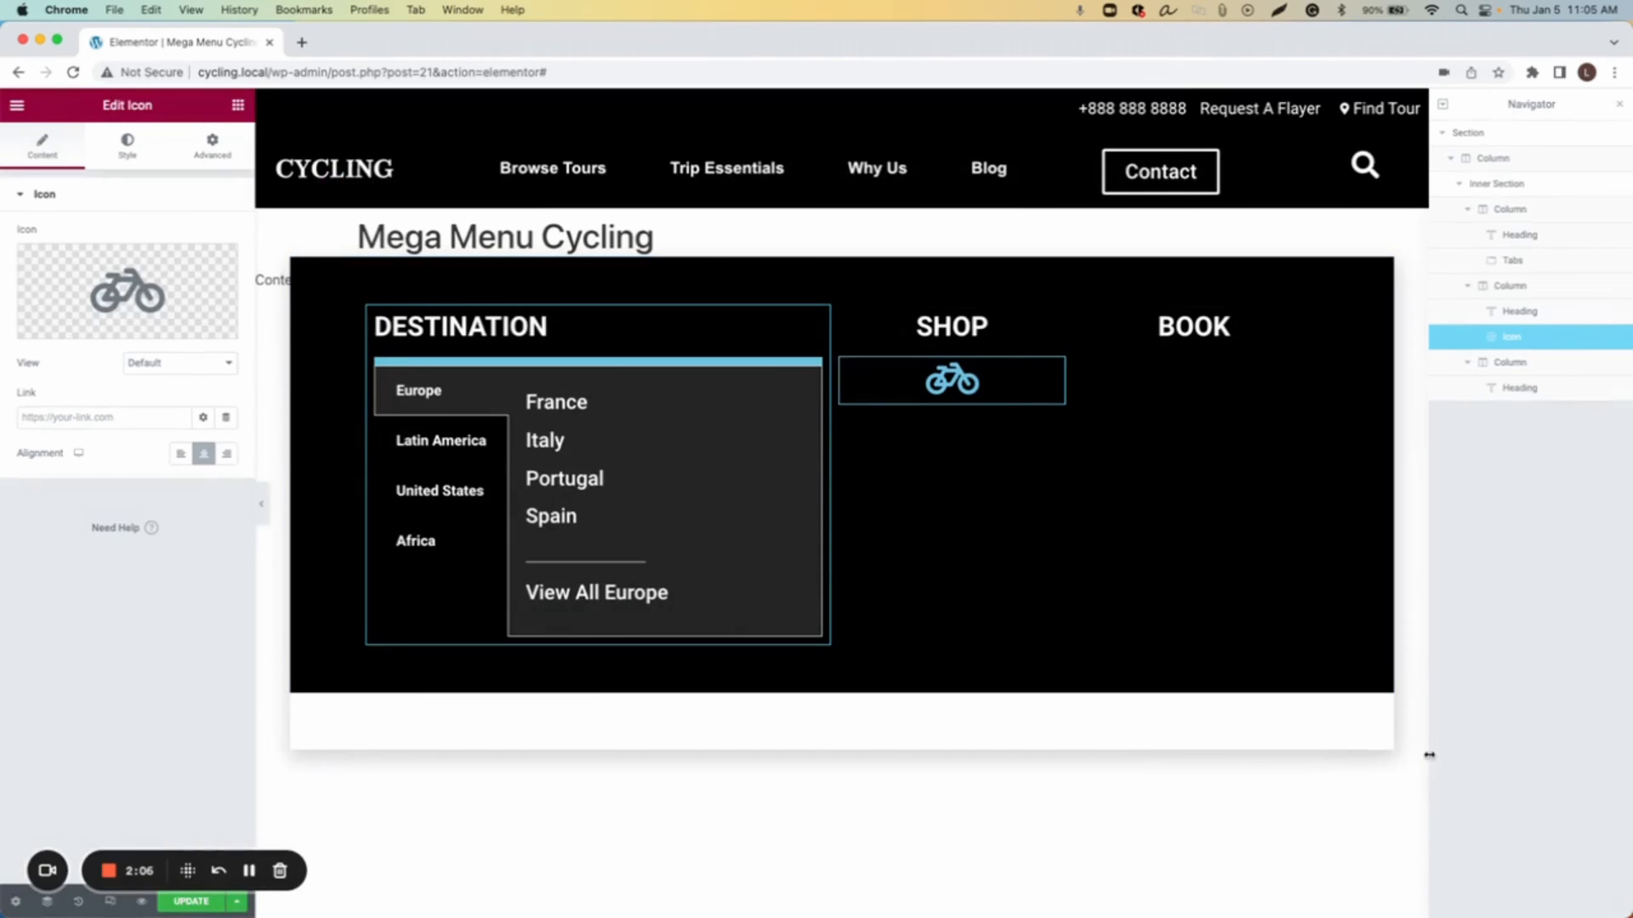
# Step: Set the bicycle icon's size to 132 and its primary colour to white #FFFFFF
pyautogui.click(128, 146)
pyautogui.click(211, 339)
pyautogui.write('132')
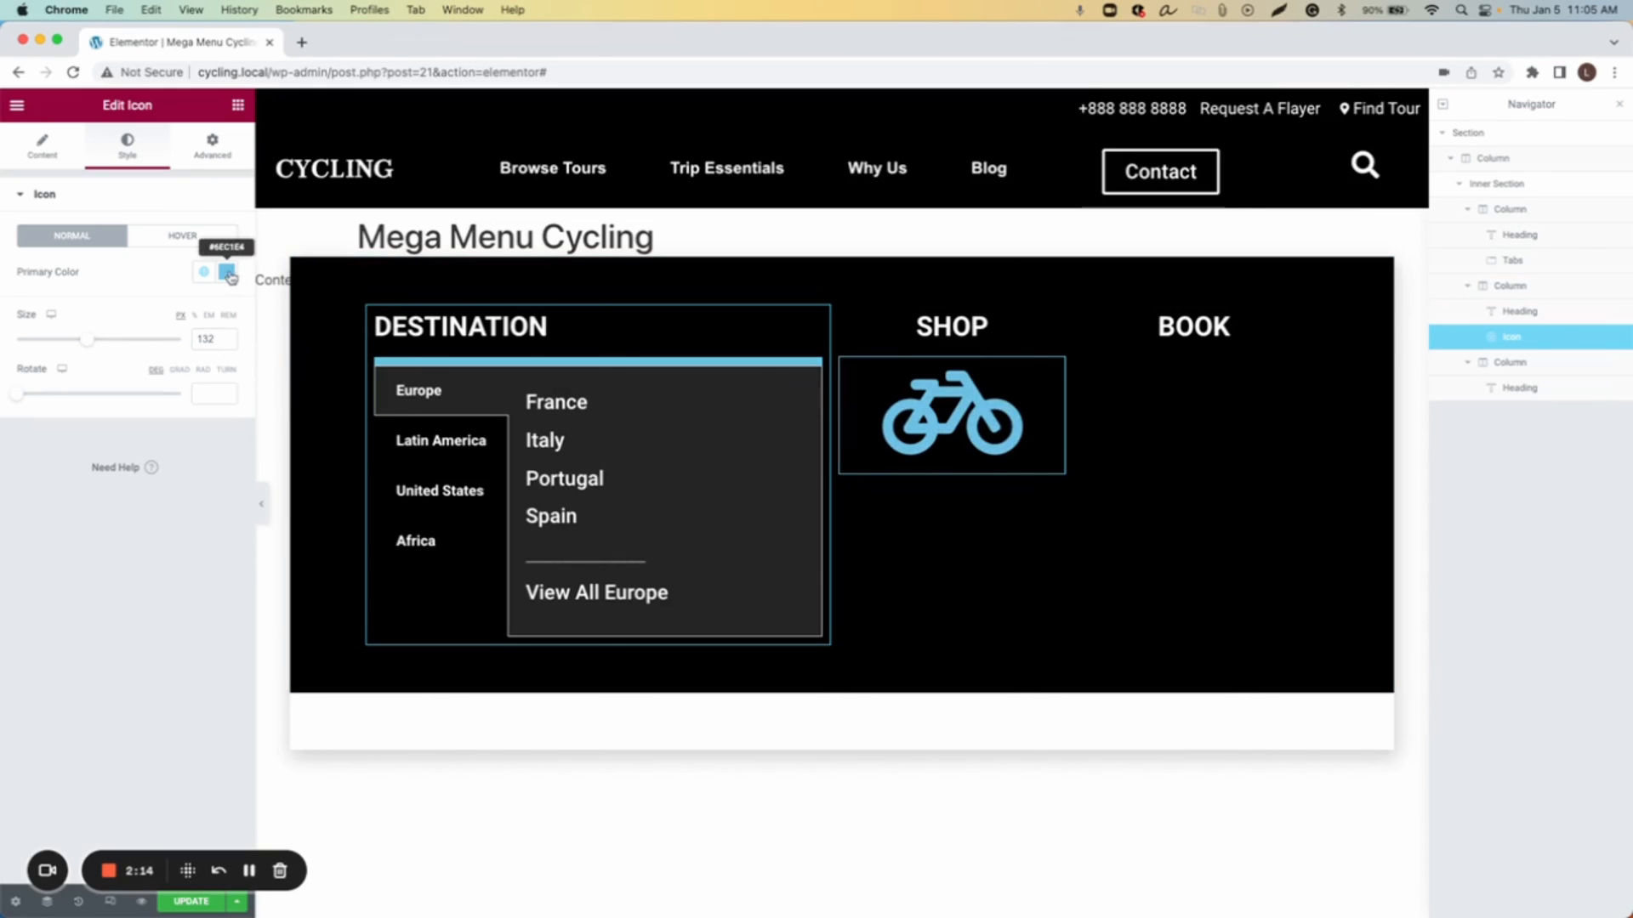
pyautogui.click(227, 273)
pyautogui.write('#FFFFFF')
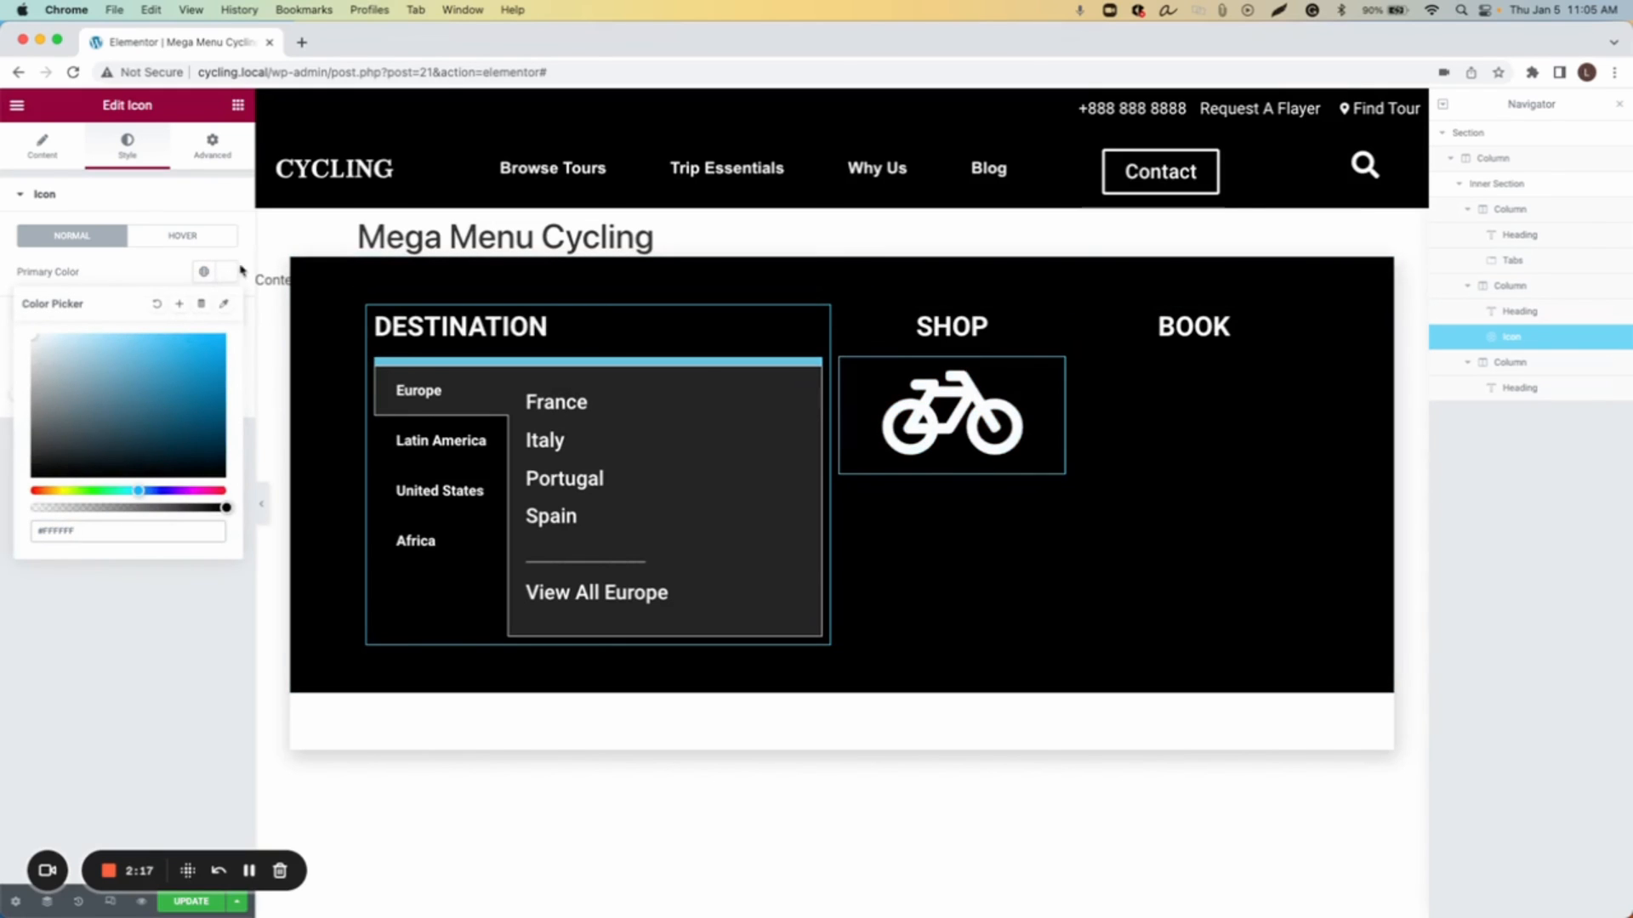
pyautogui.click(228, 275)
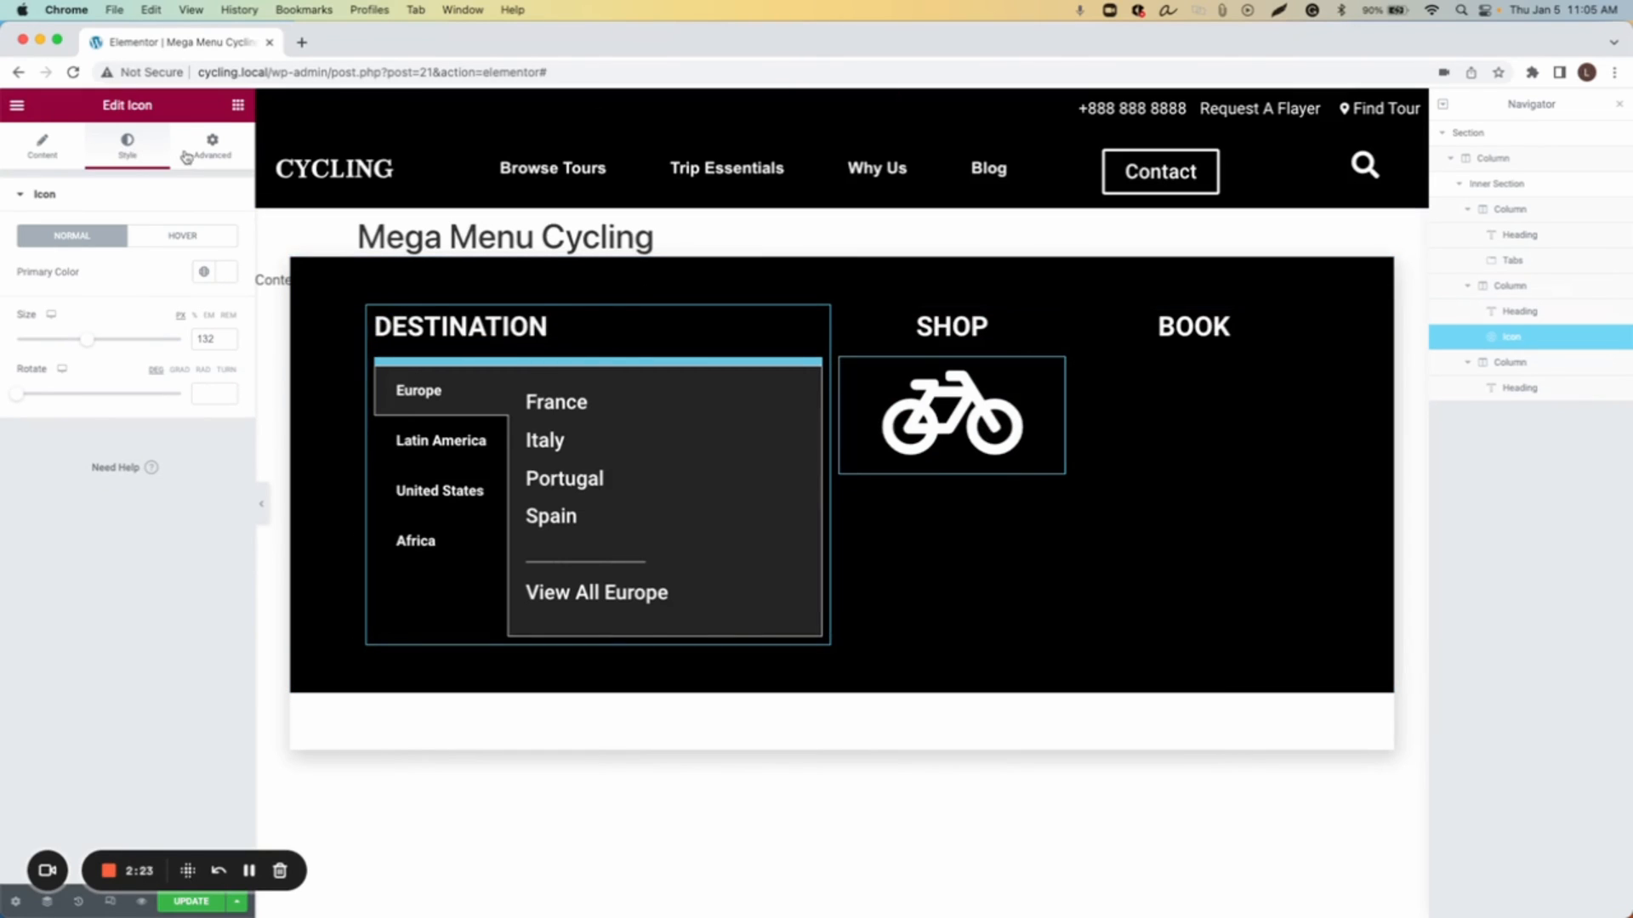
# Step: Add a Heading widget below the bicycle icon and title it Bicycle
pyautogui.click(212, 146)
pyautogui.click(238, 105)
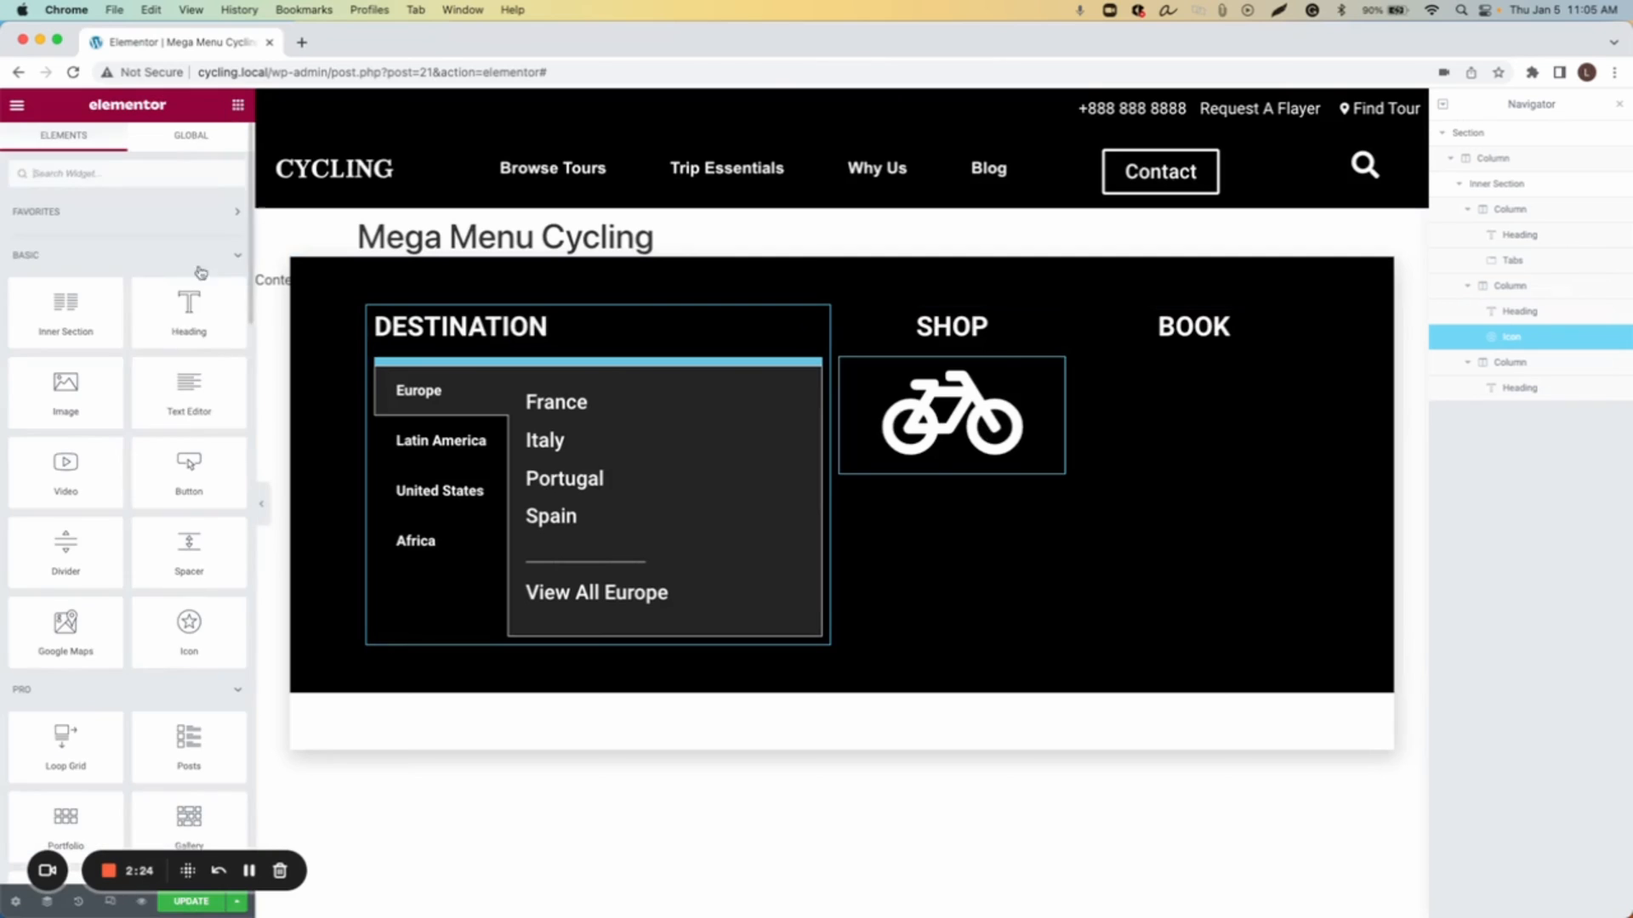
pyautogui.moveTo(189, 315); pyautogui.dragTo(955, 459)
pyautogui.tripleClick(140, 275)
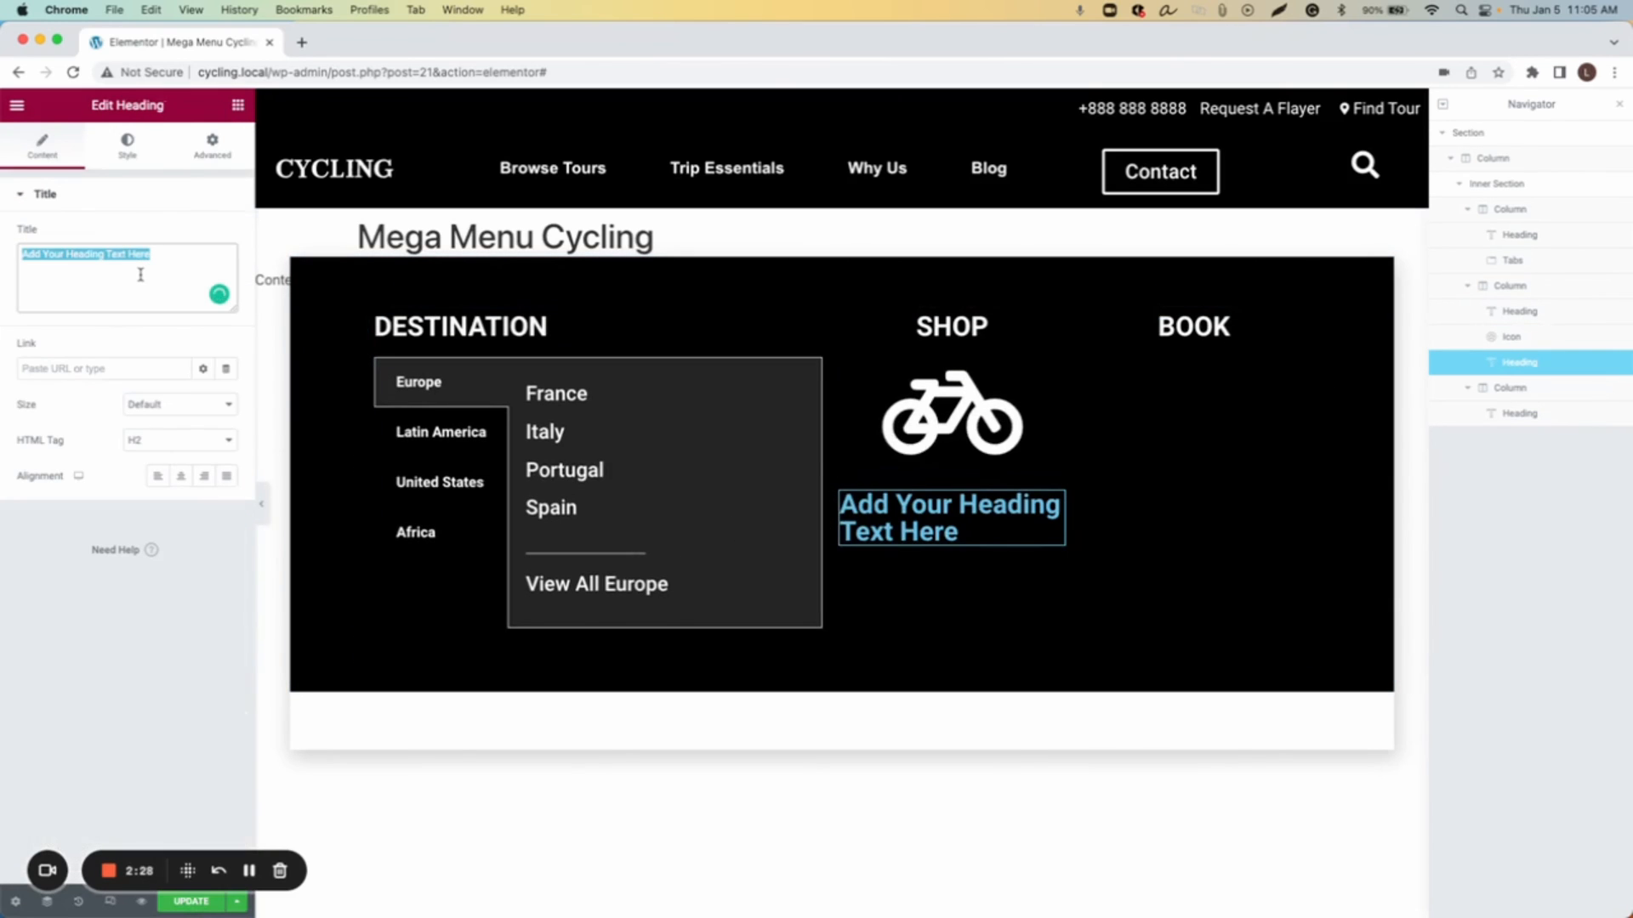
pyautogui.write('Bicycle')
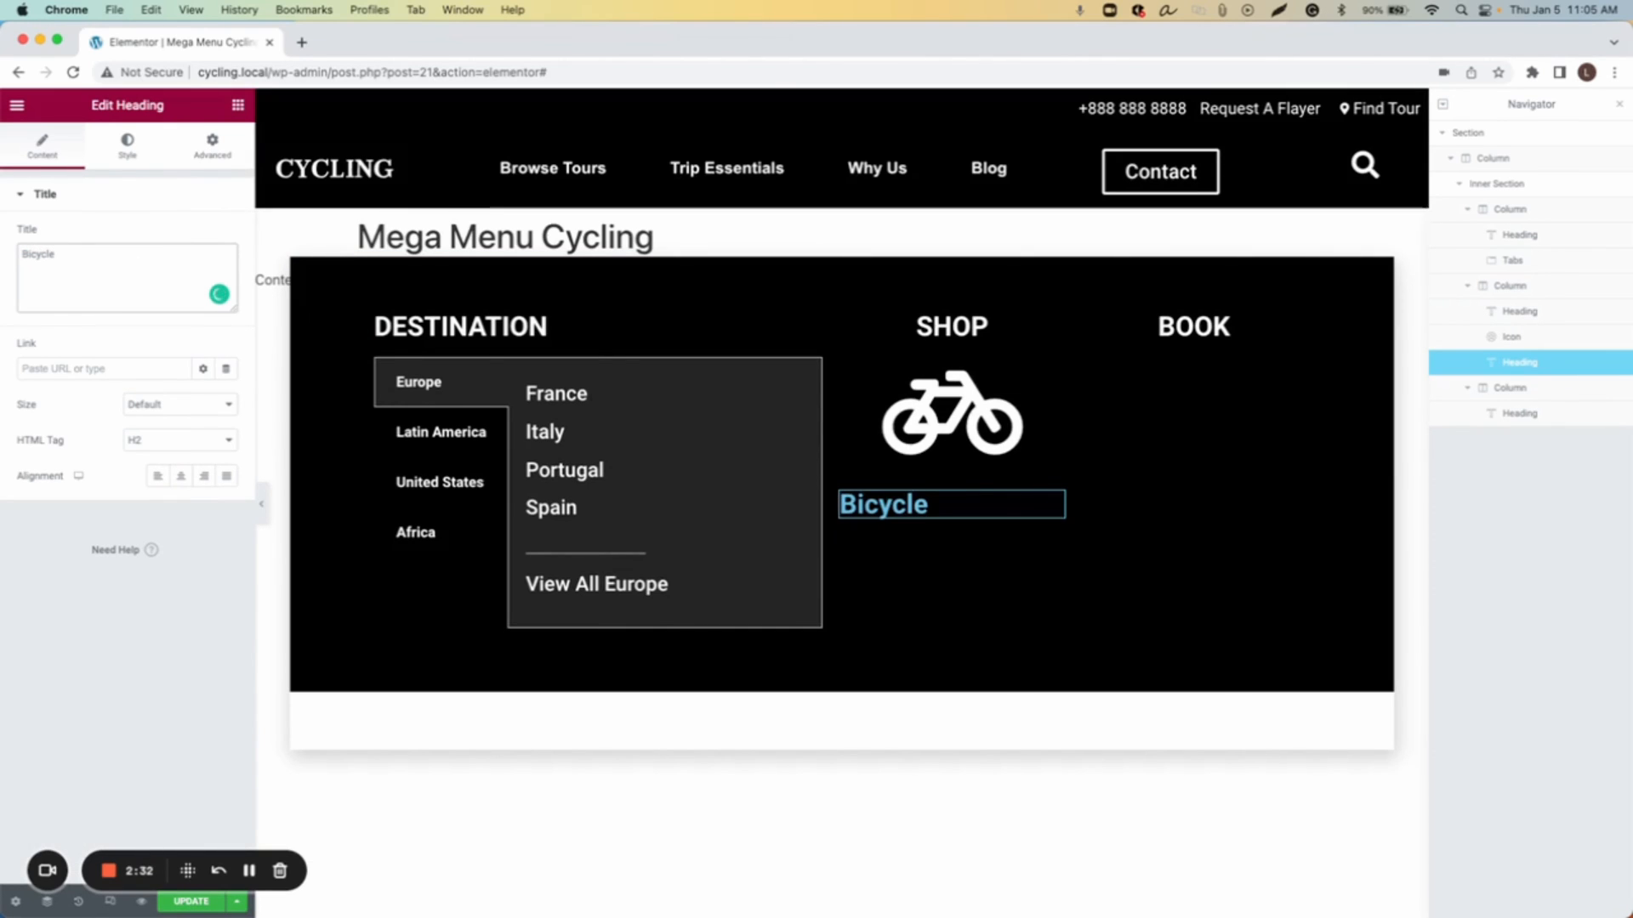
# Step: Centre the Bicycle heading and set its text colour to white #FFFFFF
pyautogui.click(180, 476)
pyautogui.click(154, 161)
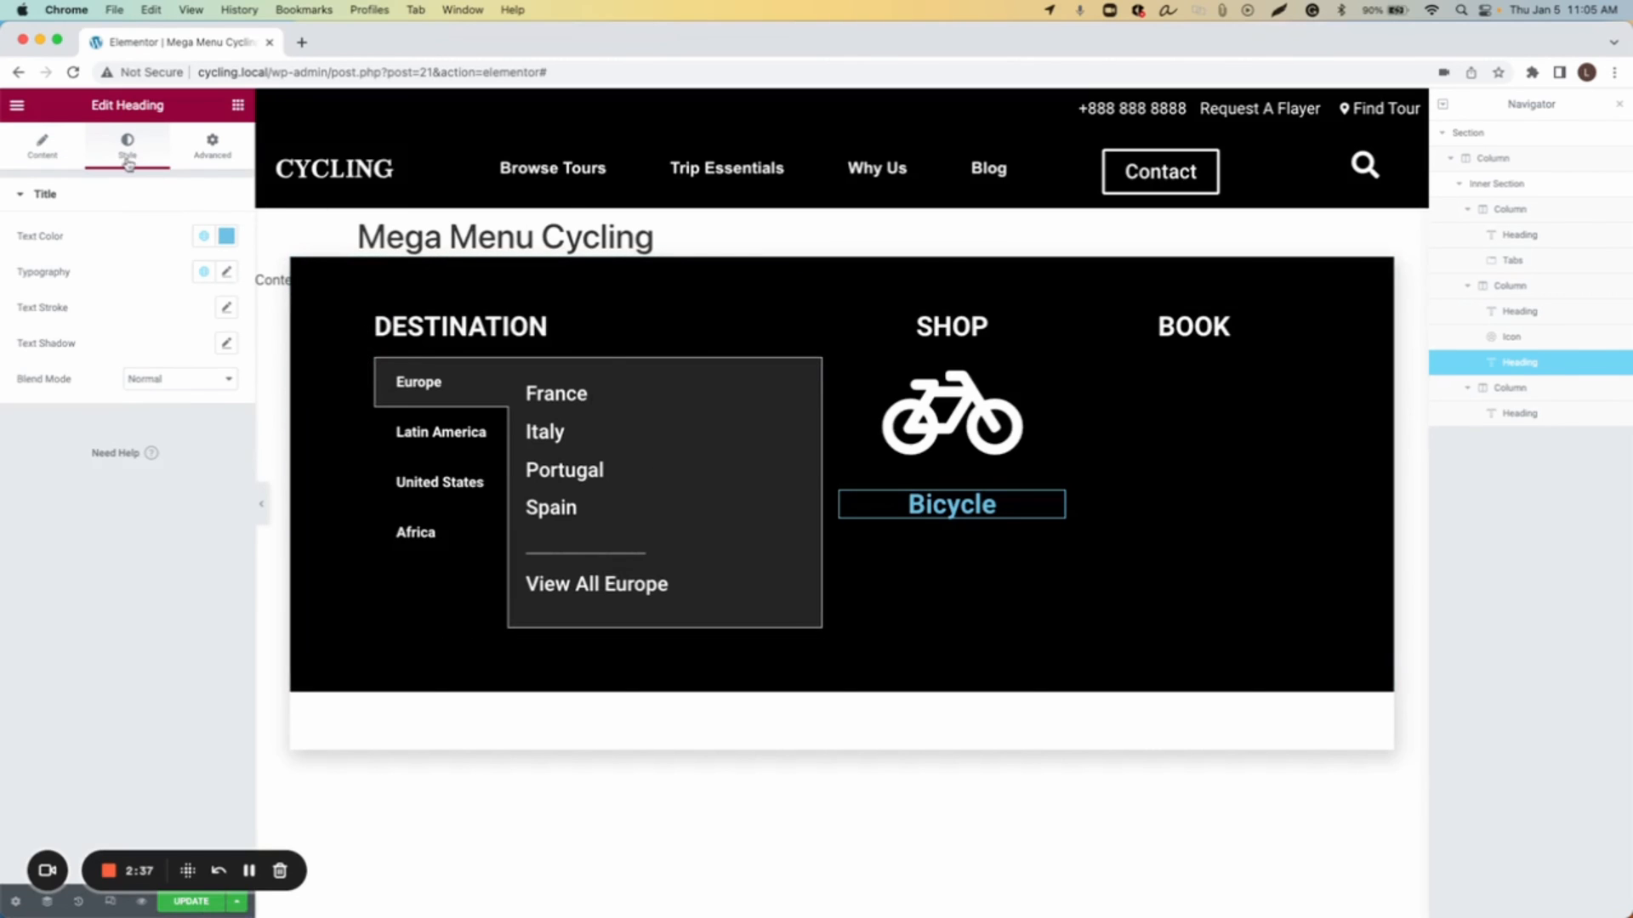
pyautogui.click(227, 235)
pyautogui.click(124, 370)
pyautogui.moveTo(124, 370); pyautogui.dragTo(6, 306)
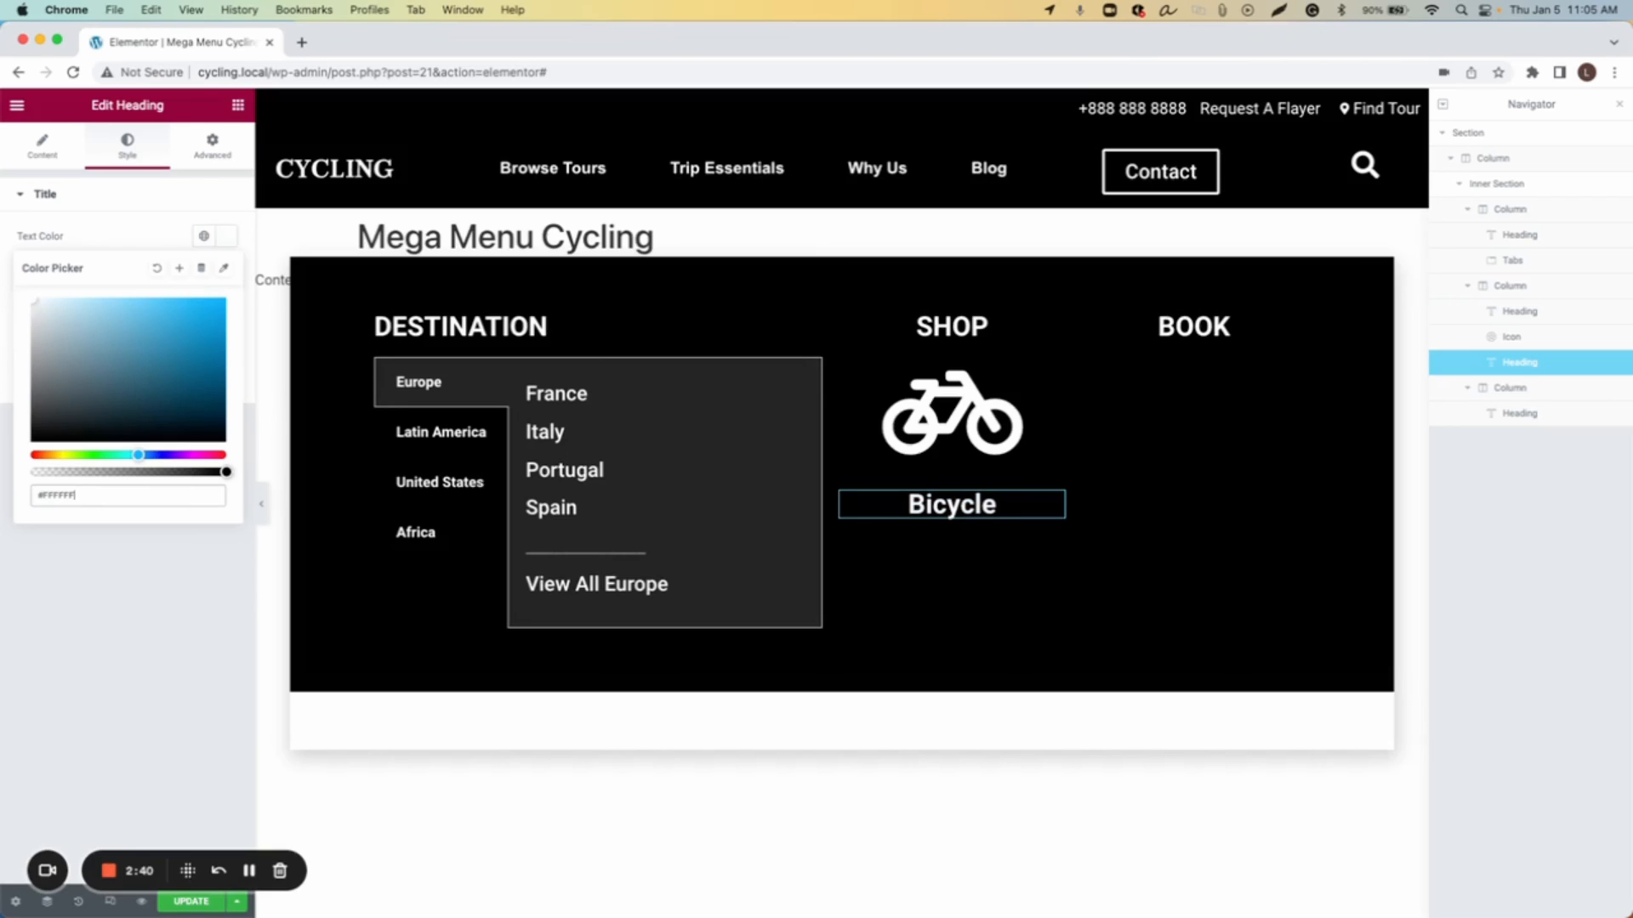
pyautogui.click(241, 248)
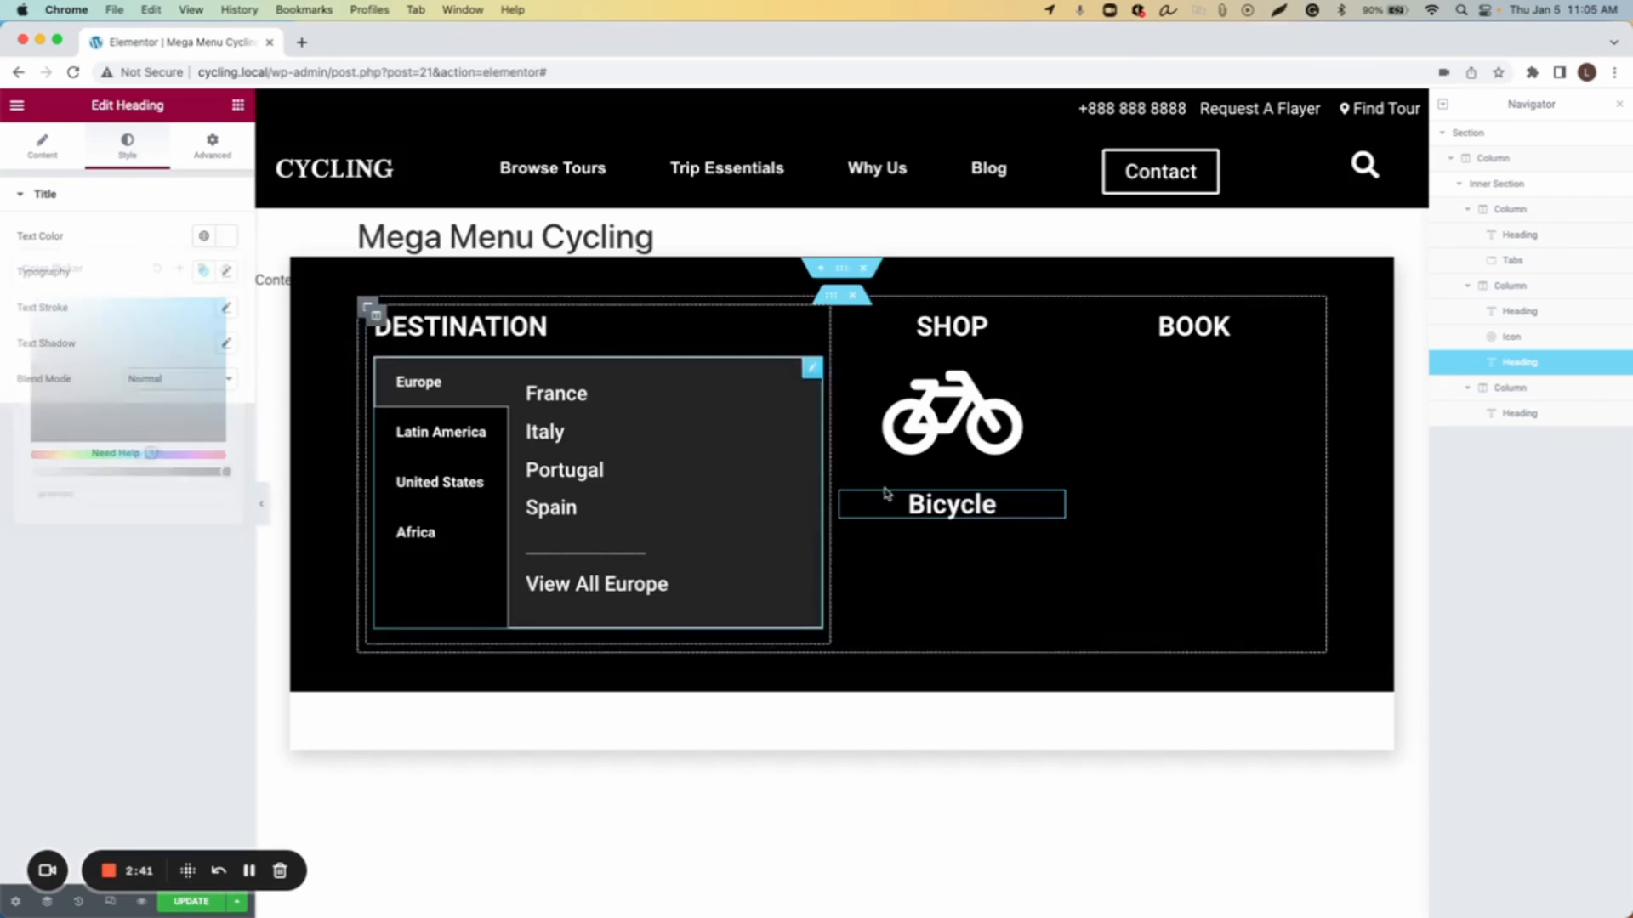
# Step: Set the Bicycle heading's link to #
pyautogui.click(58, 130)
pyautogui.click(110, 372)
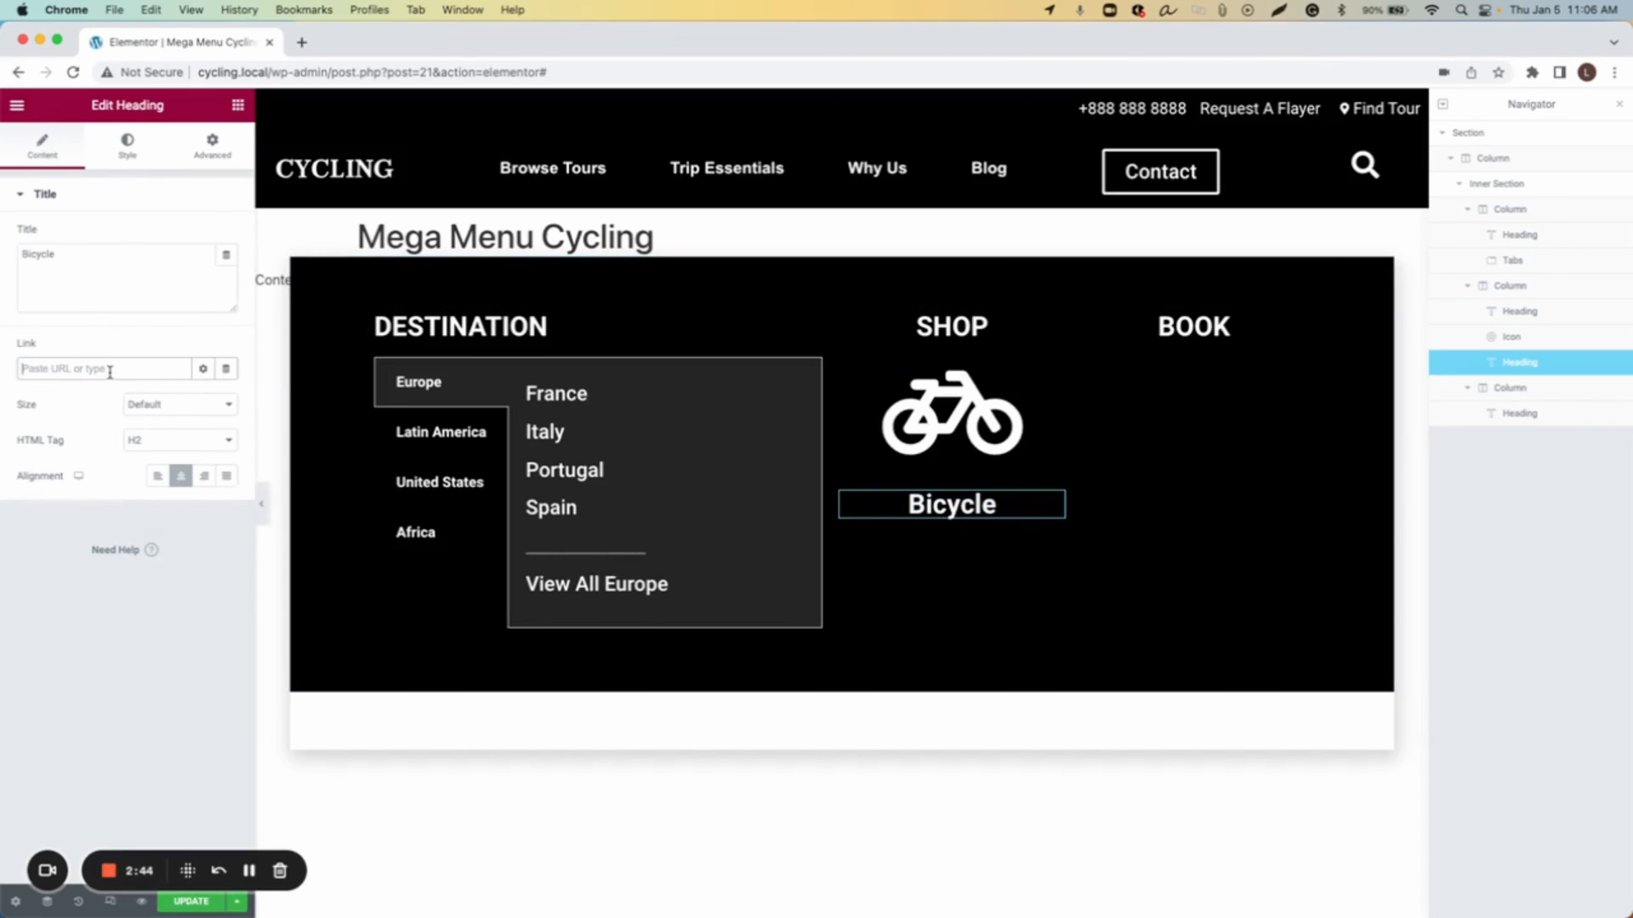
pyautogui.write('#')
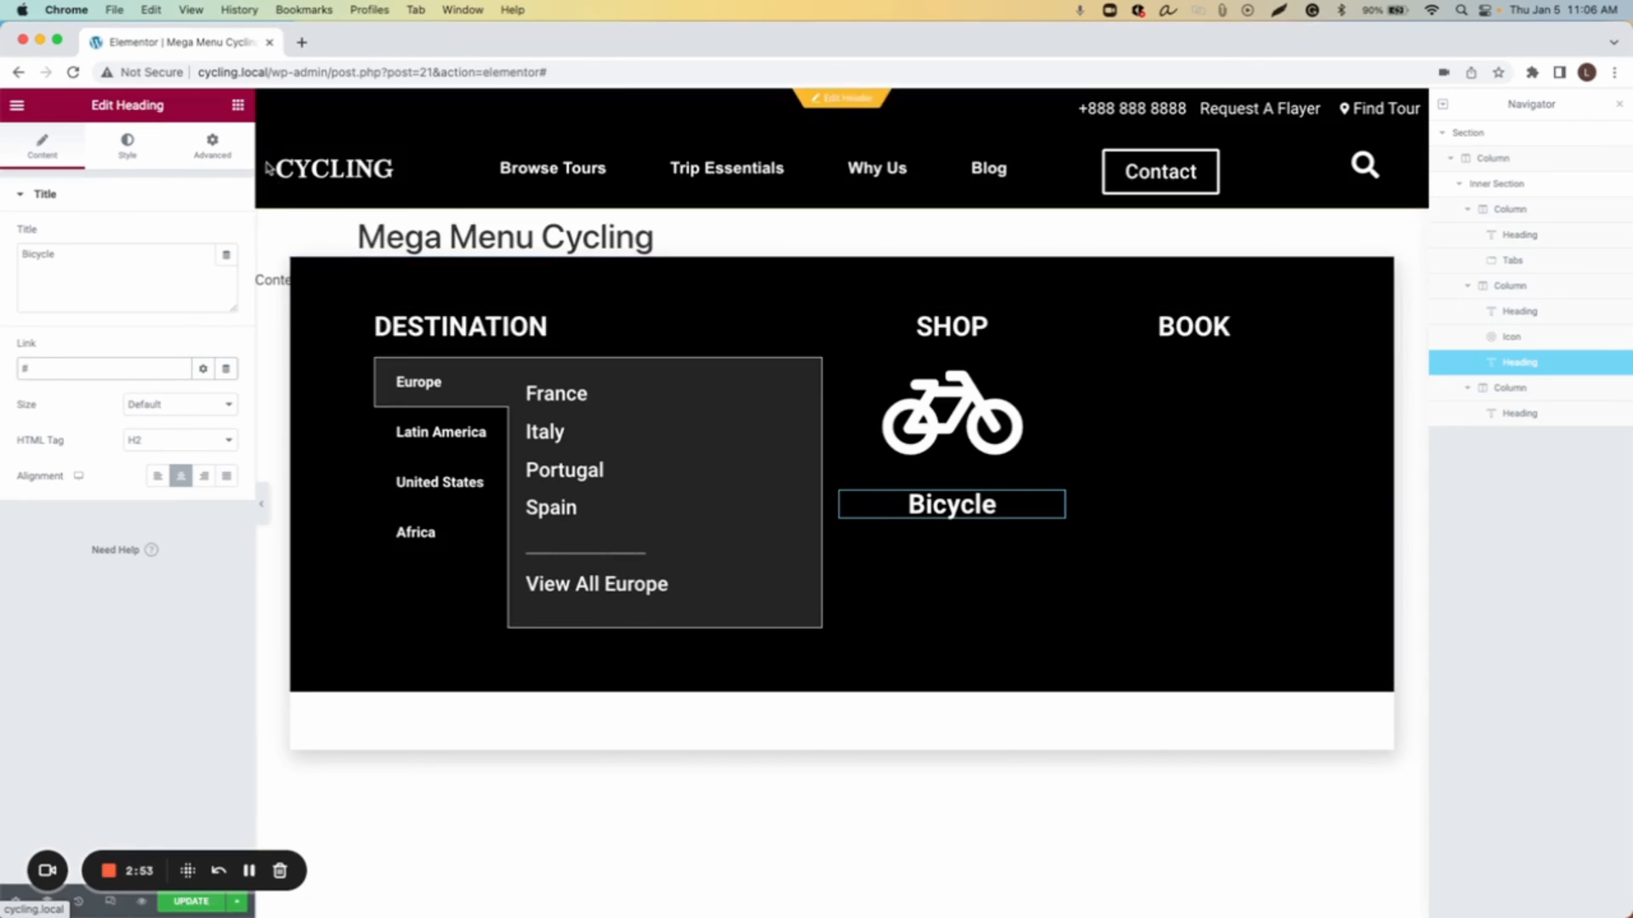
# Step: Set the Bicycle heading's top margin to -26
pyautogui.click(200, 168)
pyautogui.click(214, 255)
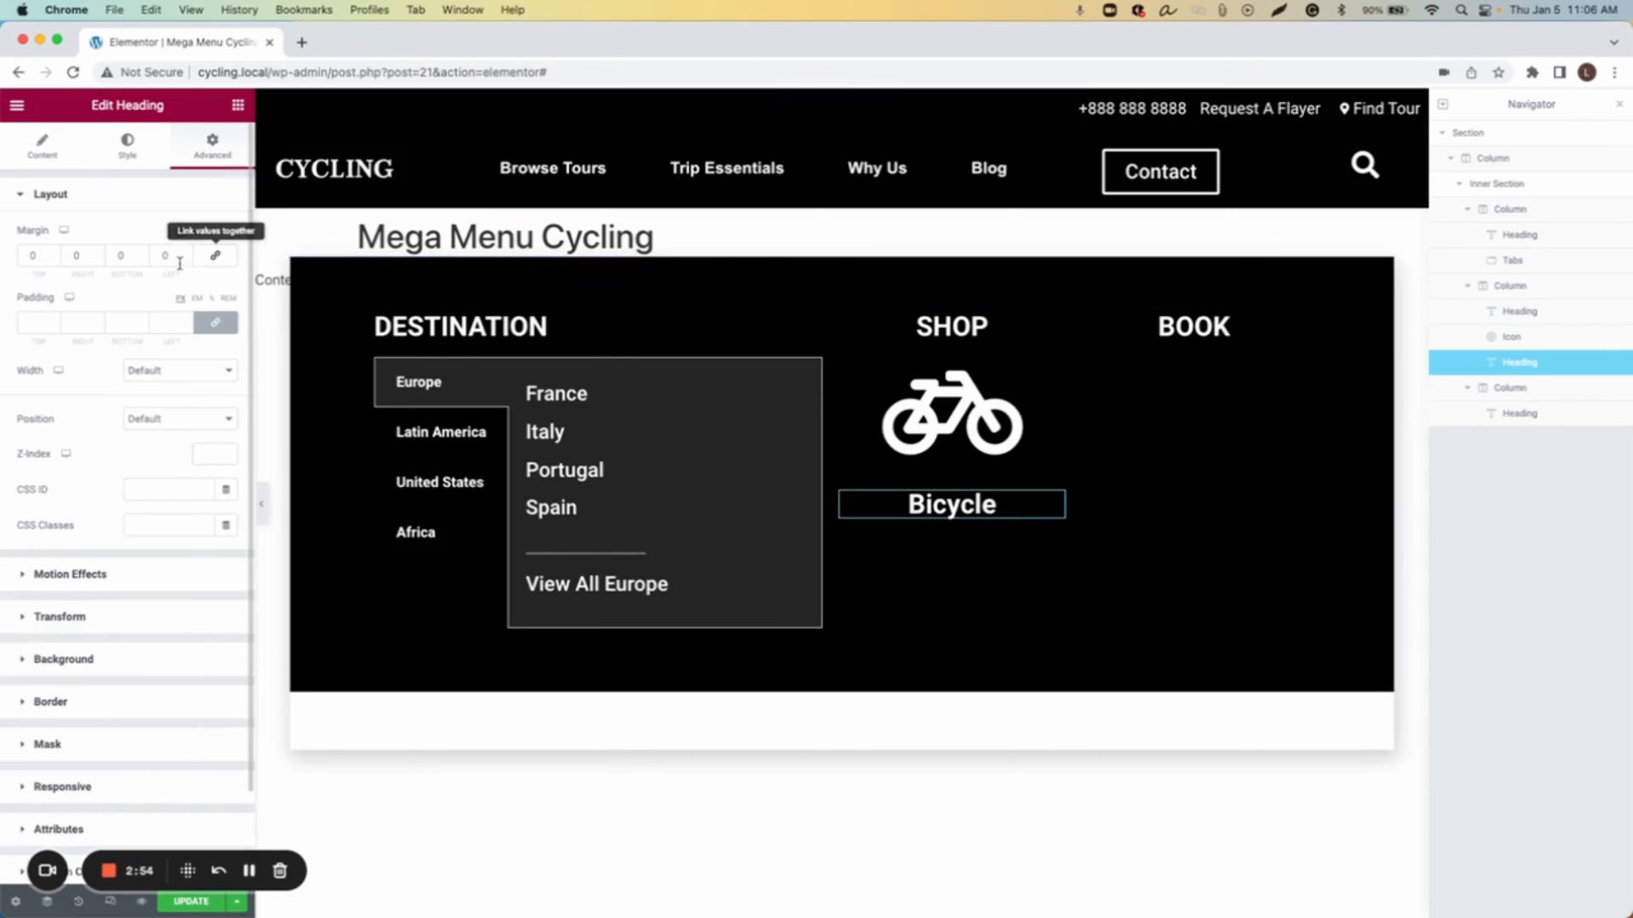
pyautogui.click(54, 261)
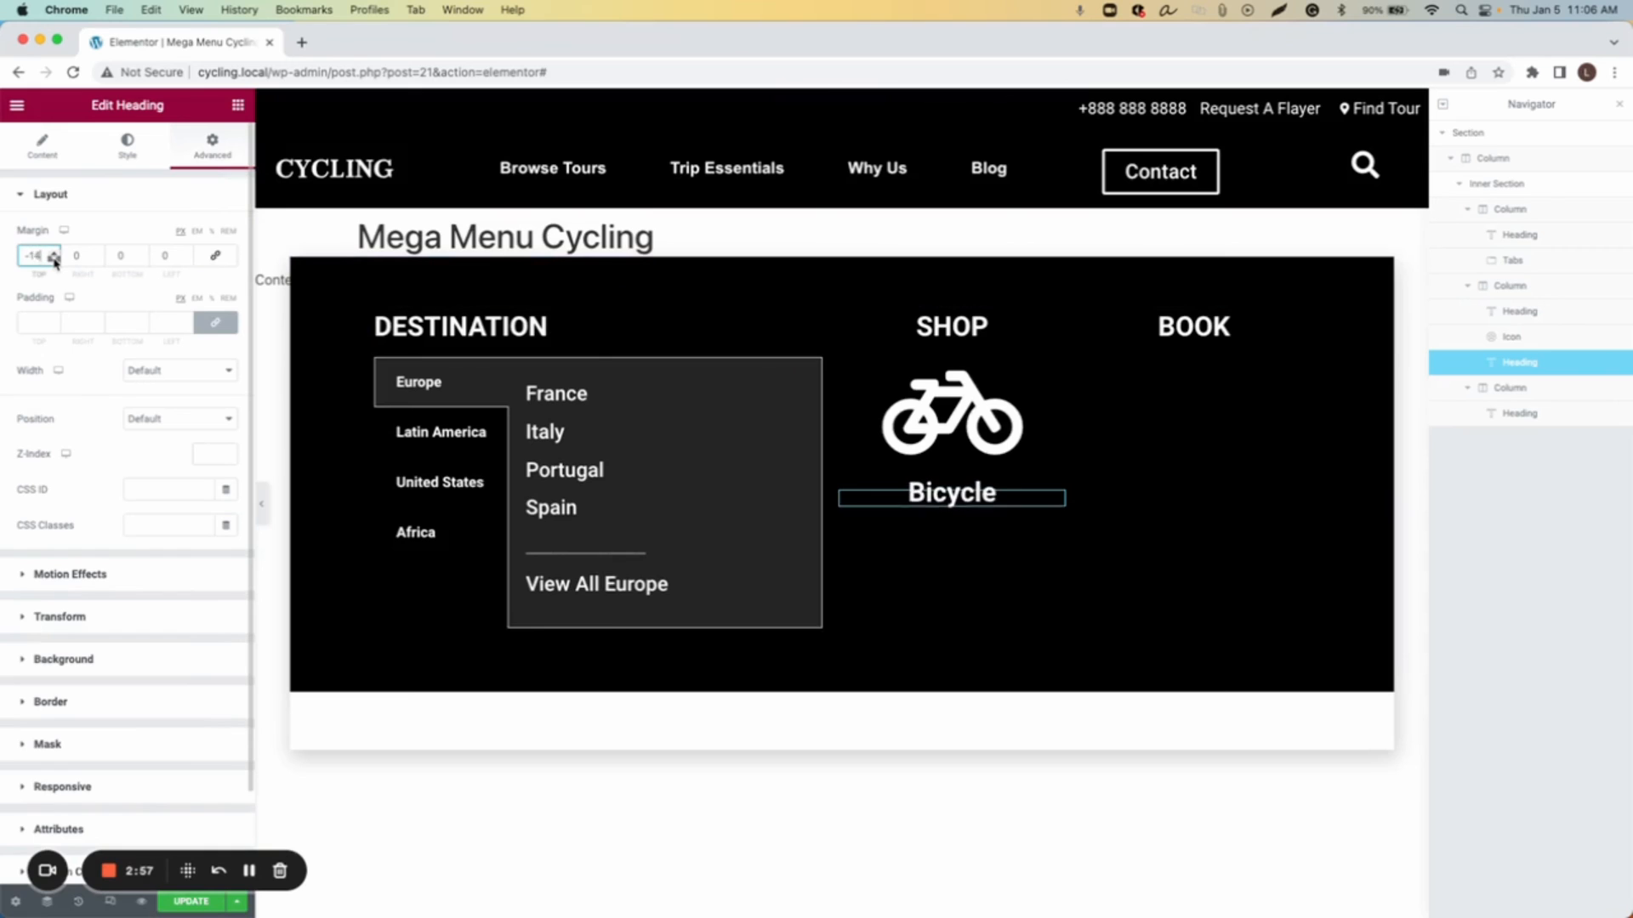
pyautogui.click(55, 261)
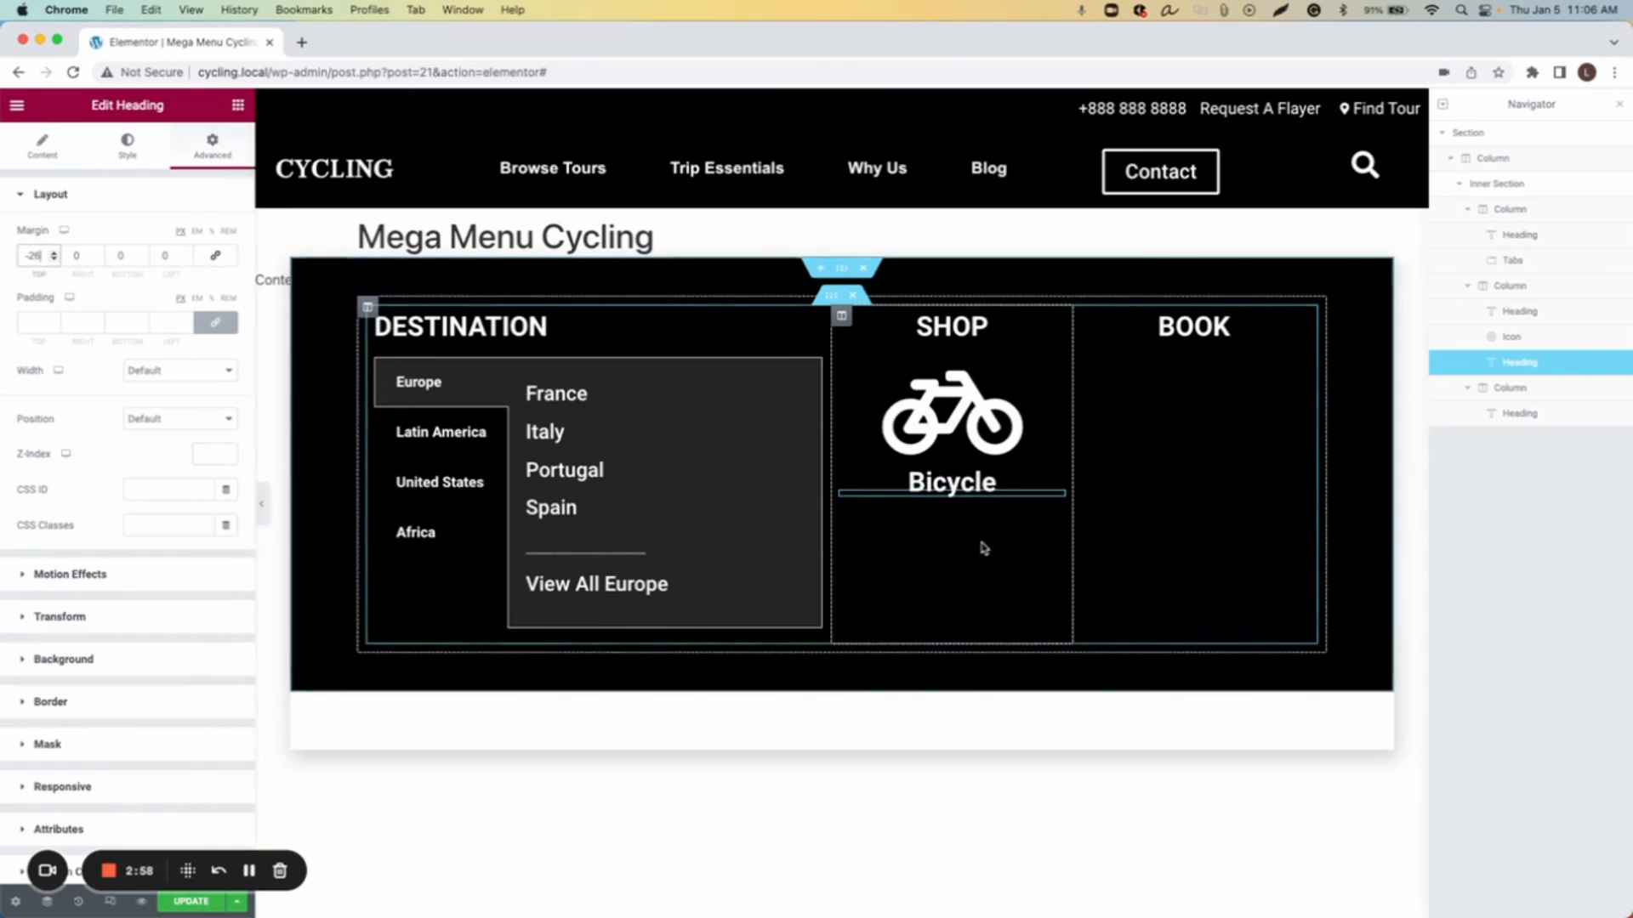
# Step: Duplicate the bicycle icon and move the copy below the Bicycle heading
pyautogui.rightClick(1049, 367)
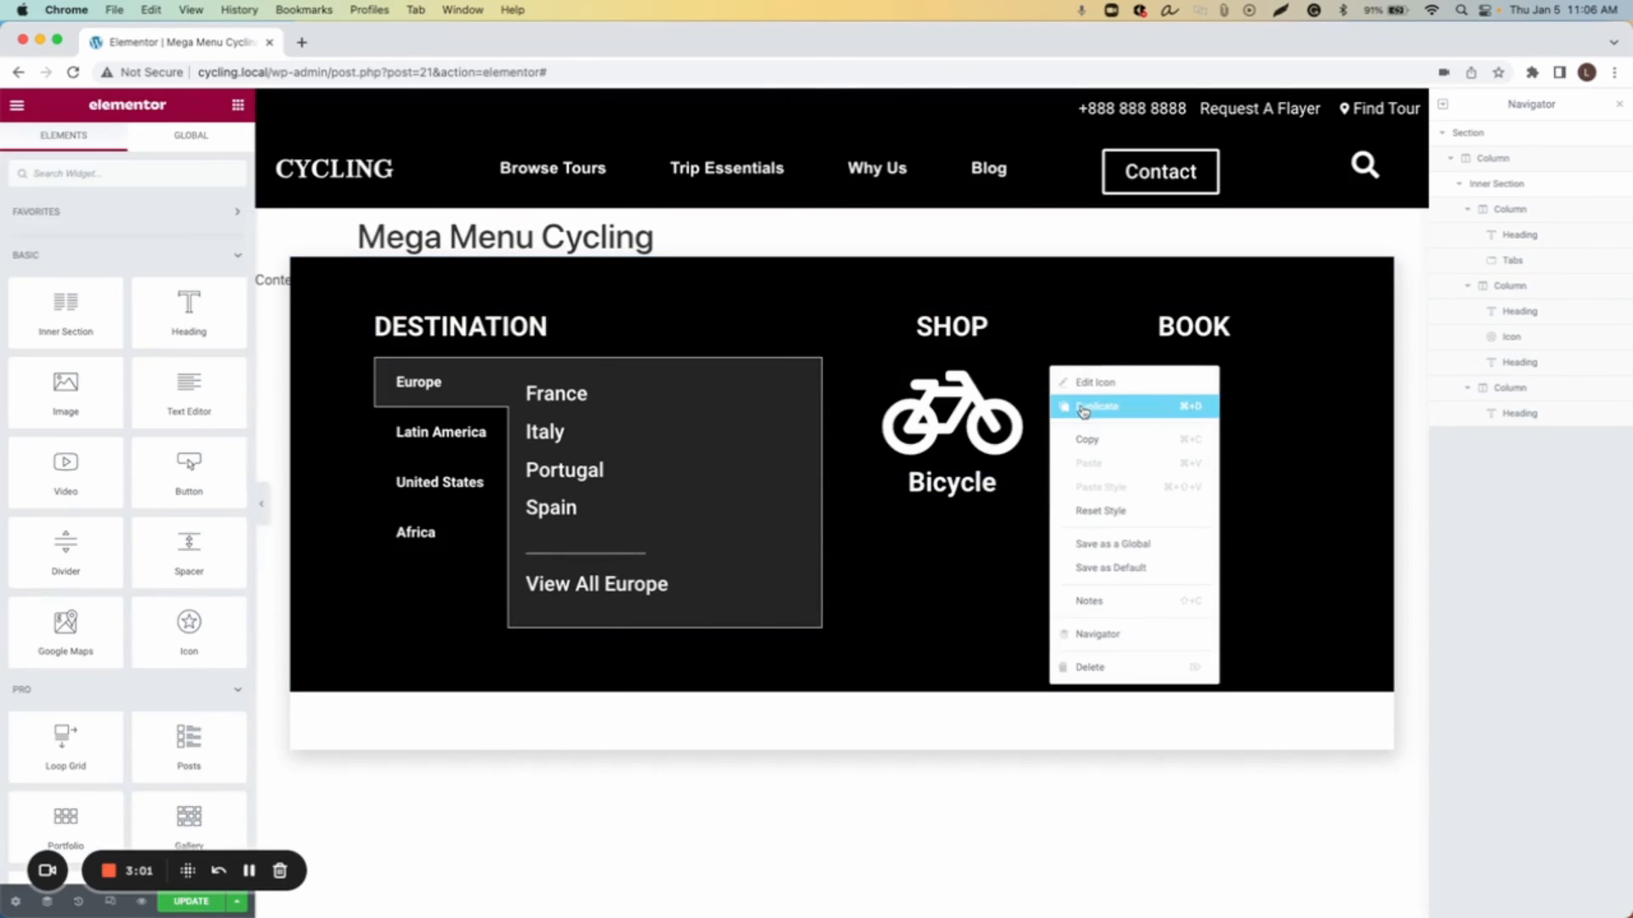
pyautogui.click(1083, 414)
pyautogui.moveTo(978, 553)
pyautogui.mouseDown()
pyautogui.moveTo(1049, 559)
pyautogui.moveTo(1005, 523)
pyautogui.moveTo(974, 542)
pyautogui.mouseUp()
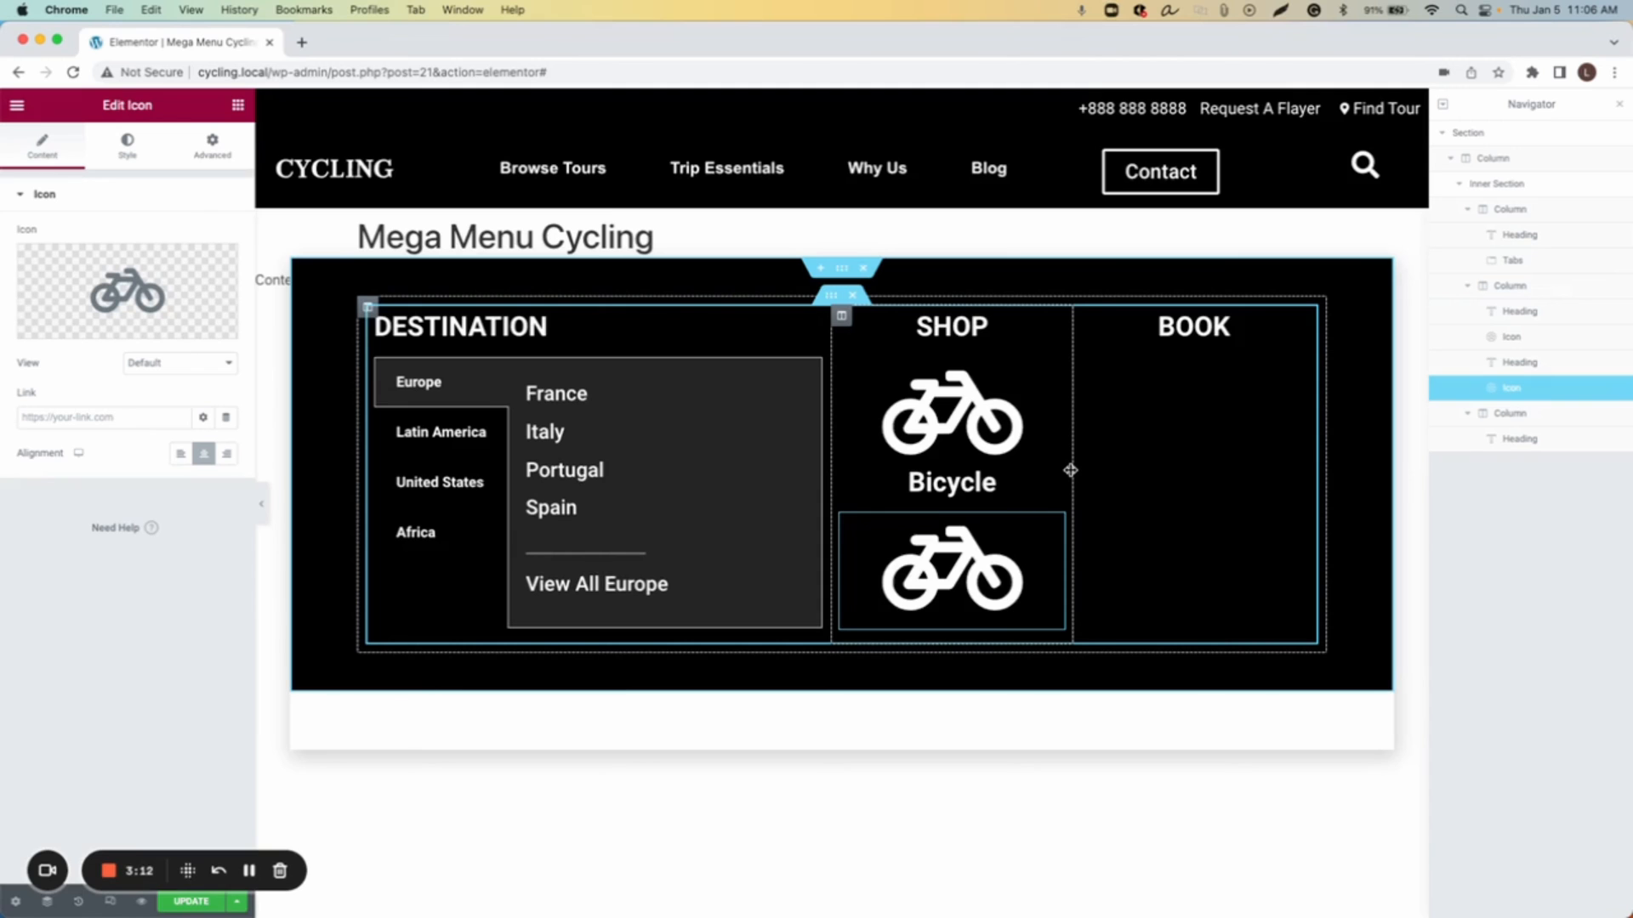
# Step: Search the icon library for acce and replace the copied icon with the accessibility icon
pyautogui.click(128, 291)
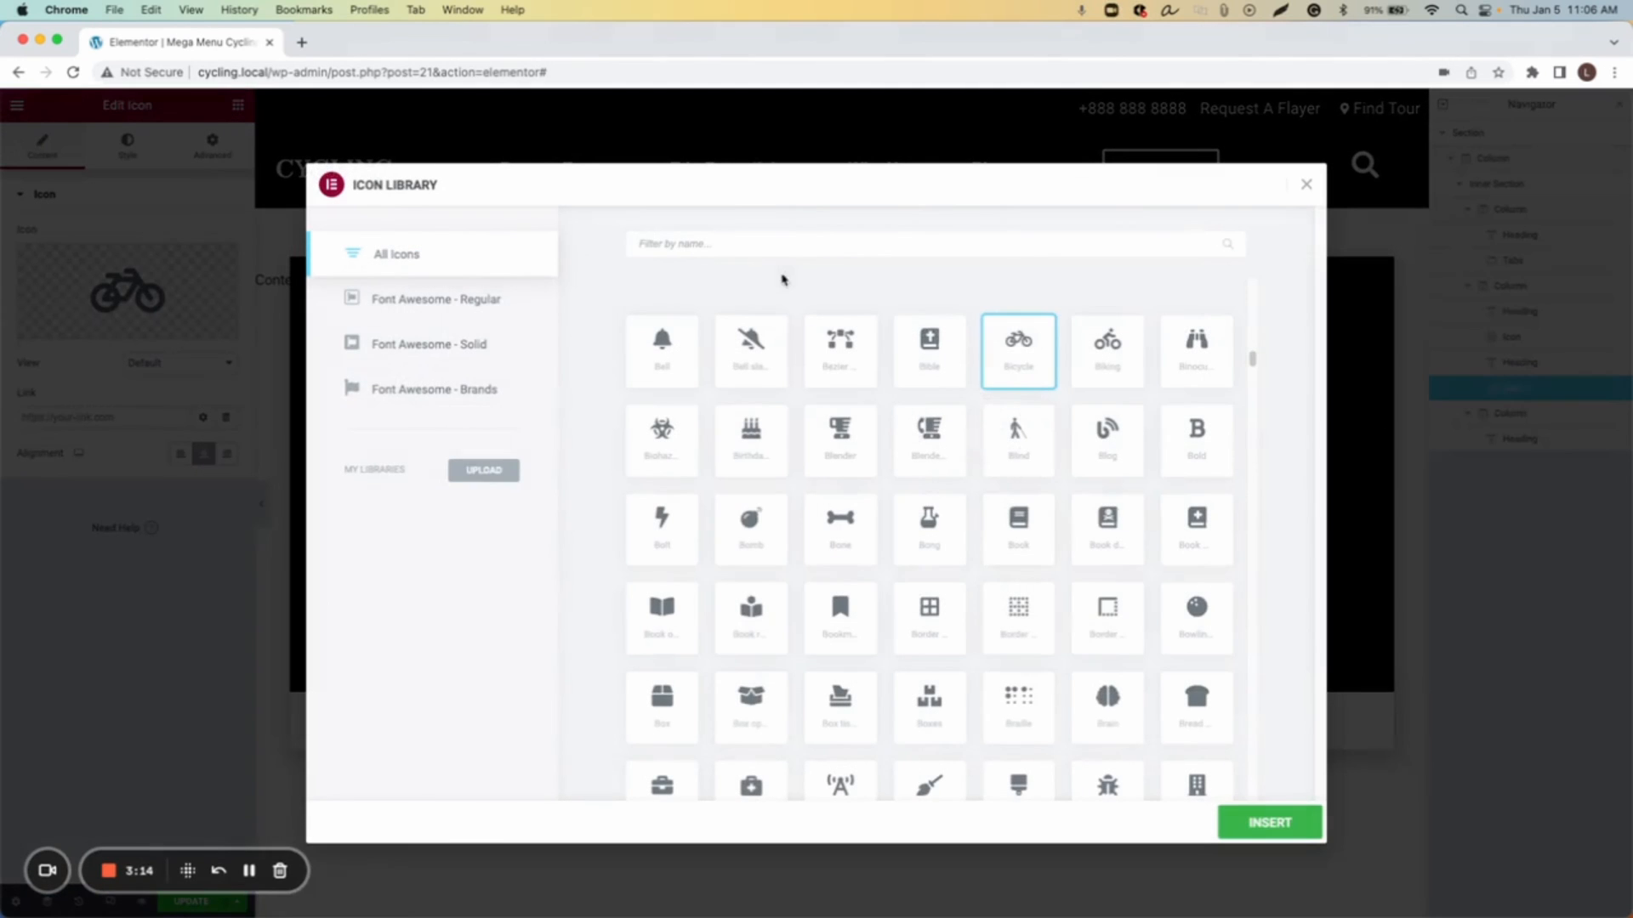
pyautogui.click(747, 252)
pyautogui.write('acce')
pyautogui.click(662, 350)
pyautogui.click(1268, 823)
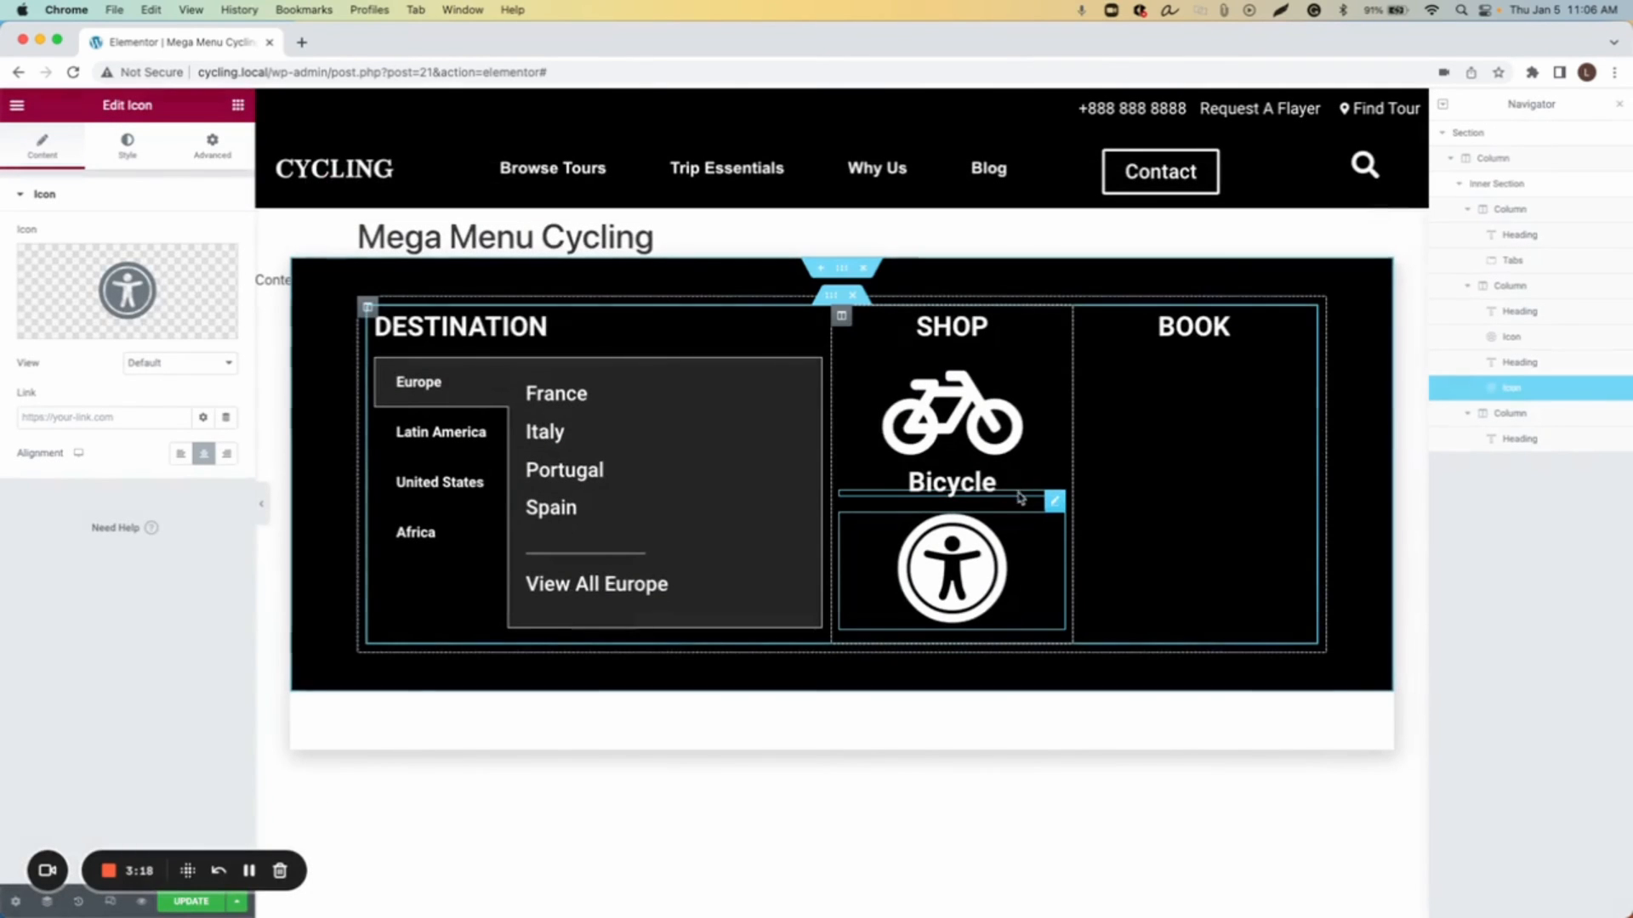
# Step: Duplicate the Bicycle heading and move the copy below the accessibility icon
pyautogui.rightClick(1053, 499)
pyautogui.click(1058, 536)
pyautogui.moveTo(1054, 523); pyautogui.dragTo(851, 638)
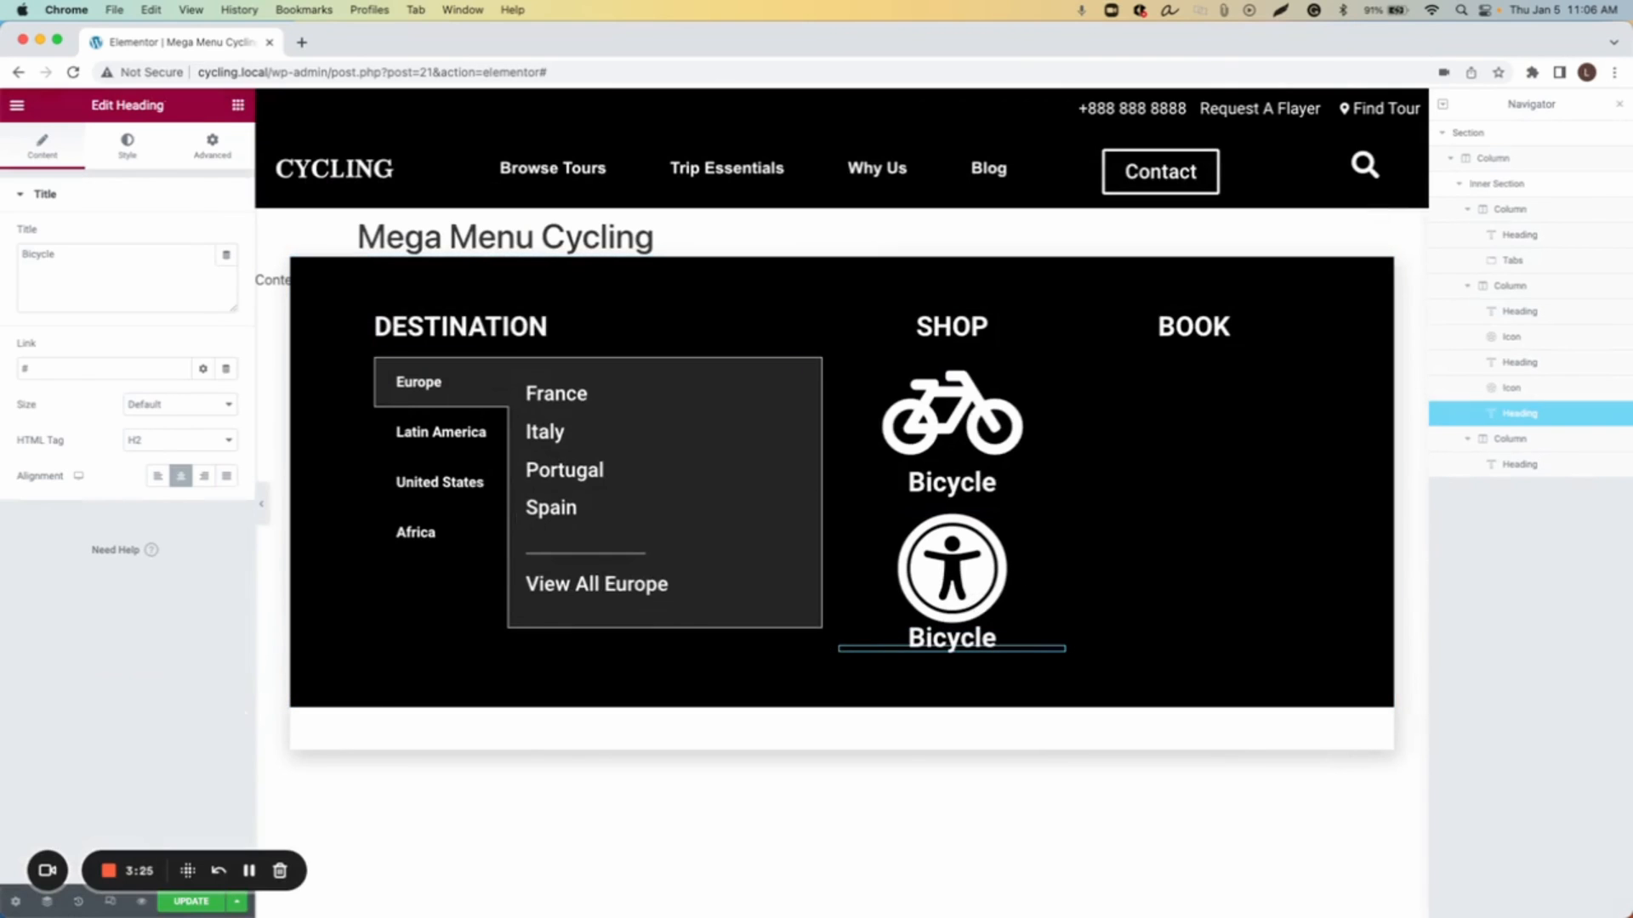
# Step: Rename the copied heading to Accessories
pyautogui.doubleClick(72, 257)
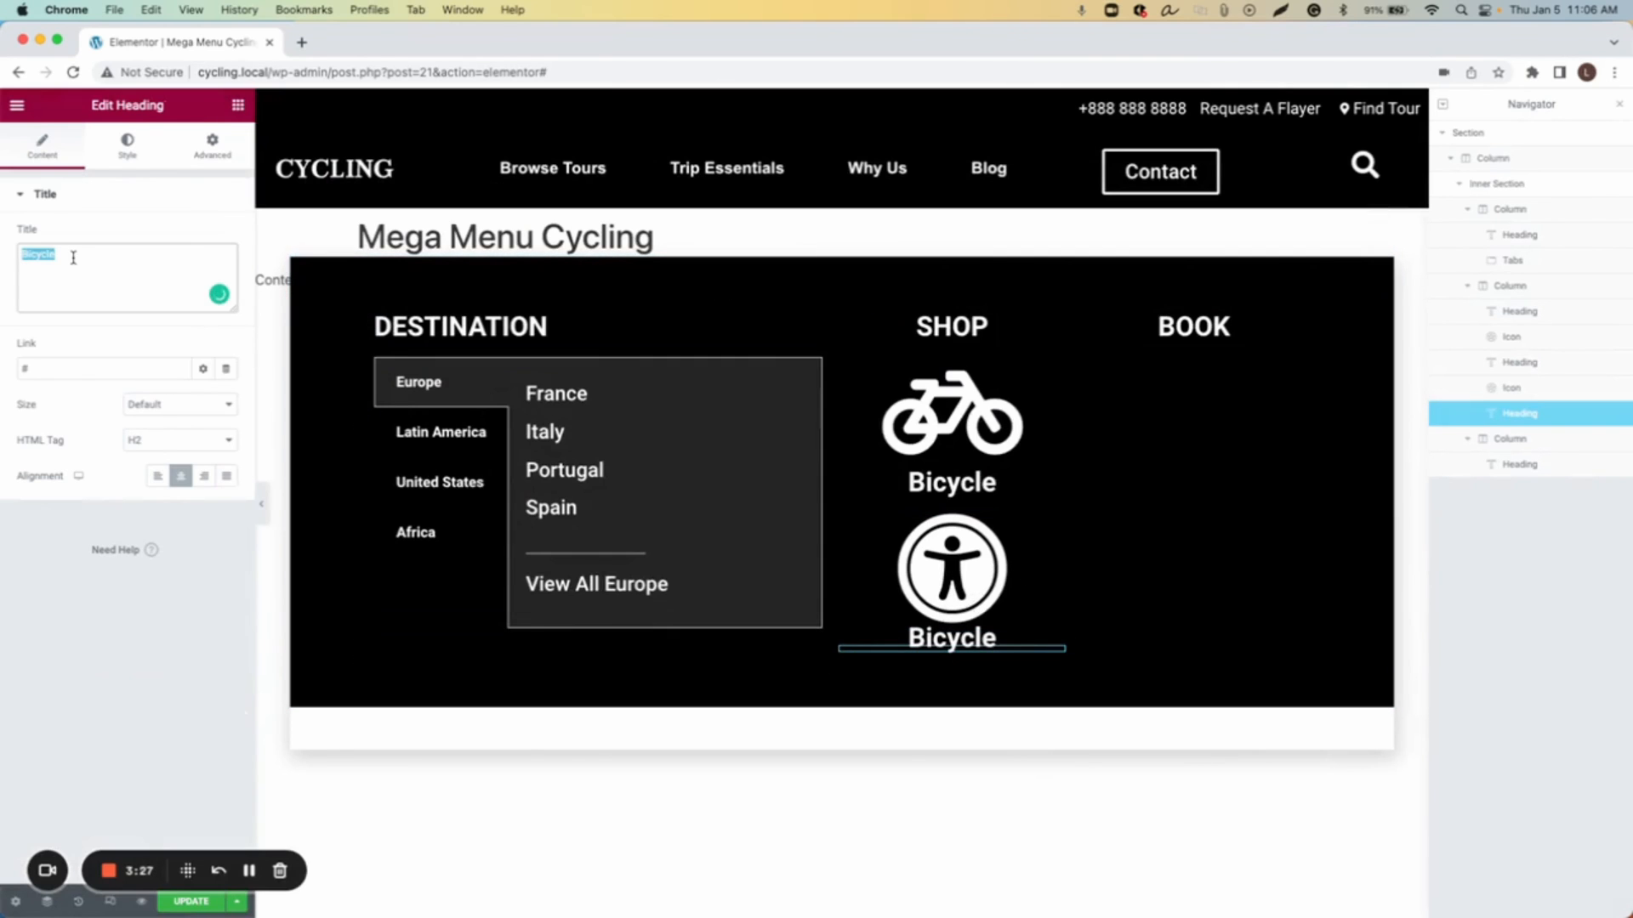
pyautogui.write('Acc')
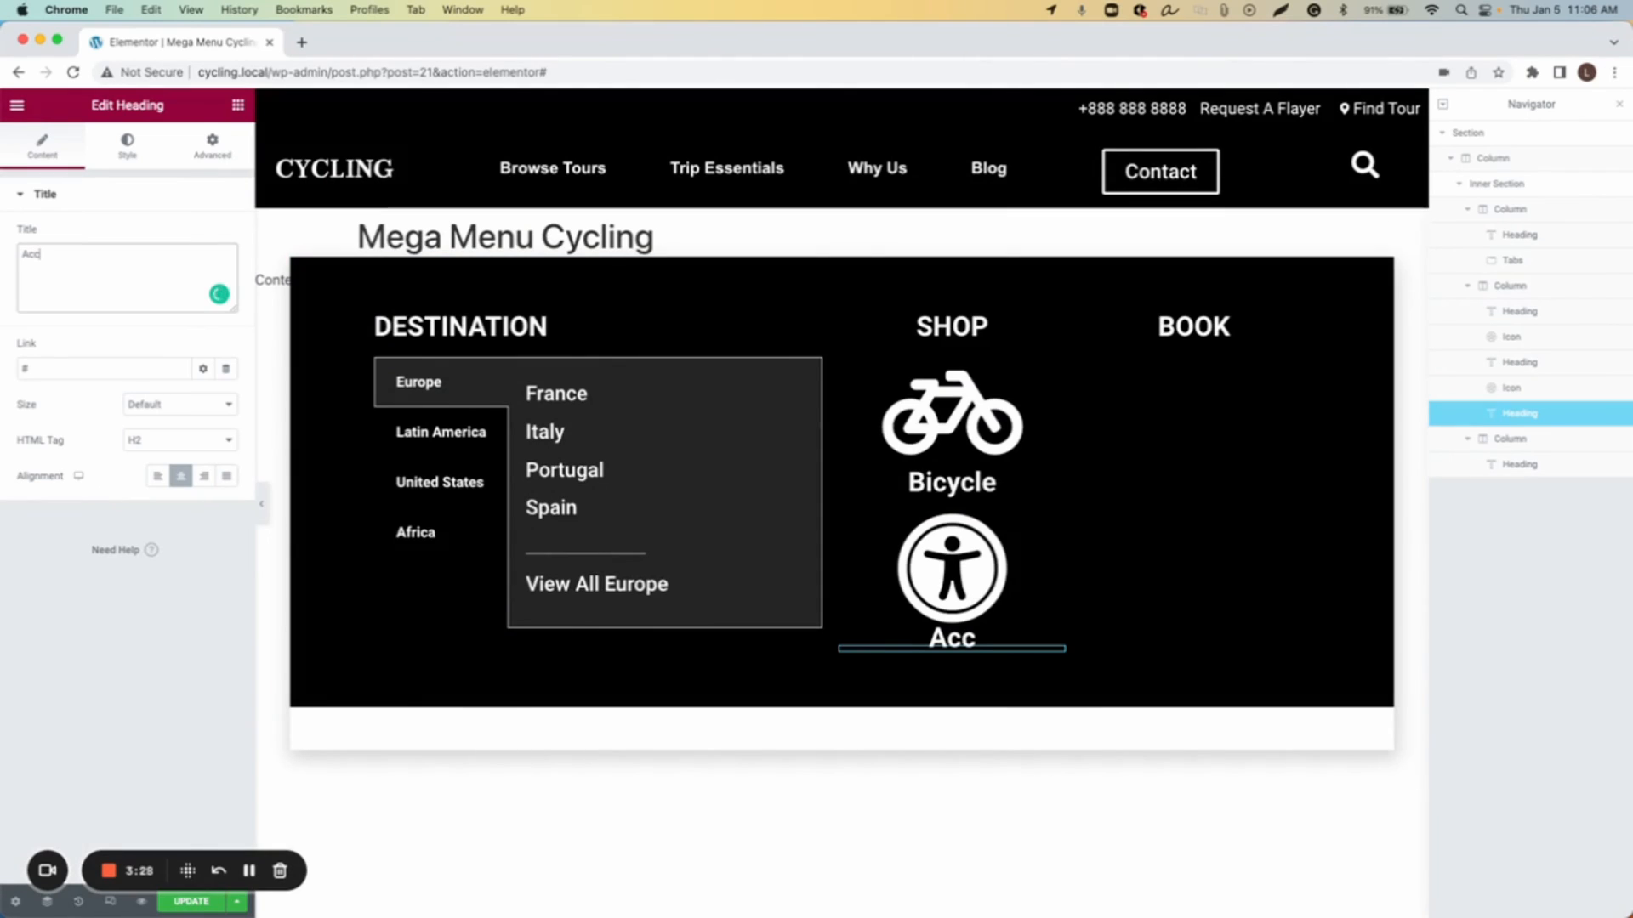
pyautogui.write('essories')
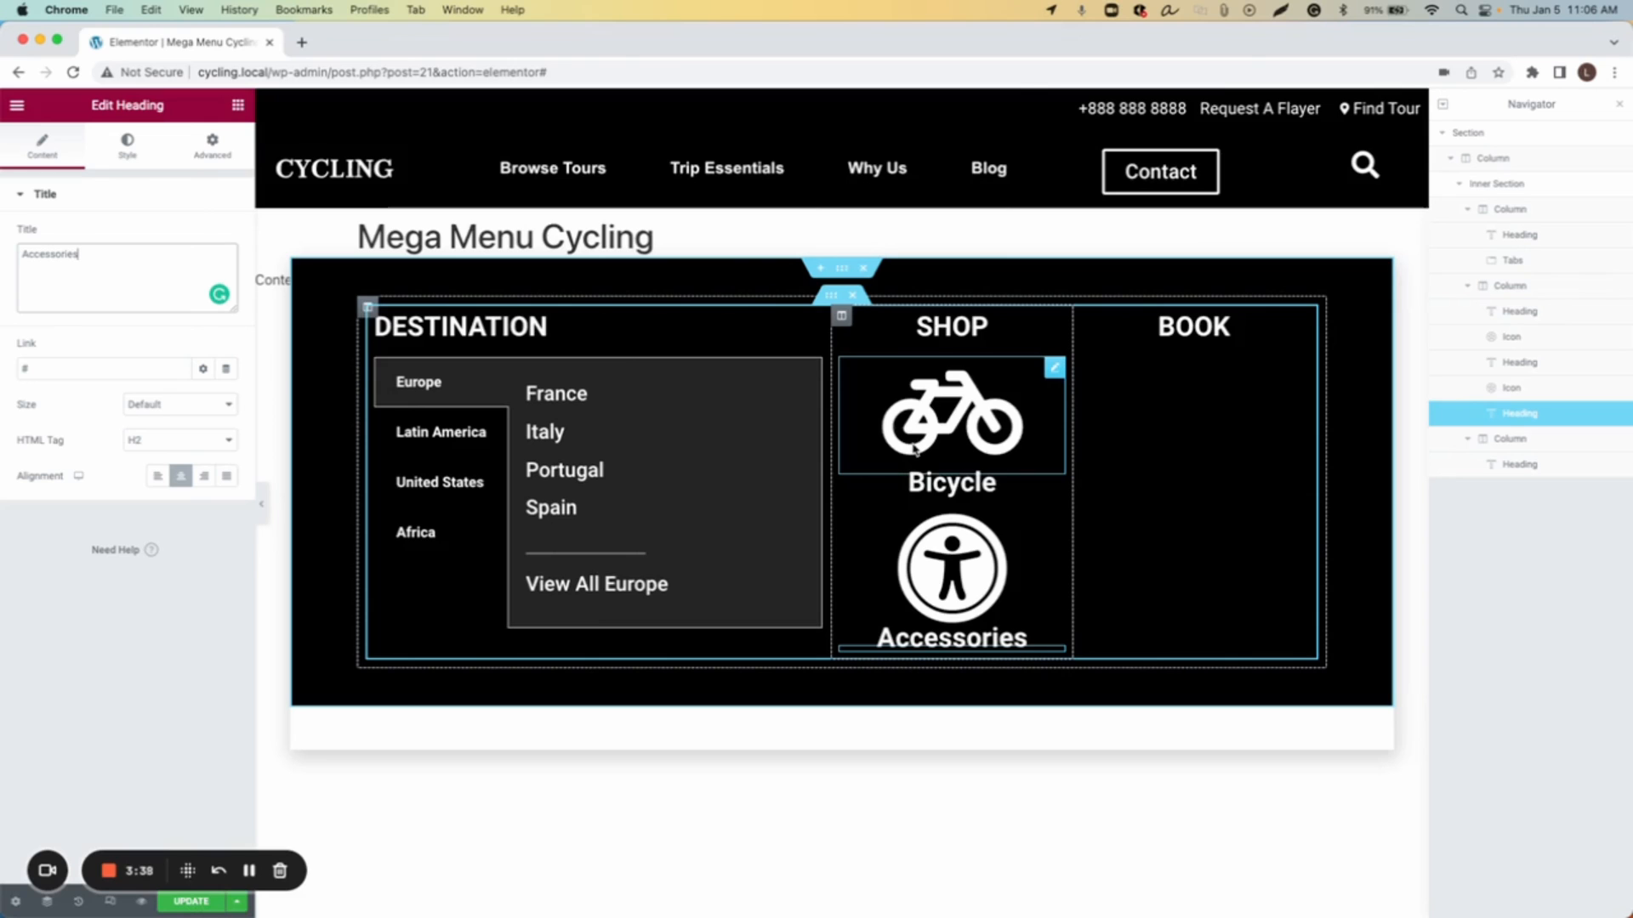
# Step: Set the accessibility icon's link to #
pyautogui.click(960, 462)
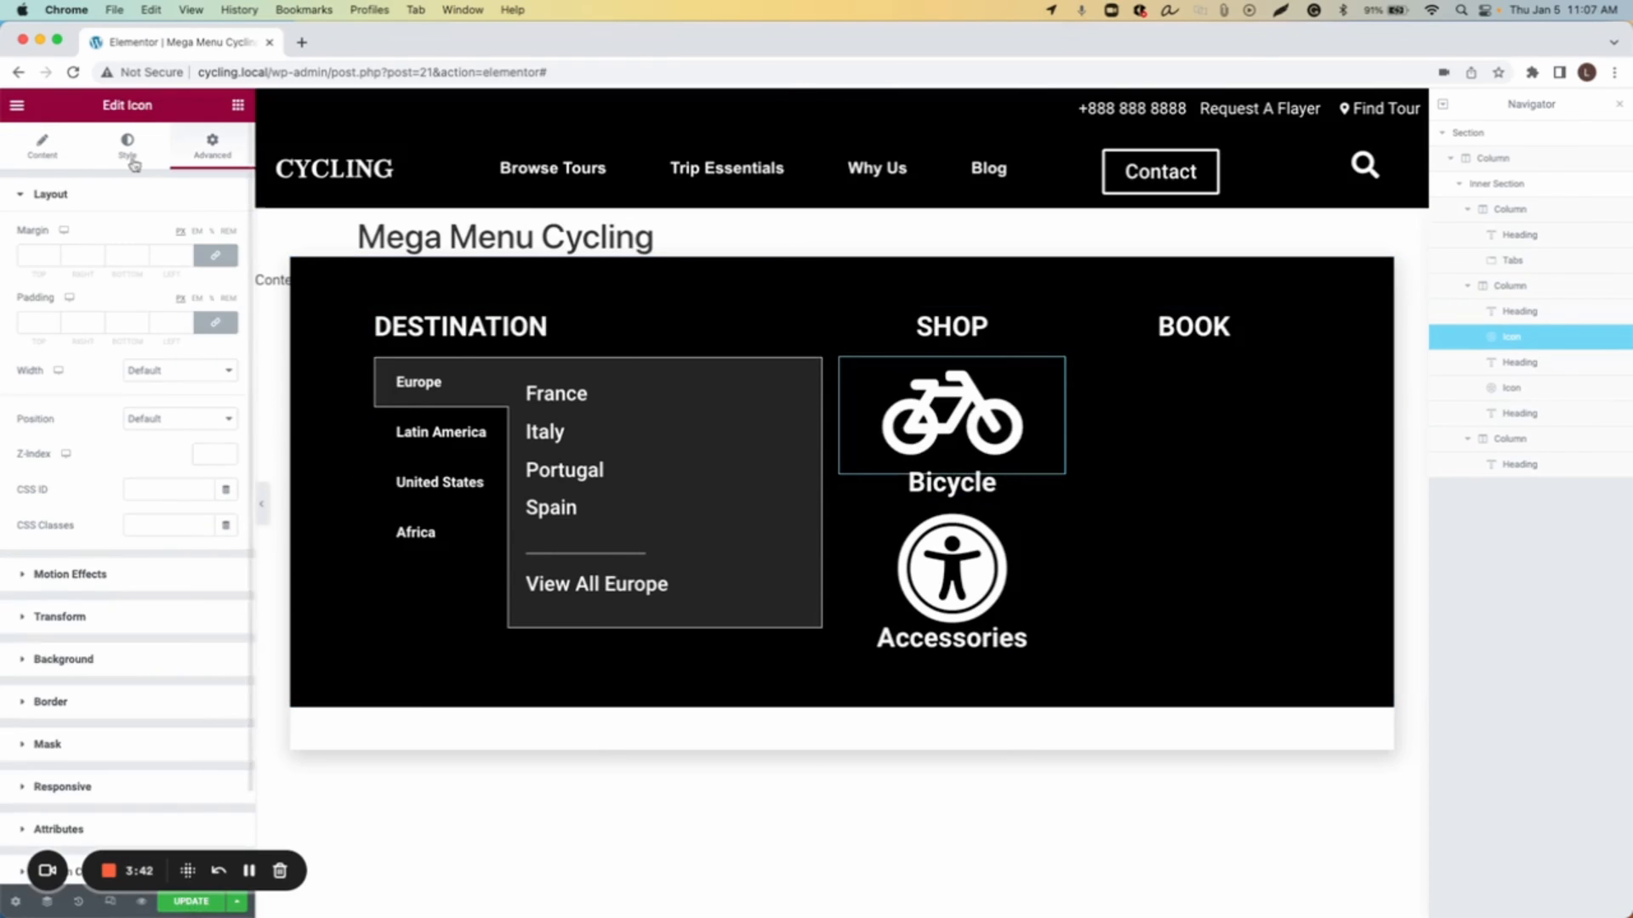
pyautogui.click(89, 418)
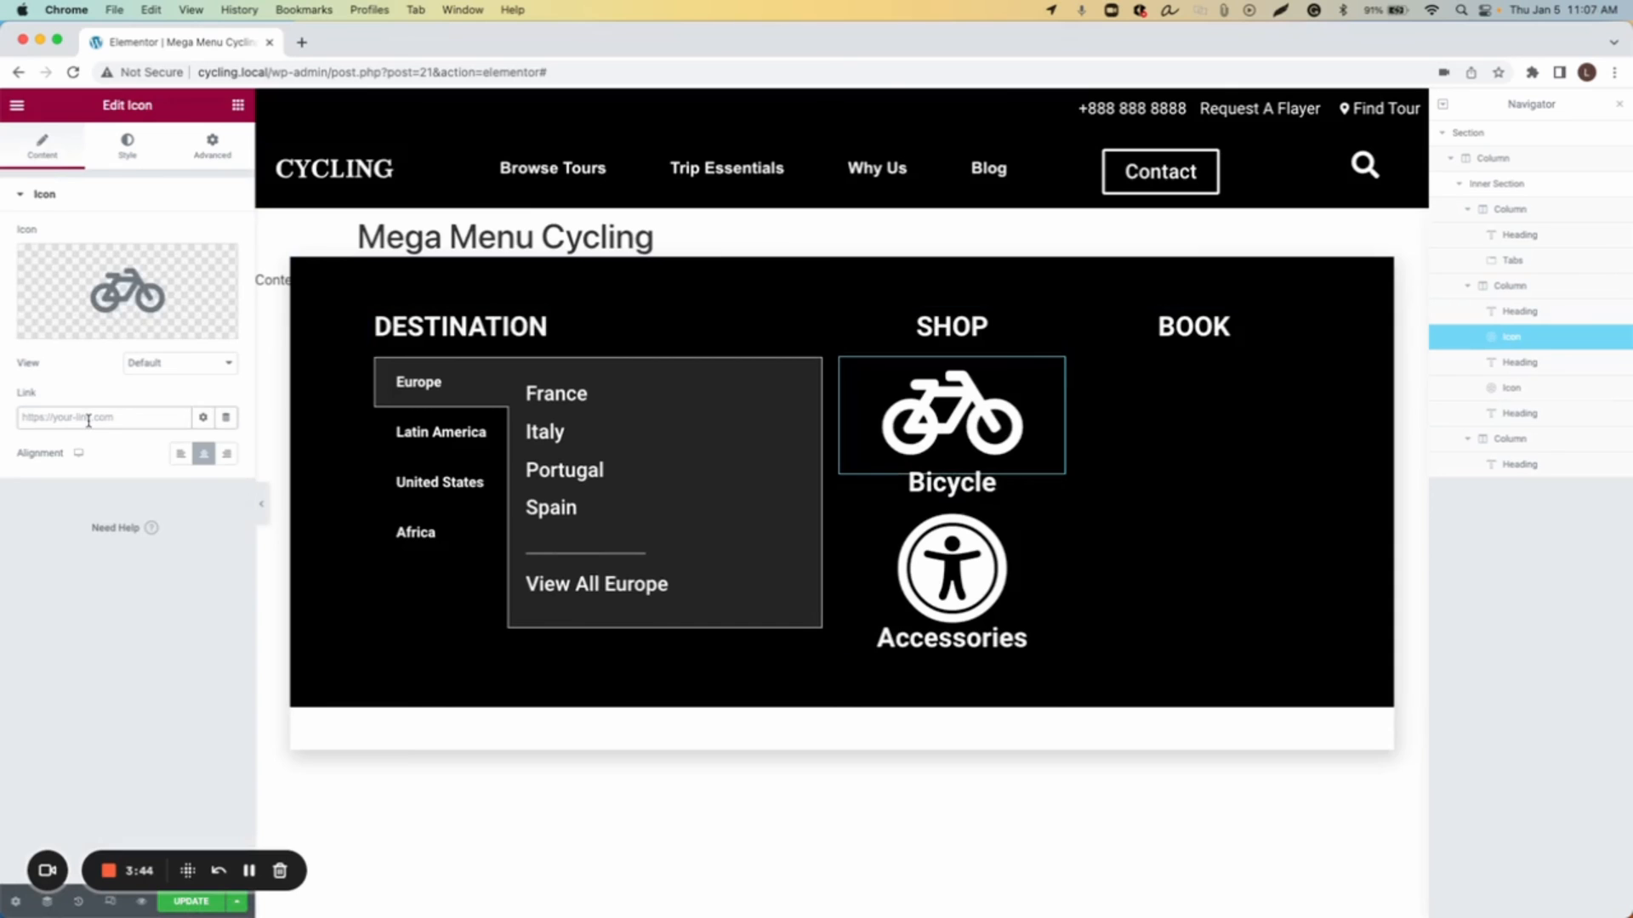
pyautogui.click(1021, 567)
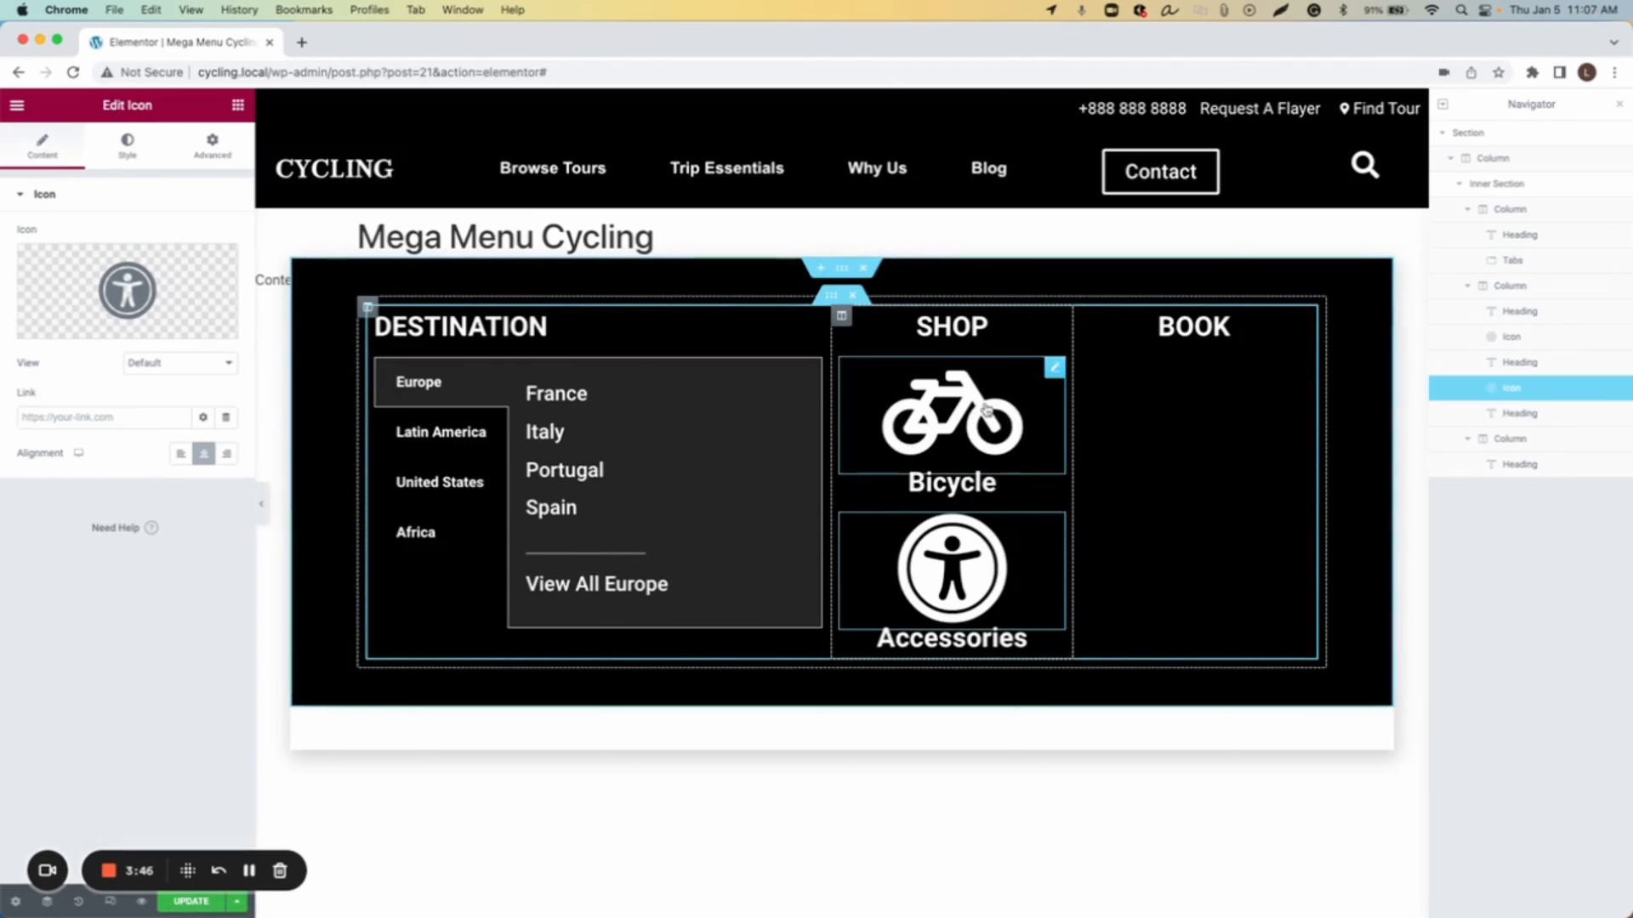
pyautogui.click(65, 417)
pyautogui.write('#')
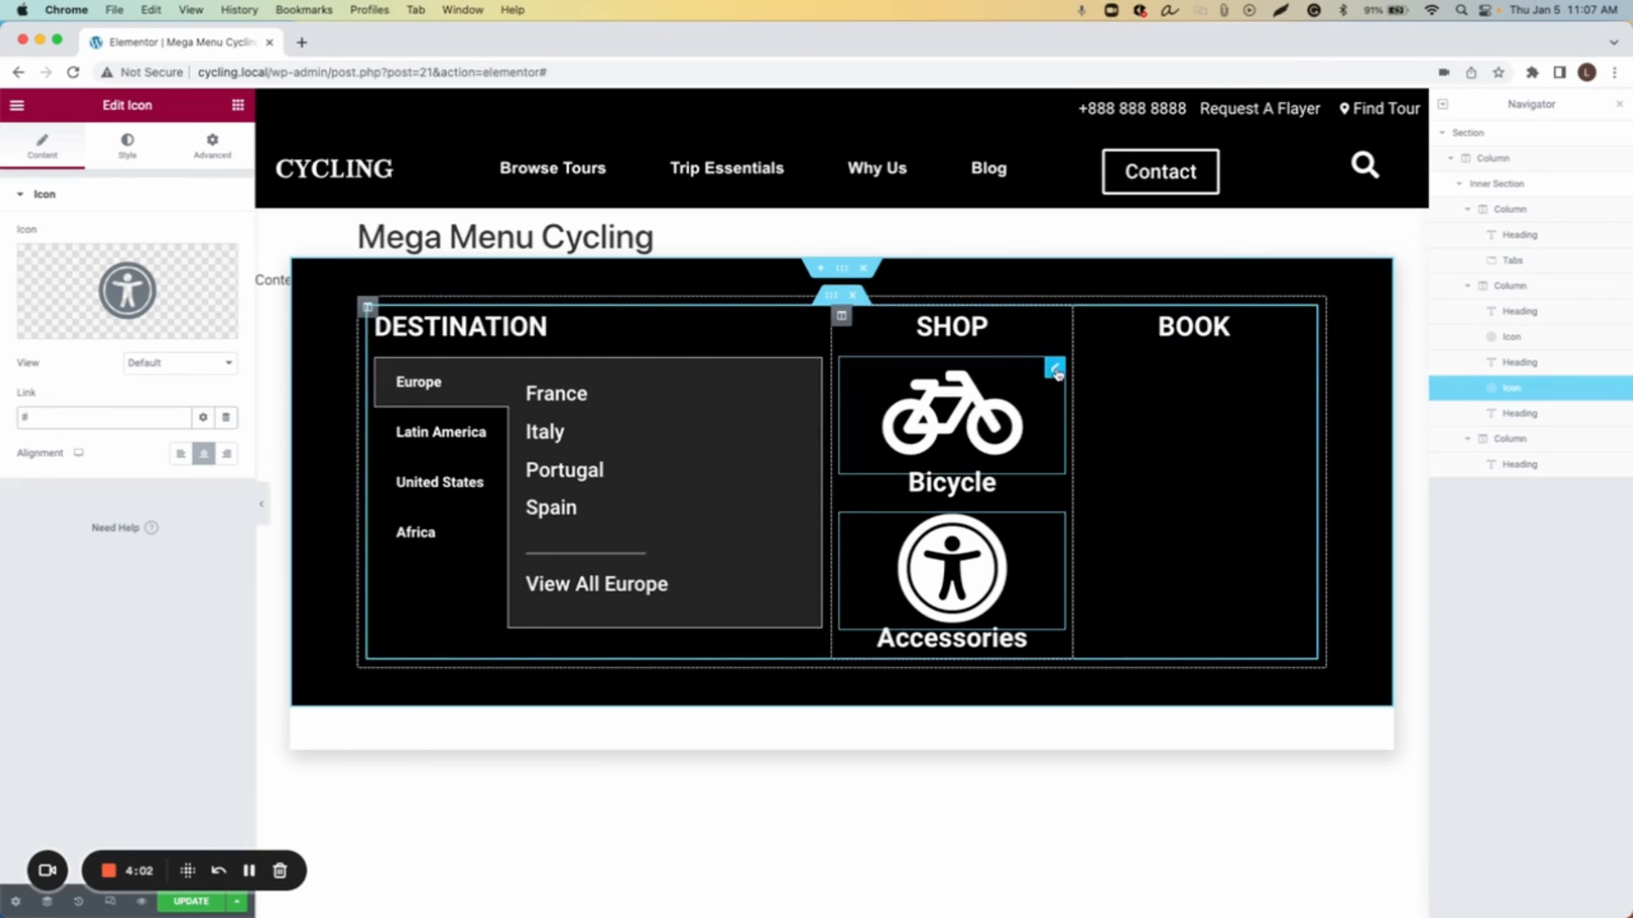
# Step: Duplicate the bicycle icon and move the copy under the Book heading in the third column
pyautogui.rightClick(1056, 371)
pyautogui.click(1090, 408)
pyautogui.moveTo(1049, 504); pyautogui.dragTo(1233, 412)
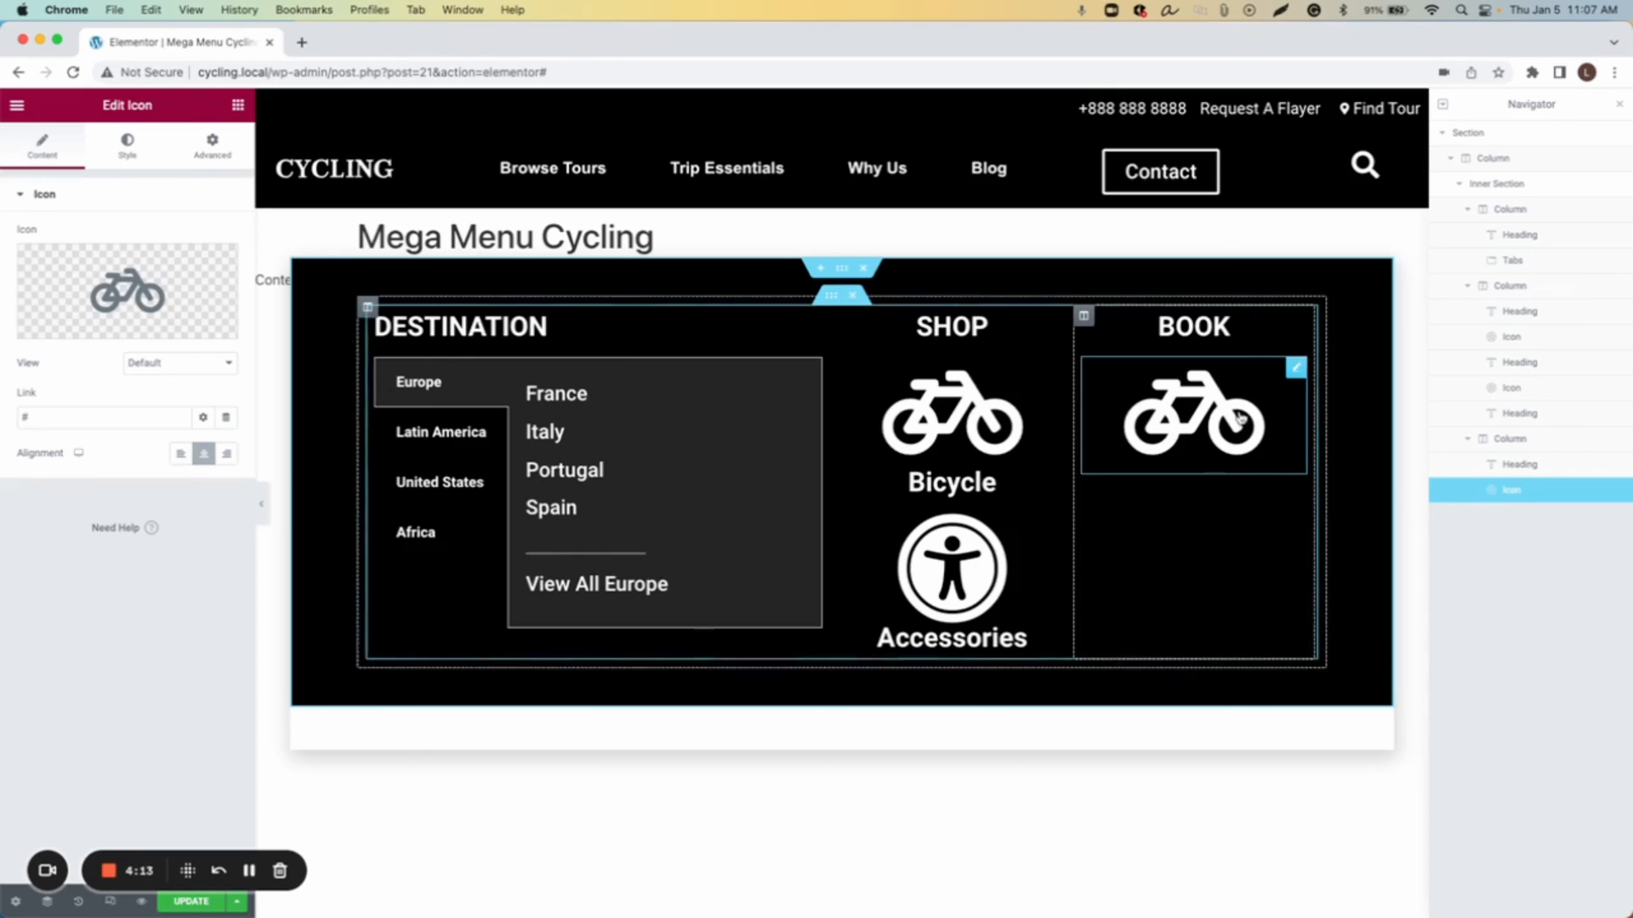
# Step: Replace the Book column's icon with the Plane icon, searching the library for plan
pyautogui.click(73, 276)
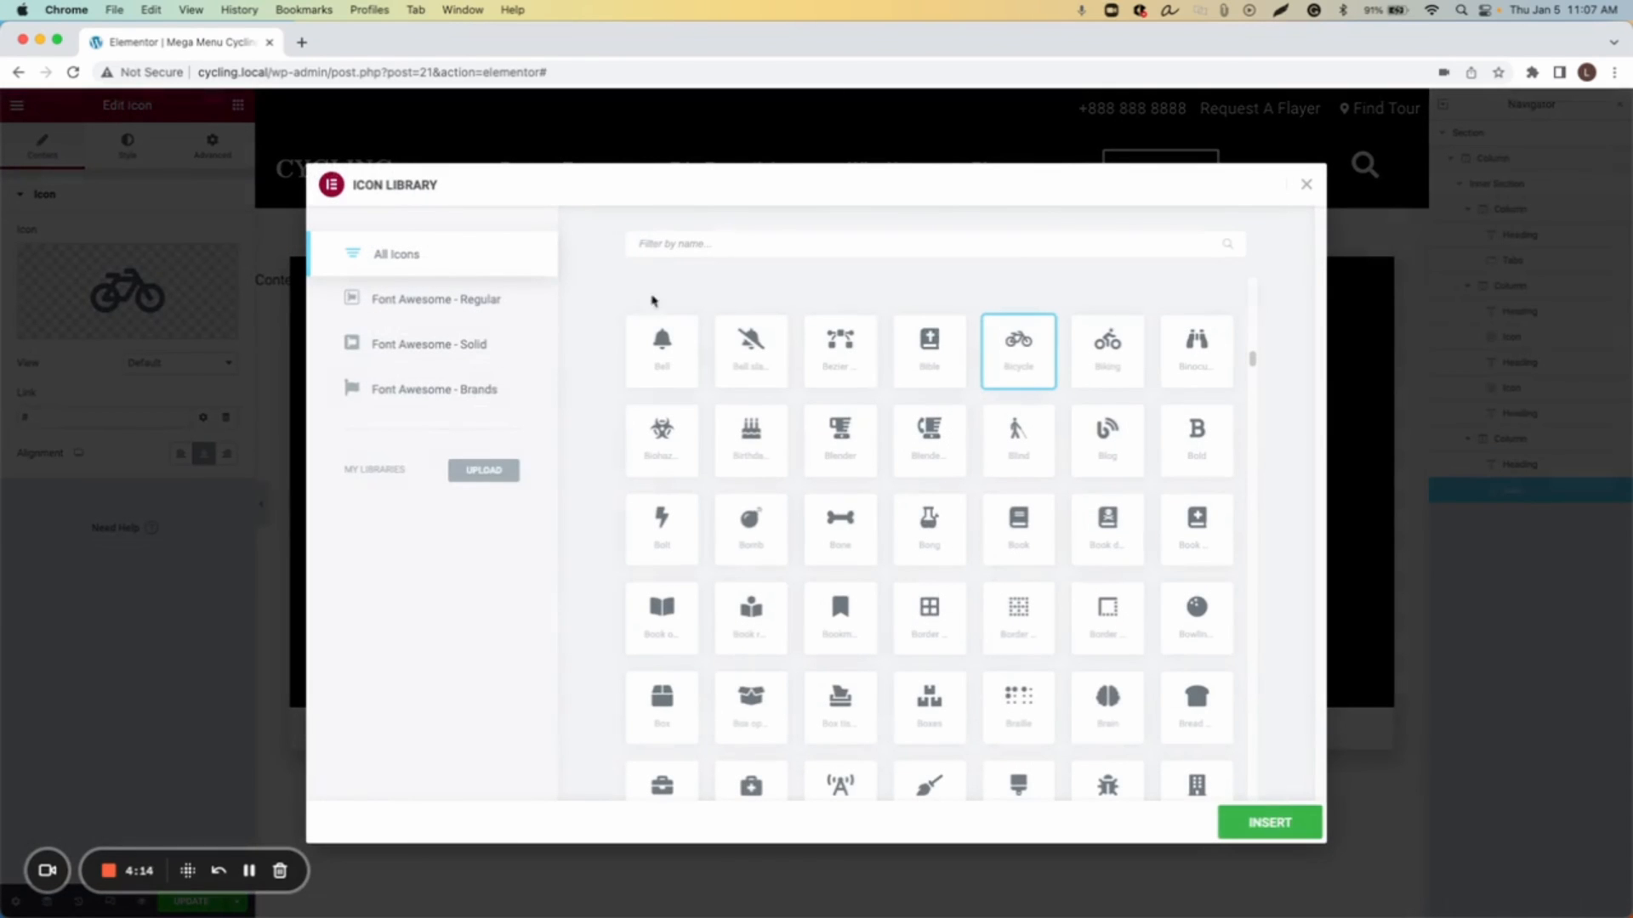
pyautogui.write('air')
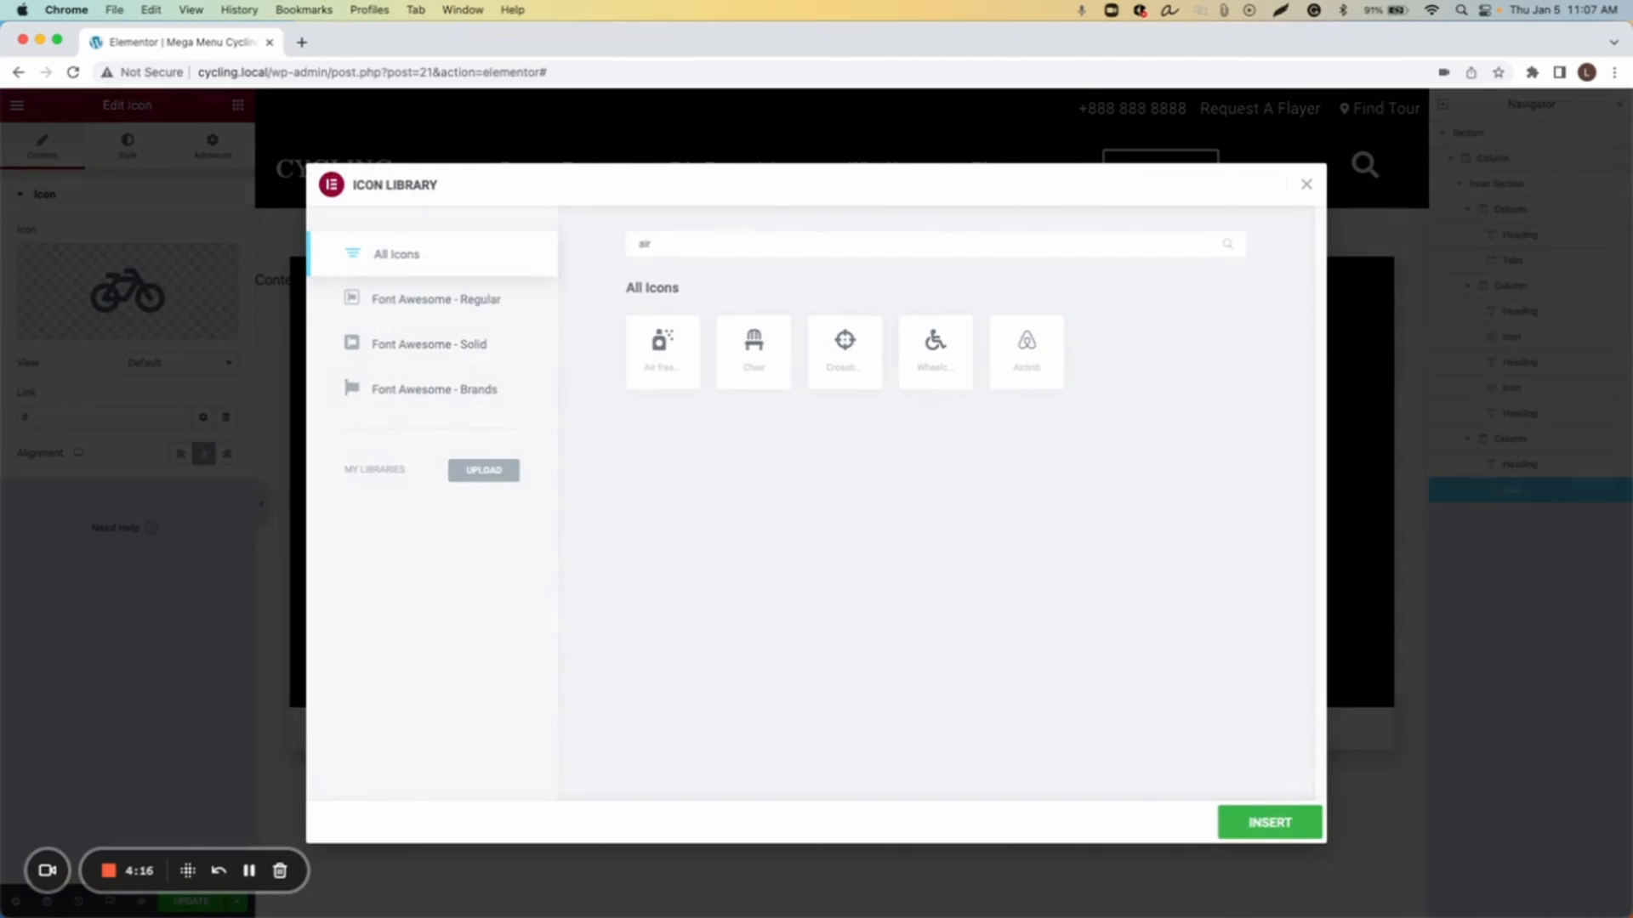
pyautogui.press('BackSpace')
pyautogui.press('BackSpace')
pyautogui.press('BackSpace')
pyautogui.write('plan')
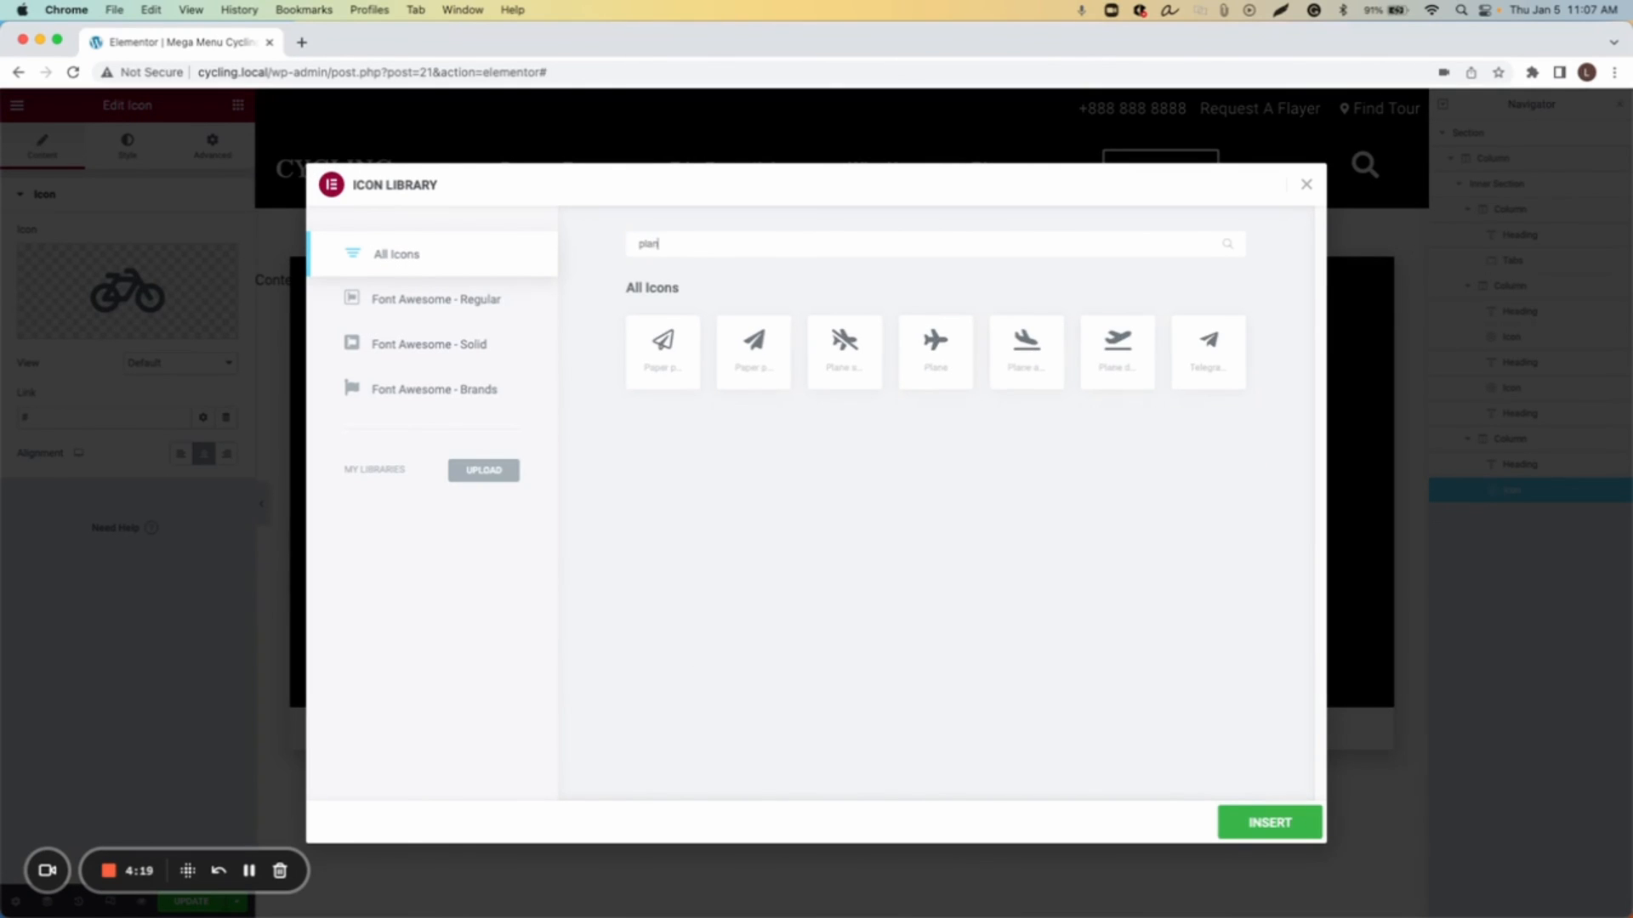
pyautogui.click(935, 374)
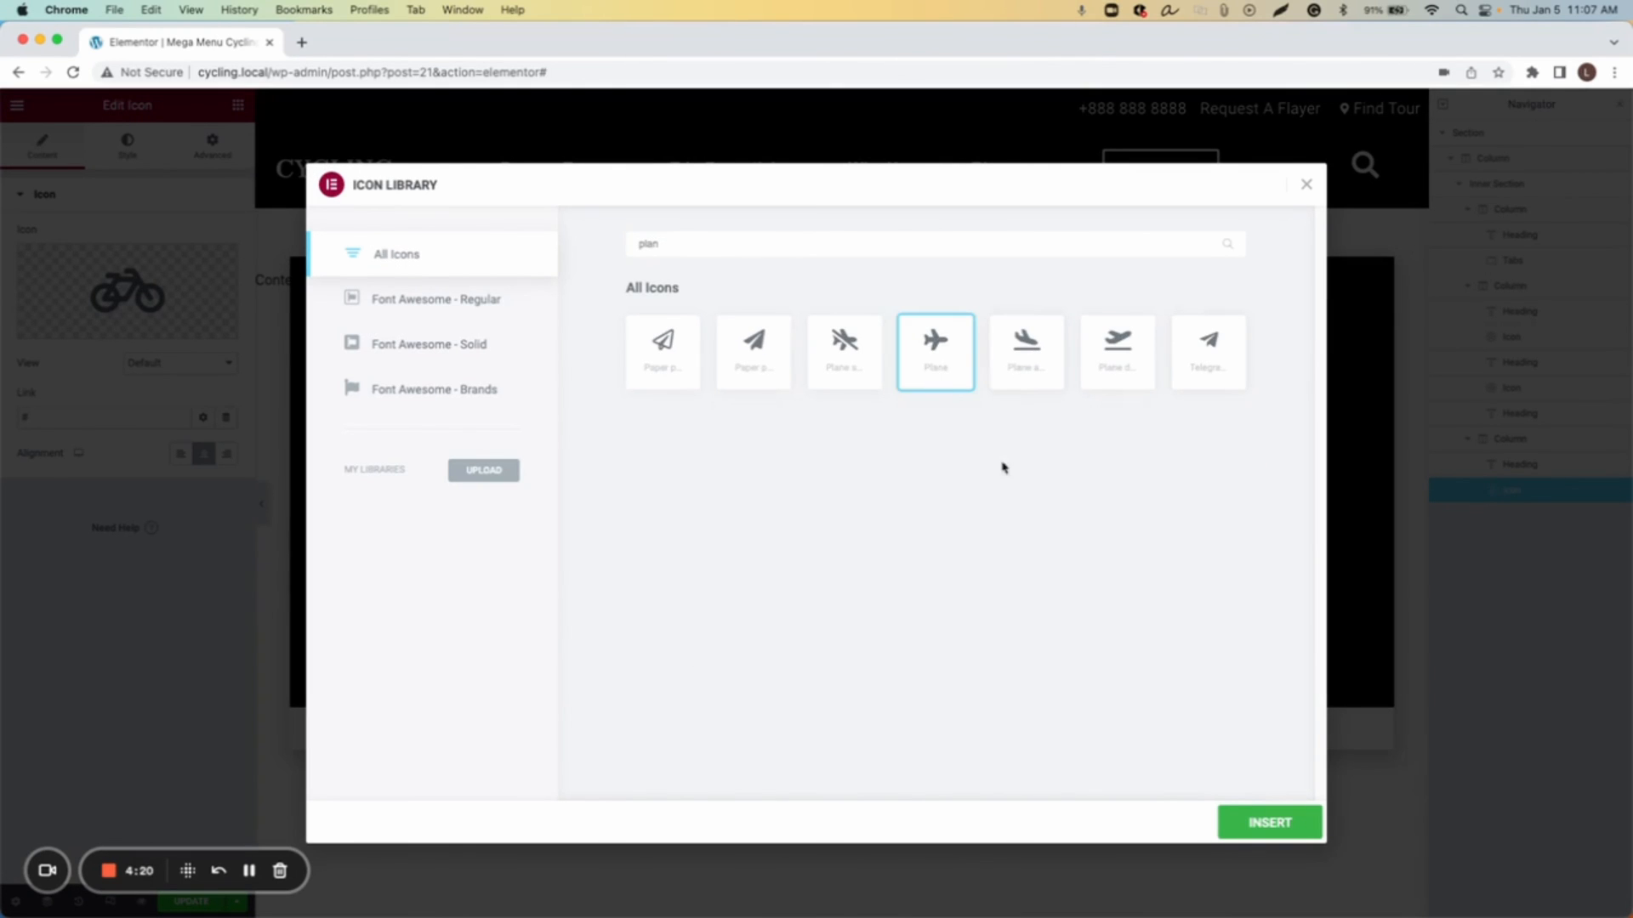
pyautogui.click(1256, 821)
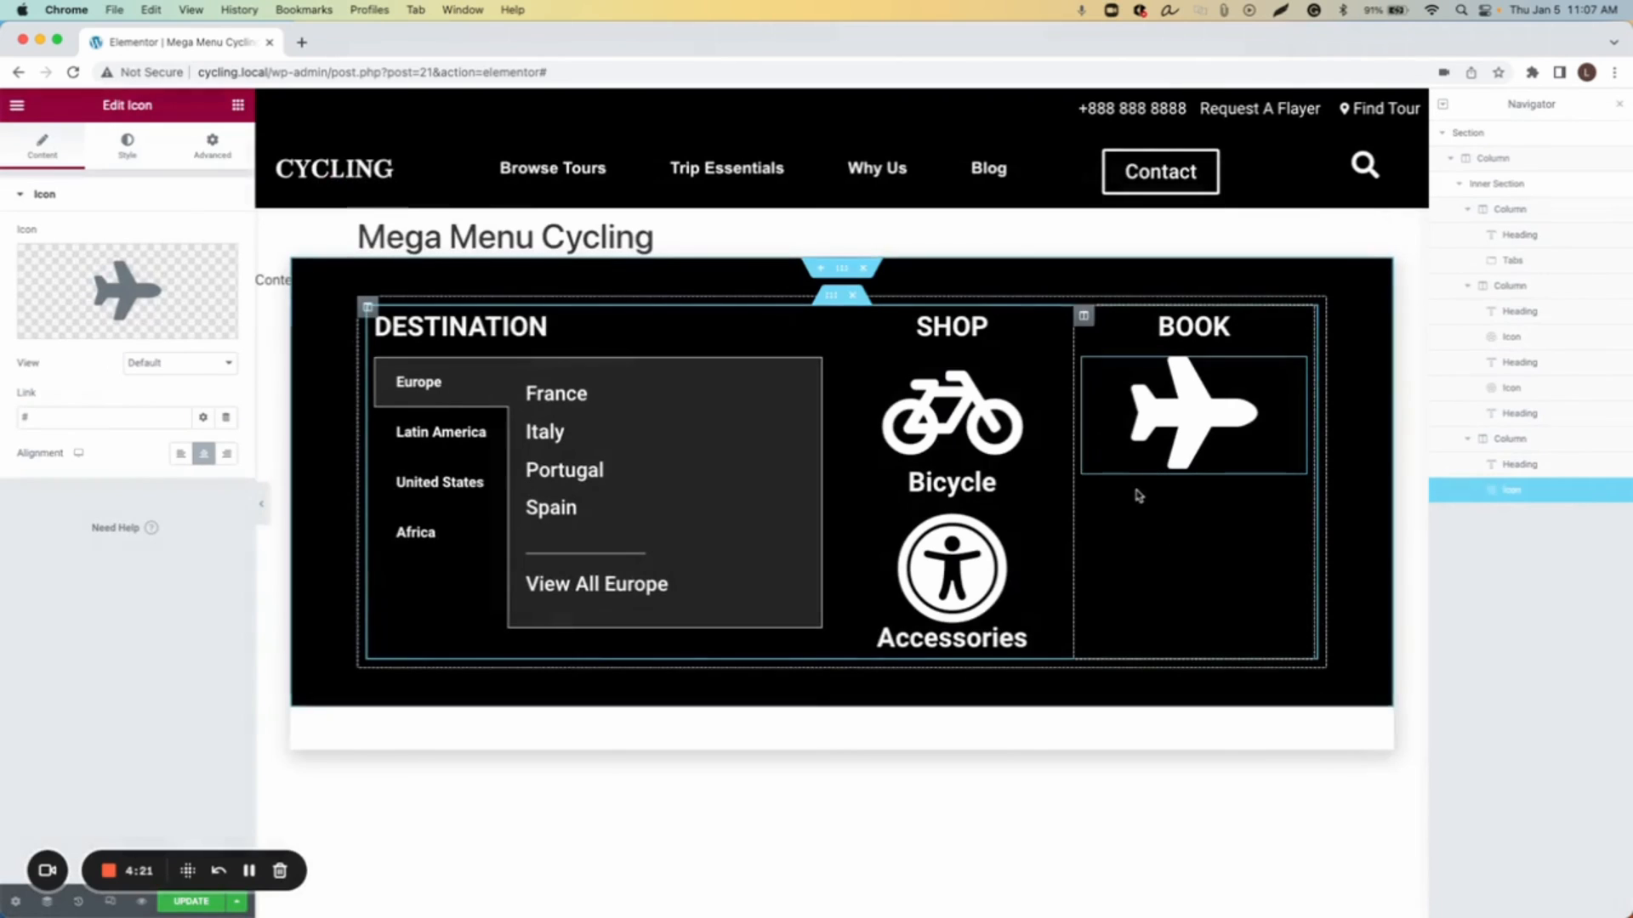
# Step: Duplicate the Bicycle heading and move the copy under the Plane icon in the Book column
pyautogui.rightClick(1054, 502)
pyautogui.click(1101, 540)
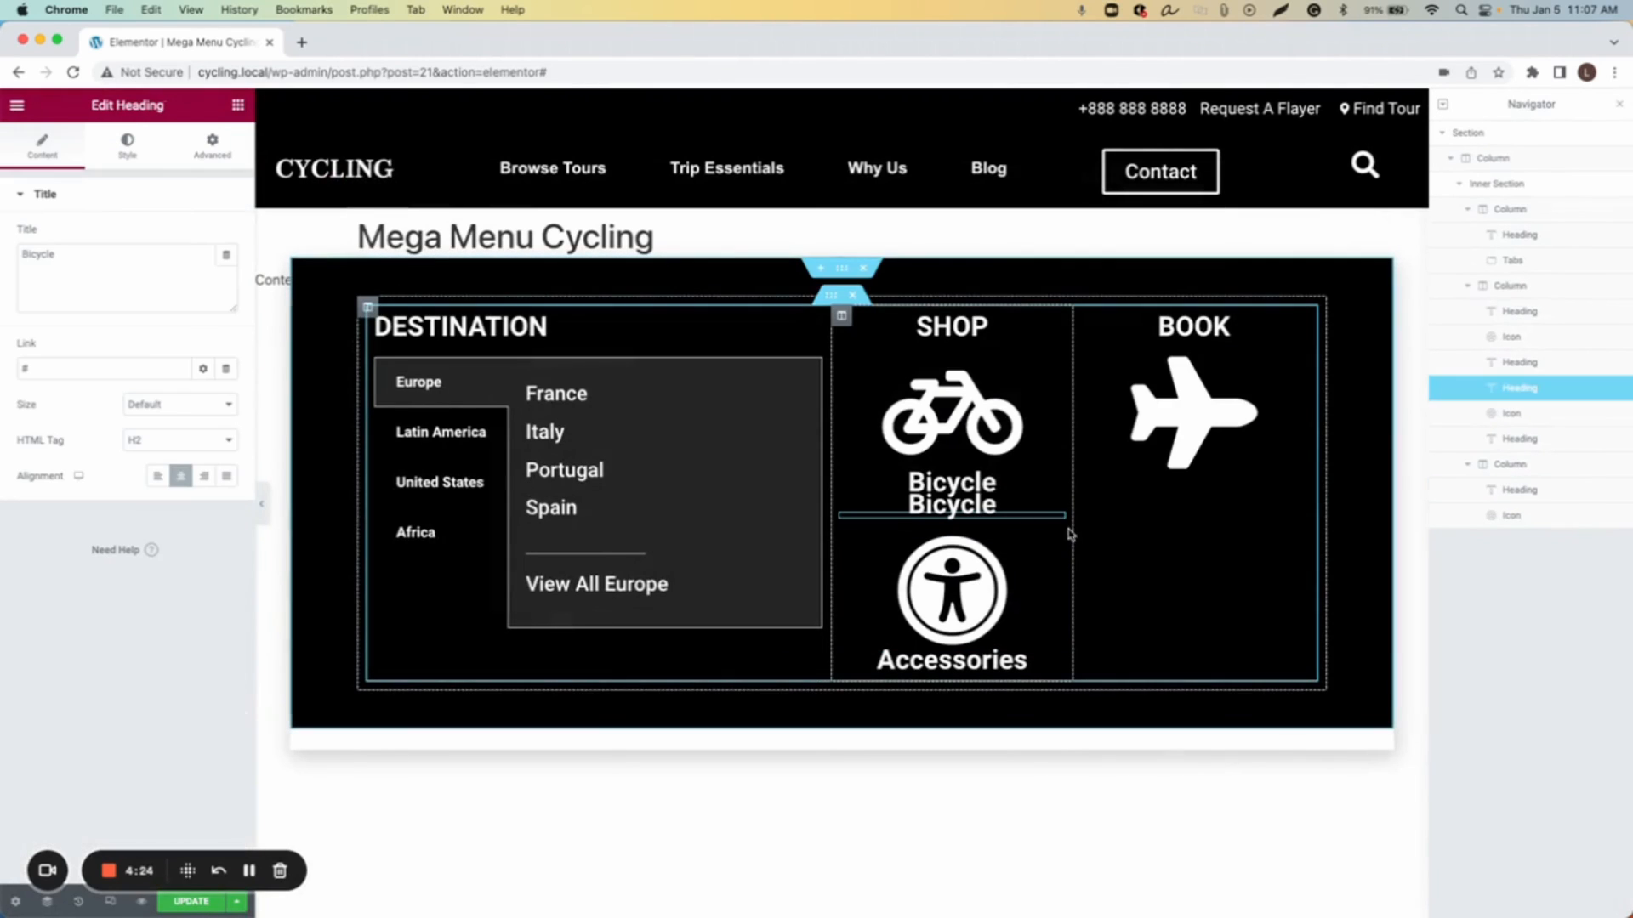
pyautogui.moveTo(1055, 521); pyautogui.dragTo(1191, 503)
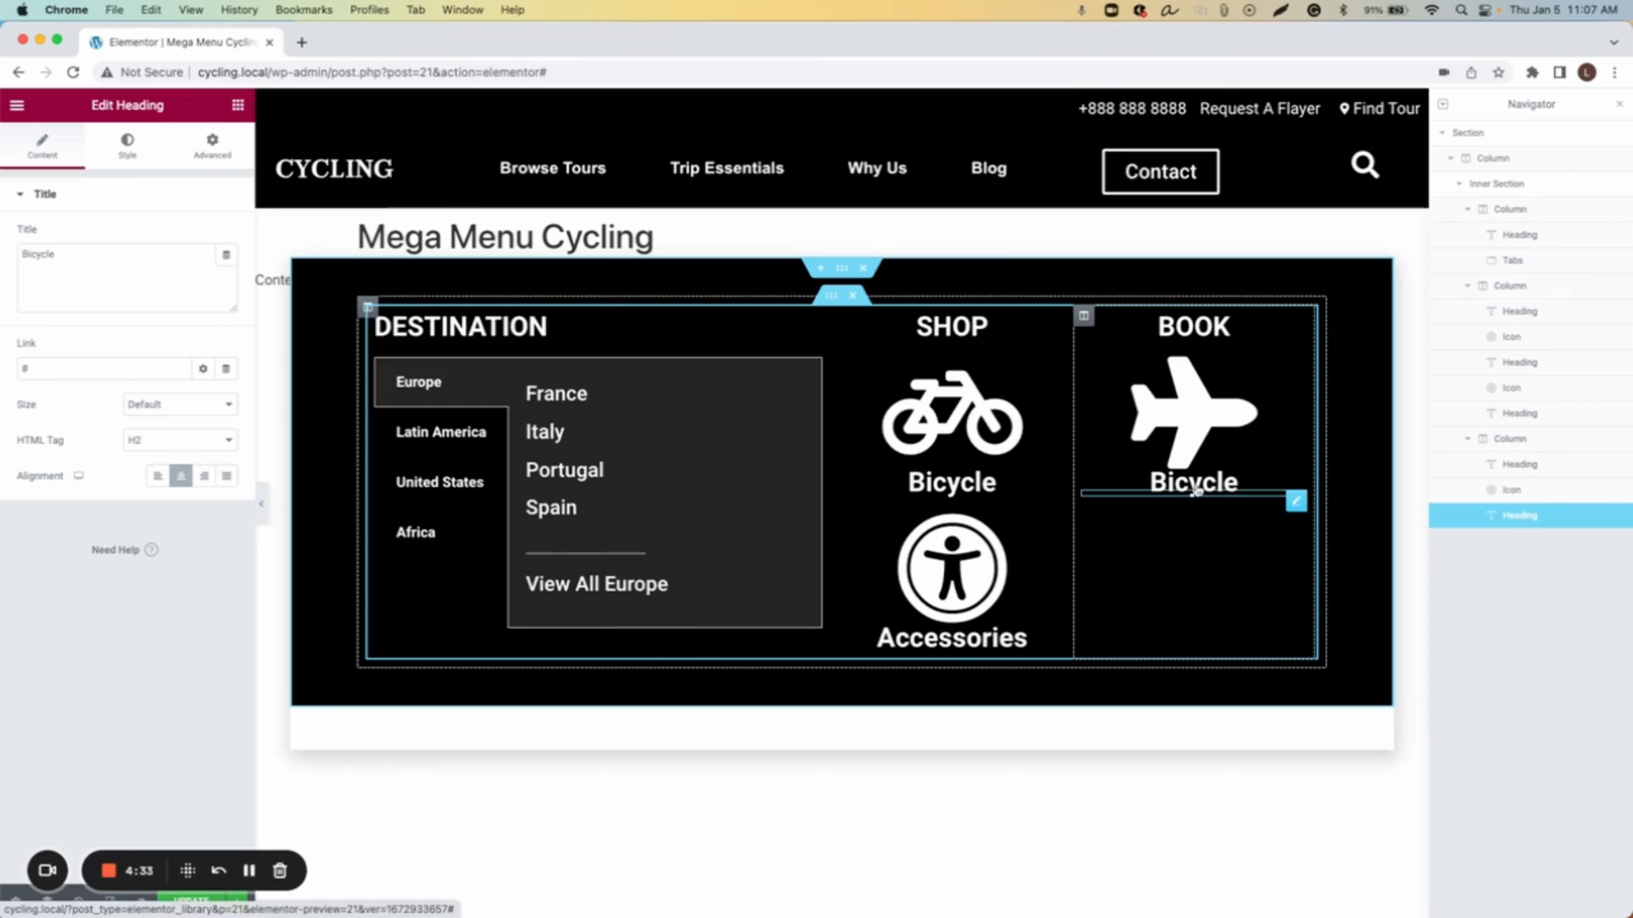
# Step: Rename the copied heading to Book With Us
pyautogui.doubleClick(112, 253)
pyautogui.write('Book With Us')
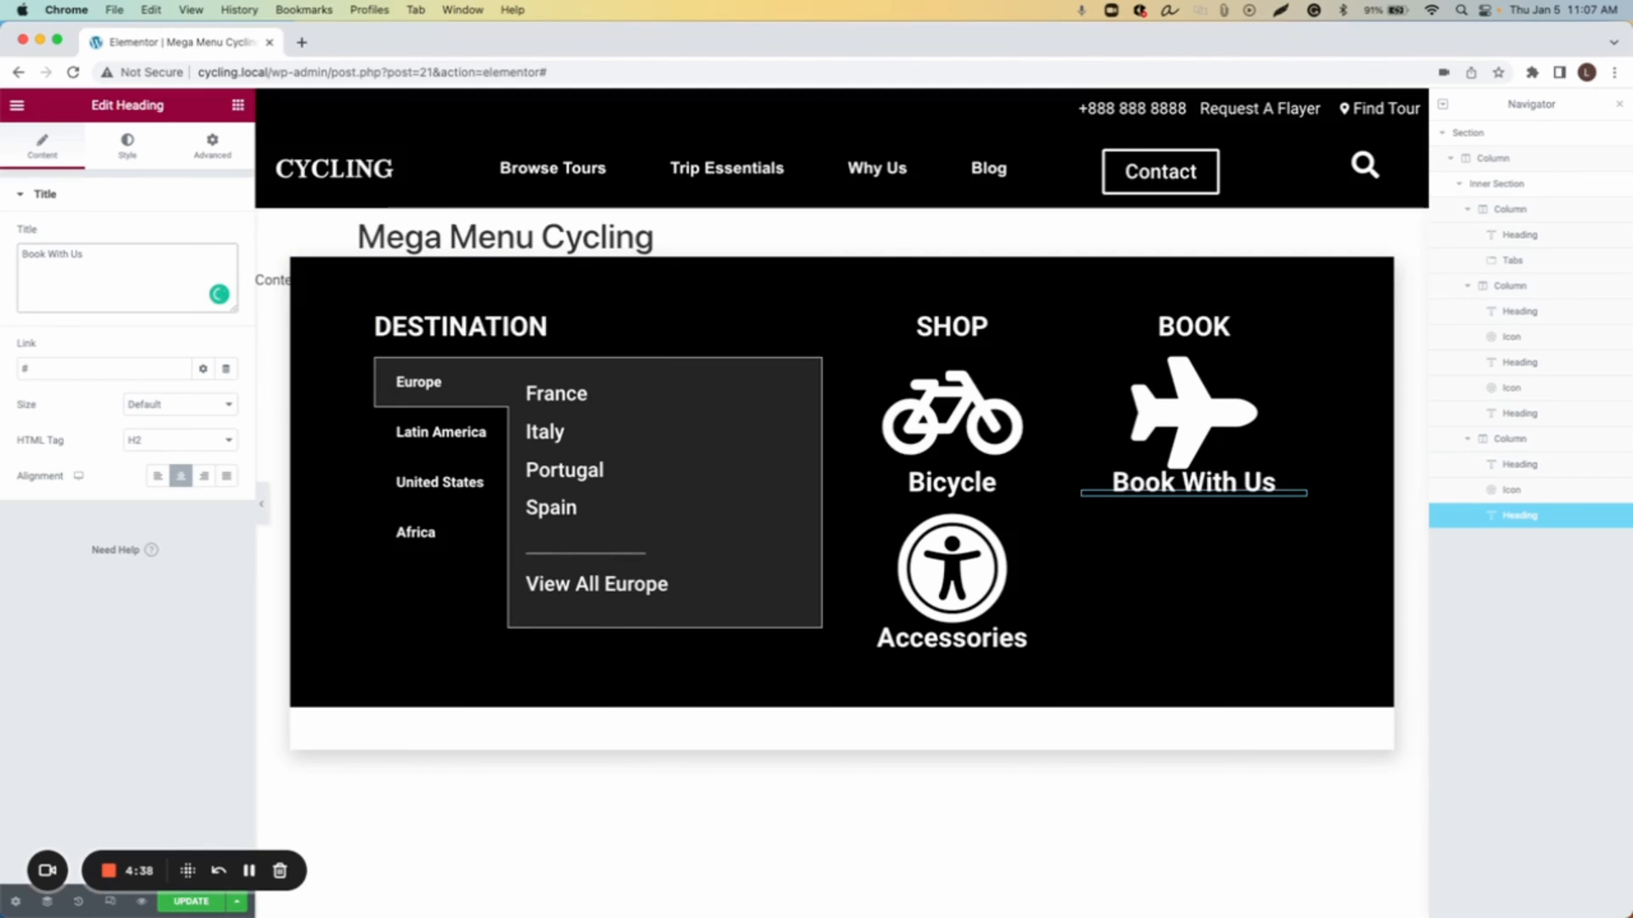
# Step: Duplicate the Plane icon in the Book column and place the copy below the Book With Us heading
pyautogui.rightClick(1296, 368)
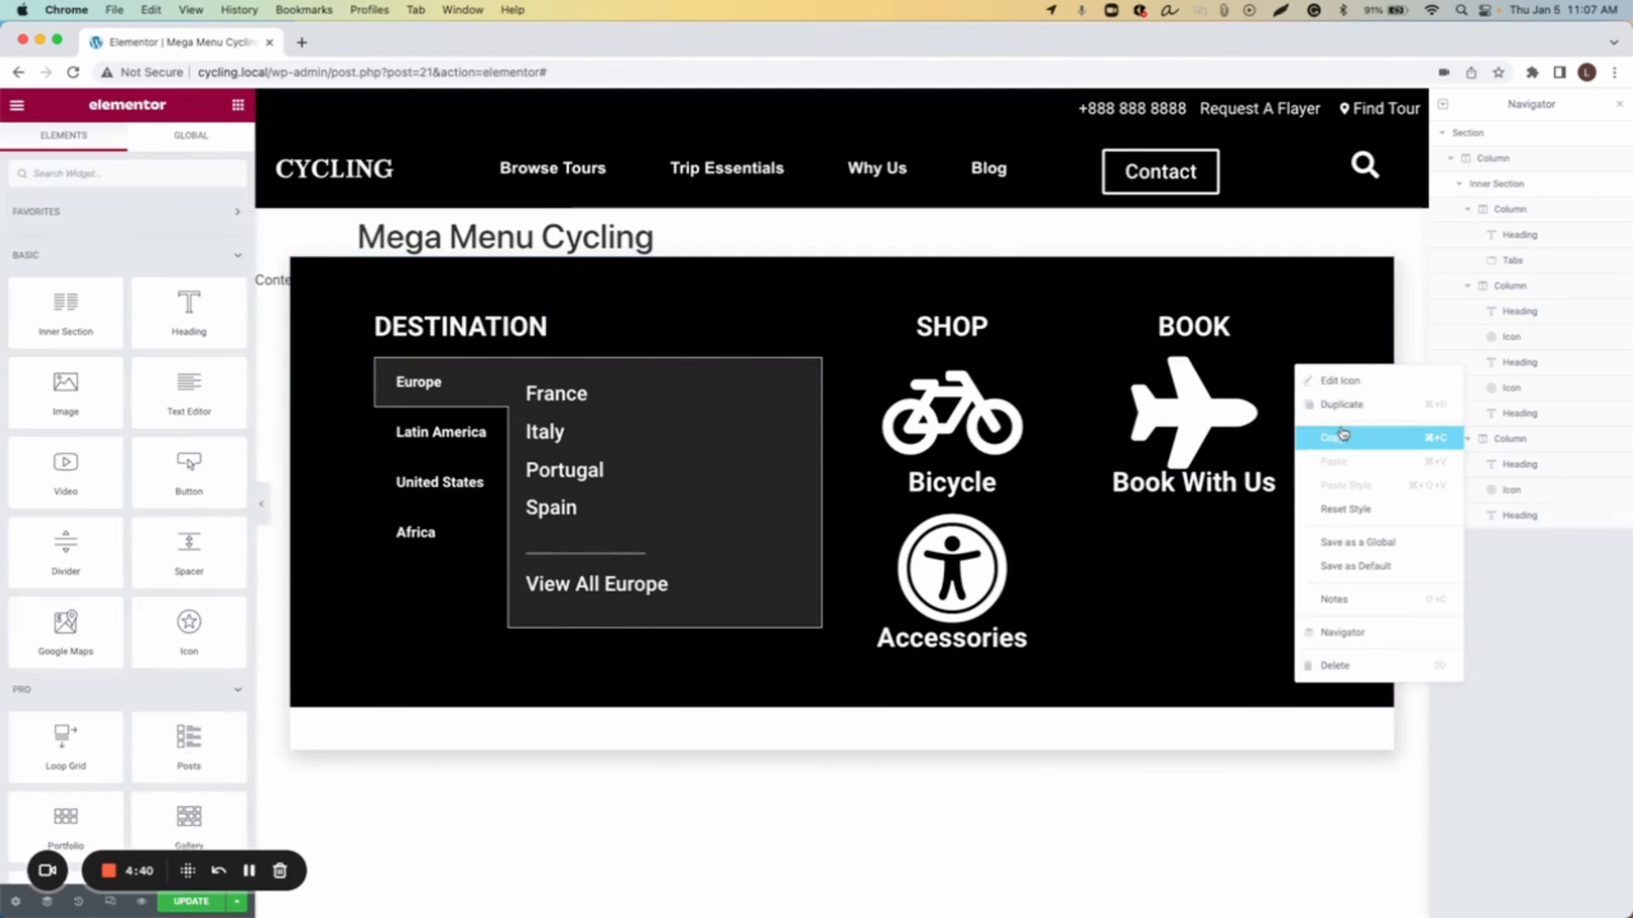
pyautogui.click(1335, 407)
pyautogui.moveTo(1275, 539); pyautogui.dragTo(1233, 515)
# Step: Duplicate the Book With Us heading and move the copy beneath the second Plane icon
pyautogui.rightClick(1292, 500)
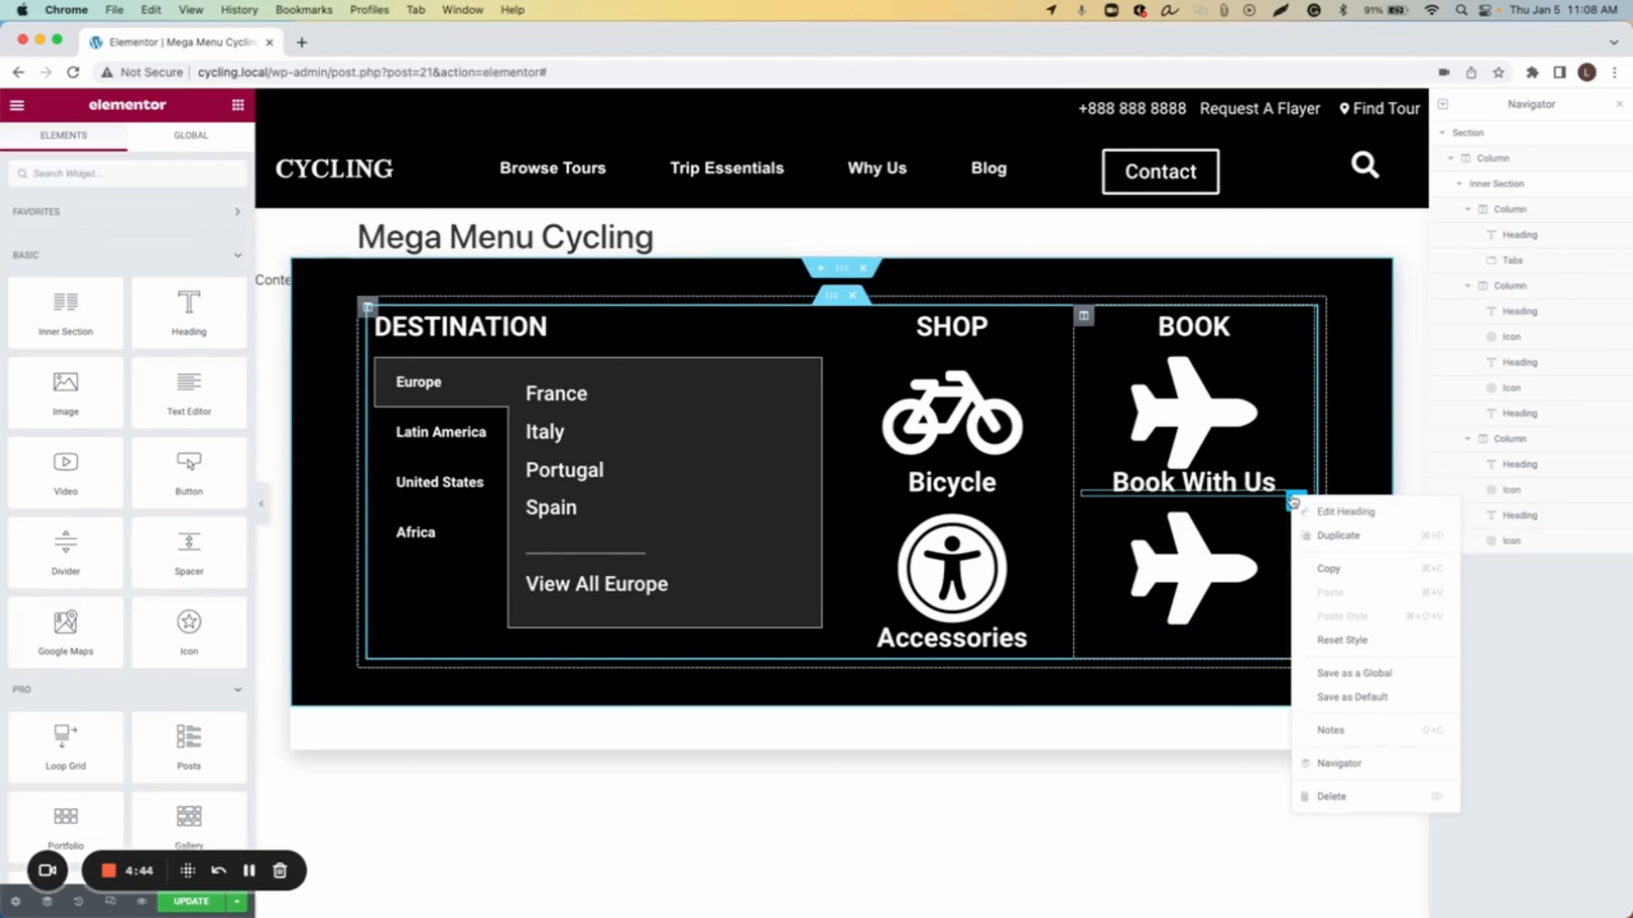
pyautogui.click(1326, 537)
pyautogui.moveTo(1294, 522); pyautogui.dragTo(1170, 567)
pyautogui.click(1170, 566)
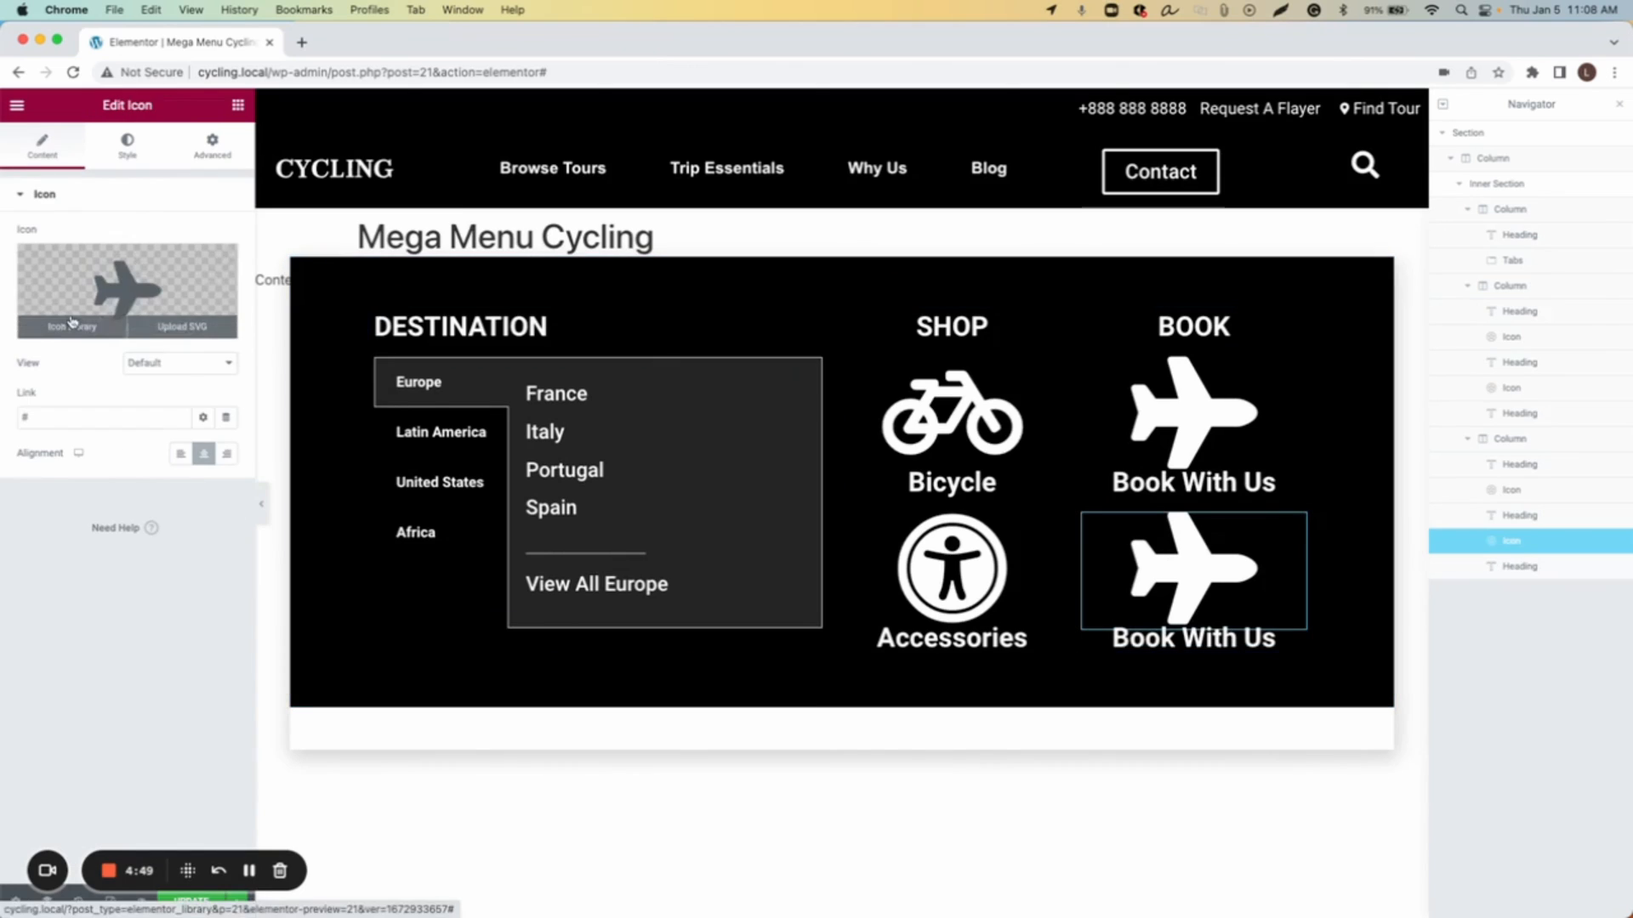
# Step: Replace the second Book icon with the Ticket Alt icon, searching the icon library for tick
pyautogui.click(128, 293)
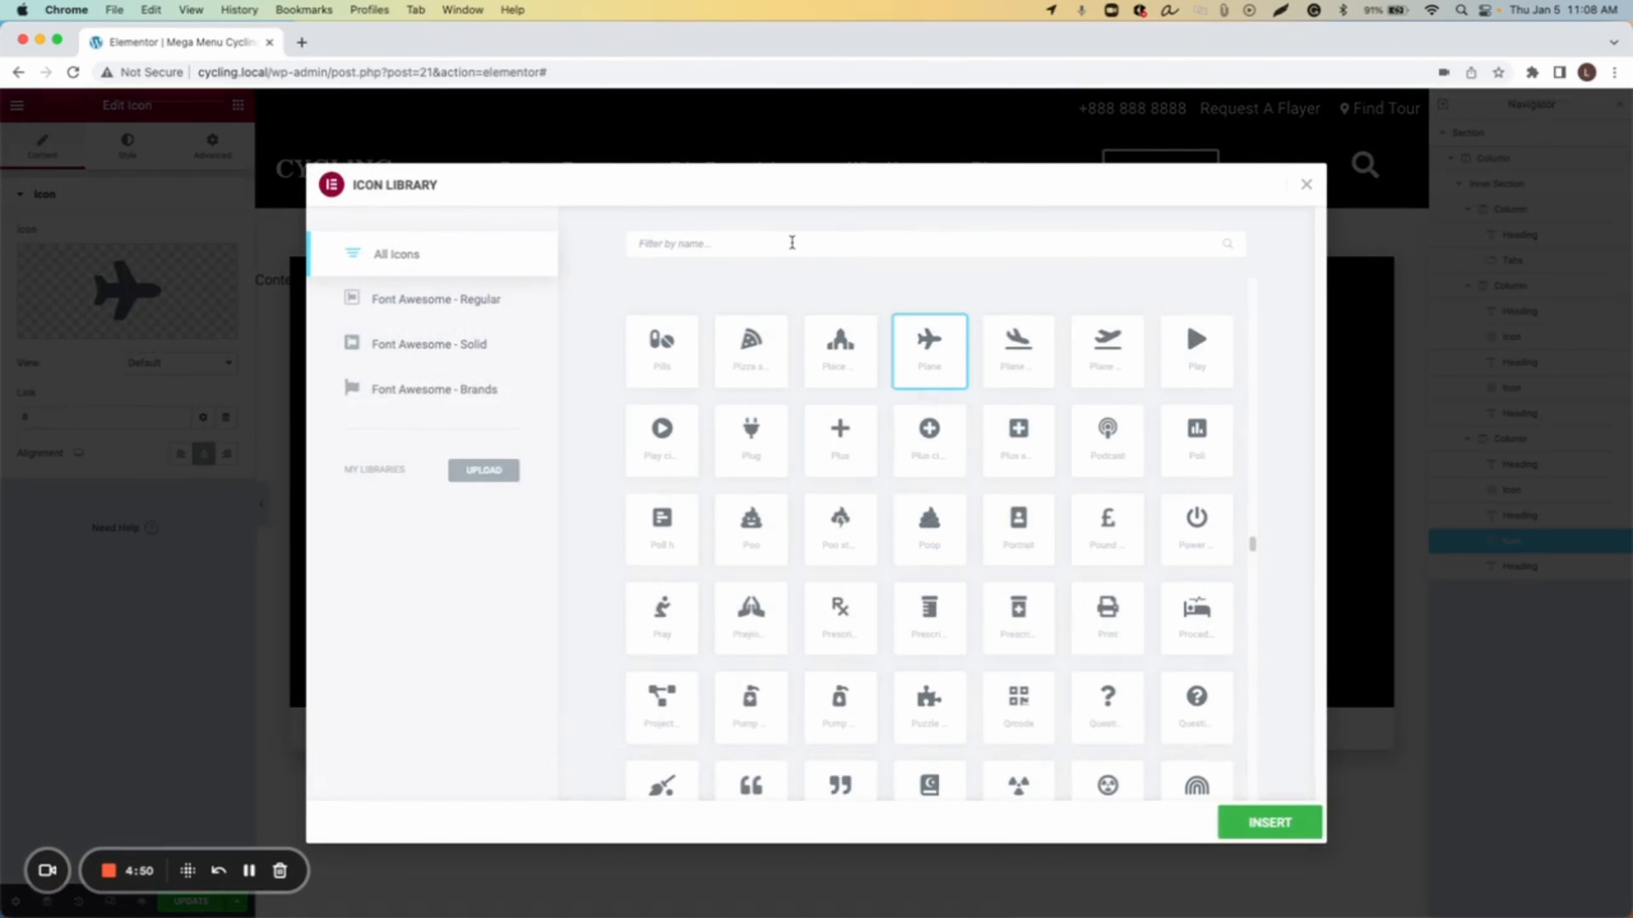
pyautogui.click(792, 243)
pyautogui.write('tick')
pyautogui.click(931, 354)
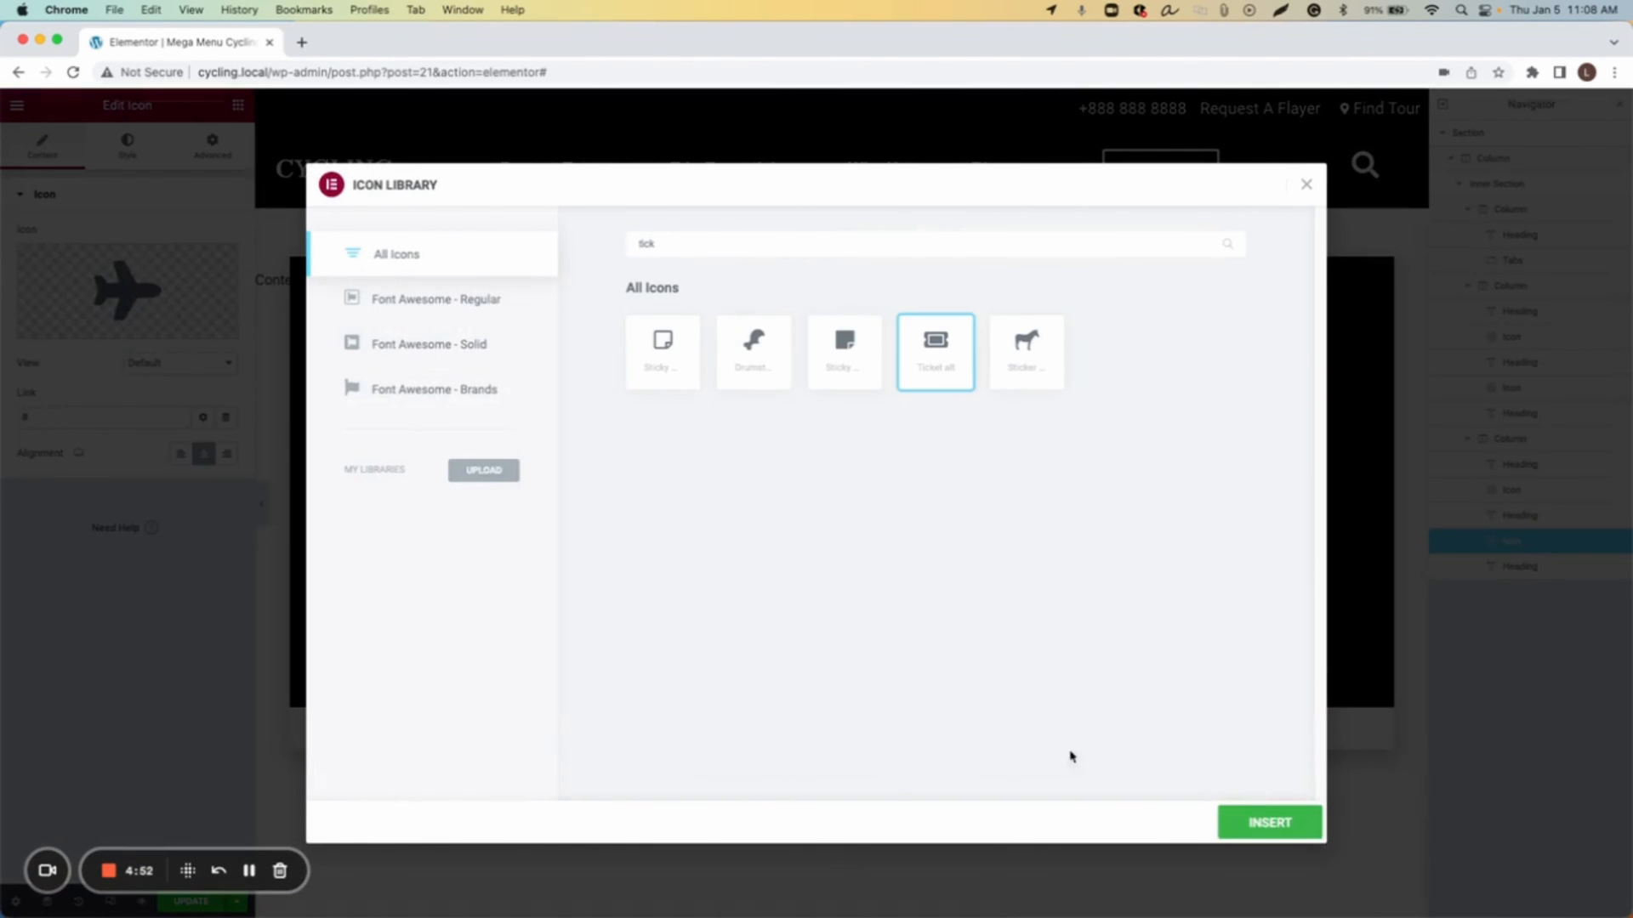
pyautogui.click(1228, 821)
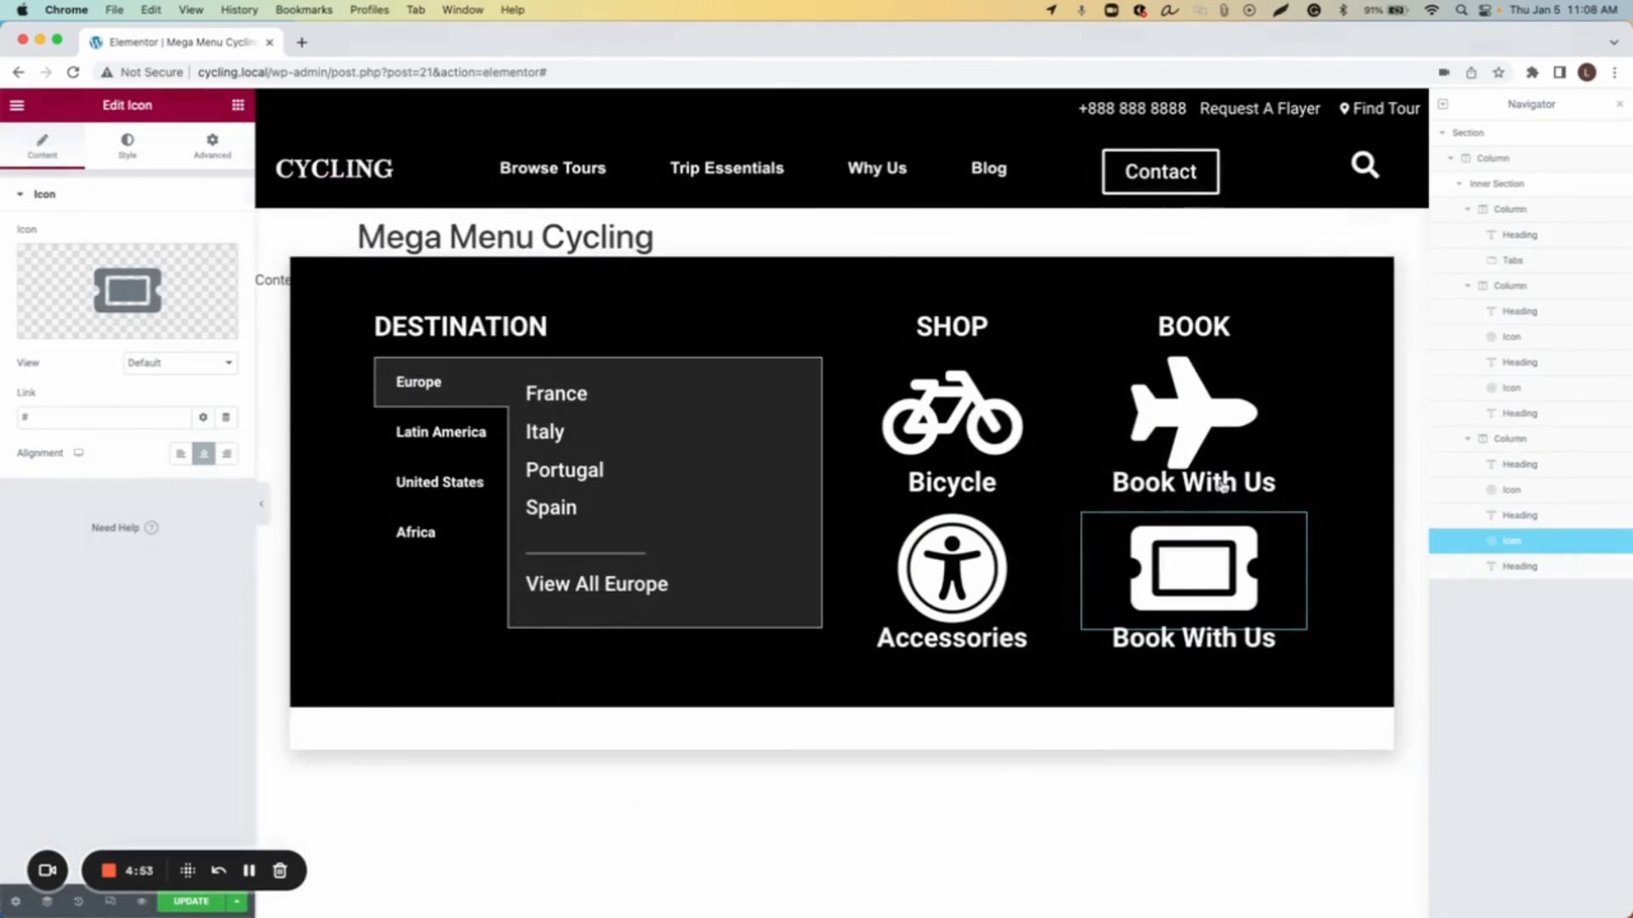
# Step: Rename the bottom Book heading to Reserve Spot
pyautogui.click(1190, 644)
pyautogui.tripleClick(138, 274)
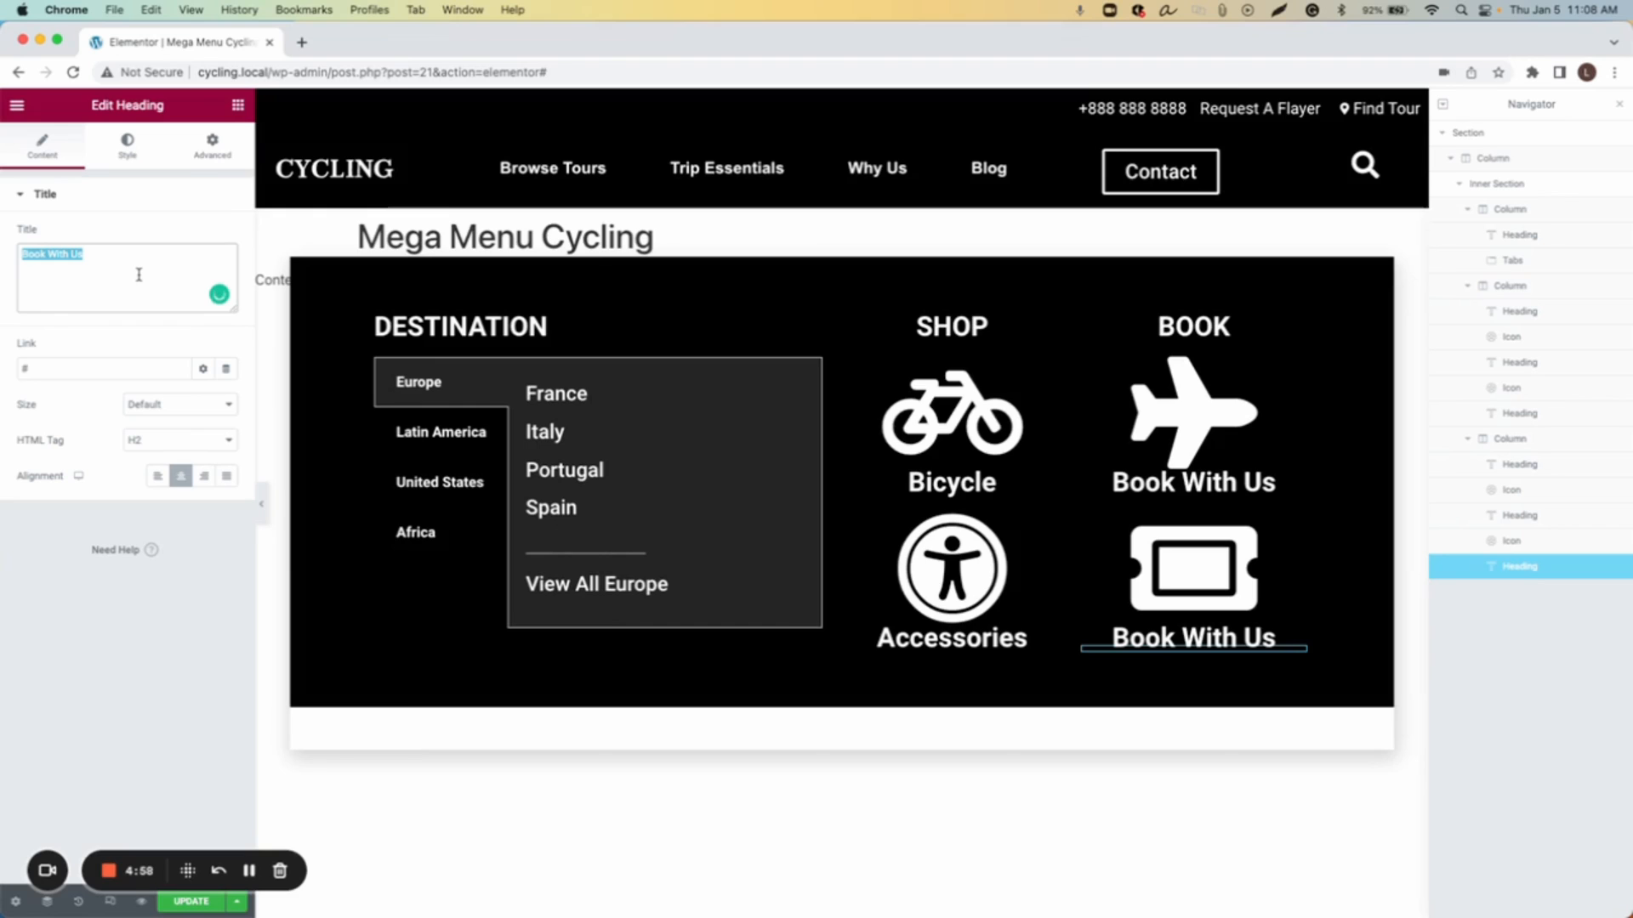
pyautogui.write('Reserve Spot')
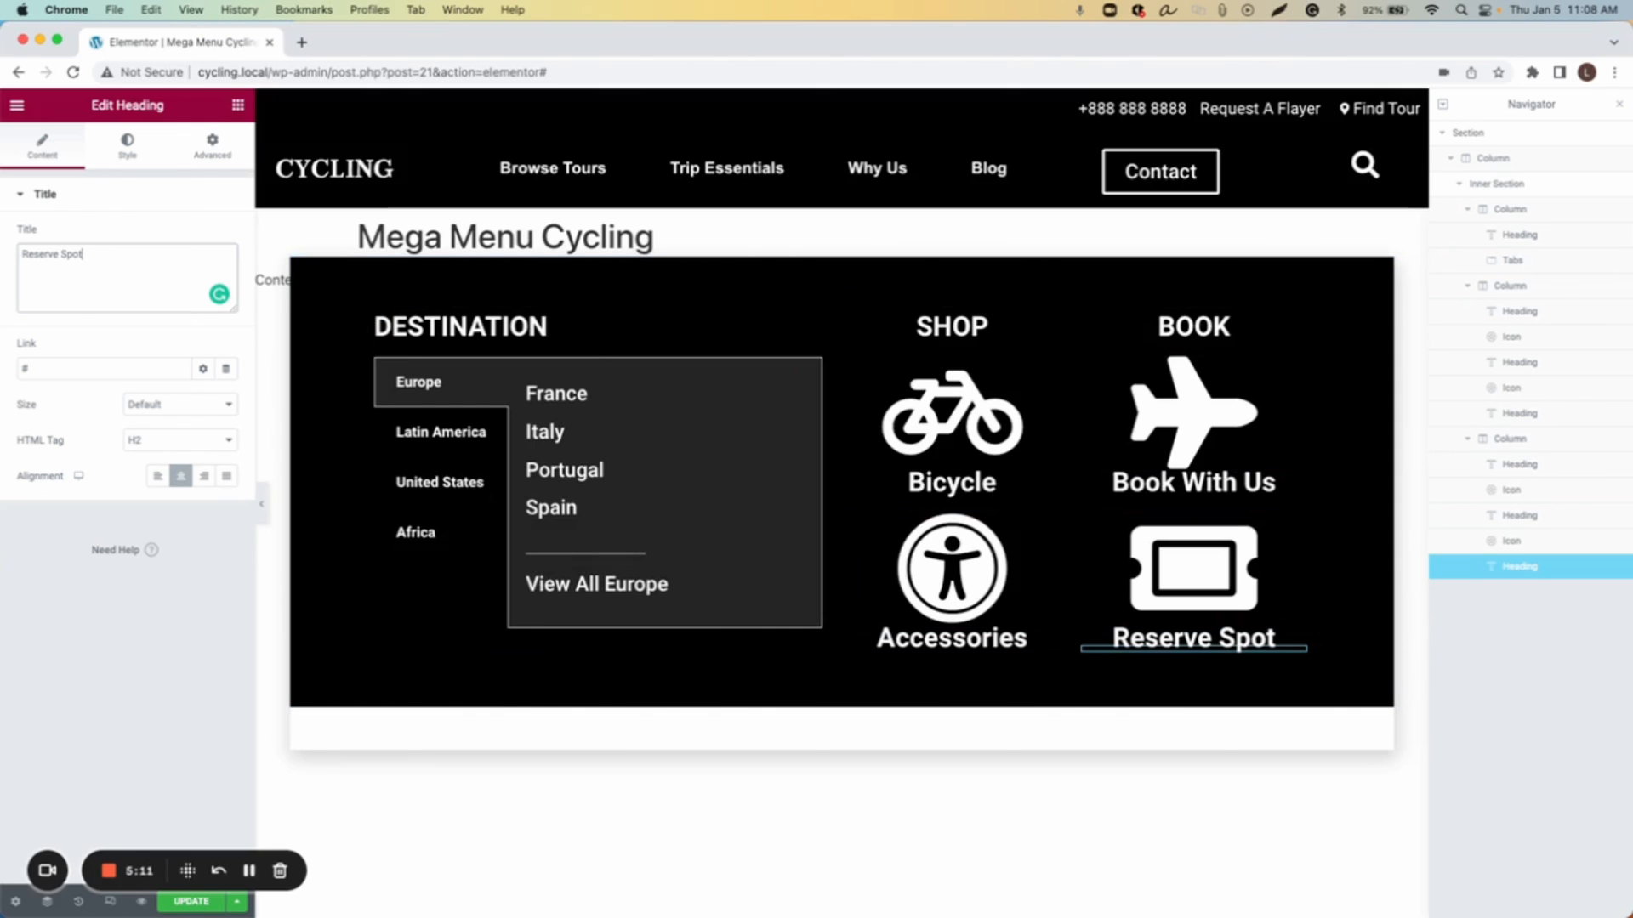
# Step: Update the template and save and close the publish settings without conditions
pyautogui.click(190, 901)
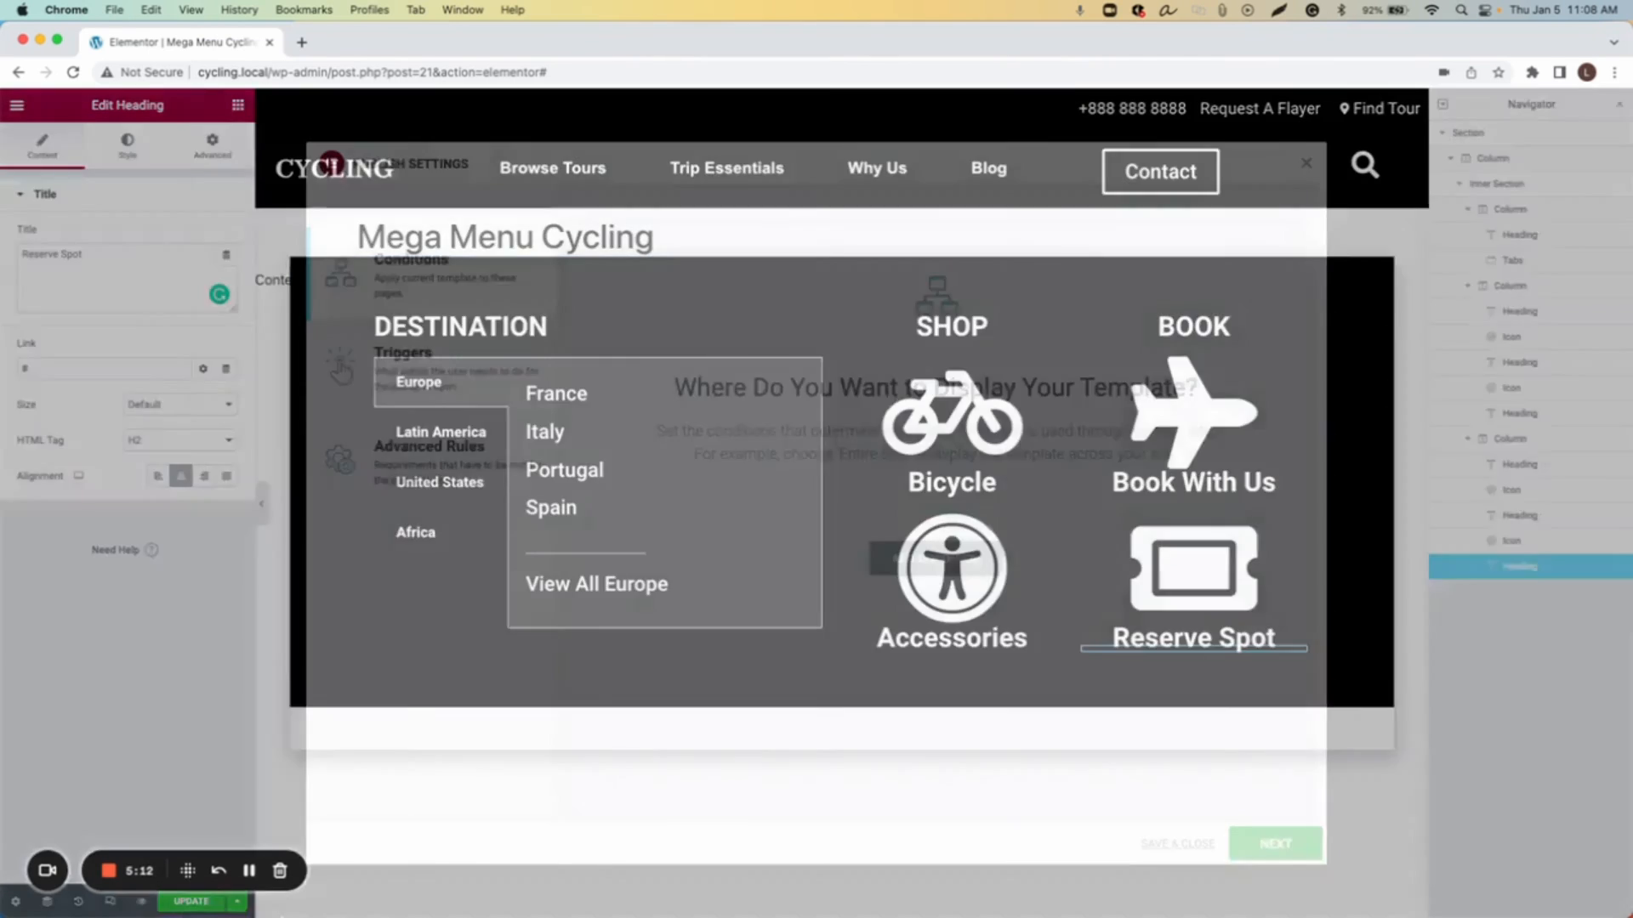
pyautogui.click(1174, 845)
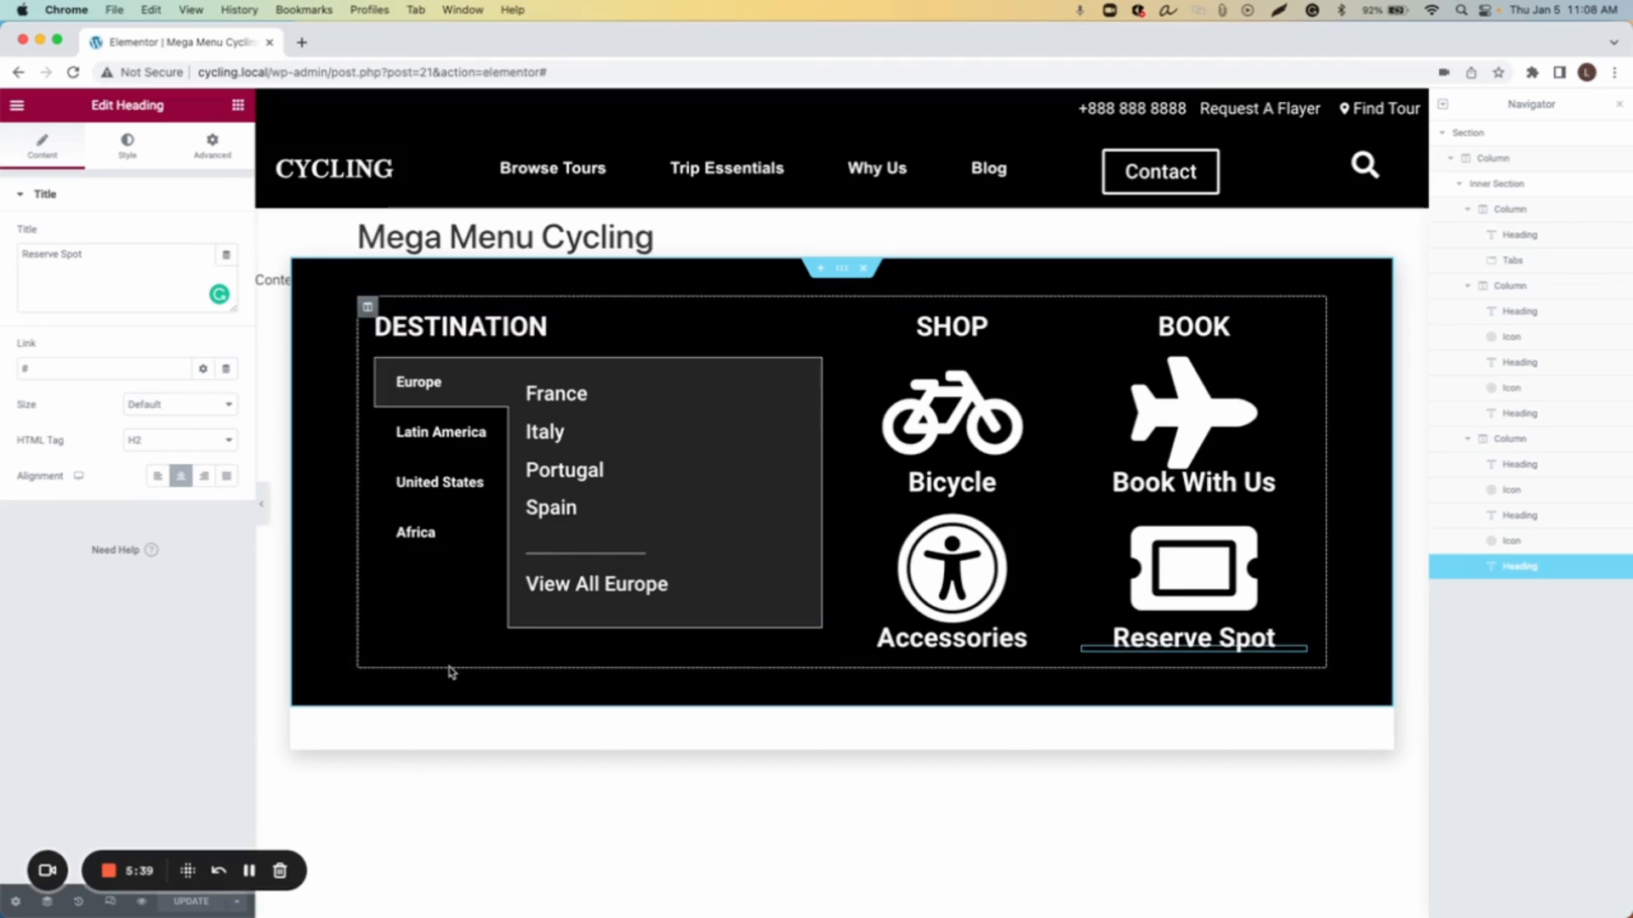
# Step: Open the popup's advanced settings and paste the a[href="#popup-menu-anchor"] selector into Open By Selector
pyautogui.click(16, 903)
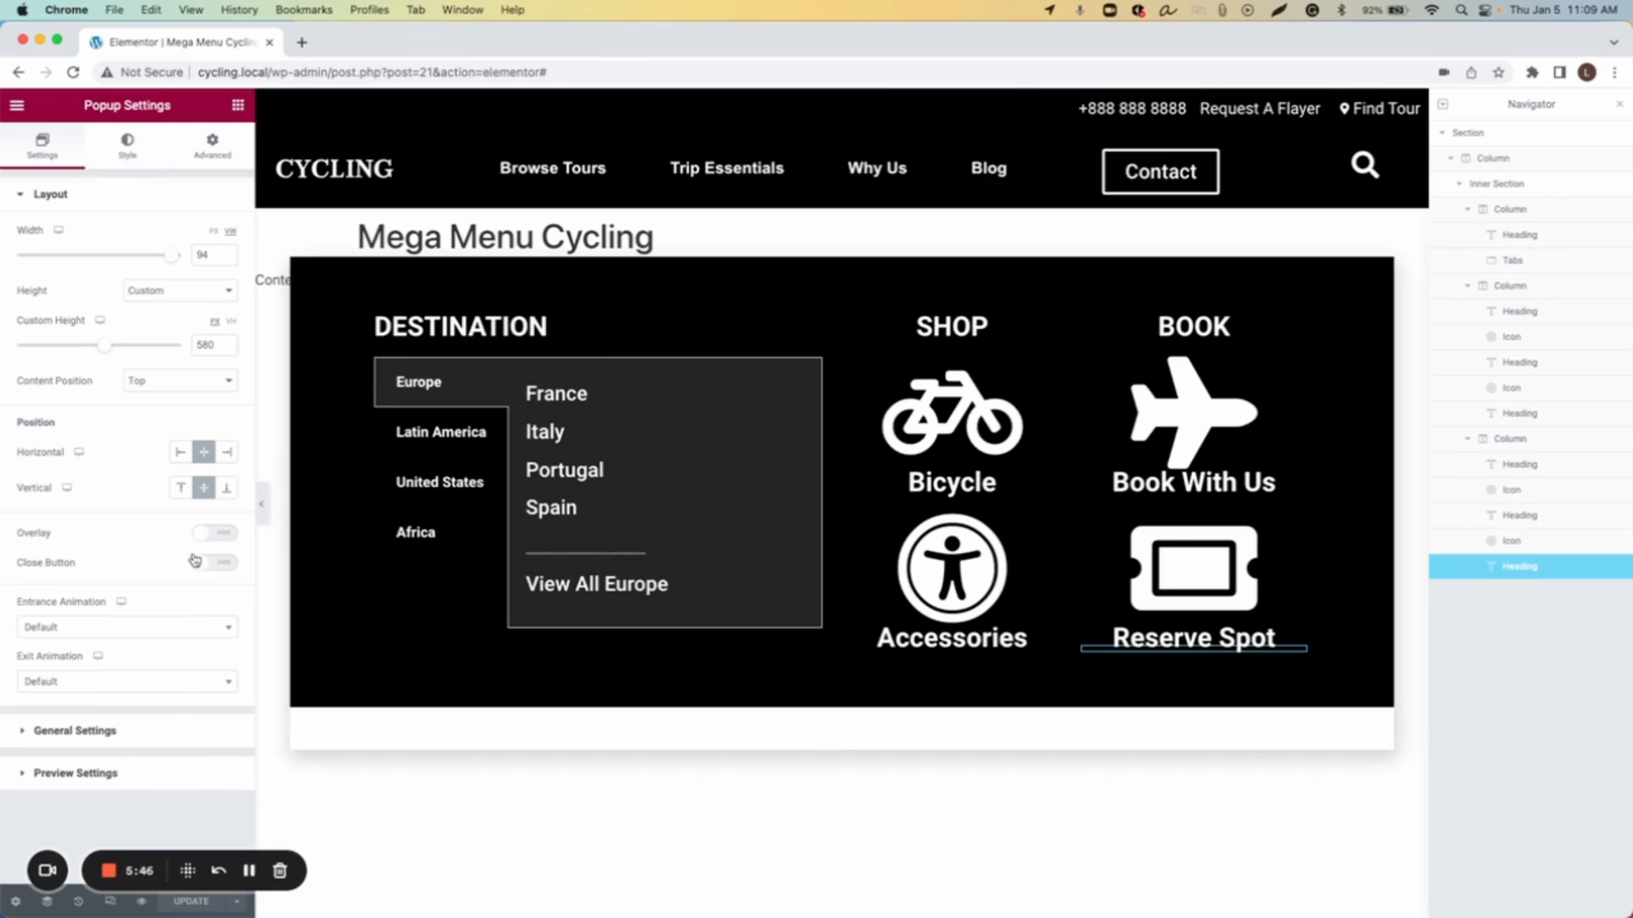
pyautogui.click(226, 146)
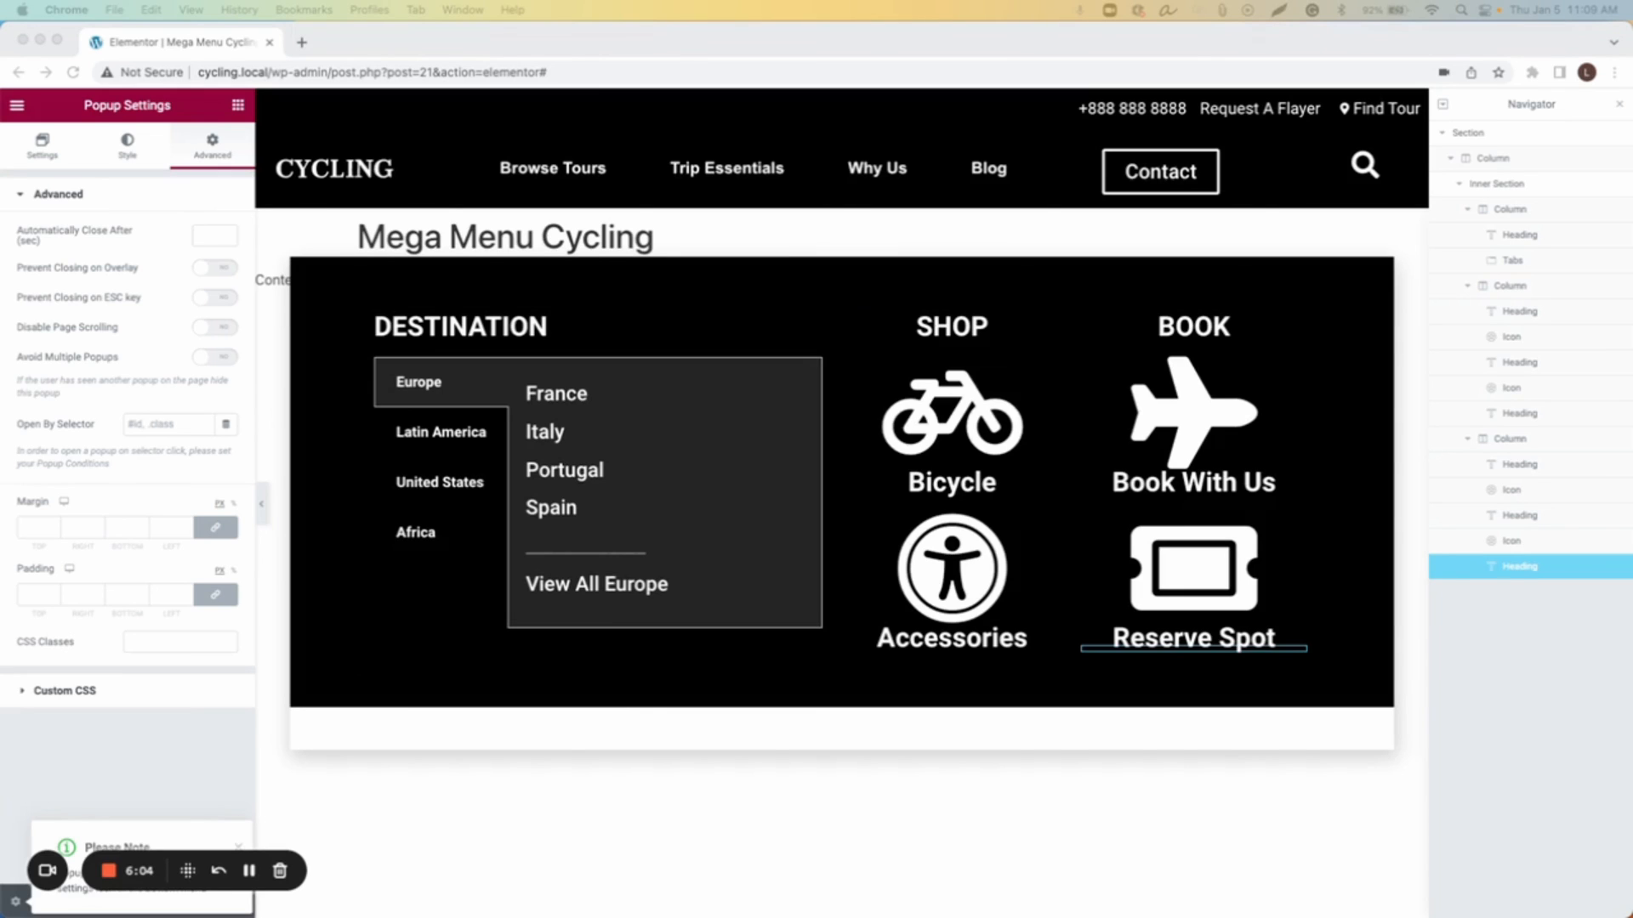
pyautogui.click(183, 426)
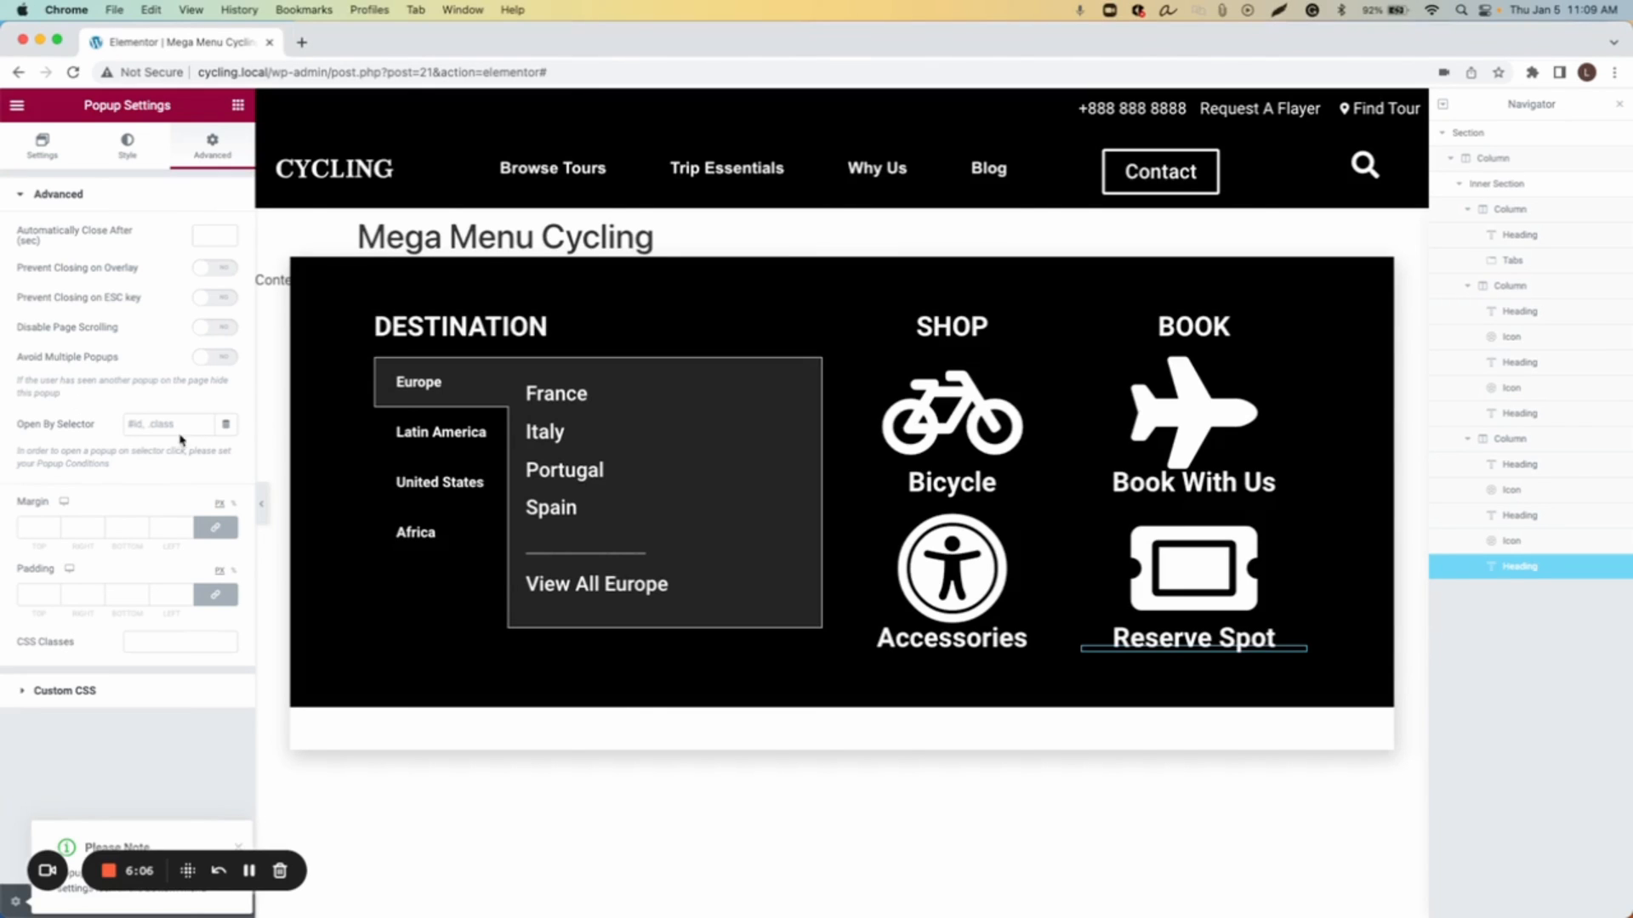
pyautogui.press('super+v')
# Step: Unlink the popup's margin values and set the top margin to -128
pyautogui.click(214, 537)
pyautogui.click(215, 534)
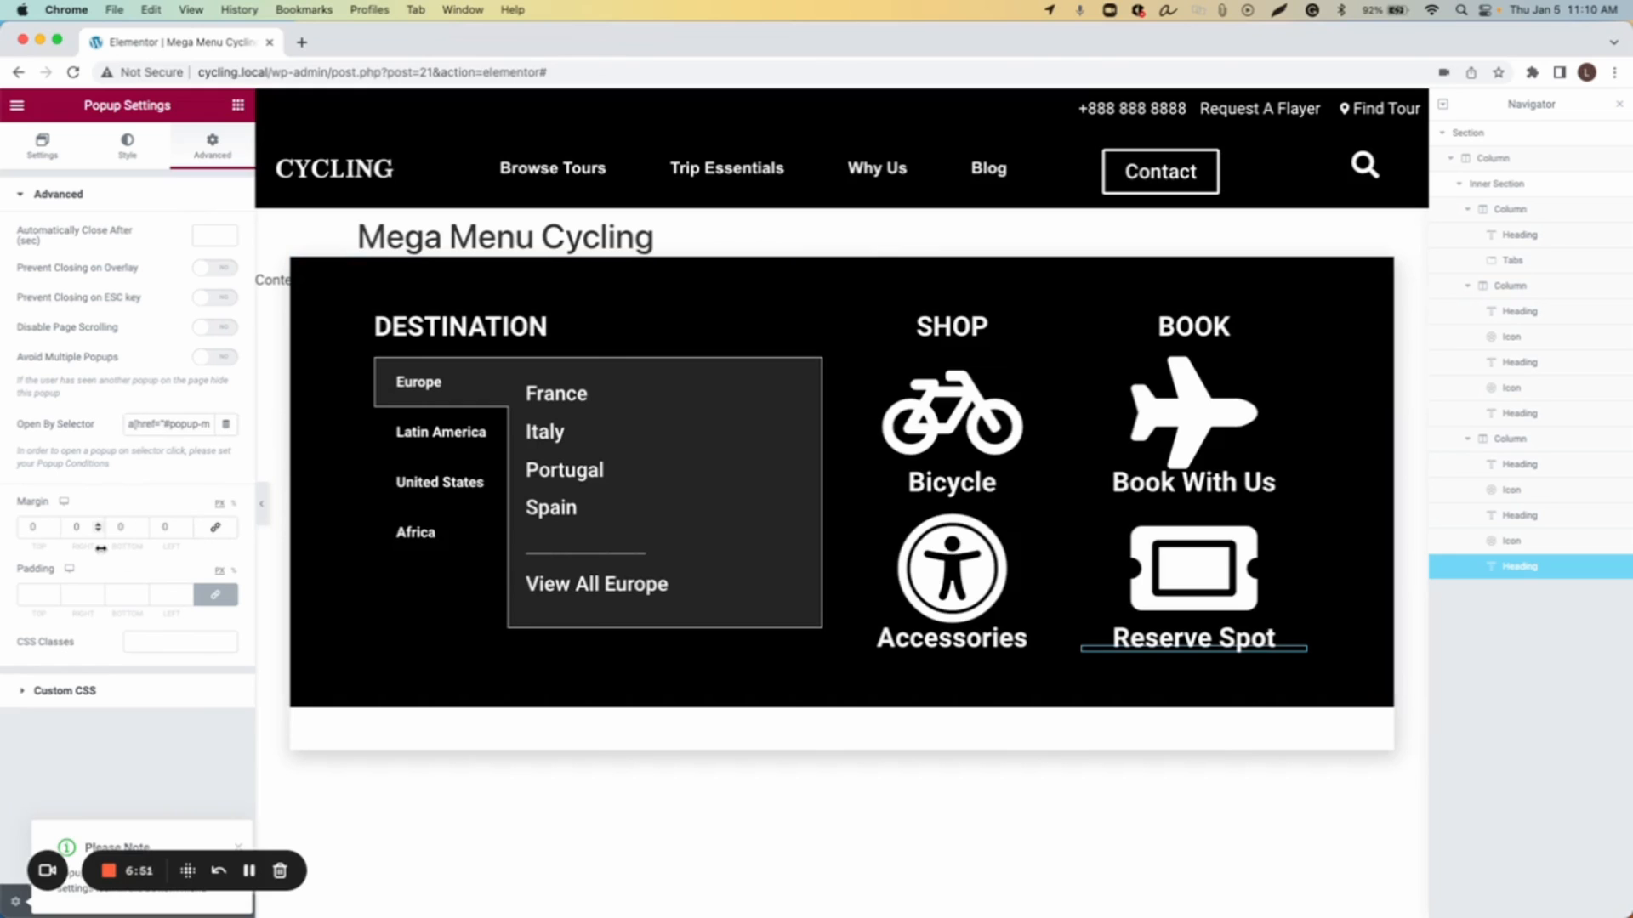
pyautogui.moveTo(55, 533); pyautogui.dragTo(55, 532)
pyautogui.click(53, 528)
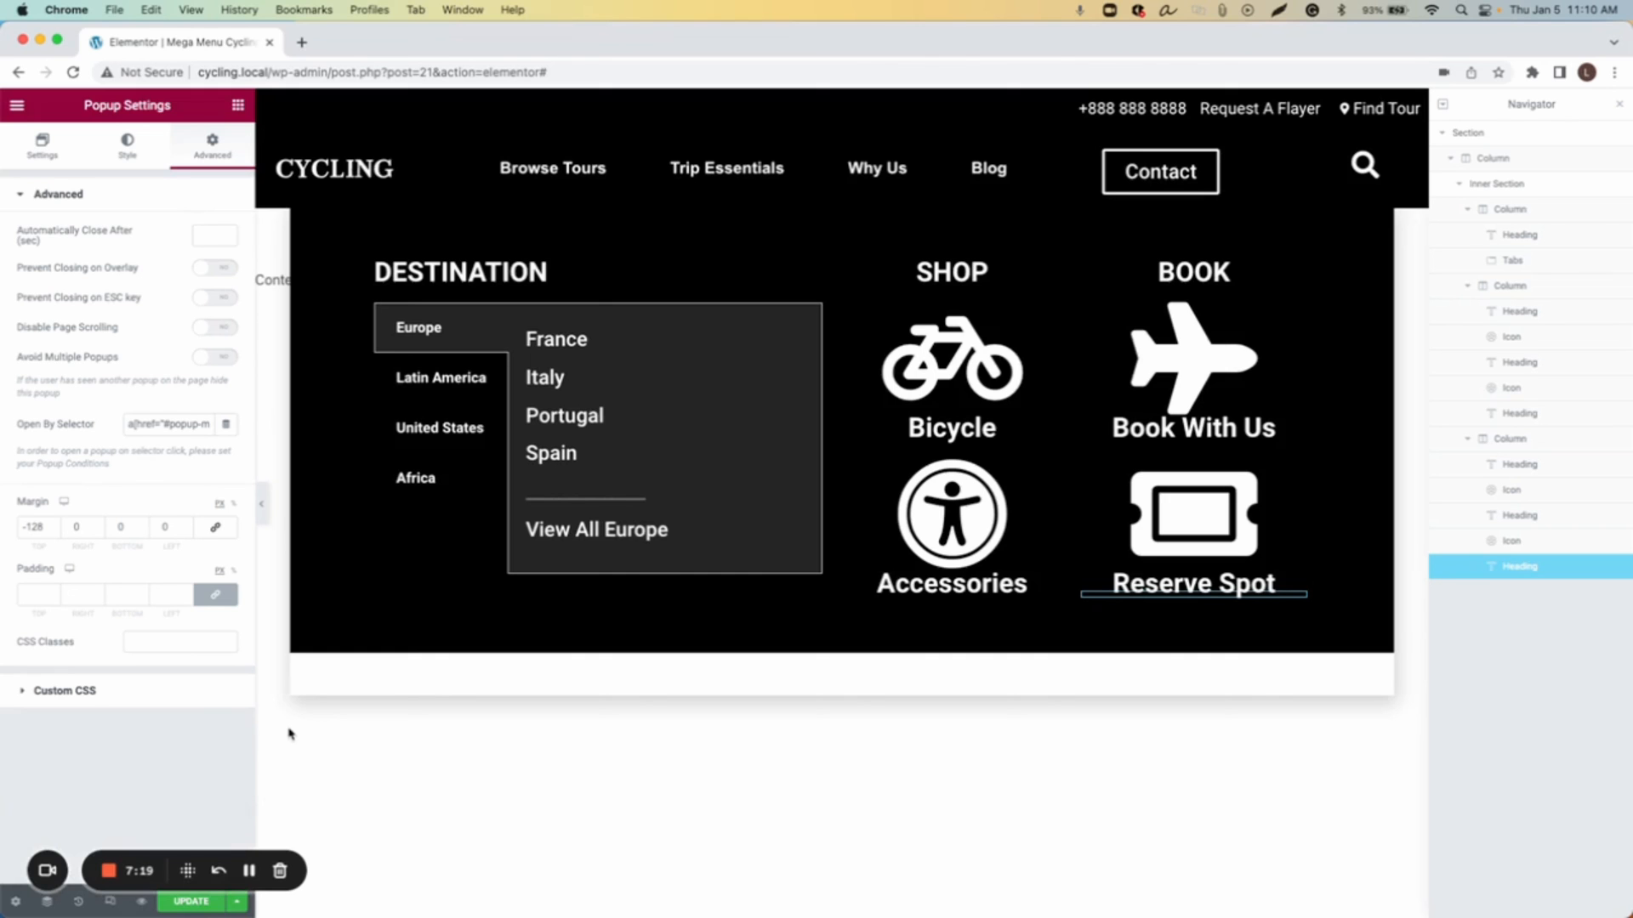
# Step: Update the template and save and close the publish settings
pyautogui.click(199, 902)
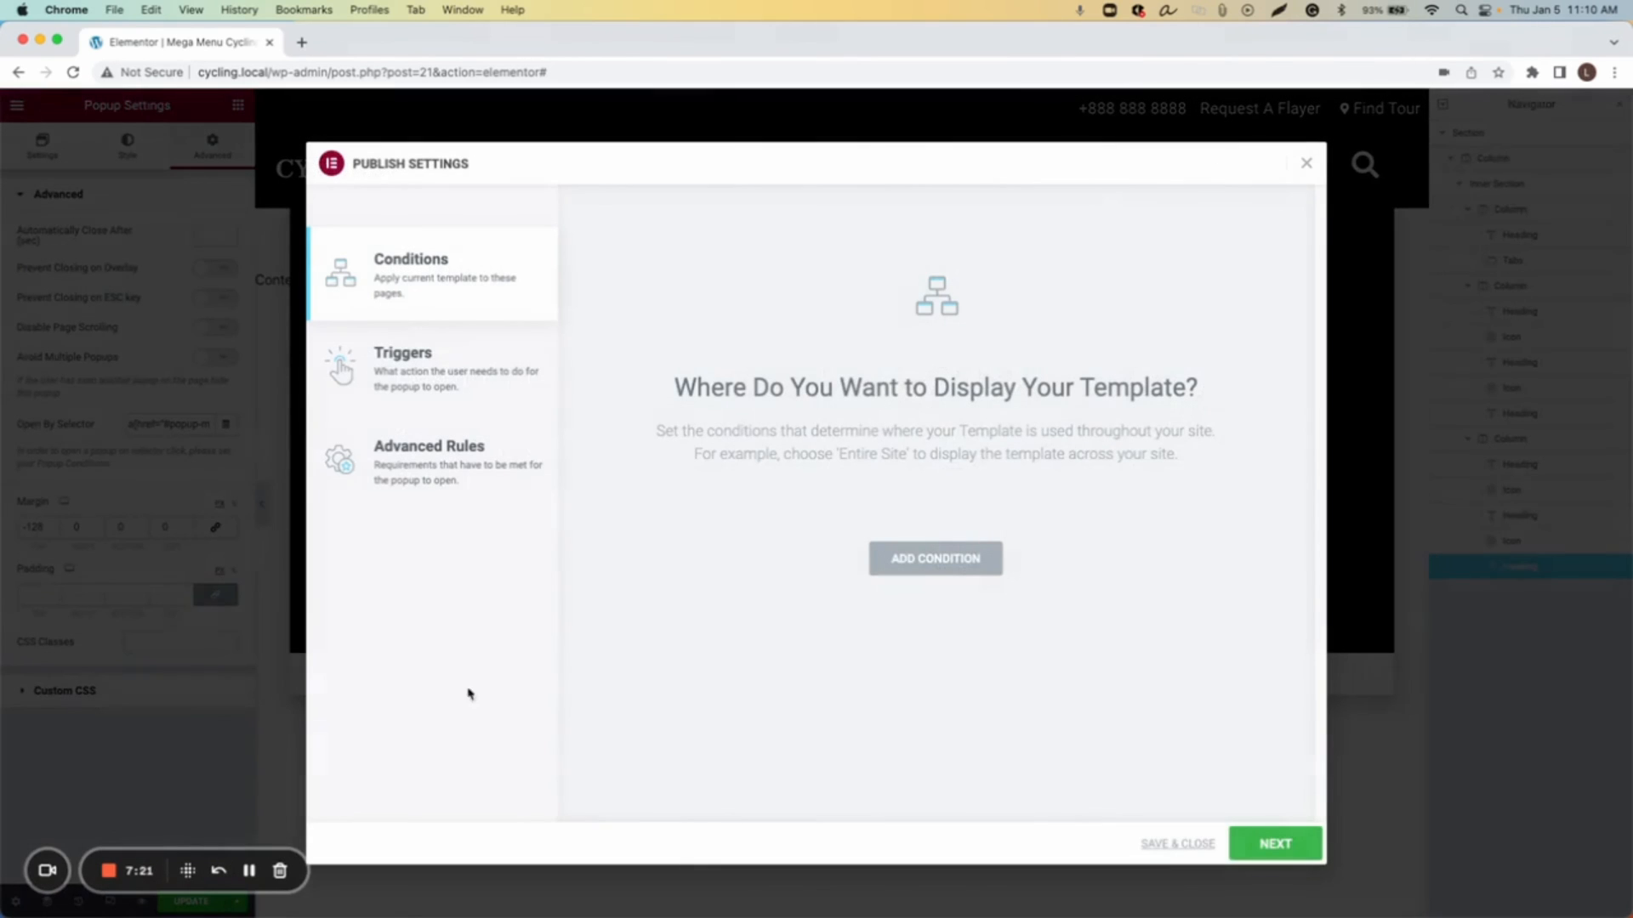
pyautogui.click(1189, 845)
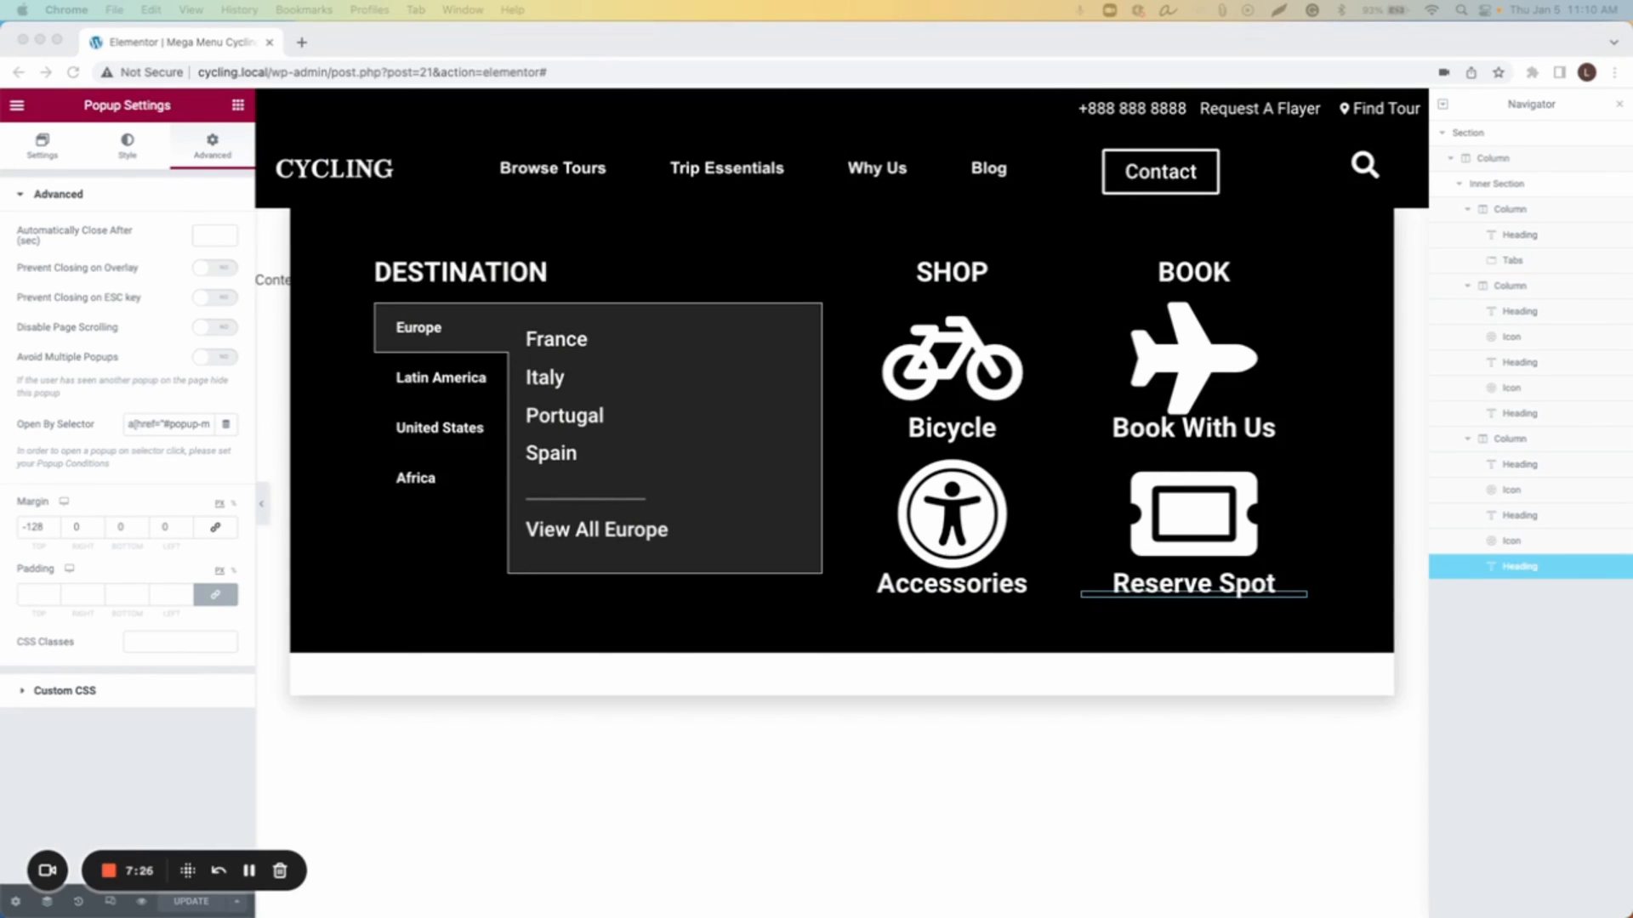
# Step: Open the Elementor help article How To Trigger A Popup From A Nav Menu Item in a new tab
pyautogui.click(301, 43)
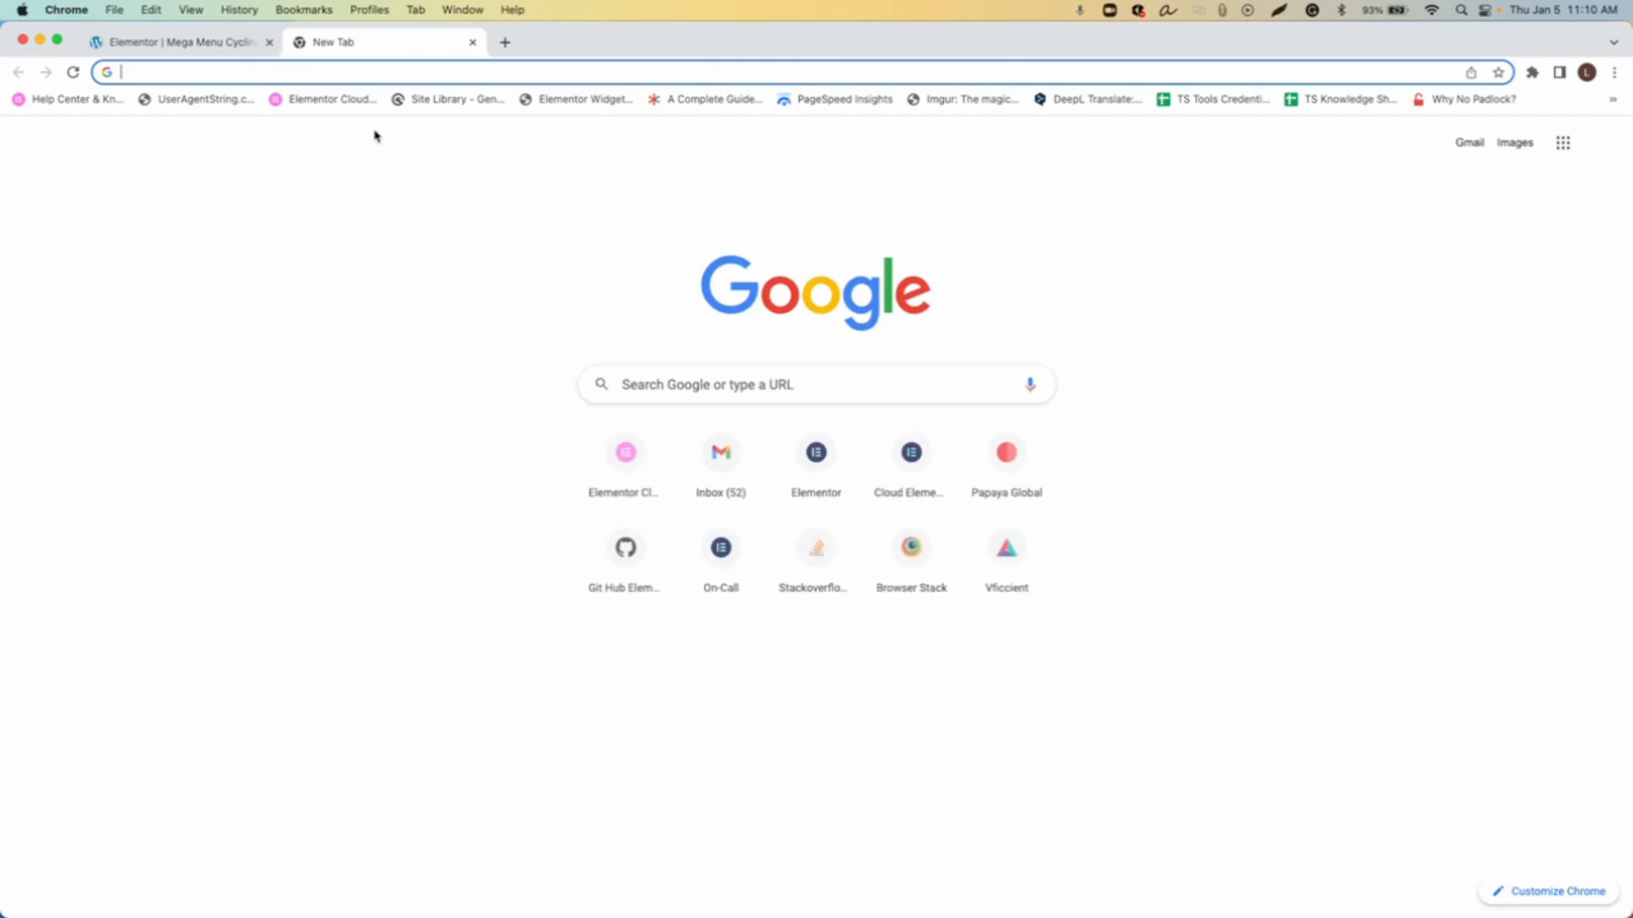
pyautogui.write('https://elementor.com/help/how-to-trigger-a-popup-from-a-nav-menu-item/')
pyautogui.press('Return')
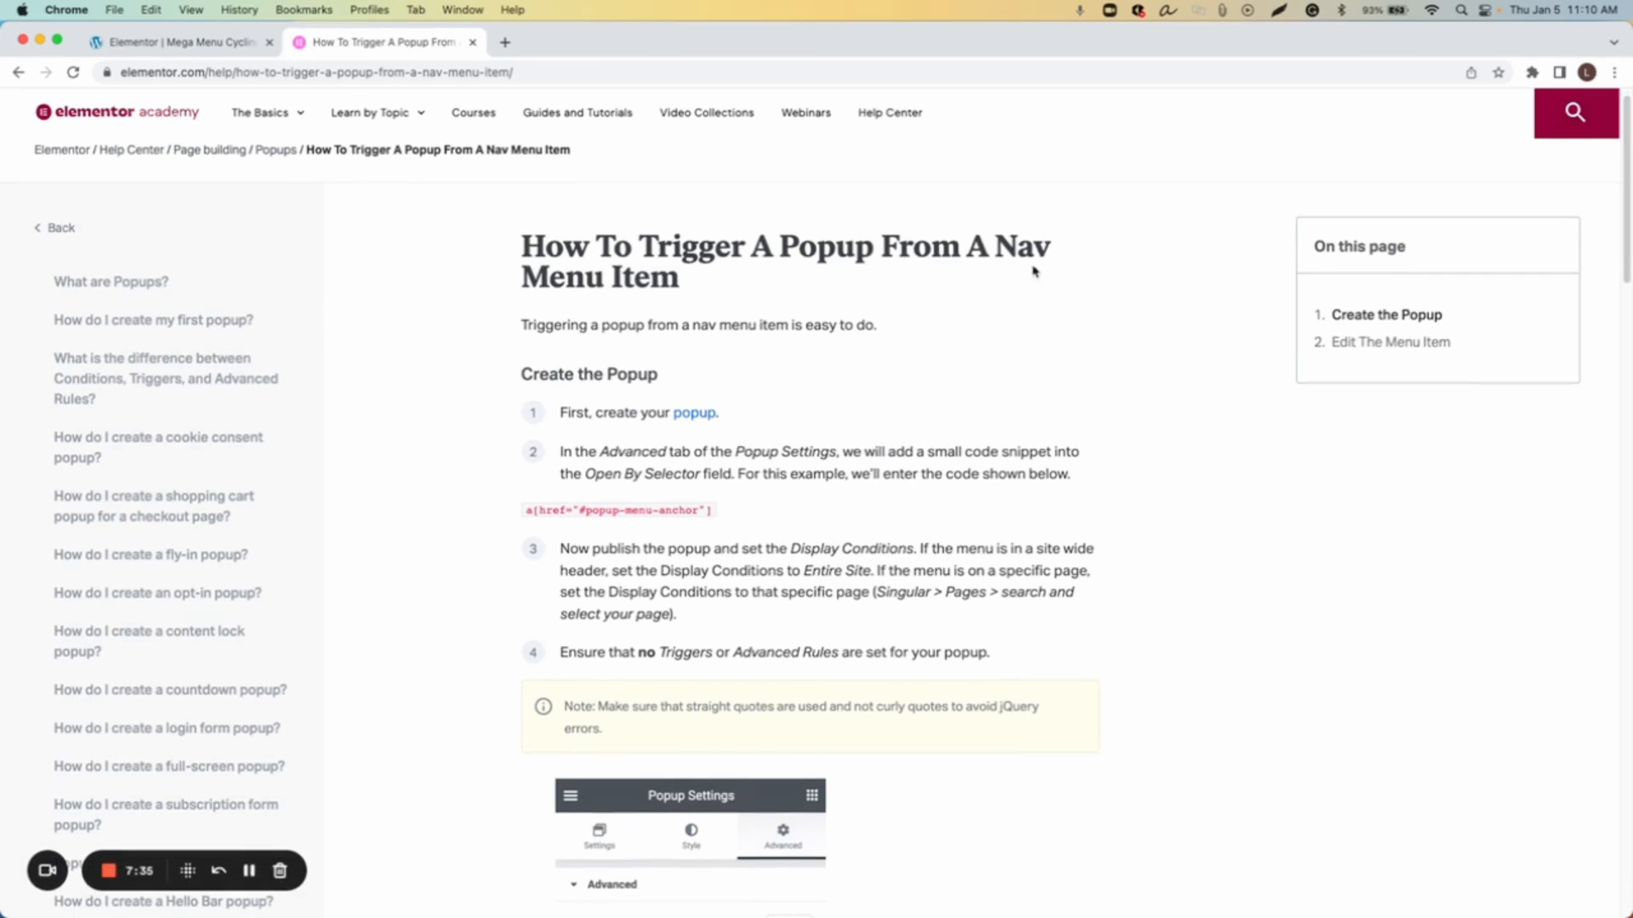
# Step: Read through the article's steps for creating the popup and editing the menu item
pyautogui.scroll(-3, 944, 267)
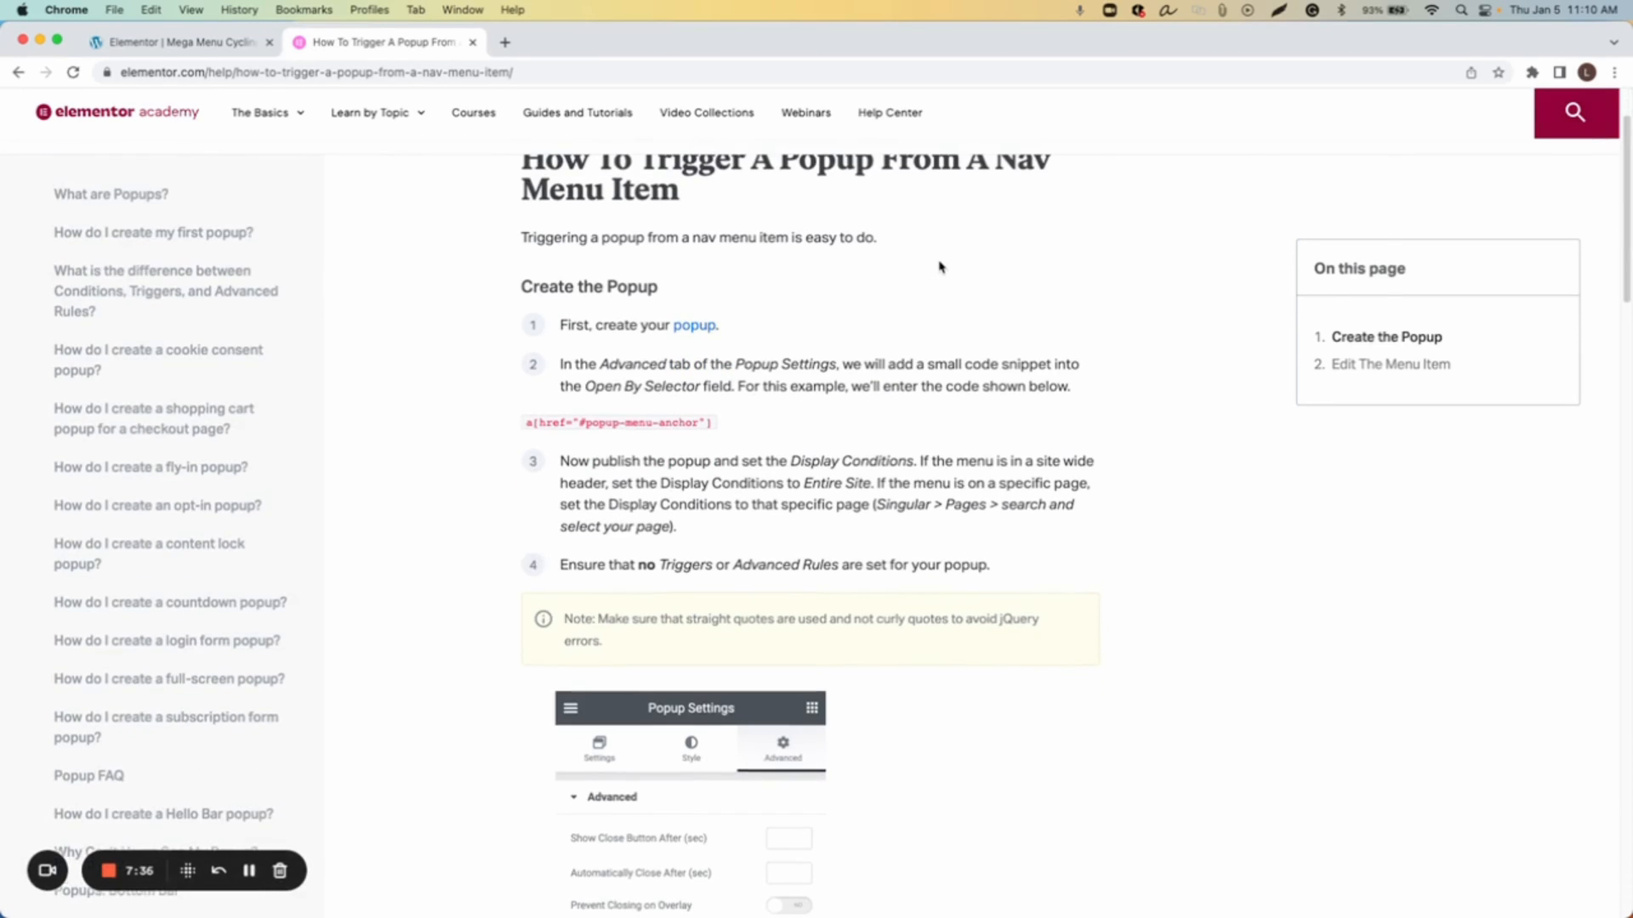
pyautogui.moveTo(749, 423); pyautogui.dragTo(522, 432)
pyautogui.click(531, 430)
pyautogui.scroll(-5, 625, 429)
pyautogui.scroll(-10, 623, 426)
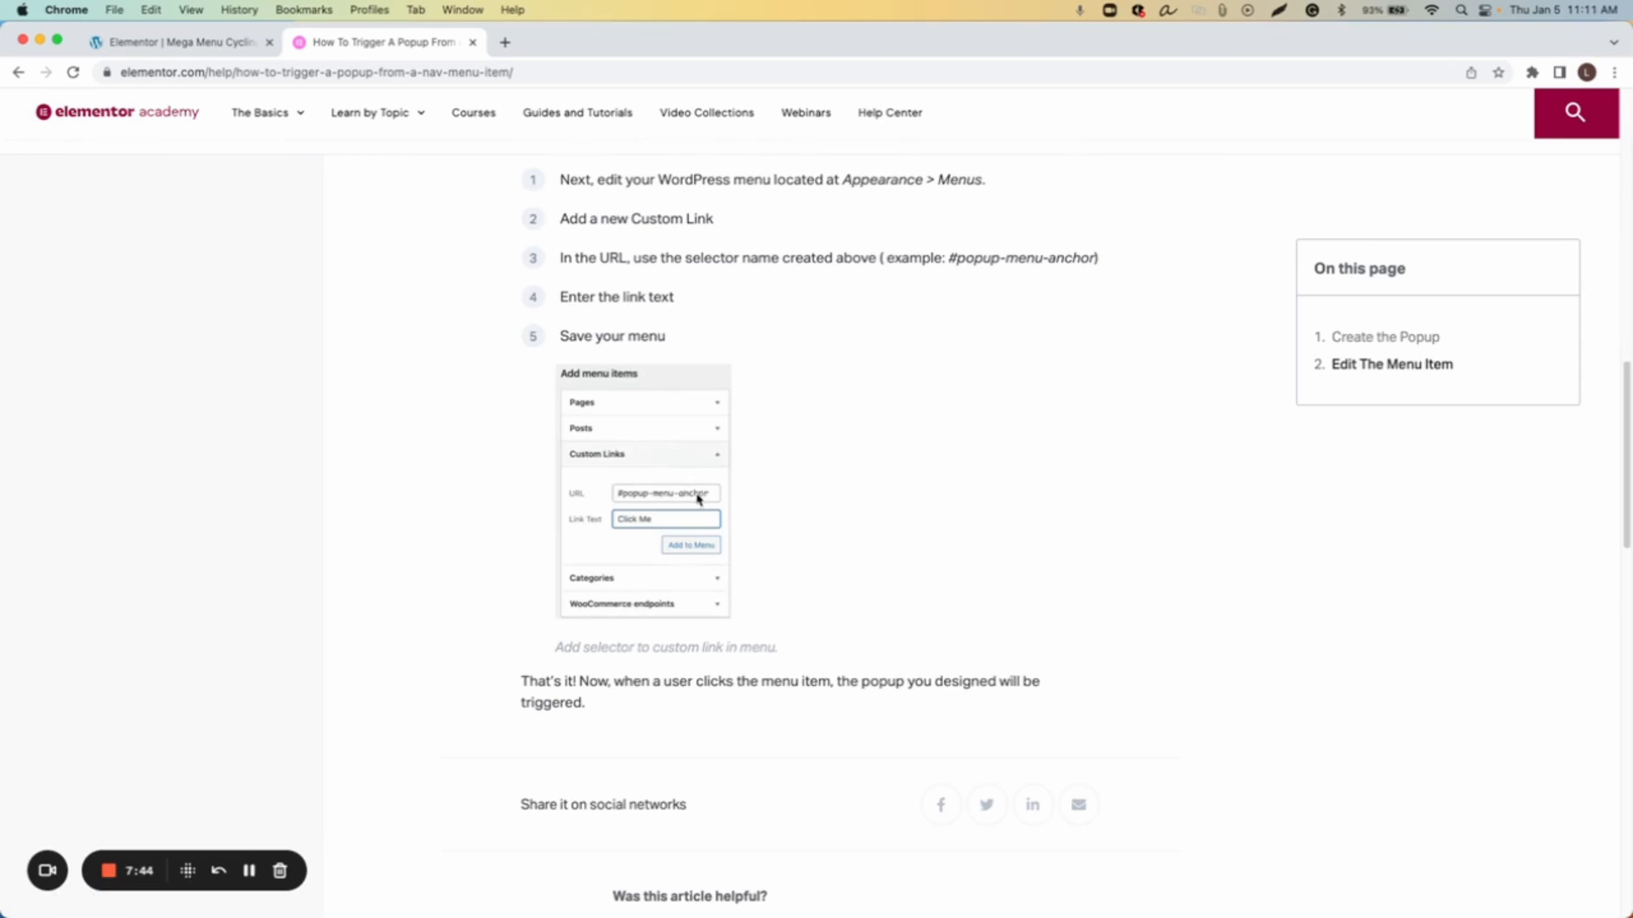
pyautogui.scroll(15, 674, 500)
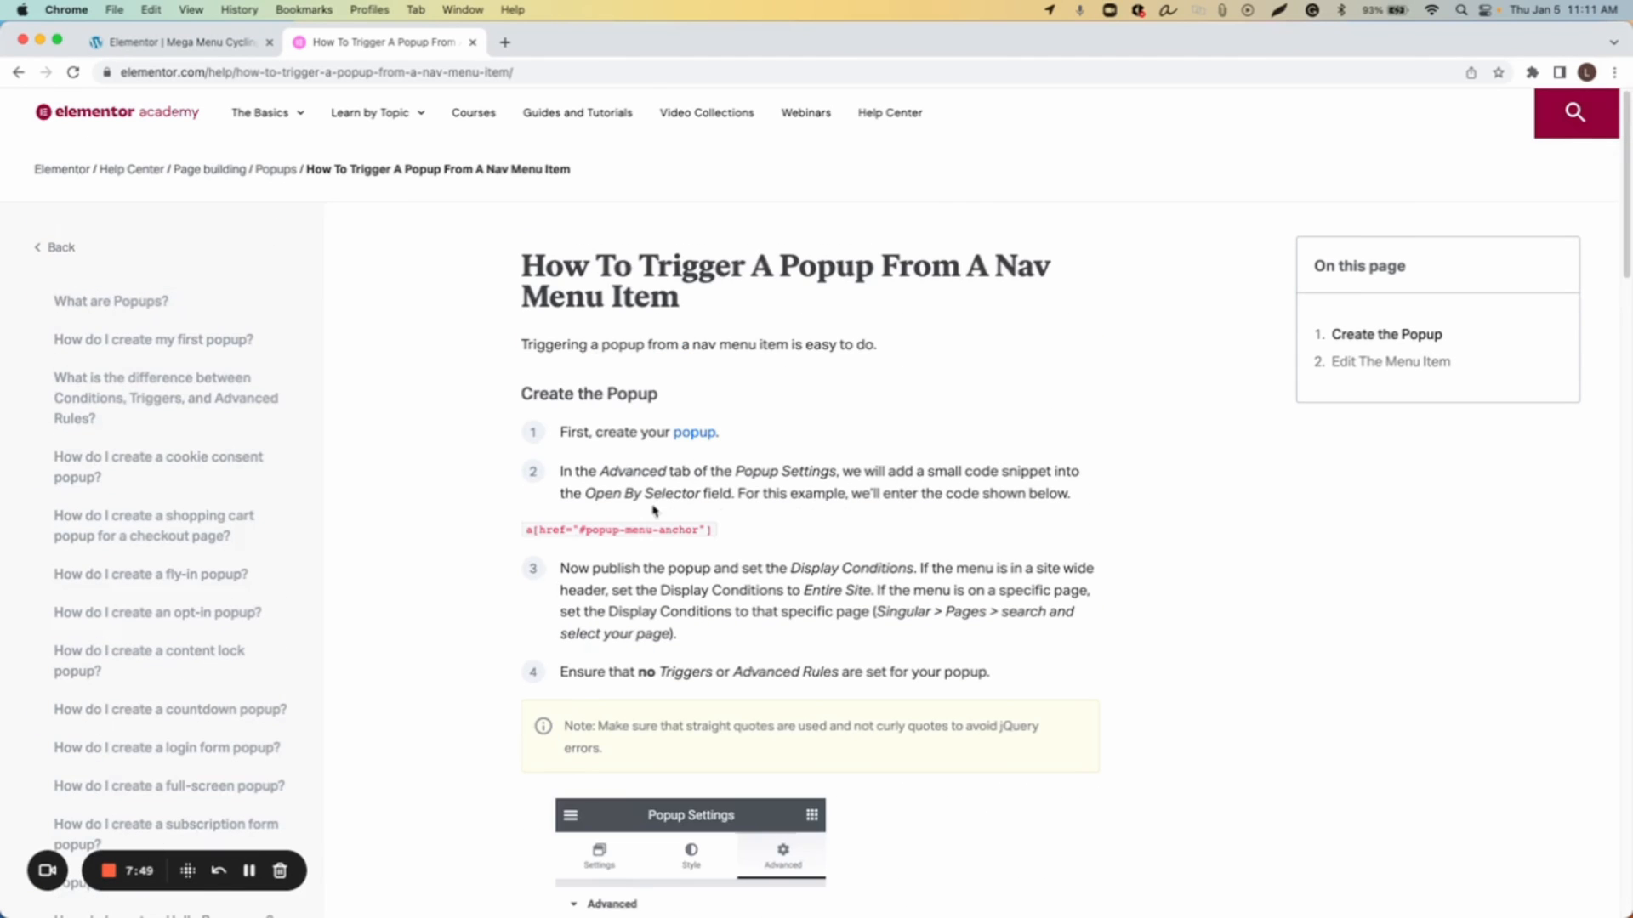
# Step: Copy #popup-menu-anchor from the article, review the menu item instructions and close the help tab
pyautogui.moveTo(582, 529); pyautogui.dragTo(702, 525)
pyautogui.rightClick(698, 527)
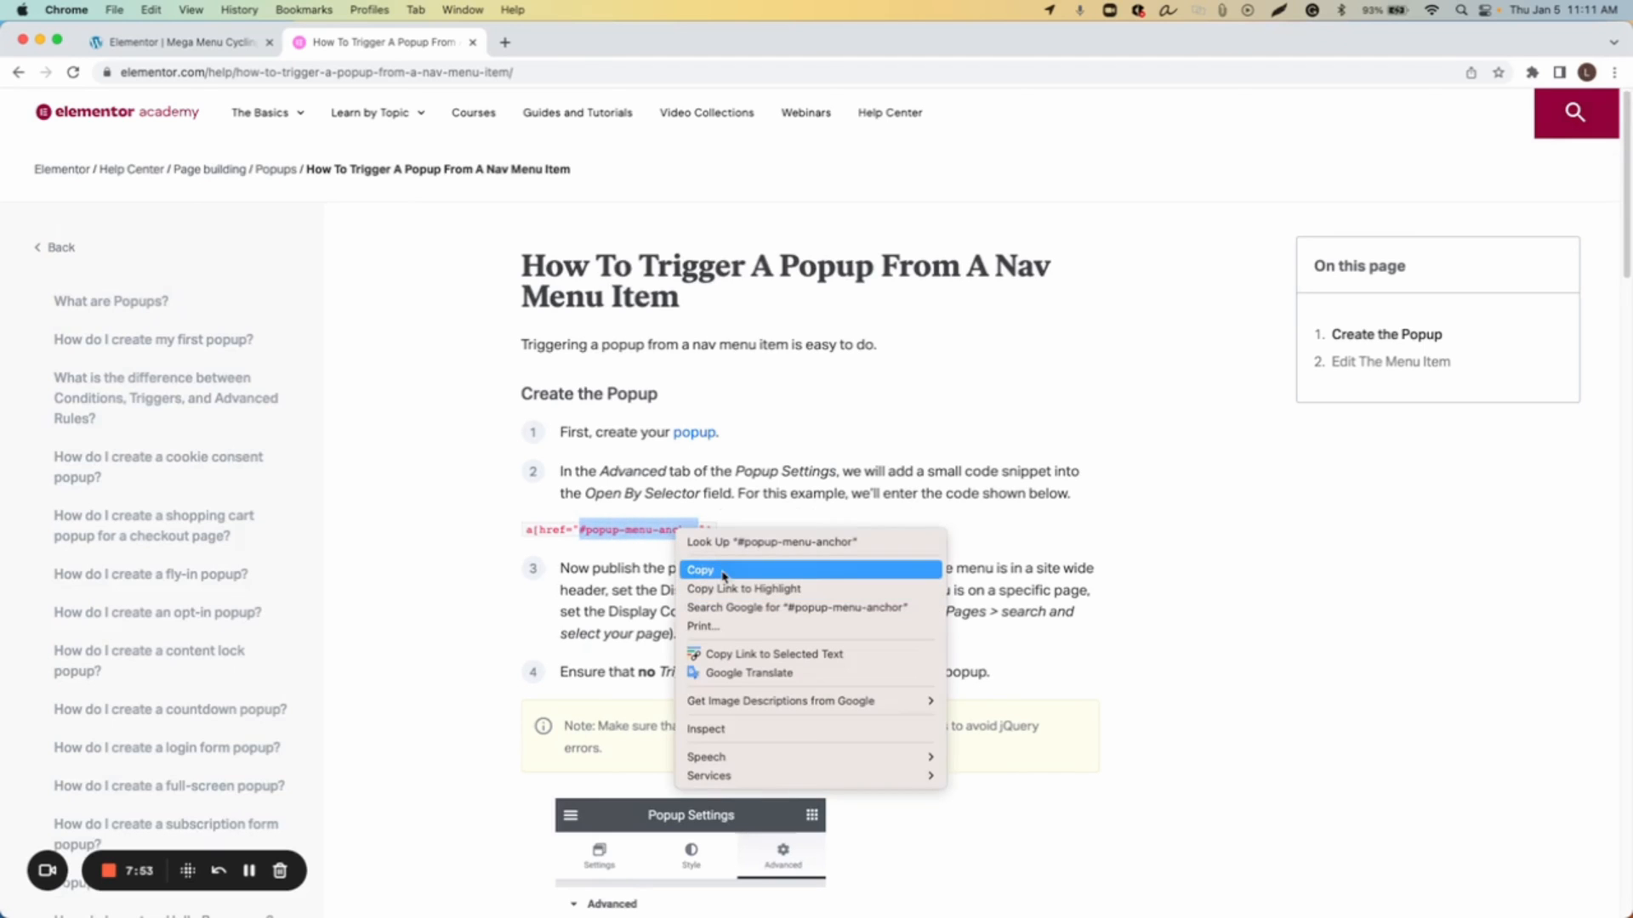
pyautogui.click(713, 585)
pyautogui.click(943, 537)
pyautogui.scroll(-1, 938, 555)
pyautogui.scroll(-6, 850, 595)
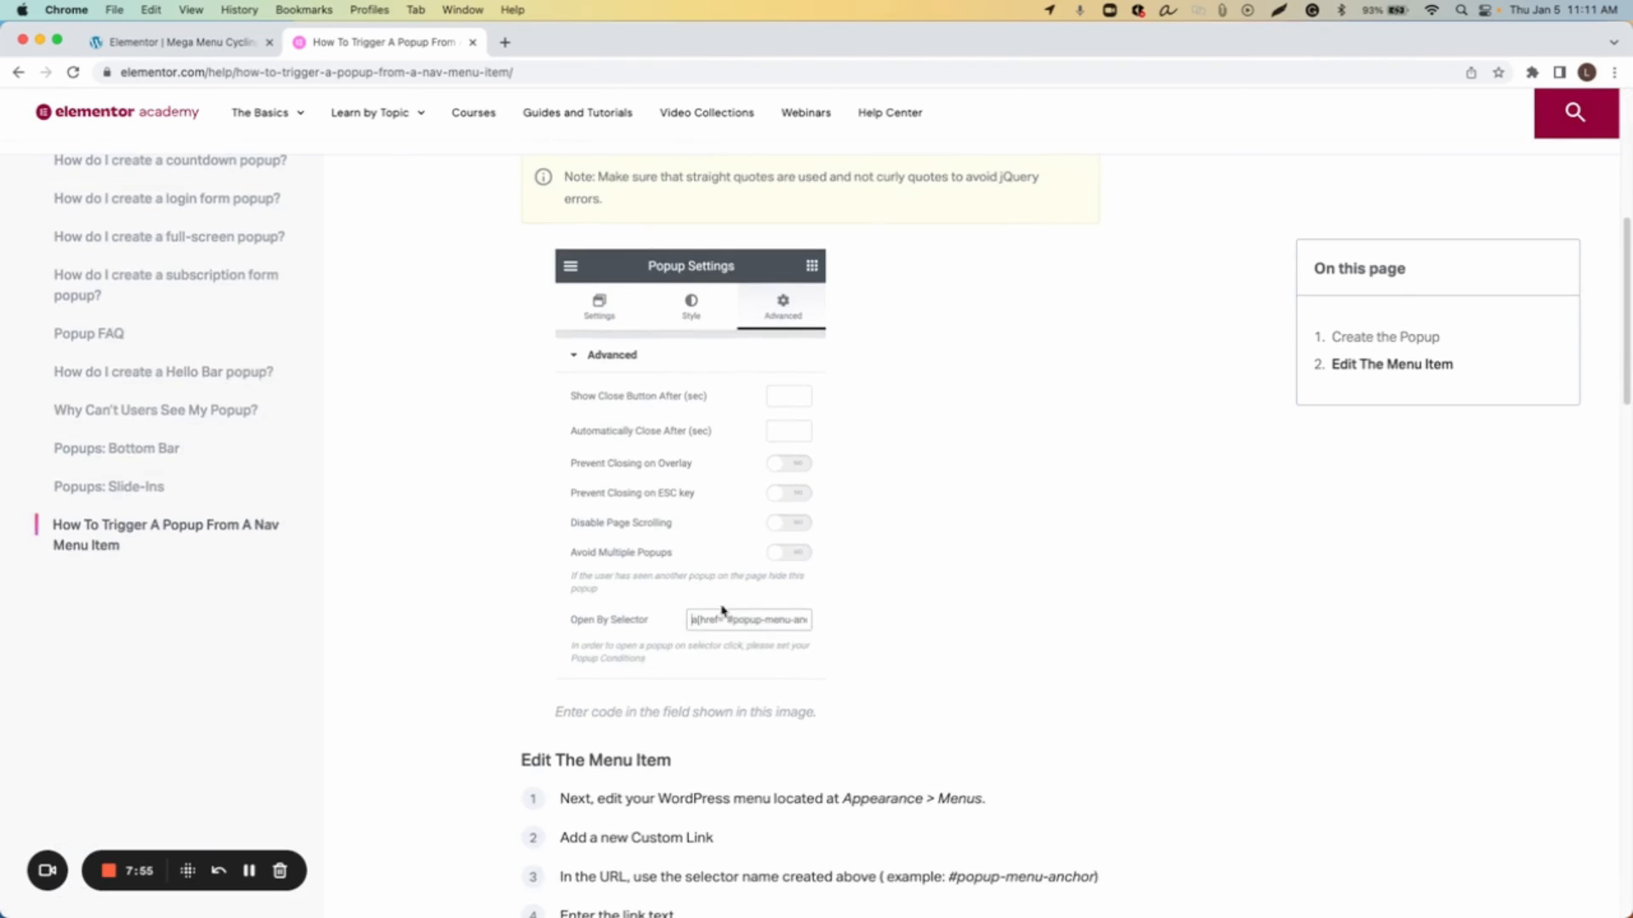
pyautogui.scroll(-5, 721, 657)
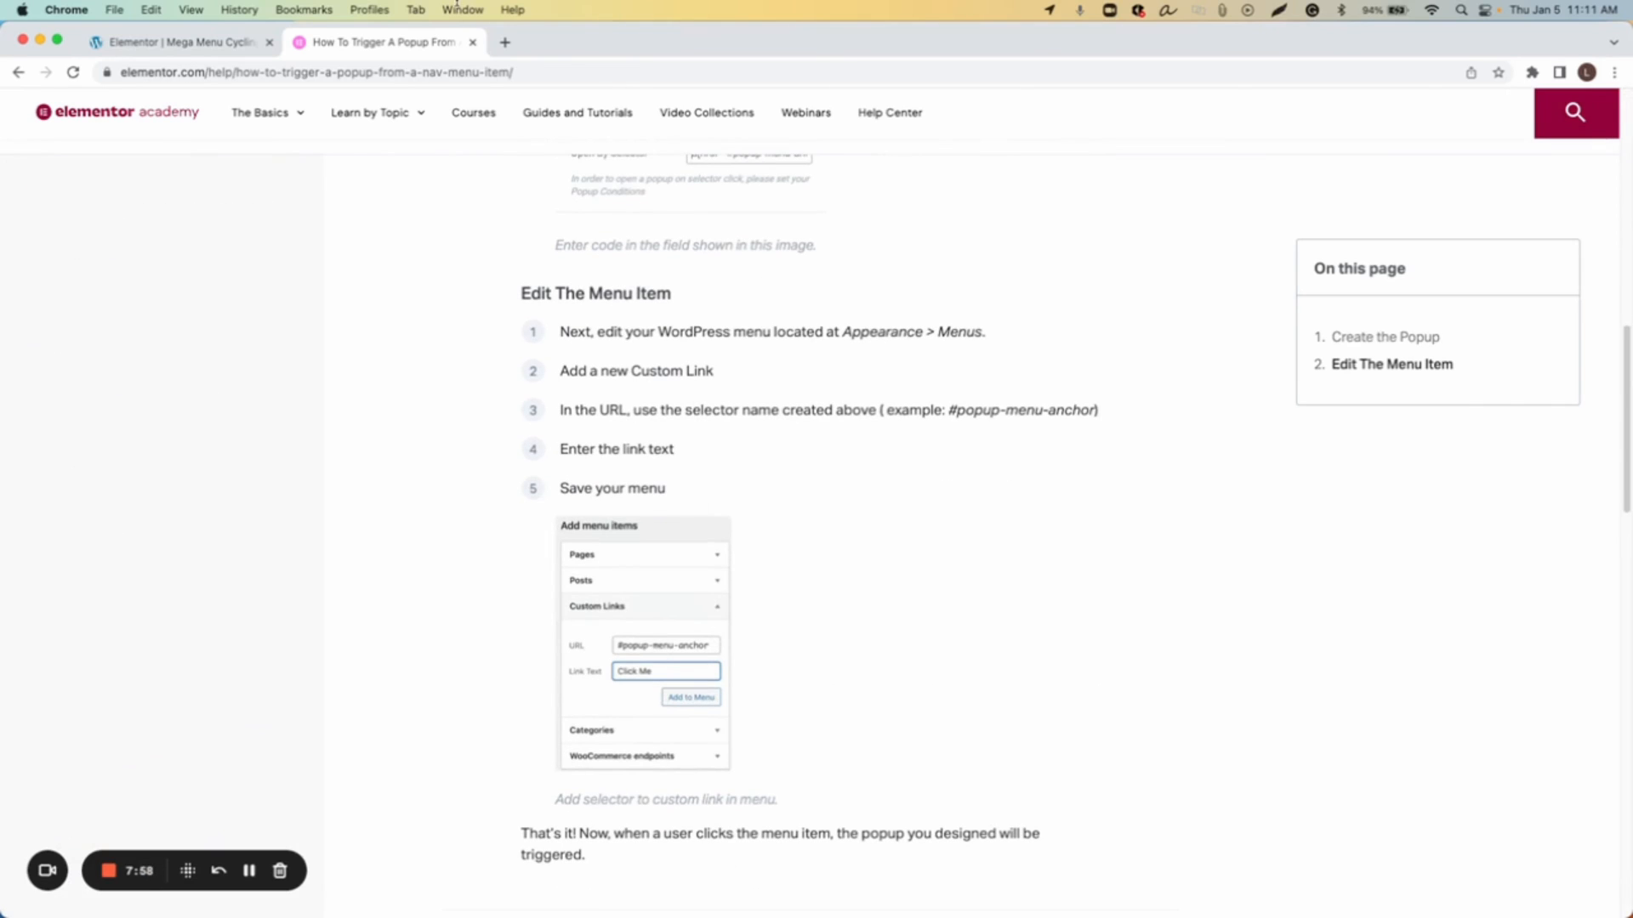
pyautogui.press('super+w')
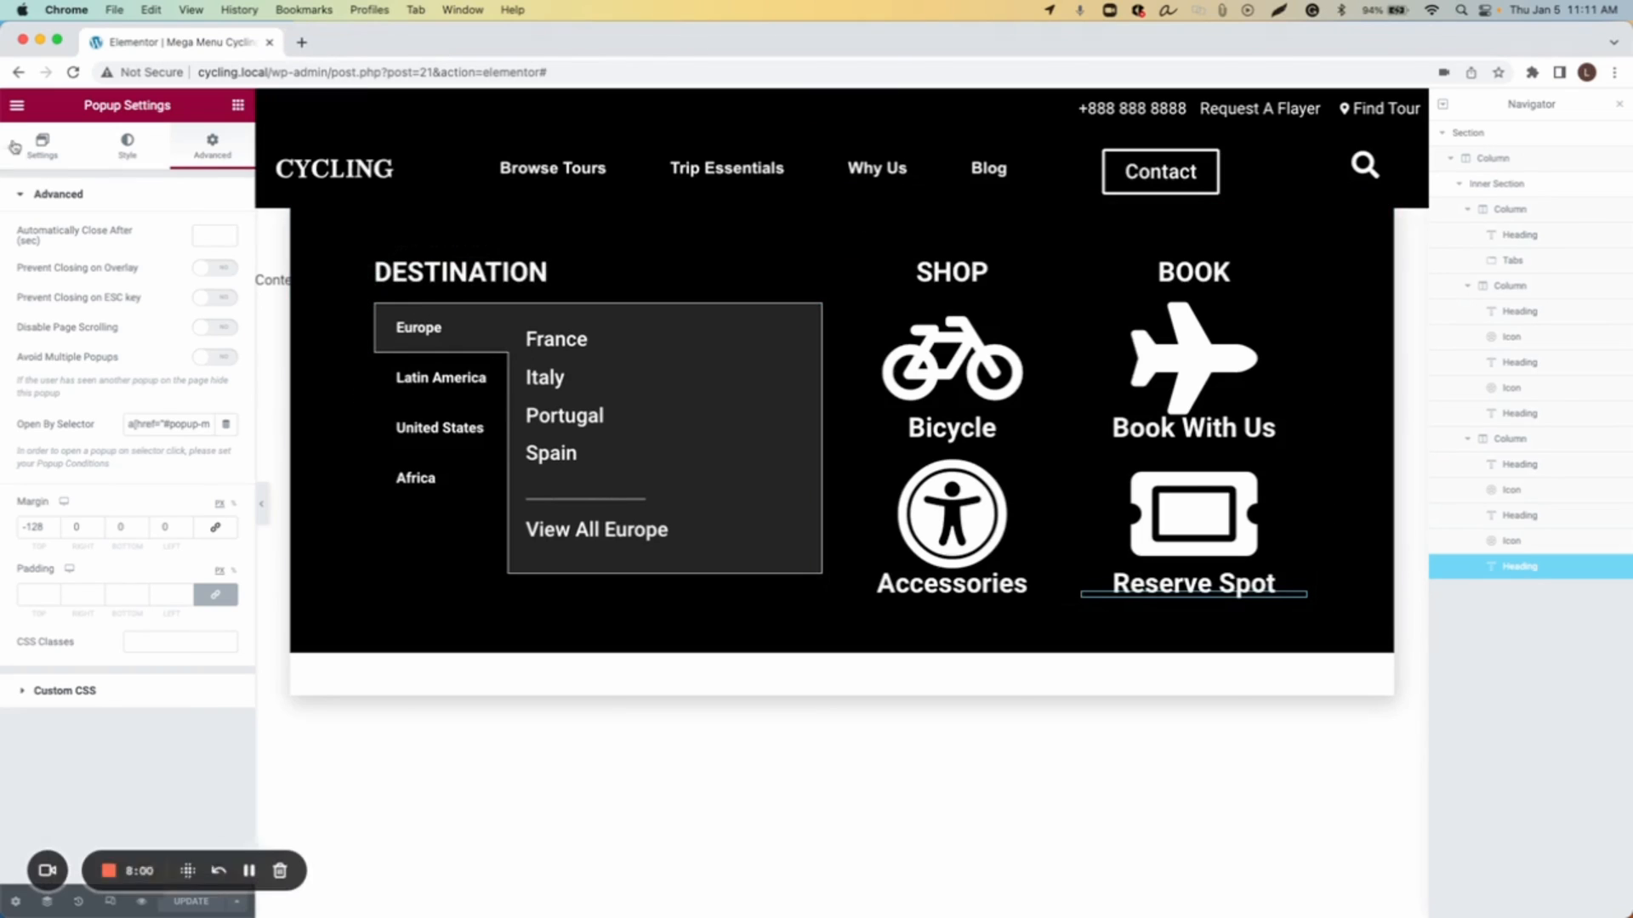
# Step: Leave the Elementor editor and open the WordPress Menus page under Appearance
pyautogui.click(18, 107)
pyautogui.click(72, 444)
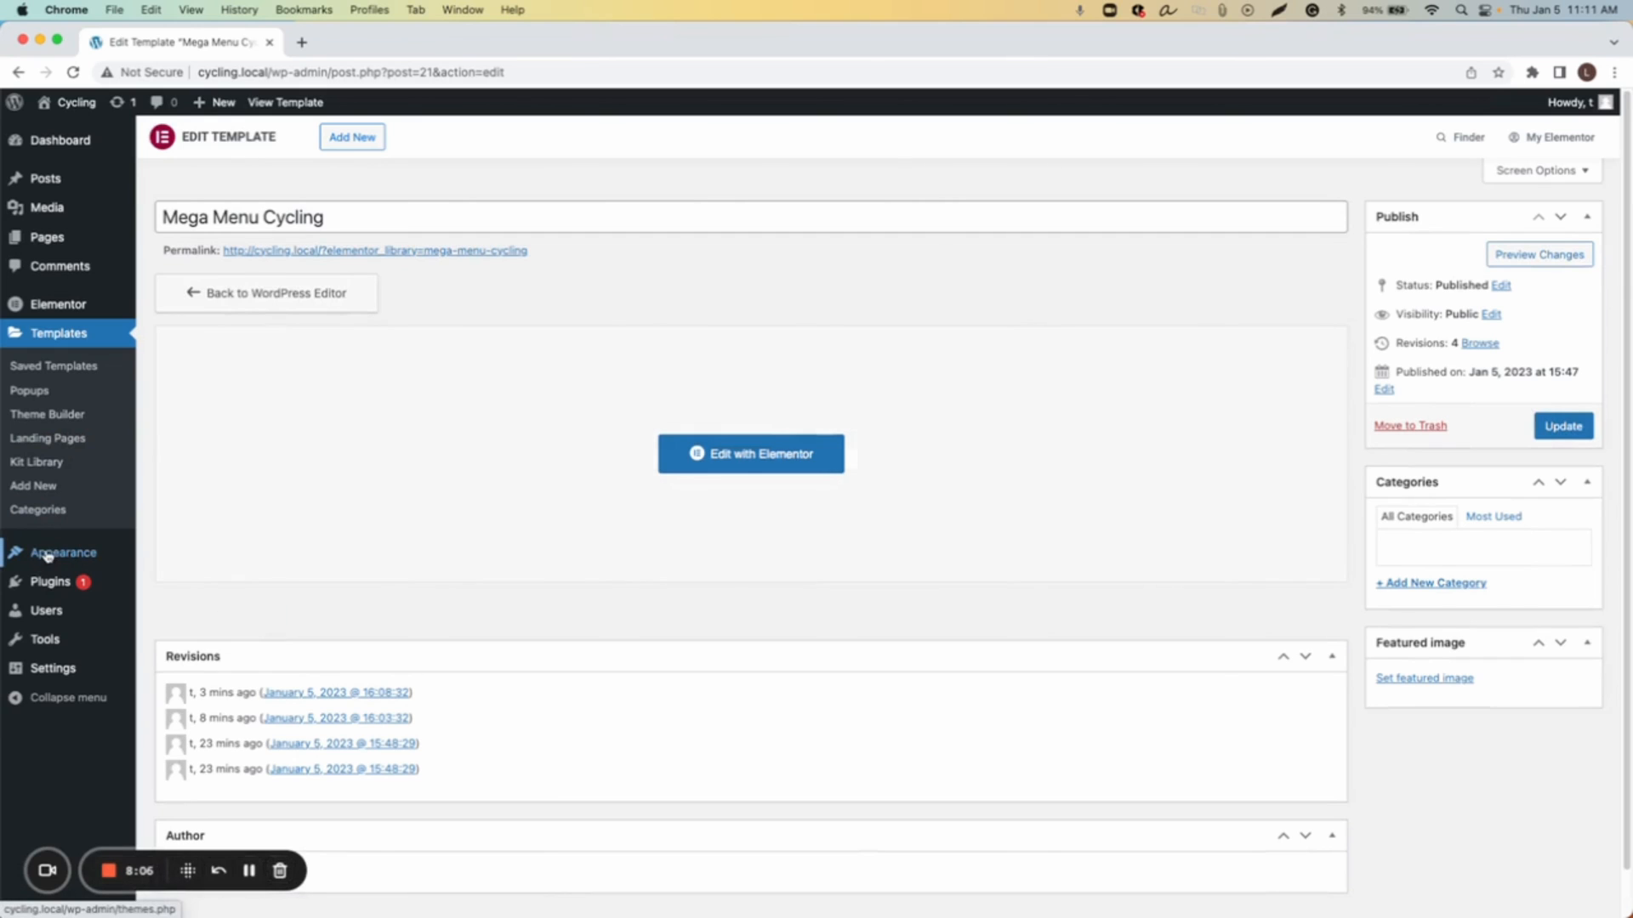
pyautogui.moveTo(47, 553)
pyautogui.click(162, 605)
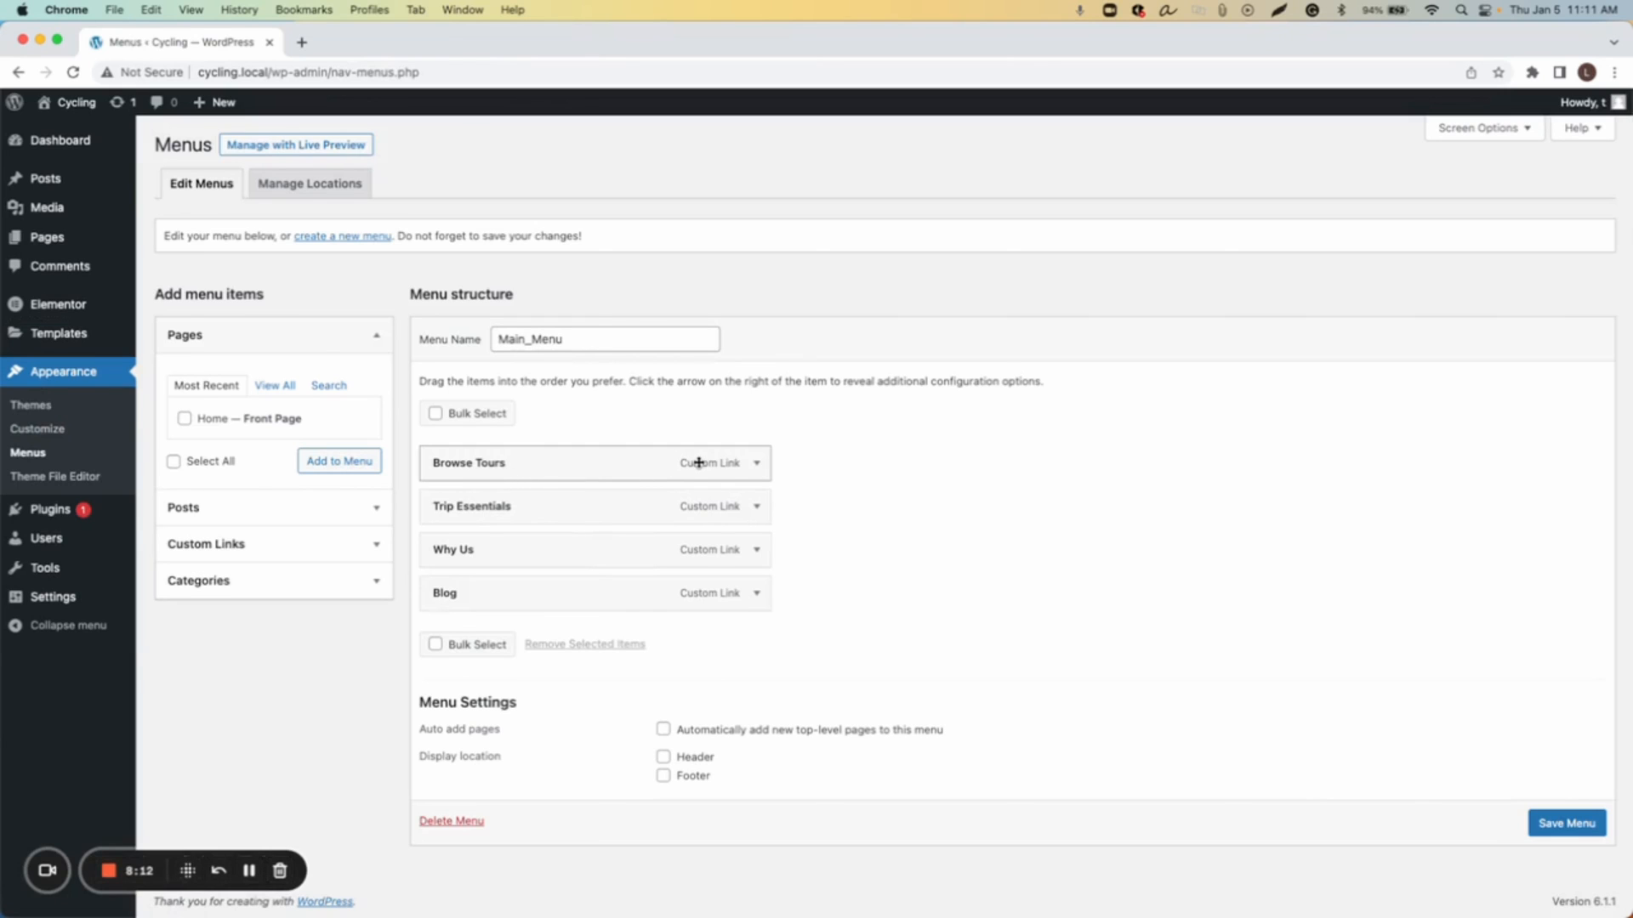
# Step: Set the Browse Tours menu item's URL to #popup-menu-anchor and save the menu
pyautogui.click(756, 462)
pyautogui.click(460, 522)
pyautogui.press('super+v')
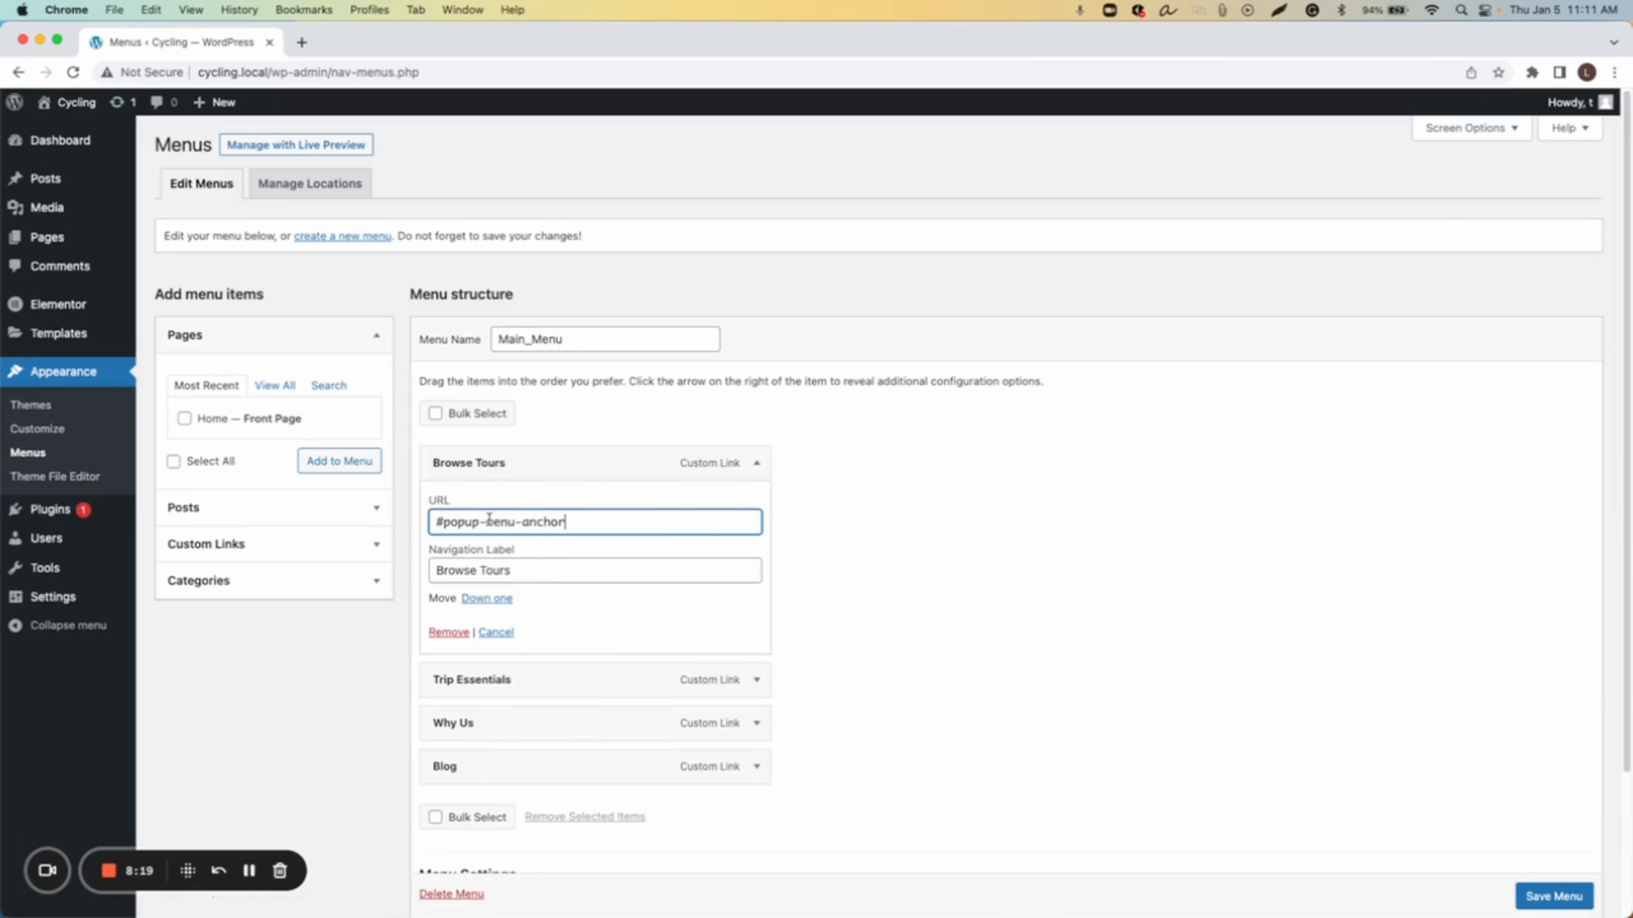
pyautogui.click(1553, 896)
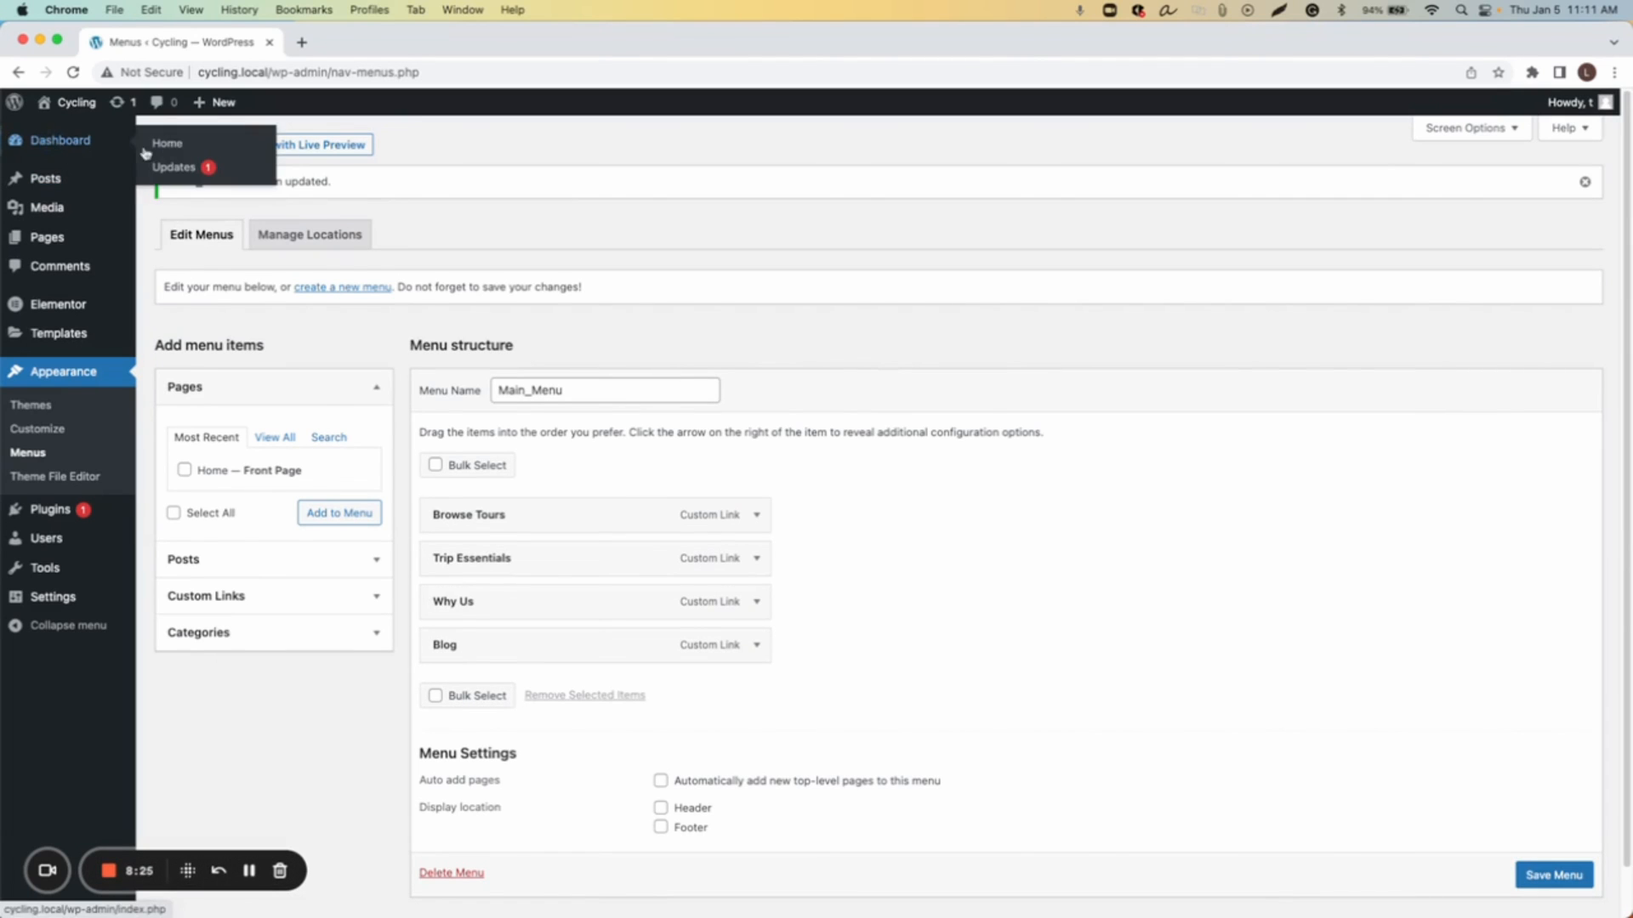
# Step: Visit the site's home page and try opening the Browse Tours menu item
pyautogui.click(165, 148)
pyautogui.moveTo(79, 105)
pyautogui.keyDown('super'); pyautogui.click(57, 136); pyautogui.keyUp('super')
pyautogui.click(348, 49)
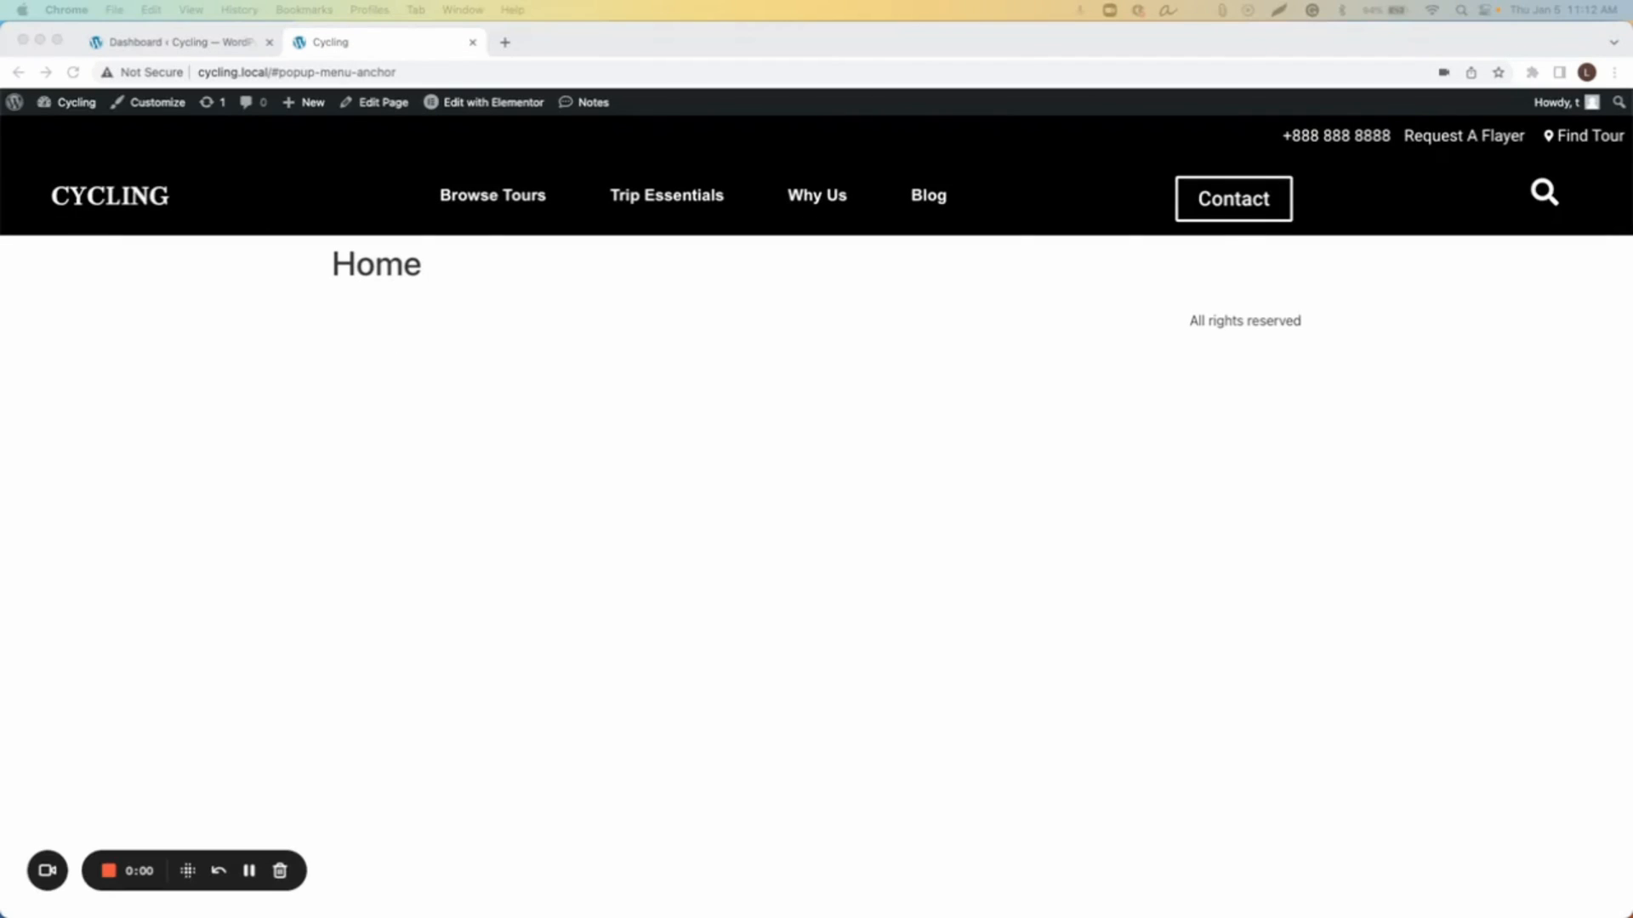
pyautogui.click(476, 204)
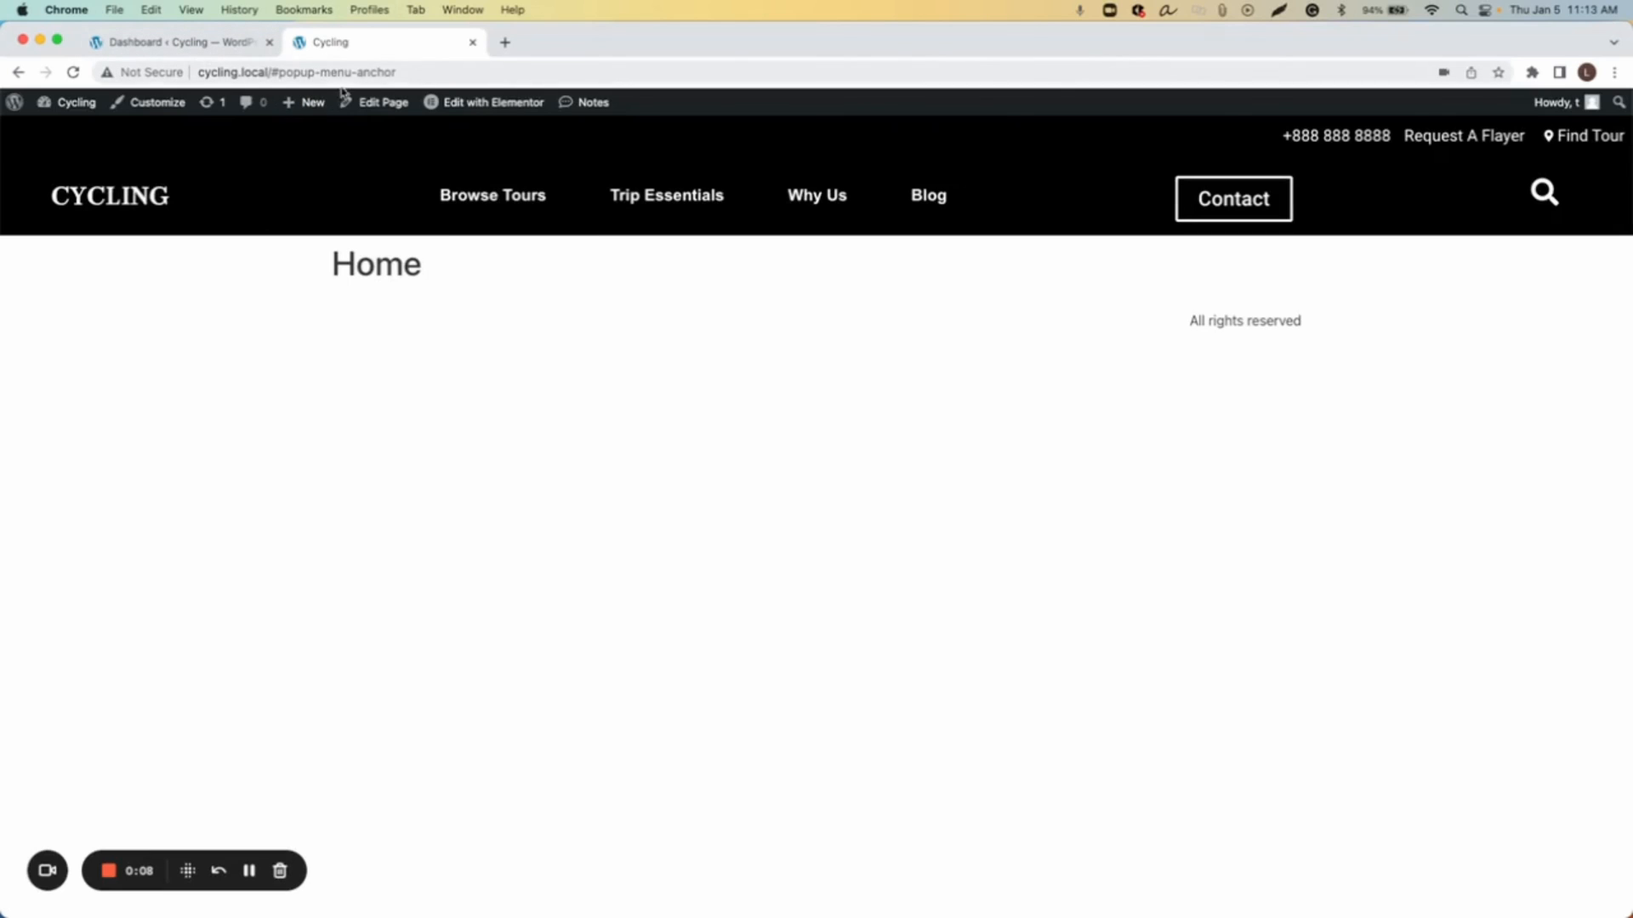
# Step: Switch to the dashboard tab, go to the Popups templates list and open Mega Menu Cycling with Elementor
pyautogui.click(190, 44)
pyautogui.click(359, 43)
pyautogui.click(238, 43)
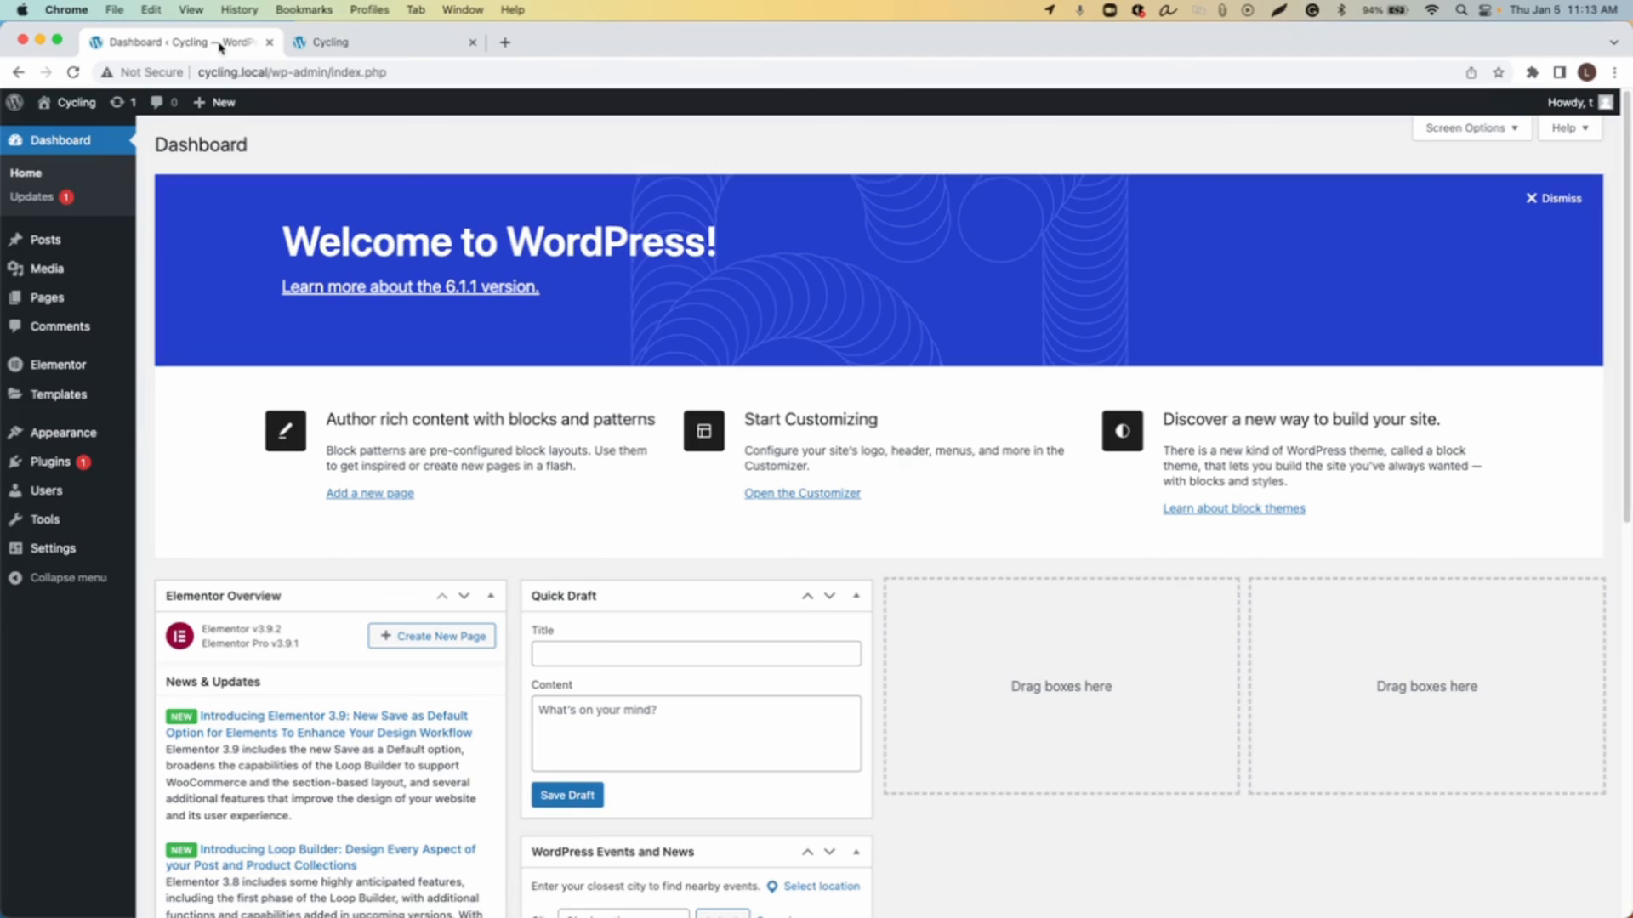
pyautogui.moveTo(51, 398)
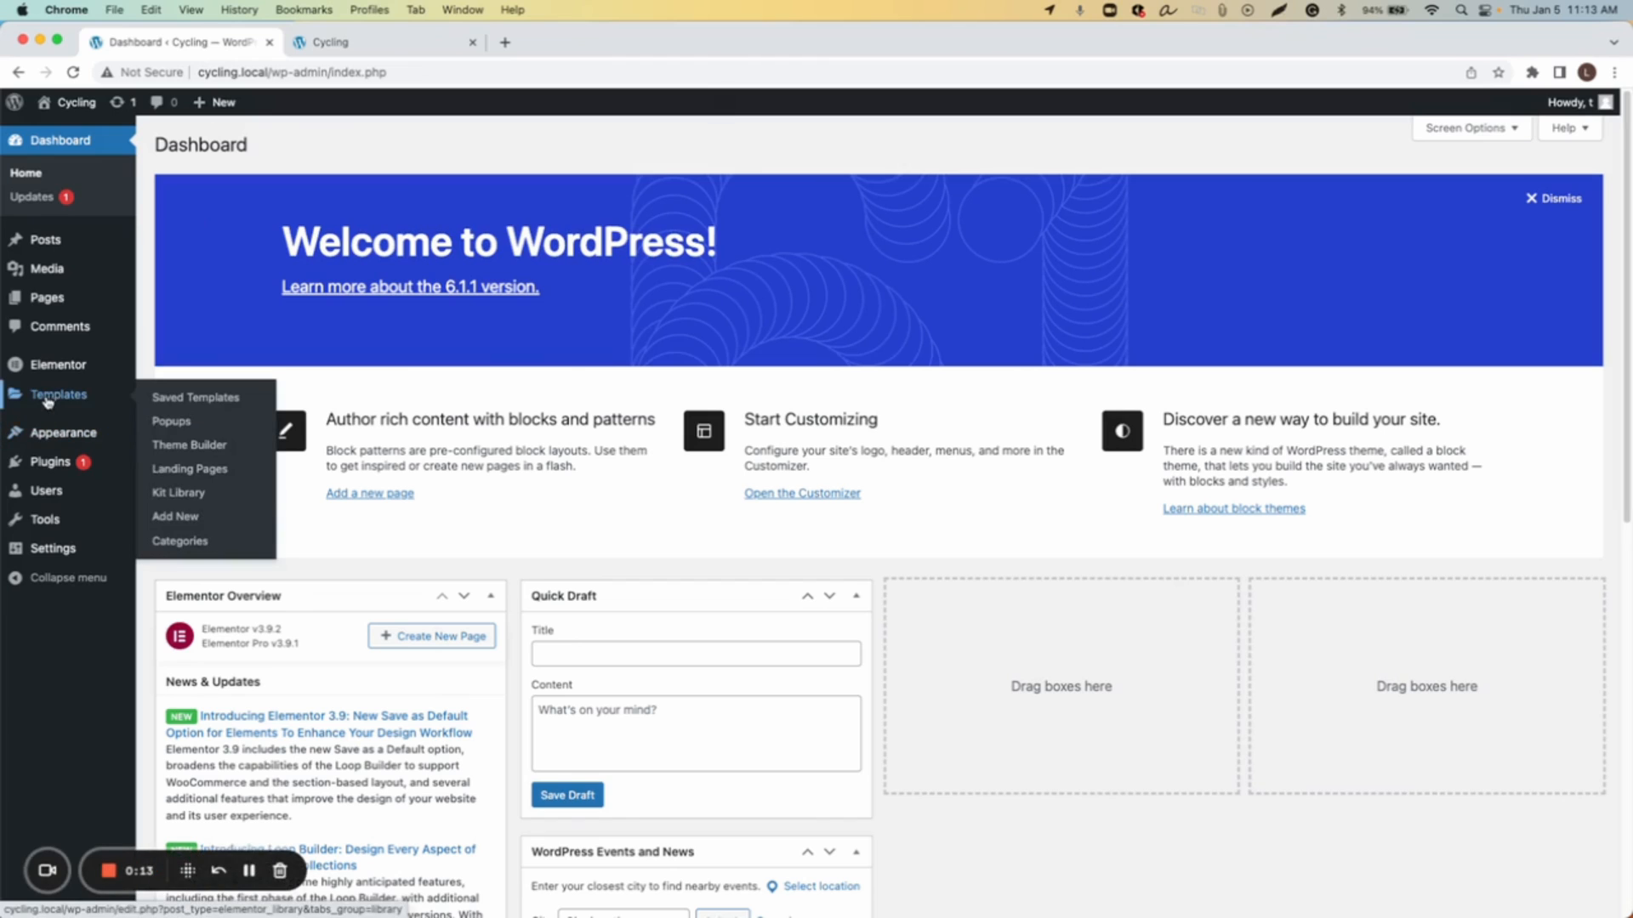
pyautogui.click(176, 423)
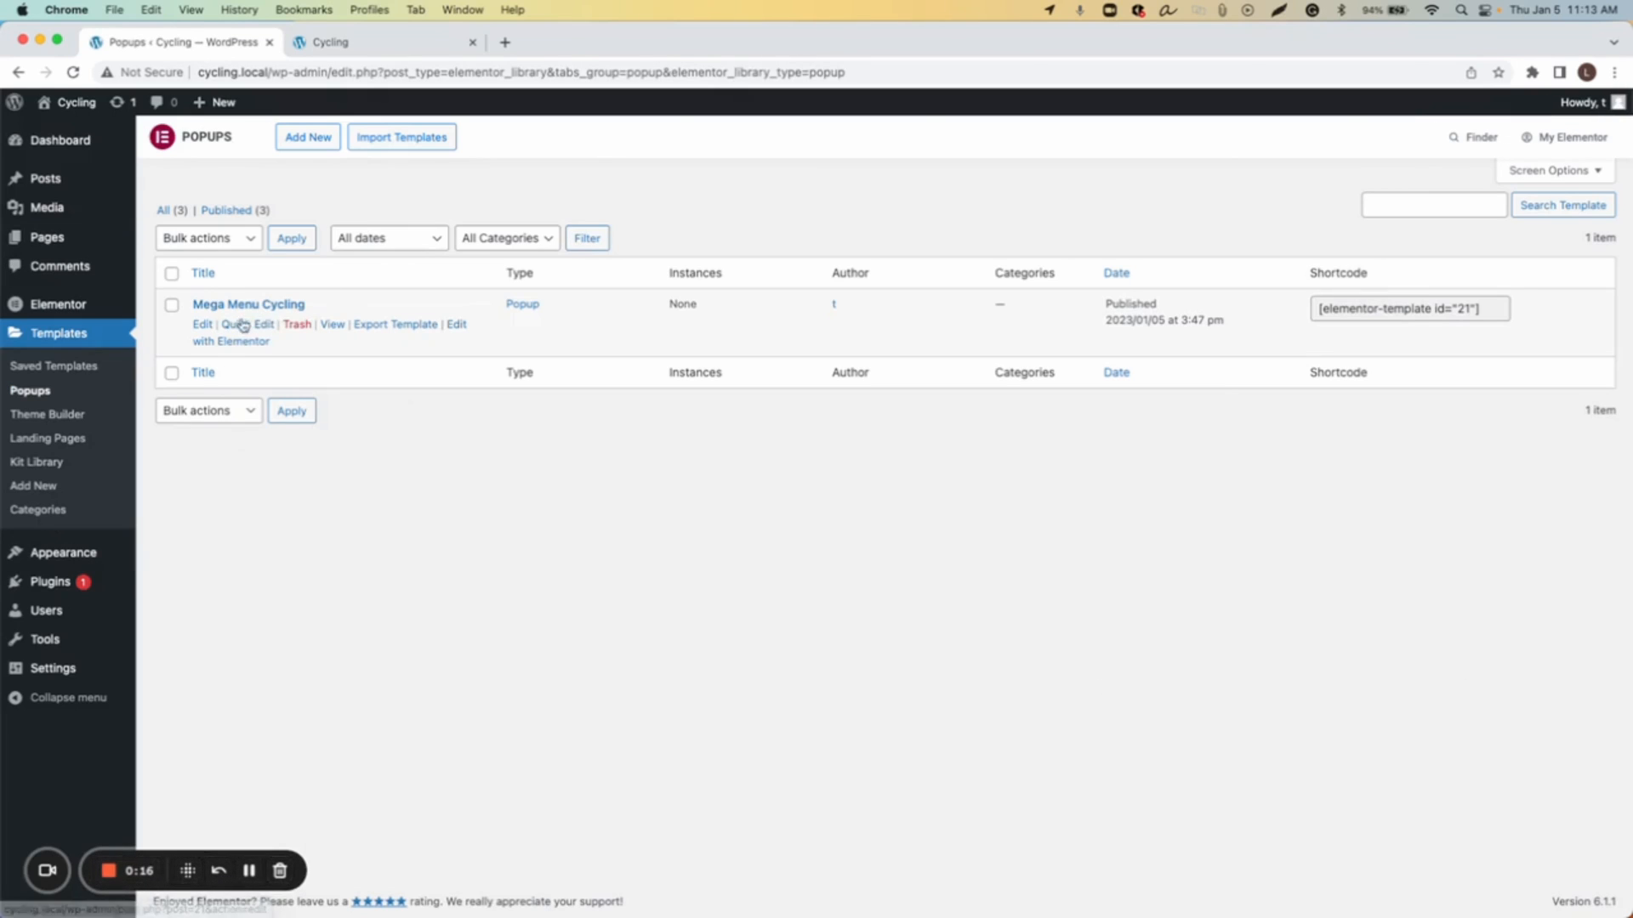
pyautogui.click(457, 328)
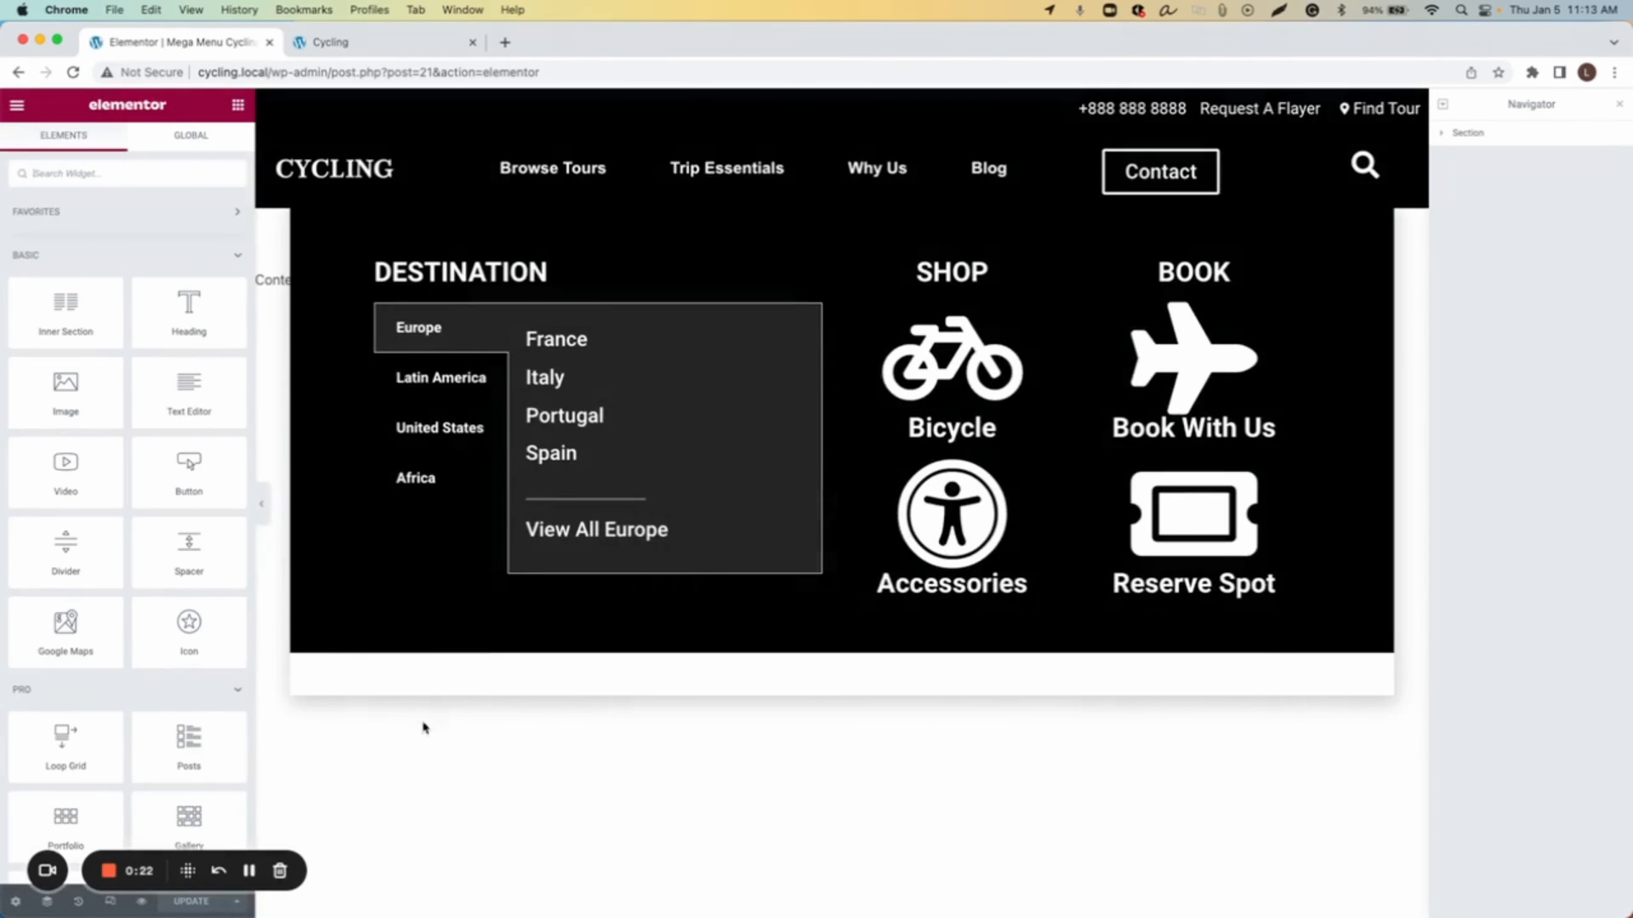
# Step: Add a display condition including the popup on the Entire Site, then save and close the publish settings
pyautogui.click(236, 901)
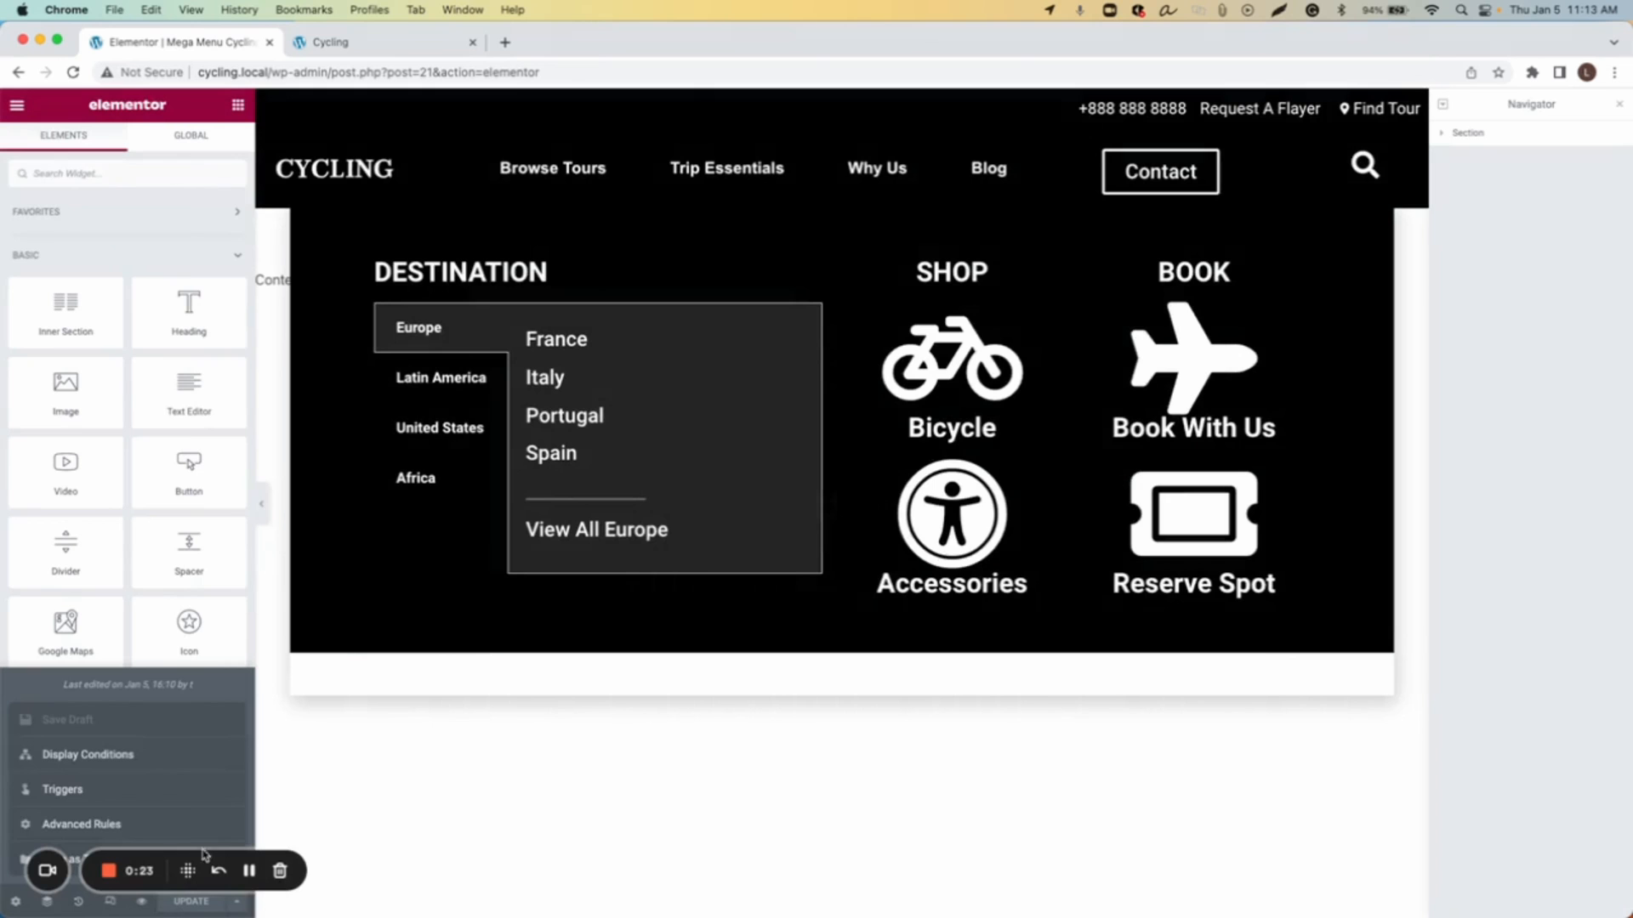
pyautogui.click(120, 759)
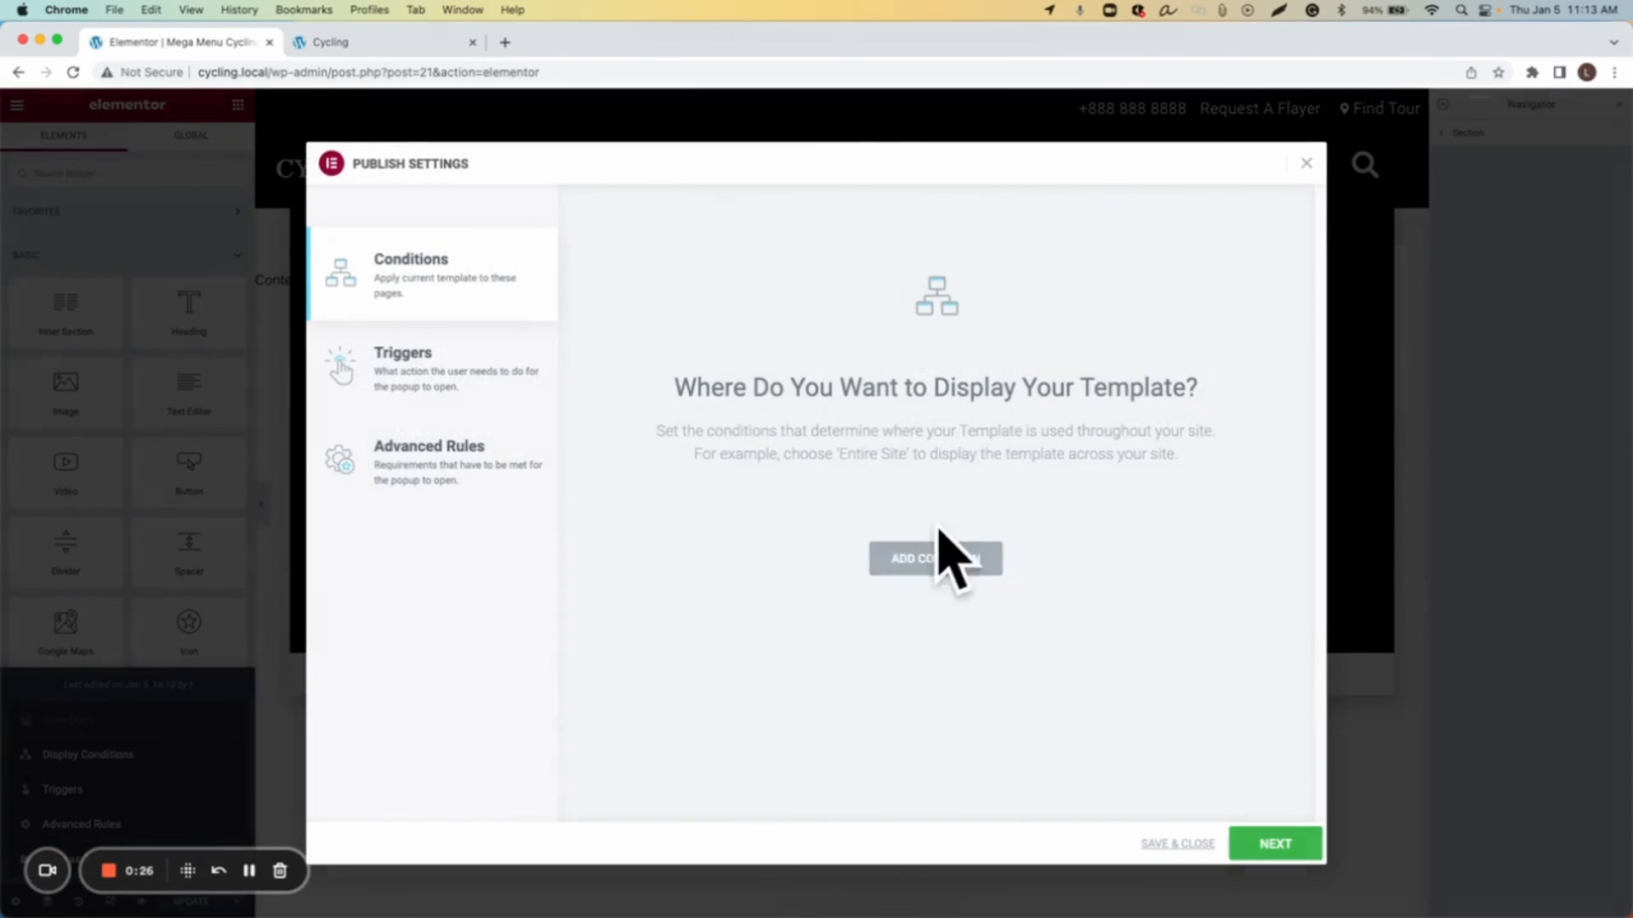
pyautogui.click(933, 561)
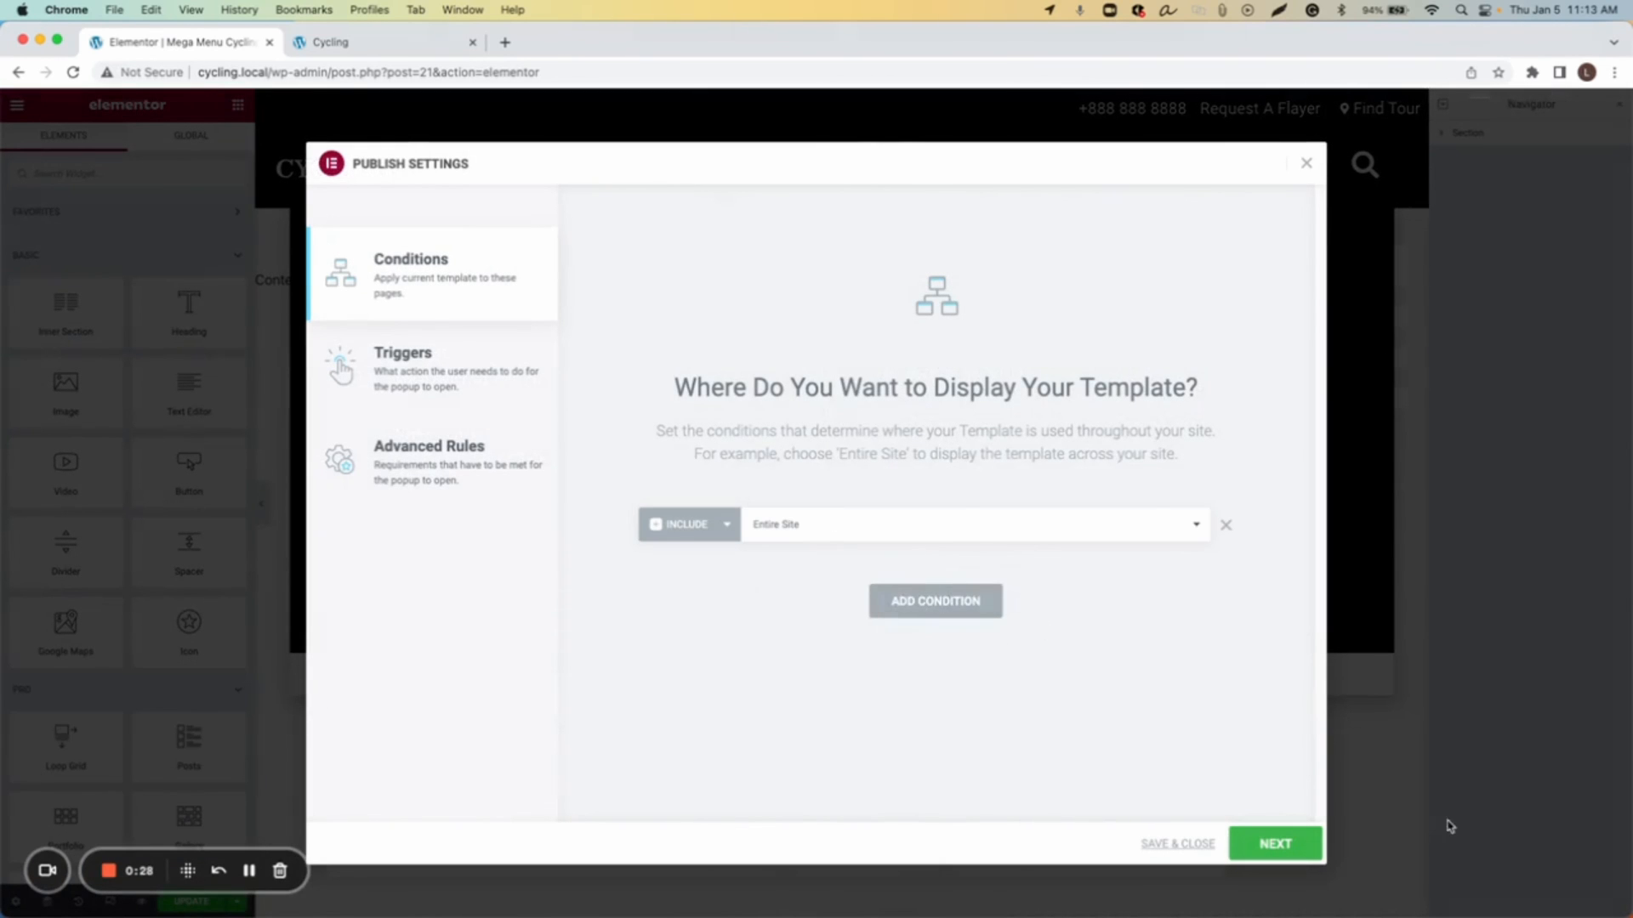
pyautogui.click(1275, 859)
pyautogui.click(1267, 846)
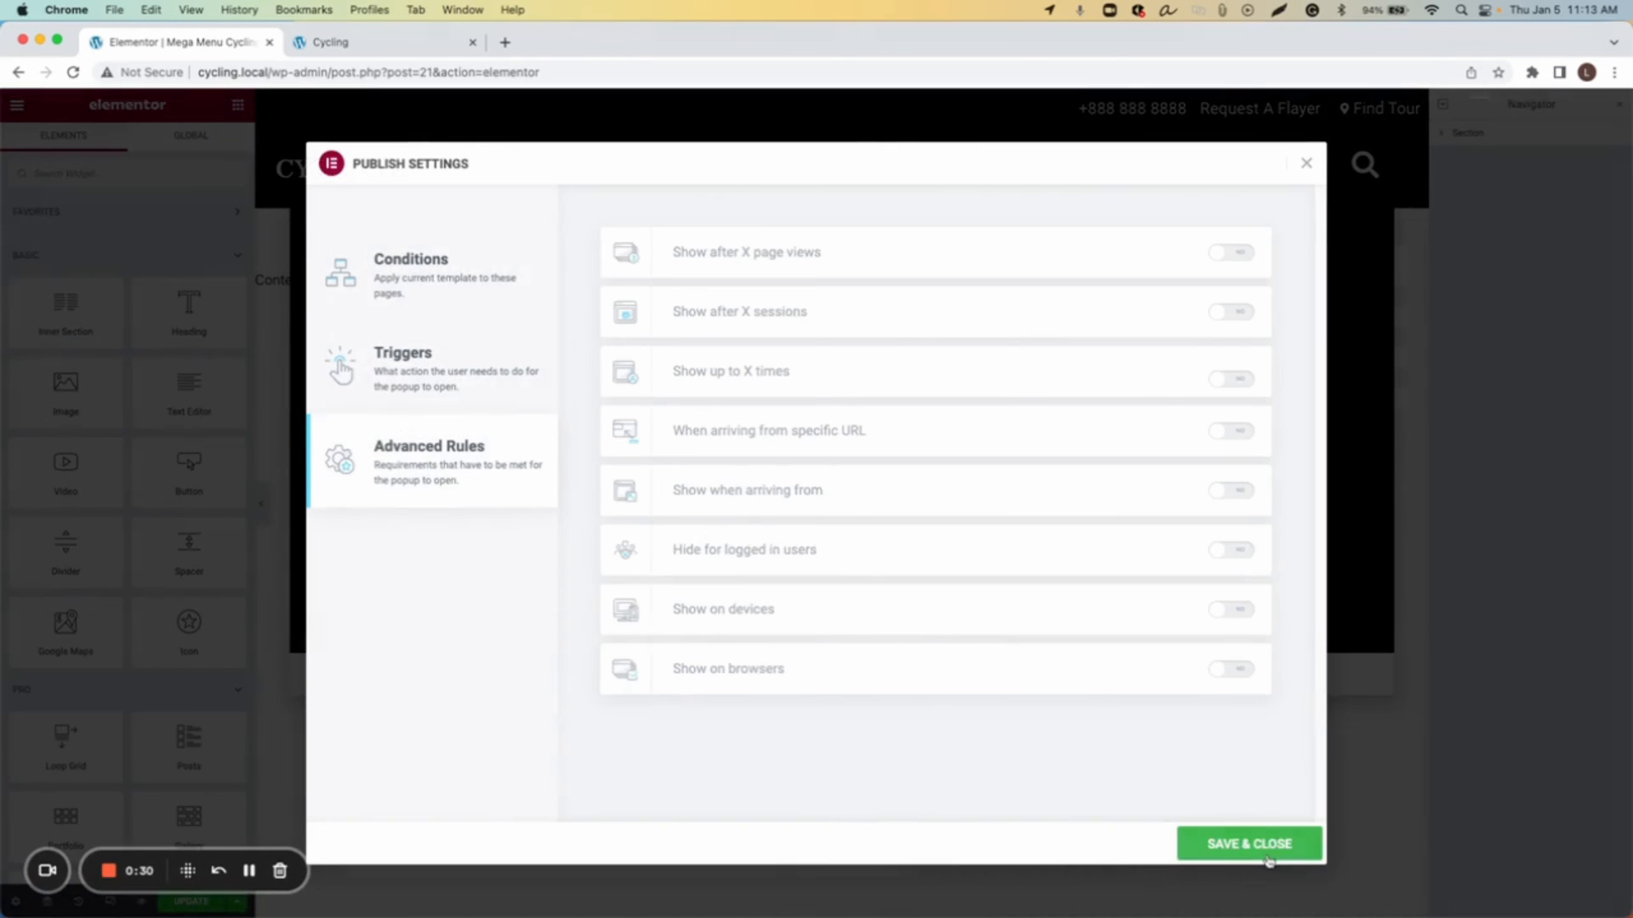
pyautogui.click(1250, 844)
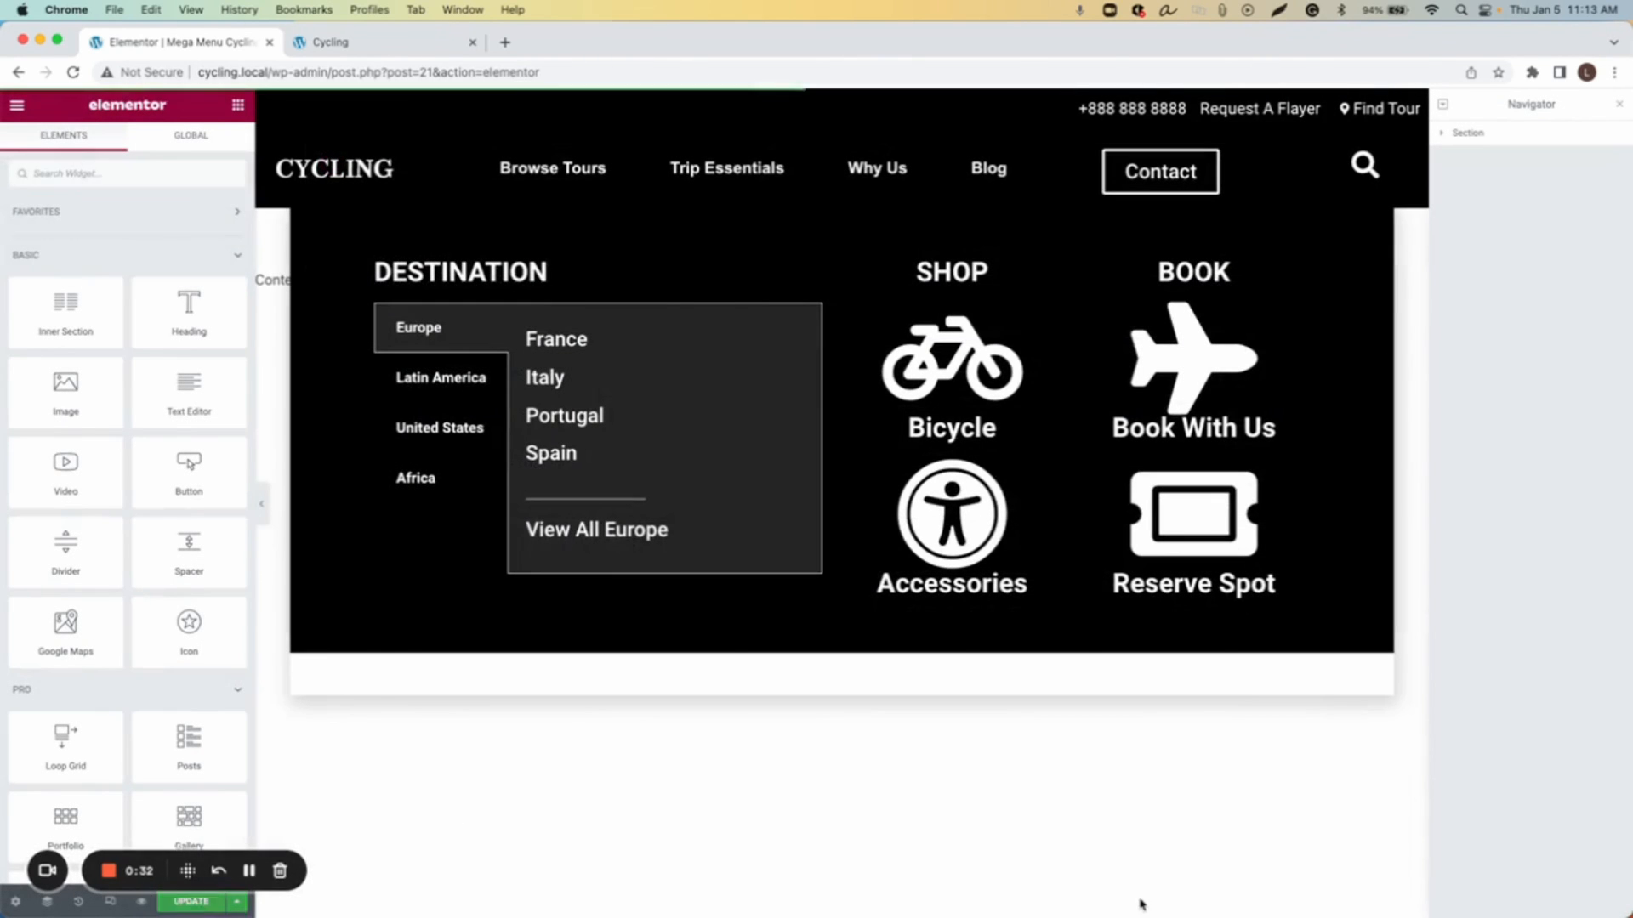
# Step: Return to the site tab, reload the home page and open the Browse Tours menu item
pyautogui.click(332, 47)
pyautogui.press('super+r')
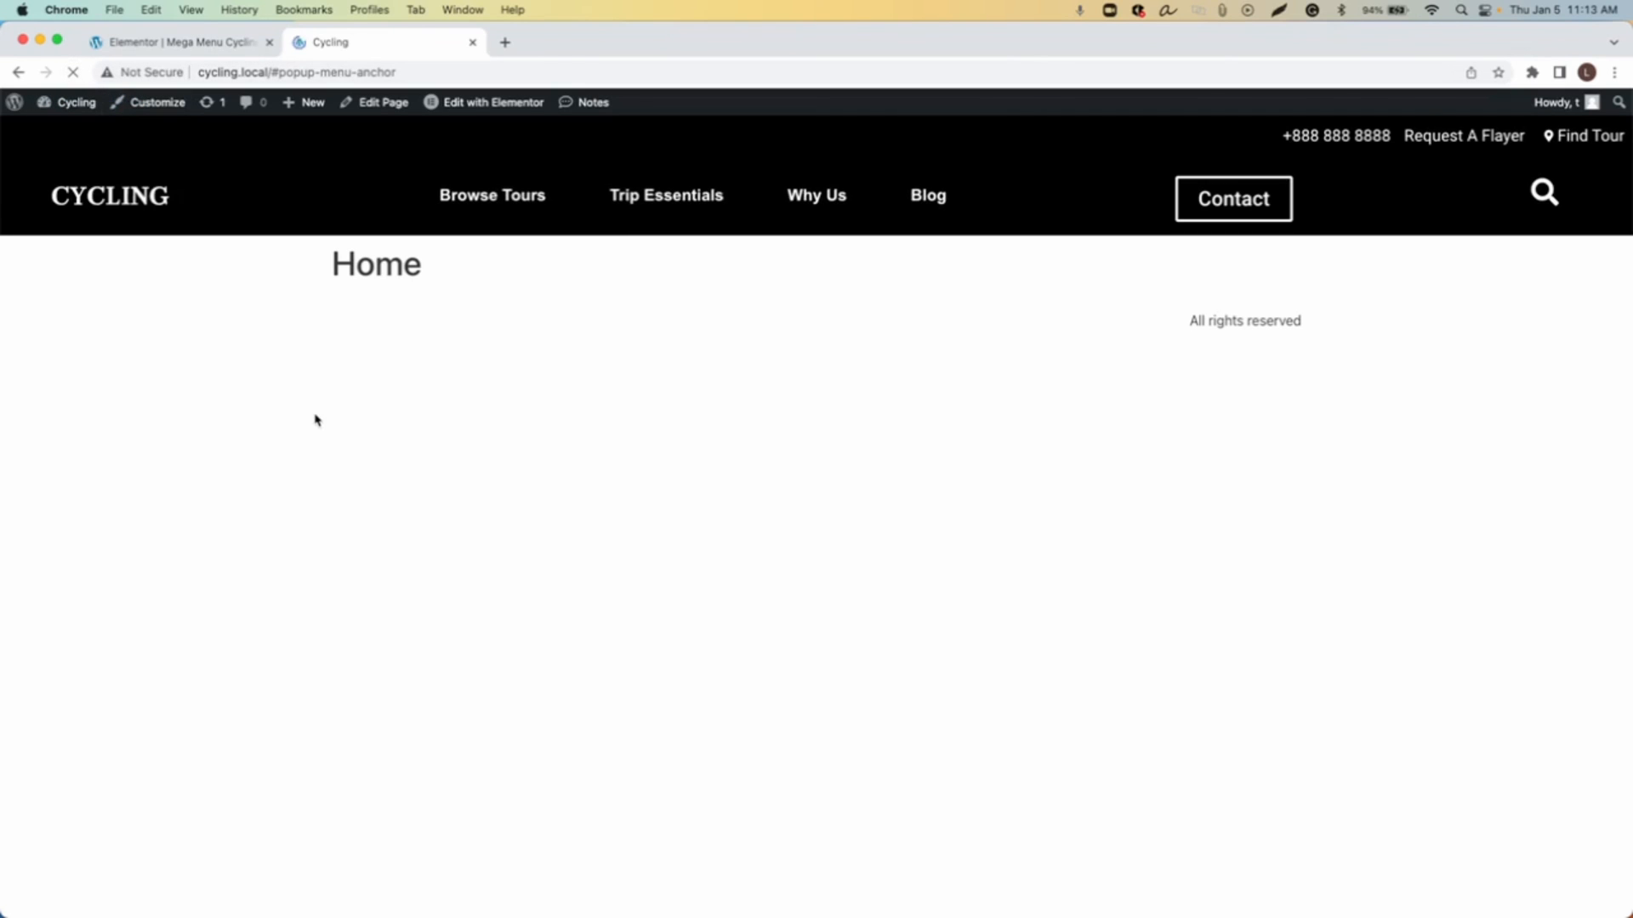
pyautogui.click(481, 204)
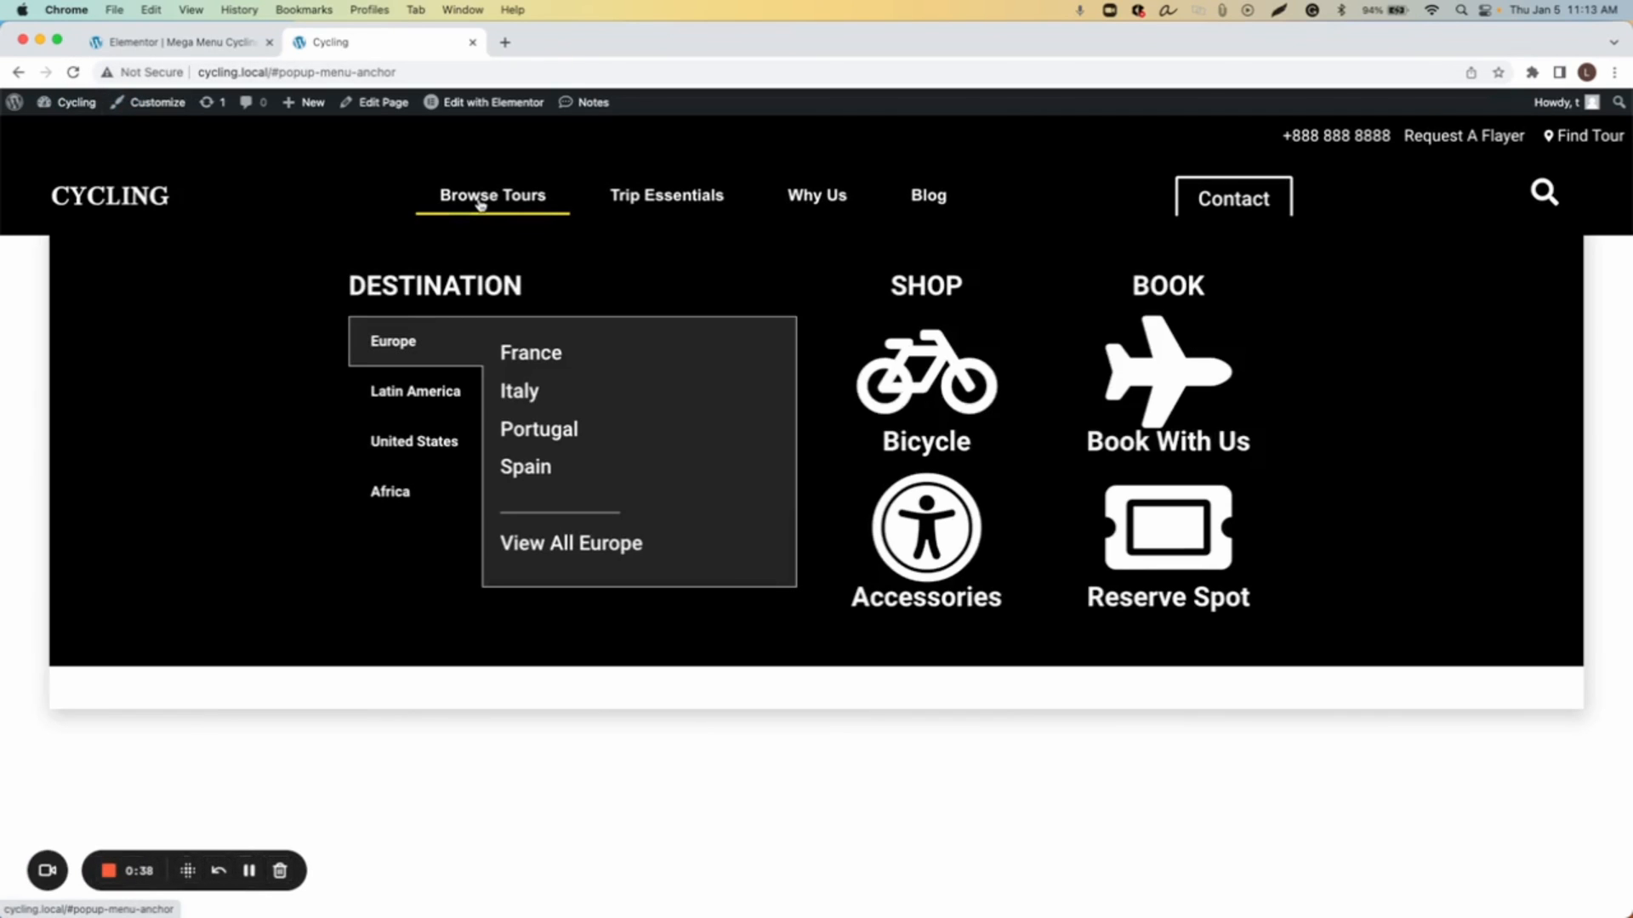
# Step: Cycle through the Latin America, United States, Africa and Europe destination tabs in the opened mega menu
pyautogui.click(414, 393)
pyautogui.click(404, 444)
pyautogui.click(397, 493)
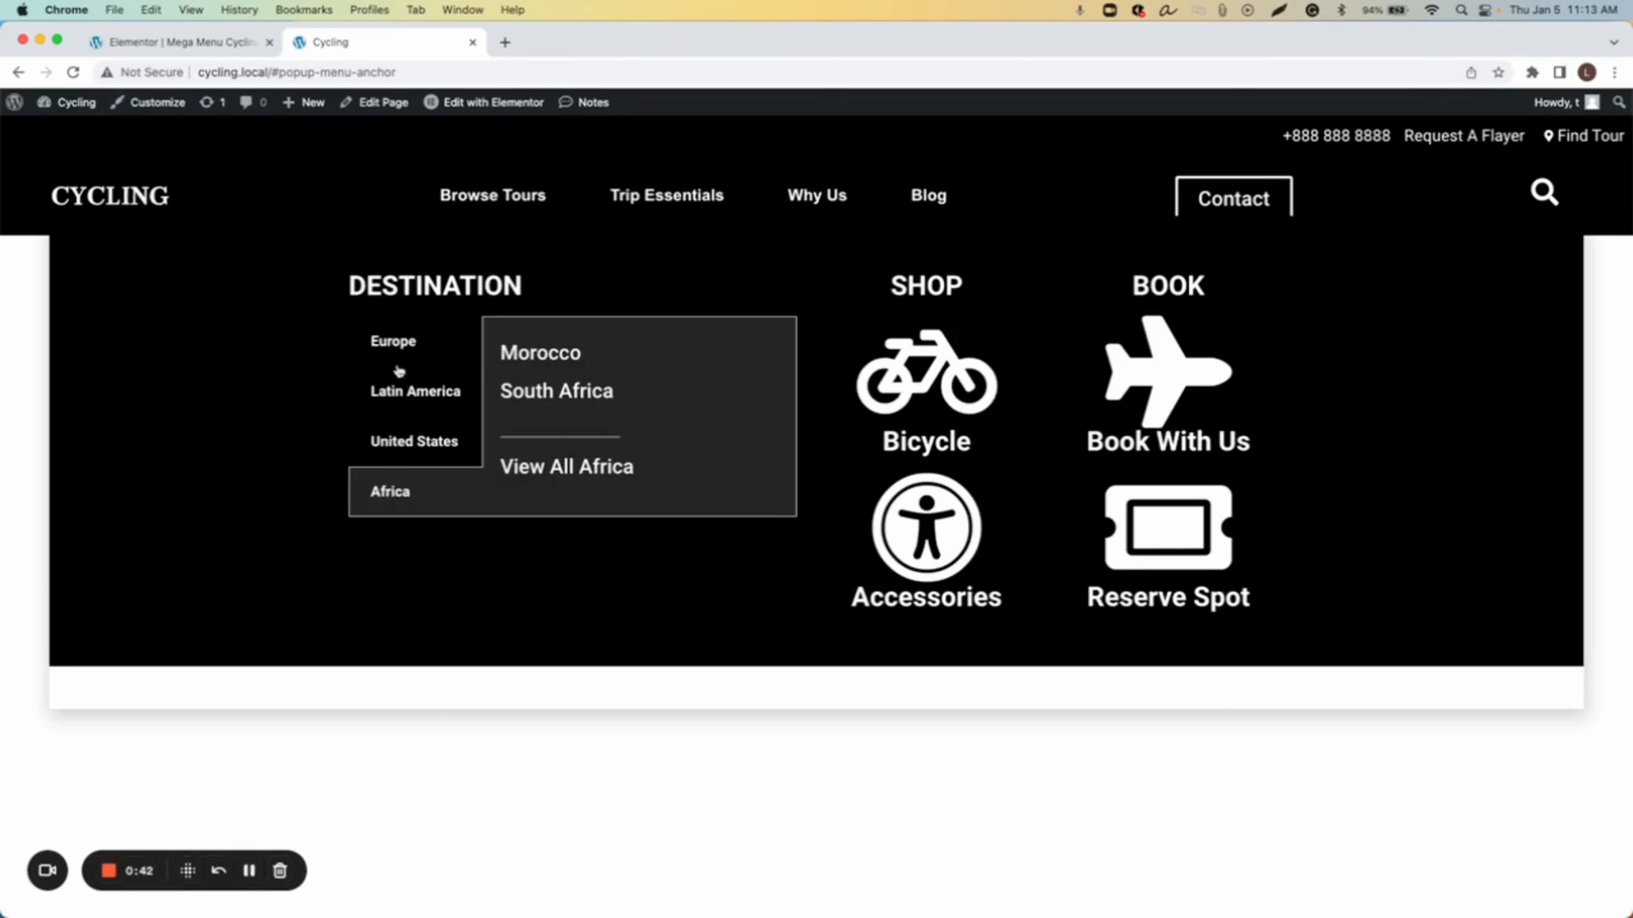
pyautogui.click(402, 344)
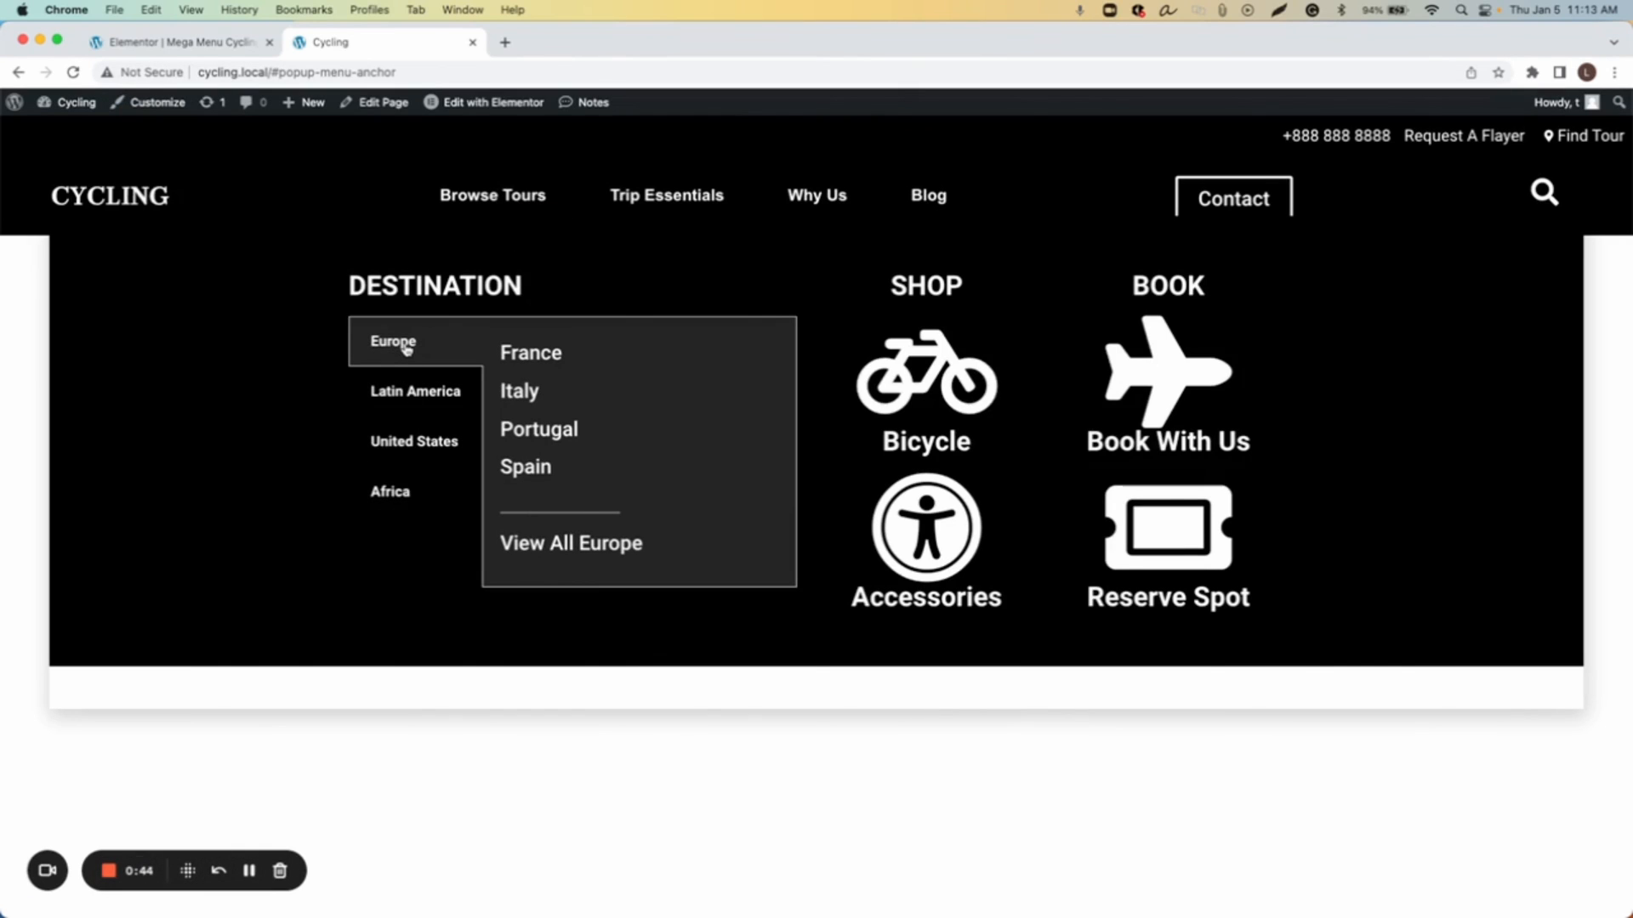
pyautogui.click(411, 395)
pyautogui.click(409, 440)
pyautogui.click(400, 495)
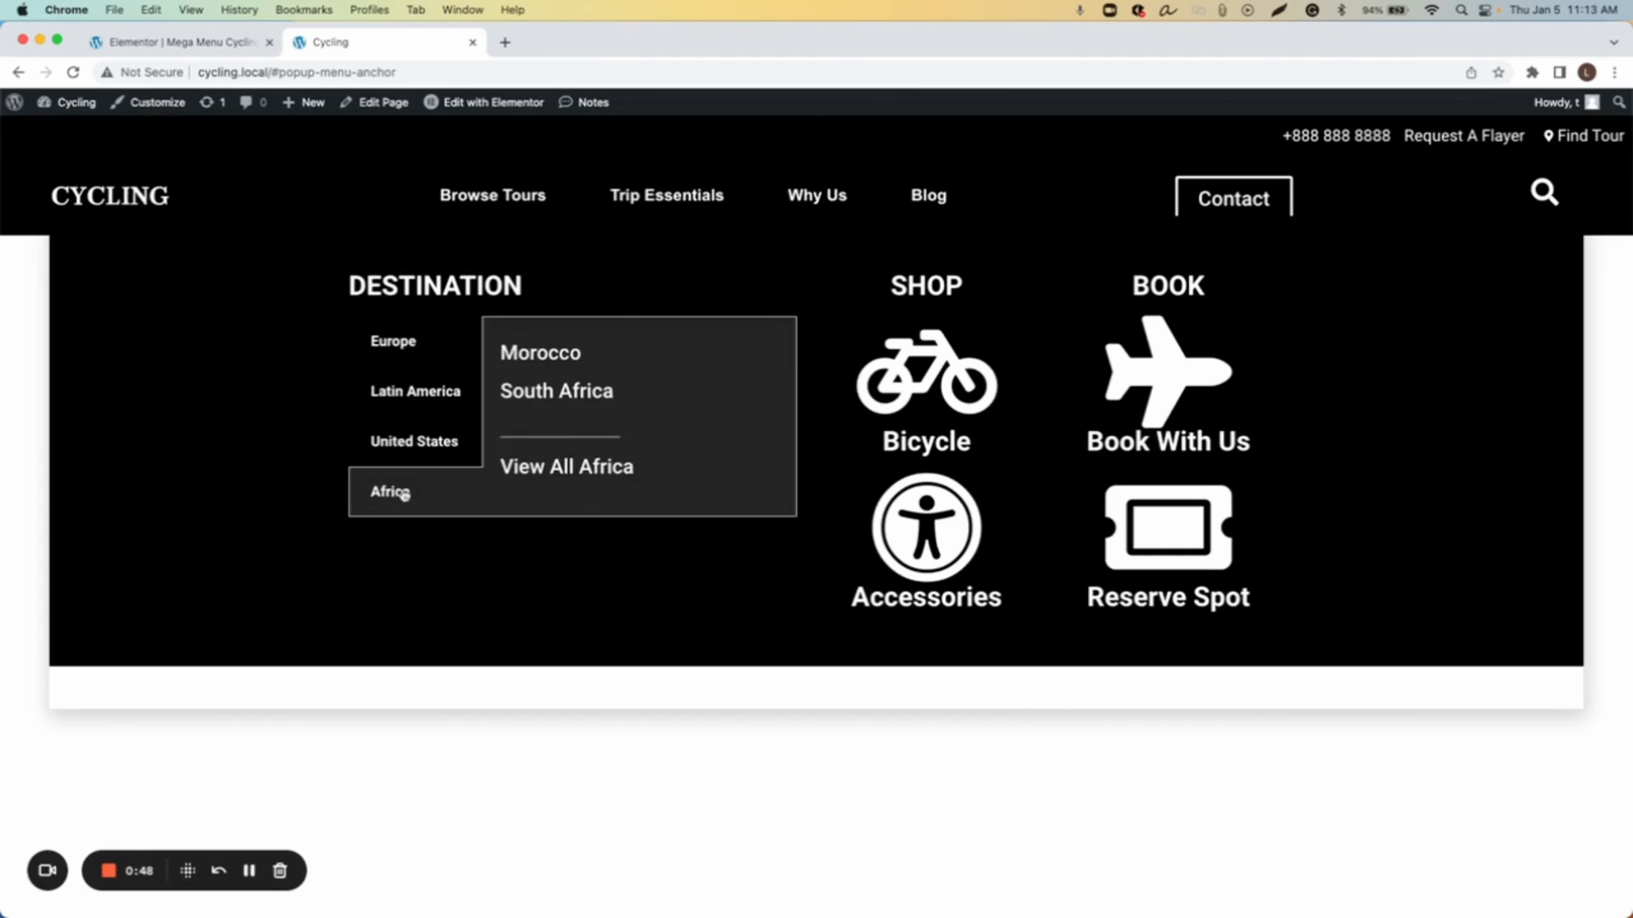
pyautogui.click(408, 353)
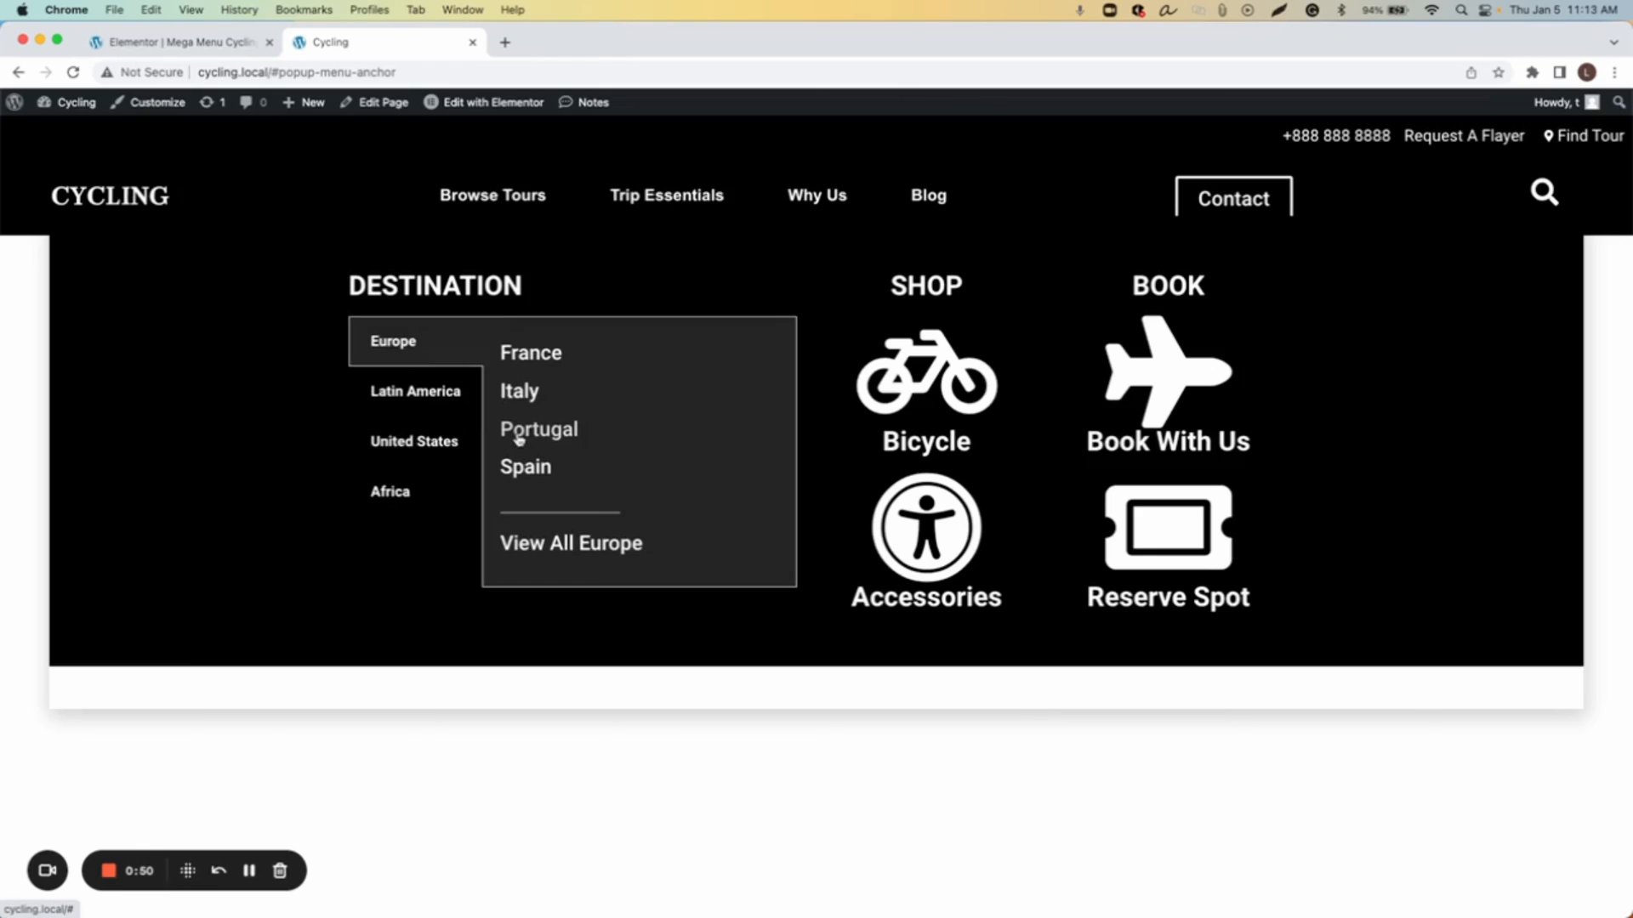